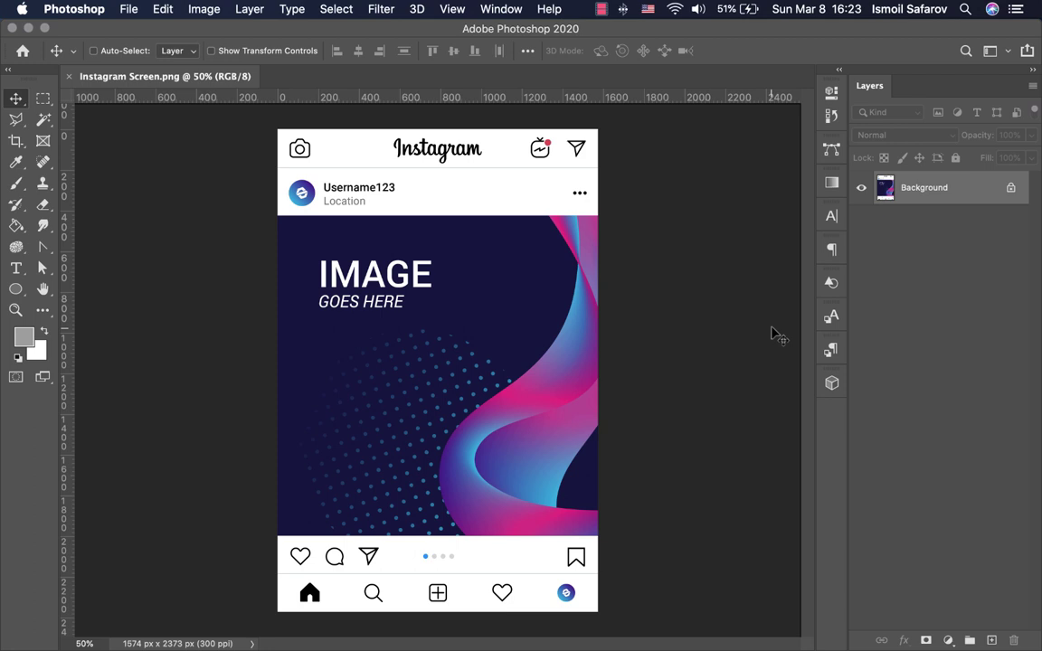
# Step: Switch desktop spaces to Chrome showing Freepik results for 'instagram interface'
pyautogui.hotkey('ctrl', 'Right')
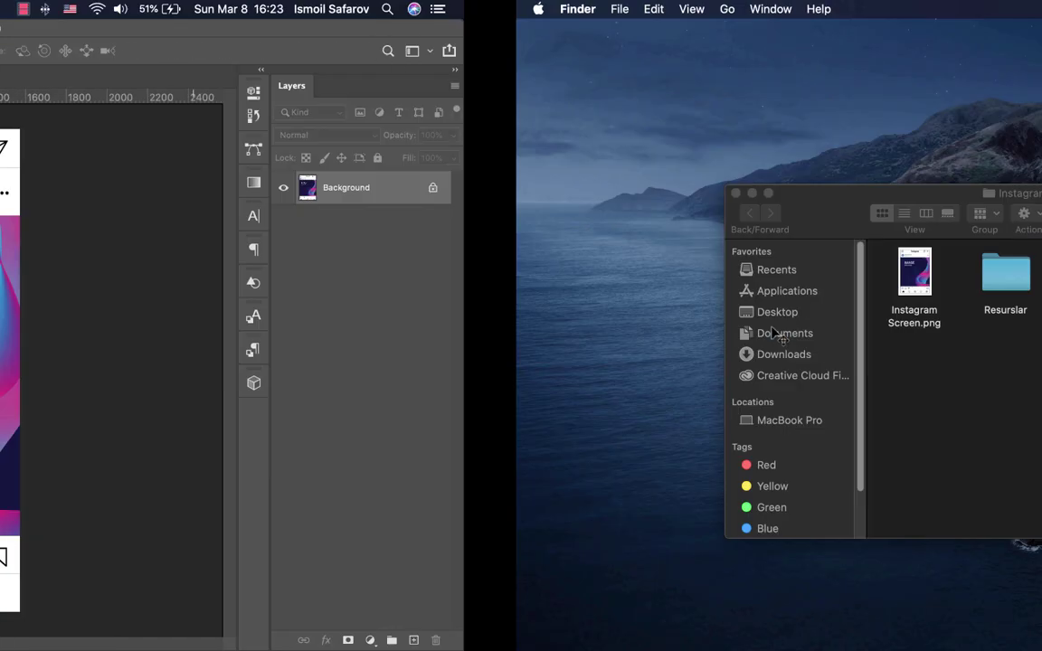
pyautogui.hotkey('ctrl', 'Right')
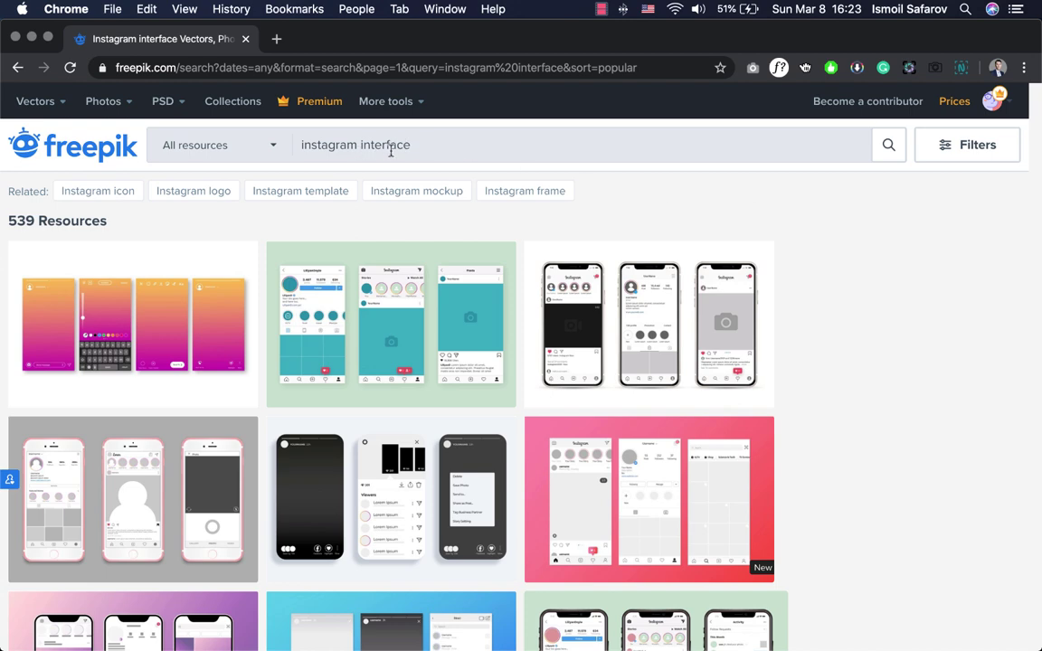
pyautogui.scroll(-5, 472, 204)
pyautogui.scroll(-2, 472, 205)
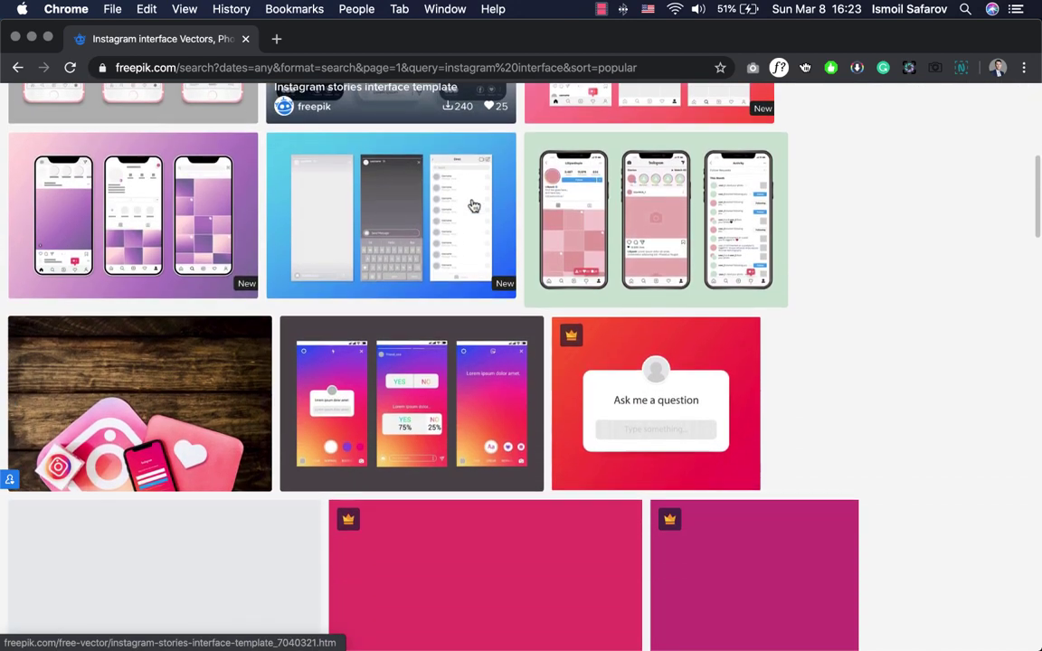
pyautogui.scroll(-3, 472, 206)
pyautogui.scroll(-1, 472, 206)
pyautogui.scroll(-4, 470, 205)
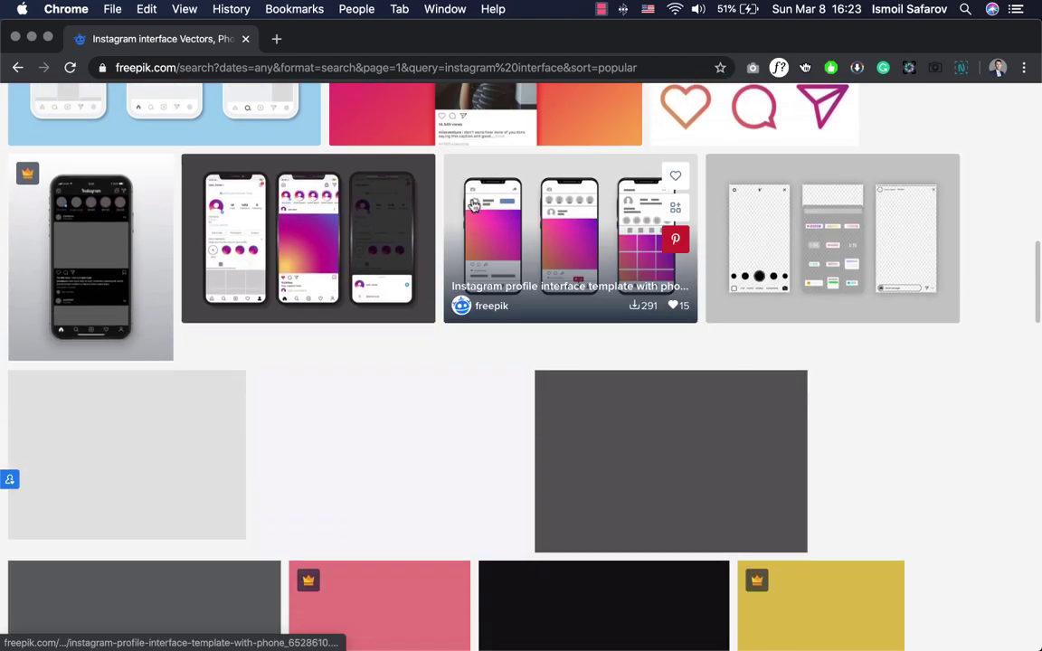
pyautogui.scroll(-2, 466, 204)
pyautogui.scroll(-2, 466, 204)
pyautogui.scroll(-2, 471, 205)
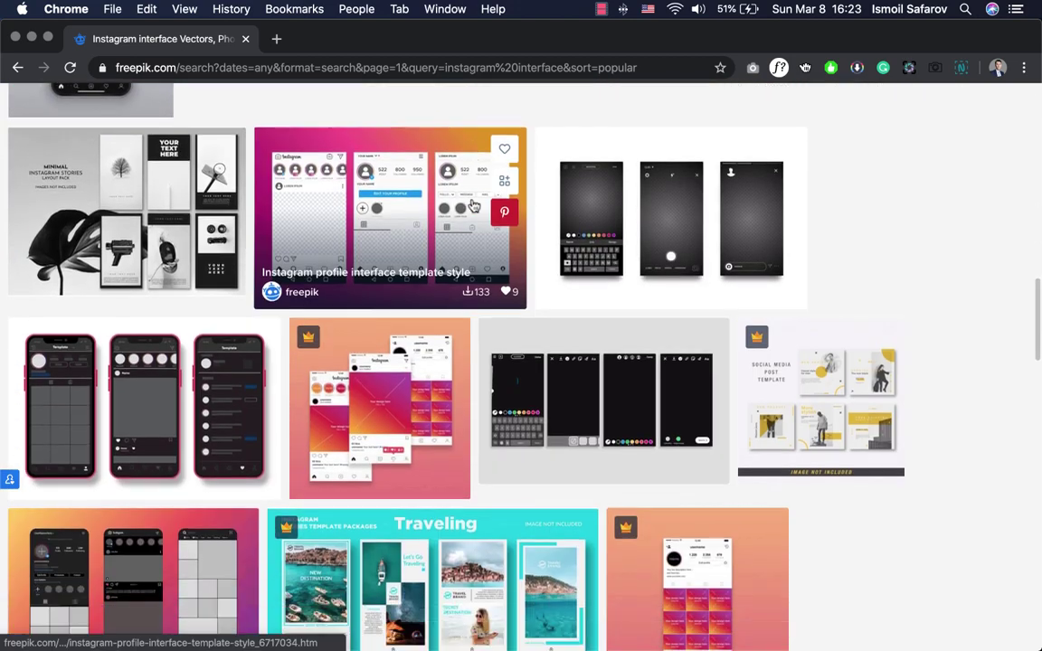
pyautogui.scroll(5, 472, 206)
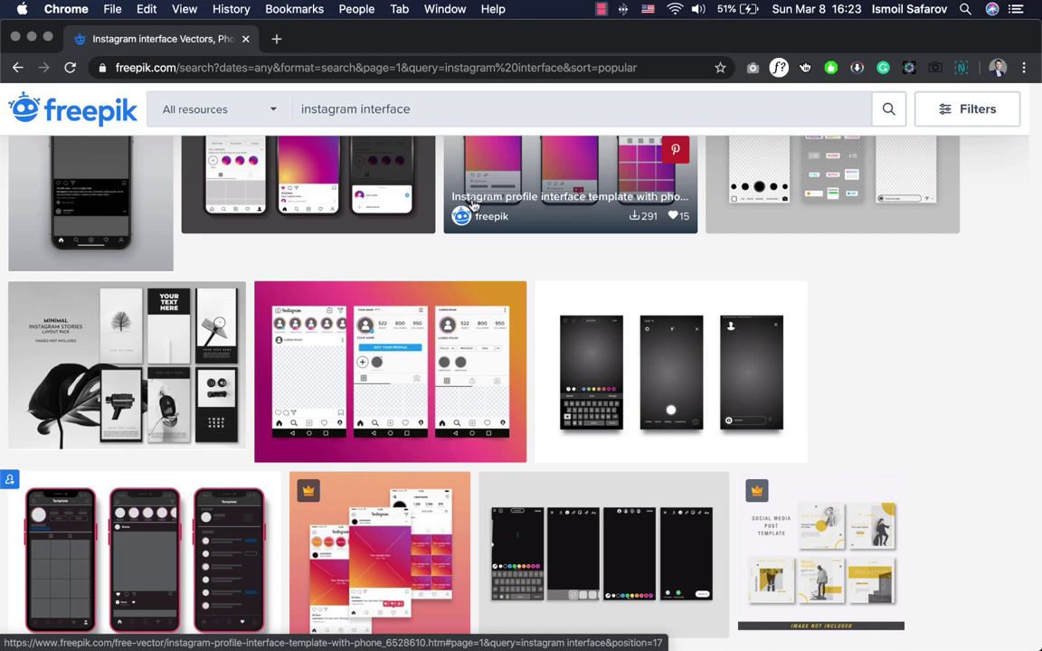
# Step: Switch back to the Photoshop space with Instagram Screen.png open on the canvas
pyautogui.hotkey('ctrl', 'Left')
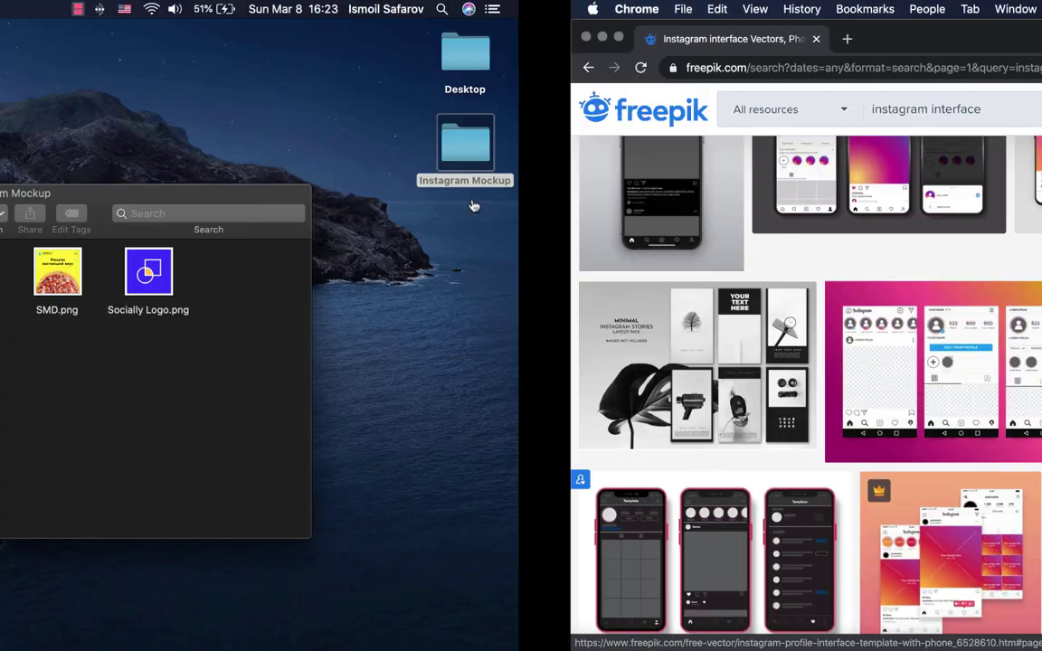
pyautogui.hotkey('ctrl', 'Left')
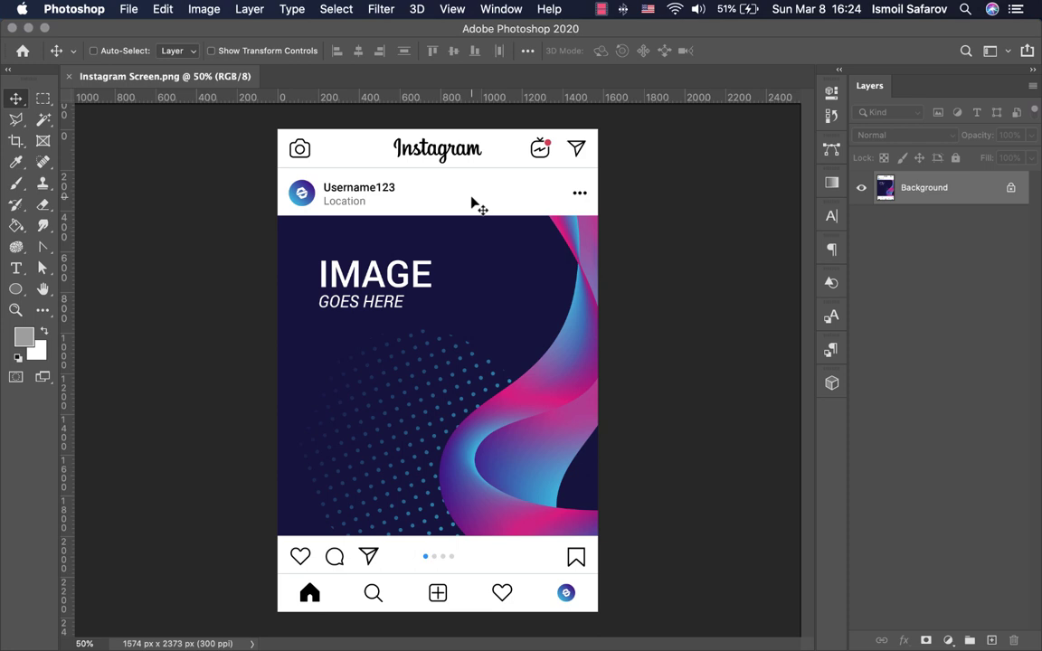
# Step: Add horizontal guides at the post image's top and bottom edges
pyautogui.click(452, 9)
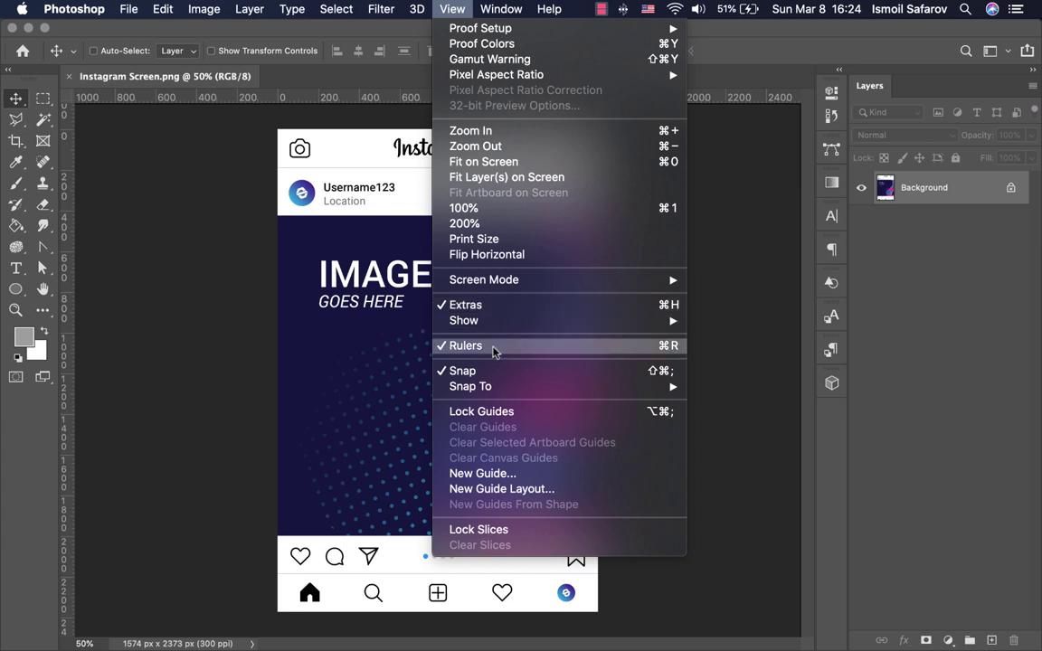
pyautogui.click(179, 210)
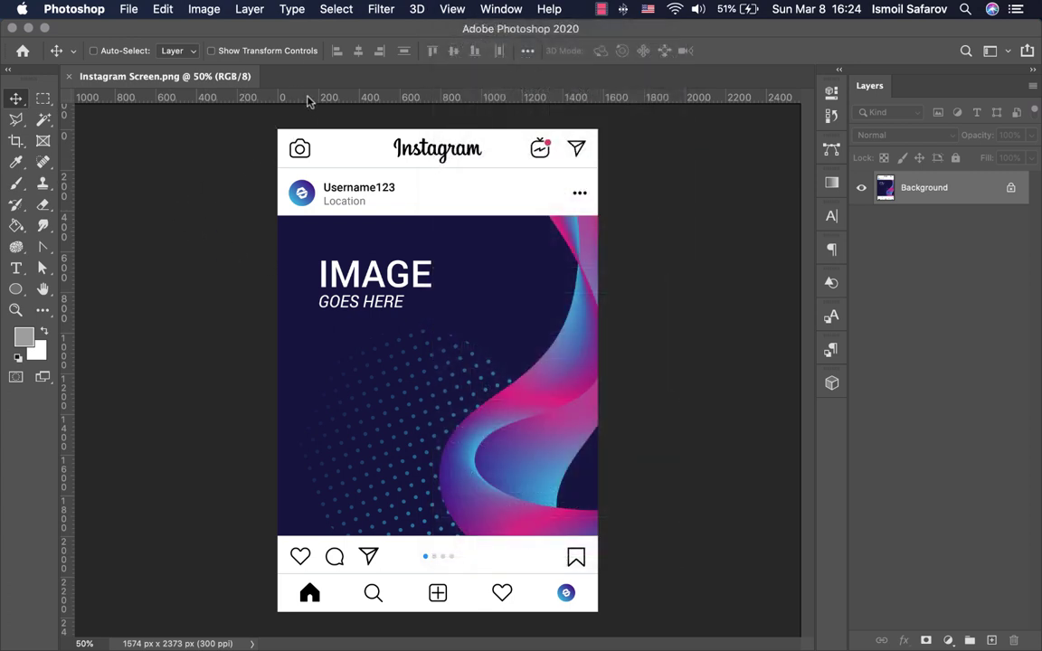
pyautogui.moveTo(307, 101); pyautogui.dragTo(303, 215)
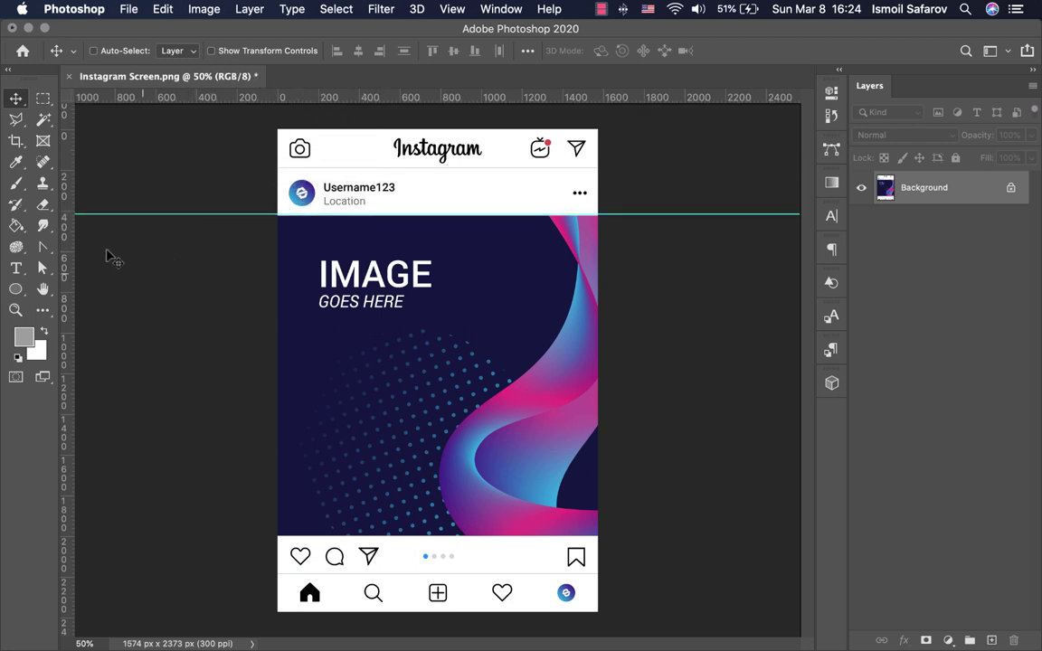
pyautogui.moveTo(167, 95); pyautogui.dragTo(250, 538)
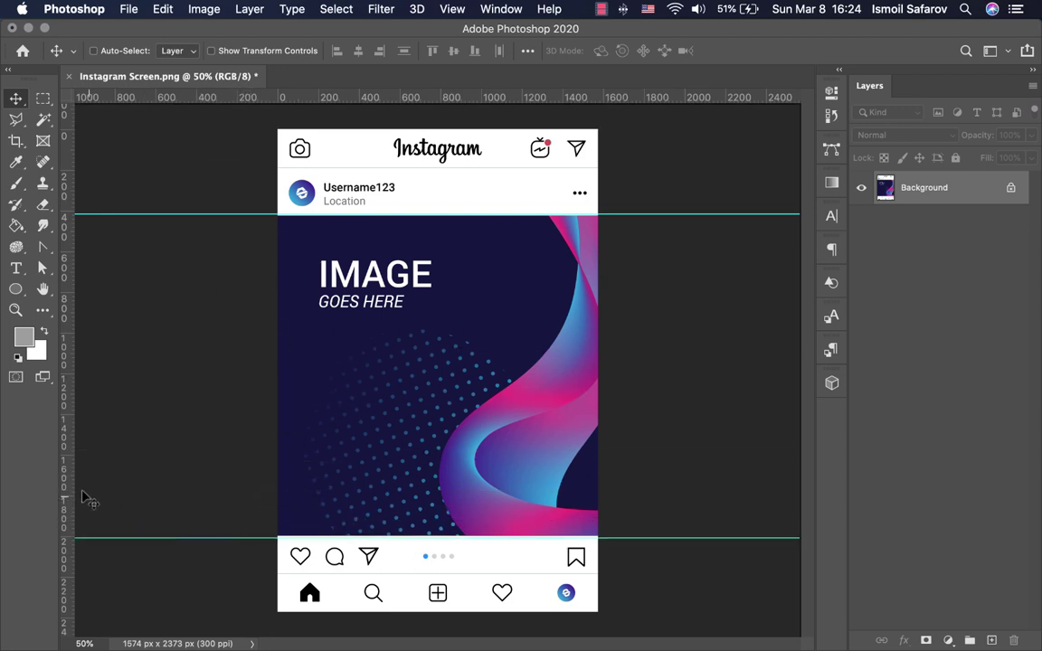
pyautogui.moveTo(63, 443)
pyautogui.mouseDown()
pyautogui.moveTo(341, 453)
pyautogui.moveTo(287, 449)
pyautogui.mouseUp()
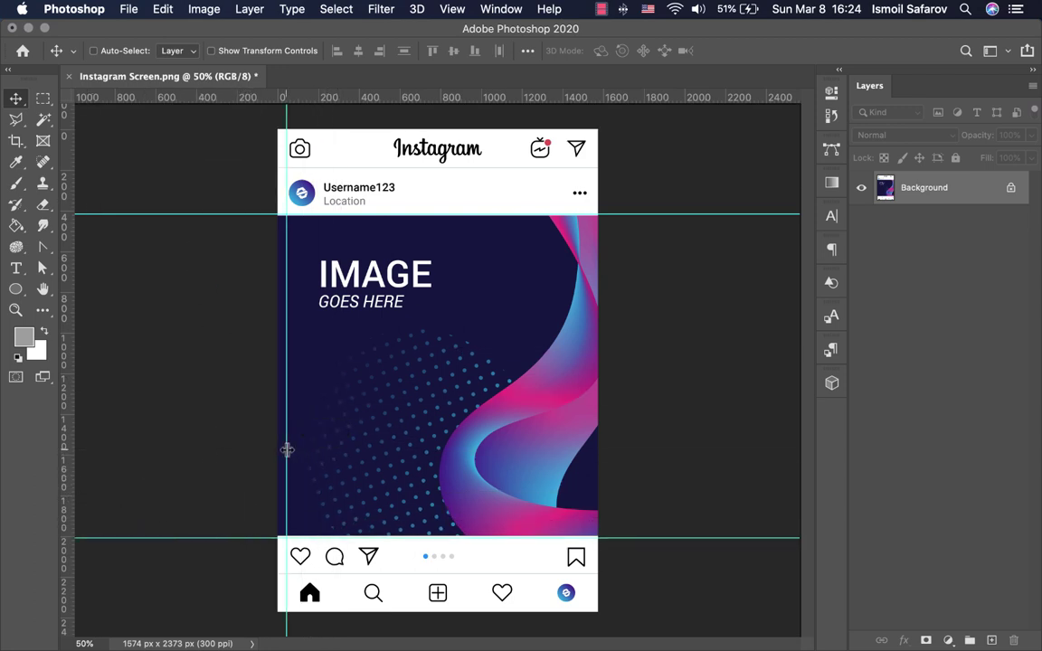
# Step: Add vertical guides at the post's left and right side margins
pyautogui.moveTo(65, 404); pyautogui.dragTo(320, 387)
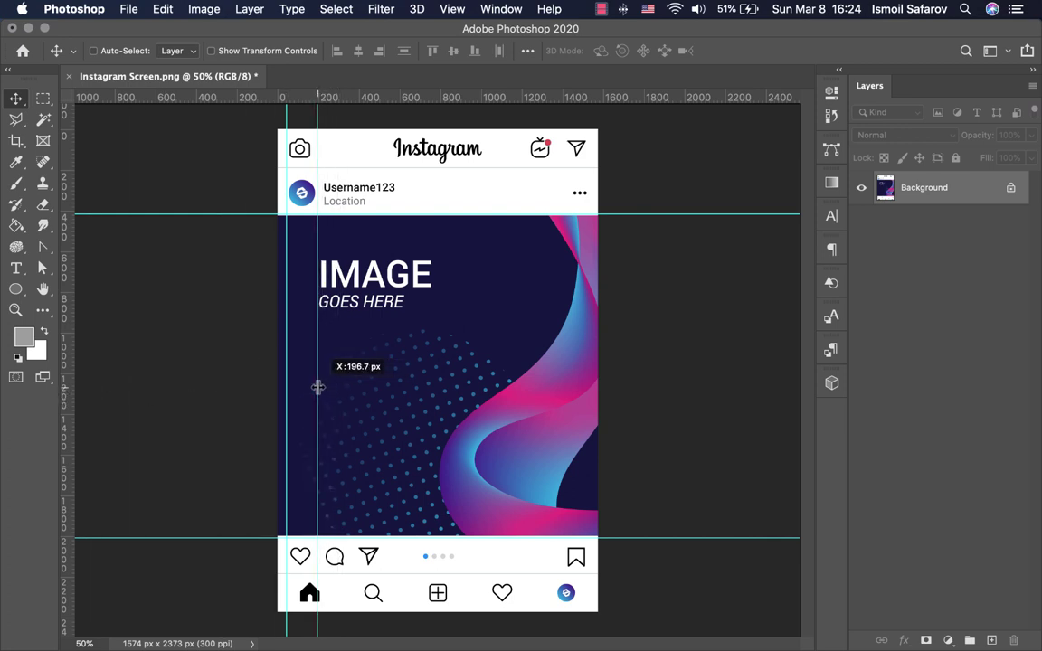
pyautogui.moveTo(320, 387); pyautogui.dragTo(316, 387)
pyautogui.moveTo(65, 420); pyautogui.dragTo(554, 493)
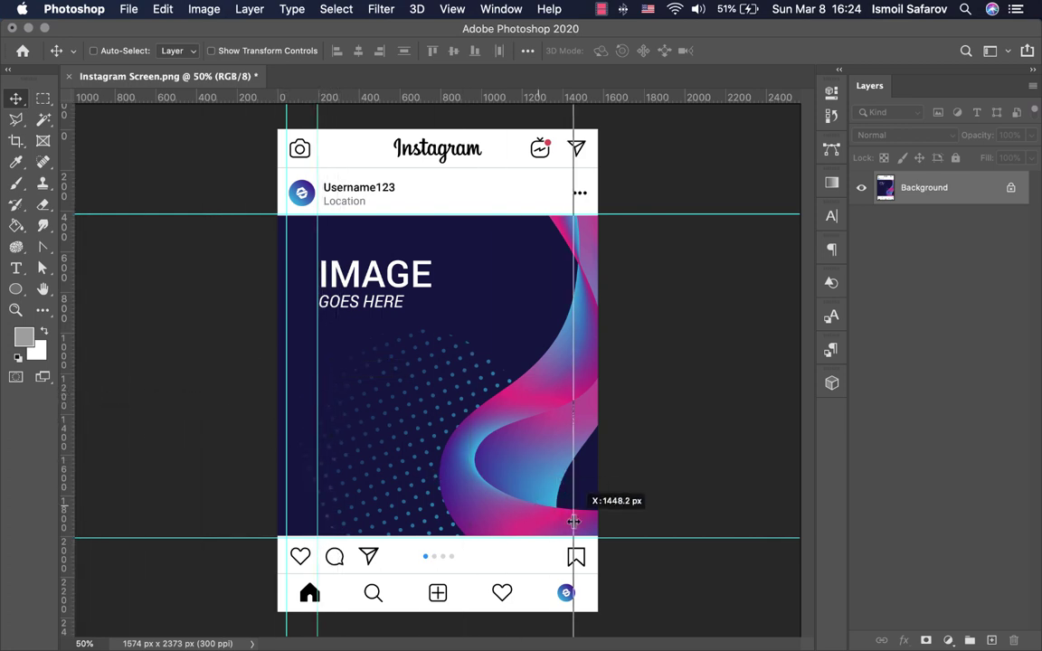
pyautogui.moveTo(64, 425); pyautogui.dragTo(577, 534)
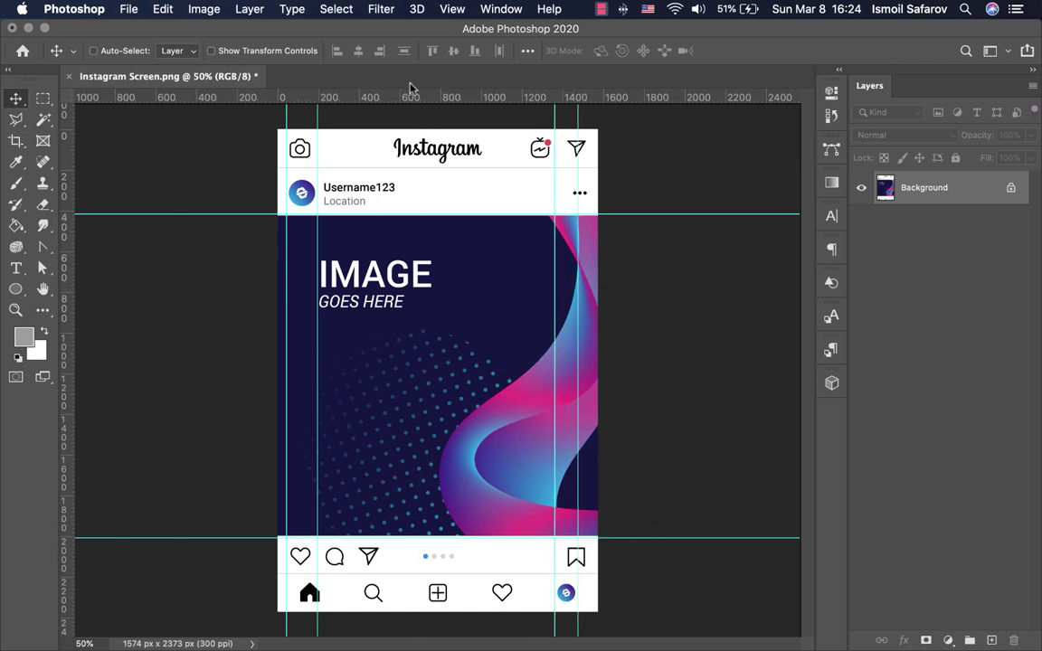
# Step: Add horizontal guides at the username row and across the bottom icon bar
pyautogui.moveTo(410, 100)
pyautogui.mouseDown()
pyautogui.moveTo(422, 181)
pyautogui.moveTo(422, 135)
pyautogui.moveTo(416, 203)
pyautogui.mouseUp()
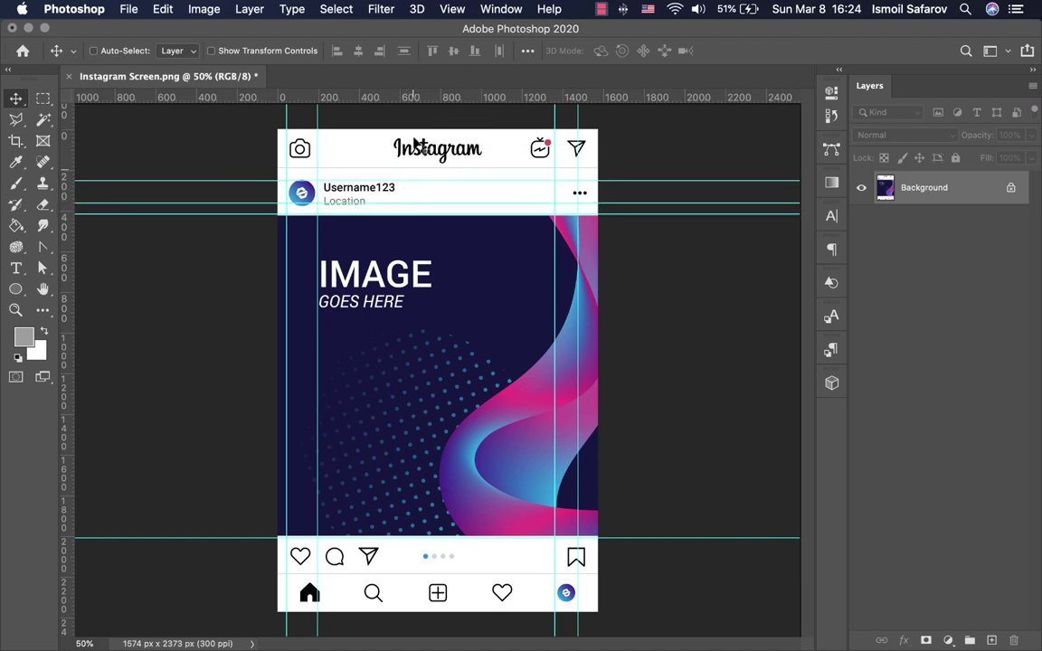
pyautogui.moveTo(418, 101); pyautogui.dragTo(480, 585)
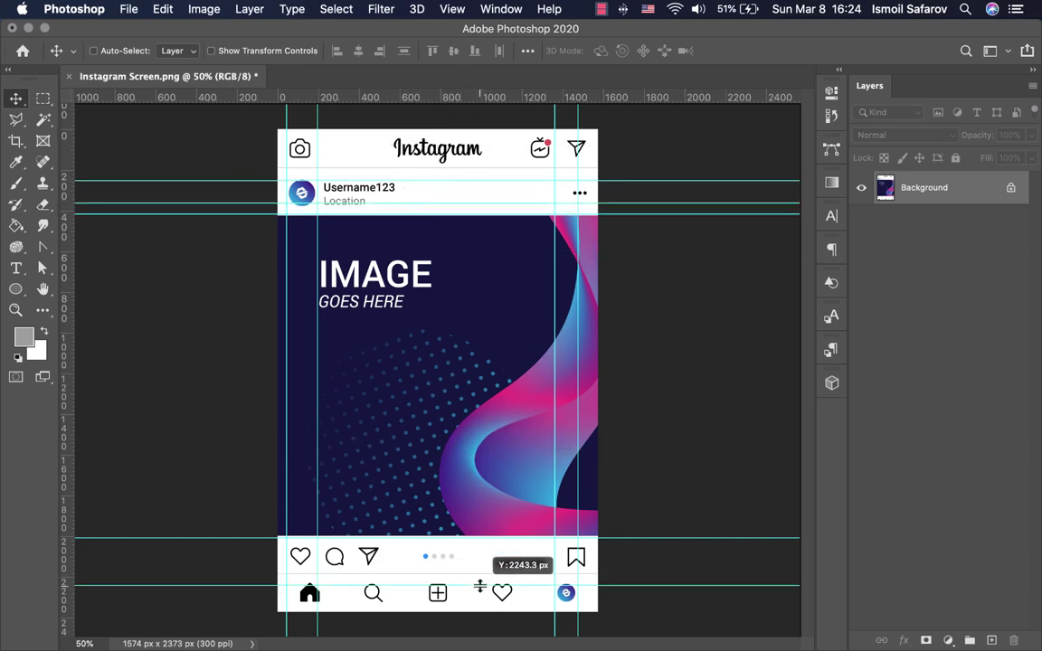
pyautogui.moveTo(453, 100)
pyautogui.mouseDown()
pyautogui.moveTo(480, 612)
pyautogui.moveTo(434, 541)
pyautogui.mouseUp()
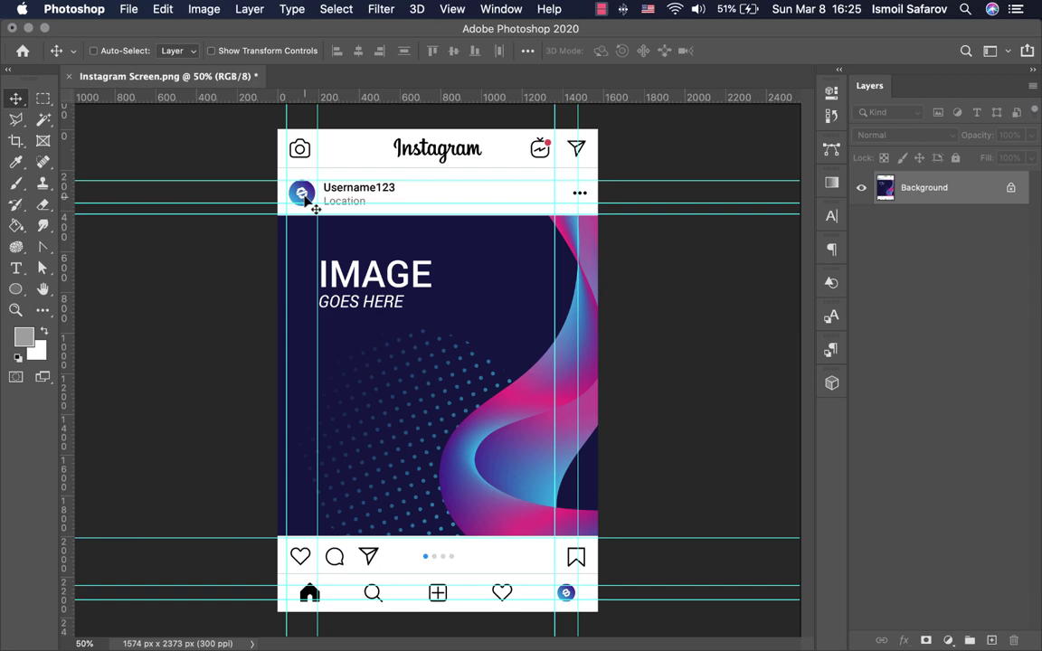
# Step: Zoom in and snap the horizontal guide to Y 425 px on the header–image boundary
pyautogui.scroll(1, 437, 284)
pyautogui.scroll(3, 432, 281)
pyautogui.scroll(1, 432, 283)
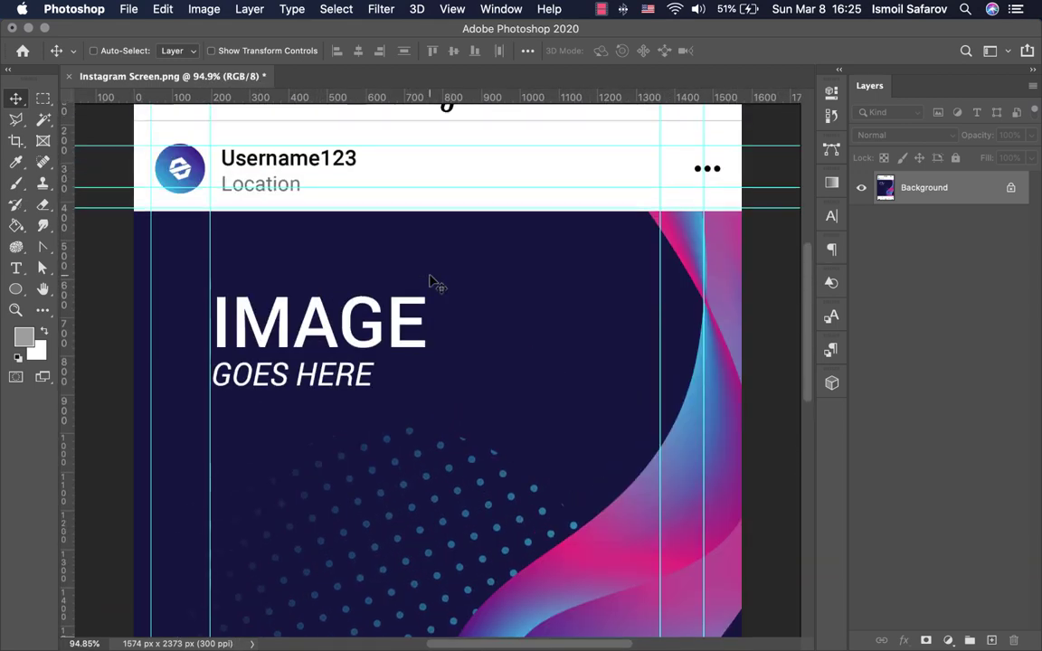
pyautogui.scroll(1, 432, 283)
pyautogui.scroll(2, 432, 283)
pyautogui.scroll(1, 433, 283)
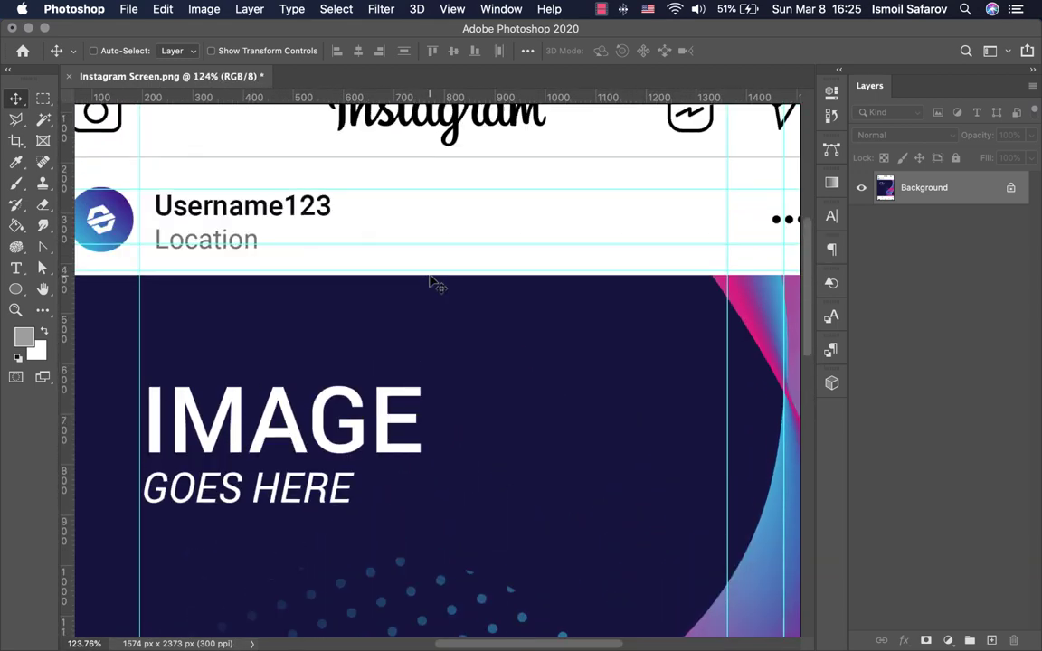
pyautogui.scroll(2, 432, 283)
pyautogui.scroll(1, 432, 283)
pyautogui.scroll(1, 432, 283)
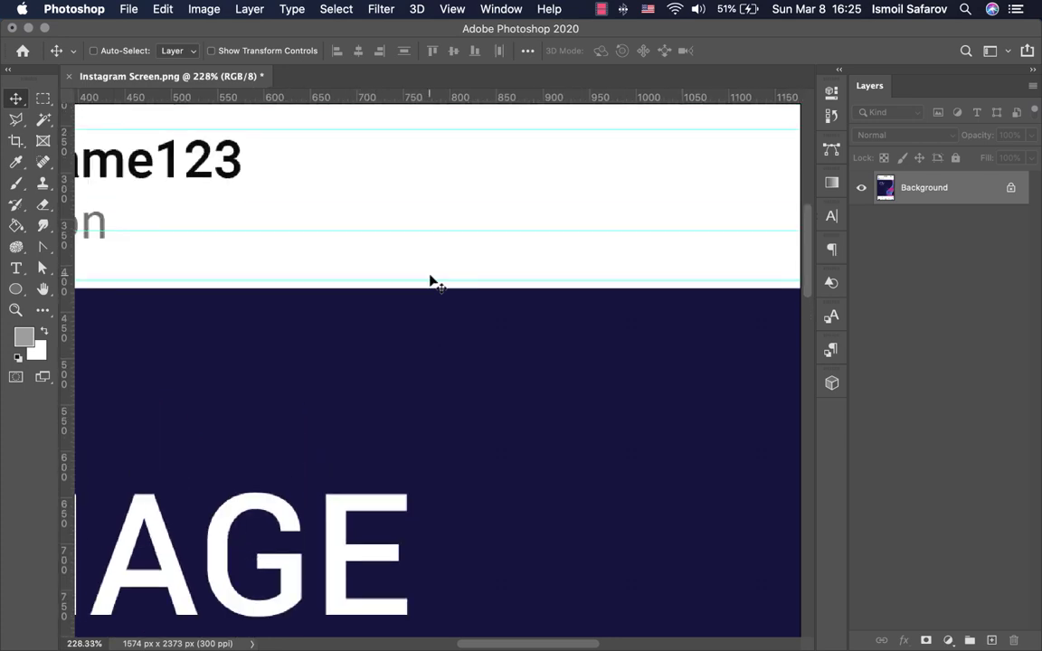
pyautogui.scroll(1, 433, 283)
pyautogui.scroll(2, 433, 283)
pyautogui.scroll(1, 433, 283)
pyautogui.scroll(2, 432, 283)
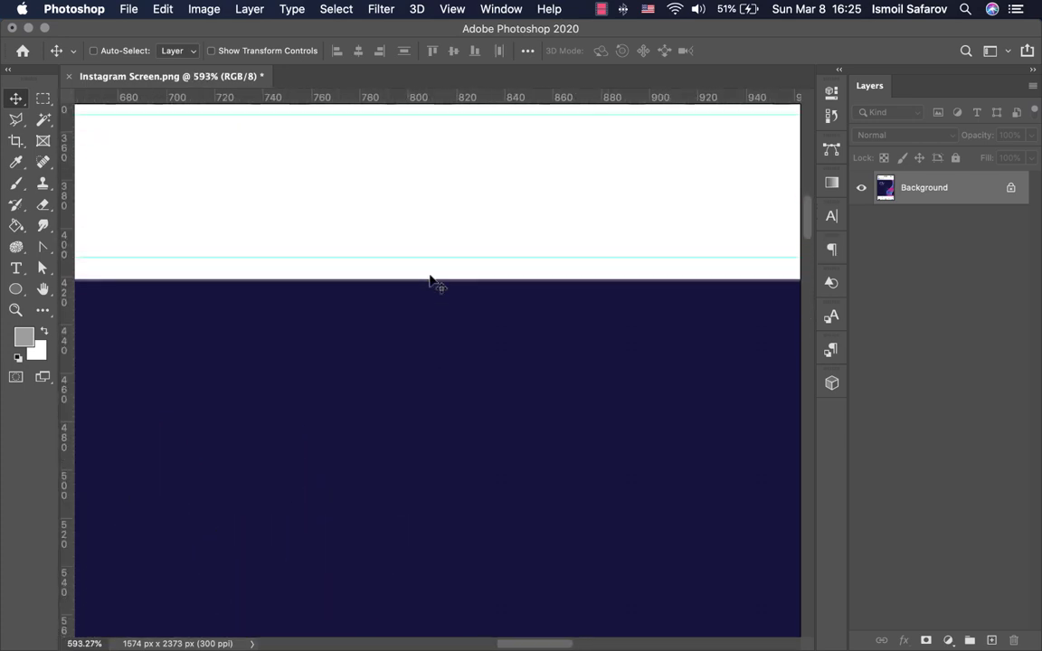
pyautogui.scroll(1, 432, 283)
pyautogui.scroll(2, 432, 283)
pyautogui.scroll(1, 432, 283)
pyautogui.scroll(1, 432, 283)
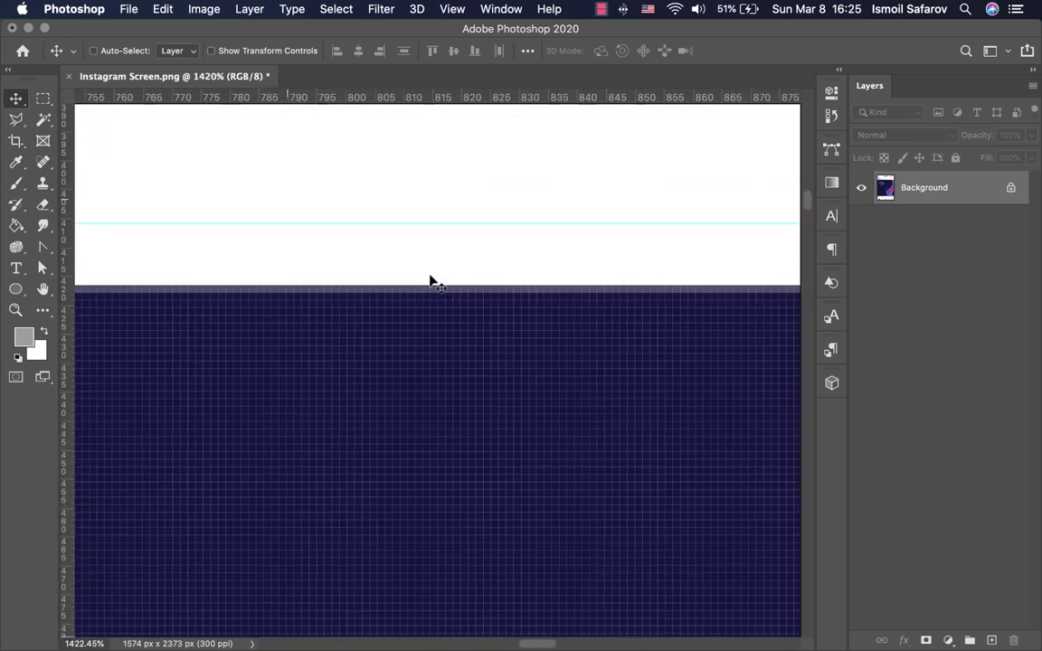
pyautogui.scroll(2, 432, 283)
pyautogui.scroll(1, 432, 283)
pyautogui.scroll(1, 433, 283)
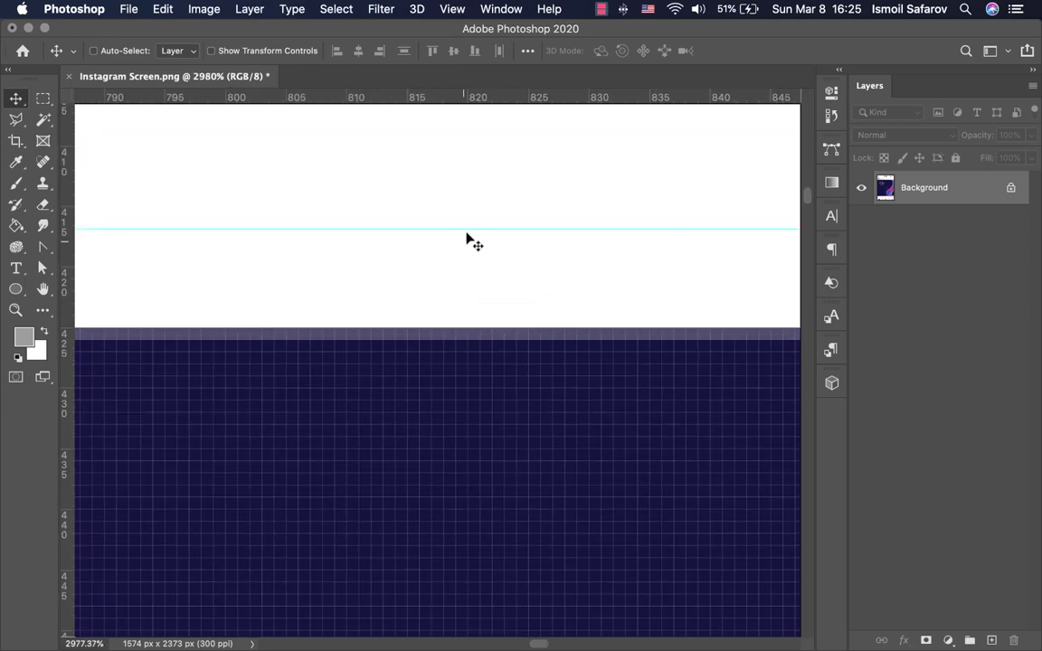
pyautogui.moveTo(470, 231)
pyautogui.mouseDown()
pyautogui.moveTo(470, 325)
pyautogui.moveTo(467, 227)
pyautogui.mouseUp()
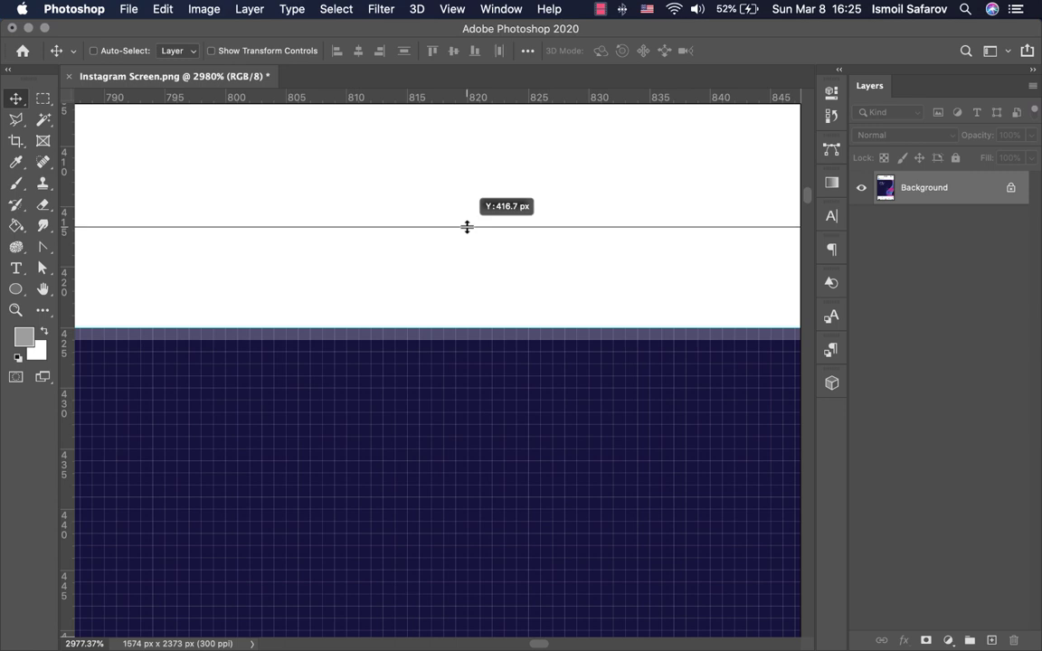
pyautogui.moveTo(467, 227); pyautogui.dragTo(467, 231)
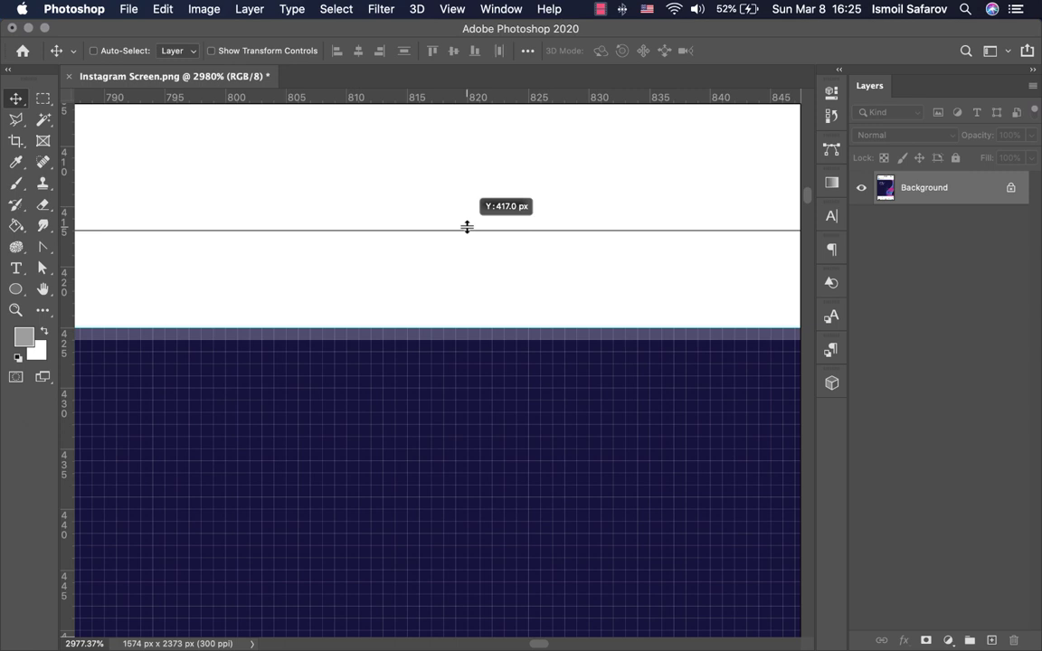
pyautogui.moveTo(467, 227); pyautogui.dragTo(464, 327)
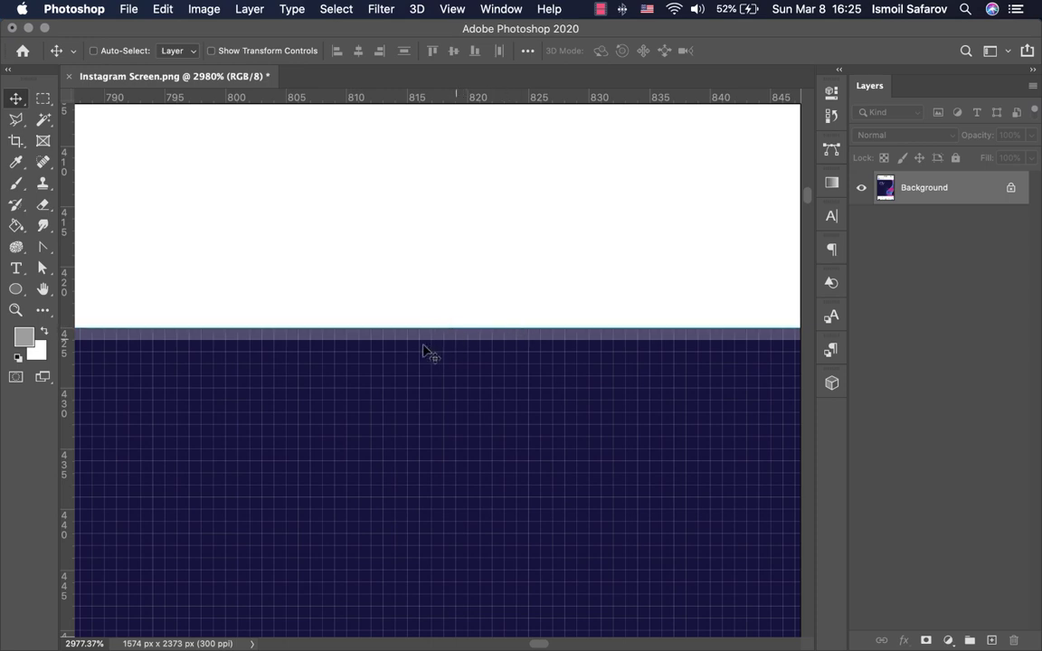
# Step: Zoom in and drag the lower horizontal guide onto the post image's bottom edge above the action bar
pyautogui.scroll(-1, 531, 324)
pyautogui.scroll(-3, 533, 323)
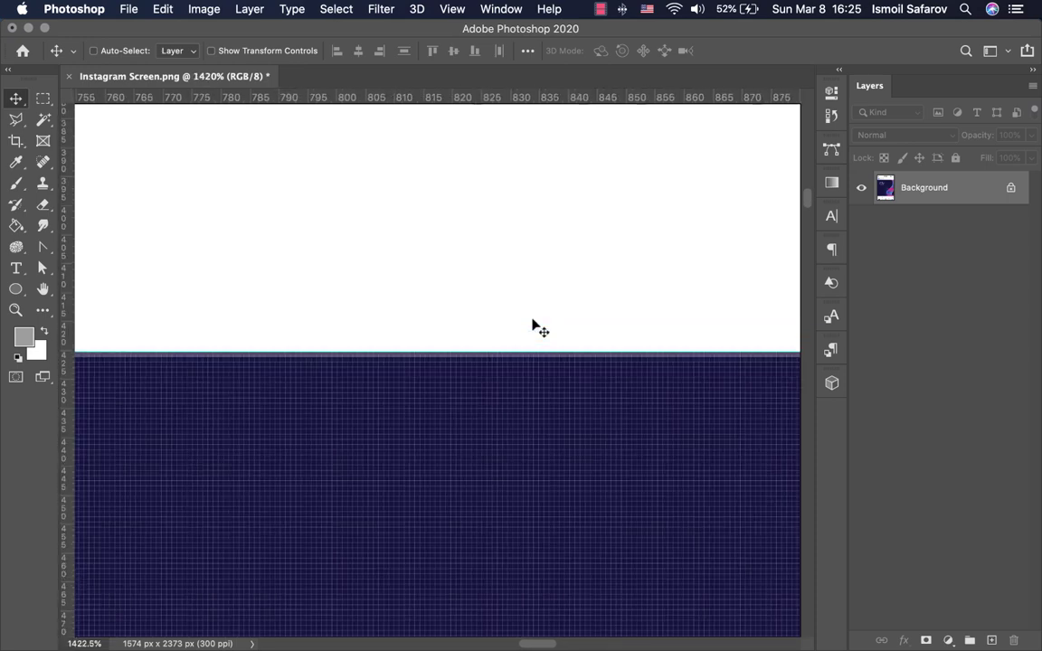
pyautogui.scroll(-2, 532, 323)
pyautogui.scroll(-1, 518, 329)
pyautogui.scroll(-2, 516, 346)
pyautogui.scroll(-2, 511, 348)
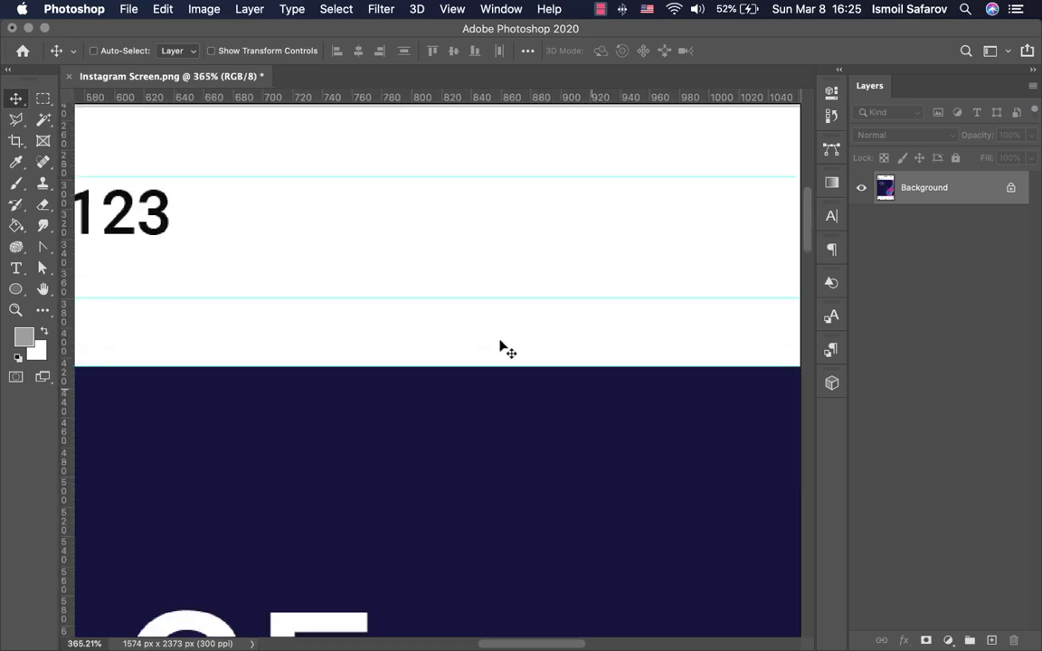
pyautogui.scroll(-2, 501, 349)
pyautogui.scroll(-2, 501, 348)
pyautogui.scroll(-3, 500, 348)
pyautogui.scroll(-1, 500, 349)
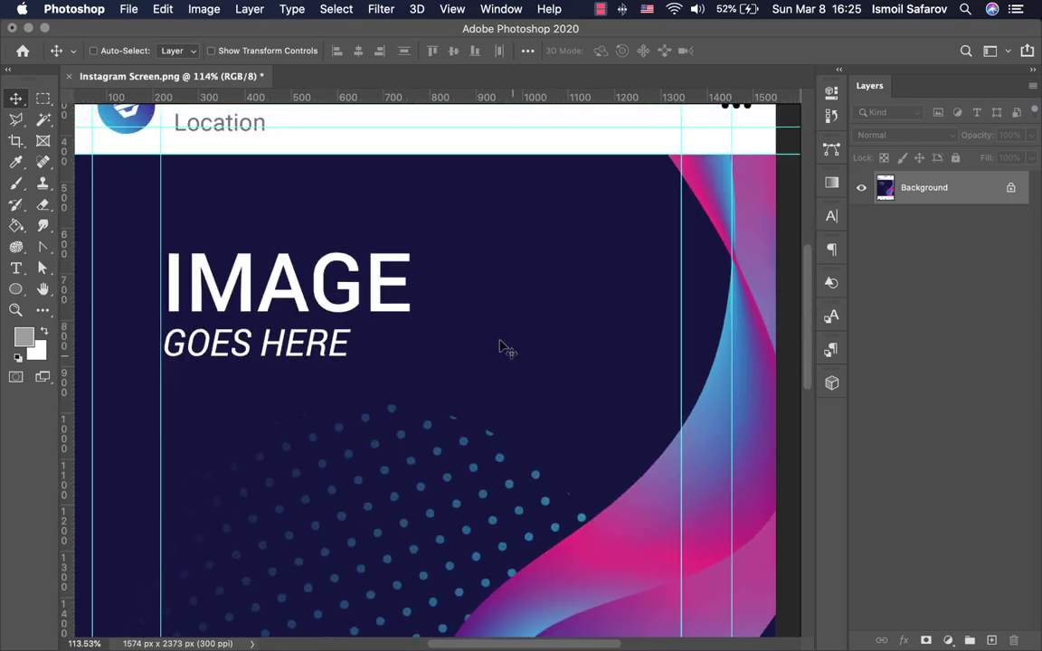
pyautogui.scroll(-3, 497, 353)
pyautogui.scroll(-3, 494, 362)
pyautogui.scroll(5, 449, 435)
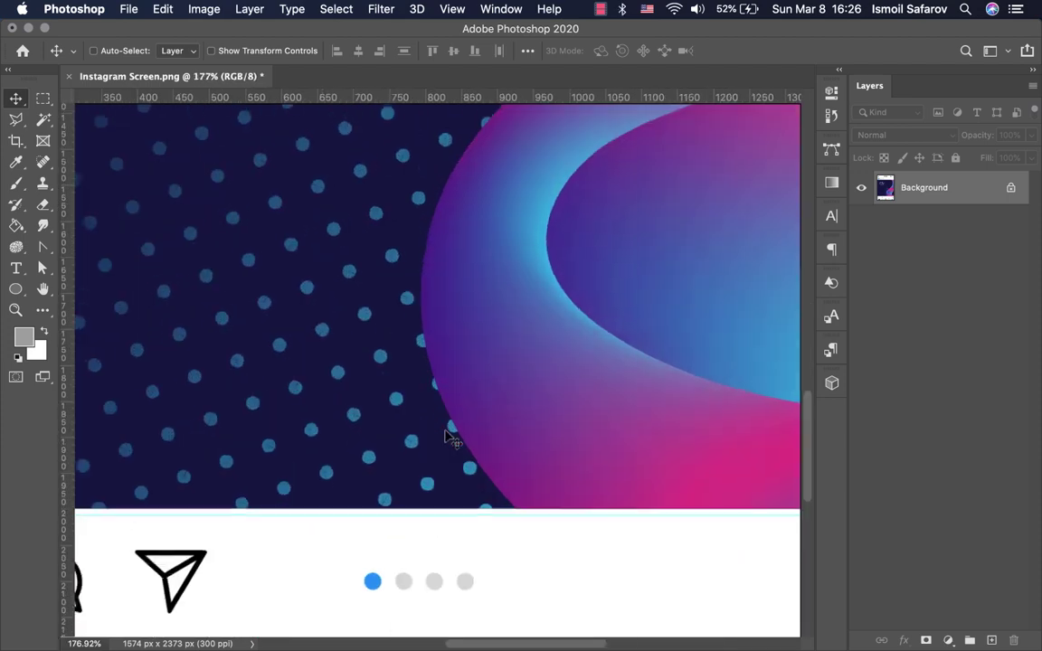
pyautogui.scroll(1, 428, 517)
pyautogui.scroll(3, 425, 516)
pyautogui.scroll(-1, 428, 516)
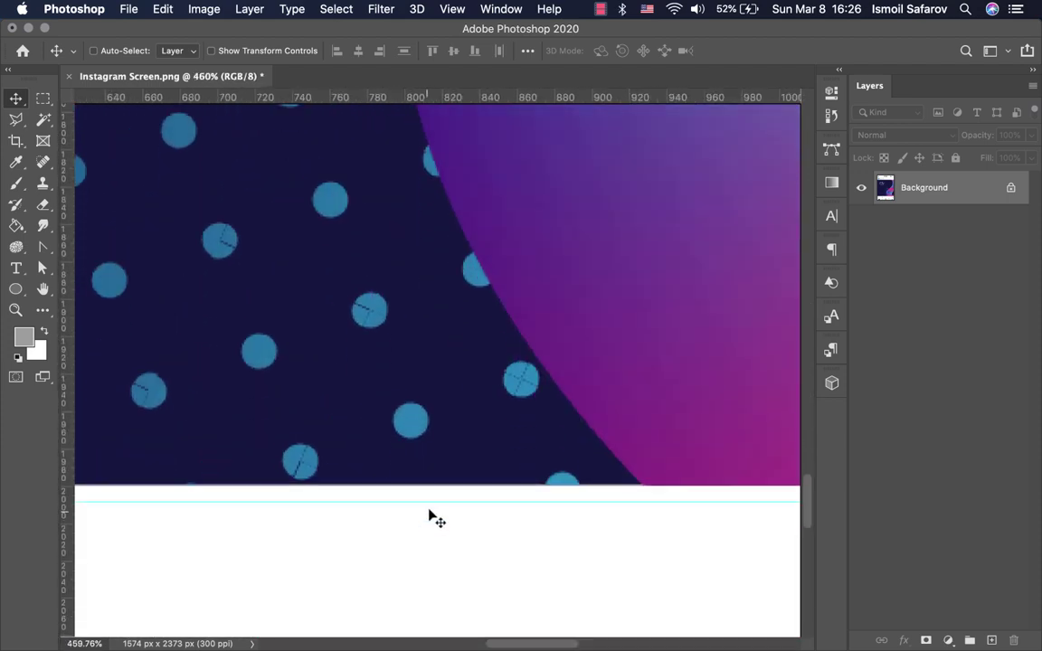
pyautogui.scroll(3, 430, 516)
pyautogui.scroll(2, 431, 516)
pyautogui.scroll(-3, 431, 516)
pyautogui.scroll(1, 431, 517)
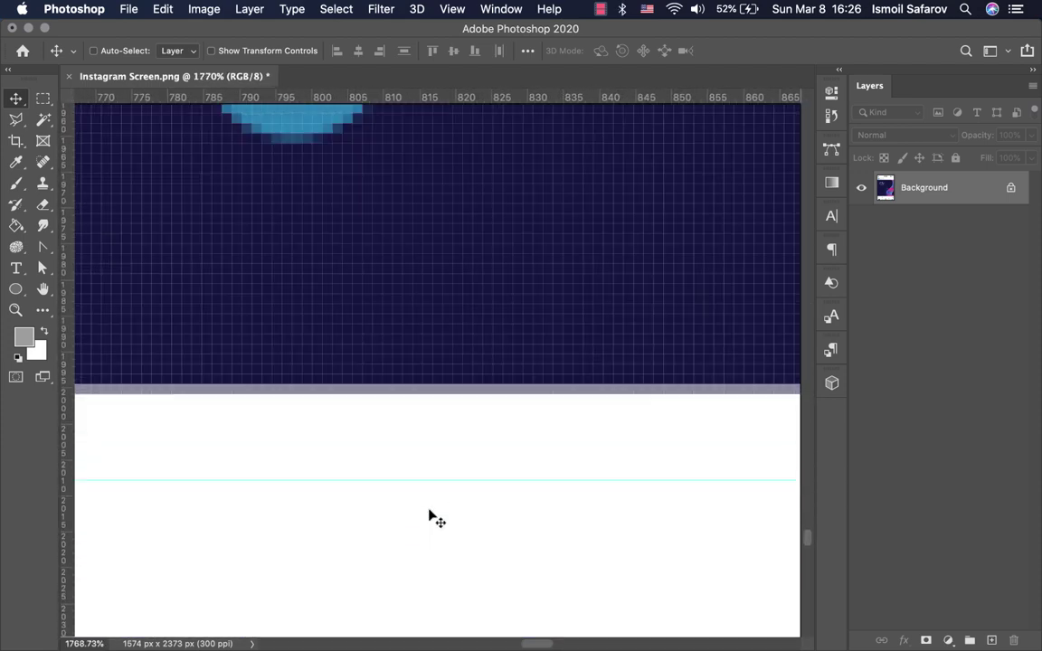
pyautogui.scroll(2, 430, 517)
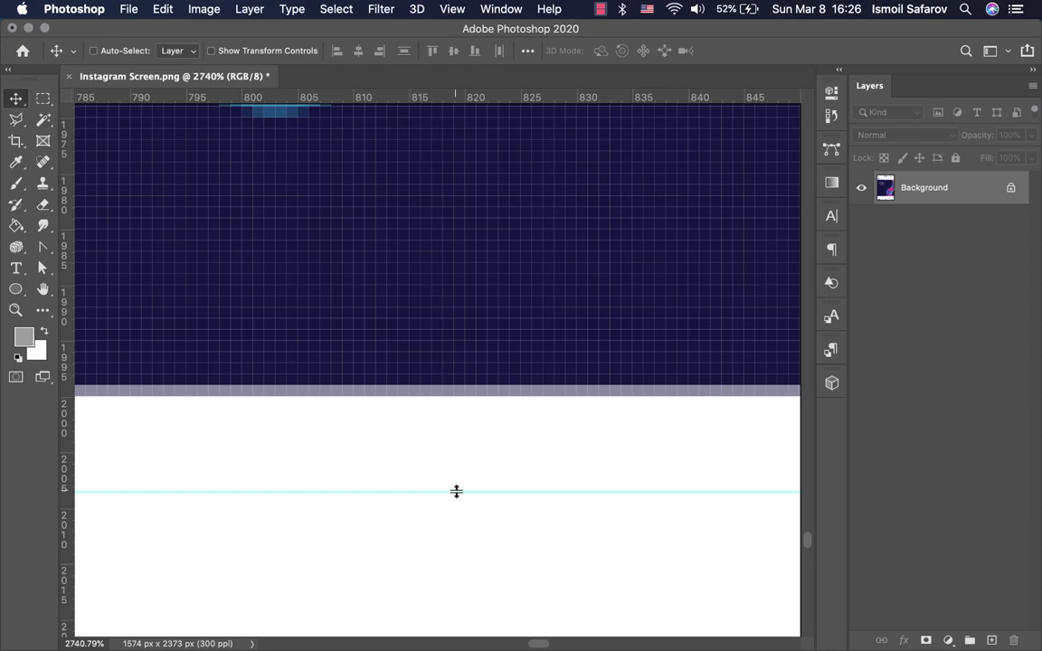
pyautogui.moveTo(456, 491); pyautogui.dragTo(459, 397)
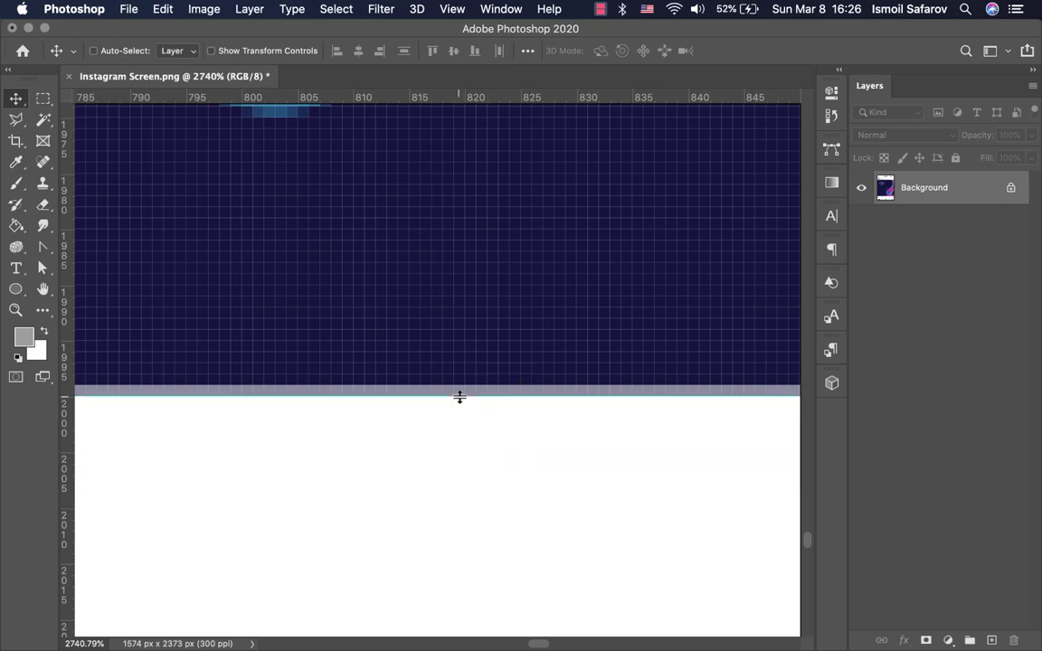
pyautogui.scroll(-1, 484, 414)
pyautogui.scroll(-2, 485, 415)
pyautogui.scroll(-2, 485, 414)
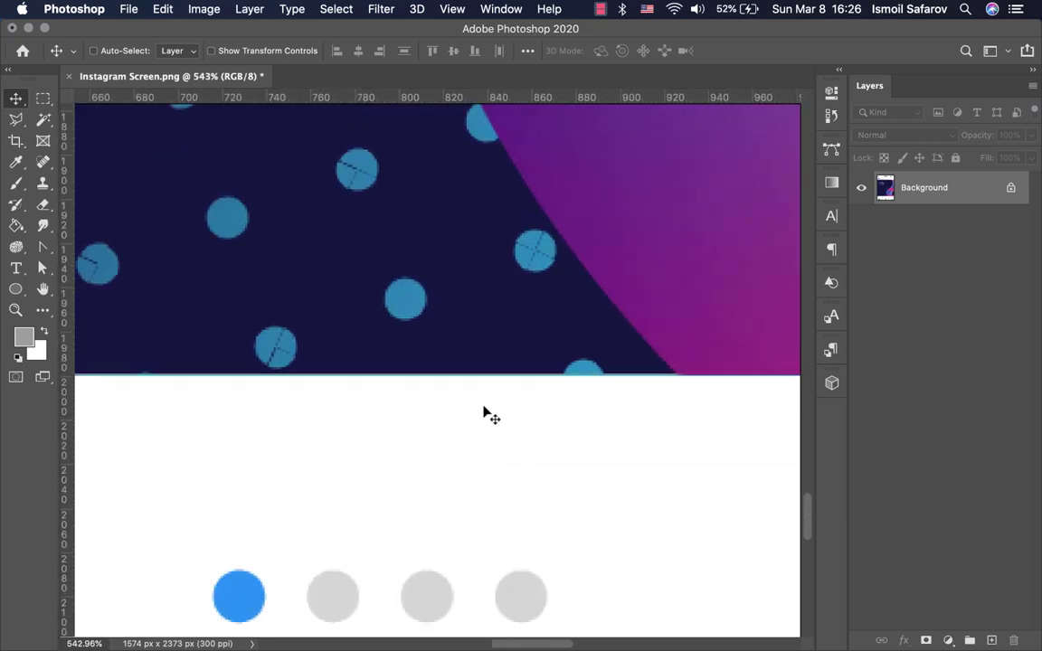
pyautogui.scroll(-2, 485, 415)
pyautogui.scroll(-1, 485, 414)
pyautogui.scroll(-1, 485, 414)
pyautogui.scroll(-1, 485, 414)
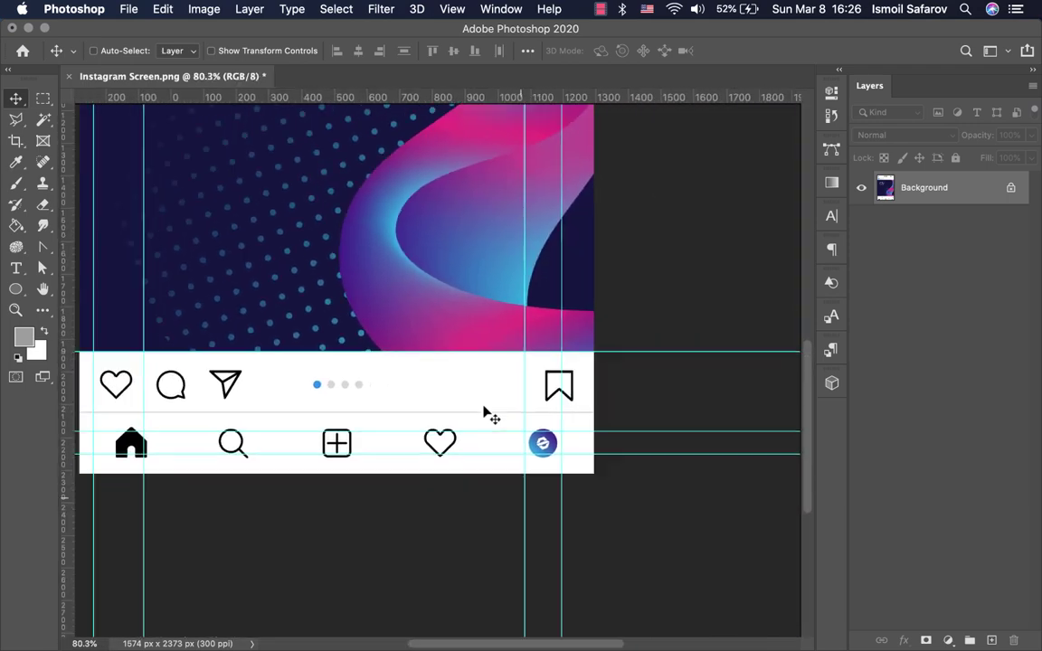
pyautogui.hscroll(2, 489, 415)
pyautogui.scroll(3, 488, 437)
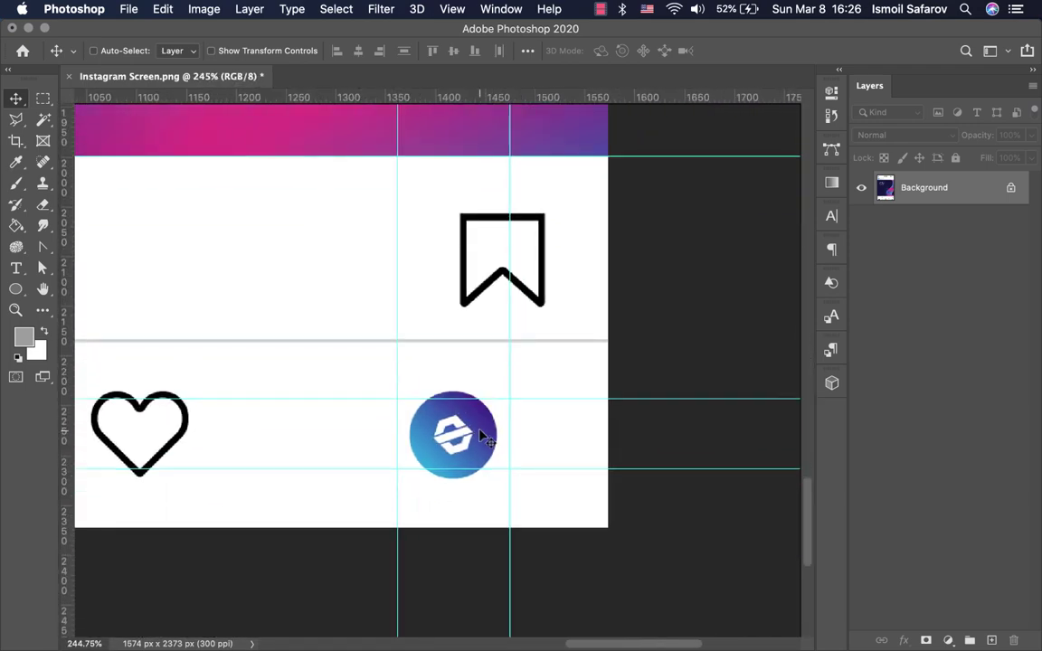
pyautogui.scroll(3, 479, 435)
pyautogui.scroll(-1, 480, 435)
pyautogui.scroll(1, 479, 435)
pyautogui.scroll(1, 389, 425)
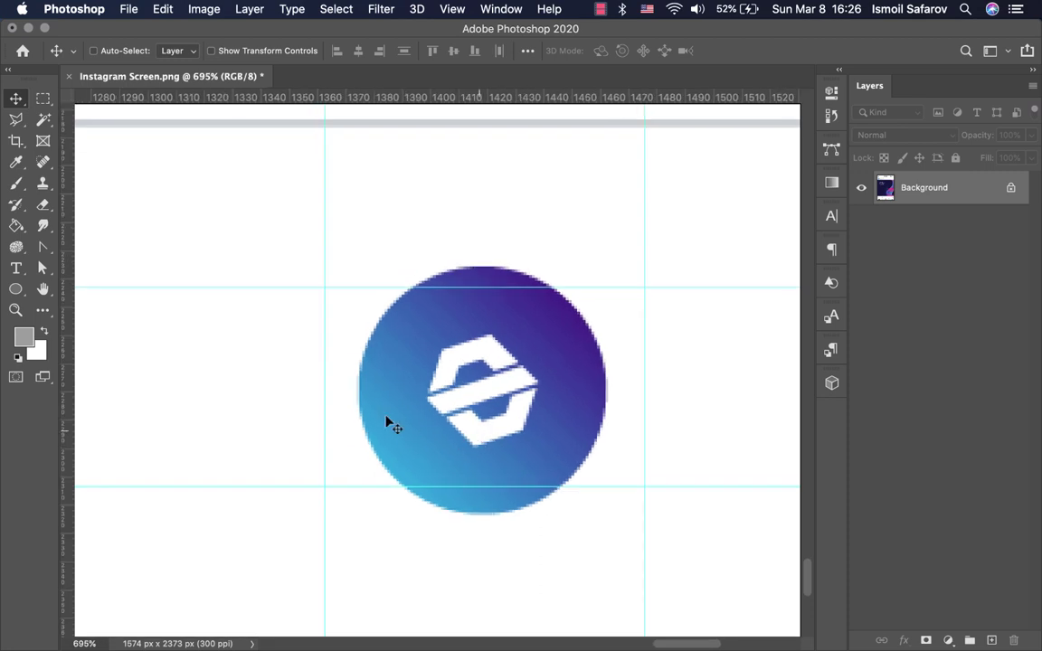
pyautogui.scroll(1, 338, 403)
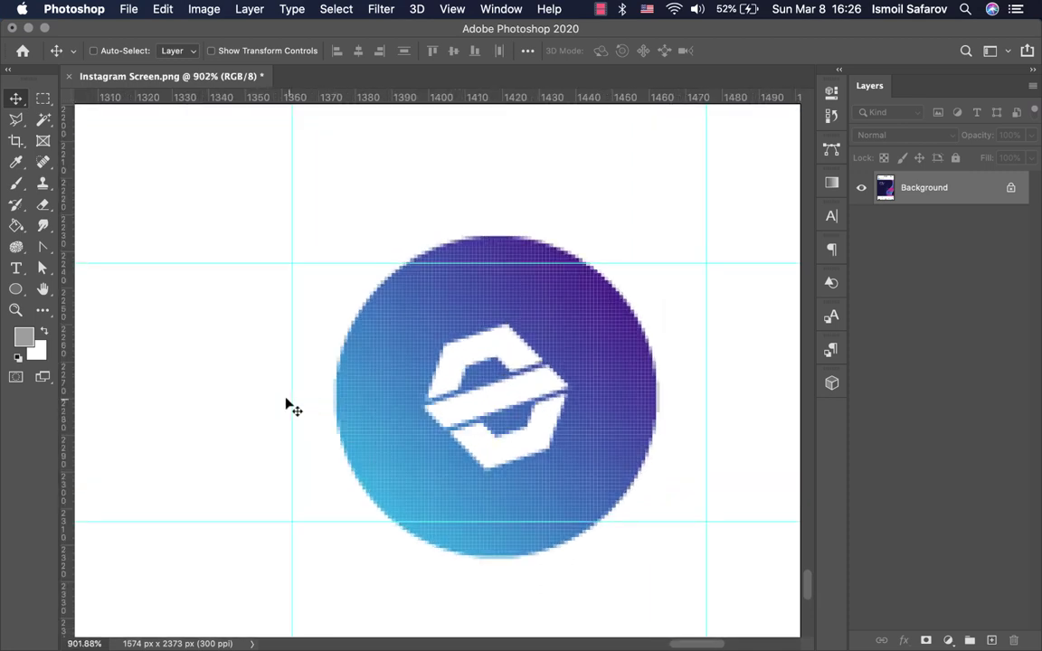
# Step: Fit guides to the left, right, bottom and top edges of the first avatar circle
pyautogui.moveTo(291, 399); pyautogui.dragTo(333, 400)
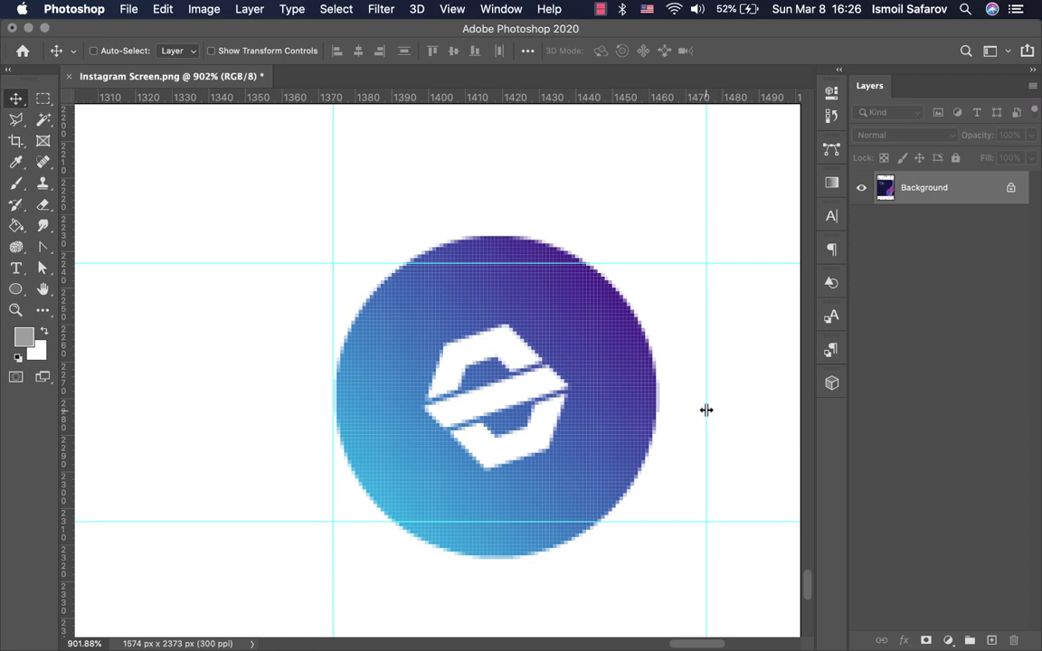
pyautogui.moveTo(706, 410); pyautogui.dragTo(662, 414)
pyautogui.moveTo(661, 414); pyautogui.dragTo(662, 420)
pyautogui.scroll(5, 667, 423)
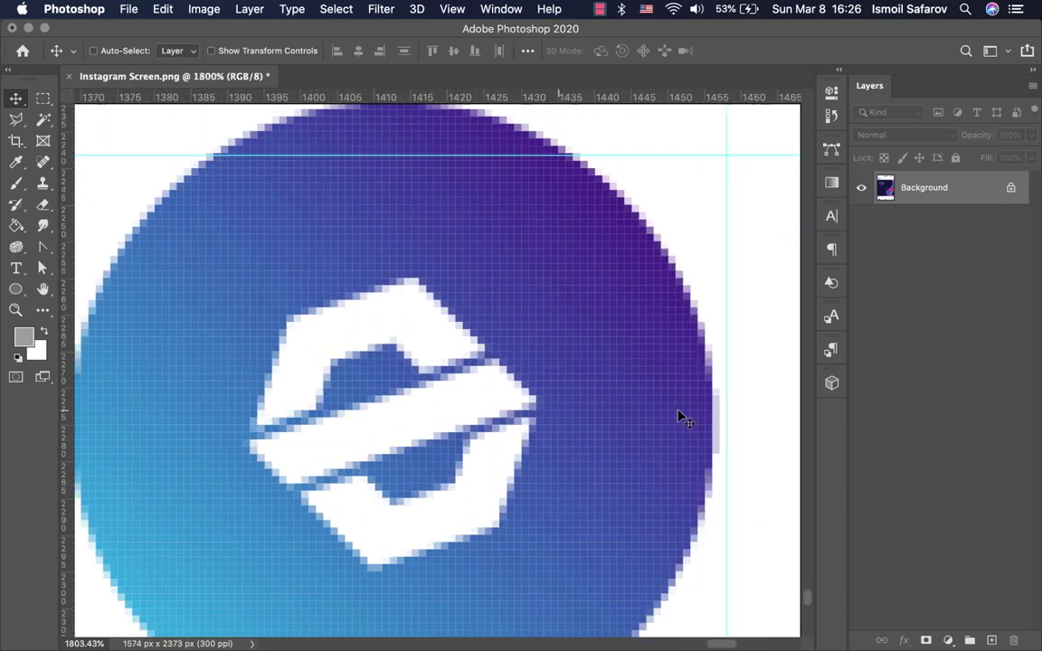
pyautogui.hscroll(3, 680, 417)
pyautogui.moveTo(662, 423); pyautogui.dragTo(655, 423)
pyautogui.scroll(-1, 655, 423)
pyautogui.scroll(-3, 655, 423)
pyautogui.scroll(-1, 655, 423)
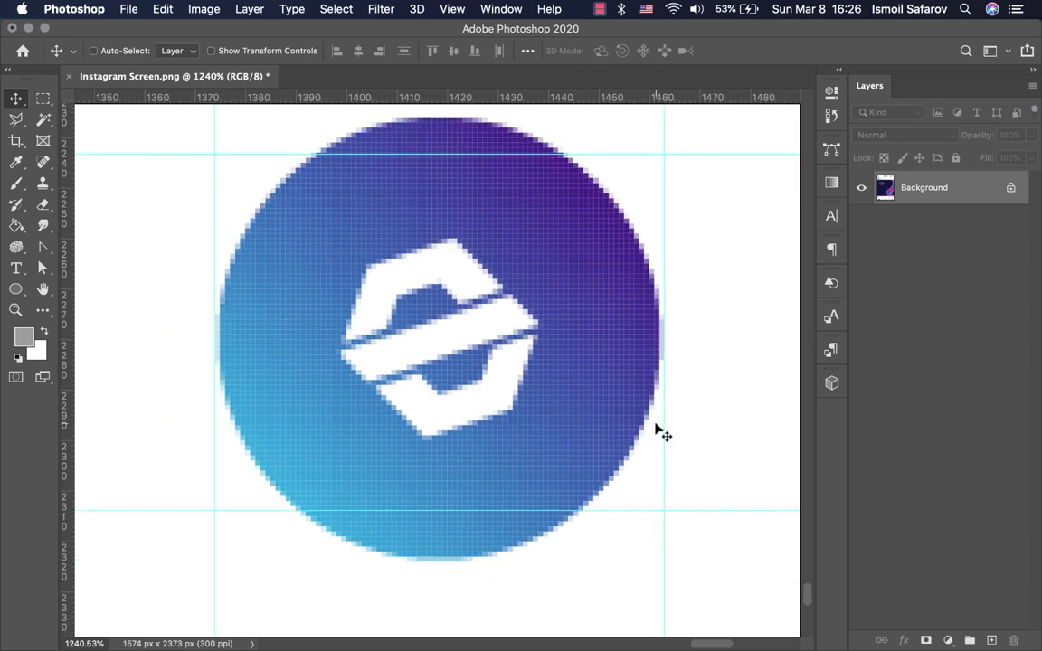
pyautogui.moveTo(465, 510); pyautogui.dragTo(459, 561)
pyautogui.scroll(5, 461, 563)
pyautogui.hscroll(-1, 462, 563)
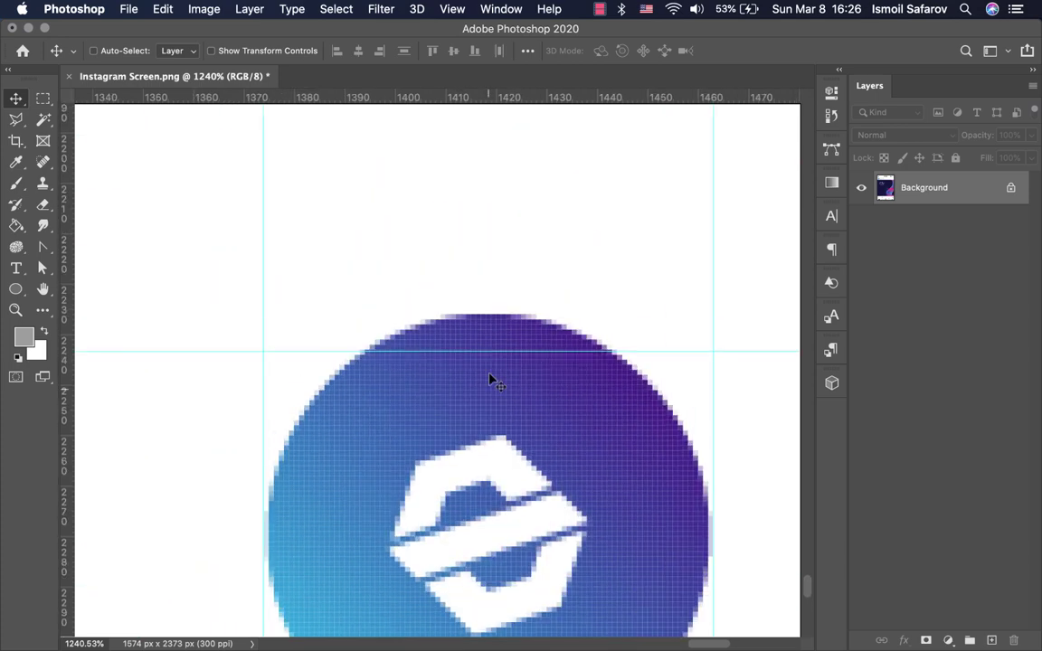
pyautogui.moveTo(493, 351); pyautogui.dragTo(495, 310)
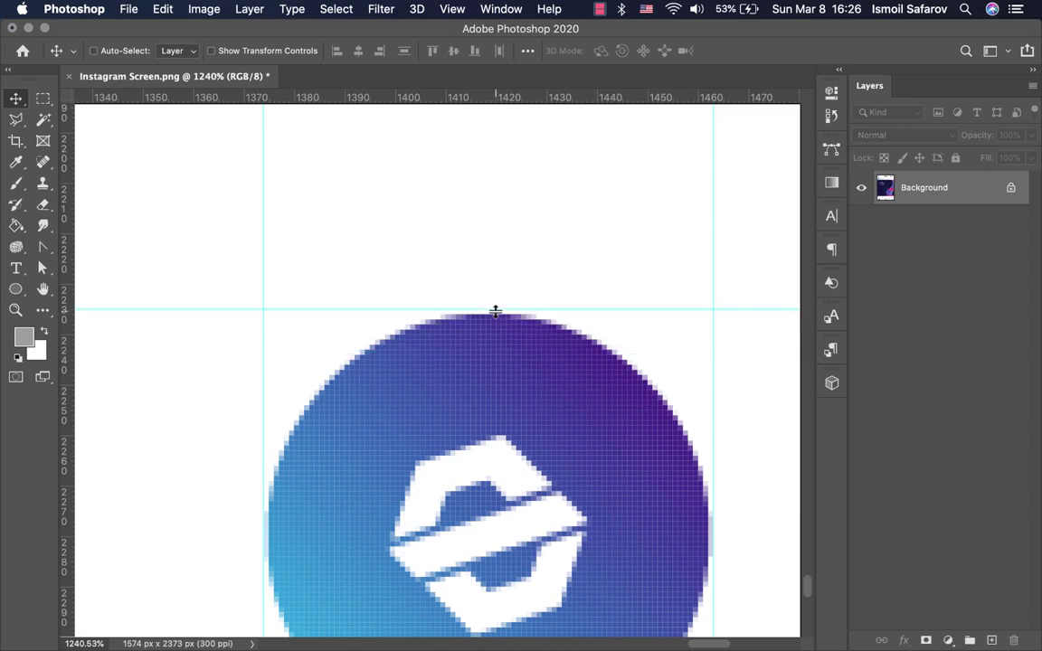
# Step: Fit guides around the top avatar circle, bottom at Y 380 px and right at X 185 px
pyautogui.scroll(5, 495, 340)
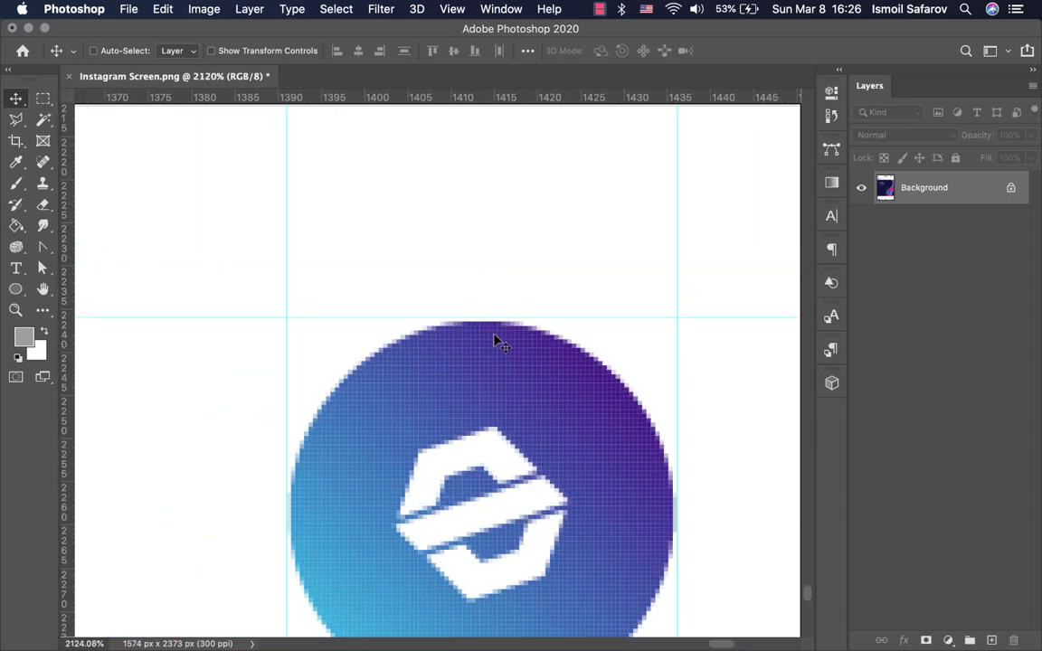
pyautogui.scroll(-5, 495, 339)
pyautogui.scroll(-2, 496, 340)
pyautogui.scroll(-3, 495, 339)
pyautogui.scroll(5, 495, 340)
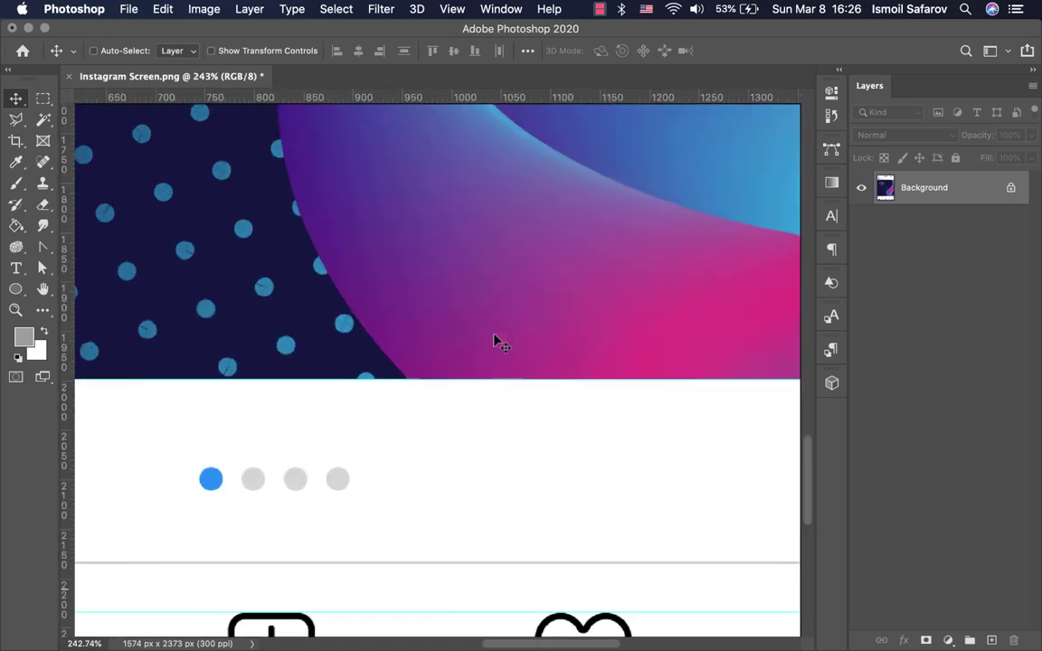
pyautogui.scroll(-2, 496, 340)
pyautogui.scroll(-3, 496, 340)
pyautogui.scroll(5, 495, 340)
pyautogui.scroll(3, 496, 340)
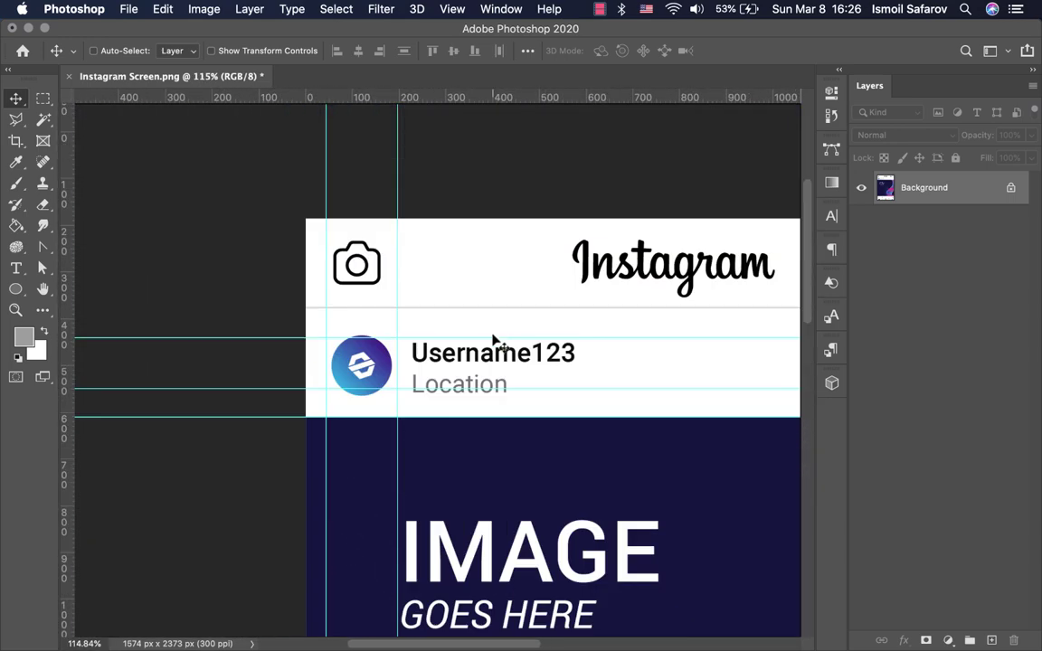
pyautogui.scroll(2, 373, 288)
pyautogui.scroll(2, 373, 288)
pyautogui.scroll(1, 374, 288)
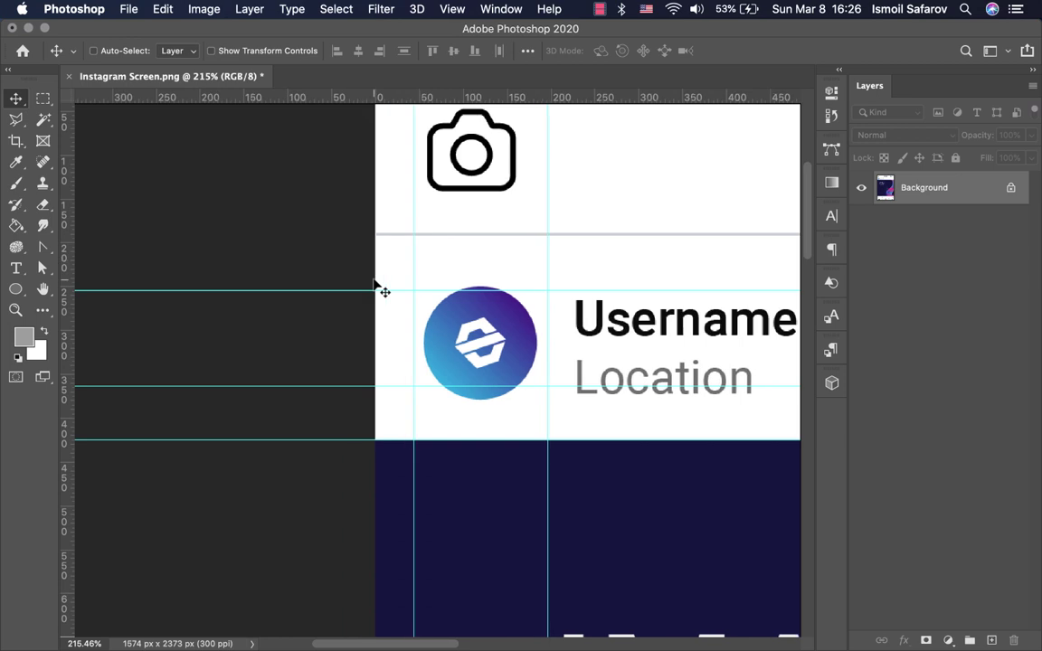
pyautogui.scroll(5, 375, 285)
pyautogui.scroll(2, 375, 286)
pyautogui.scroll(2, 375, 286)
pyautogui.scroll(1, 374, 285)
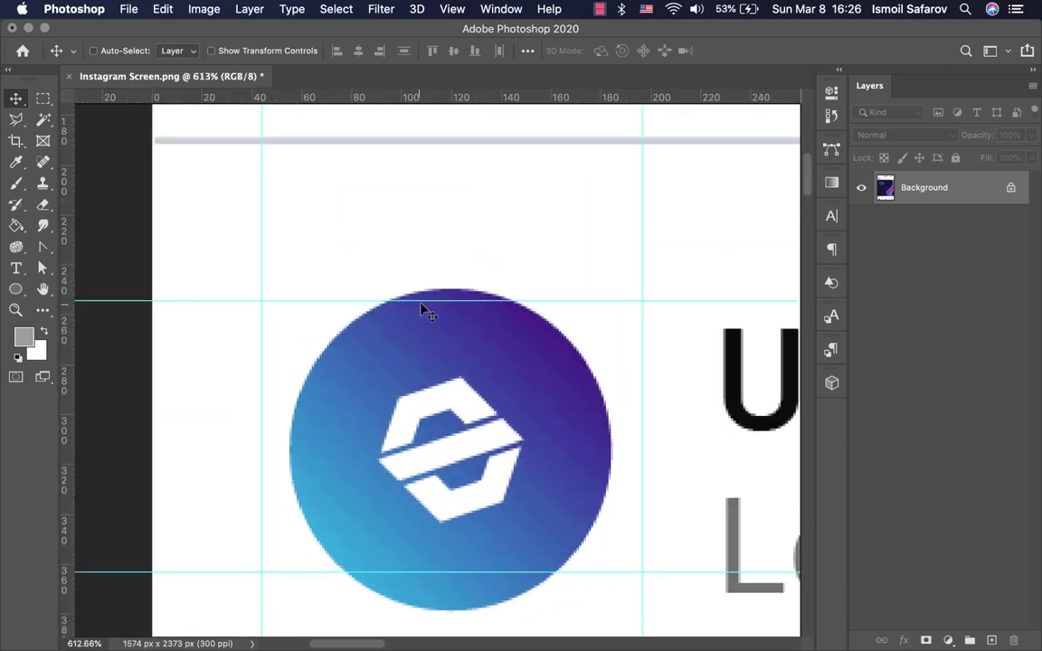
pyautogui.moveTo(432, 301); pyautogui.dragTo(432, 289)
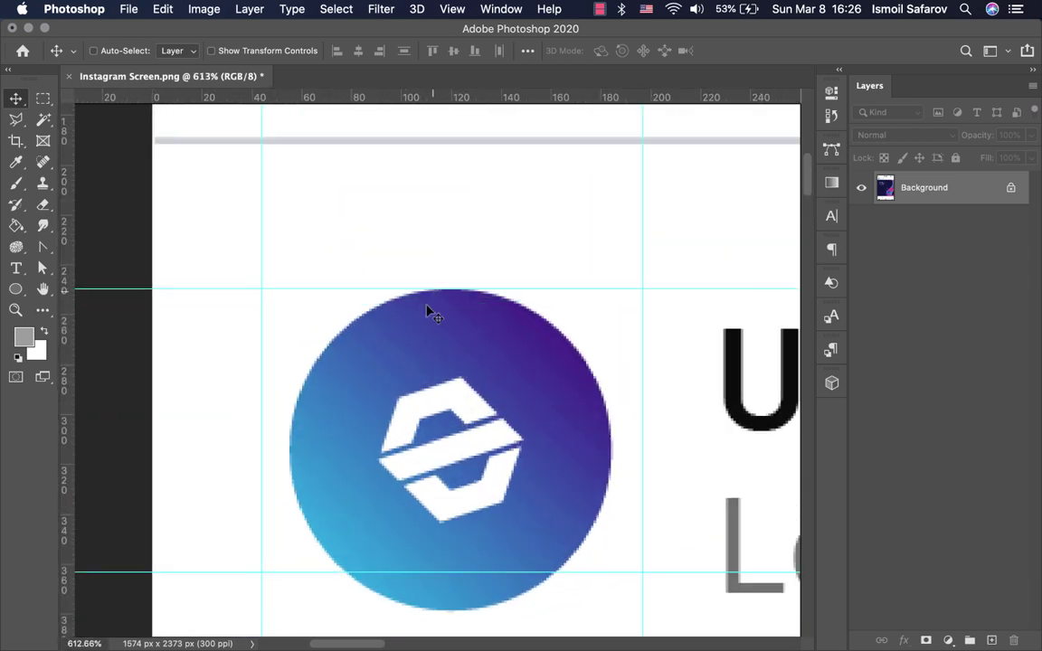
pyautogui.moveTo(260, 432)
pyautogui.mouseDown()
pyautogui.moveTo(287, 438)
pyautogui.moveTo(255, 464)
pyautogui.mouseUp()
pyautogui.scroll(3, 287, 437)
pyautogui.hscroll(-3, 287, 438)
pyautogui.scroll(-2, 287, 438)
pyautogui.scroll(-10, 258, 465)
pyautogui.hscroll(2, 258, 464)
pyautogui.hscroll(2, 257, 466)
pyautogui.scroll(1, 258, 467)
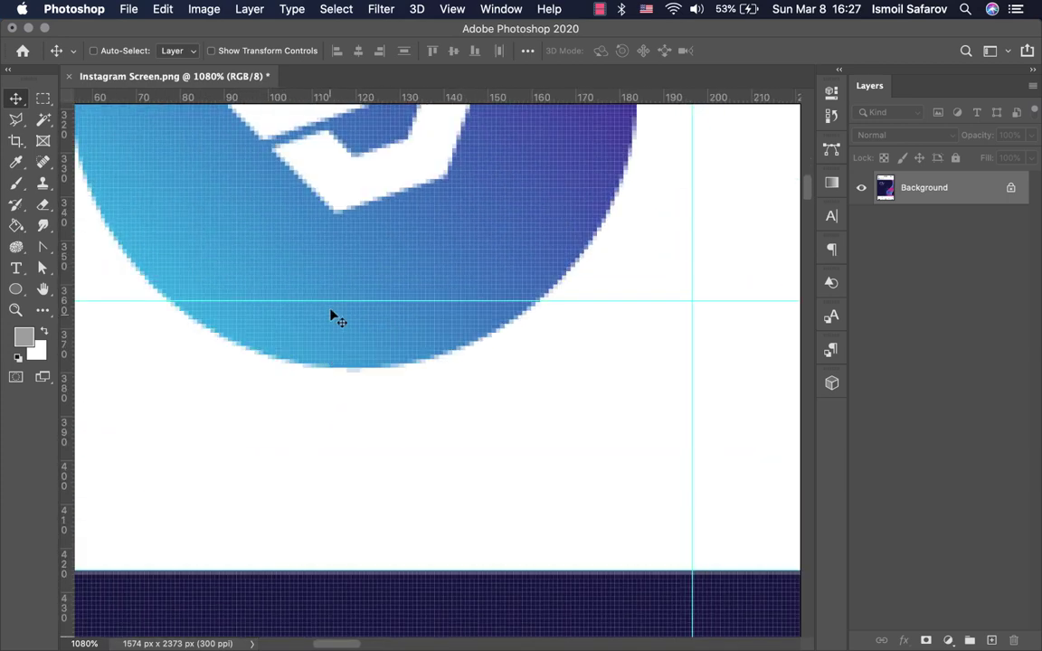
pyautogui.moveTo(337, 300); pyautogui.dragTo(334, 371)
pyautogui.scroll(5, 335, 371)
pyautogui.hscroll(1, 335, 370)
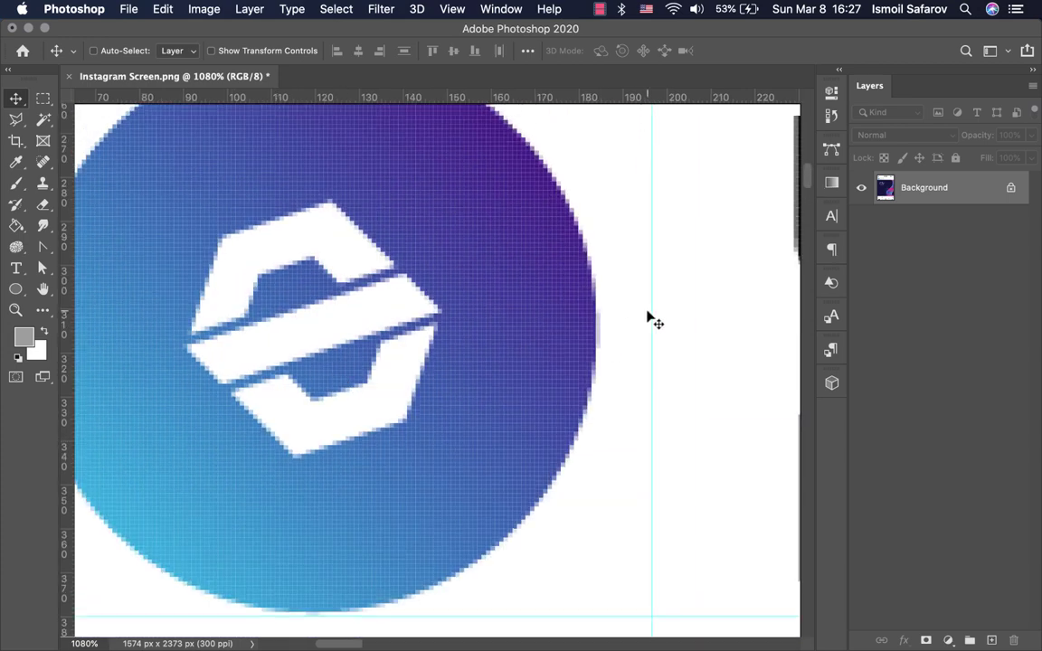
pyautogui.moveTo(652, 309); pyautogui.dragTo(599, 328)
pyautogui.scroll(-2, 479, 435)
pyautogui.scroll(-4, 486, 439)
pyautogui.scroll(-3, 486, 438)
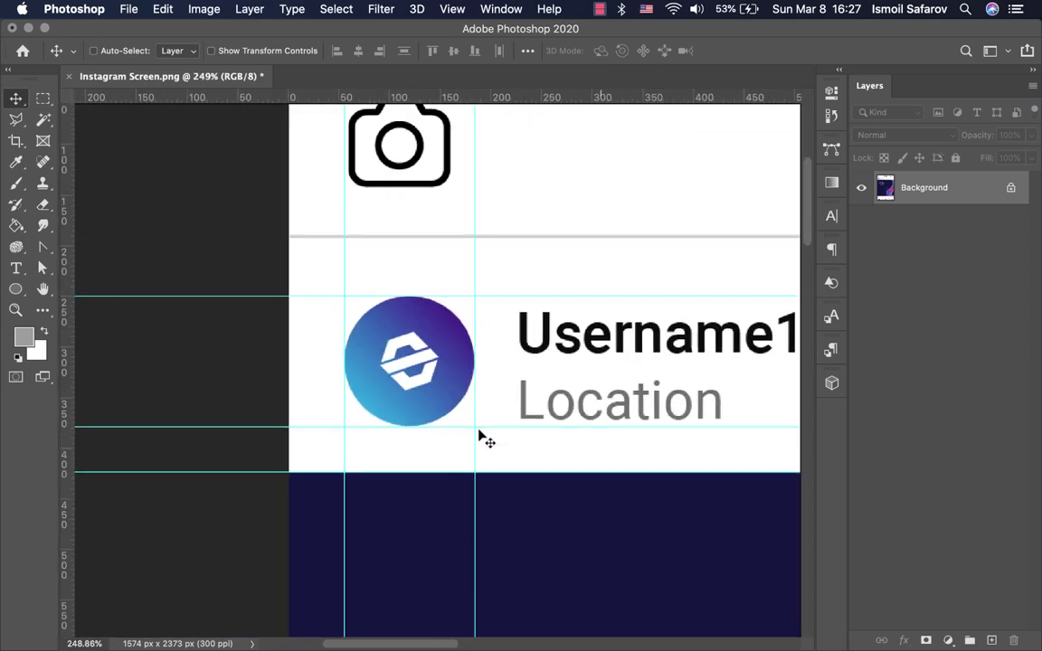
pyautogui.scroll(-2, 486, 438)
pyautogui.scroll(-2, 486, 438)
pyautogui.scroll(-3, 487, 438)
pyautogui.scroll(-2, 482, 436)
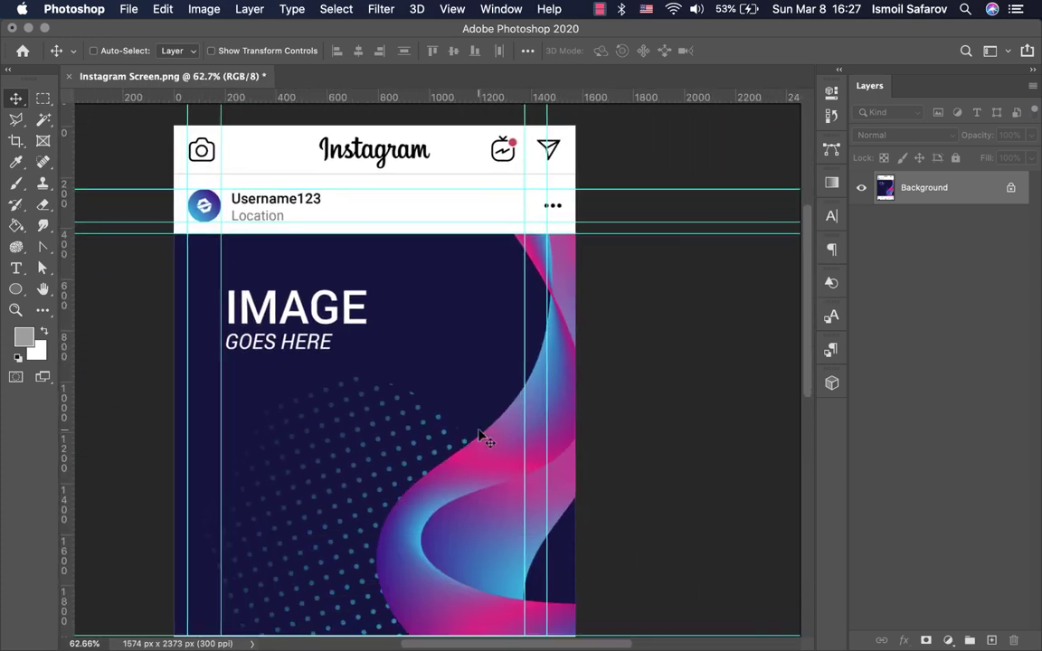
pyautogui.scroll(-2, 482, 436)
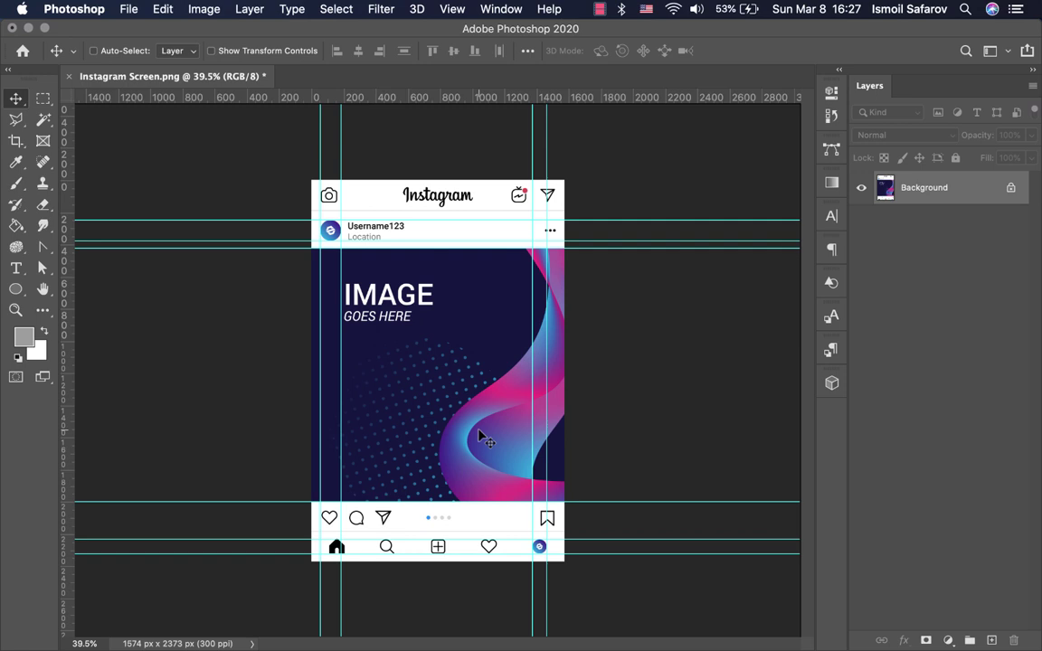
# Step: Create a grey 1080 × 1080 px rectangle with the Rectangle tool
pyautogui.click(11, 291)
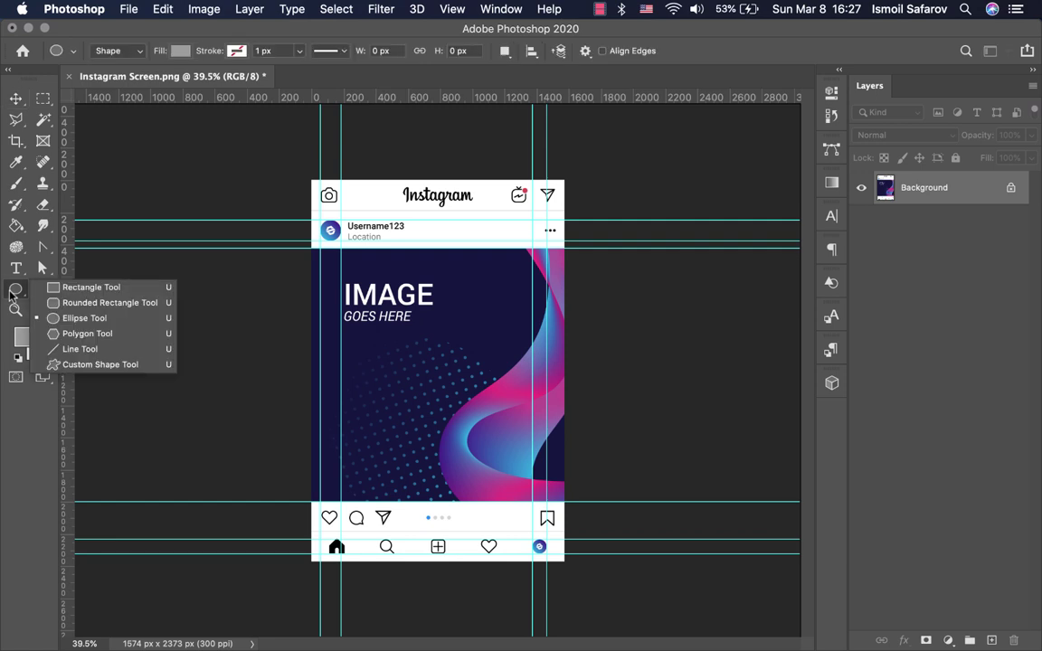
pyautogui.click(50, 291)
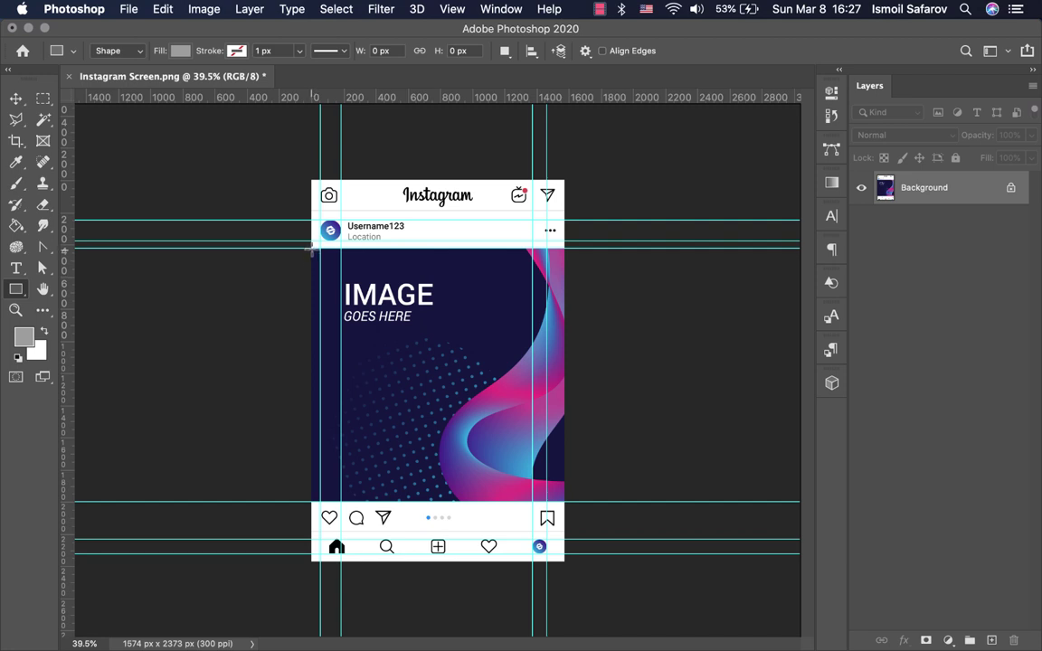
pyautogui.click(449, 356)
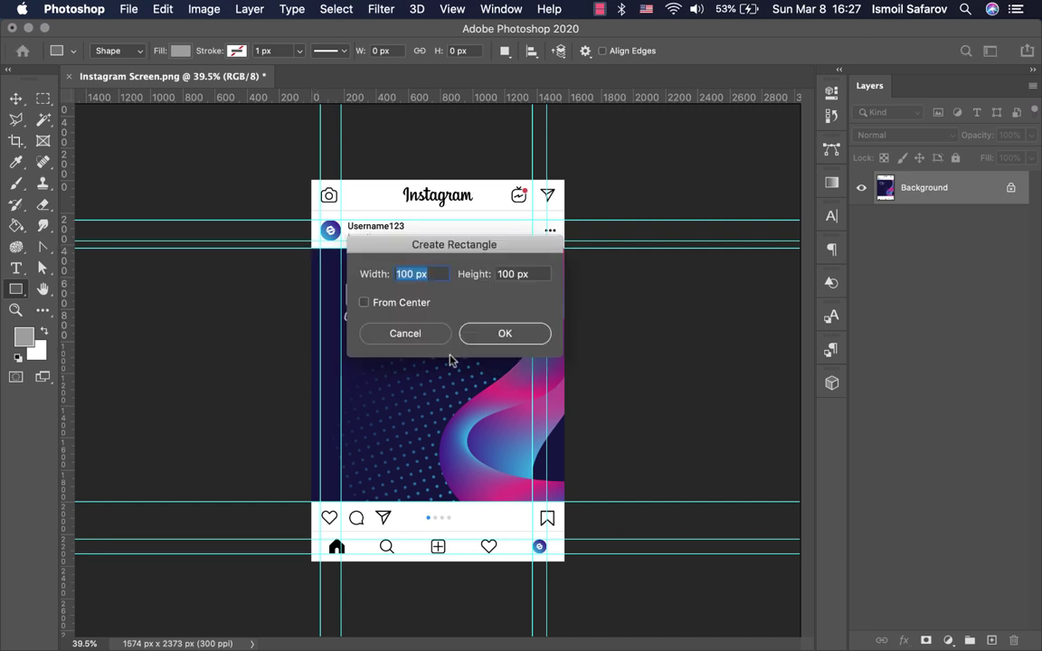
pyautogui.moveTo(398, 244); pyautogui.dragTo(399, 333)
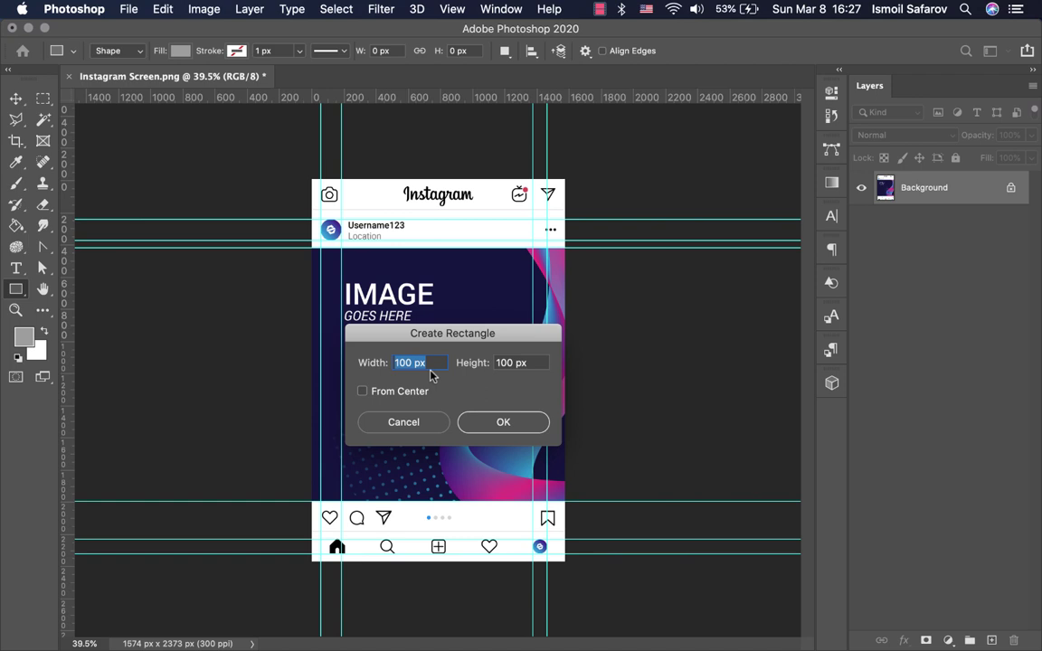
pyautogui.write('10')
pyautogui.press('Tab')
pyautogui.write('10')
pyautogui.write('89')
pyautogui.click(487, 429)
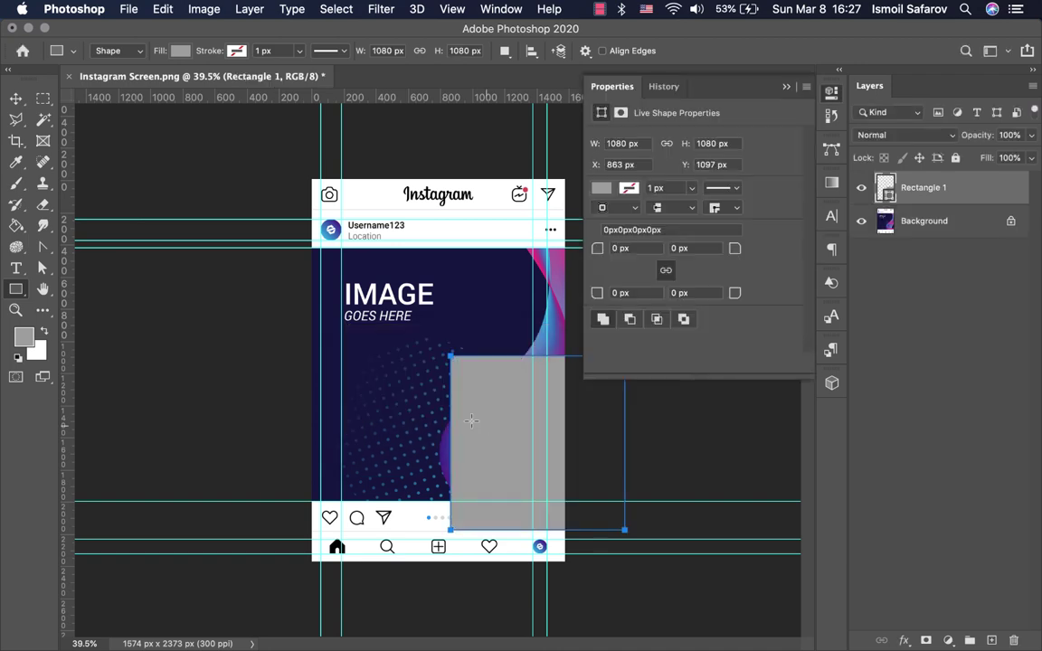
# Step: Move the grey square over the post image against its left side, at X 247, Y 647
pyautogui.press('v')
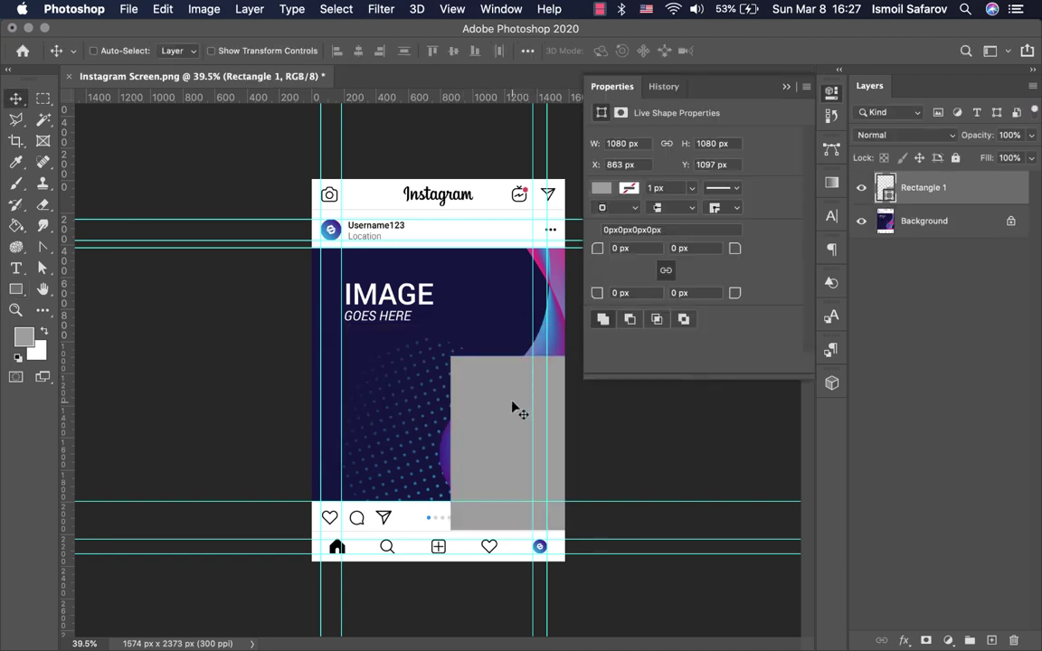
pyautogui.moveTo(456, 367); pyautogui.dragTo(414, 333)
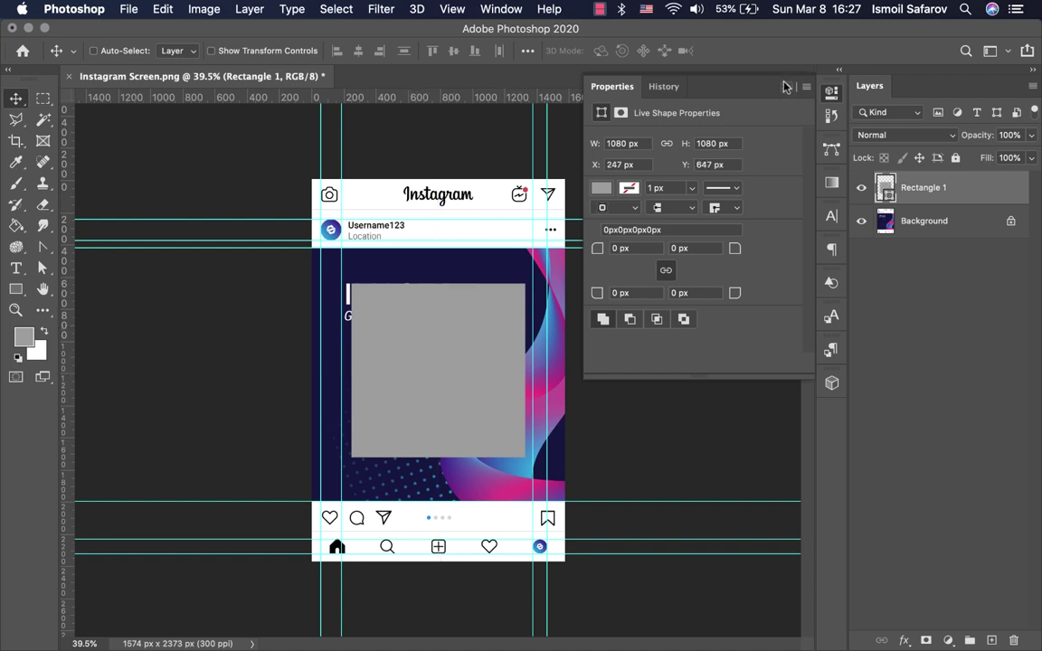
pyautogui.doubleClick(708, 79)
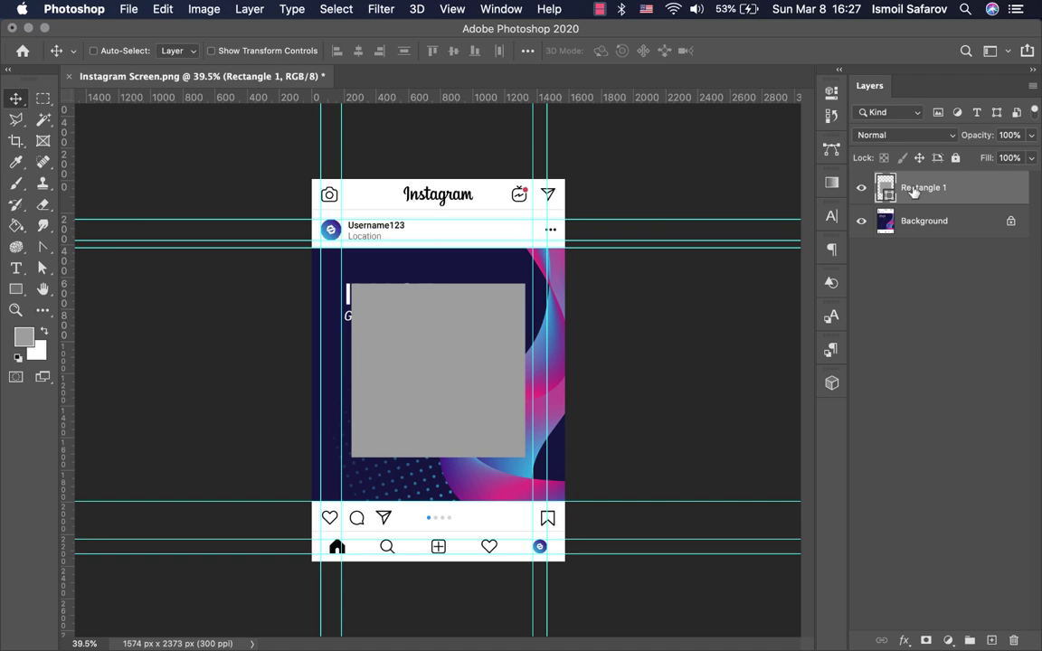
# Step: Convert Rectangle 1 to a smart object and stretch its edges to the header, icon row and post sides
pyautogui.rightClick(913, 190)
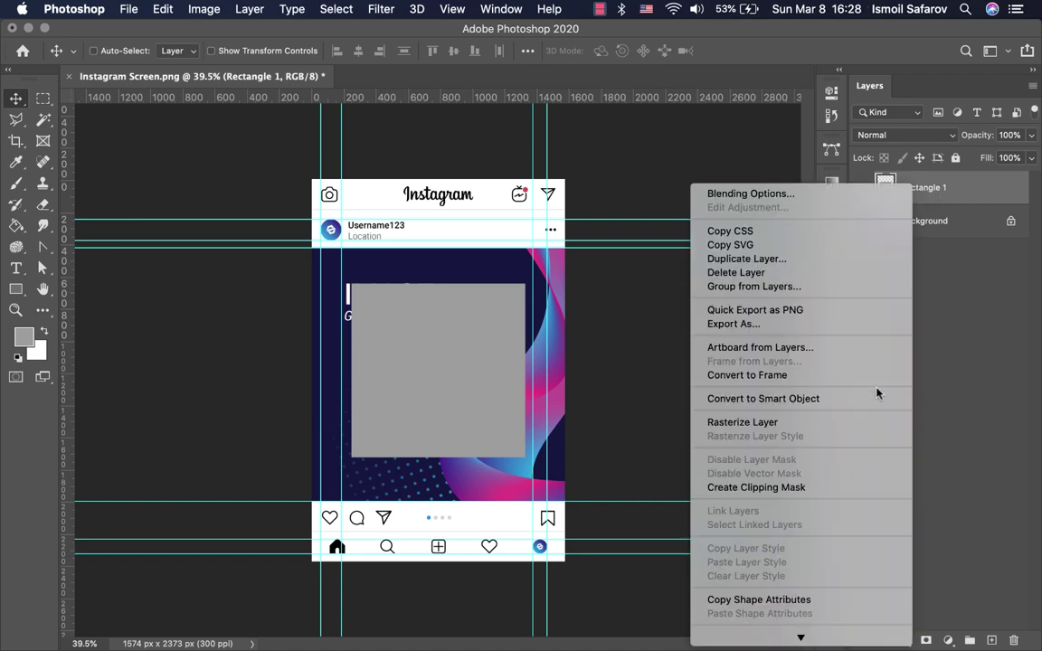
pyautogui.click(785, 399)
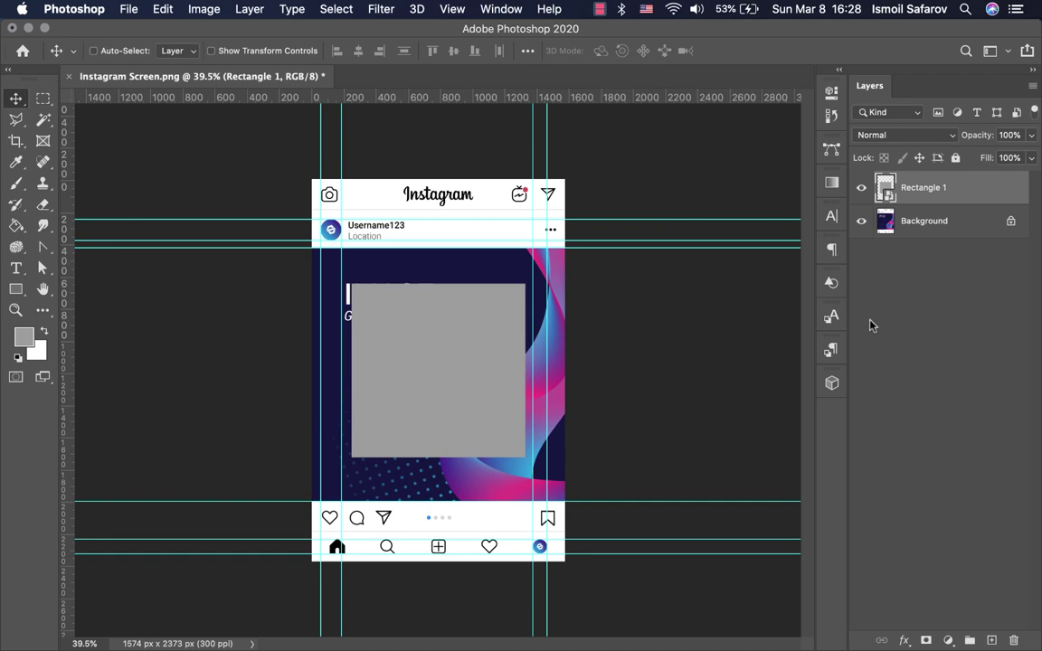
pyautogui.hotkey('ctrl', 't')
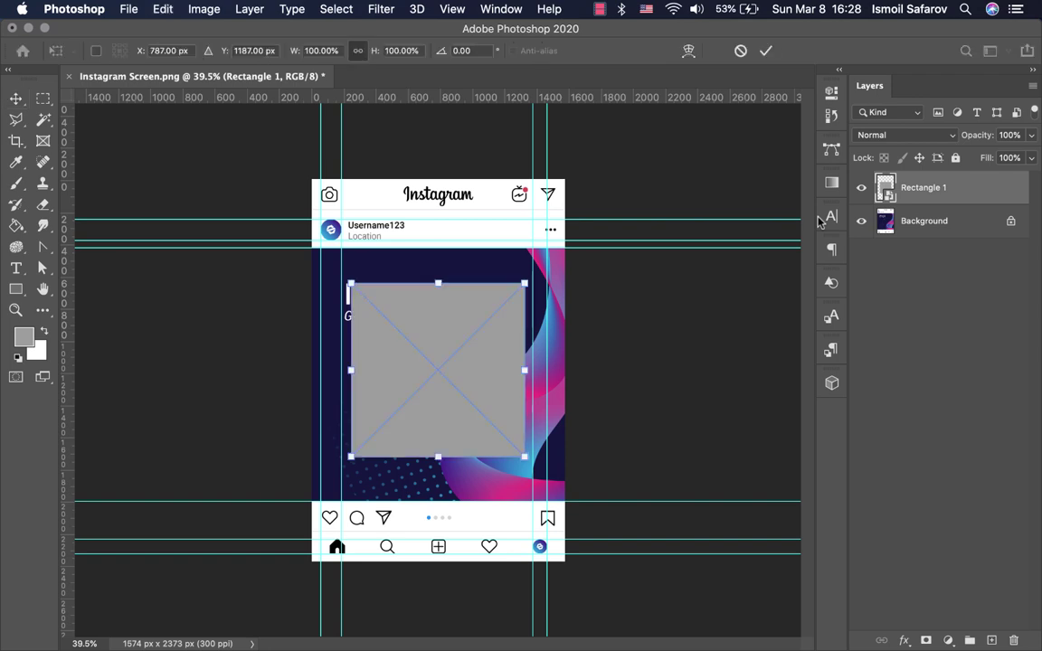
pyautogui.click(358, 51)
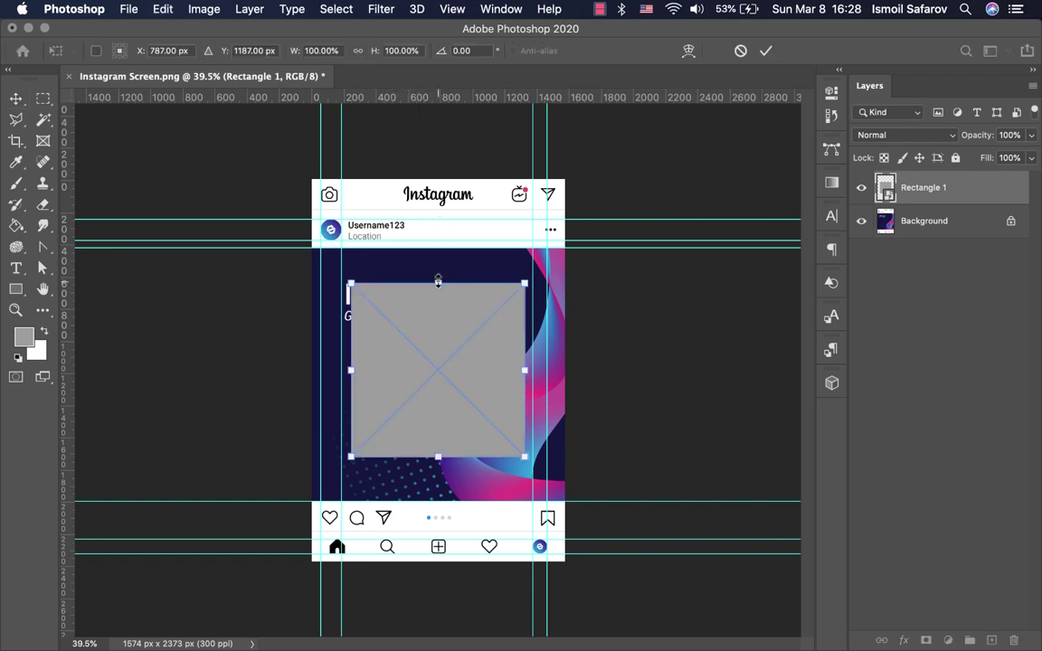
pyautogui.moveTo(438, 281); pyautogui.dragTo(439, 247)
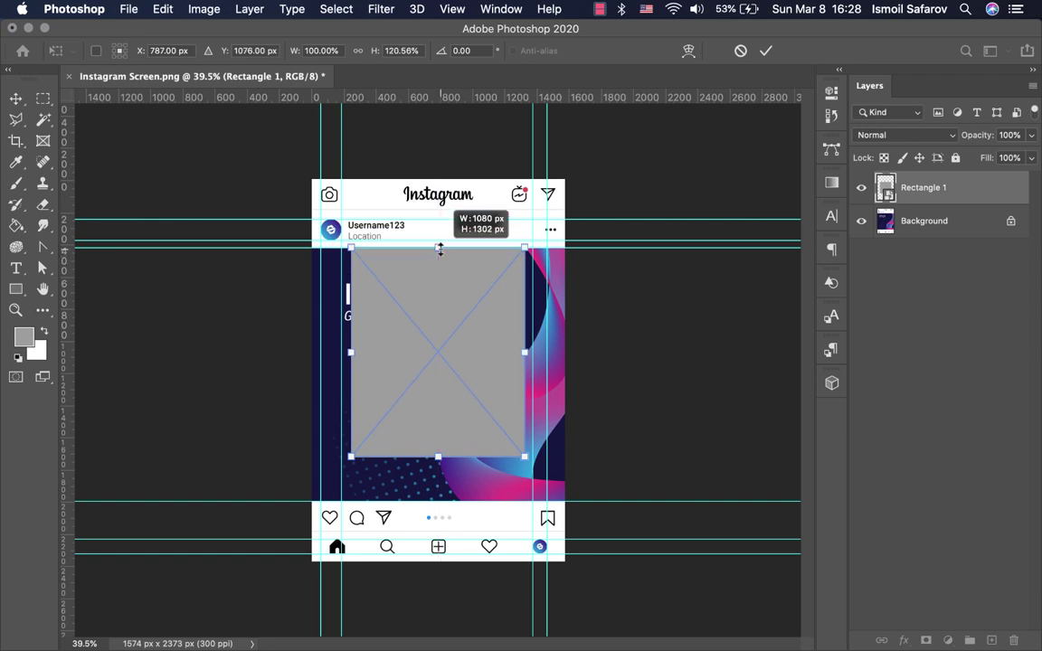
pyautogui.moveTo(437, 452); pyautogui.dragTo(438, 500)
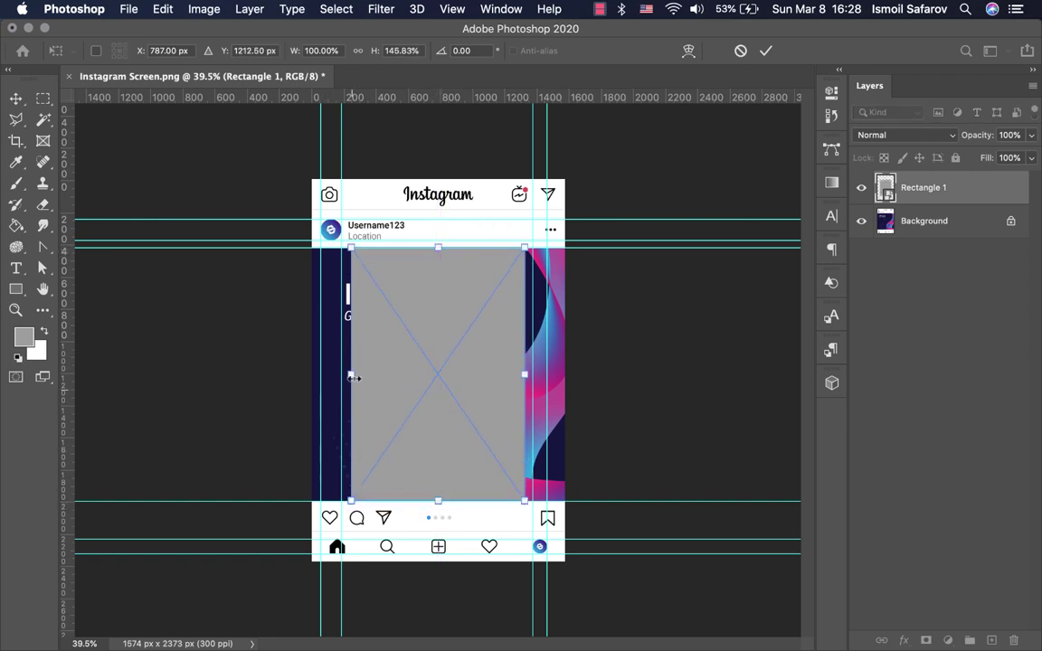
pyautogui.moveTo(351, 374); pyautogui.dragTo(311, 377)
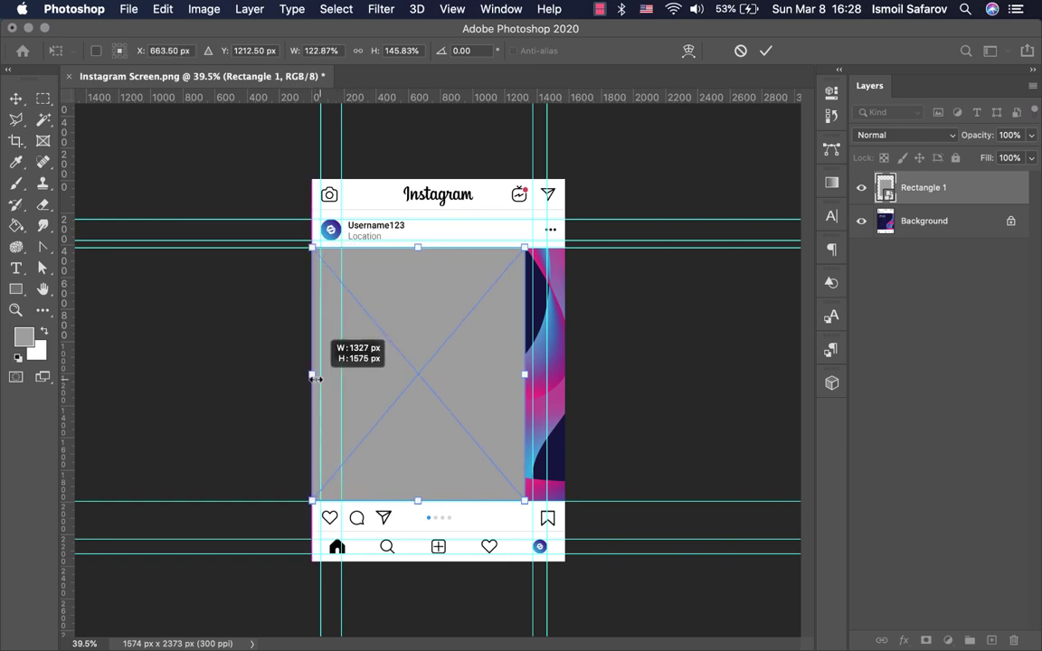
pyautogui.moveTo(525, 374); pyautogui.dragTo(566, 373)
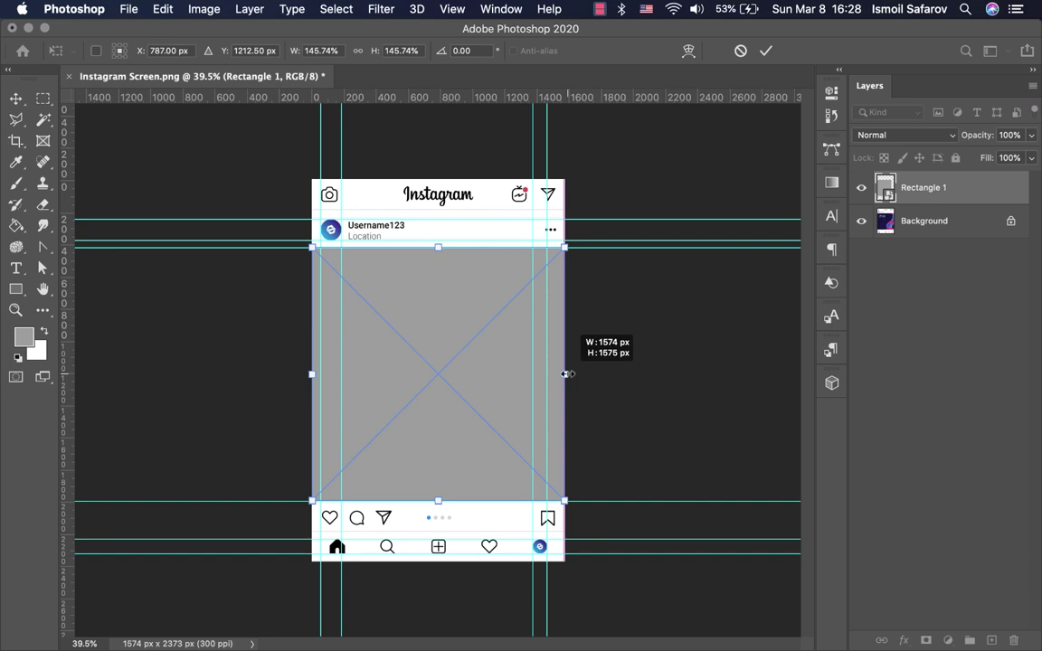
# Step: Redo the right-edge stretch to the post edge and apply the 145.74% scale
pyautogui.scroll(1, 456, 289)
pyautogui.scroll(3, 455, 288)
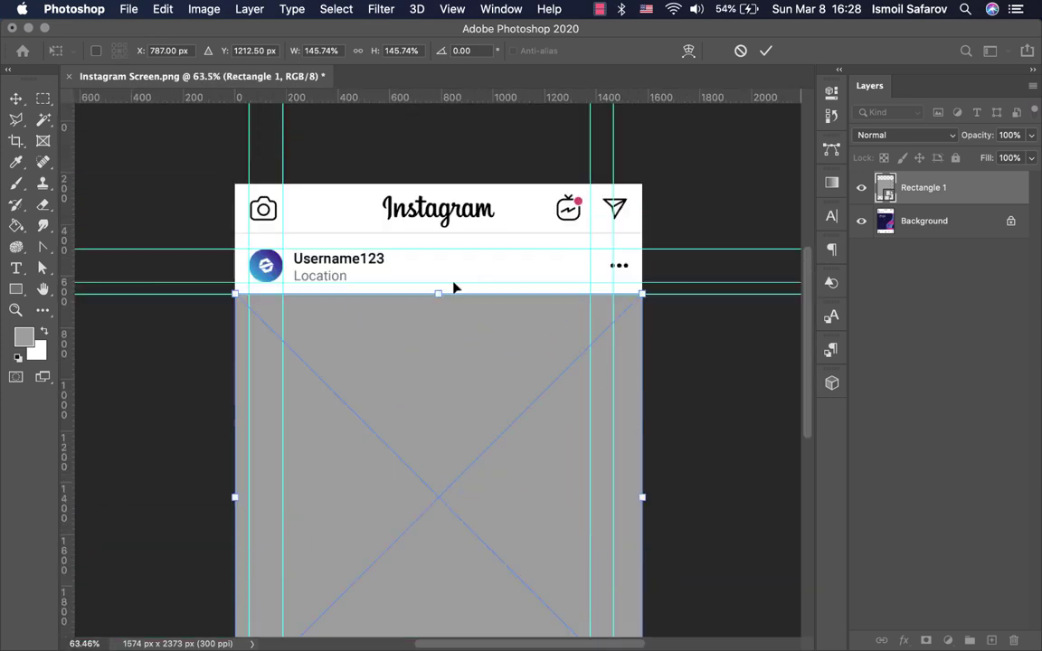
pyautogui.scroll(1, 456, 288)
pyautogui.press('super+z')
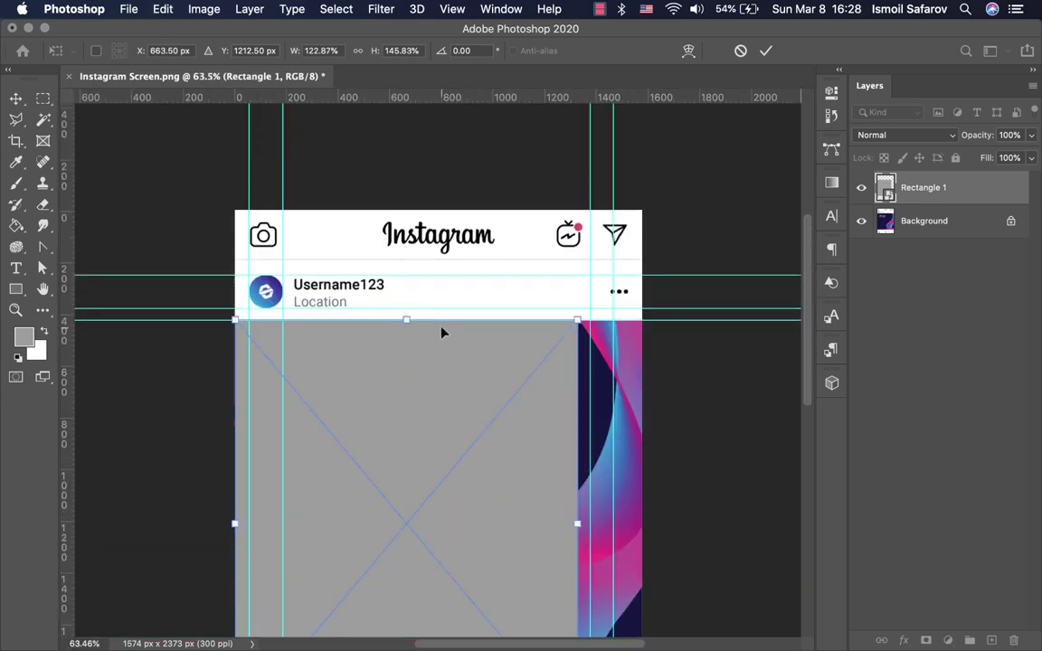
pyautogui.scroll(-1, 442, 331)
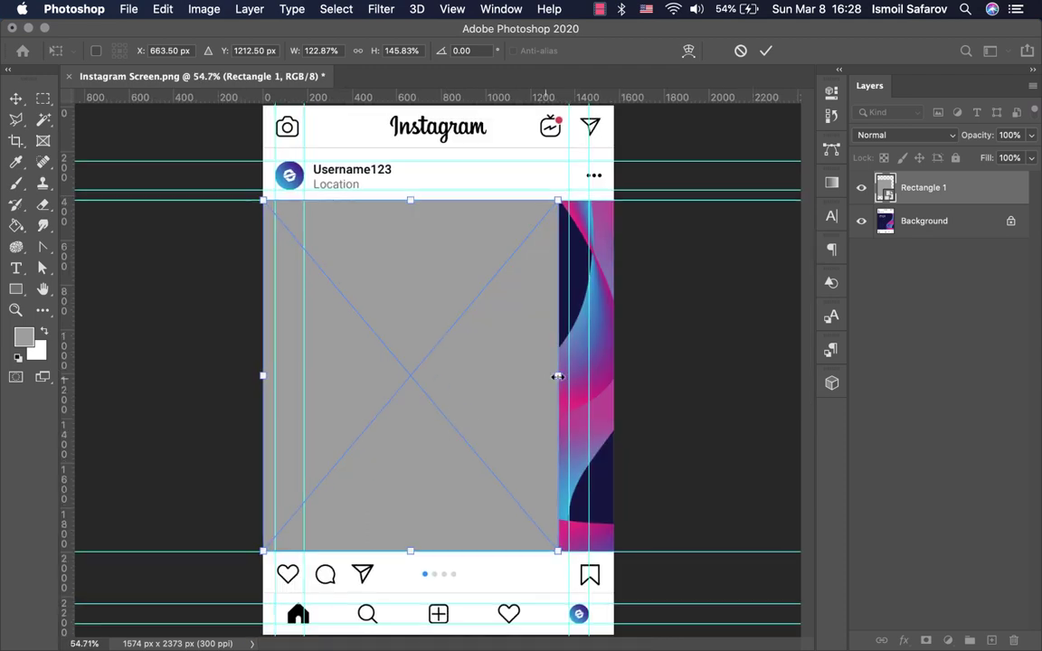
pyautogui.moveTo(557, 376); pyautogui.dragTo(609, 375)
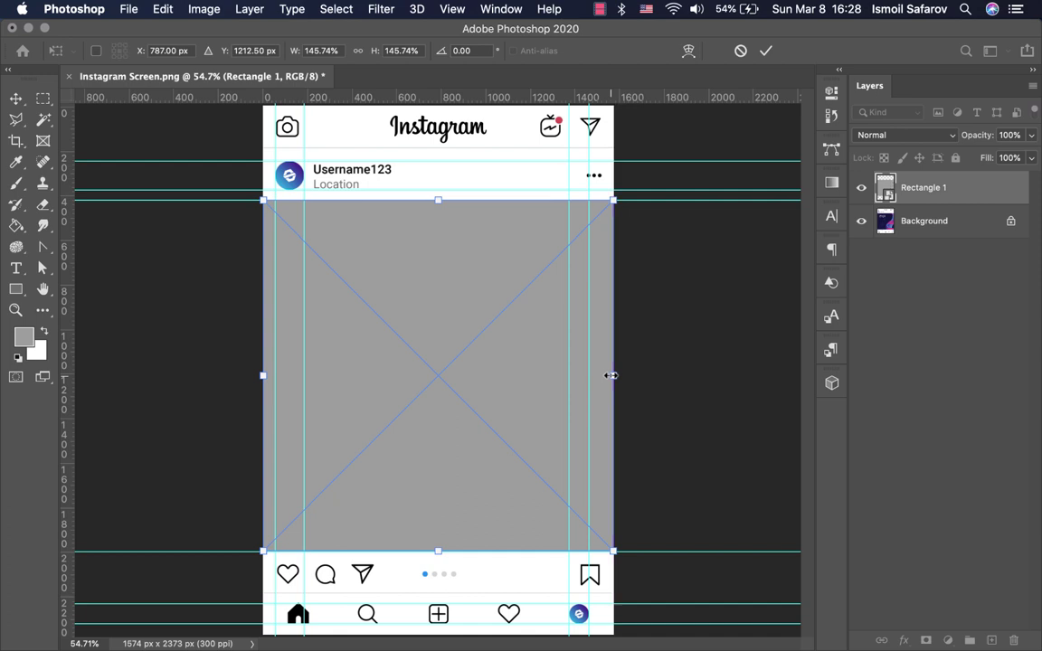
pyautogui.scroll(5, 611, 374)
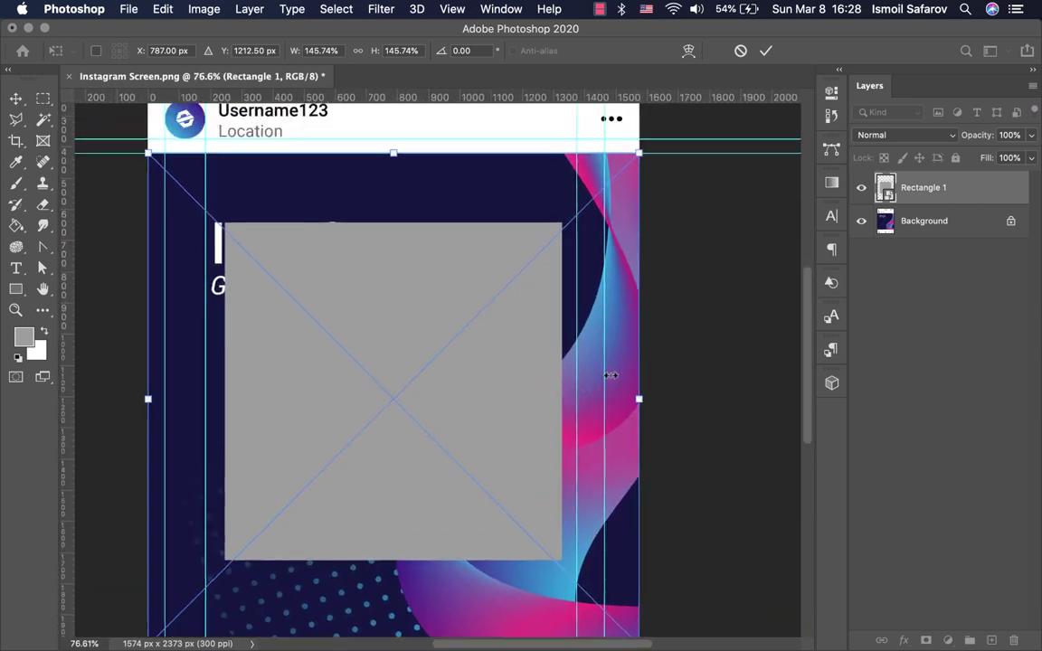
pyautogui.scroll(1, 610, 375)
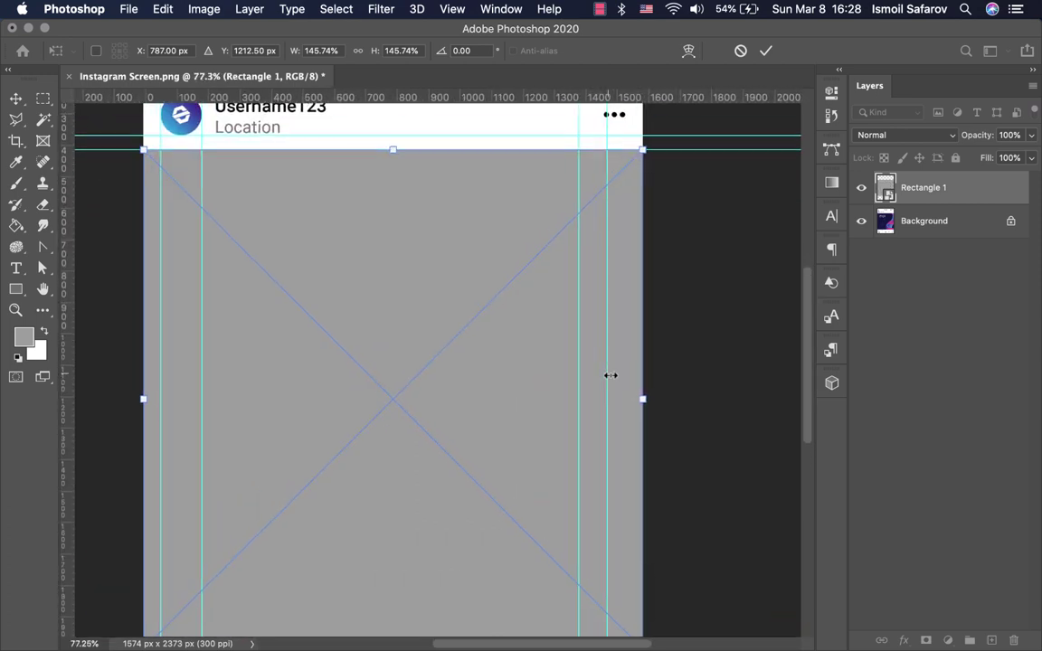
pyautogui.scroll(4, 610, 374)
pyautogui.scroll(3, 452, 260)
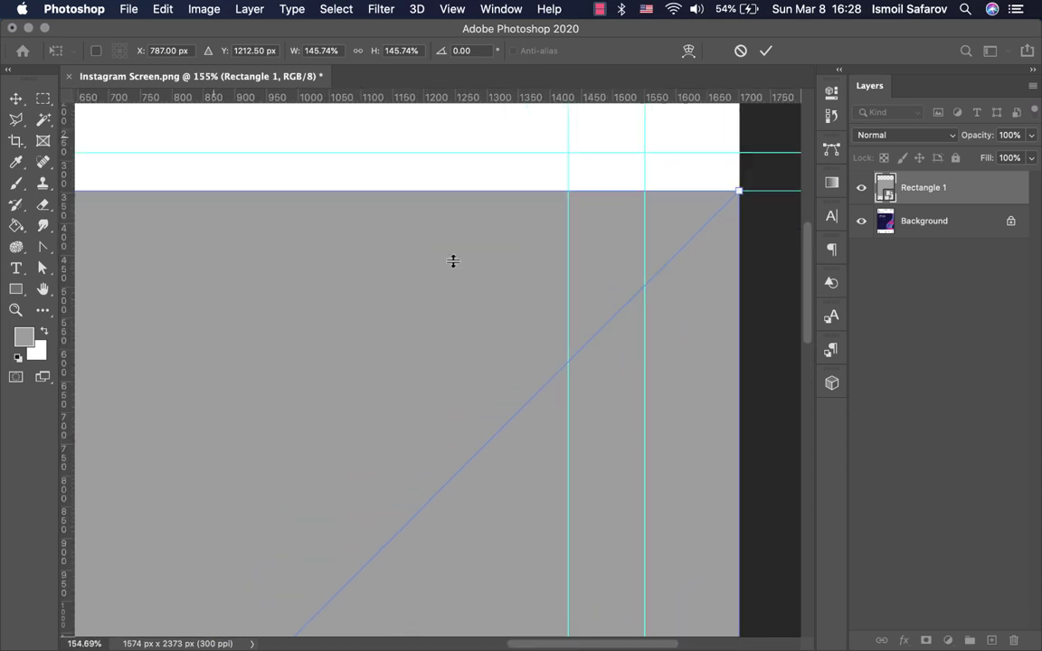
pyautogui.scroll(2, 452, 261)
pyautogui.scroll(2, 452, 260)
pyautogui.press('Return')
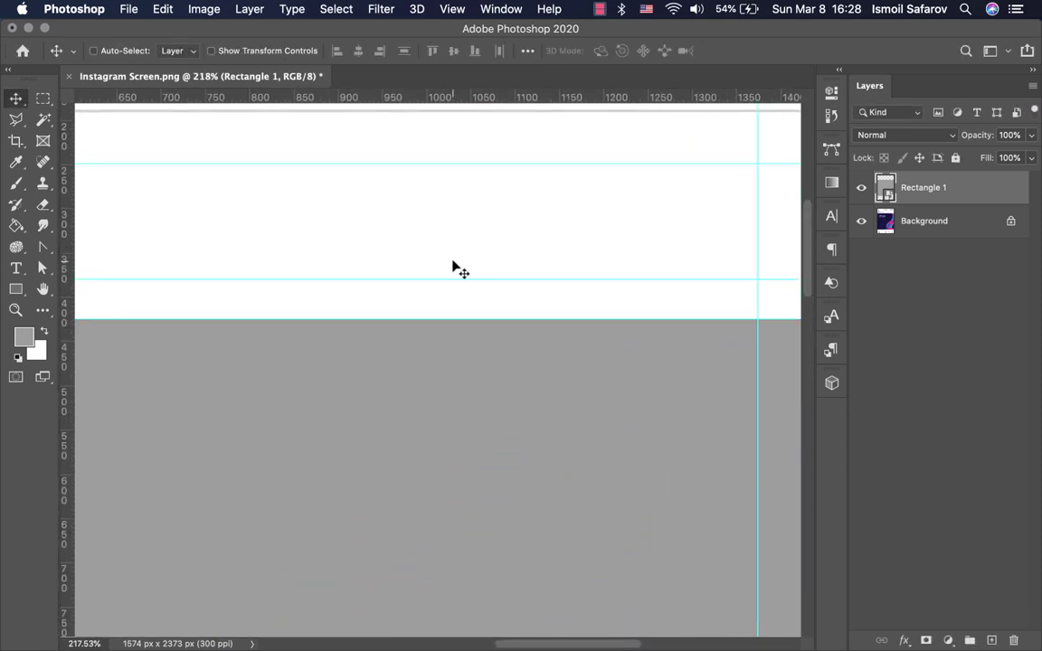
pyautogui.scroll(-2, 453, 266)
pyautogui.scroll(-3, 454, 267)
pyautogui.scroll(-2, 458, 268)
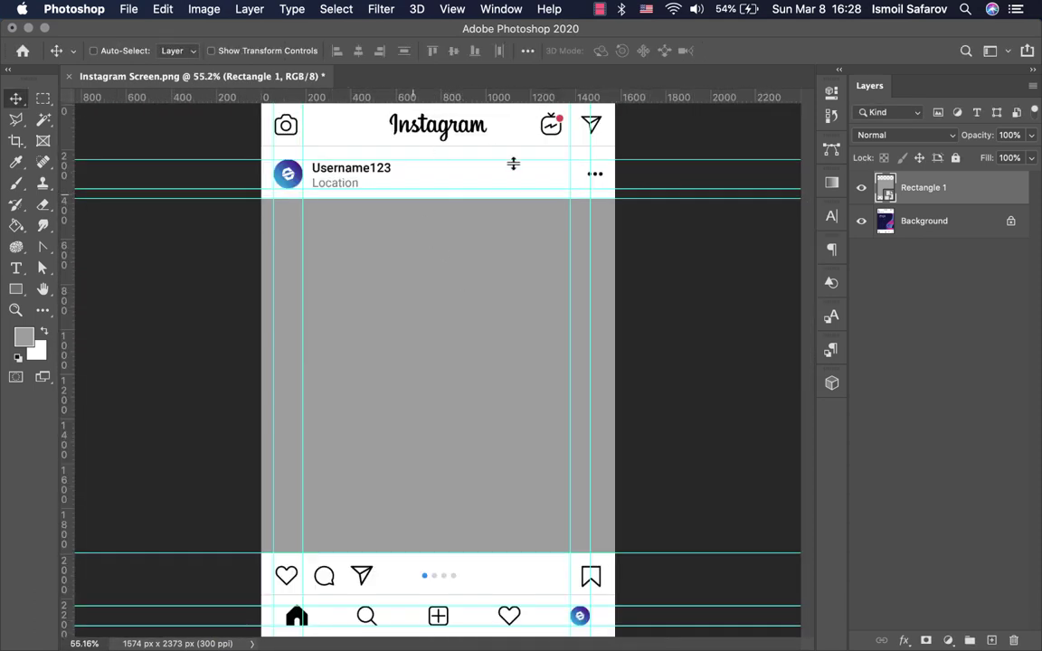
pyautogui.scroll(-1, 480, 308)
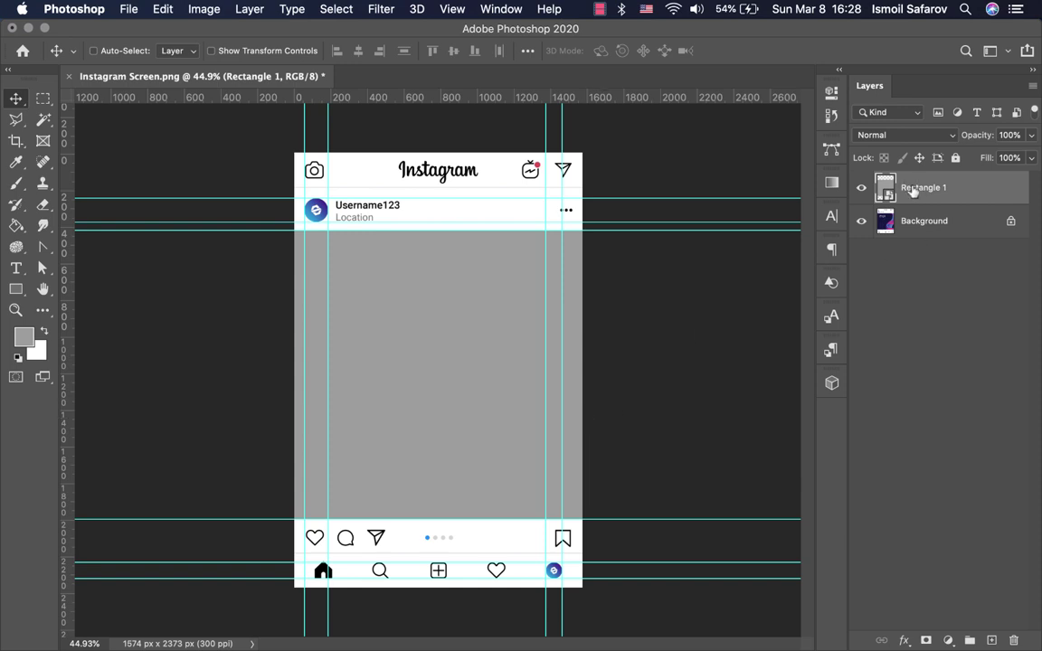
# Step: Rename the Rectangle 1 smart object layer to 'SMD Mockup'
pyautogui.doubleClick(920, 188)
pyautogui.press('BackSpace')
pyautogui.write('Mo')
pyautogui.write('ckup')
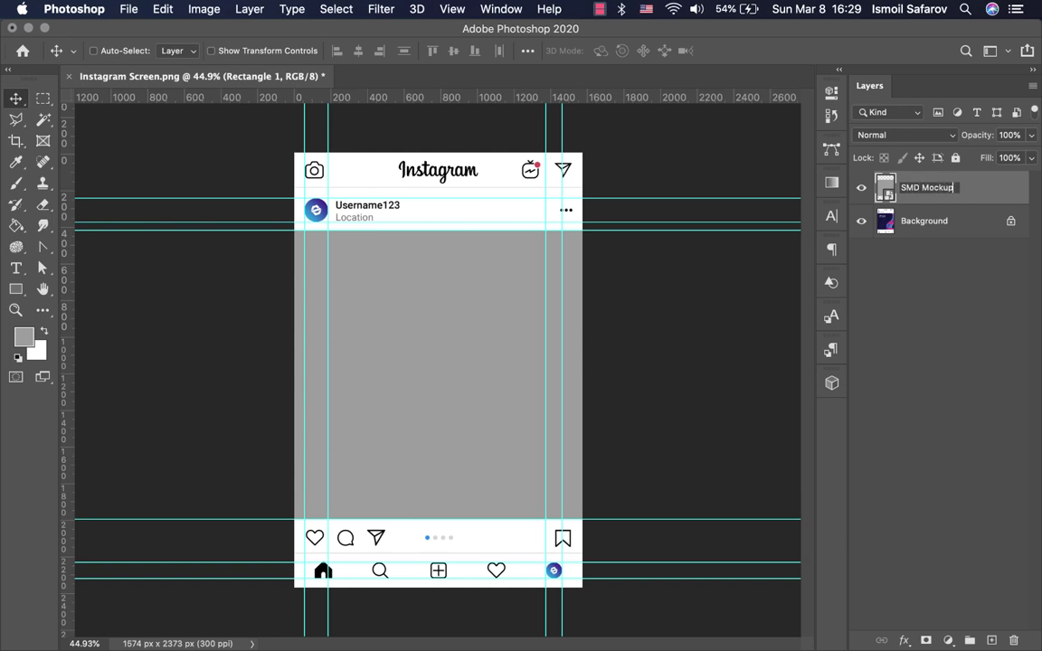
pyautogui.press('Return')
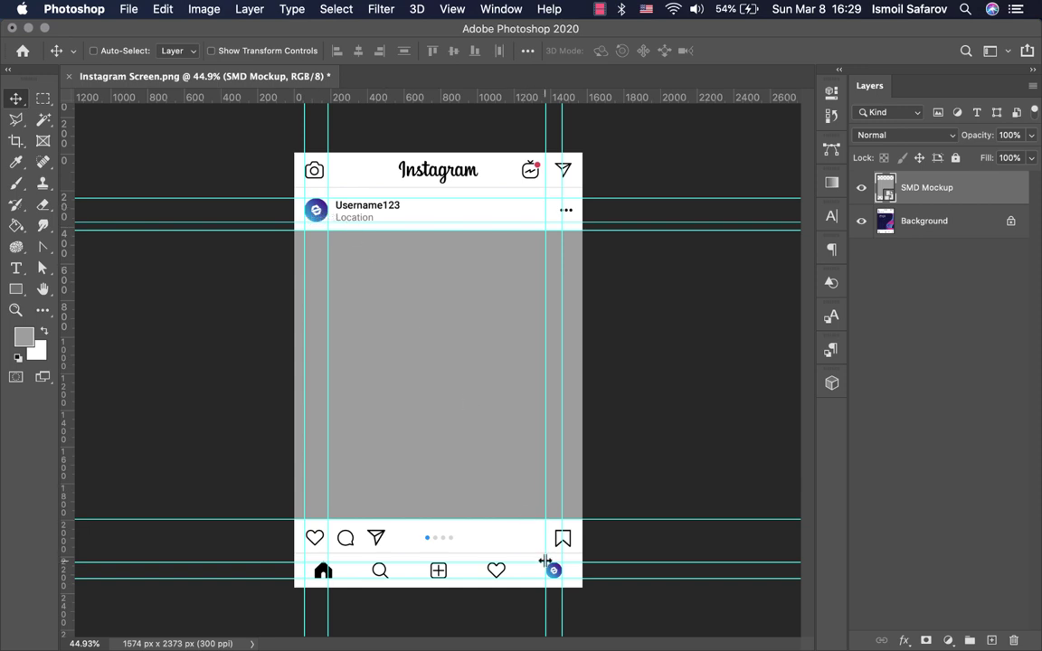
# Step: Draw a new 250 × 250 px grey rectangle near the header avatar
pyautogui.scroll(5, 271, 177)
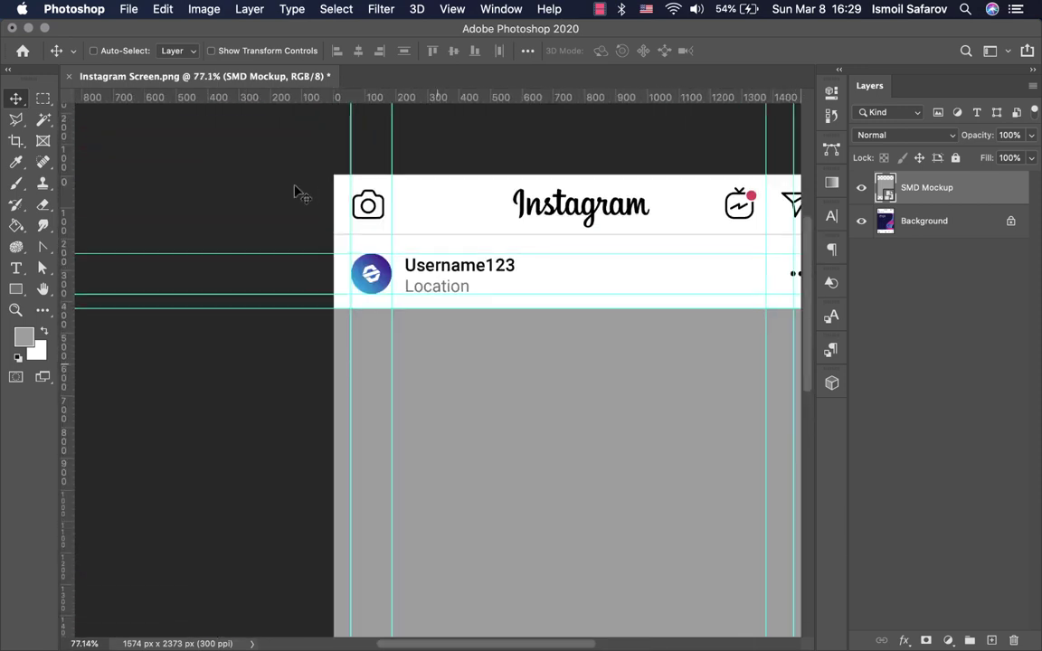
pyautogui.scroll(1, 298, 193)
pyautogui.scroll(2, 297, 192)
pyautogui.scroll(1, 297, 193)
pyautogui.scroll(2, 297, 193)
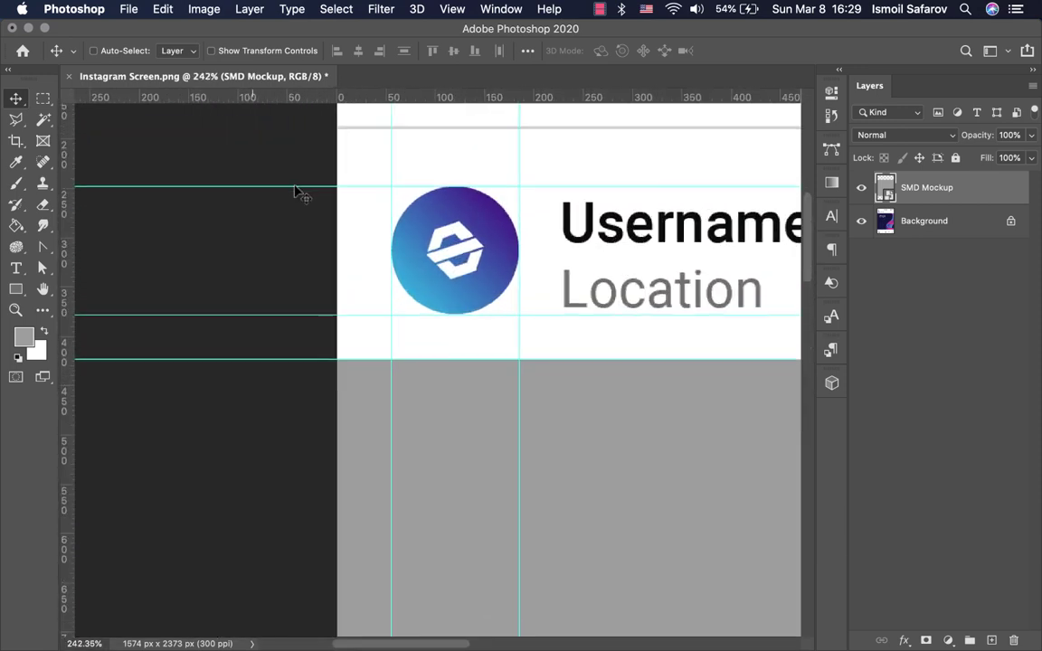
pyautogui.scroll(2, 298, 193)
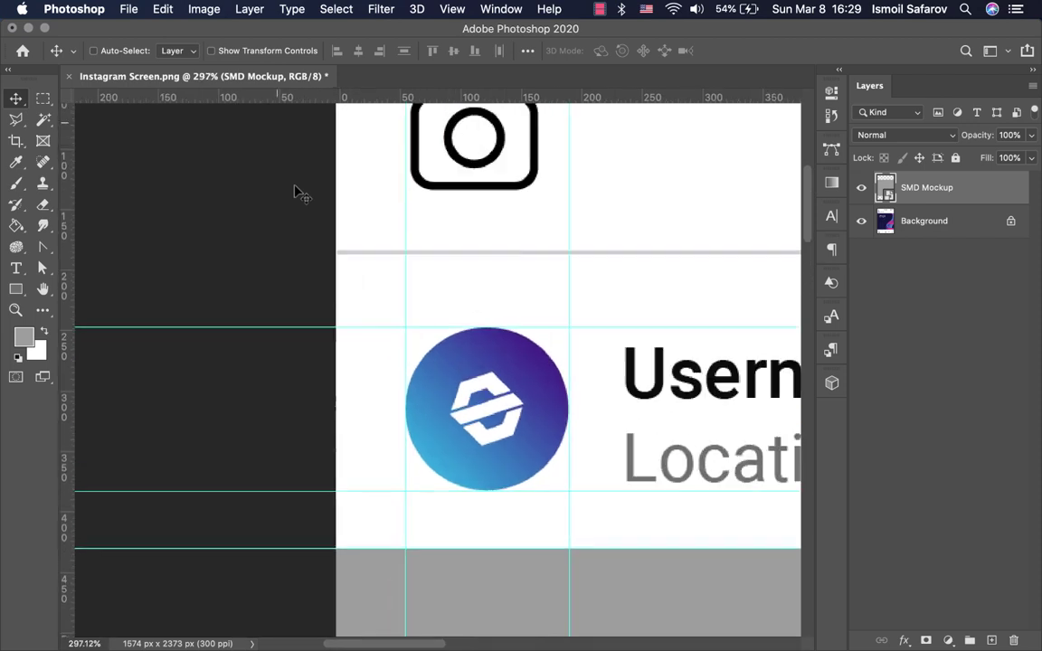
pyautogui.click(16, 290)
pyautogui.click(399, 362)
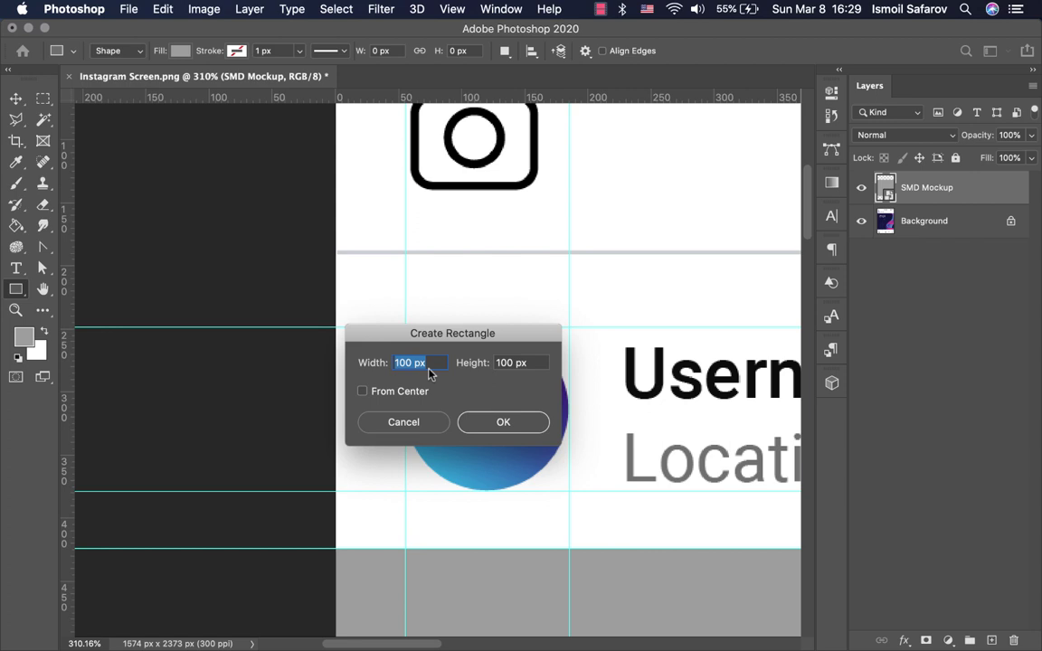
pyautogui.write('20')
pyautogui.press('Tab')
pyautogui.write('2')
pyautogui.press('Return')
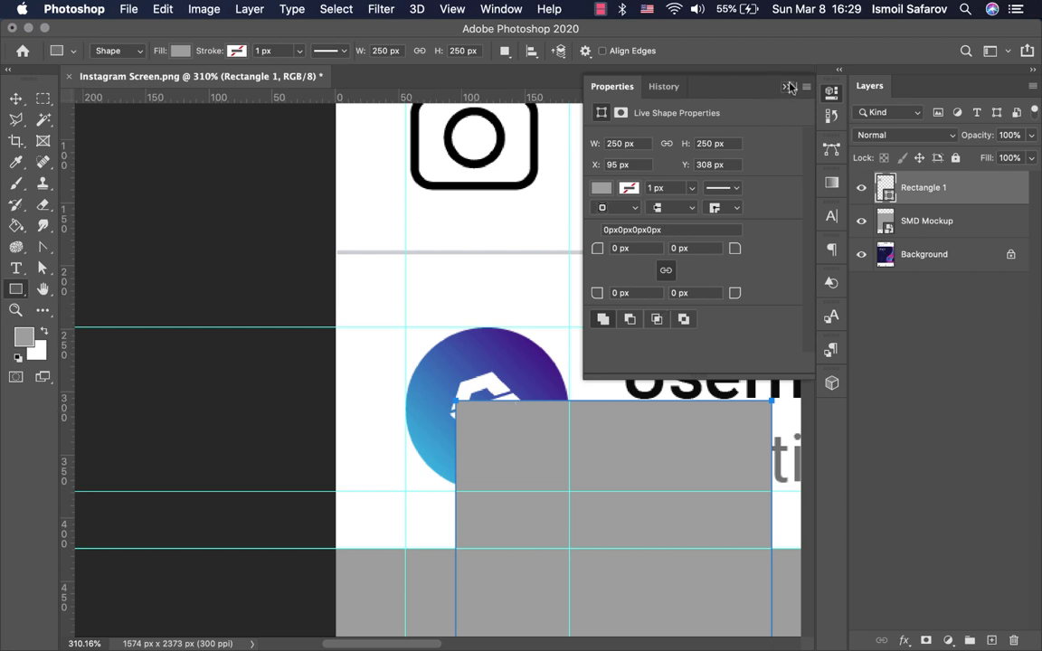
pyautogui.click(785, 85)
# Step: Rename the new rectangle layer 'User Logo' and convert it to a smart object
pyautogui.doubleClick(931, 187)
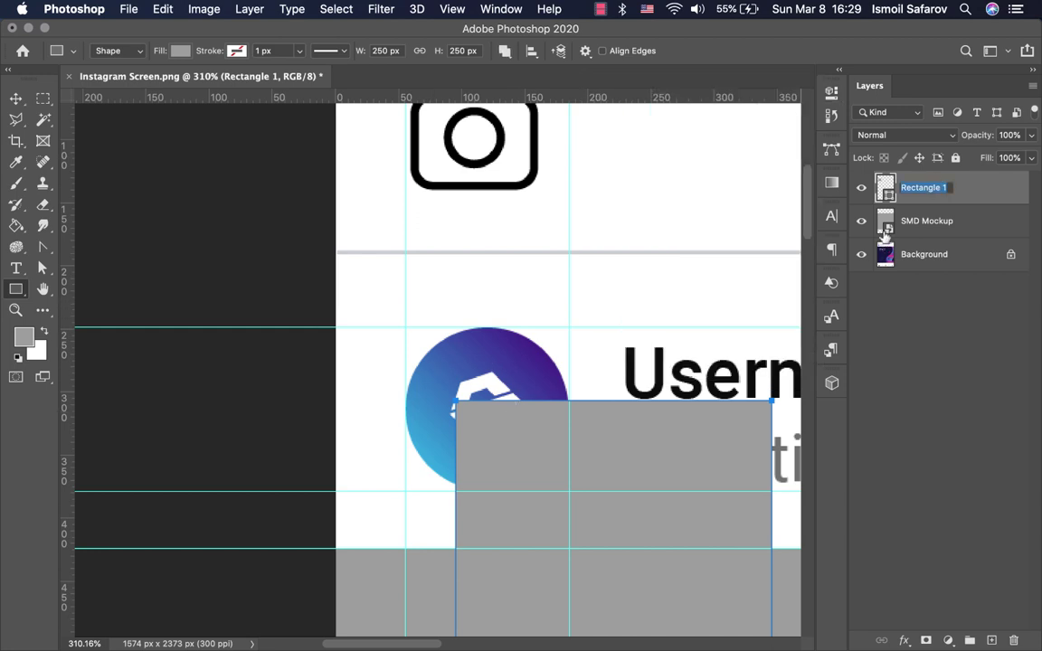
pyautogui.write('User')
pyautogui.write('Logo')
pyautogui.press('Return')
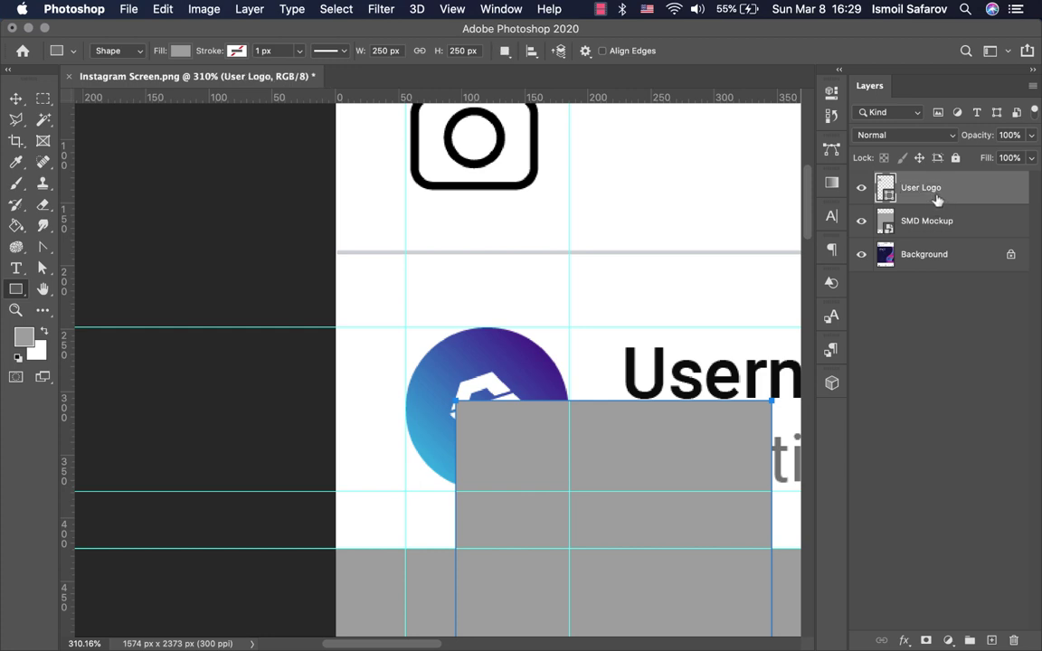
pyautogui.rightClick(936, 196)
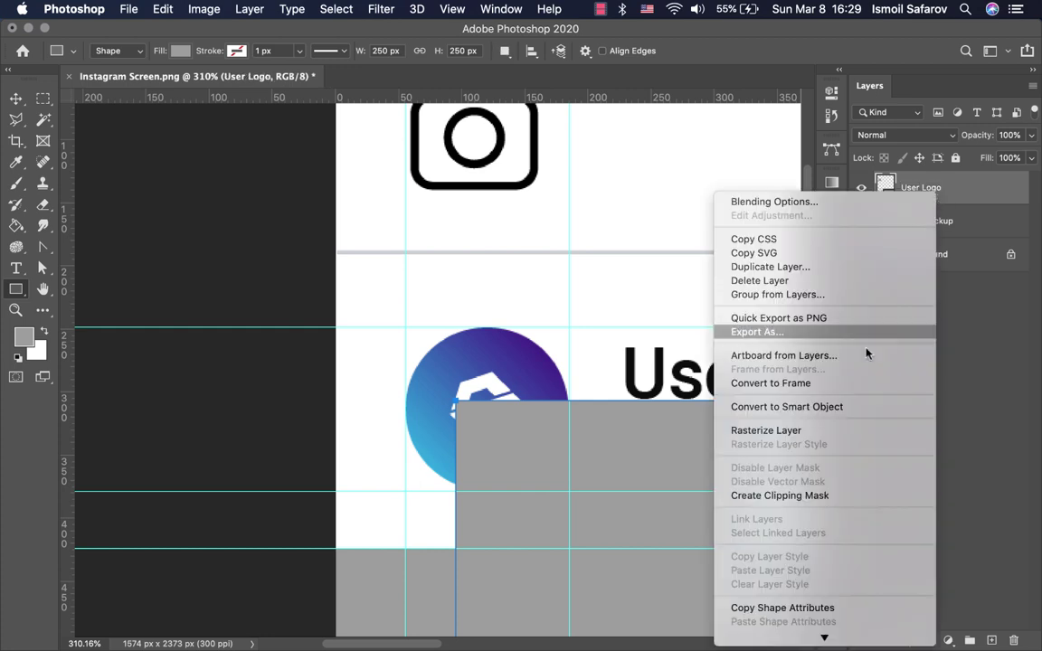
pyautogui.click(821, 407)
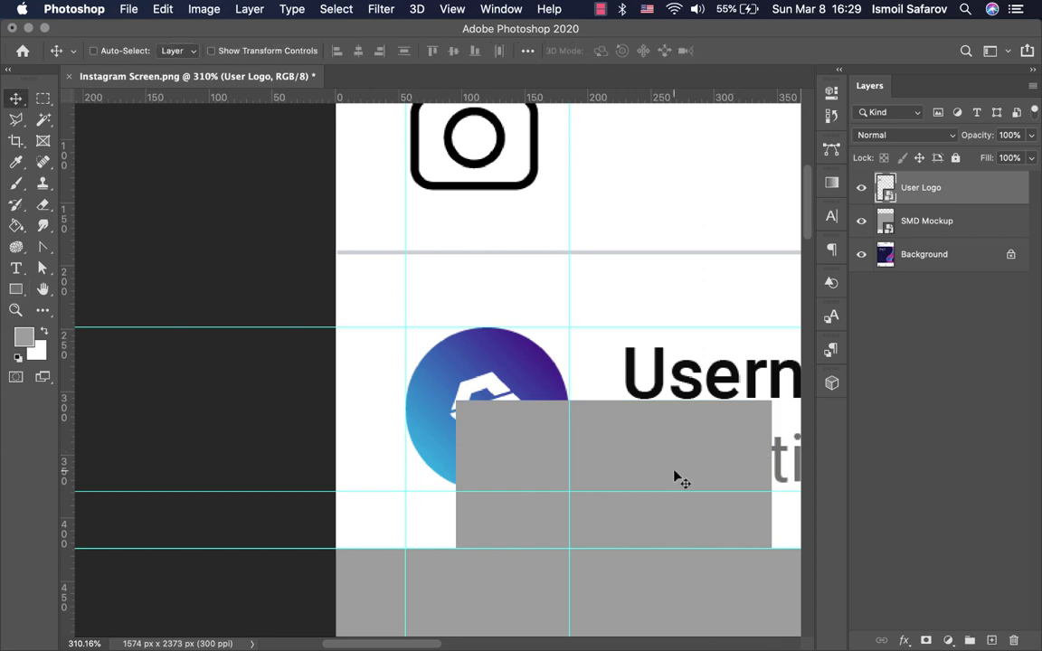
# Step: Move User Logo onto the avatar and scale it to a 130 × 130 px square
pyautogui.press('v')
pyautogui.moveTo(671, 476); pyautogui.dragTo(622, 403)
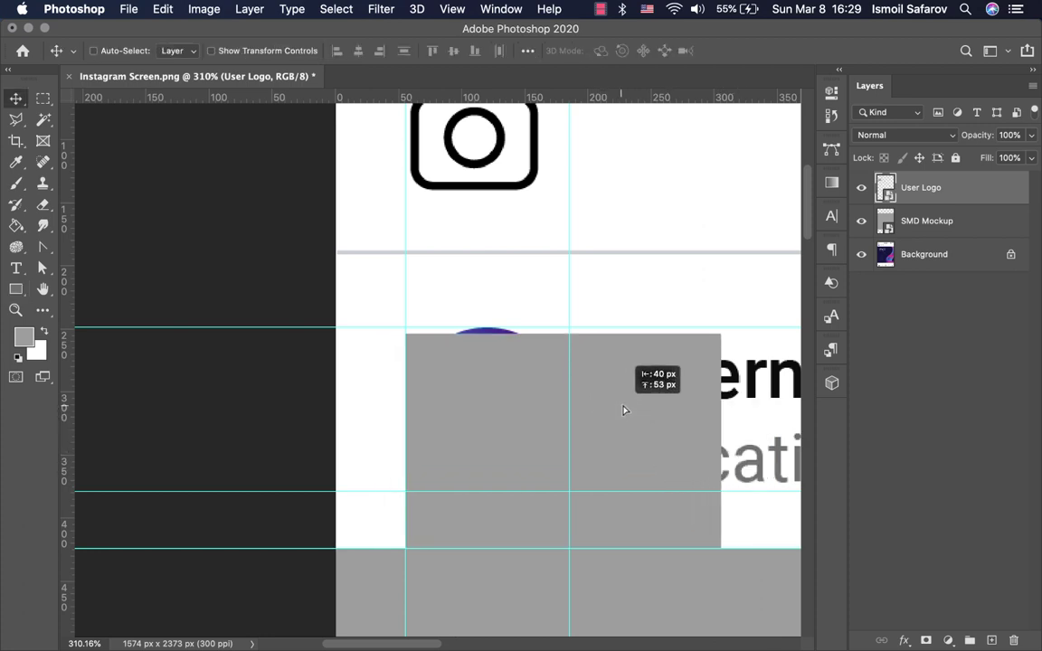
pyautogui.hotkey('ctrl', 't')
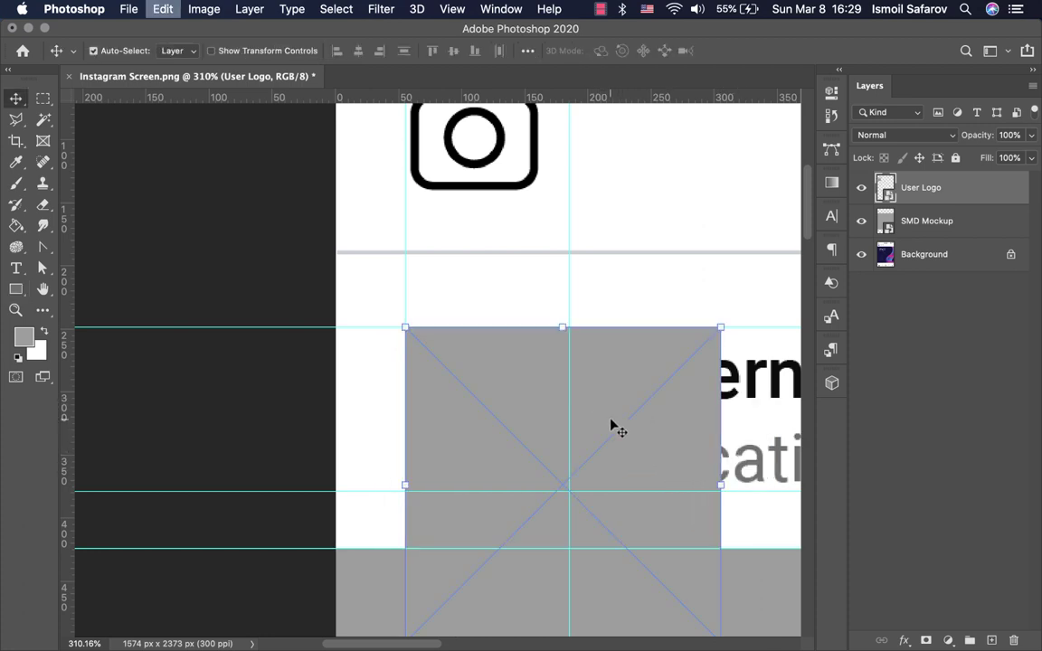
pyautogui.moveTo(720, 489); pyautogui.dragTo(568, 479)
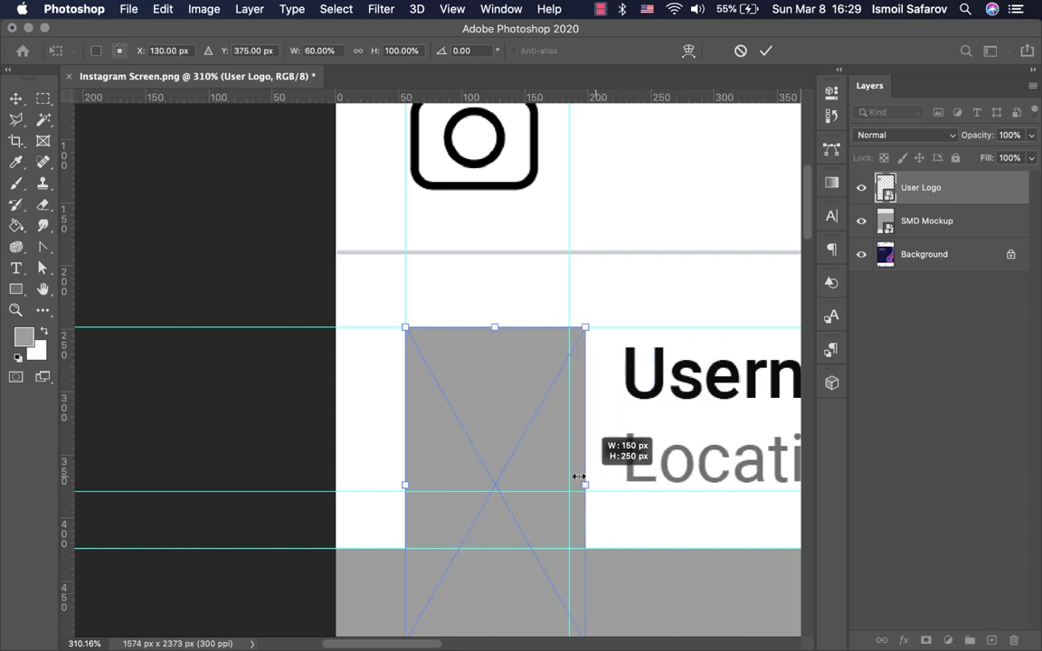
pyautogui.scroll(-5, 567, 477)
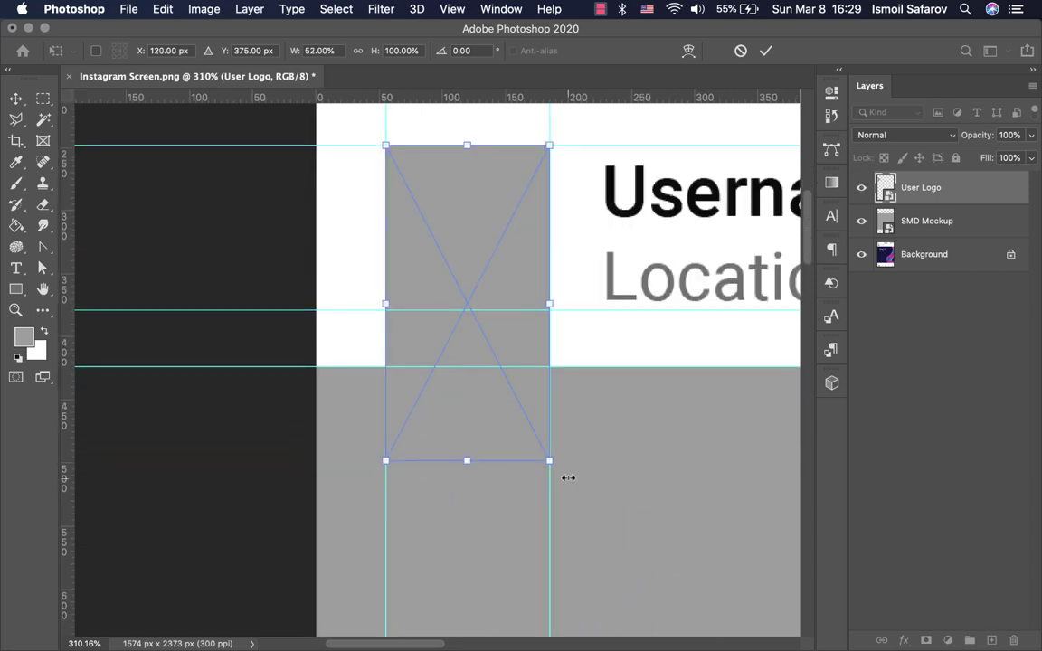
pyautogui.moveTo(465, 462); pyautogui.dragTo(465, 314)
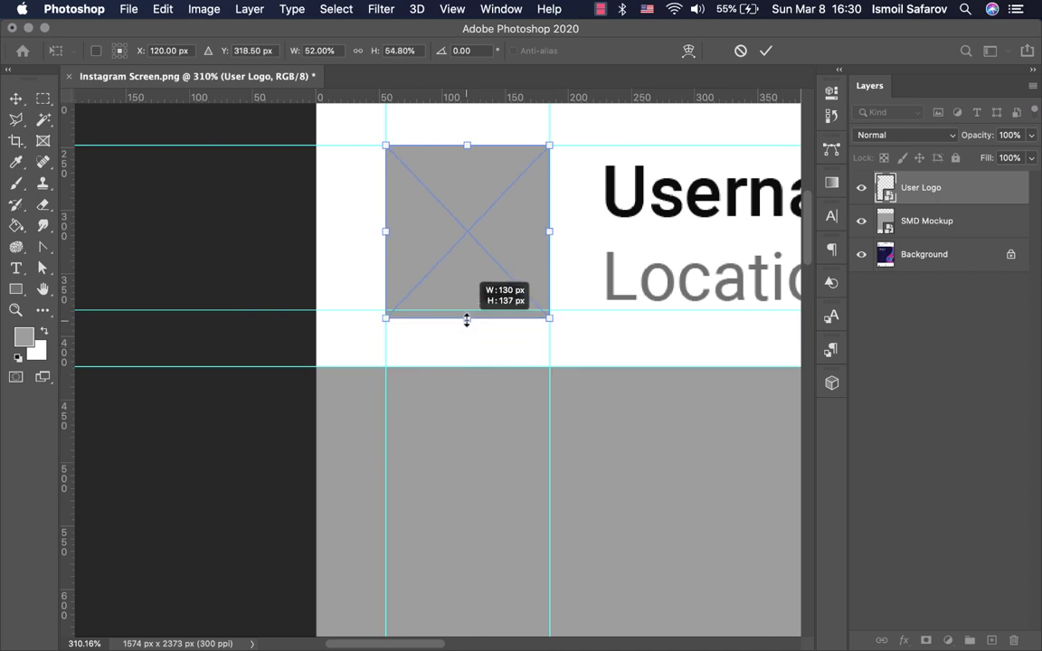
pyautogui.scroll(3, 466, 314)
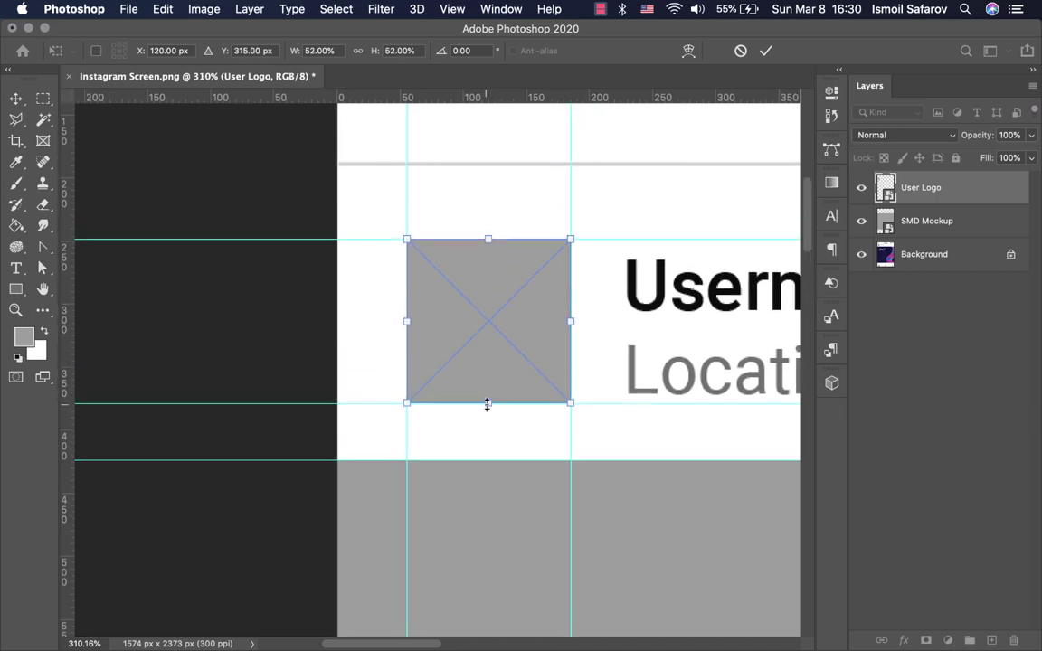
pyautogui.press('Return')
pyautogui.scroll(-5, 487, 405)
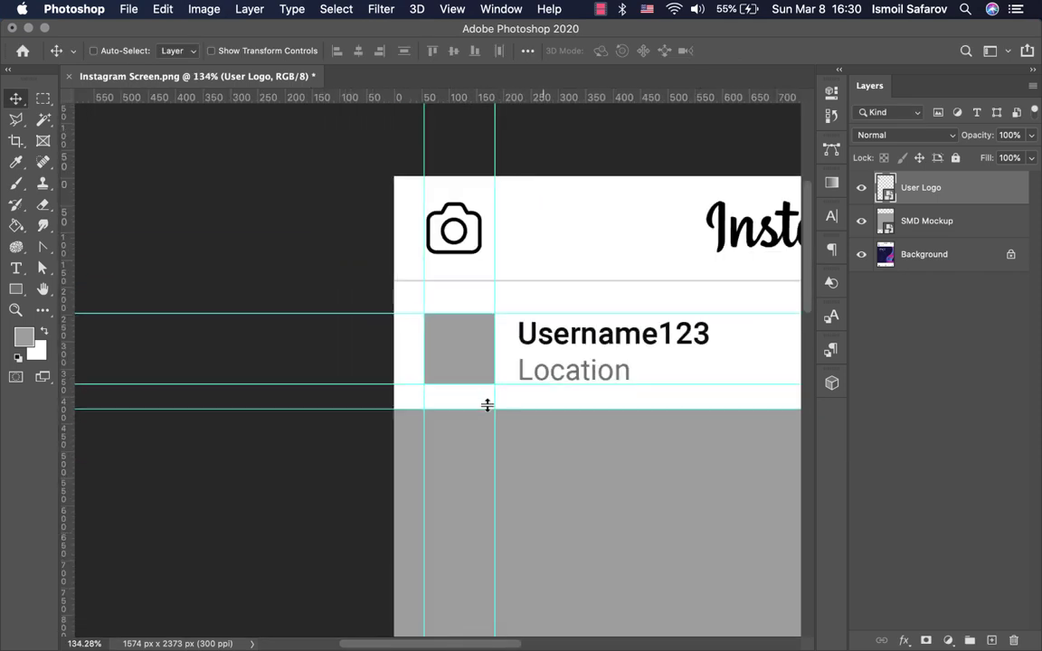
pyautogui.scroll(-2, 486, 405)
pyautogui.scroll(-2, 487, 405)
pyautogui.scroll(-2, 486, 405)
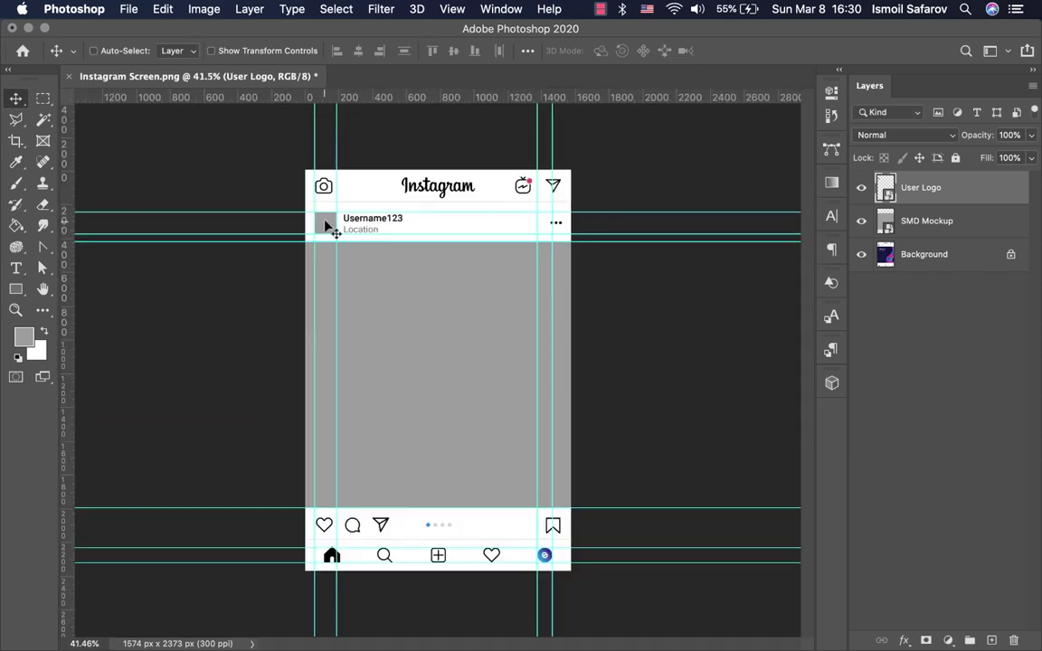
# Step: Place a copy of the User Logo square on the bottom-right profile icon, snapped to the guides
pyautogui.moveTo(326, 225); pyautogui.dragTo(551, 560)
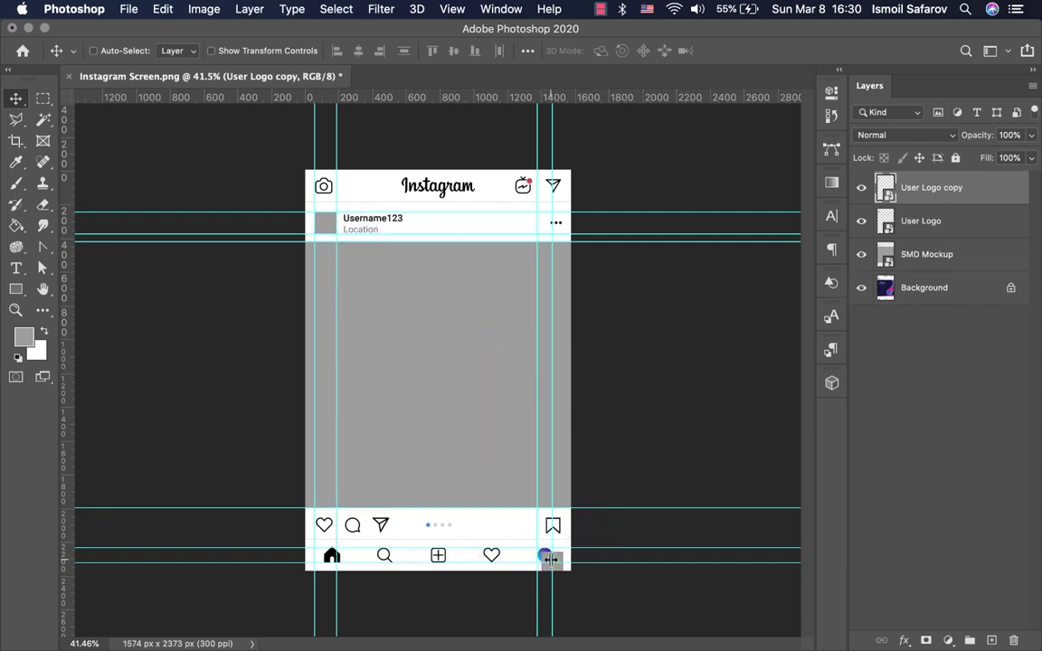
pyautogui.scroll(2, 551, 561)
pyautogui.scroll(-1, 551, 560)
pyautogui.scroll(-1, 551, 561)
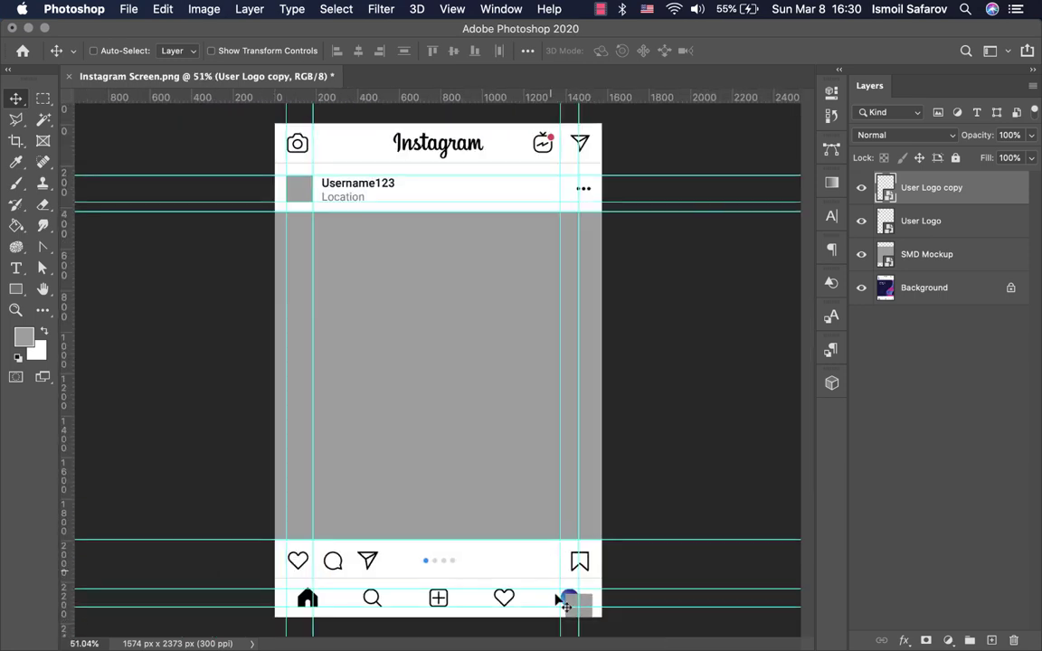
pyautogui.scroll(1, 556, 579)
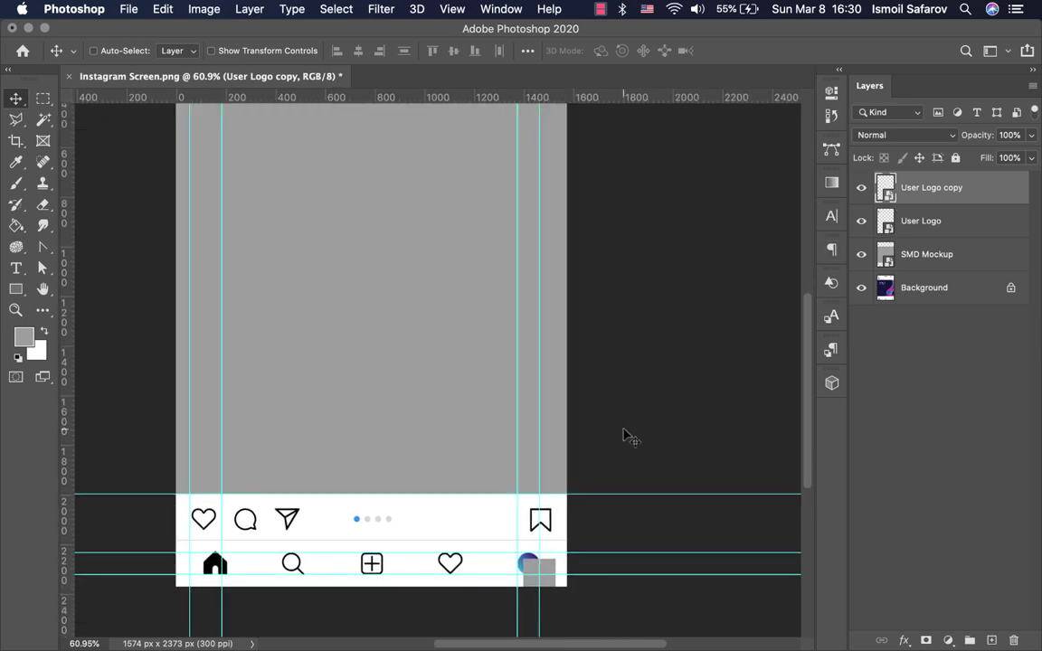
pyautogui.scroll(3, 549, 553)
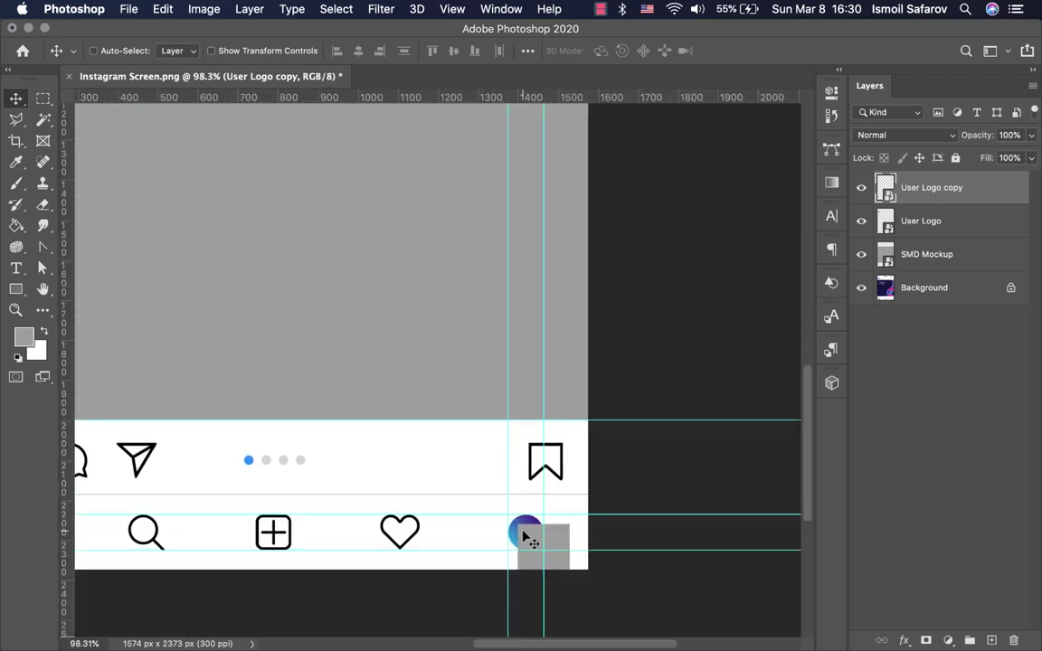
pyautogui.scroll(3, 527, 539)
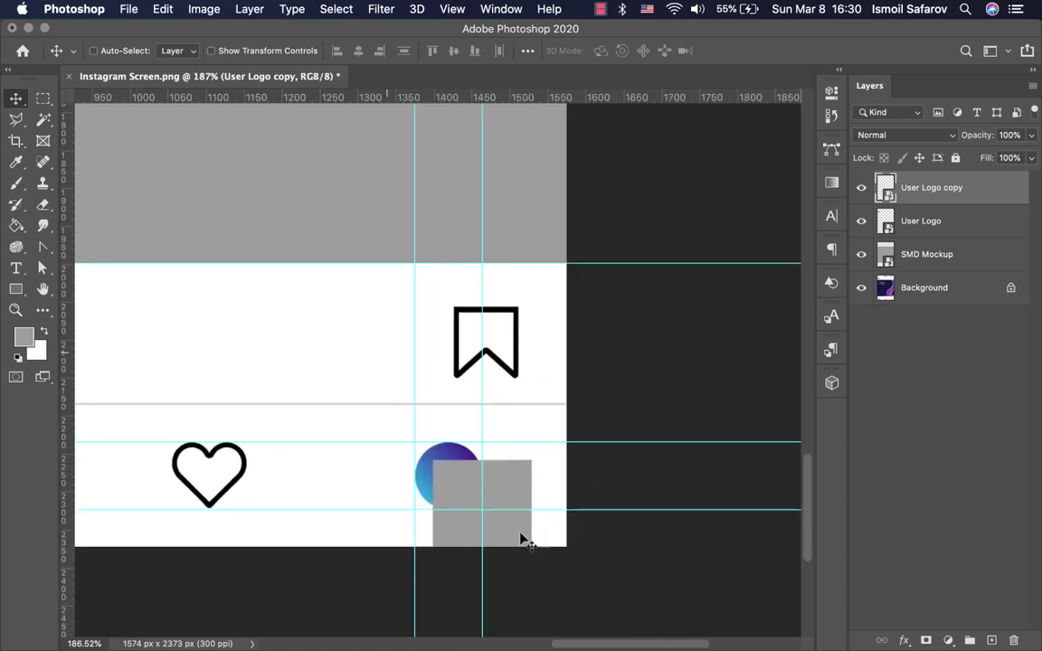
pyautogui.scroll(2, 489, 567)
pyautogui.scroll(-1, 488, 566)
pyautogui.scroll(-3, 485, 556)
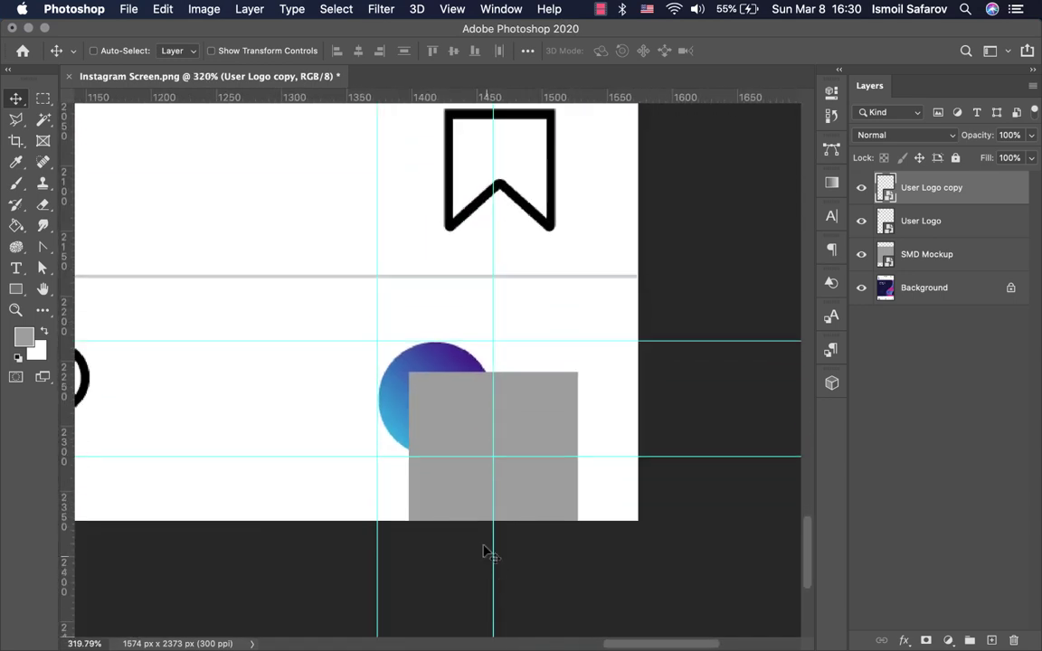
pyautogui.scroll(3, 483, 551)
pyautogui.moveTo(434, 420); pyautogui.dragTo(403, 390)
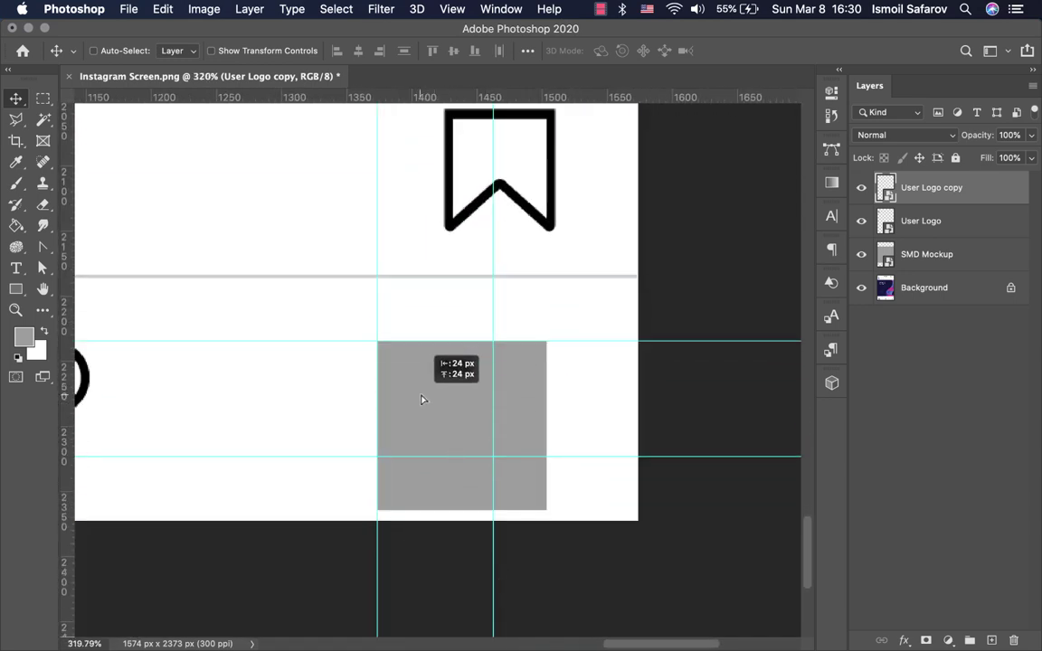
# Step: Scale the copied square down to 89 × 89 px
pyautogui.hotkey('ctrl', 't')
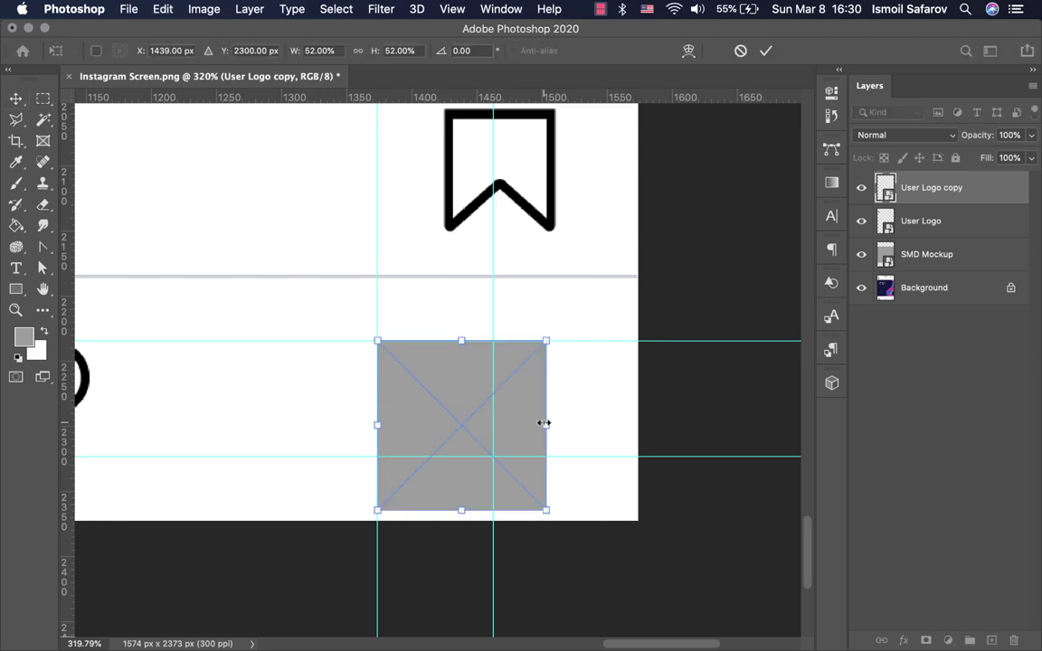
pyautogui.moveTo(545, 424); pyautogui.dragTo(493, 423)
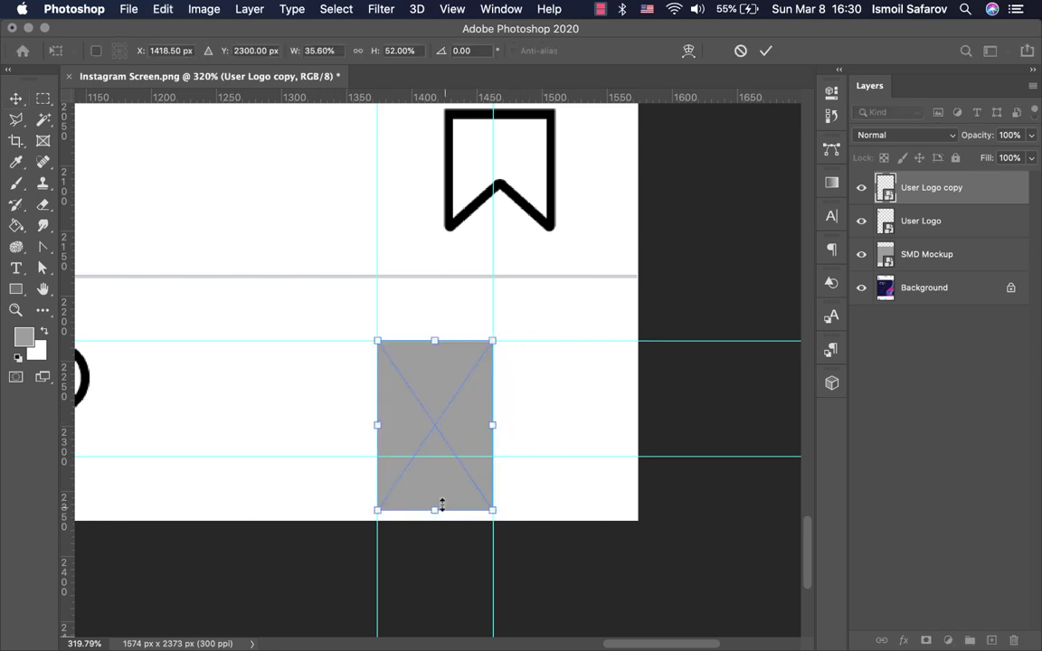
pyautogui.moveTo(435, 508); pyautogui.dragTo(435, 459)
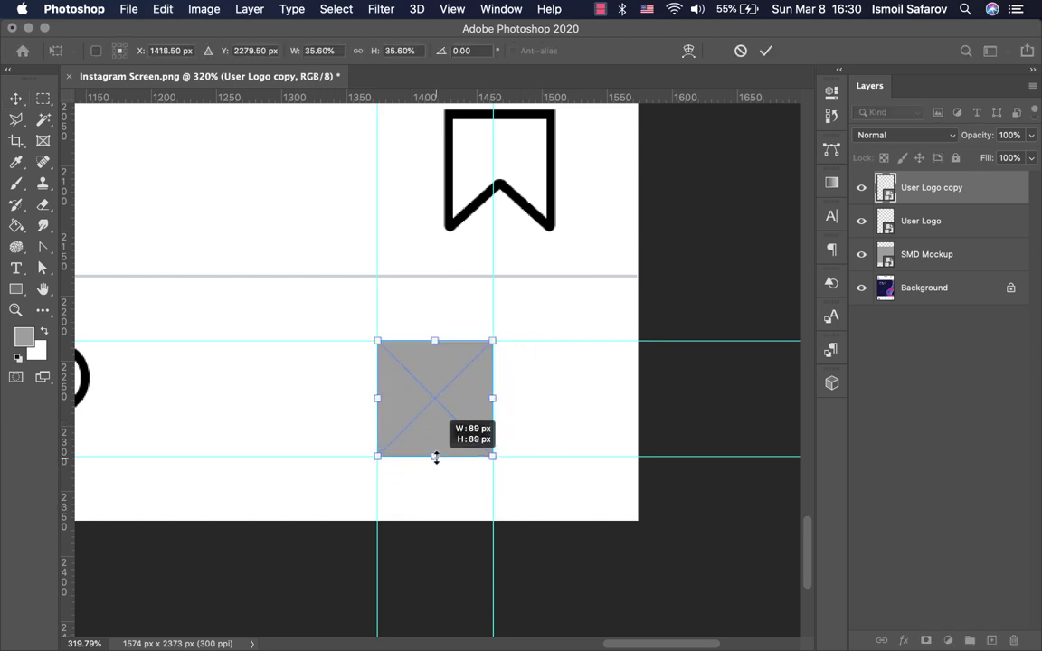
pyautogui.hotkey('ctrl', '+')
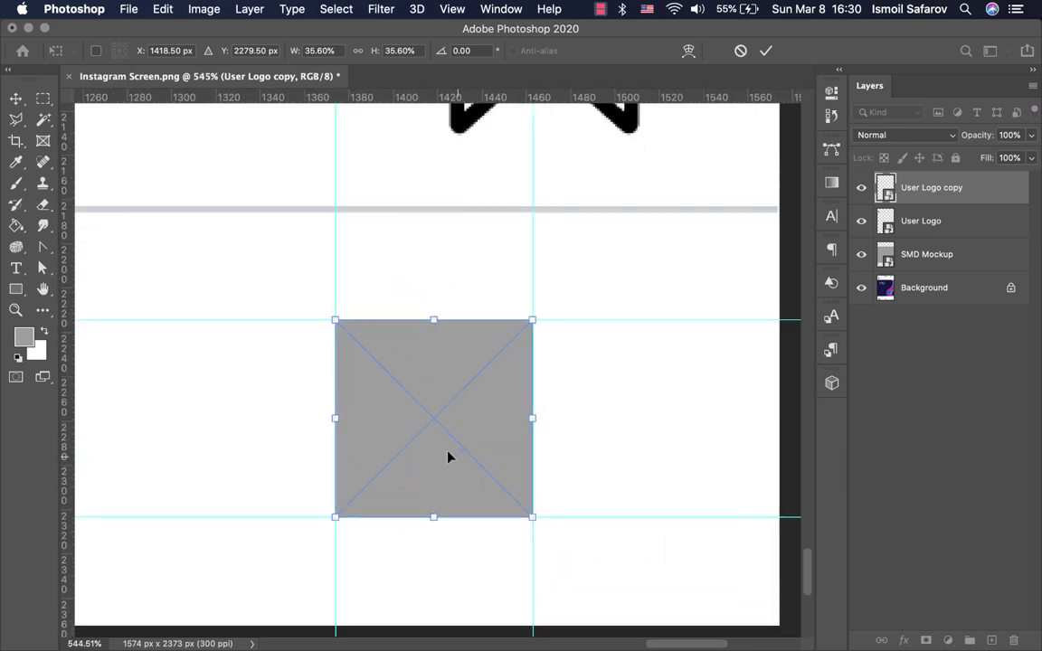
pyautogui.press('Return')
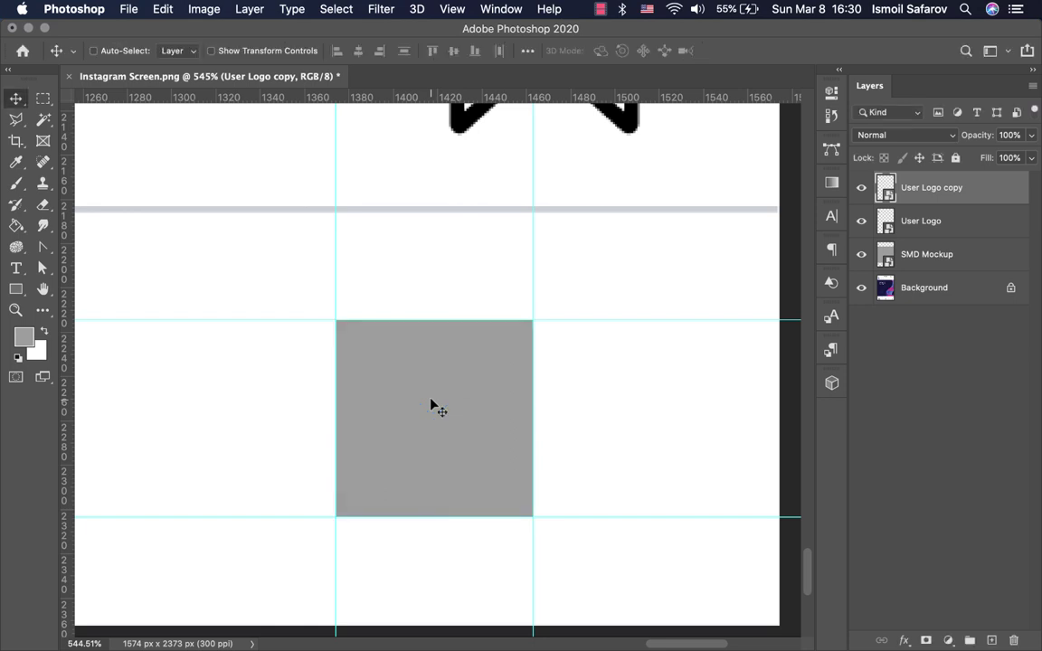
# Step: Rename the copy layer 'User Logo mini'
pyautogui.doubleClick(931, 187)
pyautogui.doubleClick(954, 187)
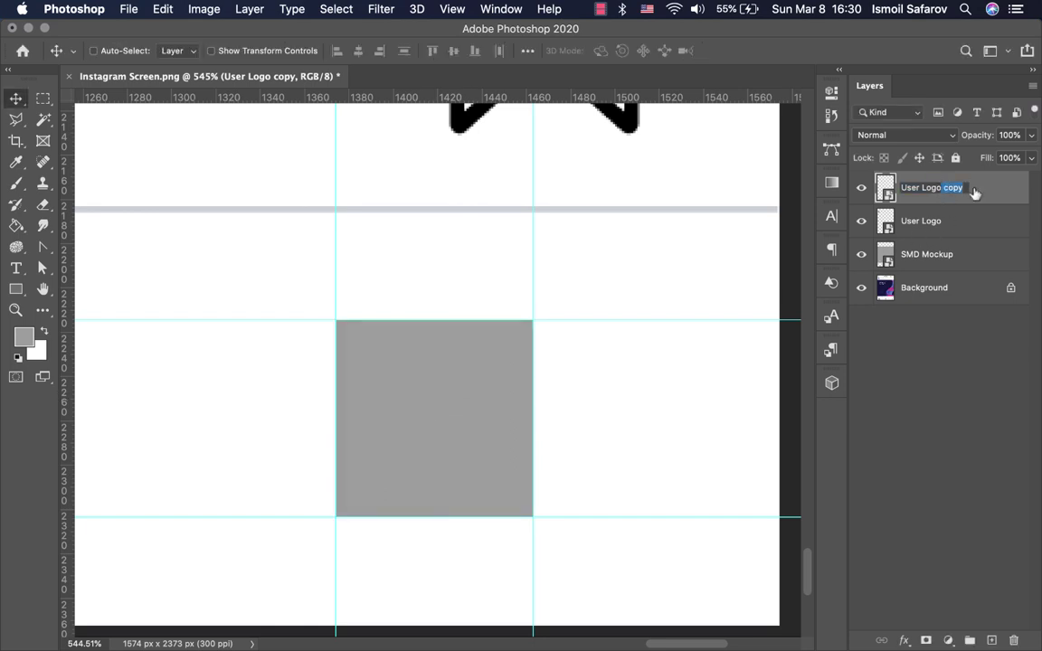
pyautogui.write('mini')
pyautogui.press('Return')
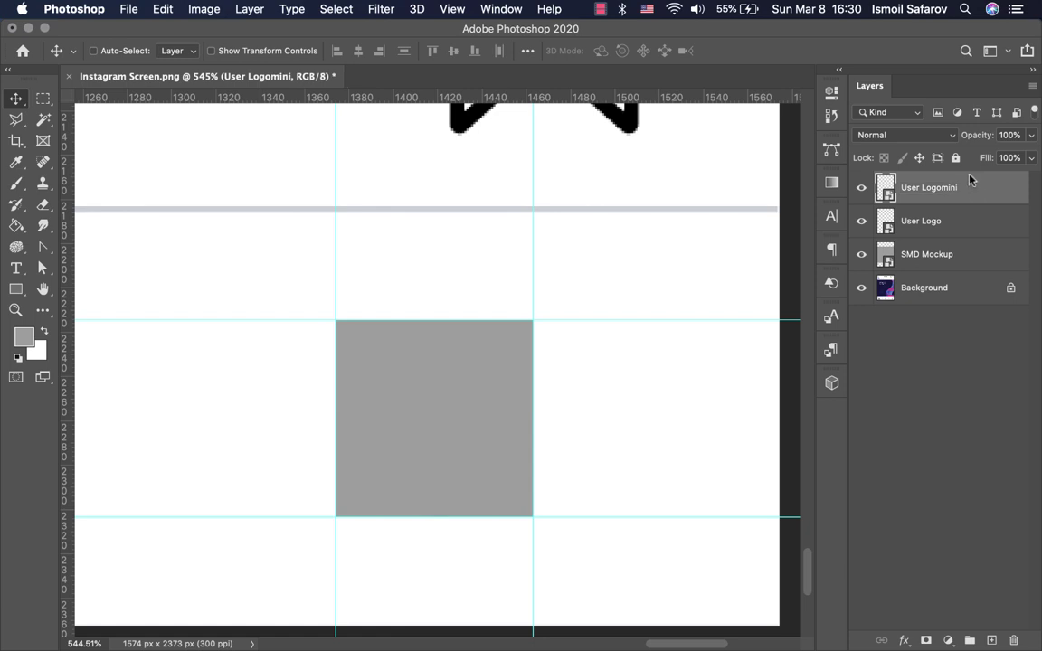
pyautogui.doubleClick(931, 187)
pyautogui.click(934, 187)
pyautogui.press('Return')
# Step: Draw a 130 px circle with the Ellipse Tool over the grey User Logo square
pyautogui.scroll(-5, 649, 222)
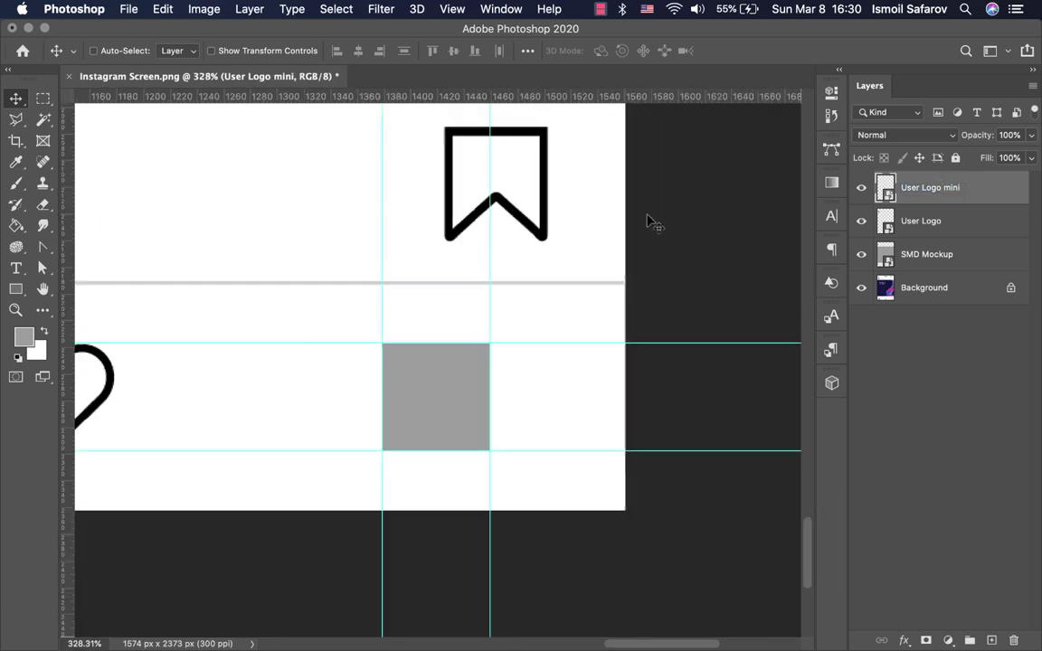
pyautogui.scroll(3, 649, 222)
pyautogui.scroll(-5, 650, 222)
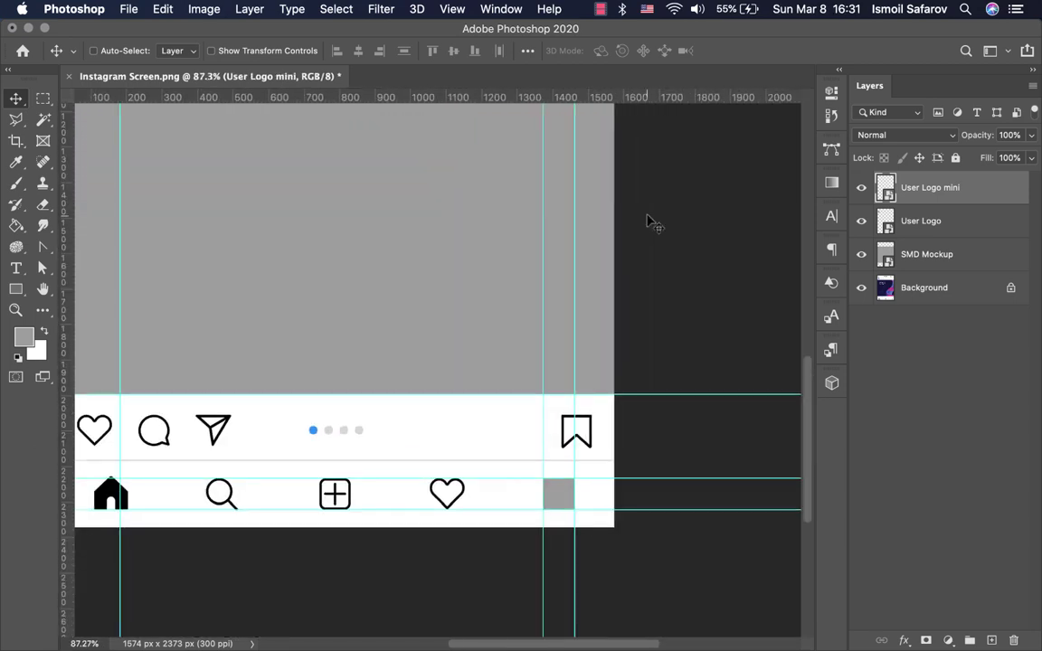
pyautogui.scroll(5, 649, 221)
pyautogui.hscroll(-3, 649, 222)
pyautogui.scroll(2, 649, 221)
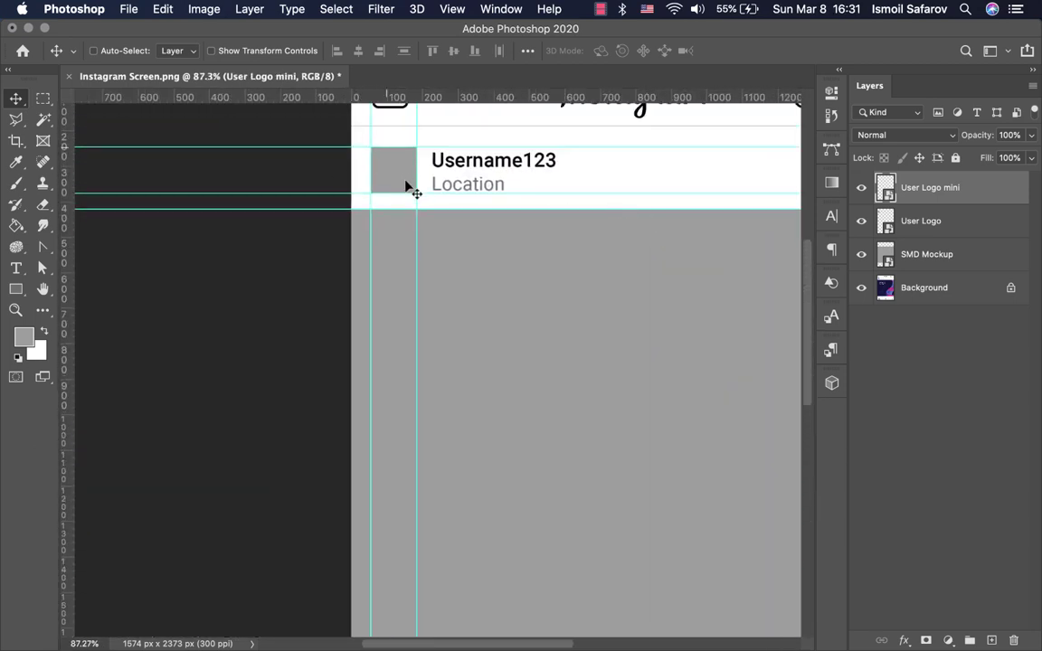
pyautogui.scroll(2, 417, 178)
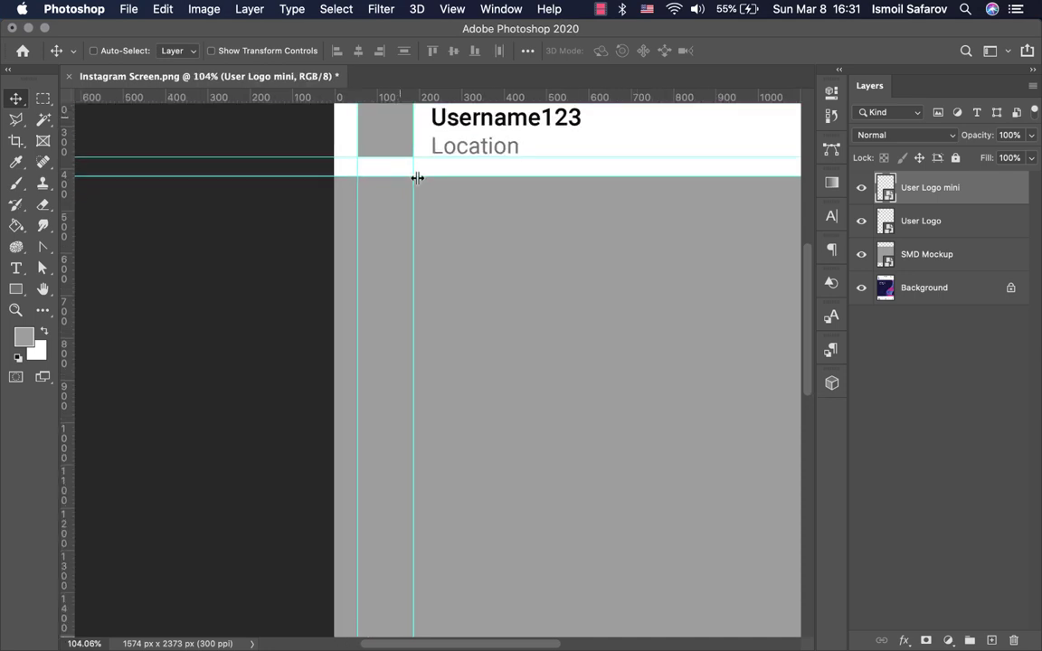
pyautogui.scroll(2, 416, 178)
pyautogui.scroll(3, 407, 226)
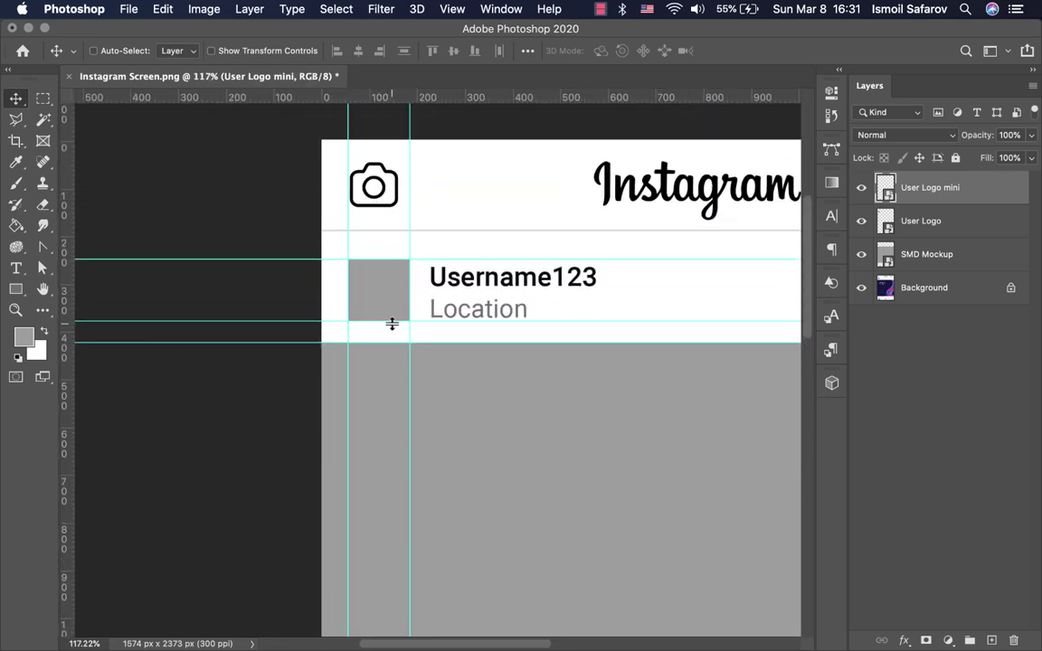
pyautogui.click(15, 290)
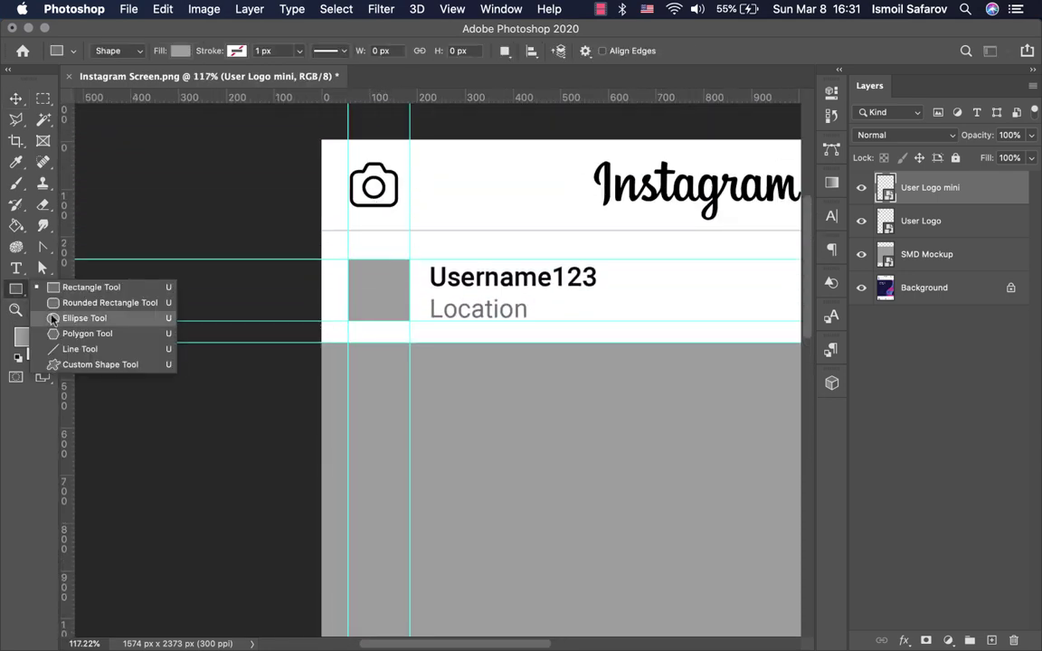
pyautogui.click(75, 321)
pyautogui.scroll(3, 328, 310)
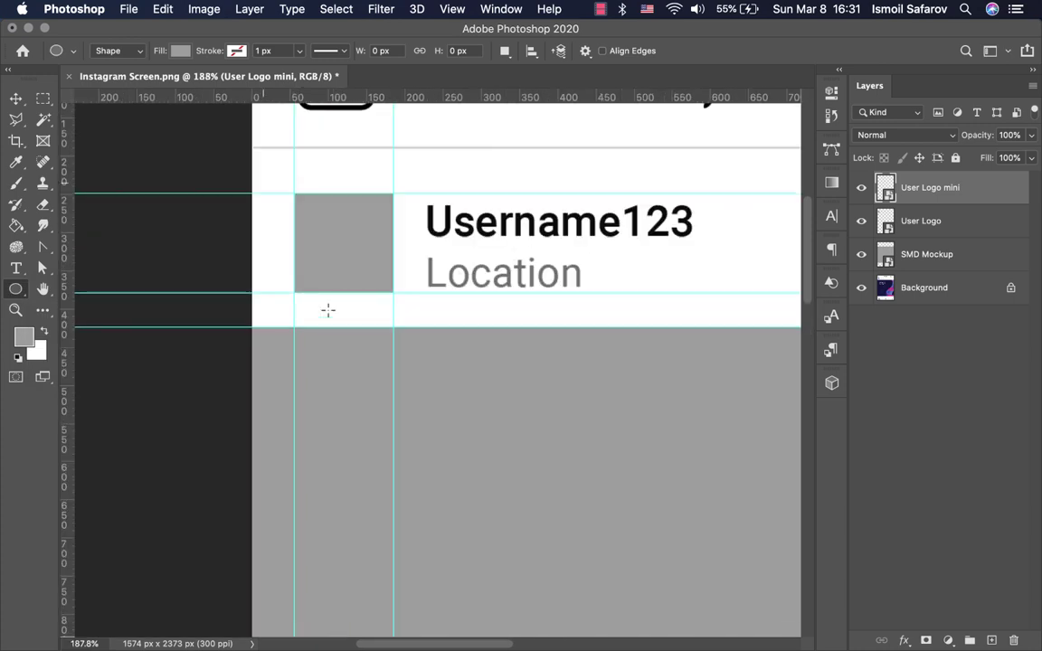
pyautogui.scroll(2, 326, 309)
pyautogui.scroll(1, 325, 310)
pyautogui.scroll(1, 324, 309)
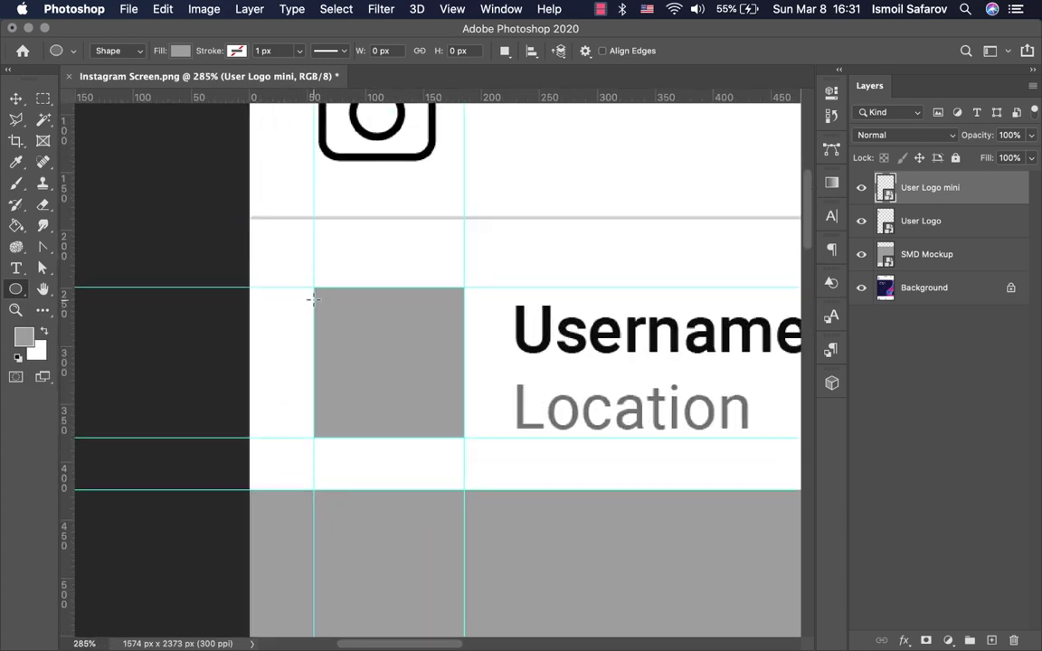
pyautogui.moveTo(315, 287); pyautogui.dragTo(472, 434)
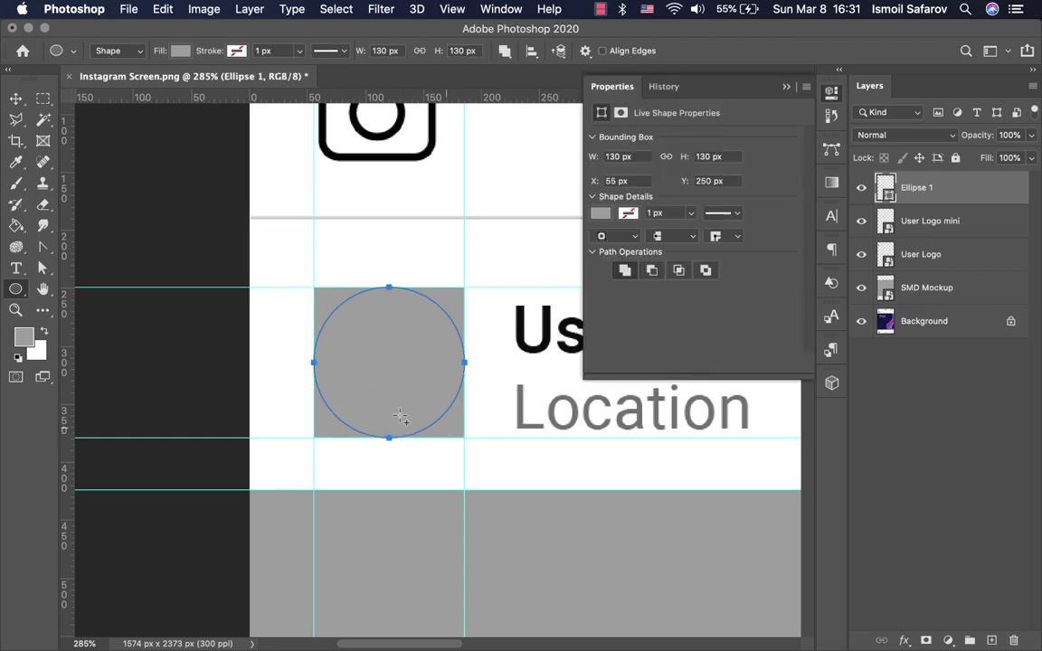
# Step: Load the circle as a selection and apply it as a layer mask on User Logo
pyautogui.scroll(1, 391, 413)
pyautogui.scroll(2, 393, 411)
pyautogui.hscroll(-3, 393, 412)
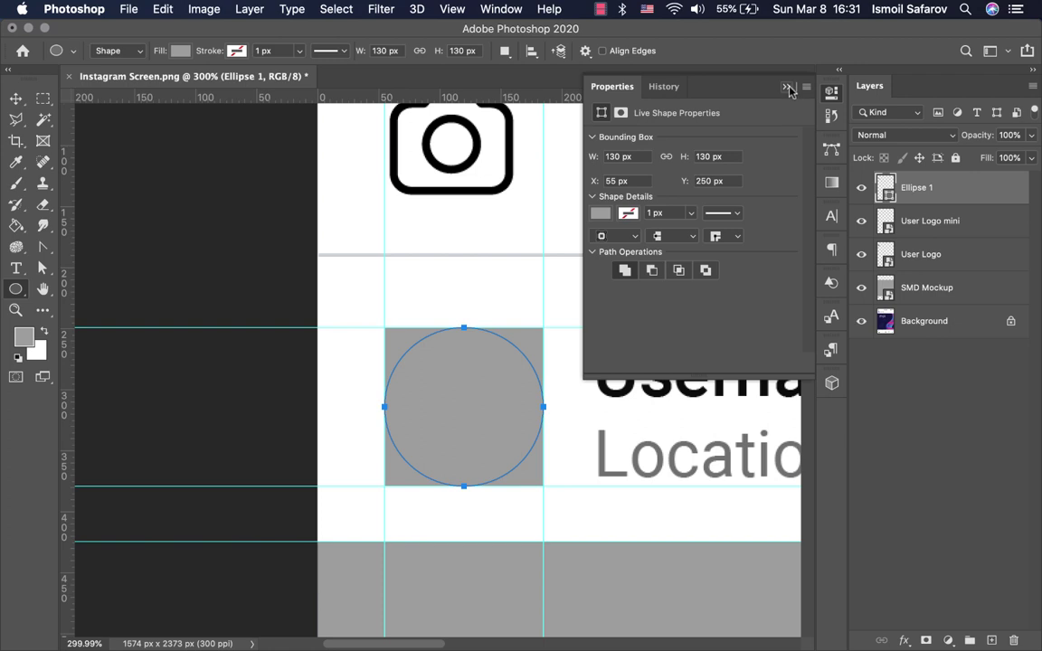
pyautogui.click(786, 87)
pyautogui.press('super+plus')
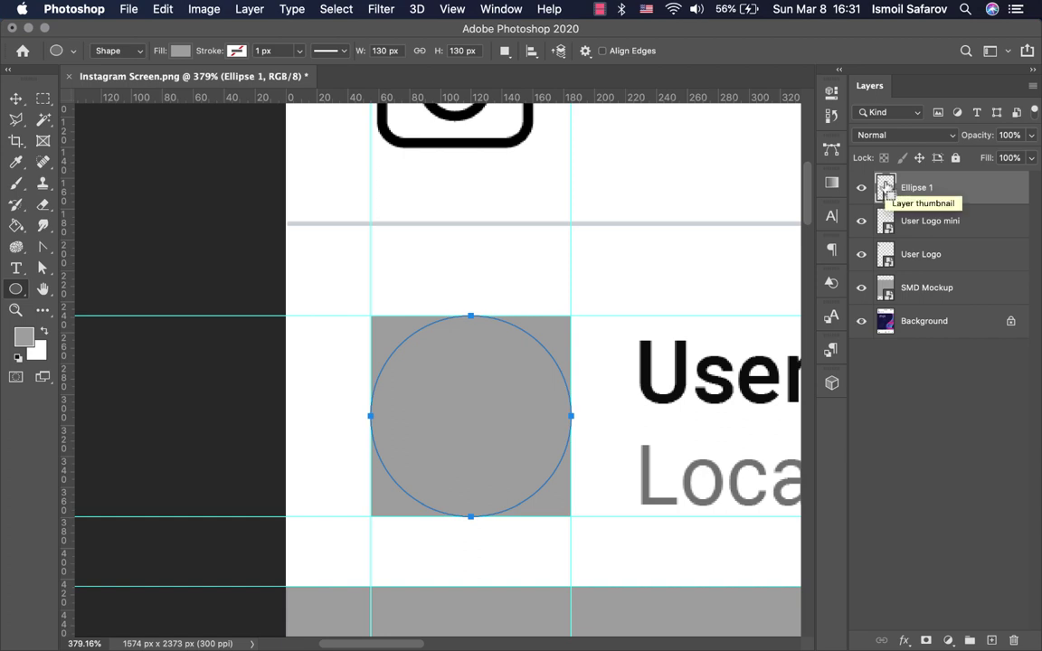
pyautogui.keyDown('super'); pyautogui.click(885, 187); pyautogui.keyUp('super')
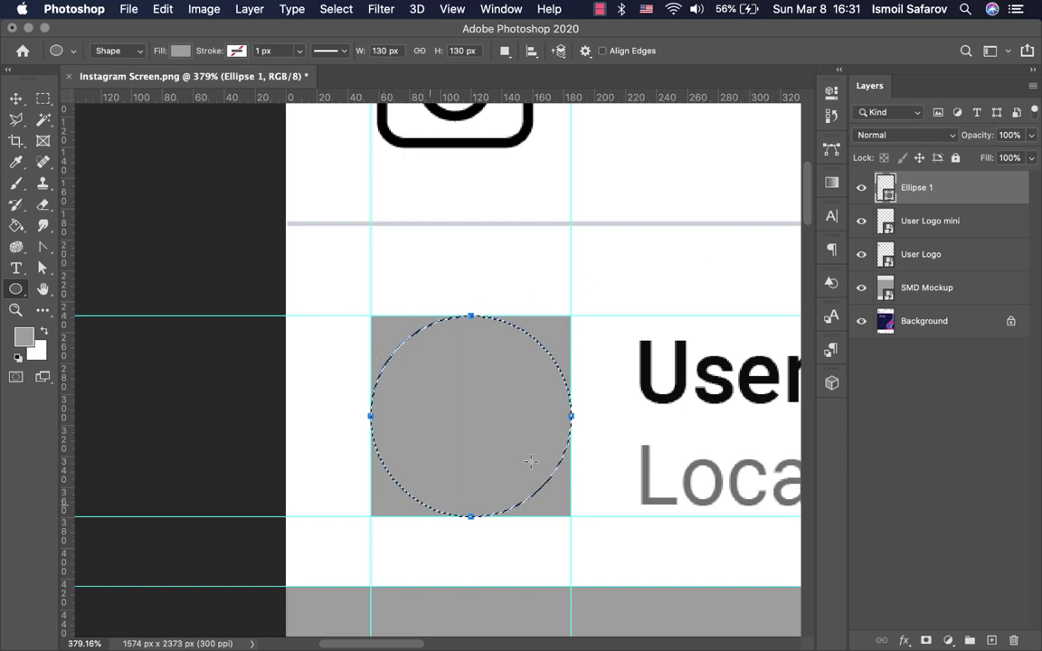
pyautogui.click(908, 257)
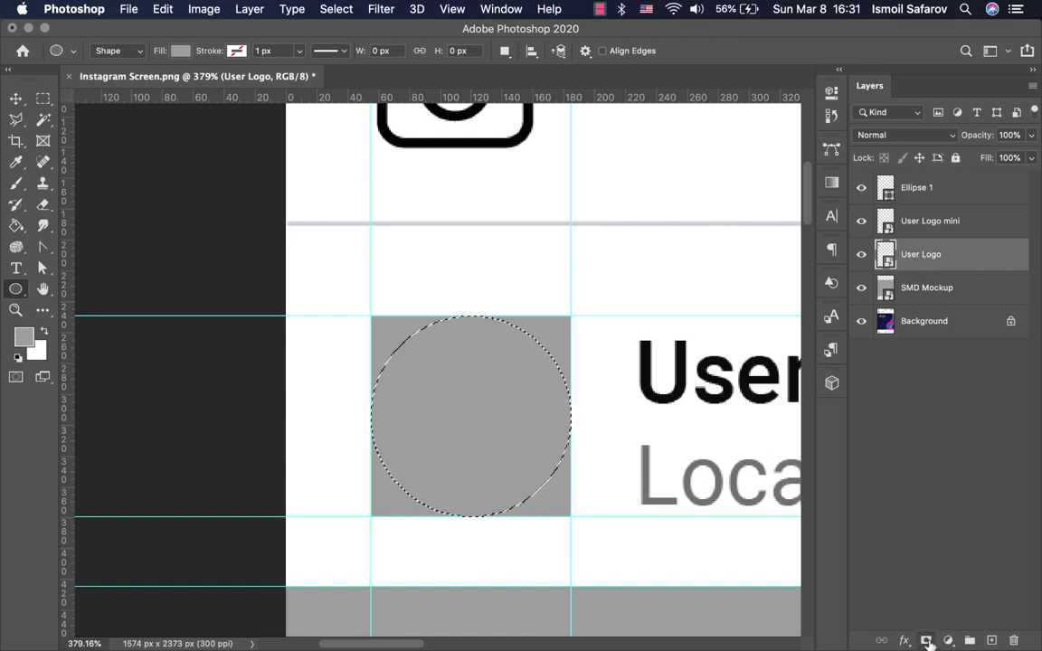
pyautogui.click(926, 641)
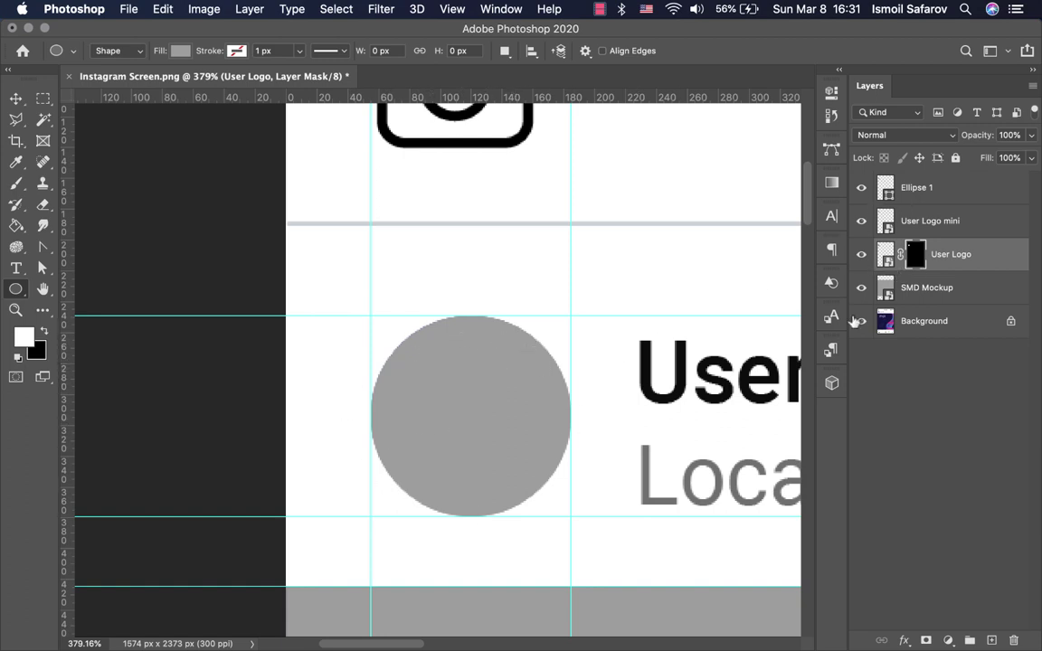
# Step: Delete the helper Ellipse 1 layer
pyautogui.click(908, 190)
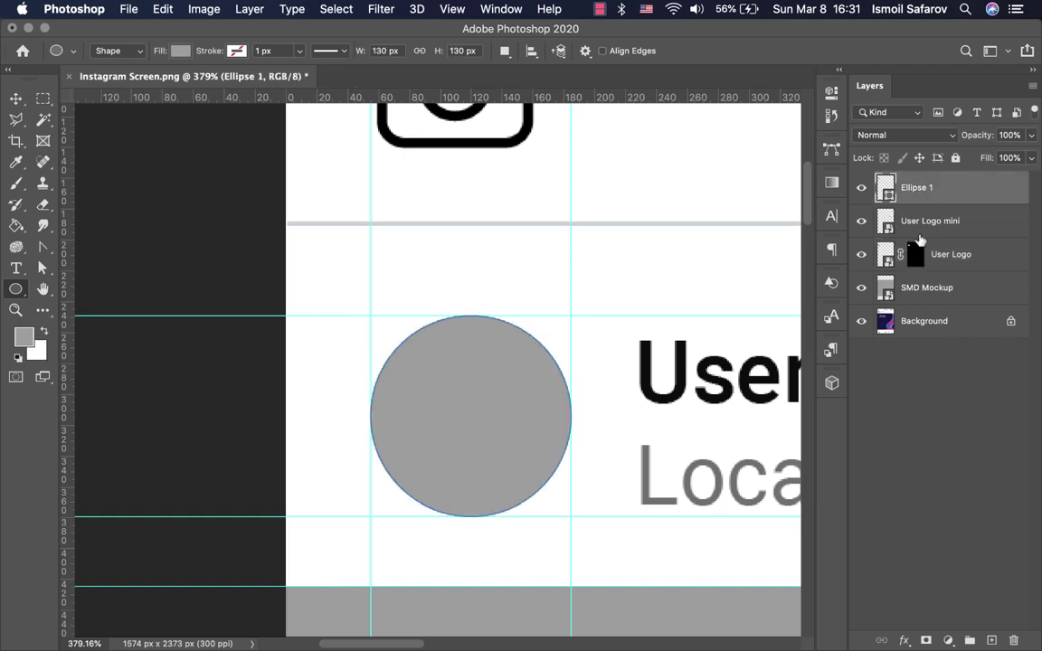
pyautogui.press('Delete')
pyautogui.keyDown('alt'); pyautogui.scroll(-3, 542, 403); pyautogui.keyUp('alt')
pyautogui.keyDown('alt'); pyautogui.scroll(-3, 542, 403); pyautogui.keyUp('alt')
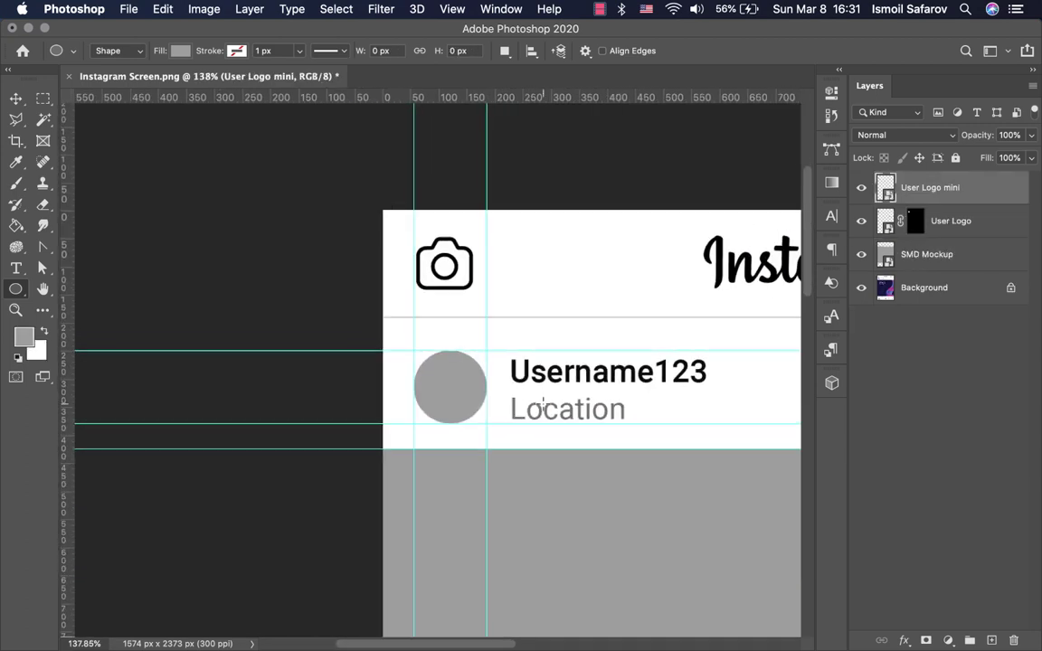
pyautogui.keyDown('alt'); pyautogui.scroll(-3, 542, 403); pyautogui.keyUp('alt')
# Step: Draw an 89 px circle over the small bottom-bar User Logo mini square
pyautogui.scroll(-5, 543, 403)
pyautogui.hscroll(5, 543, 403)
pyautogui.scroll(-5, 542, 403)
pyautogui.hscroll(2, 543, 403)
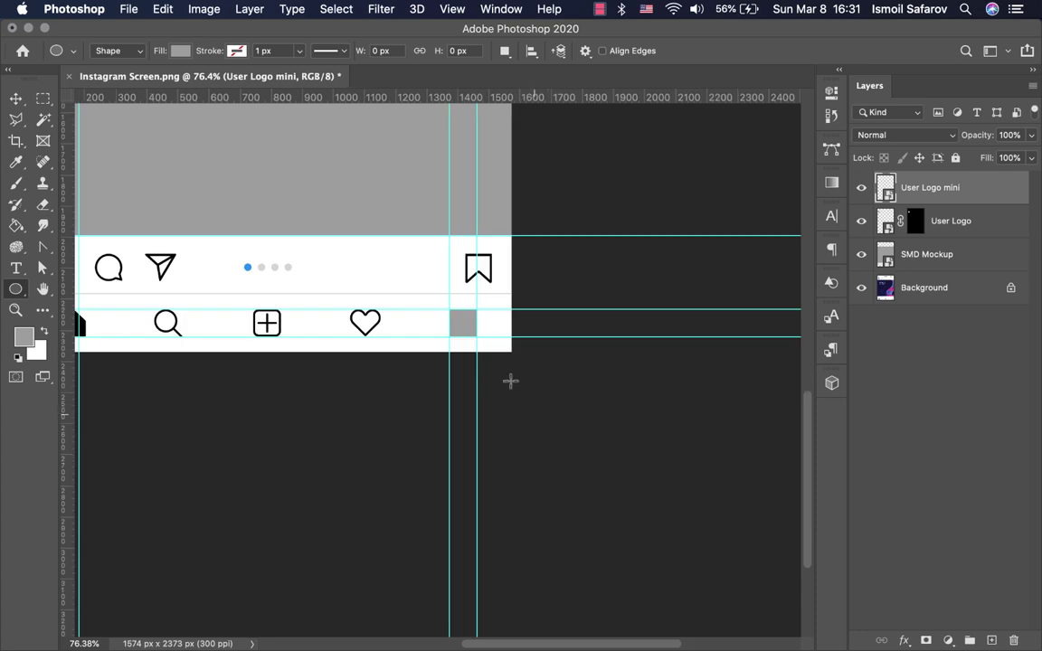
pyautogui.keyDown('alt'); pyautogui.scroll(3, 509, 379); pyautogui.keyUp('alt')
pyautogui.scroll(3, 512, 325)
pyautogui.keyDown('alt'); pyautogui.scroll(5, 512, 325); pyautogui.keyUp('alt')
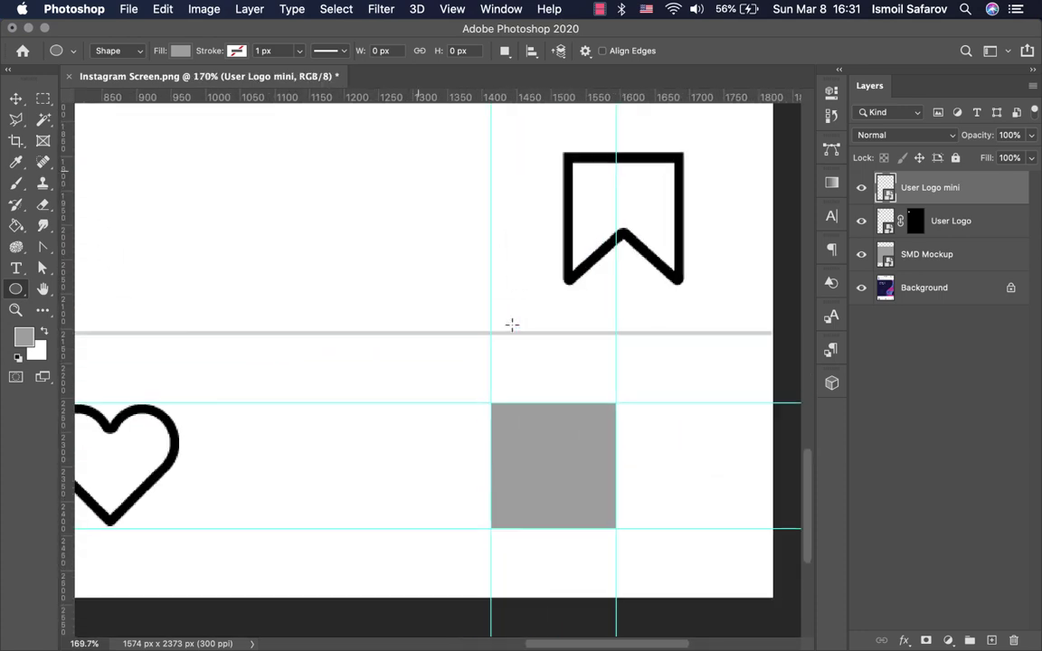
pyautogui.scroll(2, 512, 324)
pyautogui.scroll(-1, 512, 324)
pyautogui.keyDown('alt'); pyautogui.scroll(3, 512, 324); pyautogui.keyUp('alt')
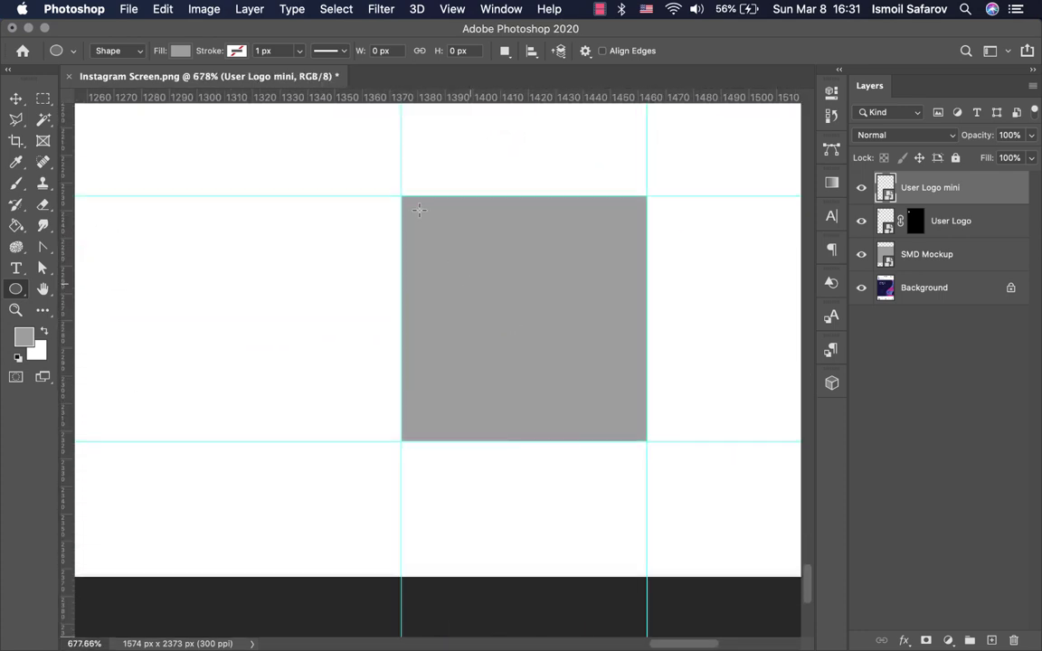
pyautogui.moveTo(400, 195); pyautogui.dragTo(663, 435)
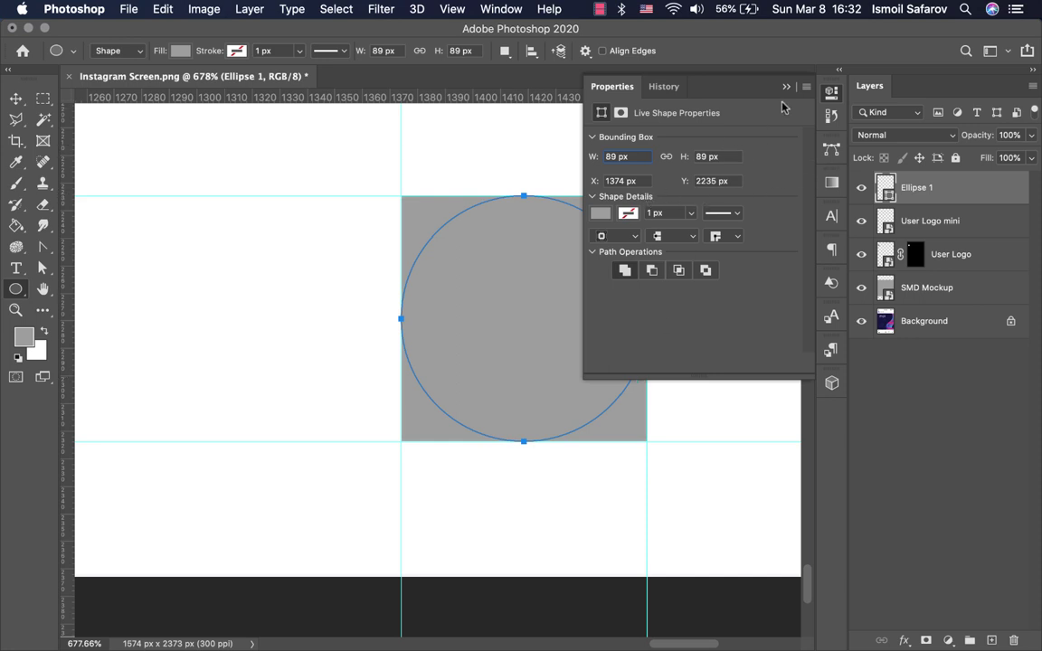
pyautogui.click(830, 92)
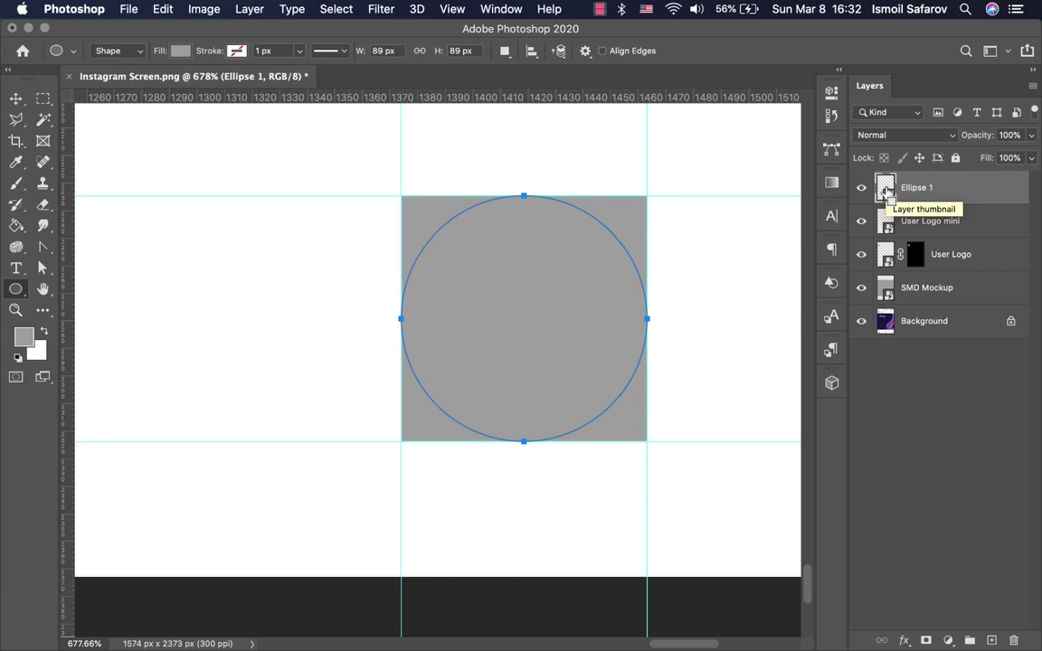
# Step: Load the circle as a selection and apply it as a layer mask on User Logo mini
pyautogui.keyDown('super'); pyautogui.click(885, 190); pyautogui.keyUp('super')
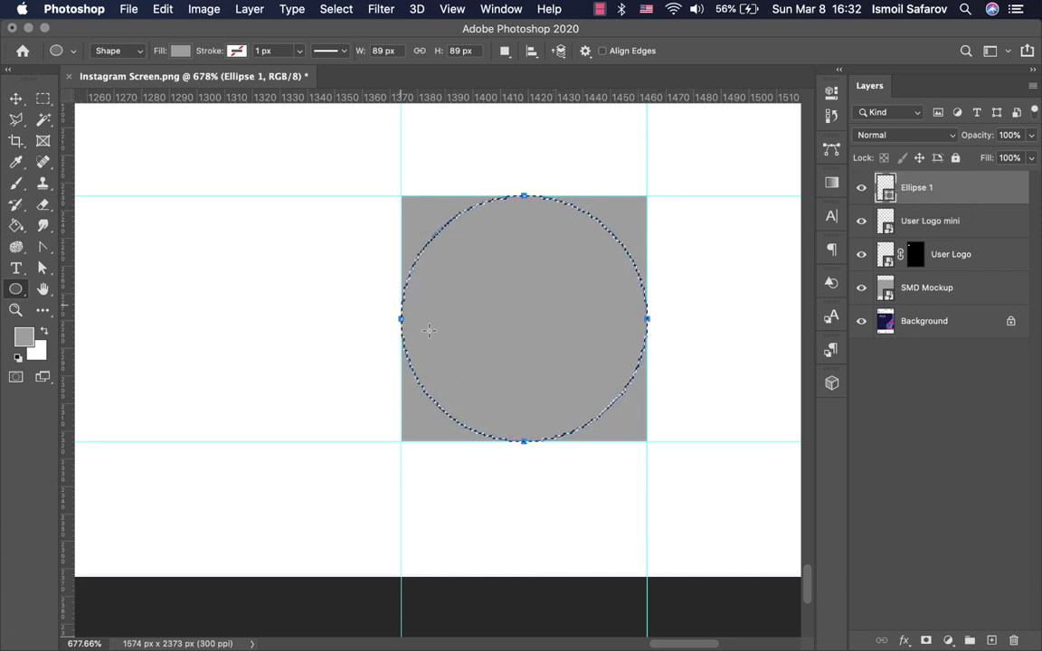
pyautogui.click(915, 226)
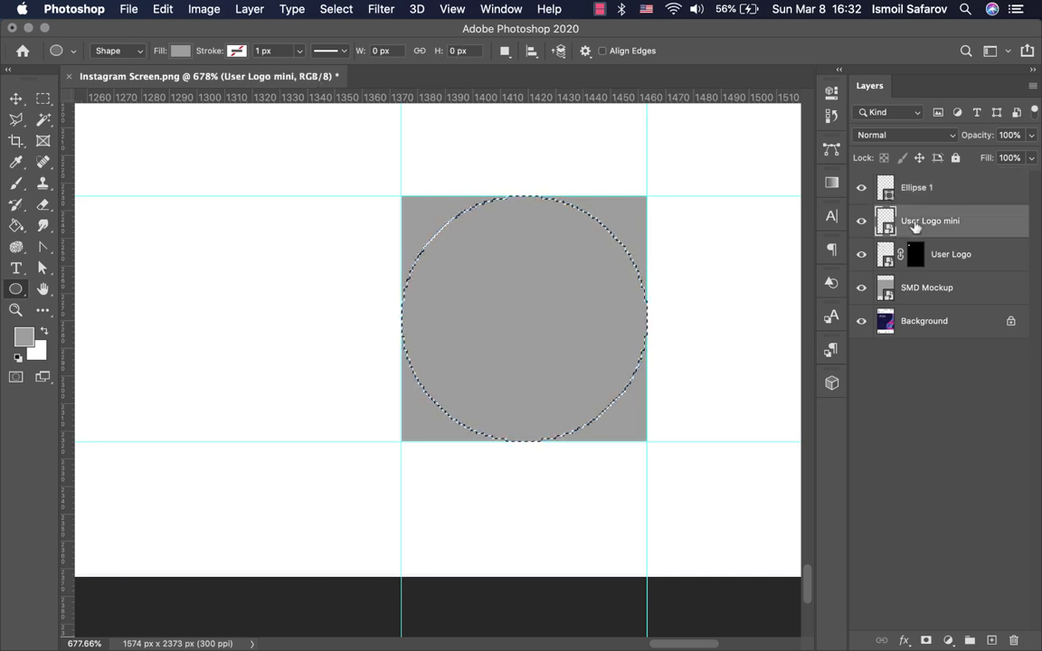
pyautogui.click(924, 640)
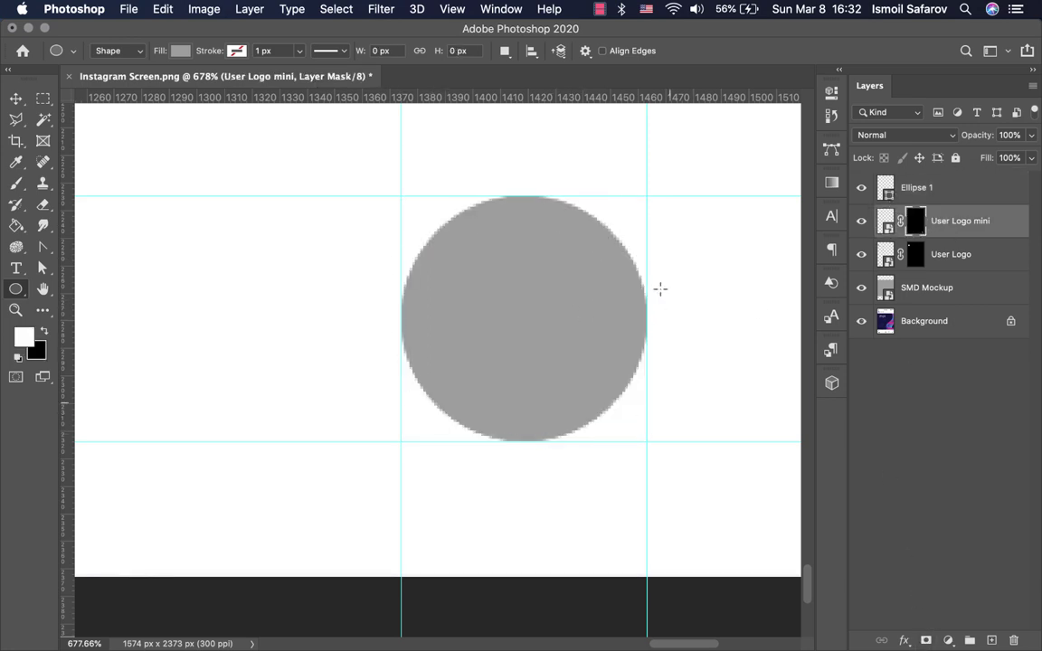
# Step: Delete the helper Ellipse 1 layer
pyautogui.click(899, 195)
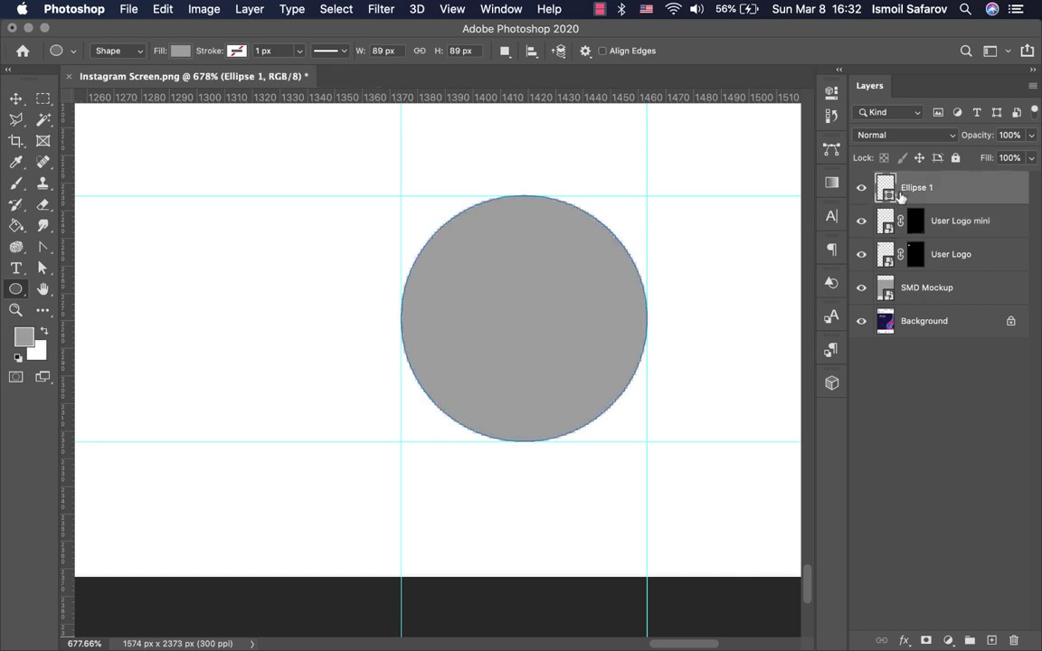
pyautogui.press('Delete')
pyautogui.scroll(-1, 747, 286)
pyautogui.scroll(-3, 747, 285)
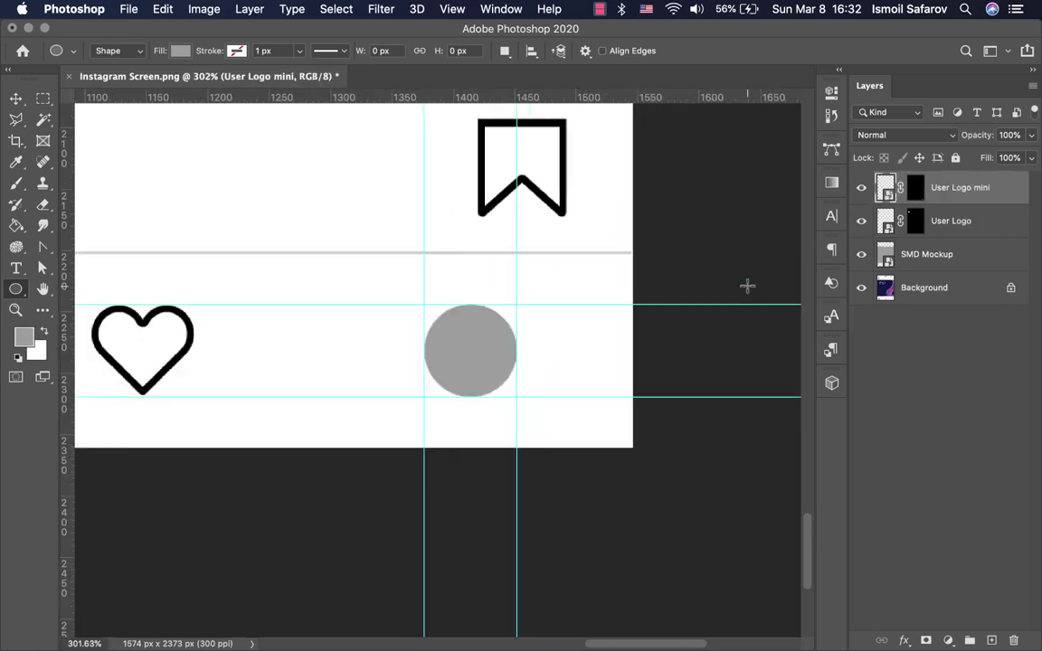
pyautogui.scroll(-3, 746, 285)
pyautogui.scroll(-3, 747, 286)
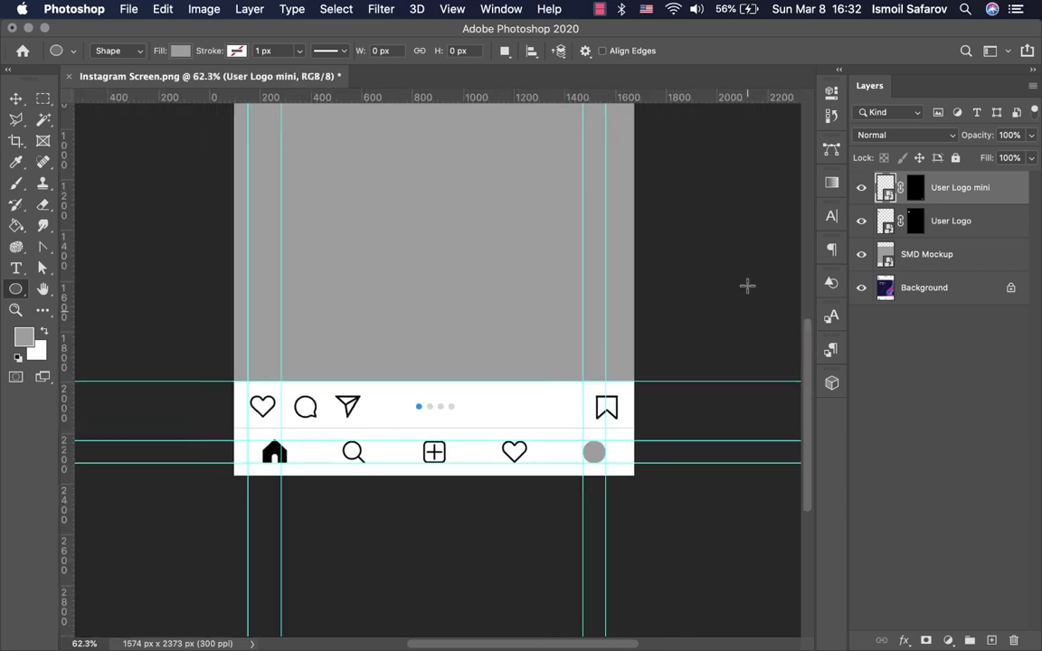
pyautogui.scroll(3, 664, 241)
pyautogui.scroll(-1, 647, 223)
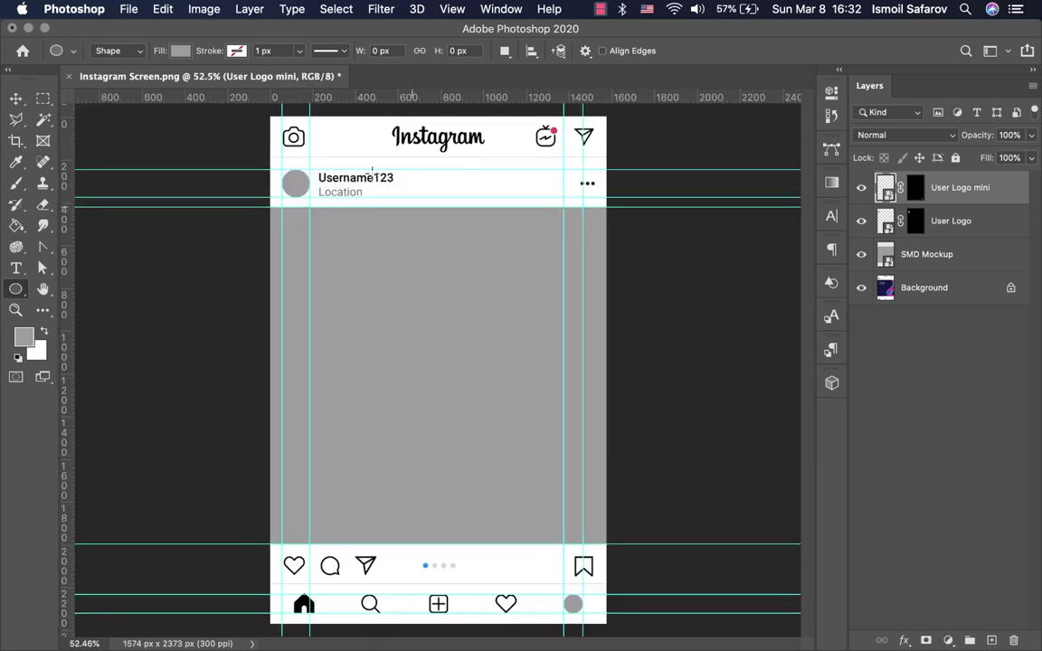
pyautogui.scroll(1, 372, 169)
pyautogui.scroll(2, 372, 169)
pyautogui.hscroll(-5, 511, 160)
pyautogui.scroll(1, 511, 160)
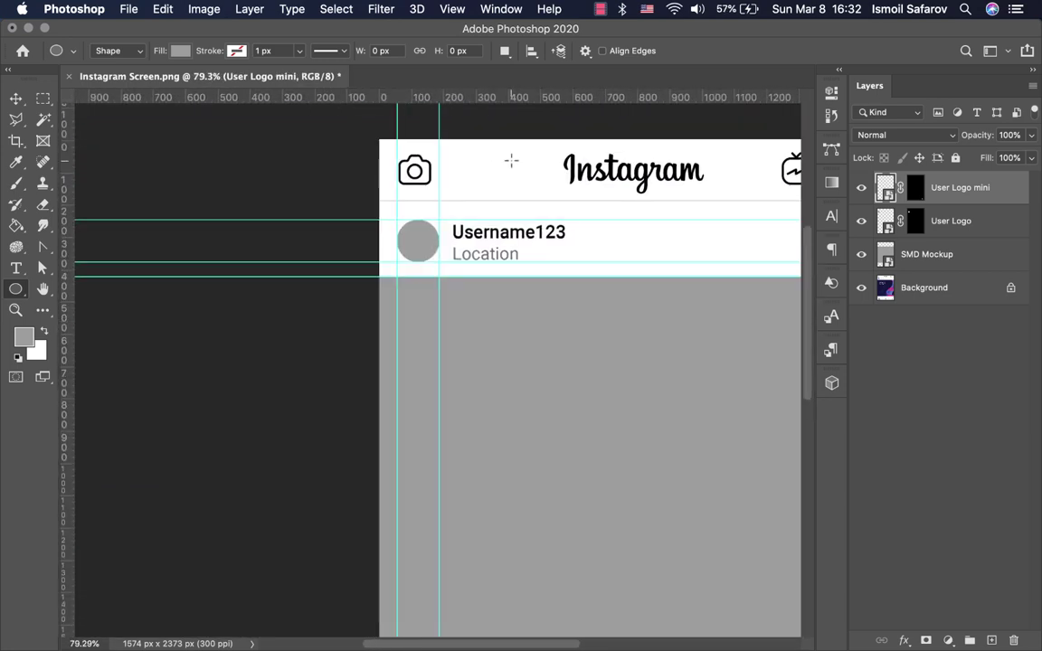
# Step: Add a SOCIALLY.UZ text layer in the header beside Location and select its text
pyautogui.scroll(1, 511, 160)
pyautogui.scroll(-2, 511, 160)
pyautogui.scroll(2, 511, 160)
pyautogui.scroll(1, 511, 160)
pyautogui.scroll(1, 445, 204)
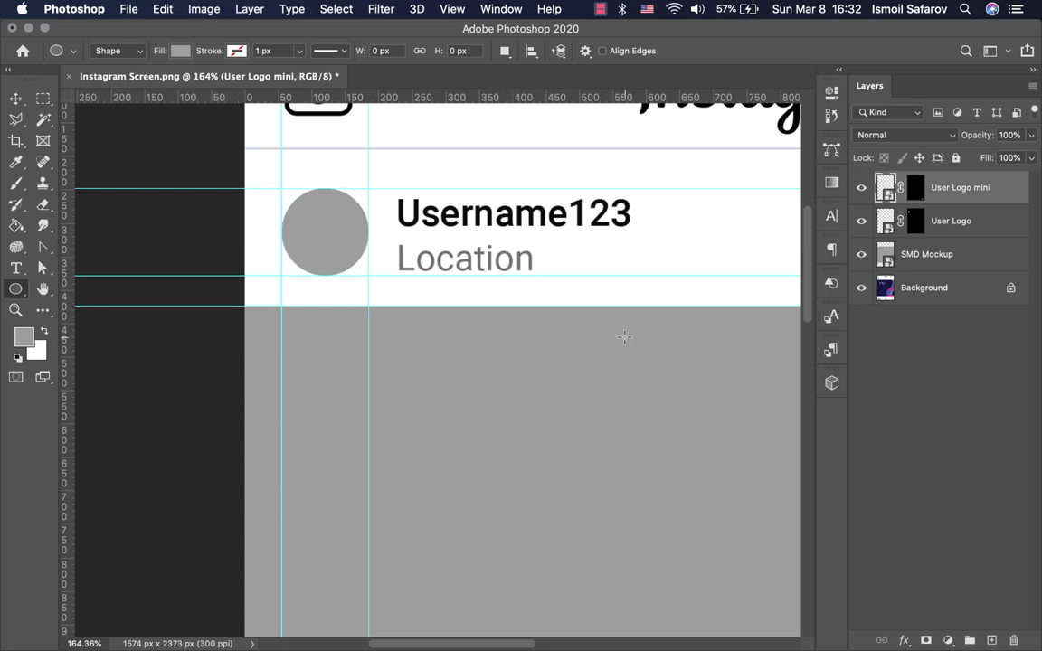
pyautogui.press('t')
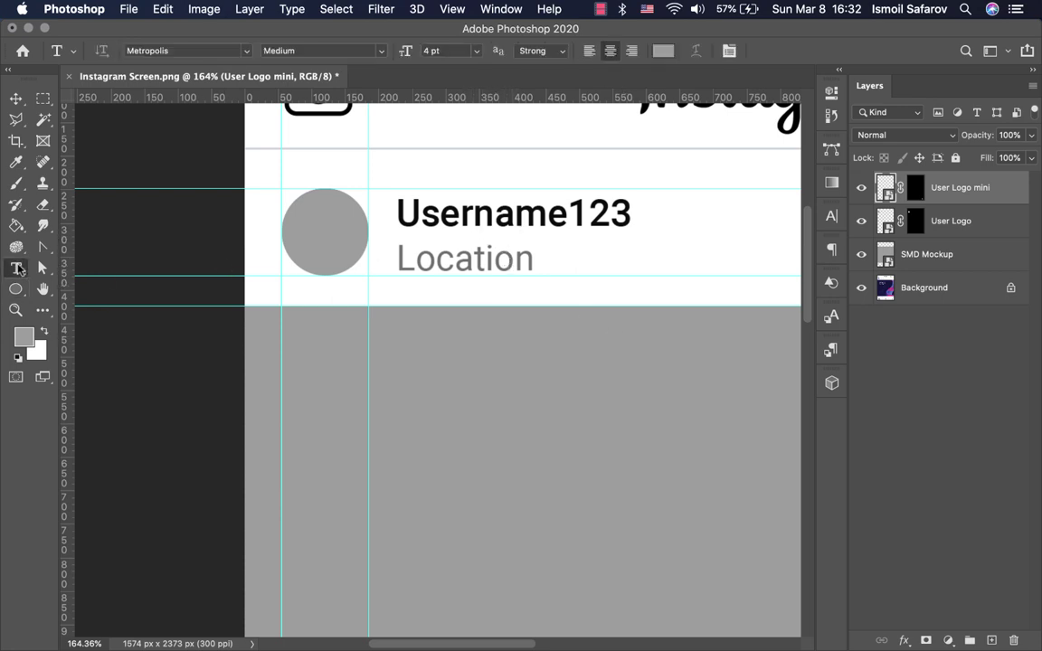
pyautogui.click(571, 244)
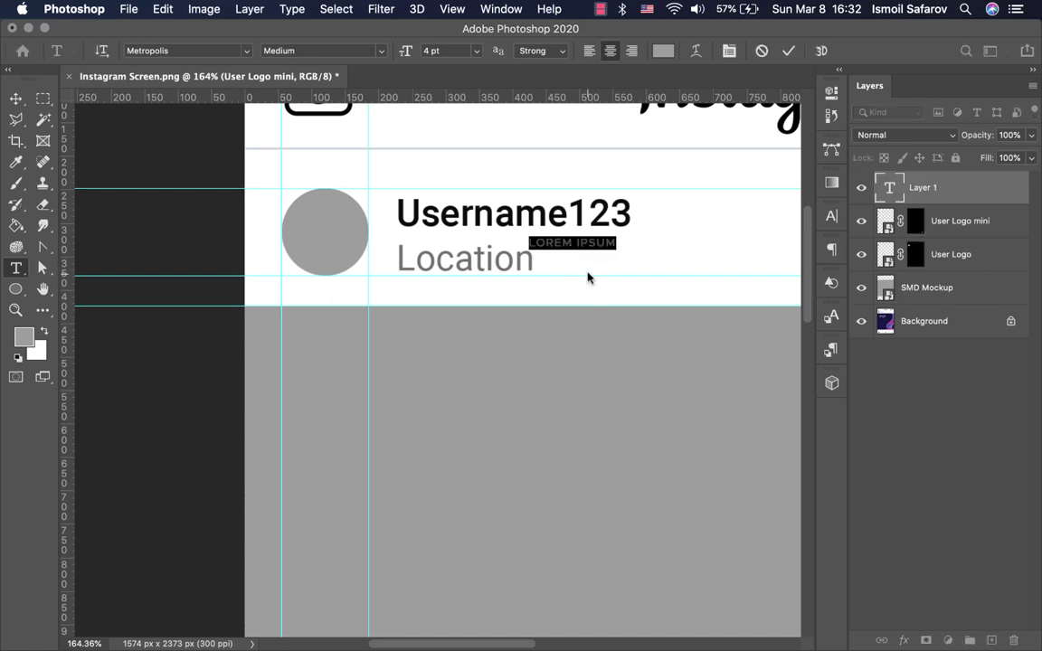
pyautogui.write('SOCIA')
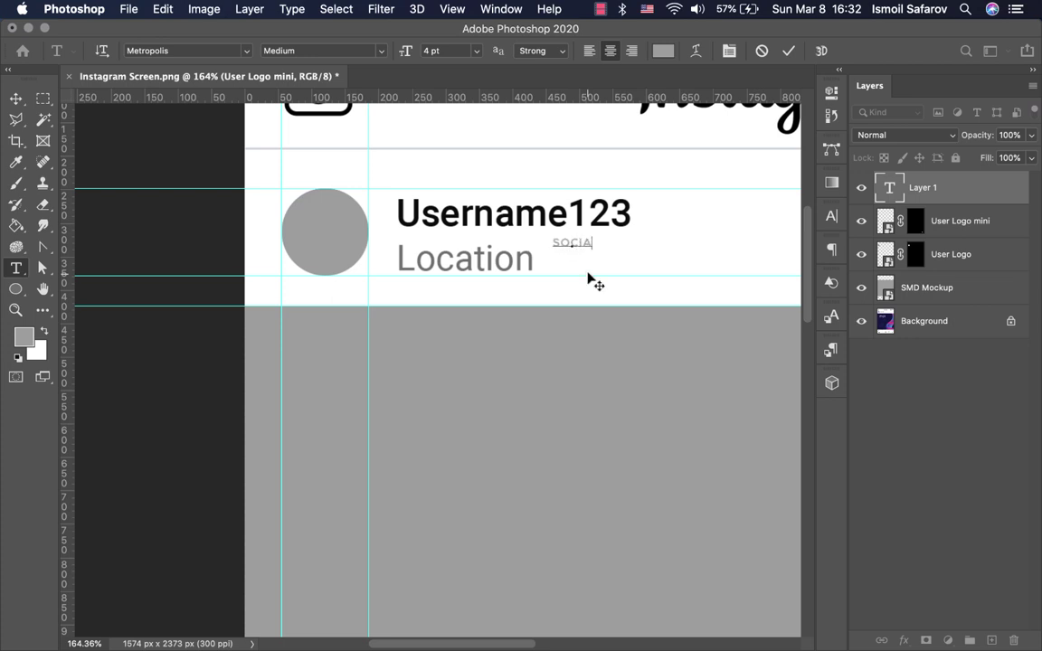
pyautogui.write('LLY')
pyautogui.write('.UZ')
pyautogui.press('super+a')
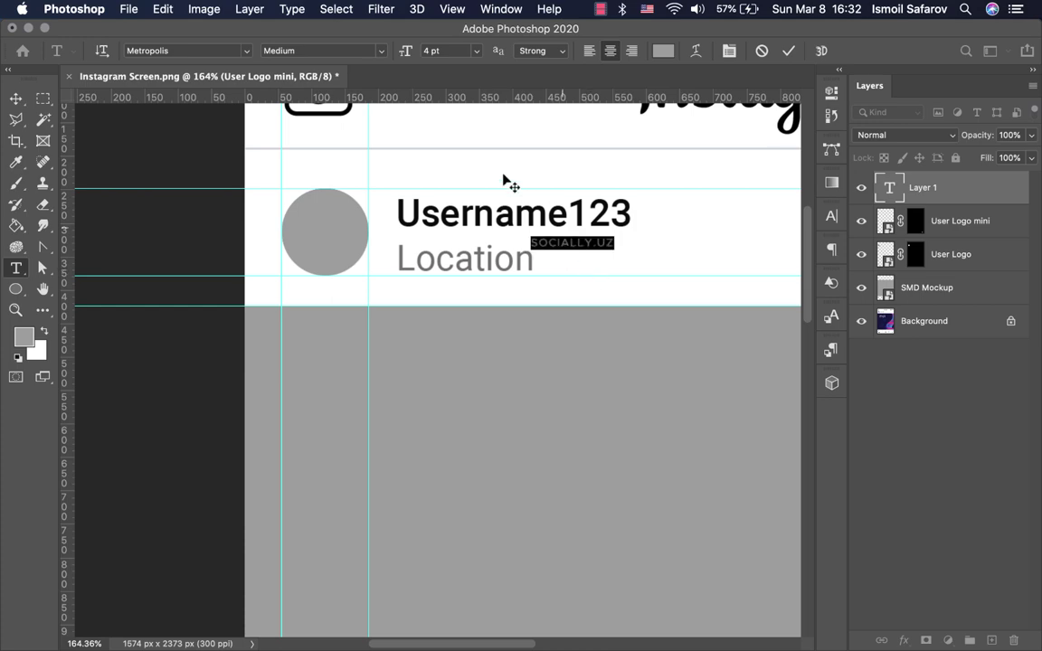
pyautogui.click(214, 51)
# Step: Set the text to Roboto with All Caps off and 0 tracking
pyautogui.write('r')
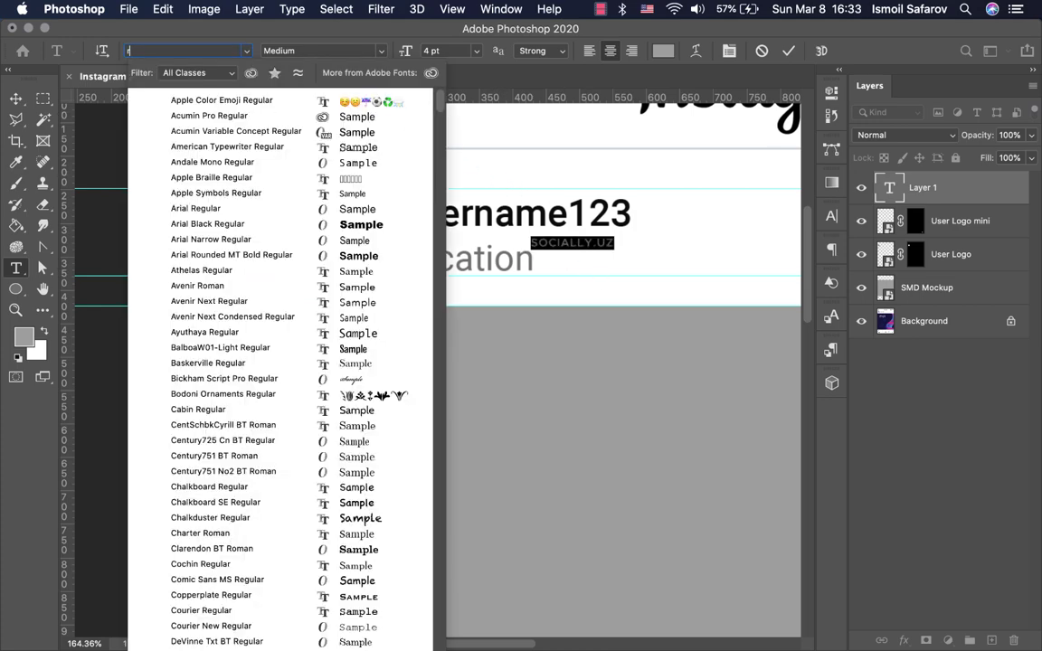
pyautogui.write('oboto')
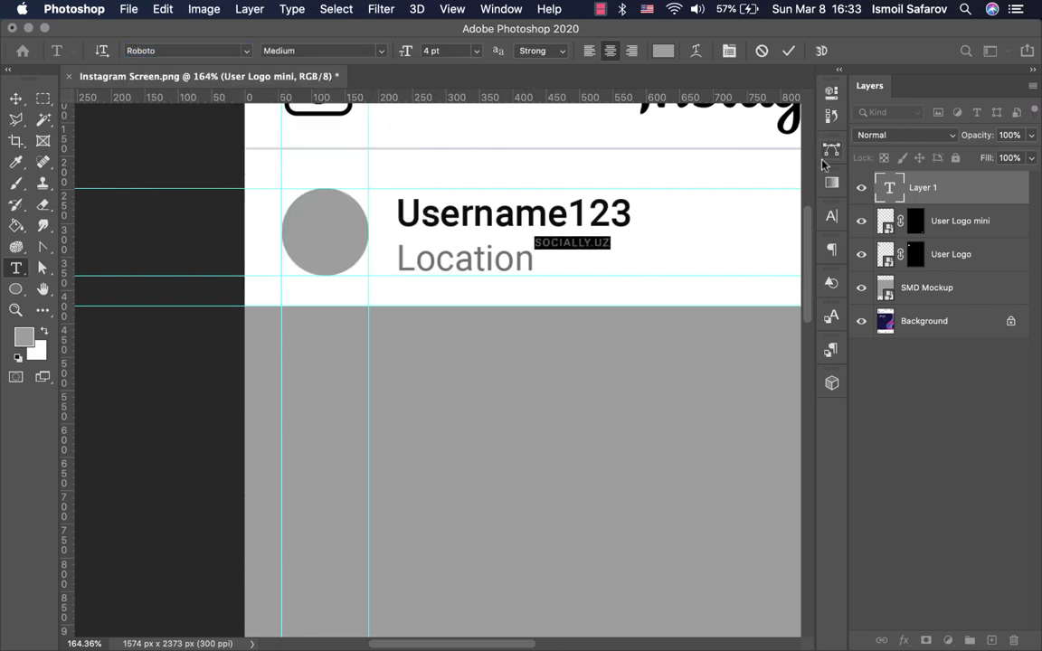
pyautogui.click(829, 222)
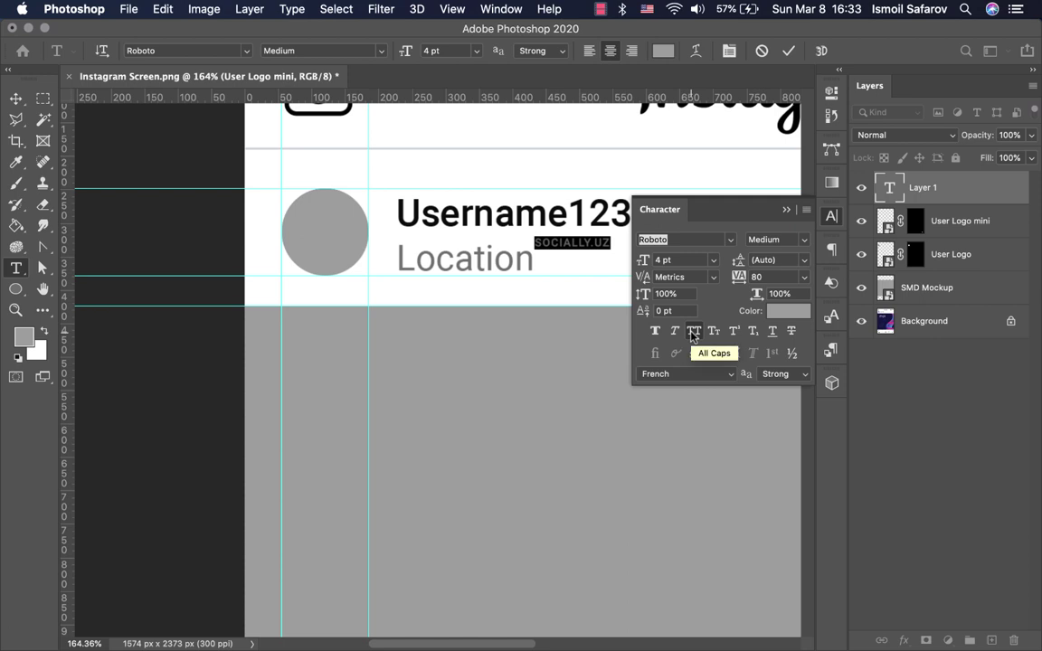
pyautogui.click(693, 331)
pyautogui.click(768, 277)
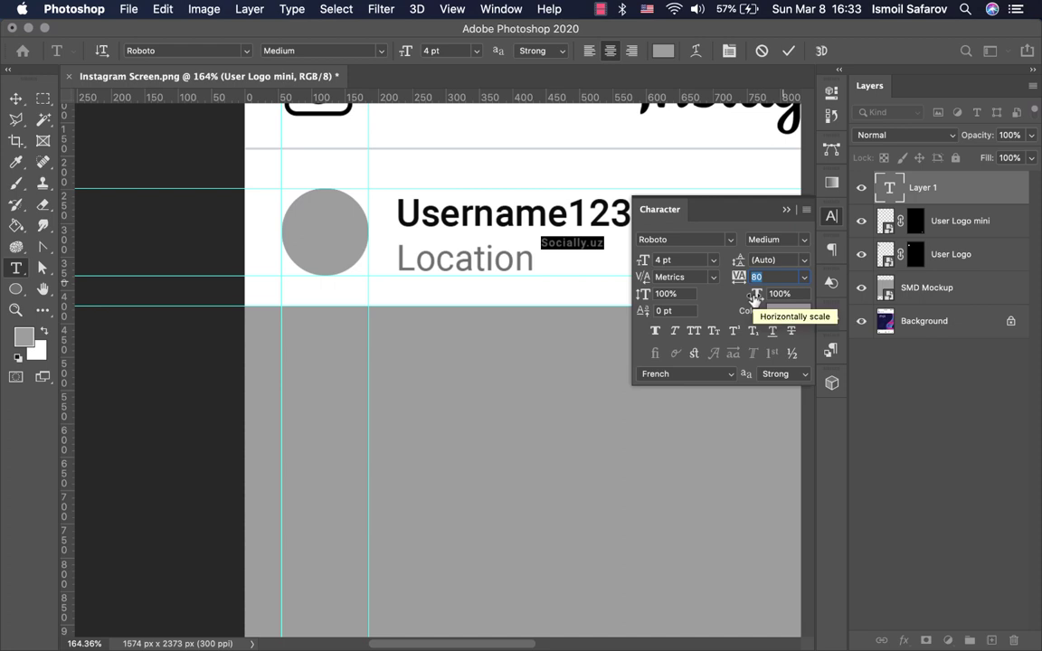
pyautogui.write('0')
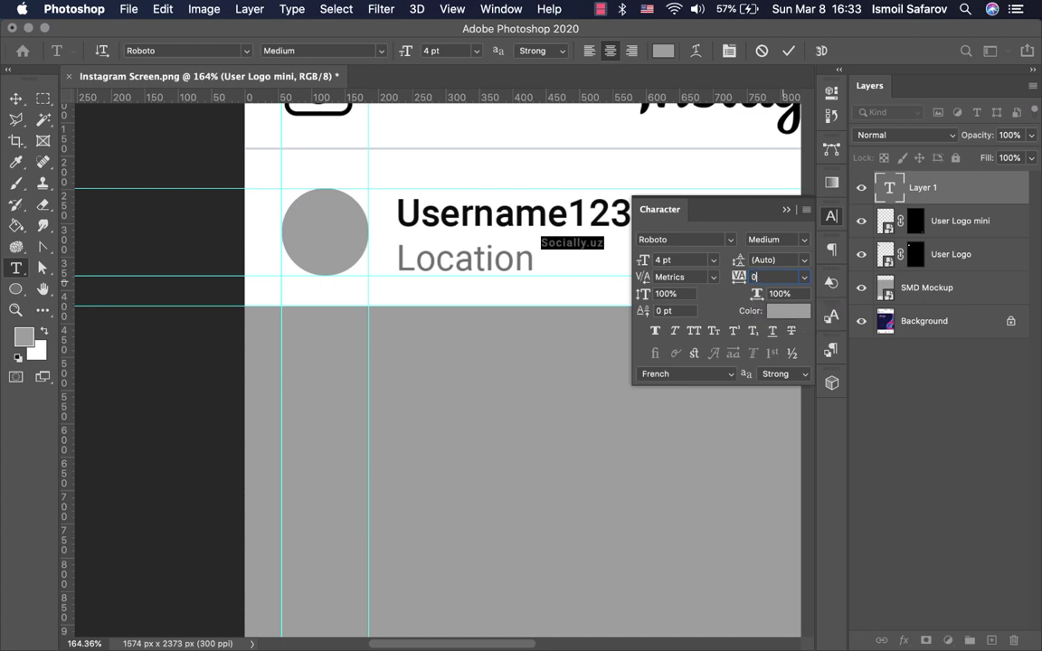
pyautogui.press('Return')
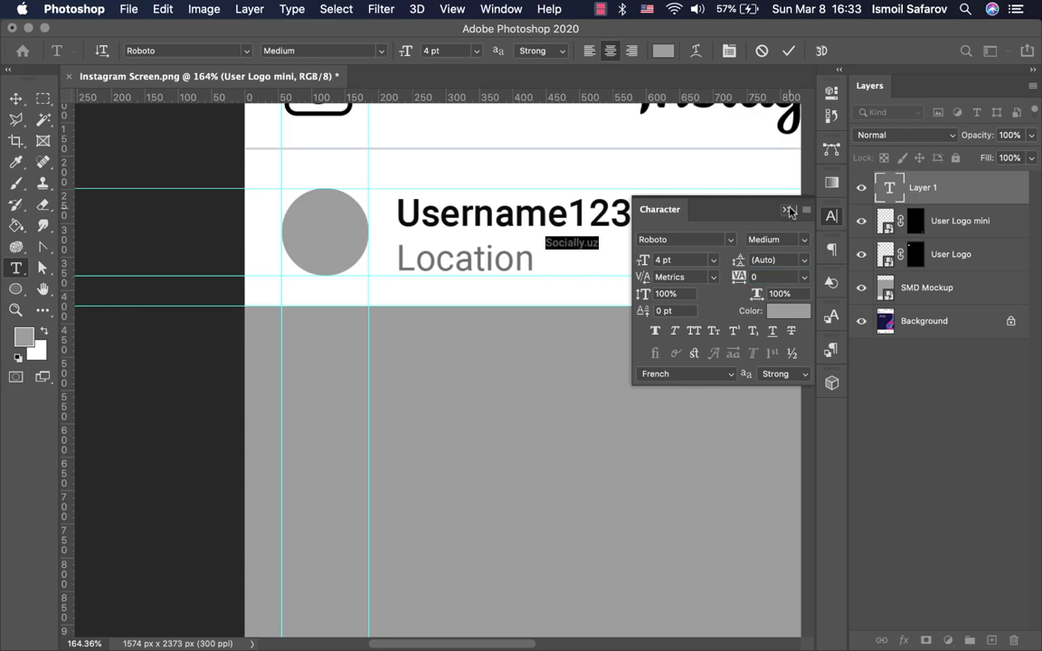
pyautogui.click(786, 210)
# Step: Colour the Socially.uz text black and commit the edit
pyautogui.click(663, 52)
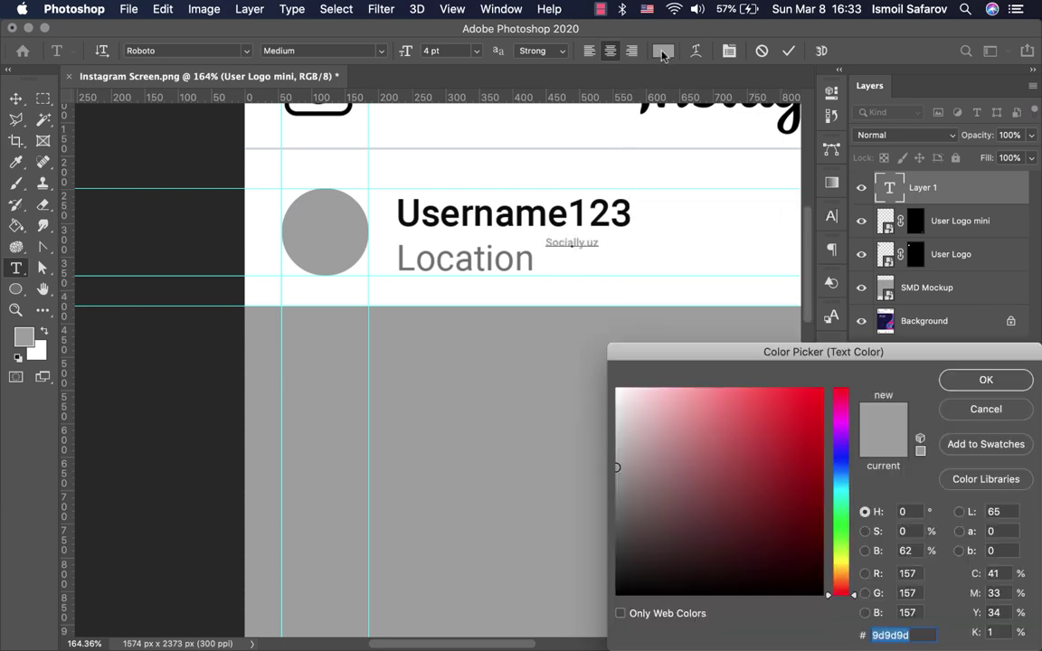
pyautogui.moveTo(617, 443); pyautogui.dragTo(605, 616)
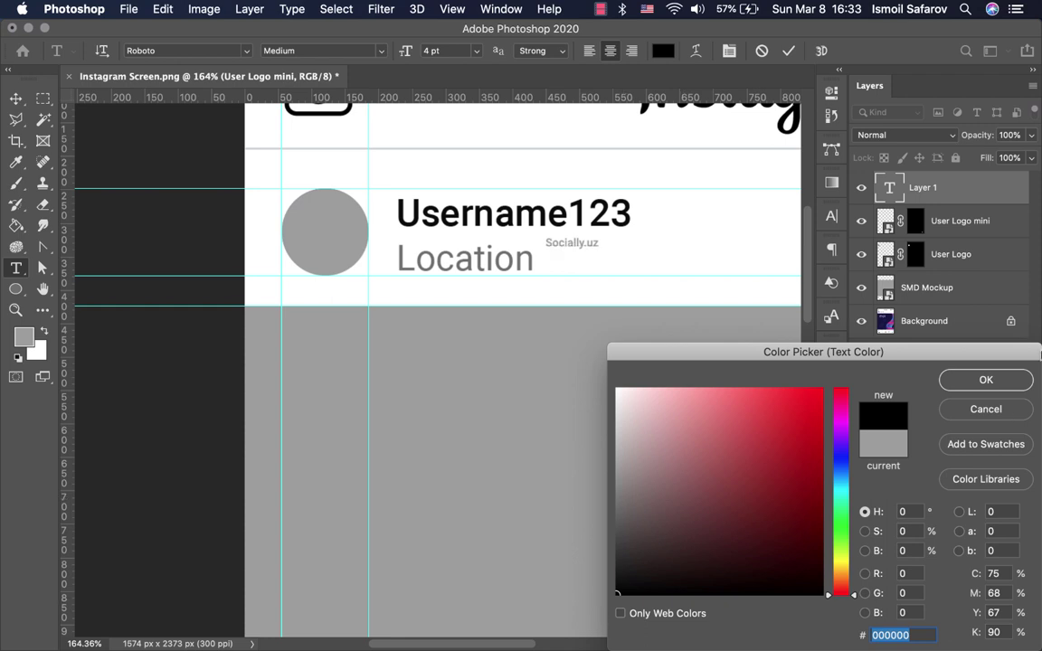
pyautogui.click(959, 384)
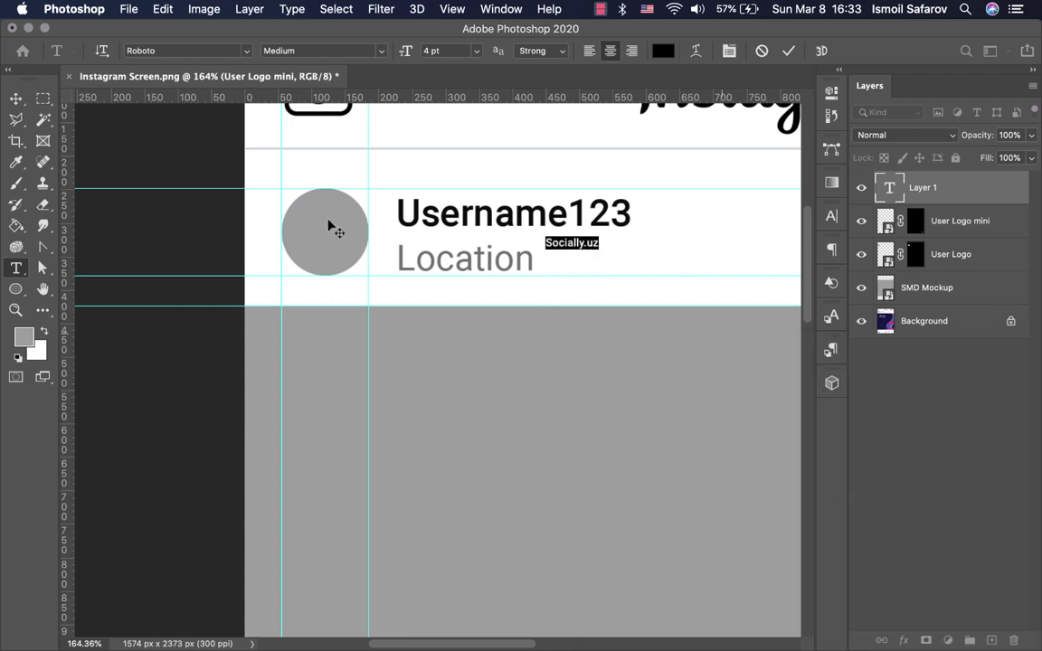
pyautogui.click(15, 98)
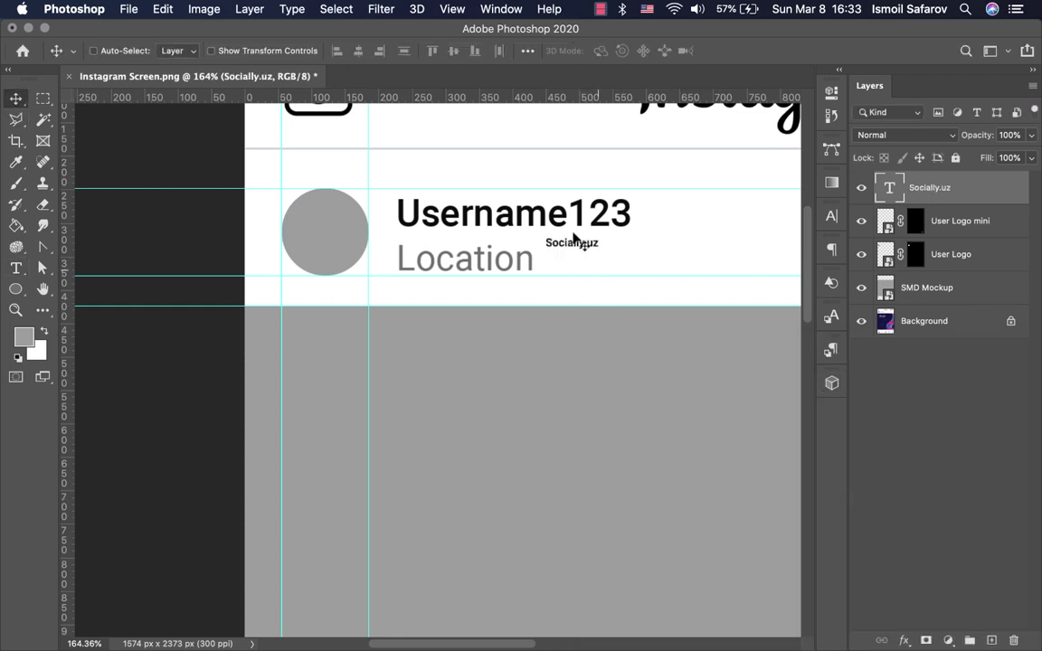
# Step: Scale the Socially.uz text up to roughly triple size with Free Transform
pyautogui.hotkey('ctrl', 't')
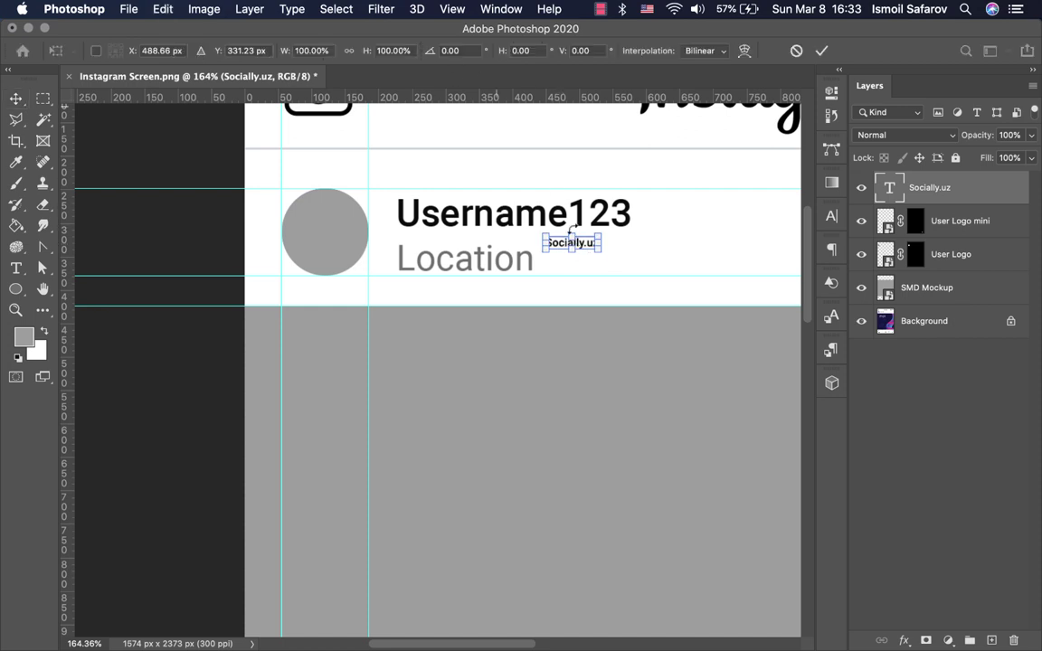
pyautogui.moveTo(545, 235)
pyautogui.mouseDown()
pyautogui.moveTo(449, 211)
pyautogui.moveTo(407, 215)
pyautogui.mouseUp()
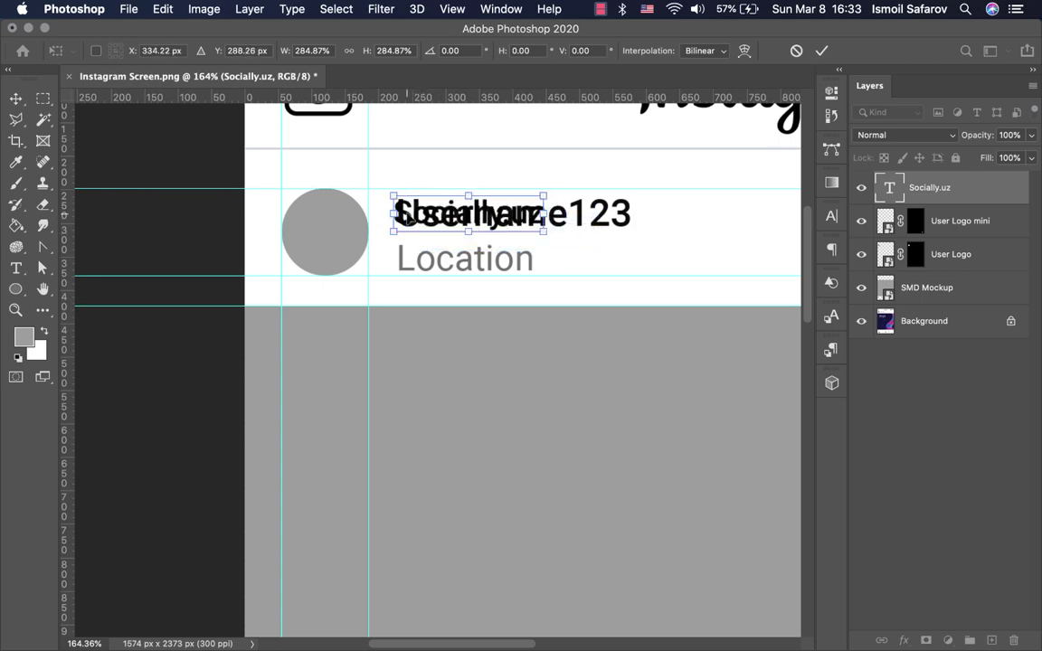
pyautogui.scroll(3, 407, 215)
pyautogui.scroll(-2, 407, 216)
pyautogui.scroll(2, 407, 216)
pyautogui.scroll(4, 407, 216)
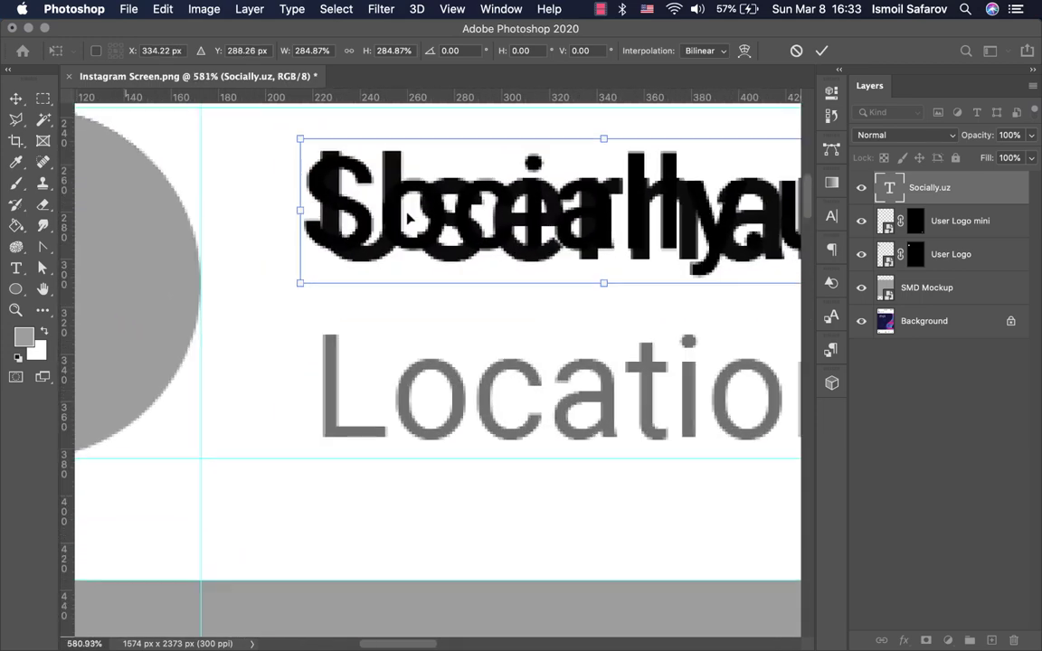
pyautogui.scroll(2, 407, 217)
pyautogui.moveTo(407, 269); pyautogui.dragTo(421, 264)
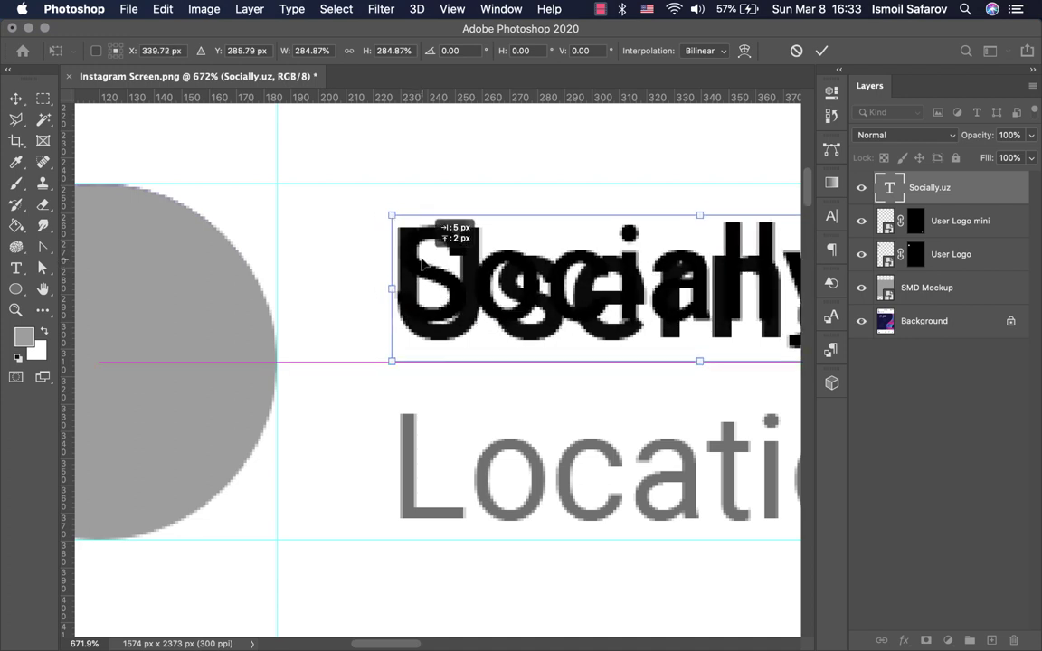
pyautogui.moveTo(421, 264); pyautogui.dragTo(422, 264)
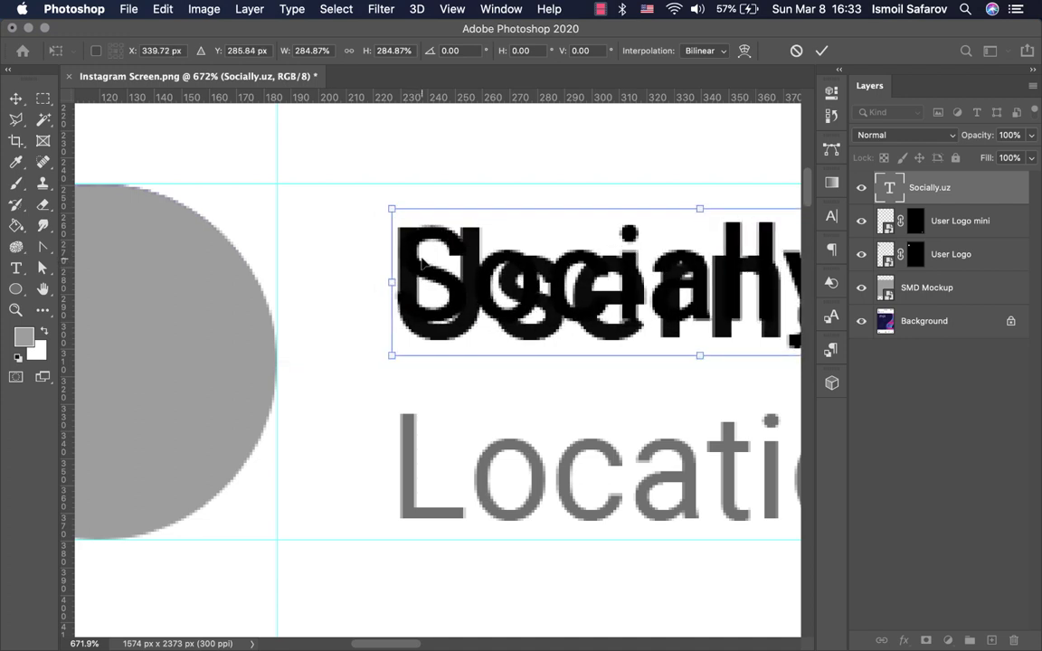
pyautogui.scroll(-3, 421, 262)
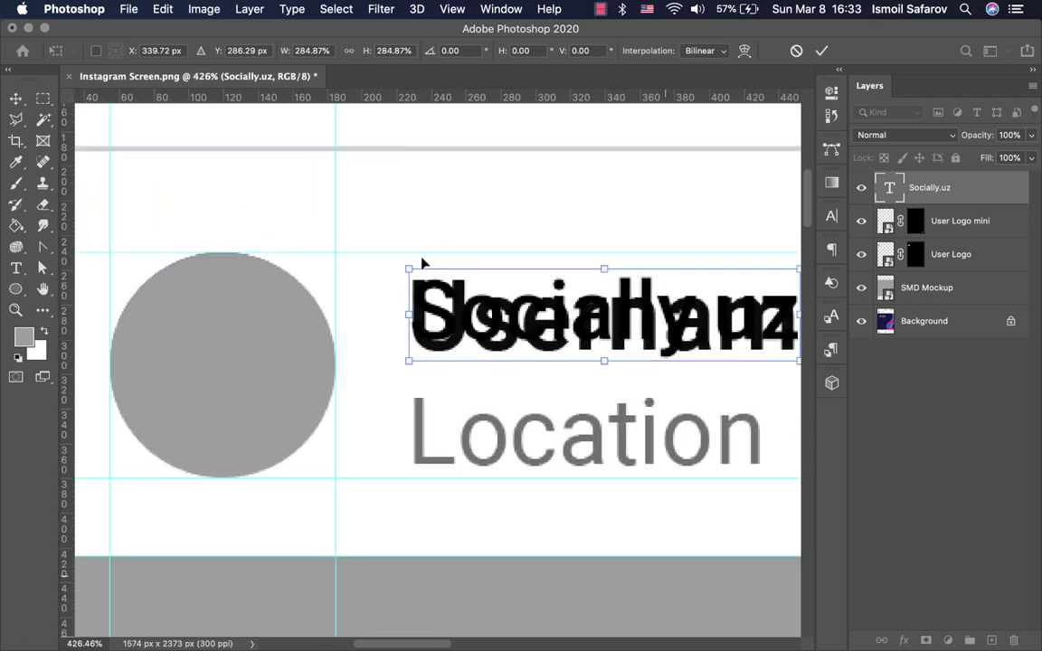
pyautogui.moveTo(605, 407); pyautogui.dragTo(636, 420)
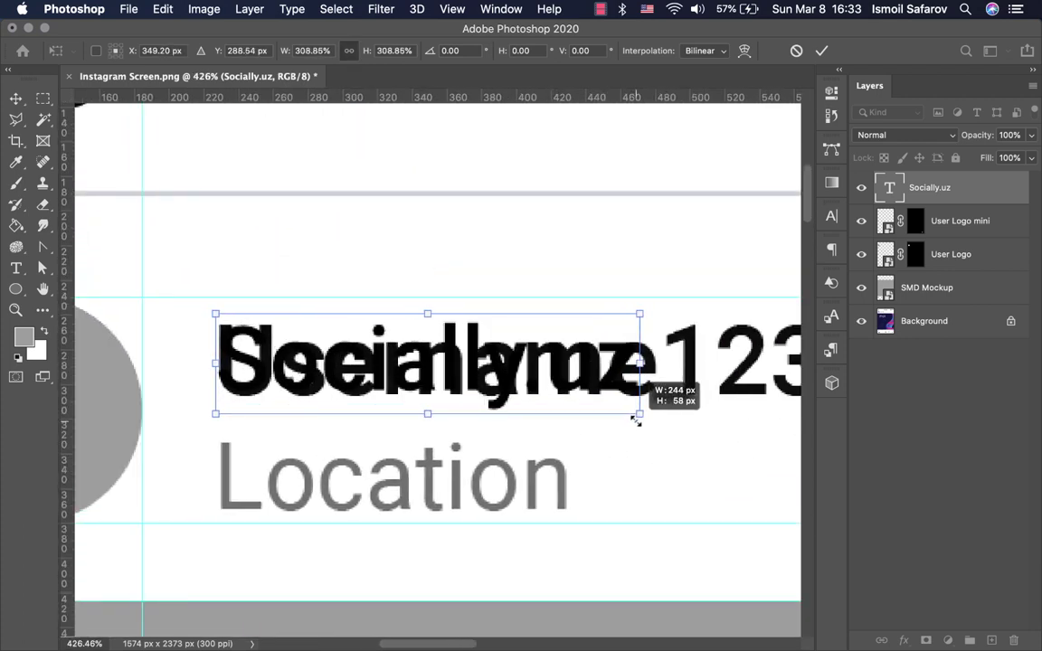
pyautogui.moveTo(636, 420); pyautogui.dragTo(648, 428)
pyautogui.press('Return')
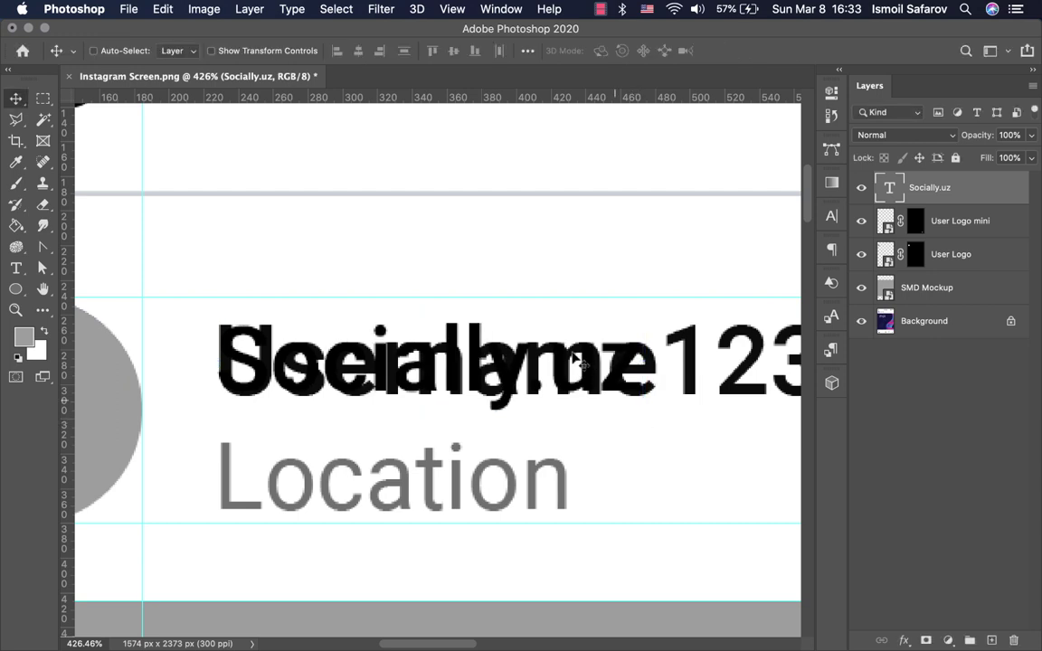
# Step: Set Socially.uz to 14 pt and move it onto the Username123 line
pyautogui.doubleClick(555, 324)
pyautogui.click(459, 49)
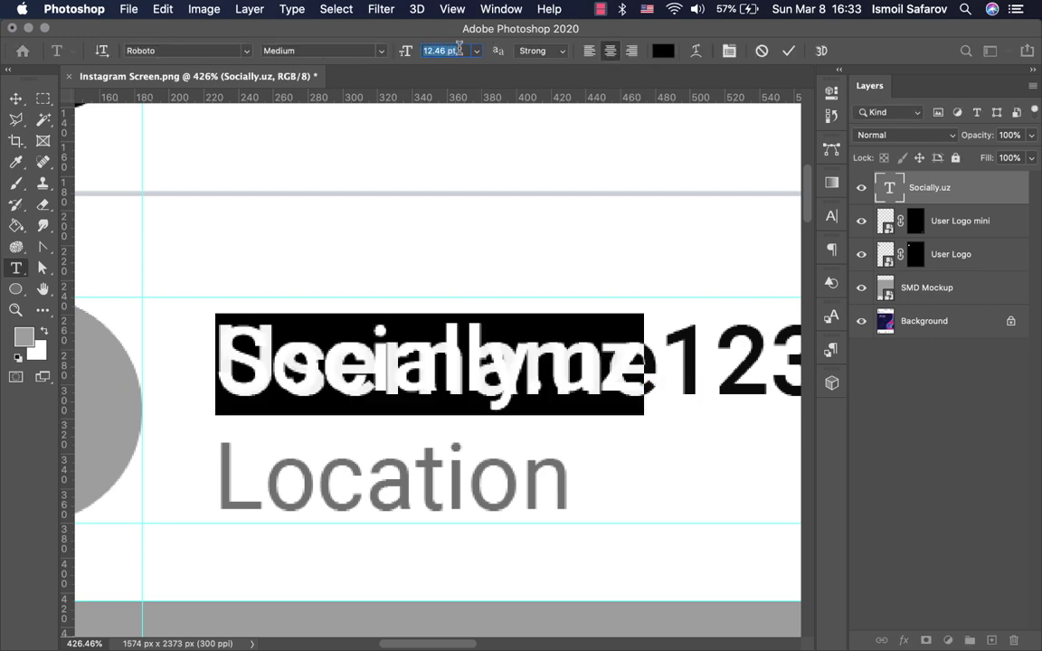
pyautogui.write('12')
pyautogui.press('Return')
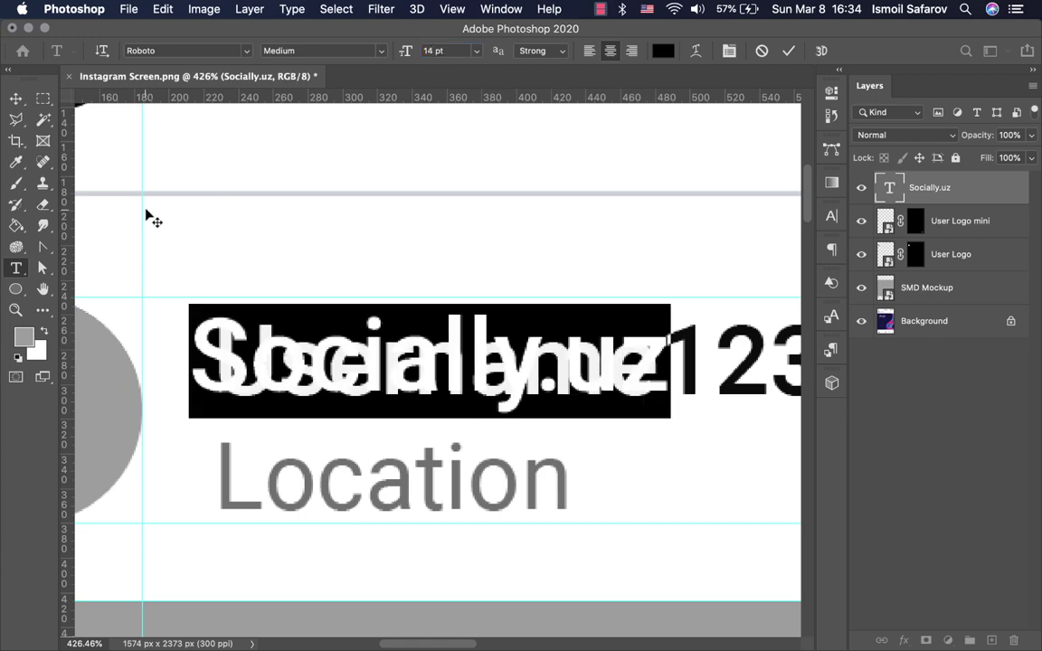
pyautogui.click(16, 97)
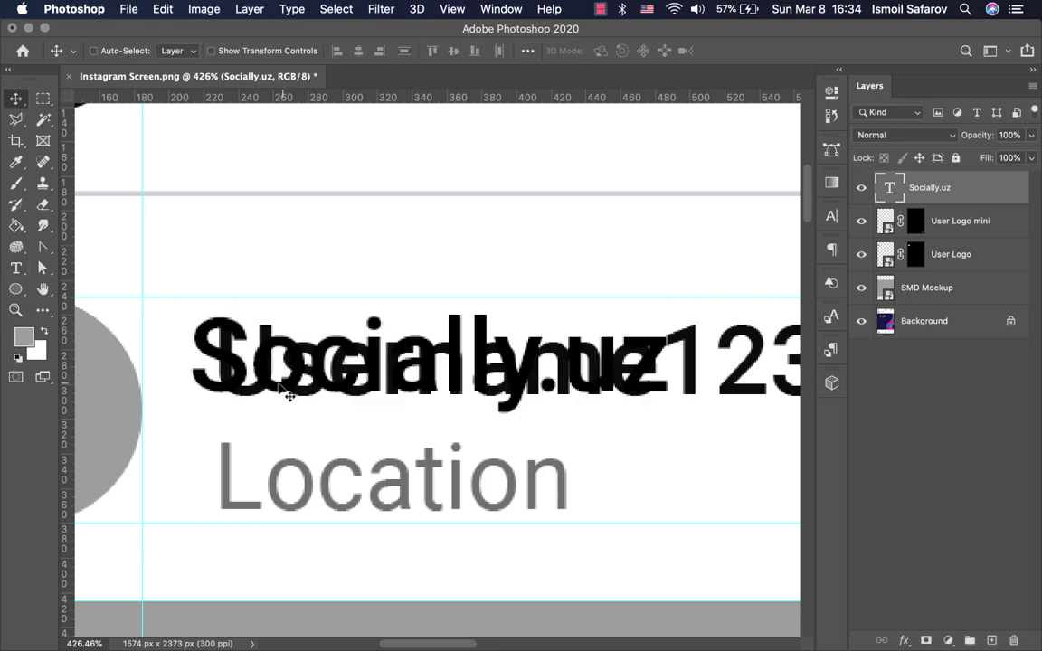
pyautogui.moveTo(287, 395); pyautogui.dragTo(242, 380)
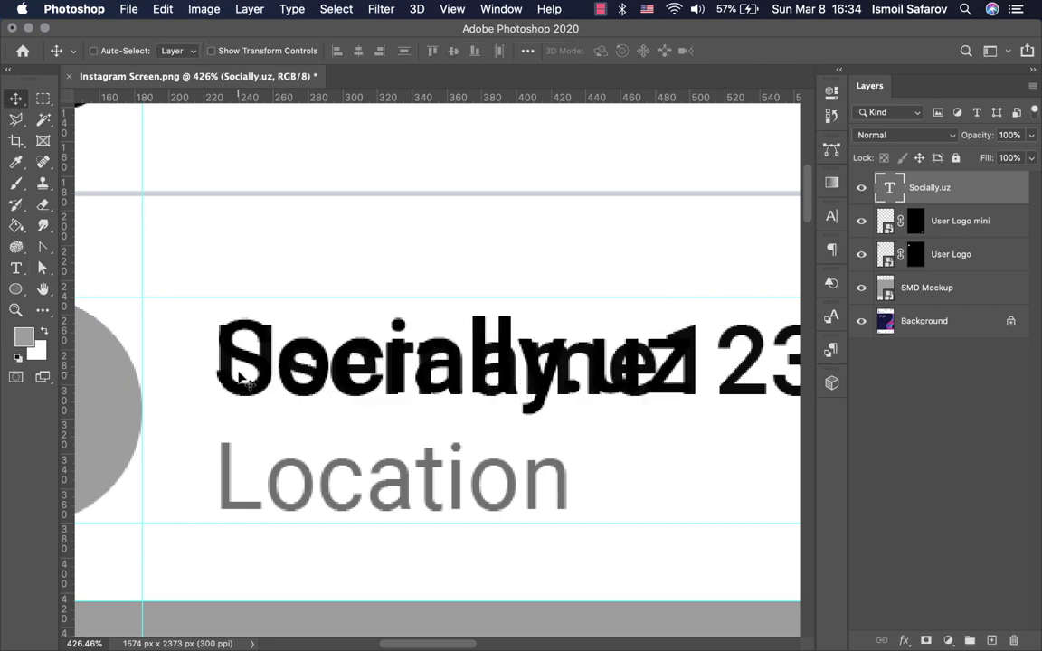
pyautogui.scroll(-3, 240, 376)
pyautogui.scroll(2, 241, 377)
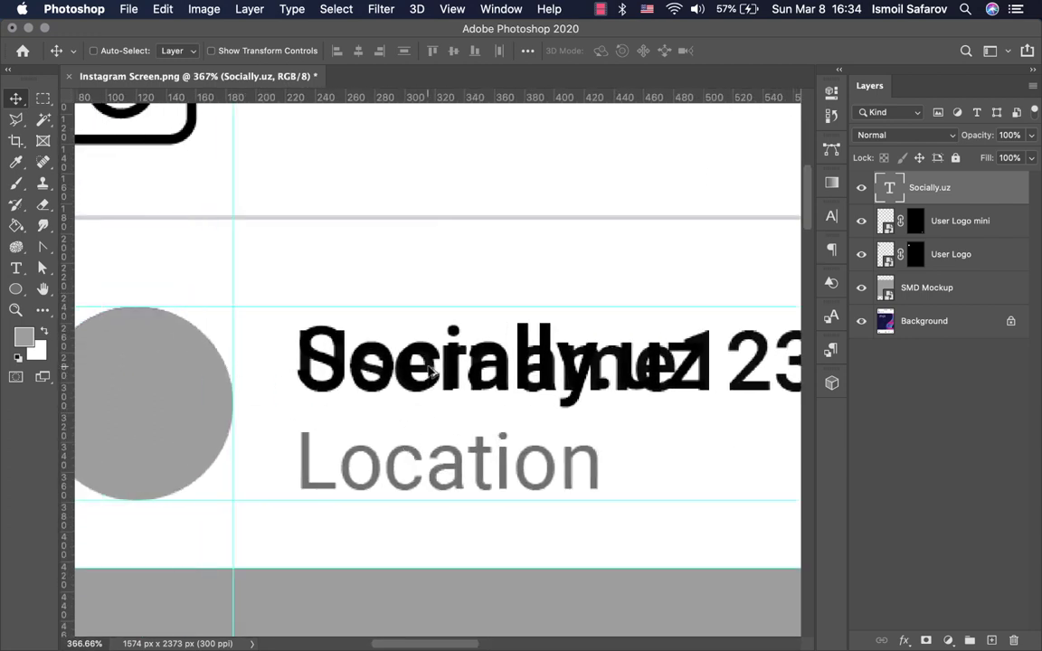
# Step: Duplicate the text below as 'Tashkent' in Regular weight at 12 pt
pyautogui.moveTo(430, 371); pyautogui.dragTo(425, 524)
pyautogui.doubleClick(422, 525)
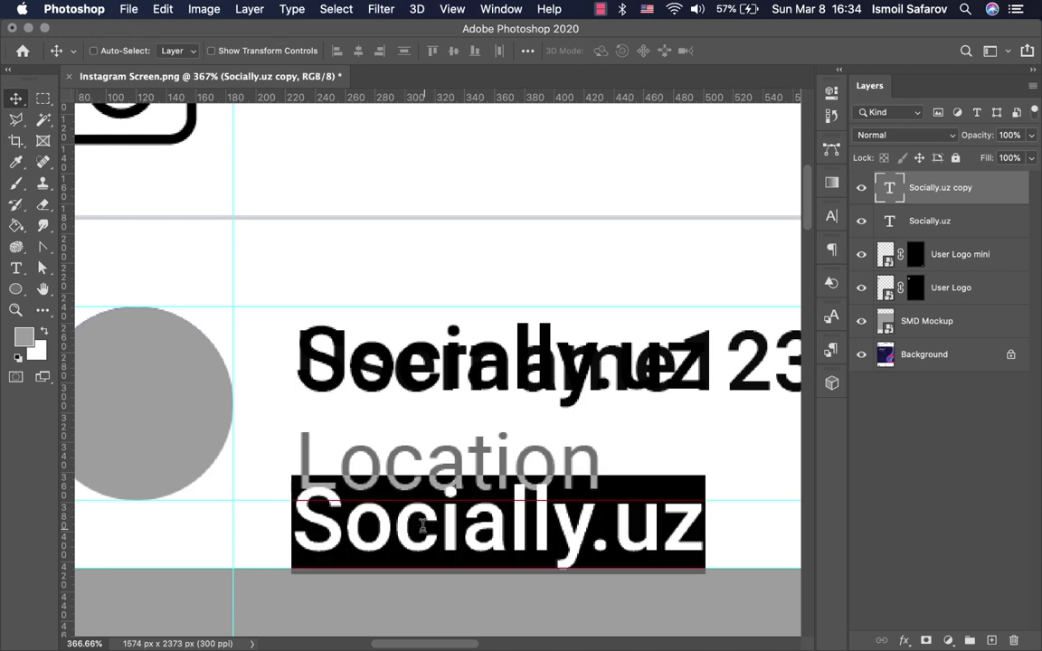
pyautogui.write('Tas')
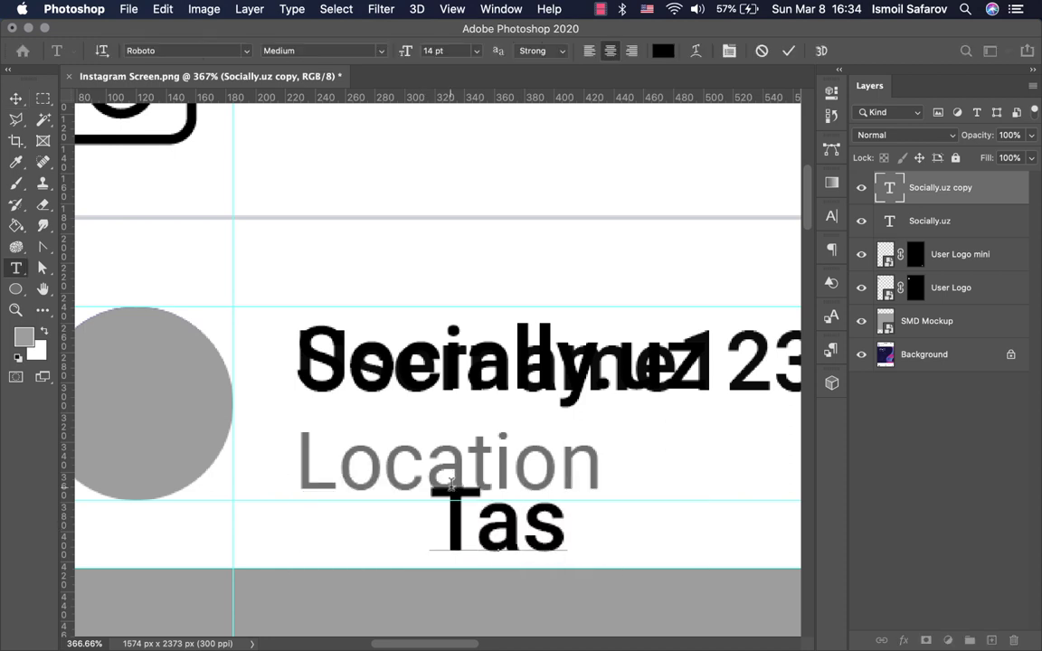
pyautogui.write('hkent')
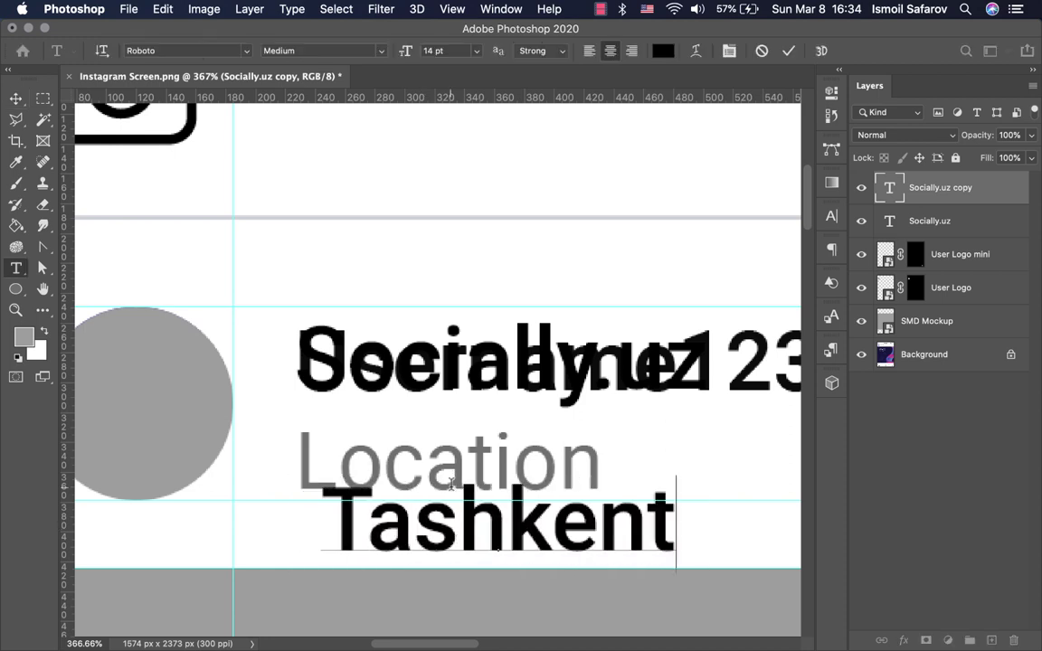
pyautogui.press('super+a')
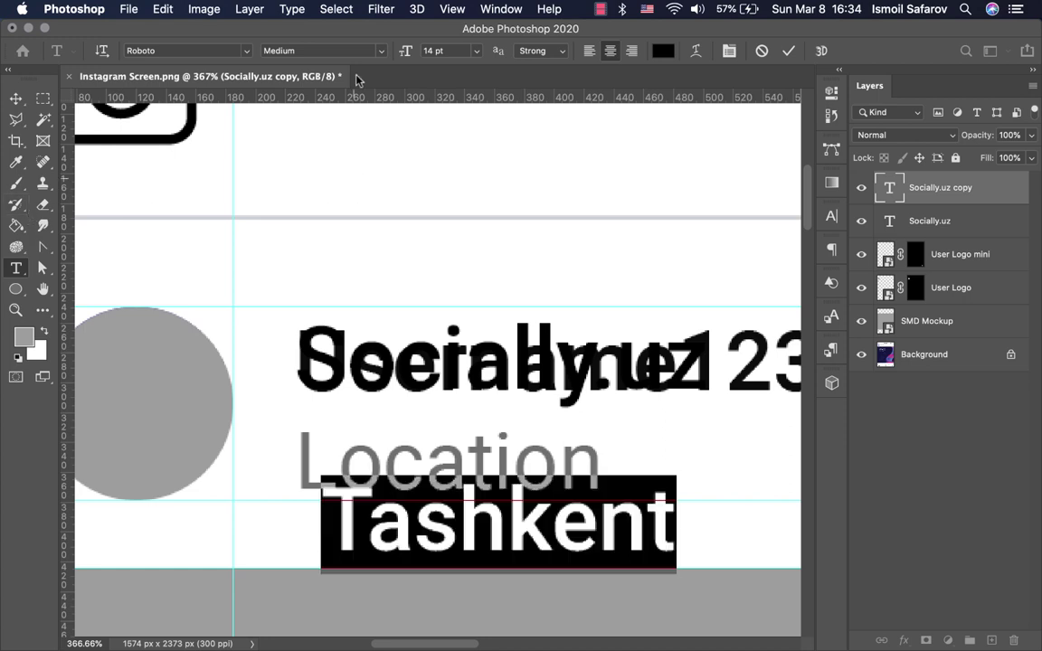
pyautogui.click(320, 52)
pyautogui.click(191, 49)
pyautogui.click(345, 50)
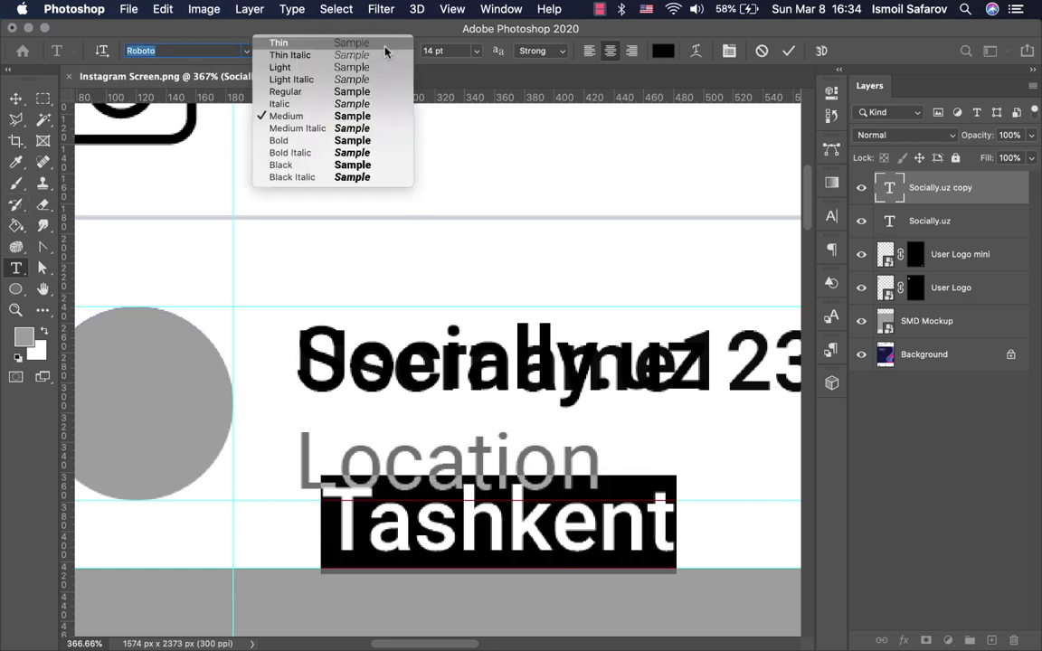
pyautogui.click(367, 93)
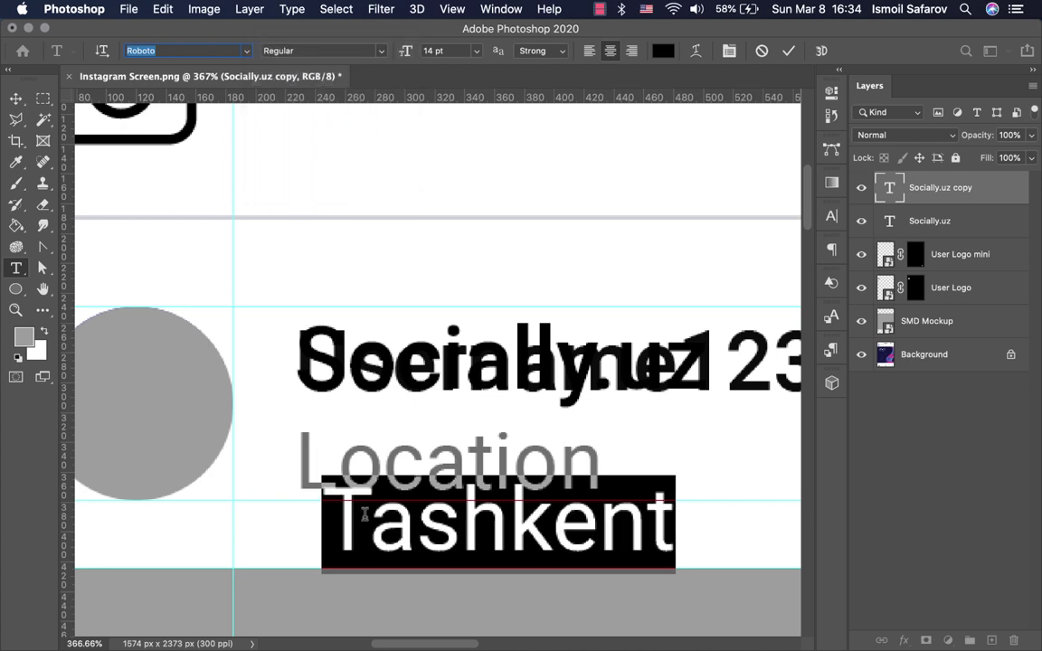
pyautogui.click(442, 52)
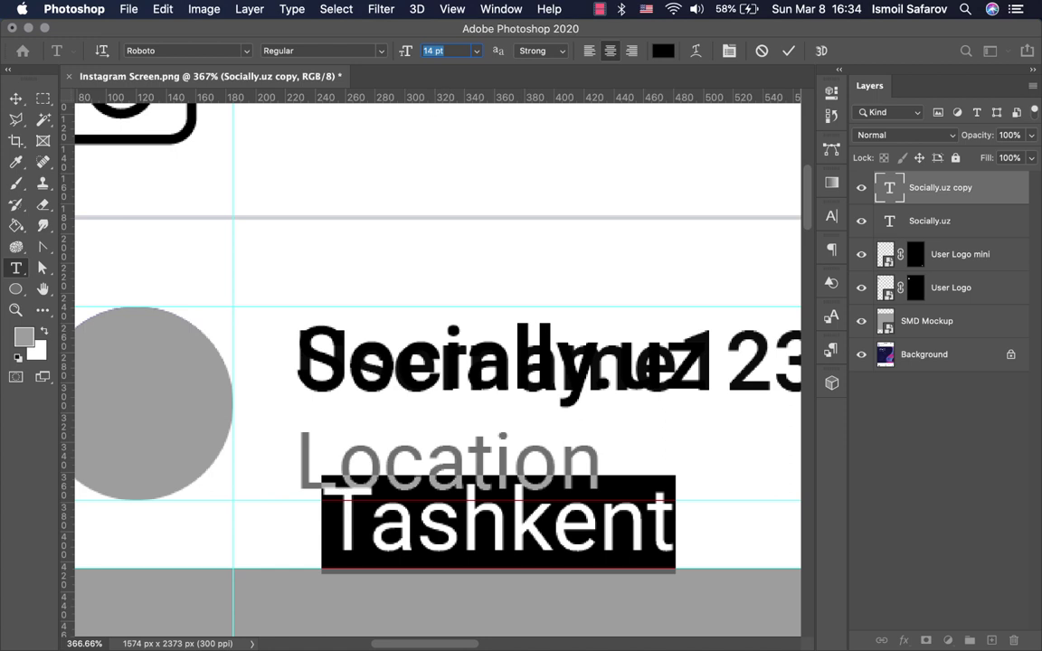
pyautogui.write('12')
pyautogui.press('Return')
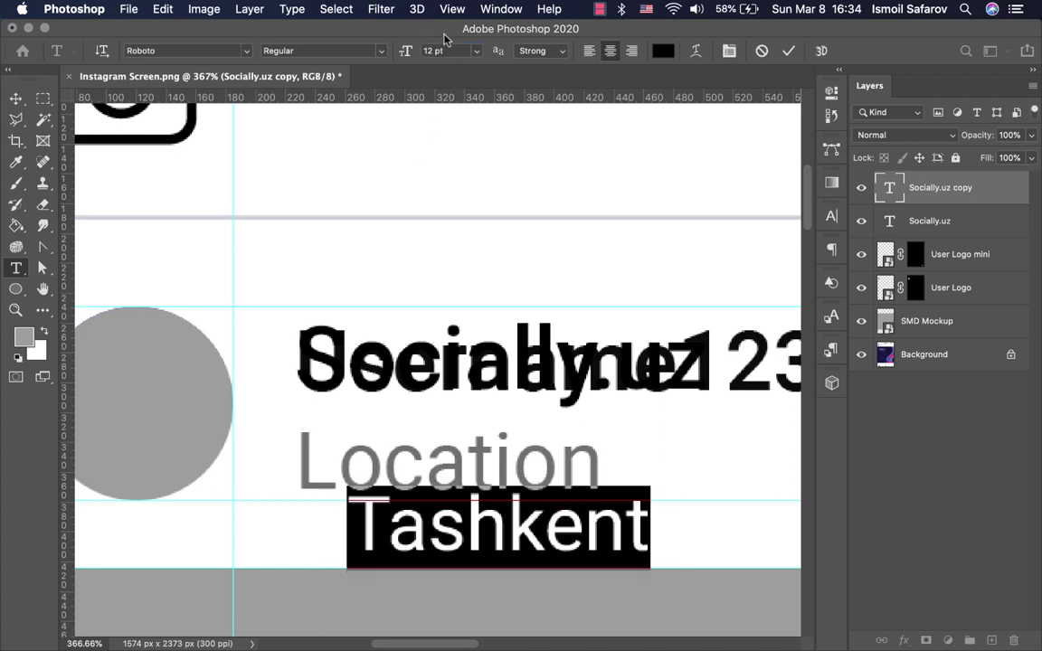
pyautogui.click(15, 100)
# Step: Move Tashkent onto the Location line and colour it the Location grey #707070
pyautogui.moveTo(525, 544)
pyautogui.mouseDown()
pyautogui.moveTo(504, 473)
pyautogui.moveTo(511, 482)
pyautogui.mouseUp()
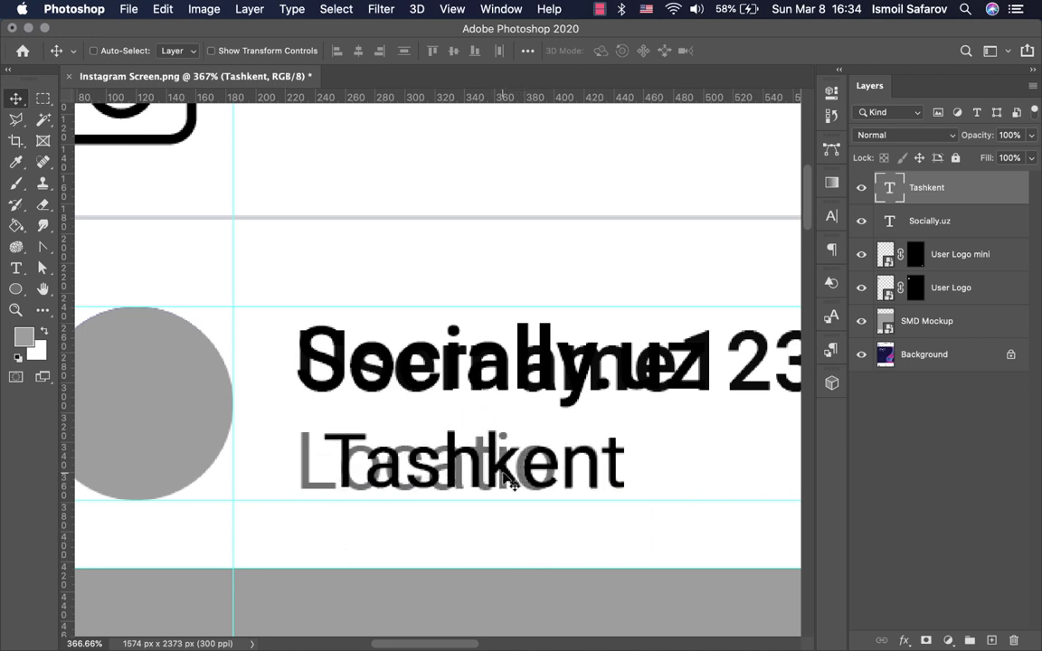
pyautogui.doubleClick(503, 471)
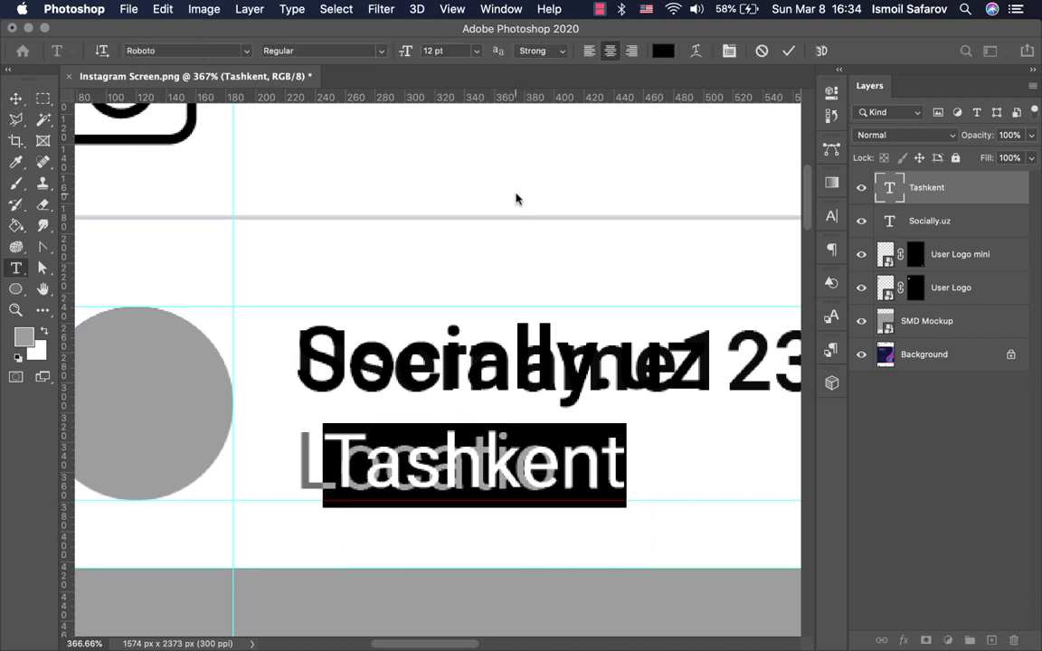
pyautogui.click(663, 51)
pyautogui.click(617, 467)
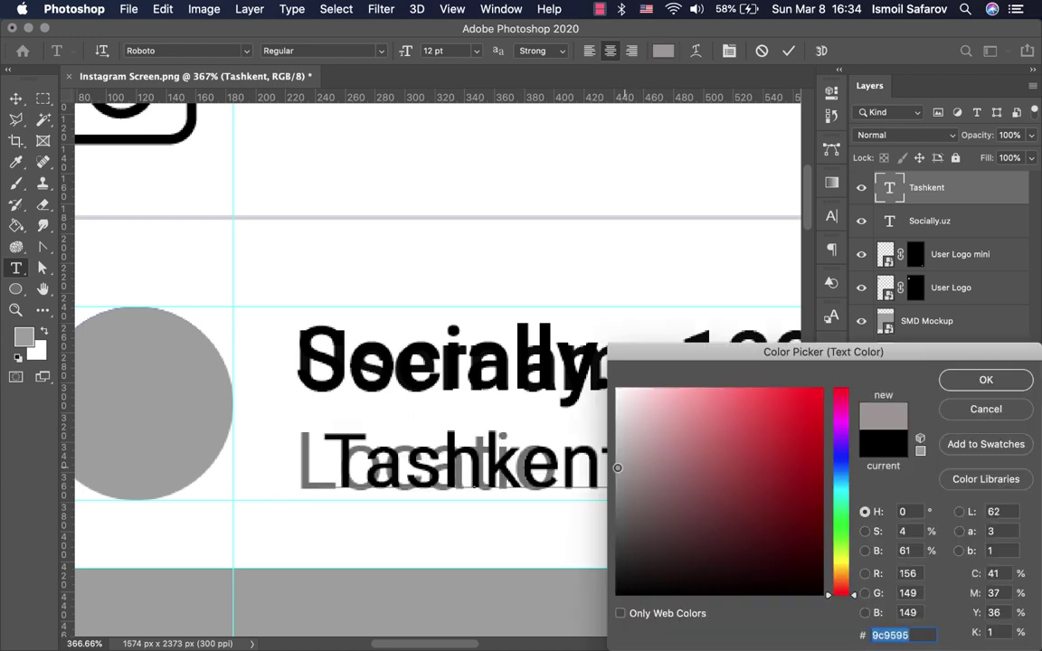
pyautogui.click(305, 462)
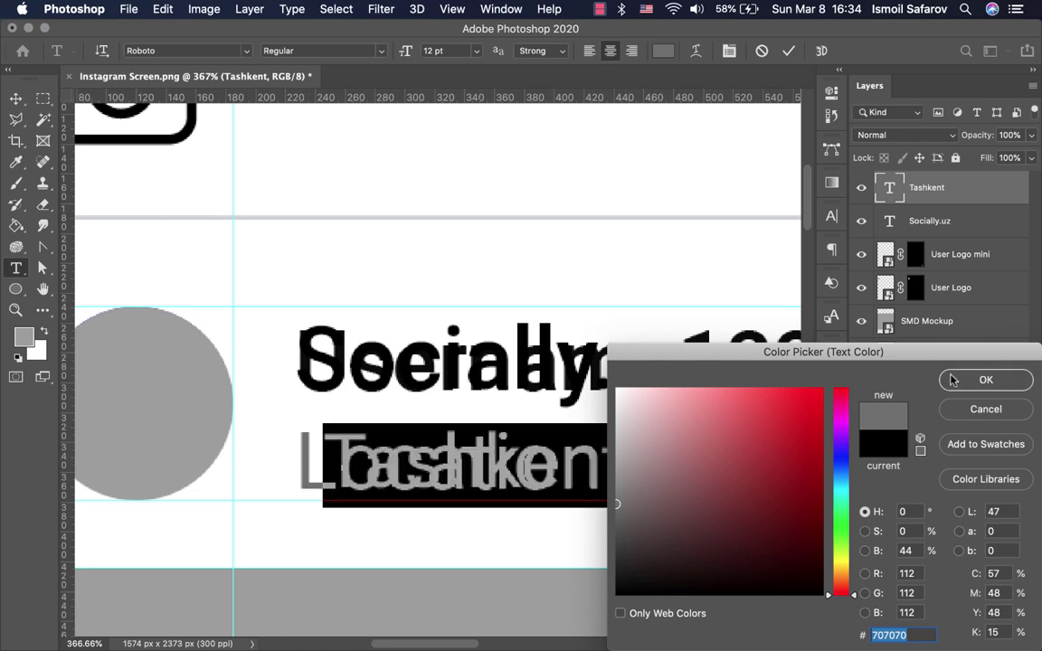
pyautogui.click(985, 380)
pyautogui.click(15, 98)
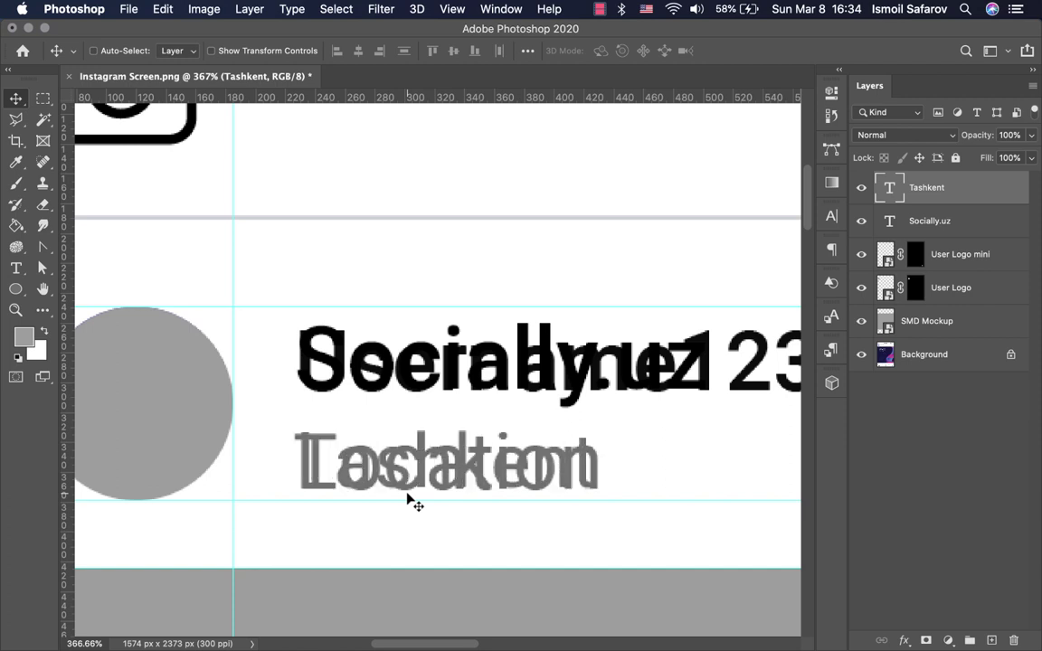
pyautogui.keyDown('shift'); pyautogui.click(927, 223); pyautogui.keyUp('shift')
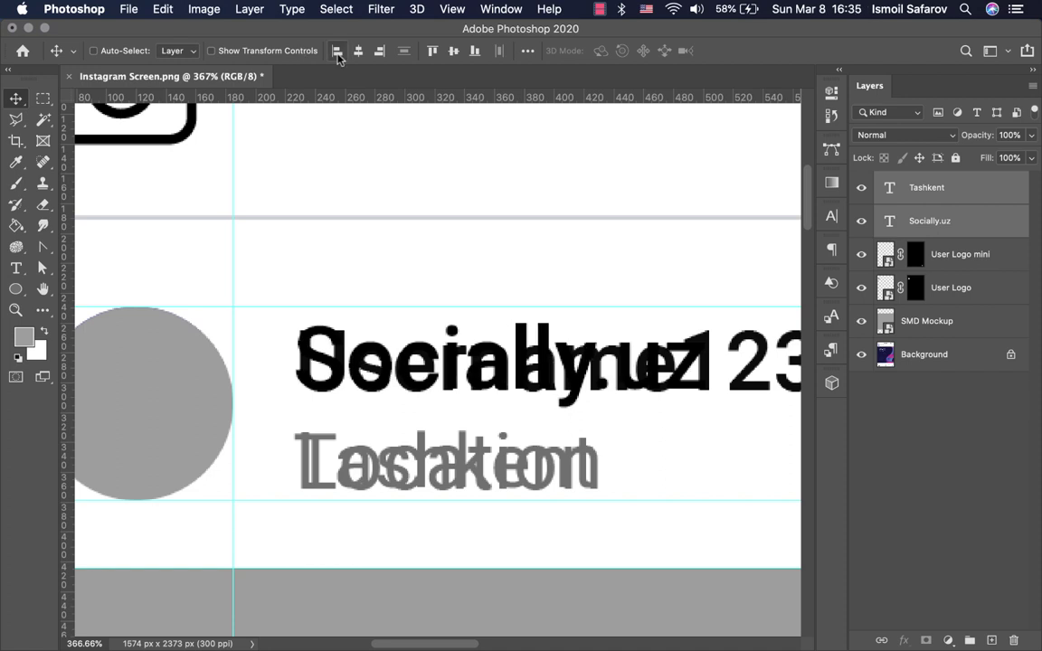
pyautogui.scroll(-3, 311, 268)
pyautogui.scroll(-2, 312, 268)
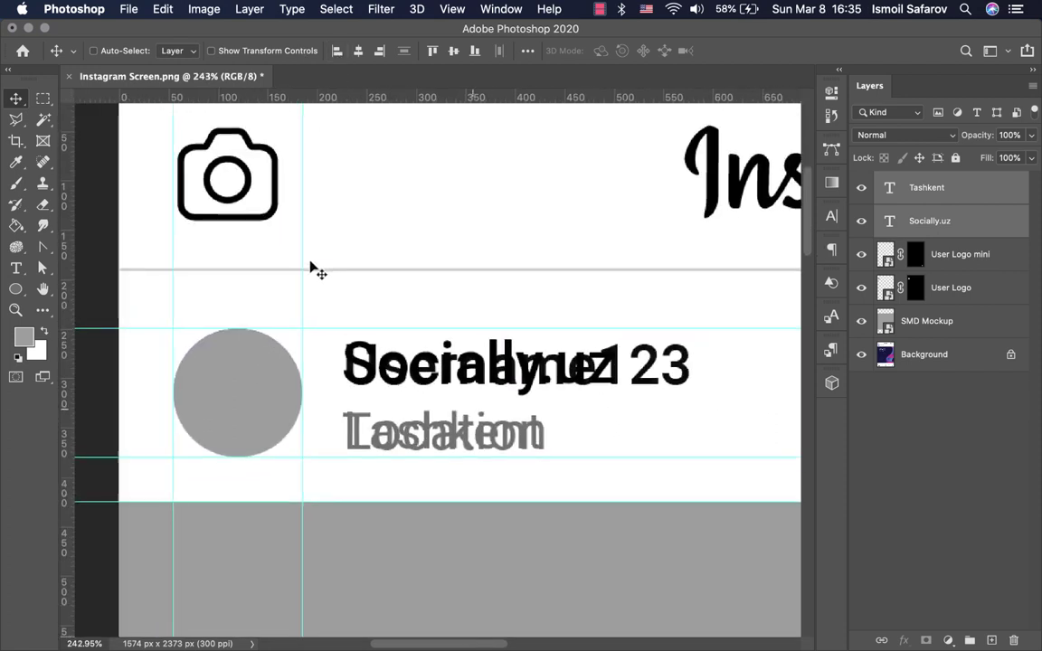
pyautogui.scroll(2, 311, 269)
pyautogui.scroll(-4, 489, 407)
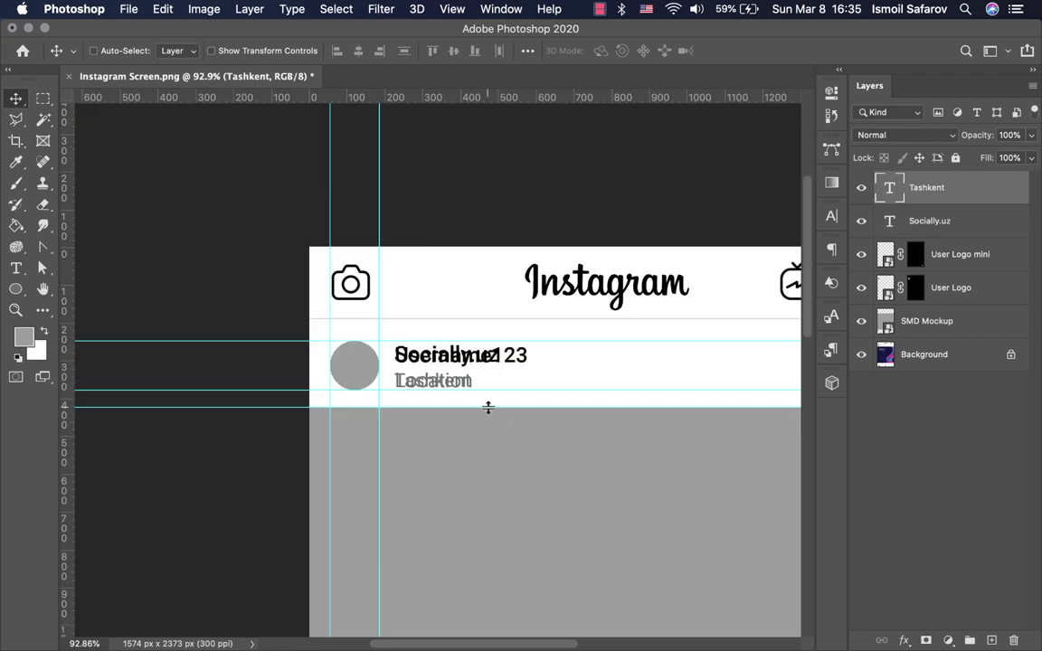
pyautogui.scroll(1, 488, 408)
pyautogui.scroll(1, 489, 408)
pyautogui.scroll(1, 488, 408)
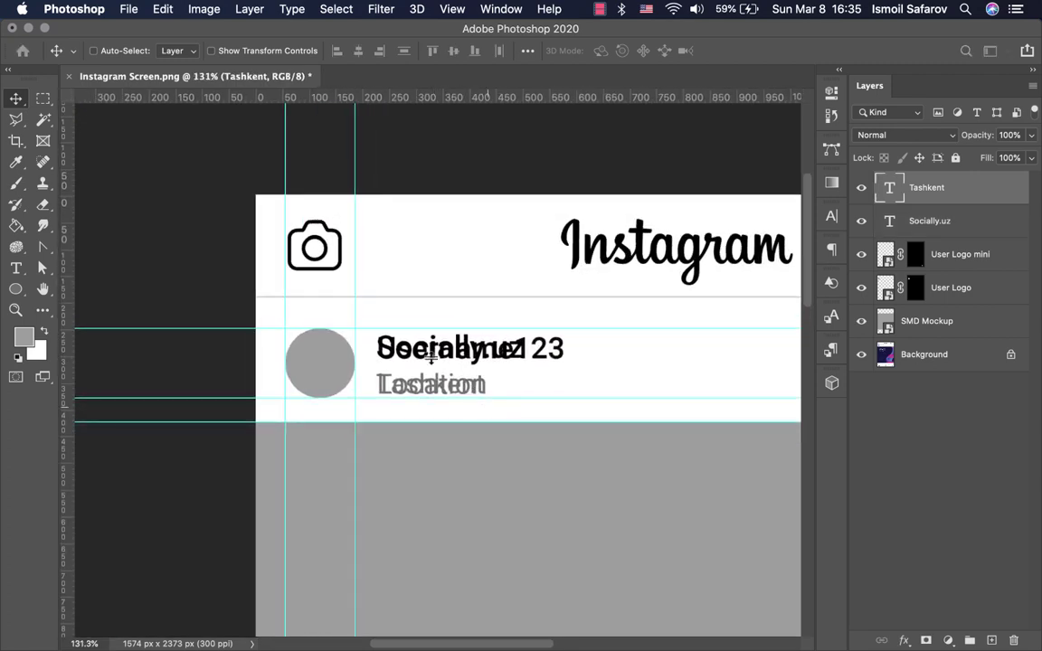
pyautogui.scroll(-3, 443, 375)
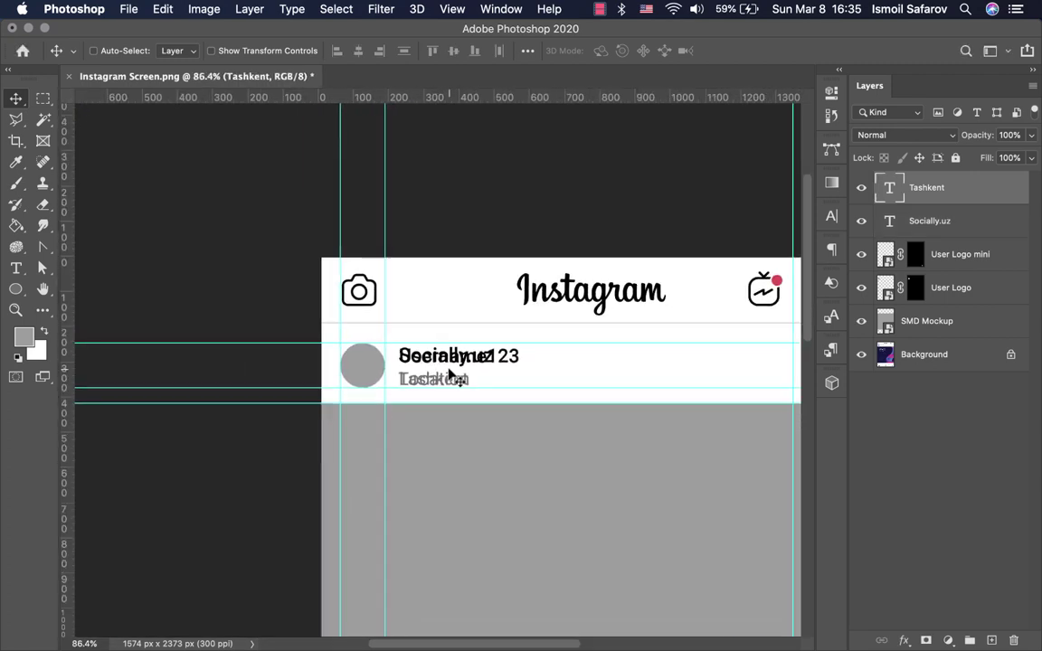
pyautogui.scroll(-2, 450, 373)
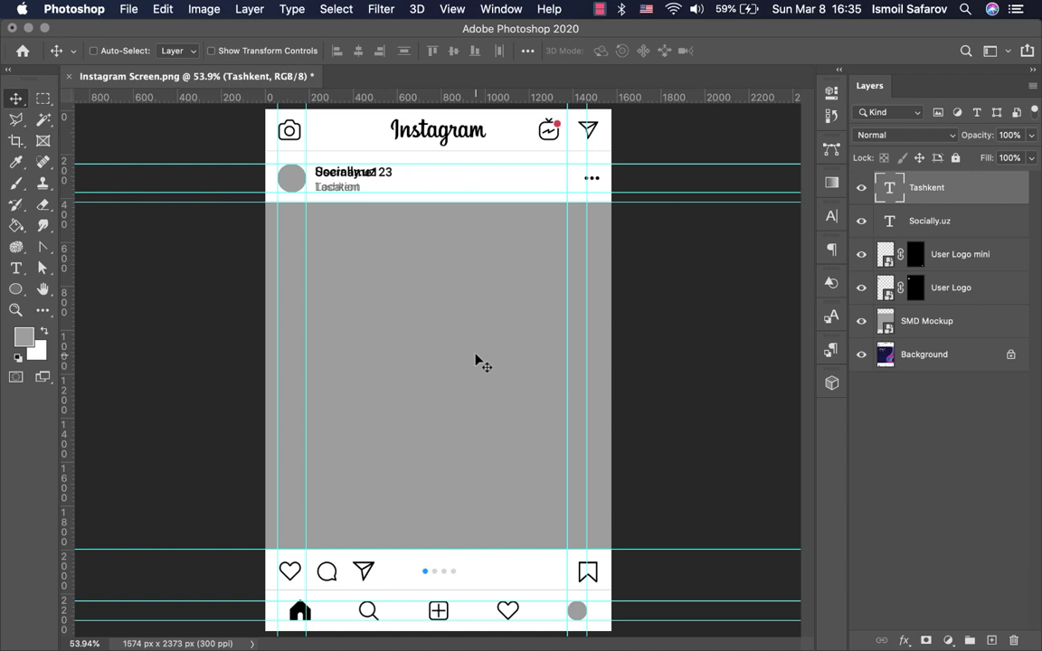
pyautogui.scroll(2, 228, 140)
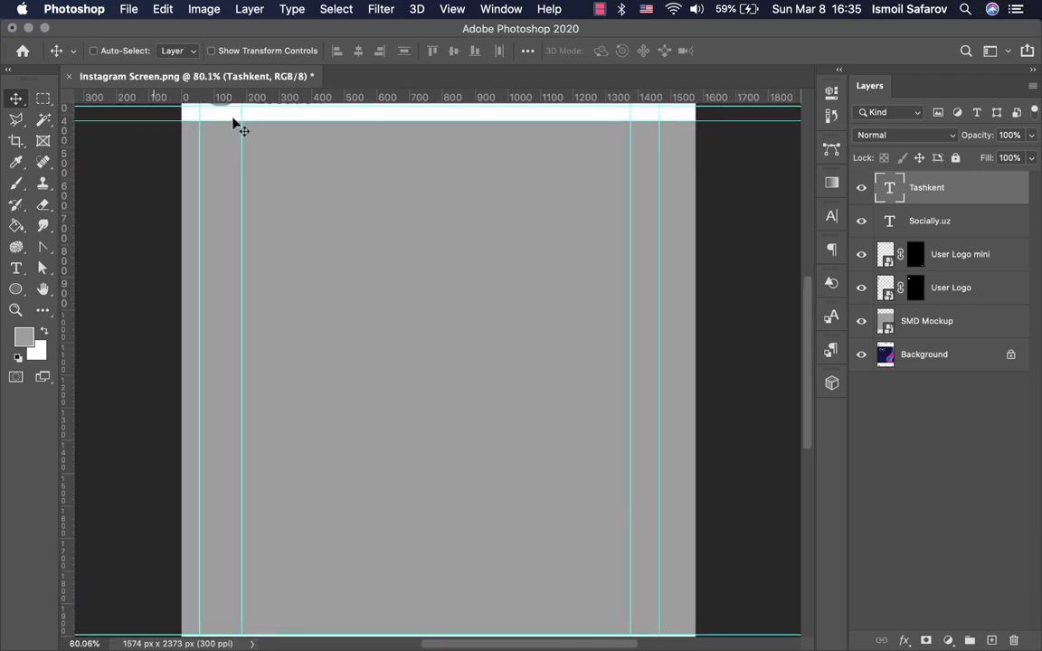
# Step: Select the Background layer and hide the logo and name layers above it
pyautogui.click(930, 362)
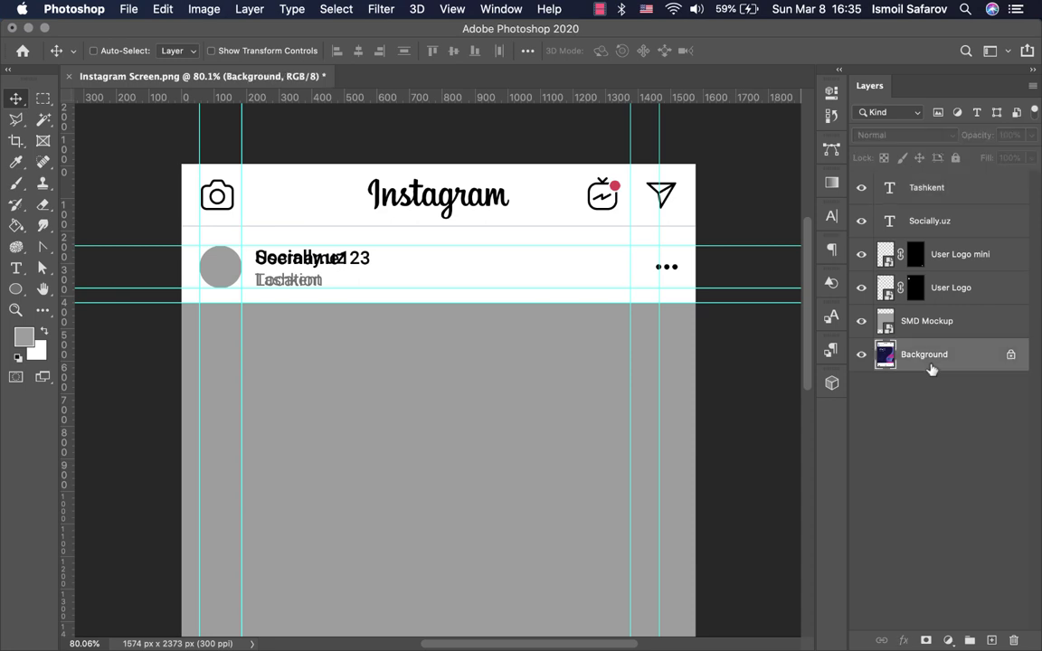
pyautogui.moveTo(859, 327); pyautogui.dragTo(862, 238)
pyautogui.scroll(-3, 611, 325)
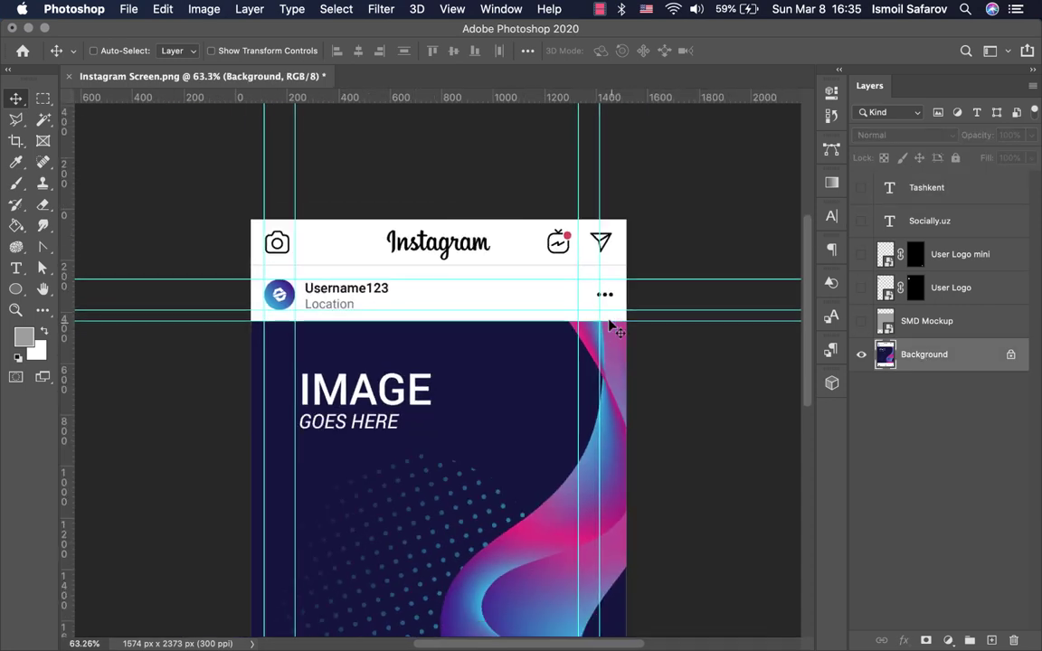
# Step: Marquee-select the logo, Username123 and Location row and set white as foreground
pyautogui.click(42, 106)
pyautogui.scroll(2, 169, 238)
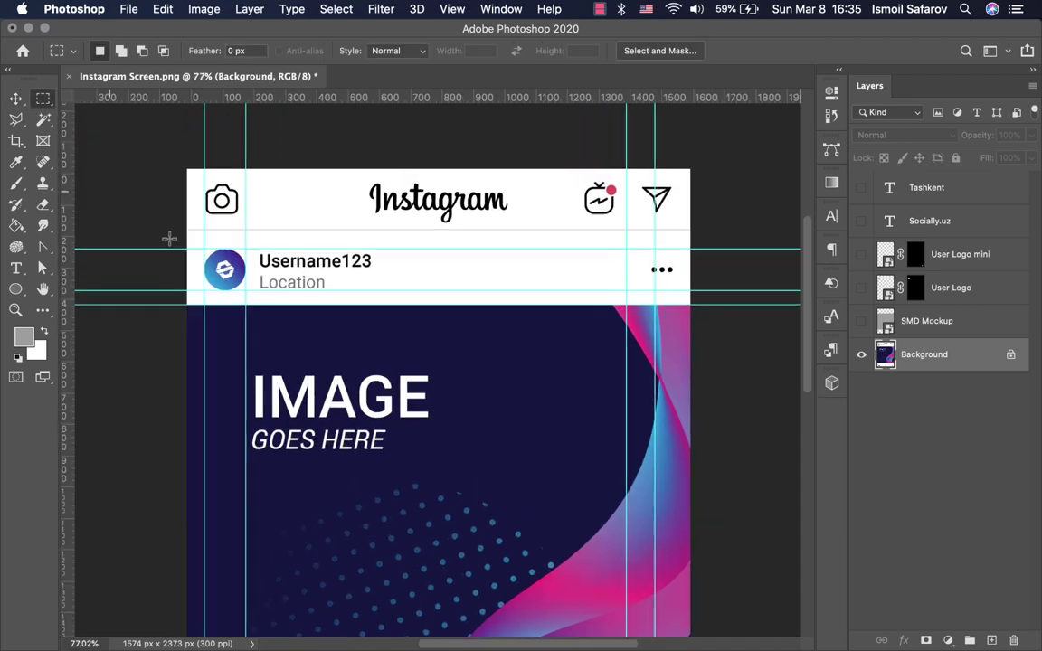
pyautogui.scroll(2, 169, 238)
pyautogui.moveTo(303, 270); pyautogui.dragTo(537, 340)
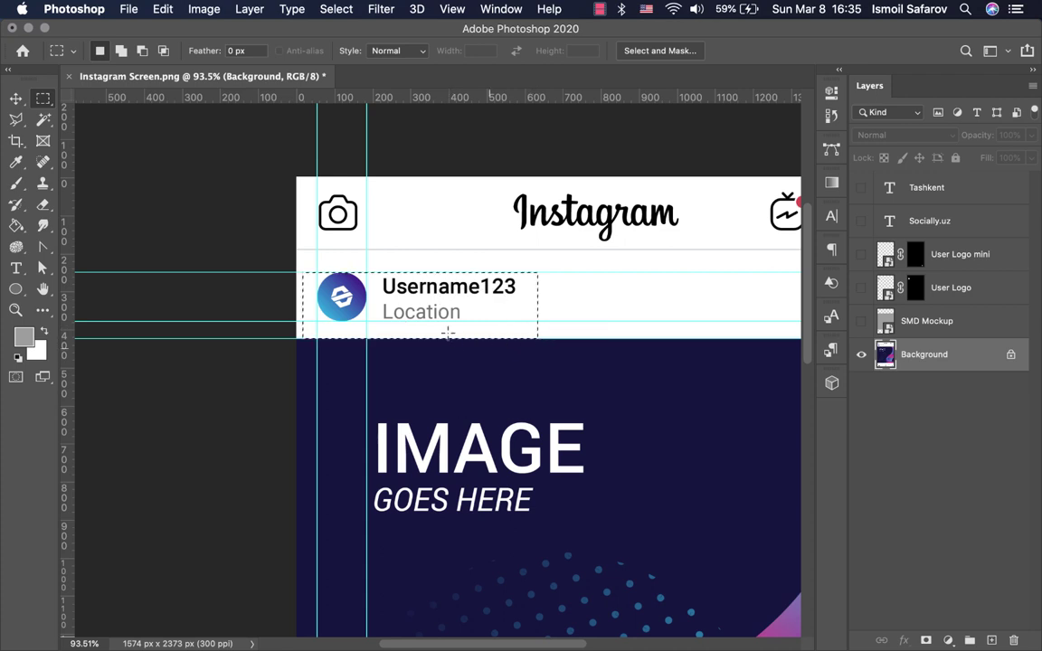
pyautogui.moveTo(304, 262); pyautogui.dragTo(523, 328)
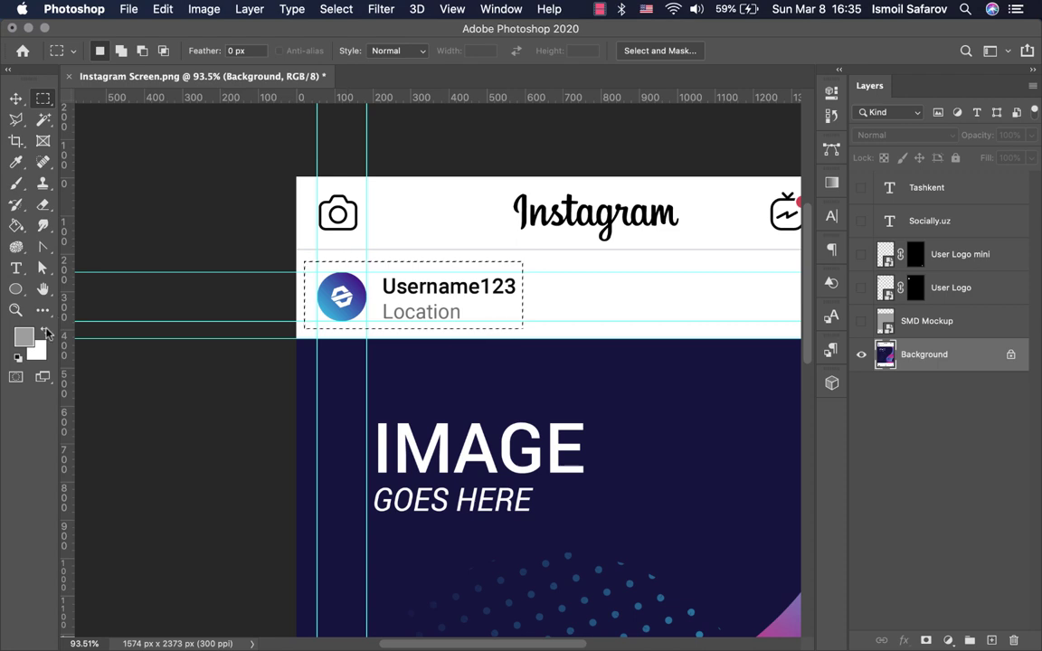
pyautogui.press('x')
pyautogui.click(23, 336)
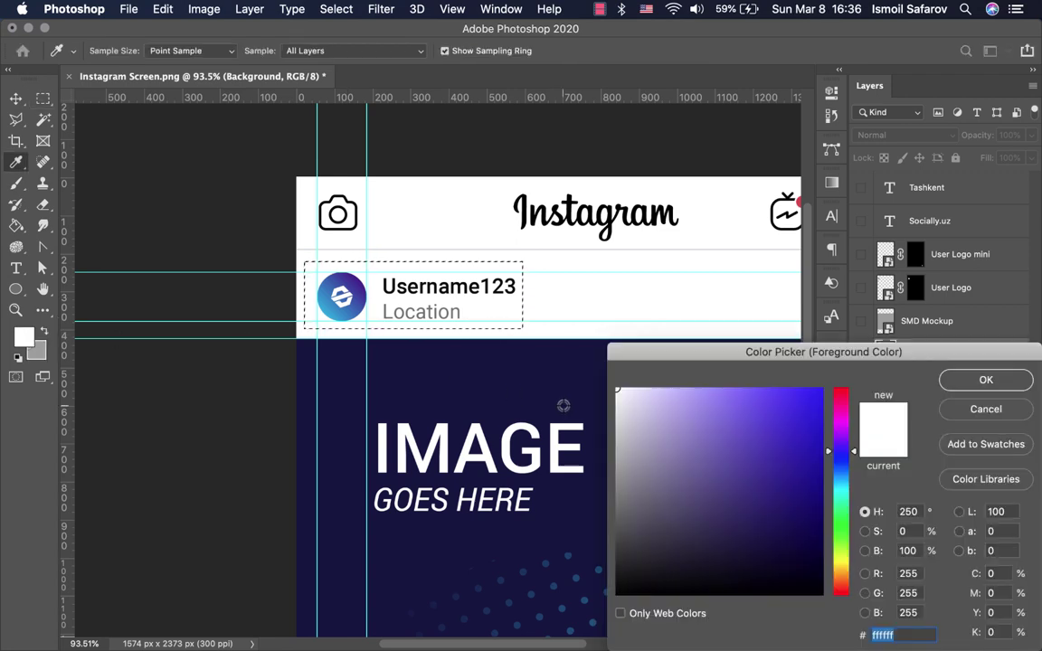
# Step: Paint the selected header logo and username white, then deselect
pyautogui.click(986, 380)
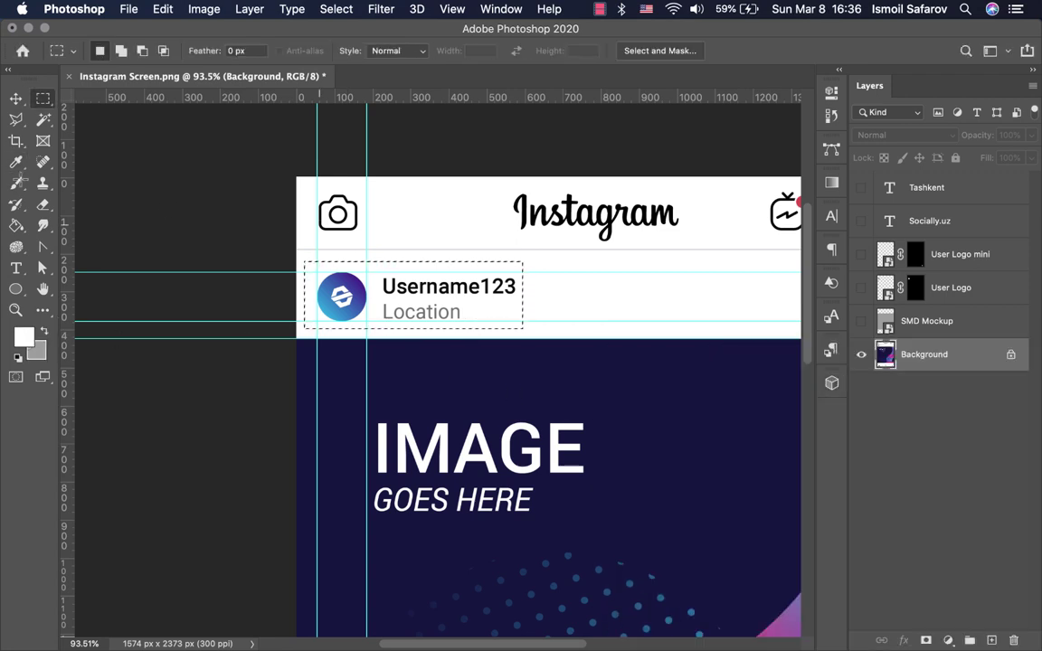
pyautogui.click(16, 184)
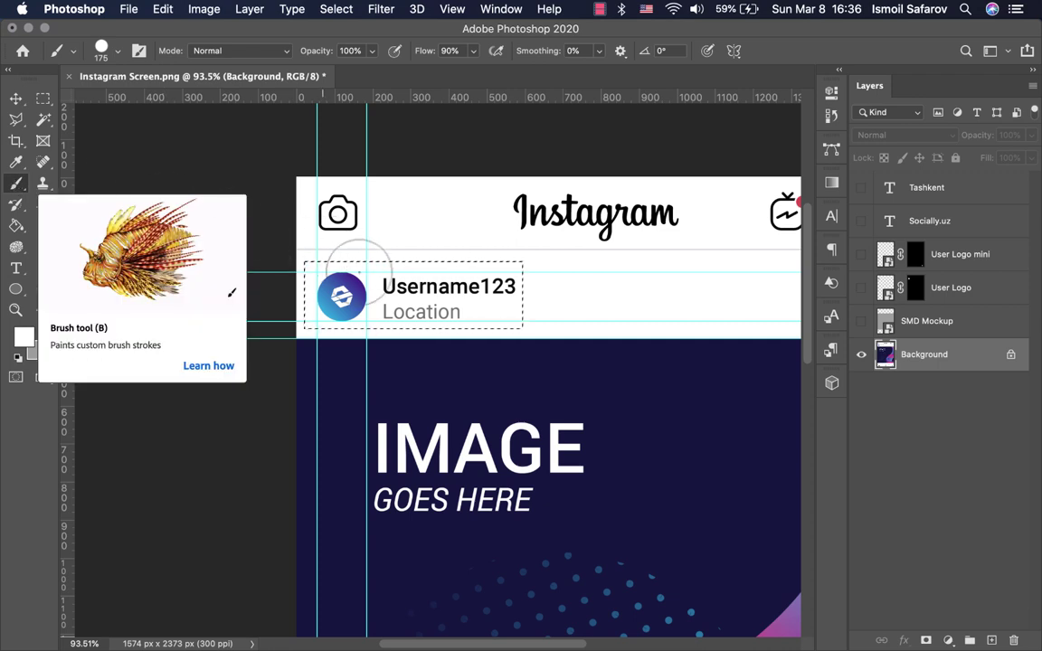
pyautogui.moveTo(330, 296); pyautogui.dragTo(527, 299)
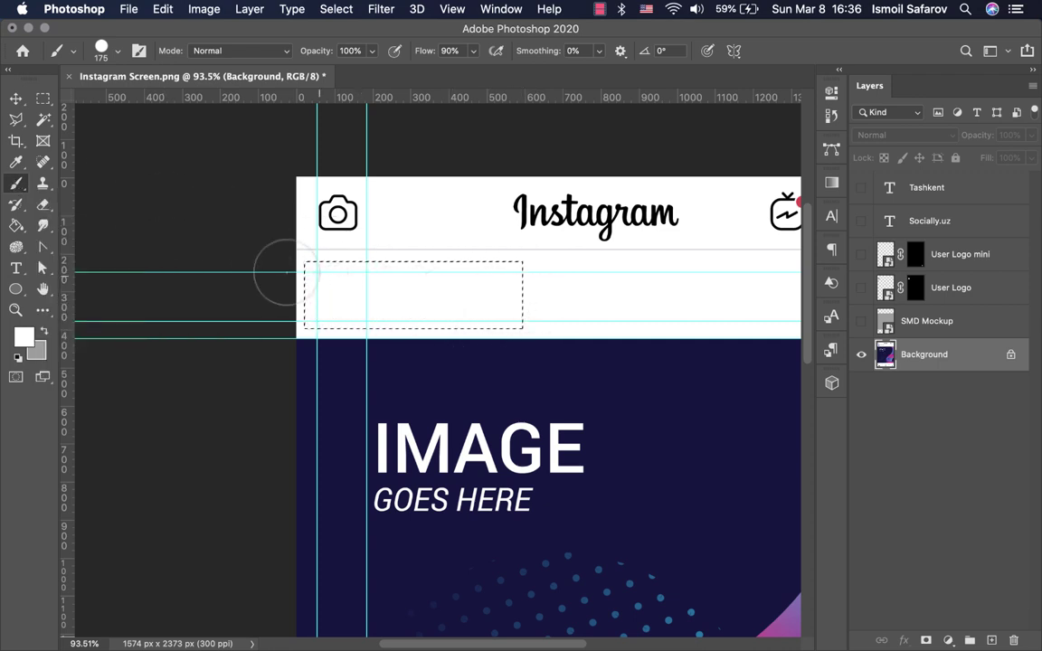
pyautogui.press('super+d')
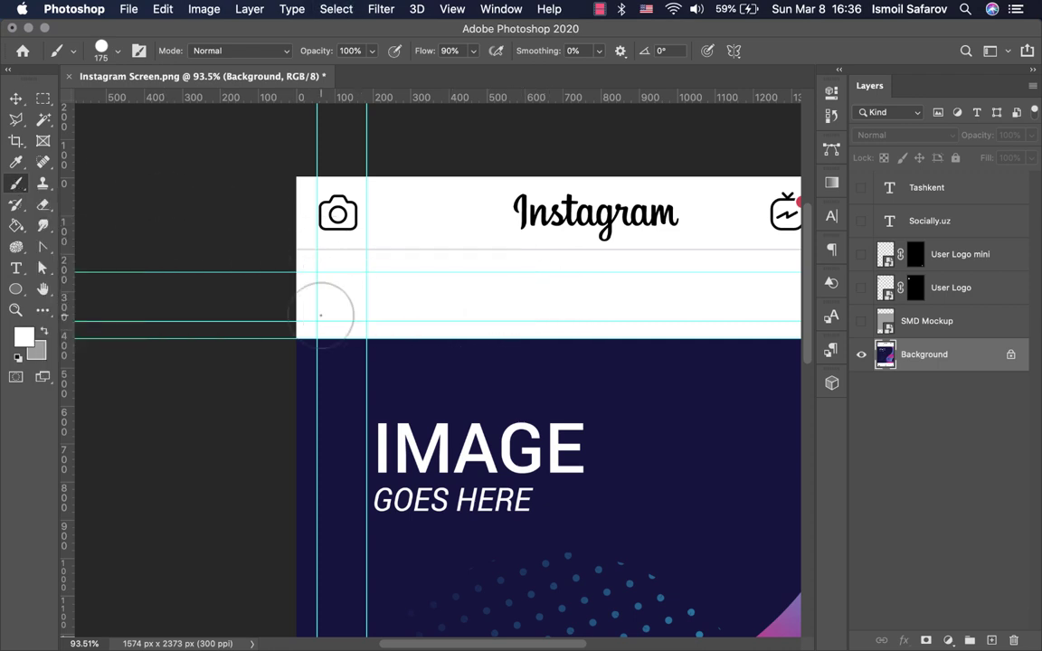
# Step: With a smaller brush, paint over the blue profile icon and crescent near the bottom bar
pyautogui.scroll(-3, 320, 311)
pyautogui.scroll(-2, 308, 298)
pyautogui.scroll(-3, 294, 287)
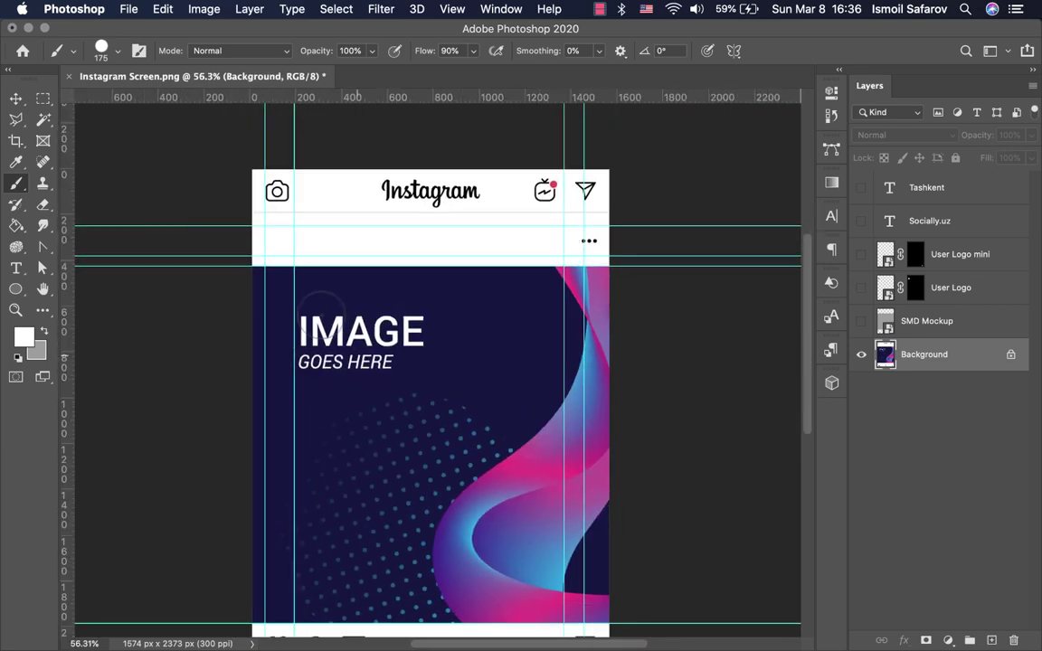
pyautogui.scroll(-2, 289, 283)
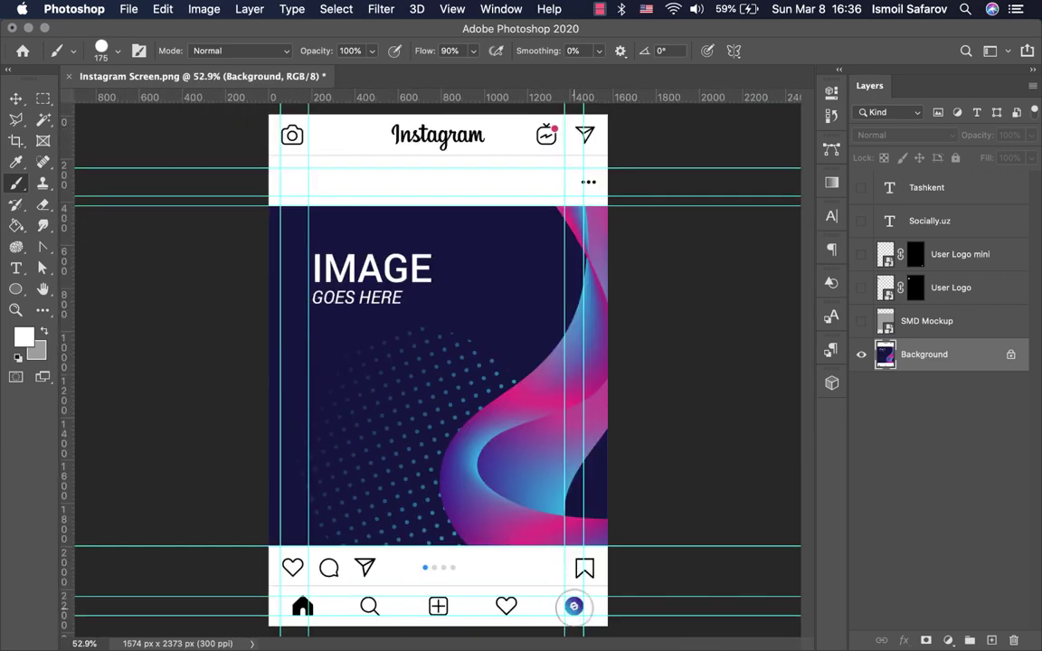
pyautogui.scroll(3, 573, 606)
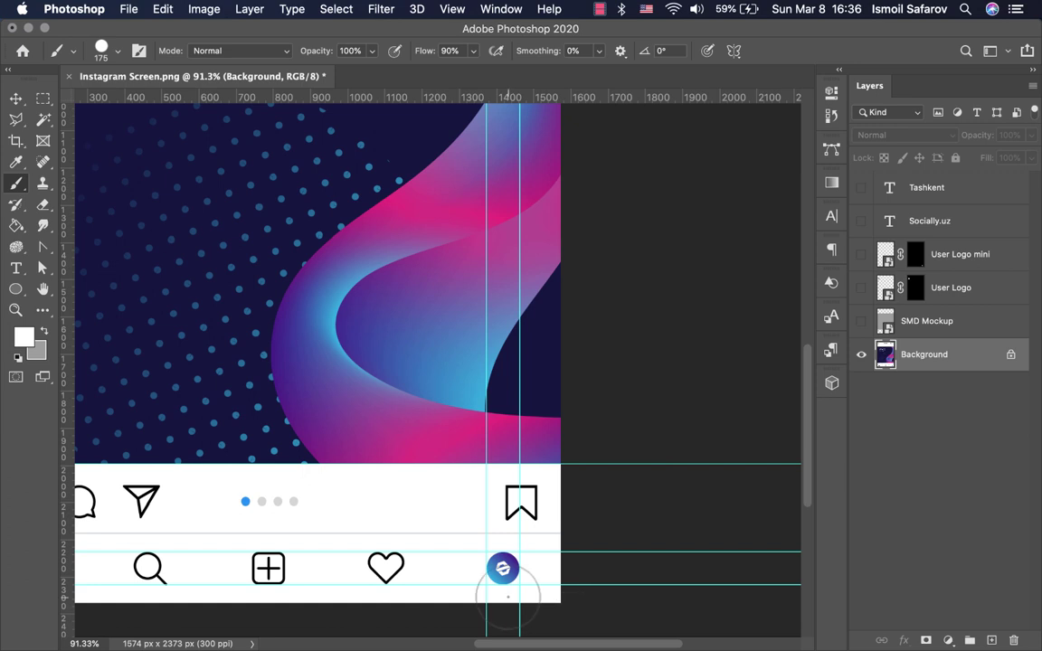
pyautogui.scroll(1, 500, 570)
pyautogui.scroll(1, 508, 596)
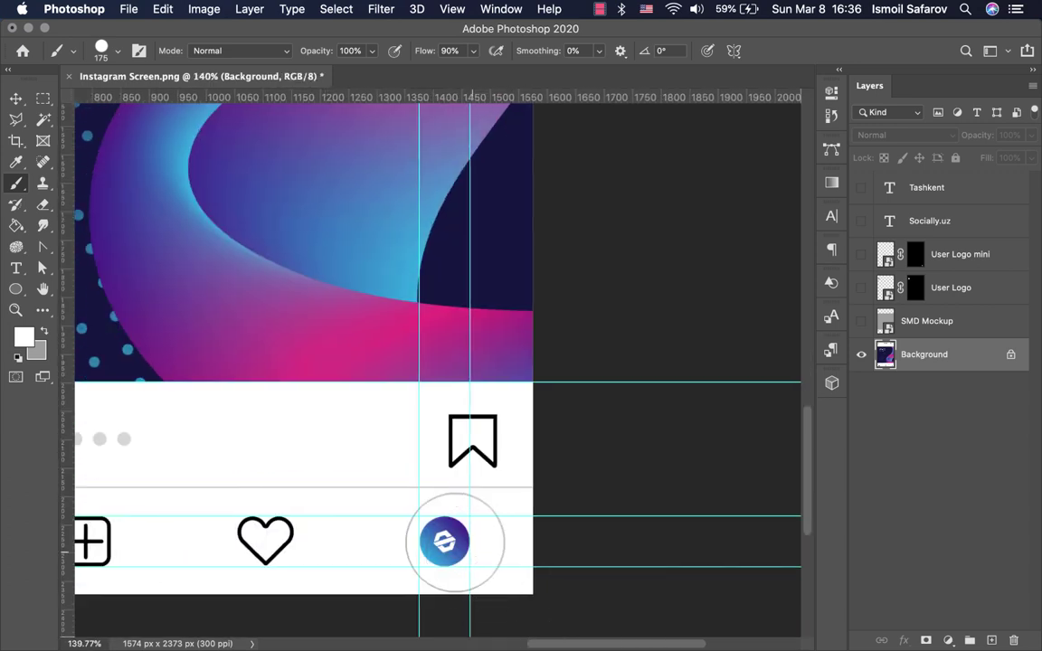
pyautogui.press('[')
pyautogui.press('[')
pyautogui.press('[')
pyautogui.click(447, 541)
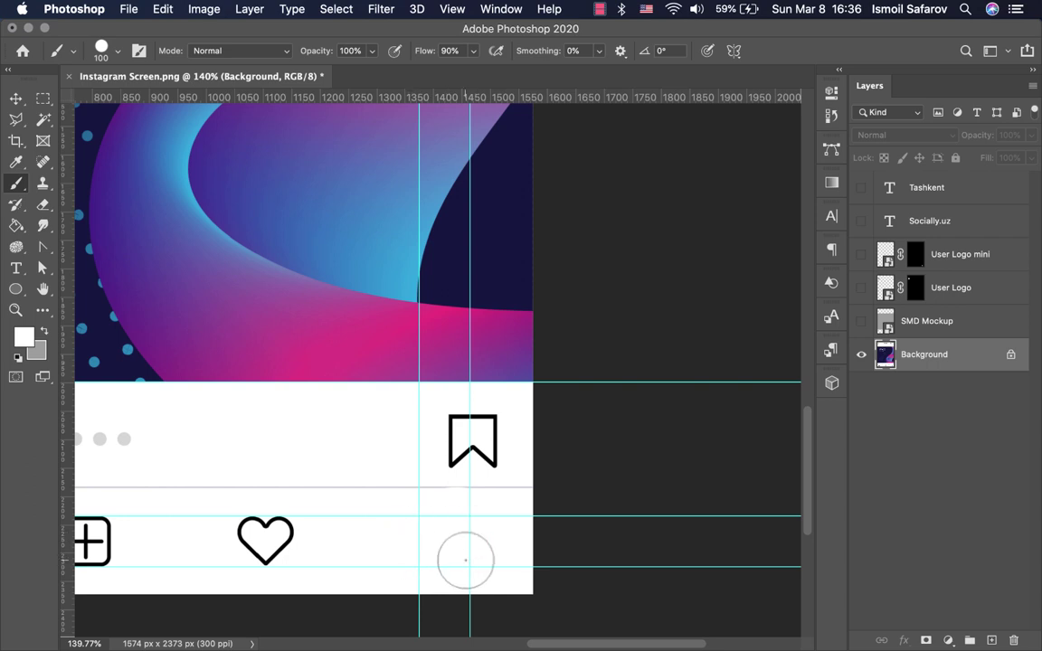
pyautogui.scroll(-1, 466, 558)
pyautogui.scroll(-1, 466, 561)
pyautogui.scroll(5, 465, 558)
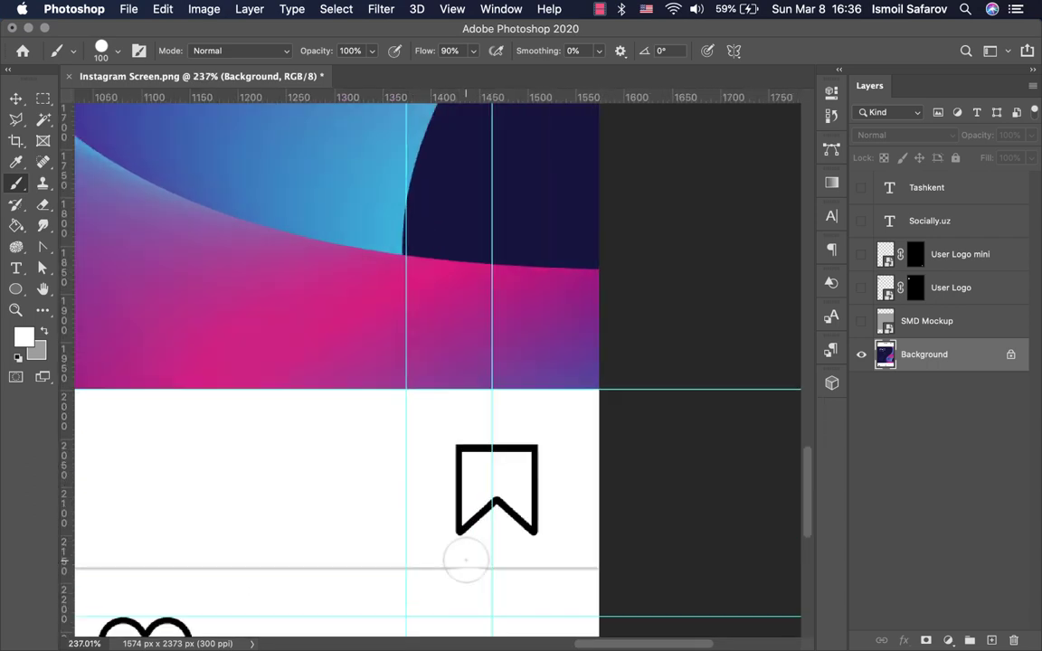
pyautogui.scroll(-1, 465, 588)
pyautogui.scroll(-4, 464, 576)
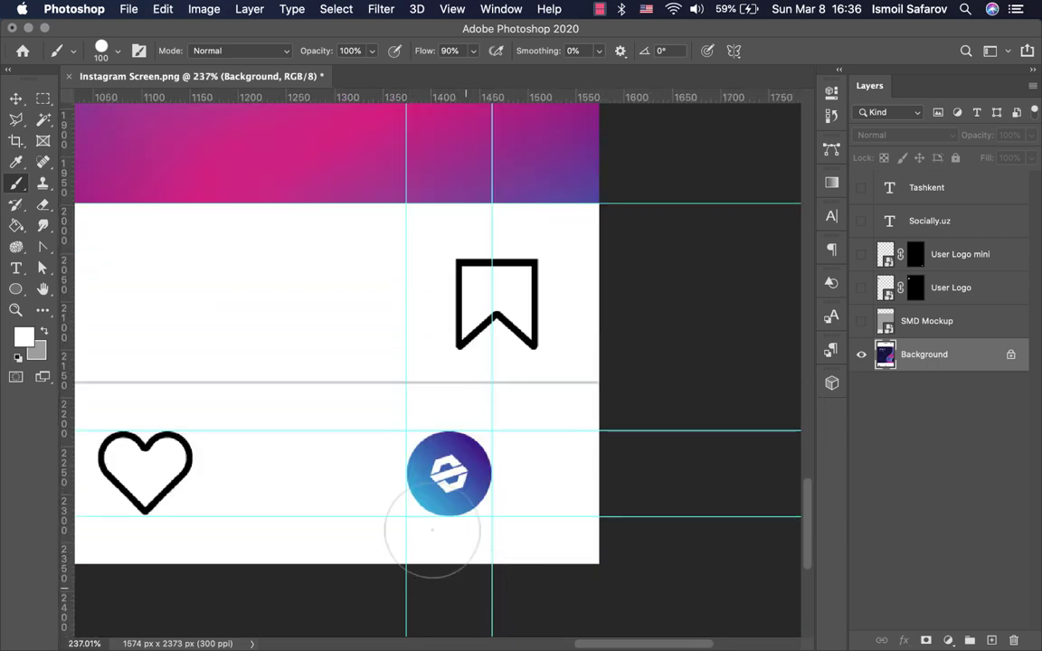
pyautogui.moveTo(458, 479); pyautogui.dragTo(442, 460)
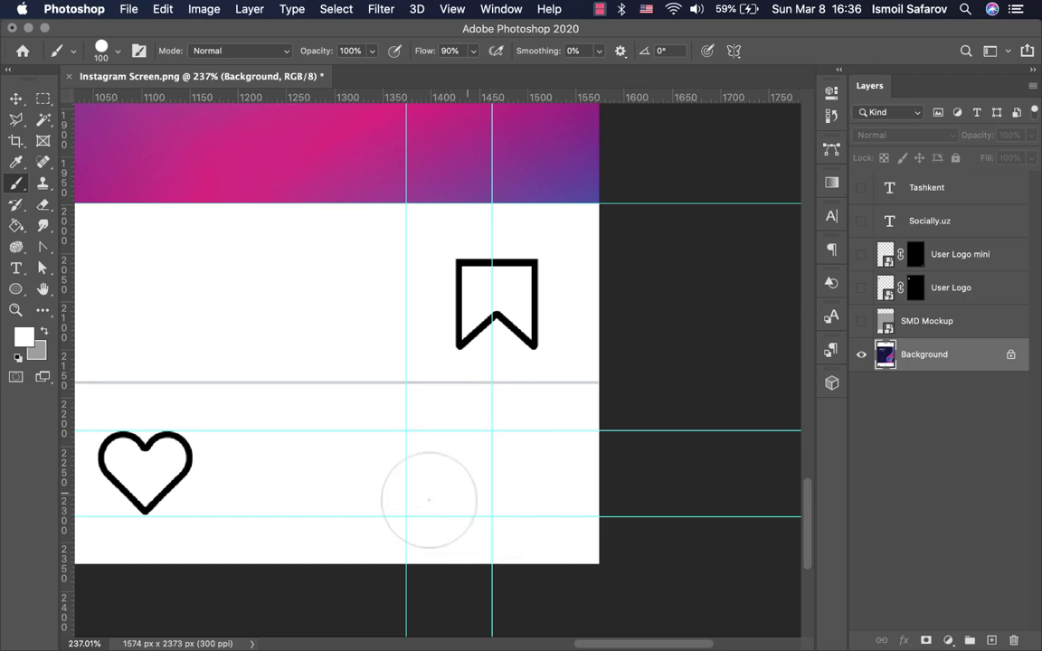
pyautogui.scroll(-2, 475, 524)
pyautogui.scroll(-3, 475, 523)
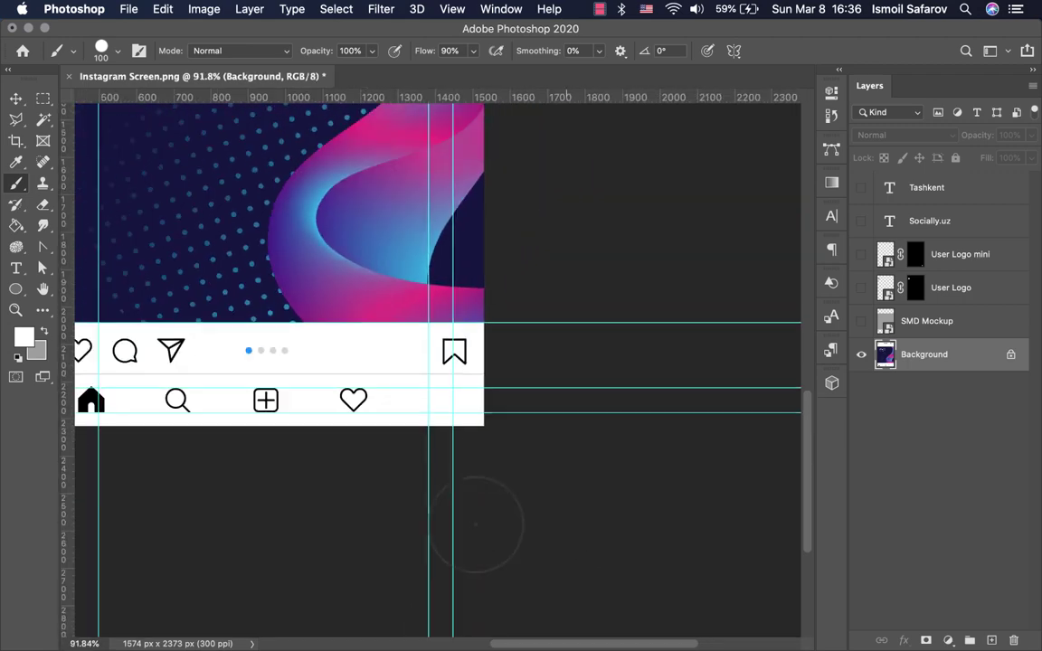
pyautogui.scroll(-1, 475, 524)
pyautogui.scroll(-2, 475, 524)
pyautogui.scroll(-1, 475, 523)
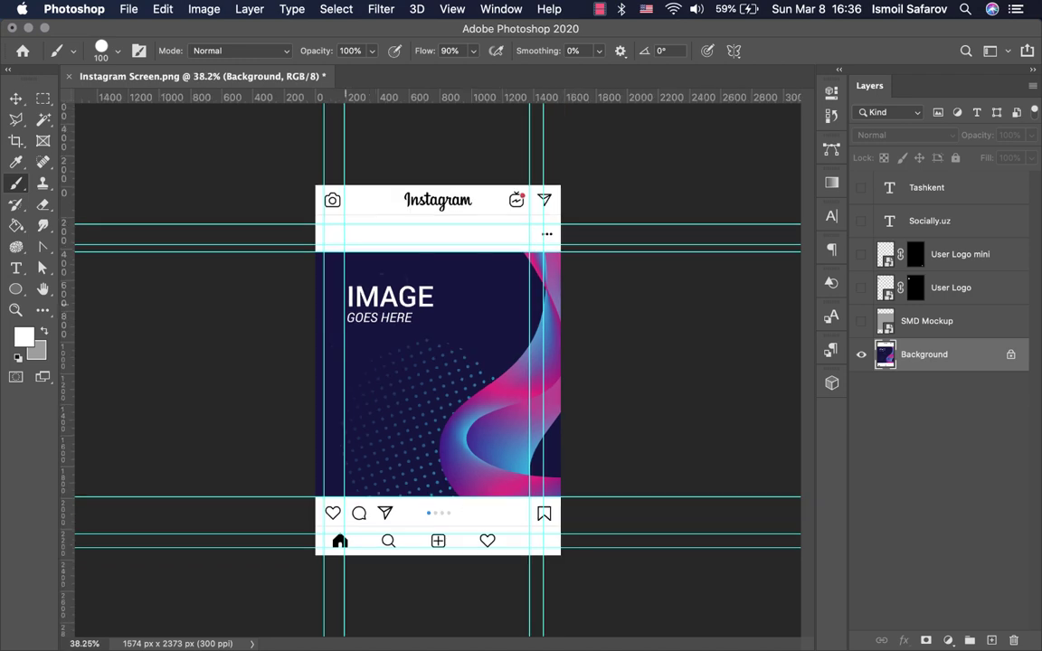
# Step: Select the post's photo area and paint it white with a 300 px brush, then deselect
pyautogui.click(41, 99)
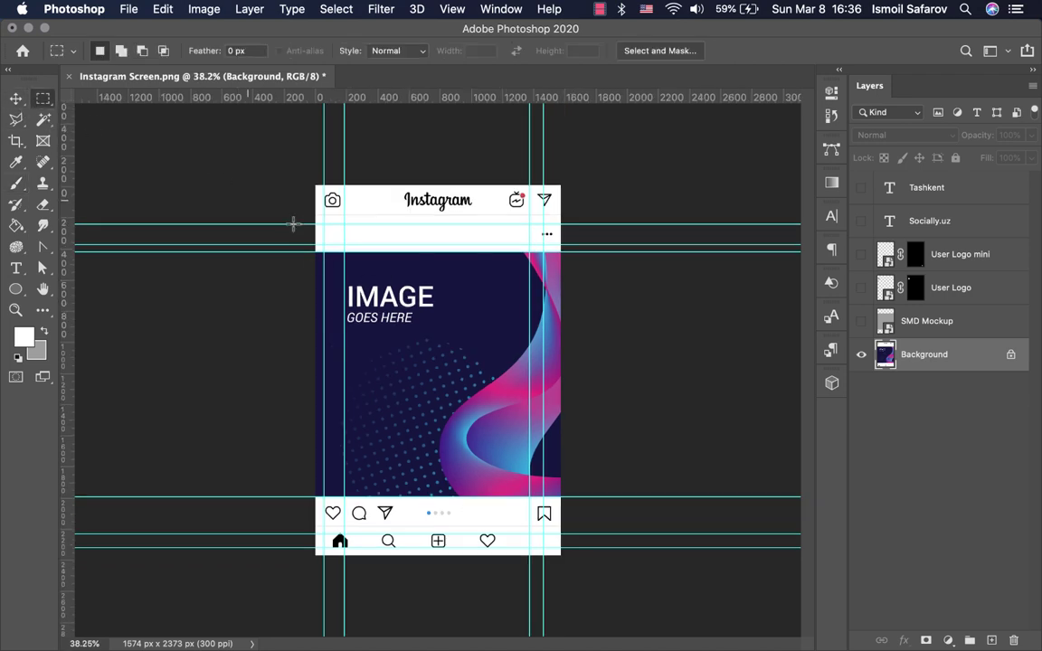
pyautogui.moveTo(312, 236); pyautogui.dragTo(568, 363)
pyautogui.moveTo(308, 500)
pyautogui.mouseDown()
pyautogui.moveTo(574, 423)
pyautogui.moveTo(573, 242)
pyautogui.mouseUp()
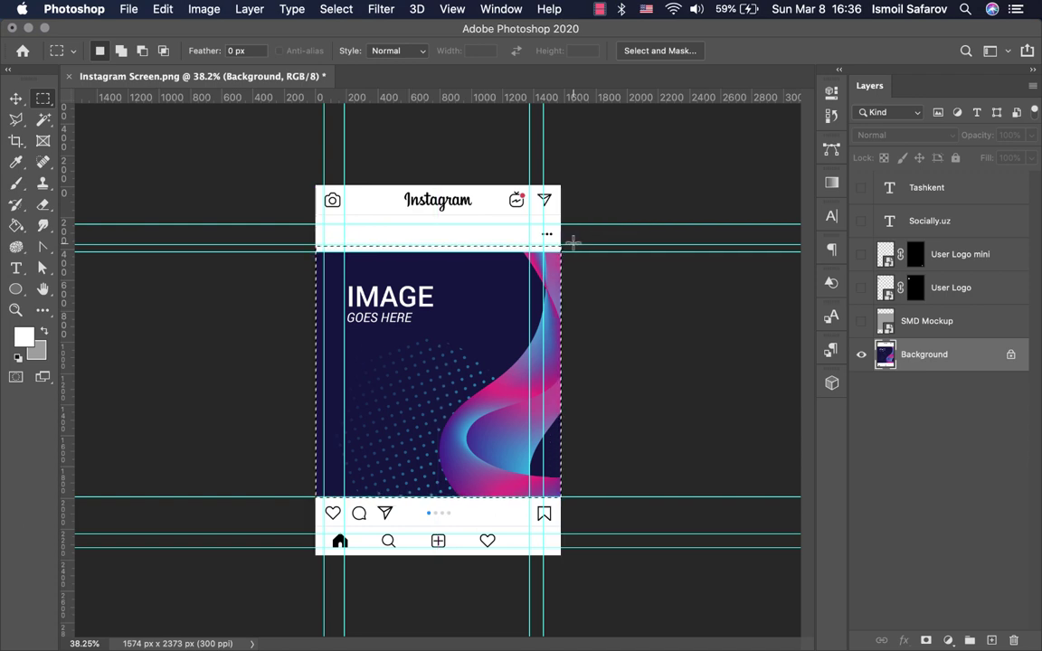
pyautogui.click(15, 185)
pyautogui.press(']')
pyautogui.press(']')
pyautogui.press(']')
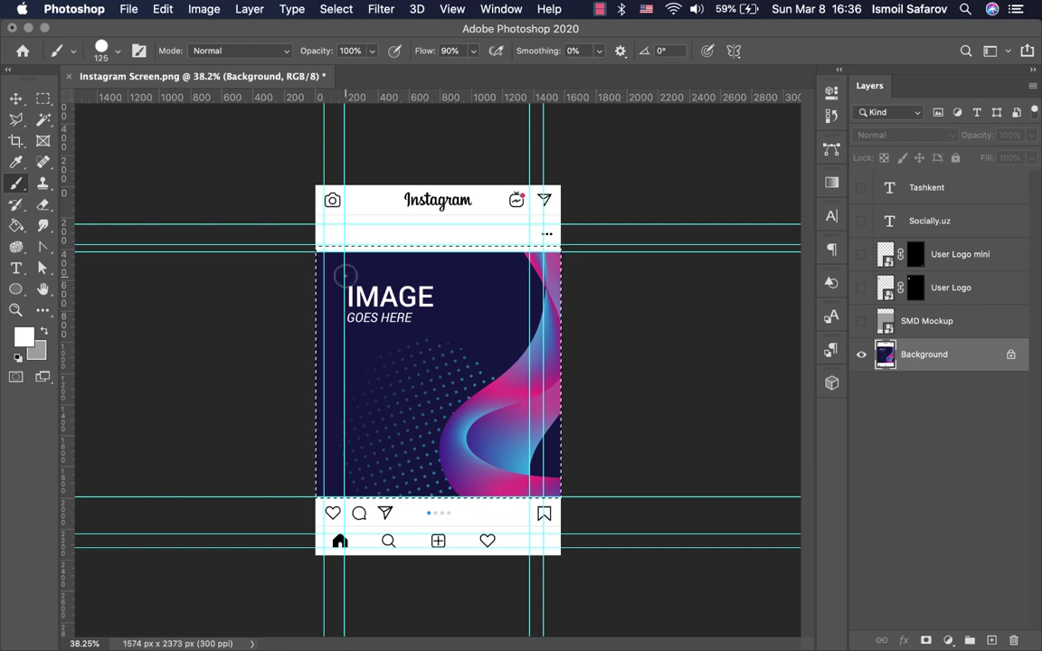
pyautogui.click(330, 243)
pyautogui.moveTo(469, 268)
pyautogui.mouseDown()
pyautogui.moveTo(524, 245)
pyautogui.moveTo(458, 291)
pyautogui.moveTo(223, 341)
pyautogui.moveTo(587, 361)
pyautogui.moveTo(284, 339)
pyautogui.moveTo(549, 373)
pyautogui.moveTo(289, 354)
pyautogui.moveTo(606, 376)
pyautogui.moveTo(299, 369)
pyautogui.moveTo(546, 395)
pyautogui.moveTo(426, 418)
pyautogui.moveTo(541, 436)
pyautogui.moveTo(367, 441)
pyautogui.moveTo(343, 457)
pyautogui.moveTo(525, 483)
pyautogui.moveTo(222, 458)
pyautogui.moveTo(594, 482)
pyautogui.mouseUp()
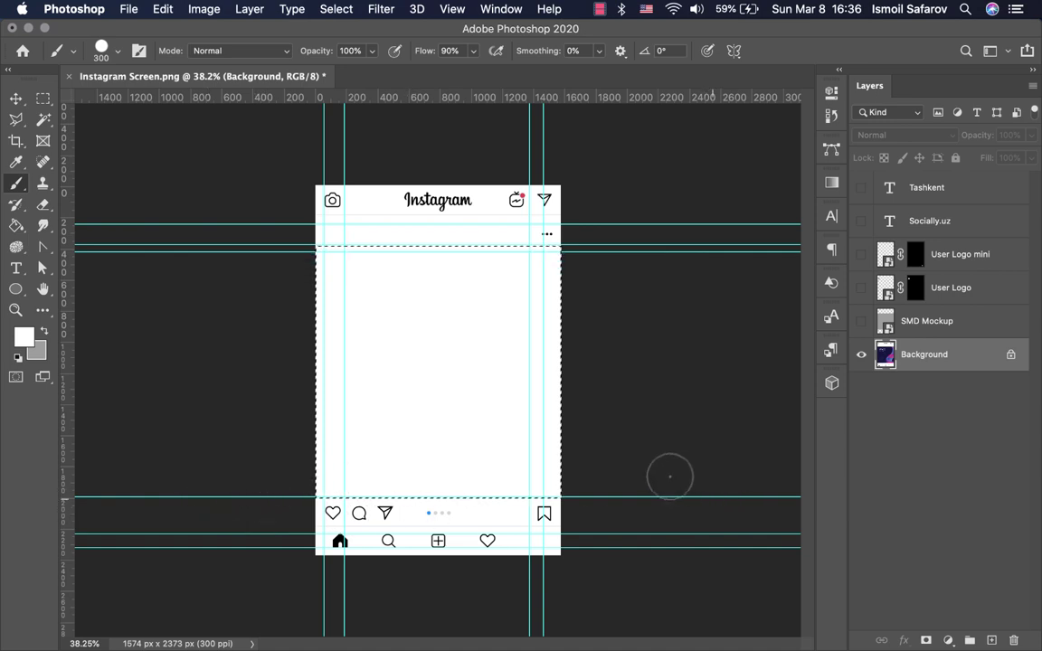
pyautogui.press('super+d')
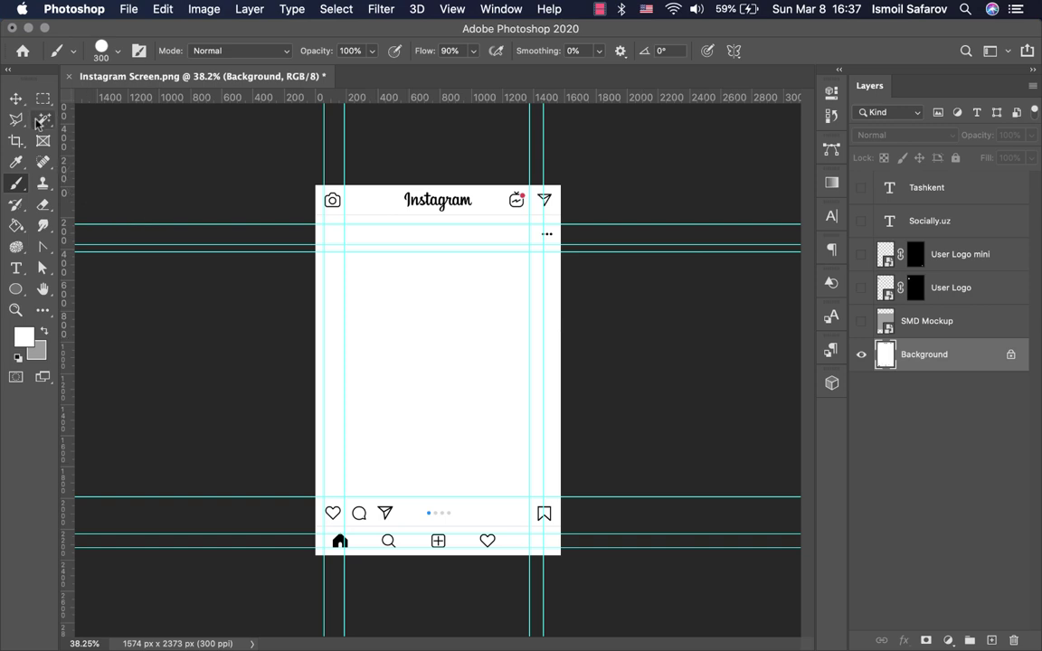
pyautogui.click(16, 98)
# Step: Turn visibility back on for the Tashkent through SMD Mockup layers
pyautogui.moveTo(861, 187); pyautogui.dragTo(861, 321)
pyautogui.scroll(3, 316, 219)
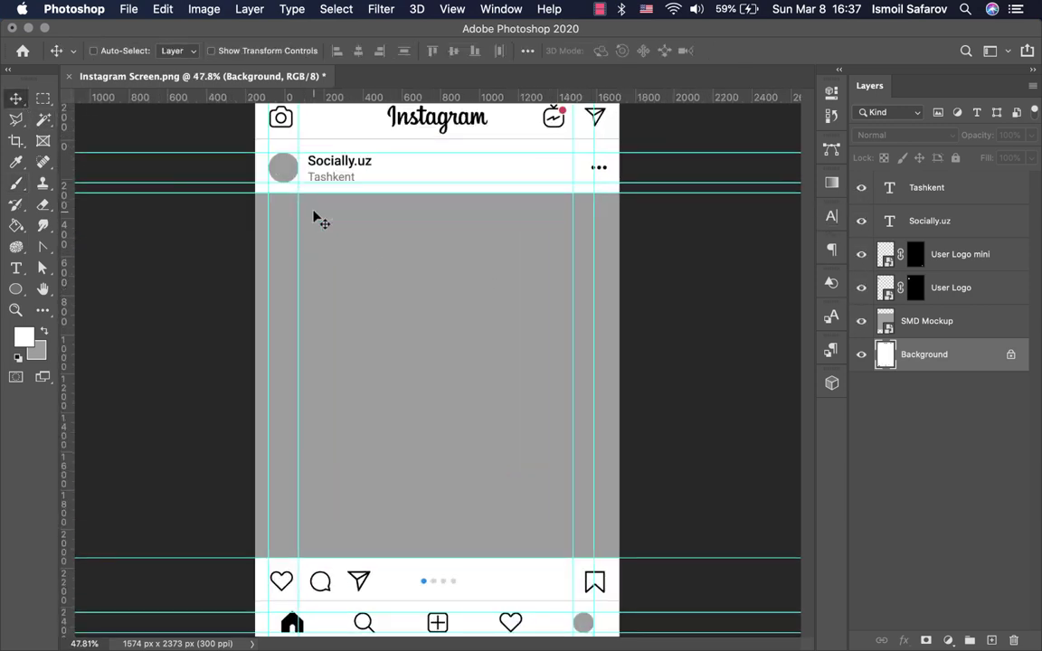
pyautogui.scroll(3, 317, 218)
pyautogui.scroll(3, 317, 219)
pyautogui.scroll(2, 316, 219)
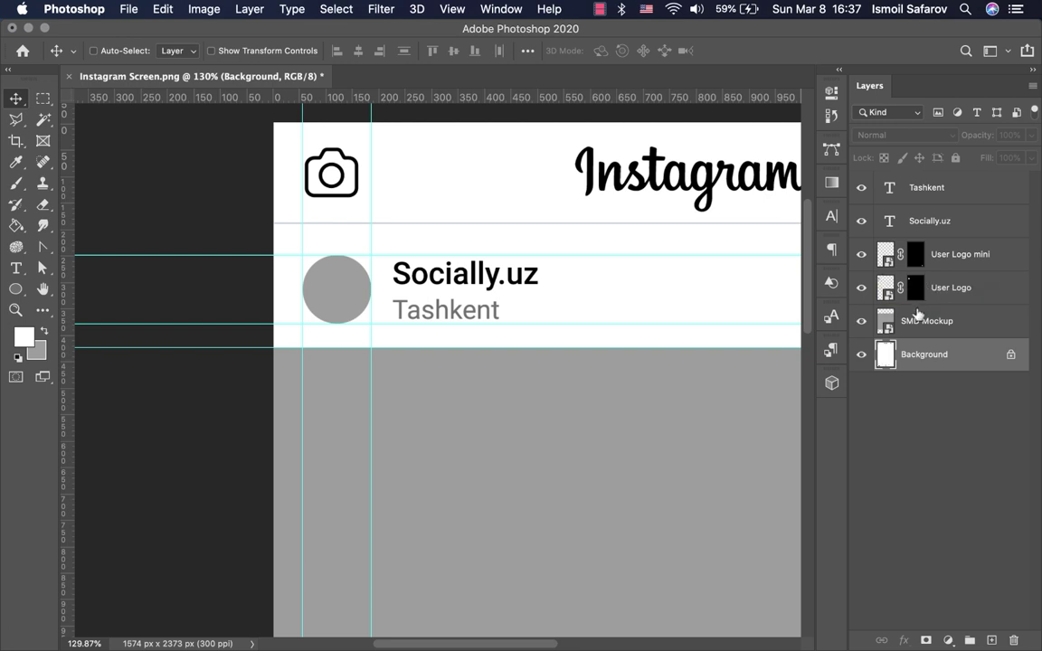
# Step: Select the SMD Mockup and User Logo mini layers and look over the result
pyautogui.click(907, 320)
pyautogui.click(958, 262)
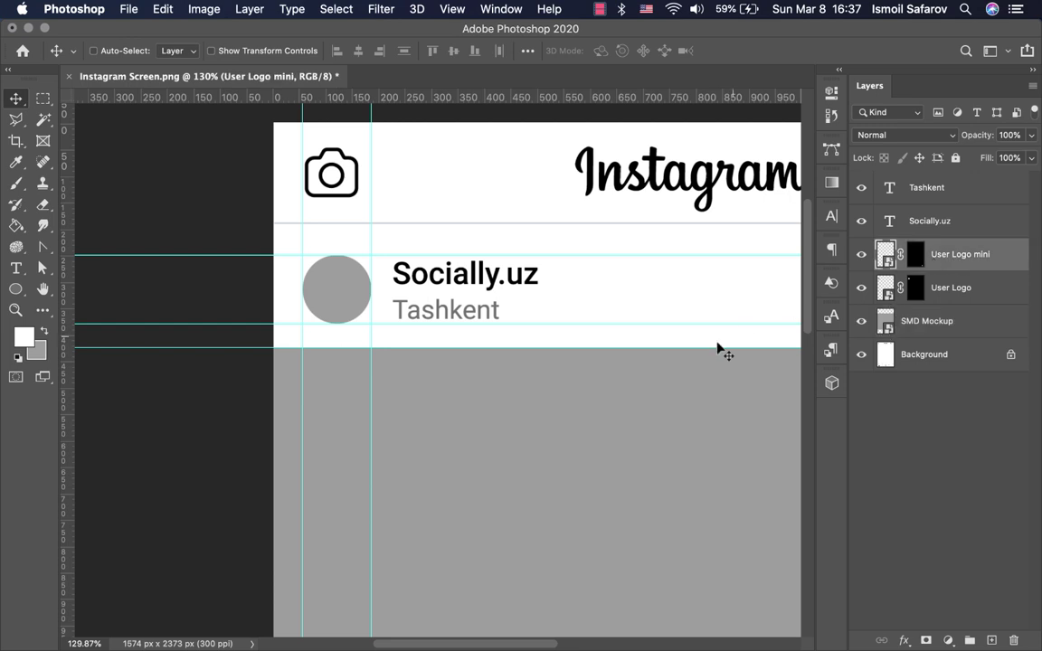
pyautogui.scroll(-2, 709, 346)
pyautogui.scroll(-3, 710, 346)
pyautogui.hscroll(3, 687, 357)
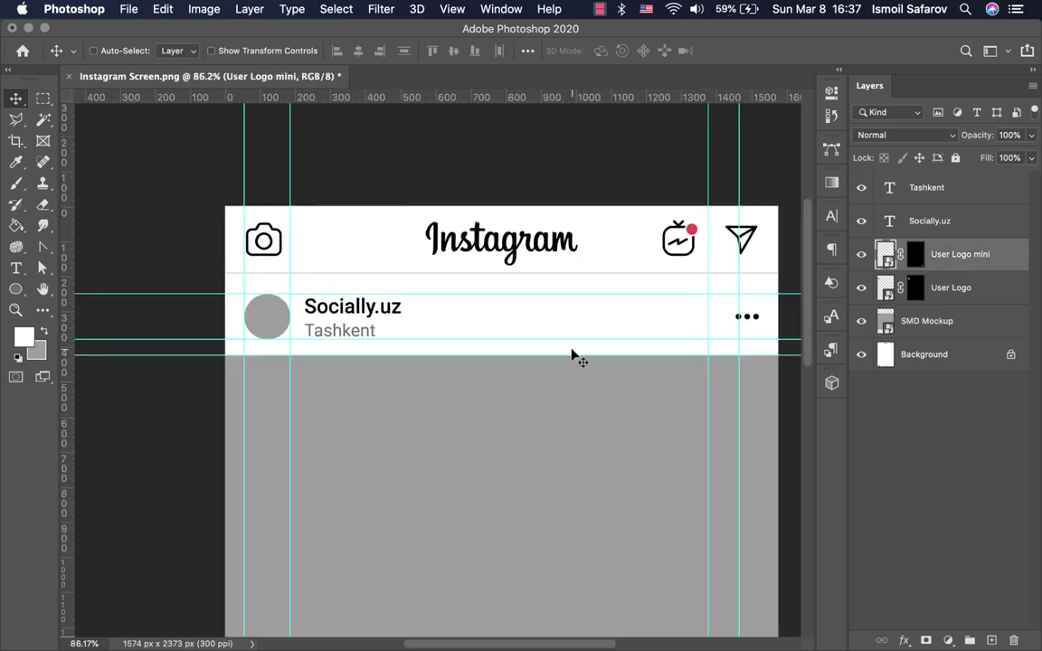
pyautogui.scroll(2, 572, 354)
pyautogui.scroll(1, 571, 355)
pyautogui.hscroll(-2, 571, 355)
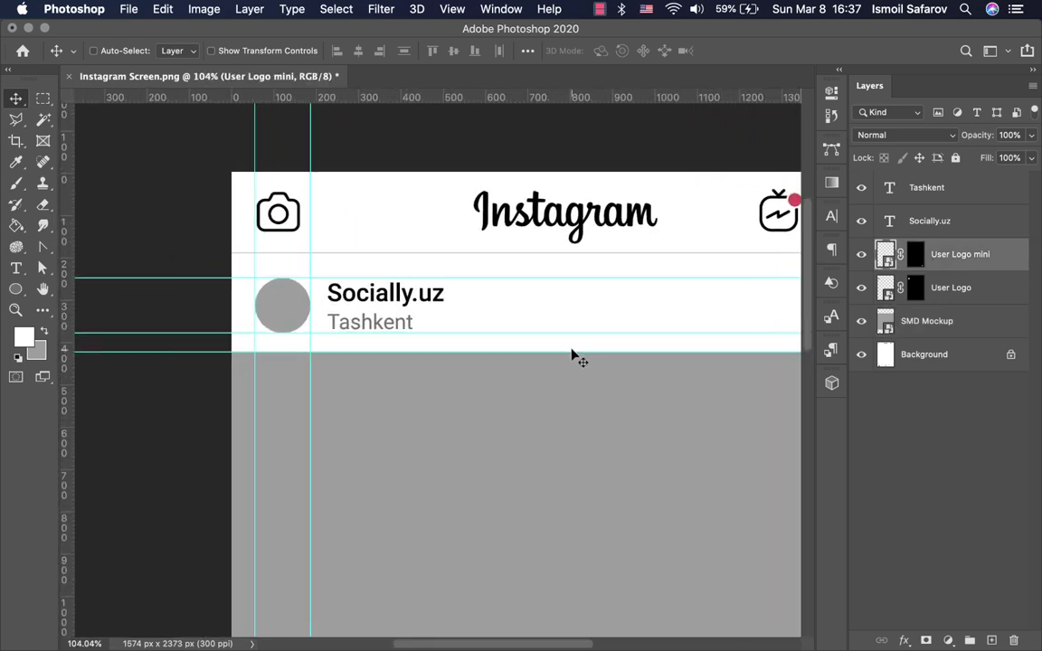
pyautogui.scroll(-1, 572, 355)
pyautogui.scroll(-2, 571, 355)
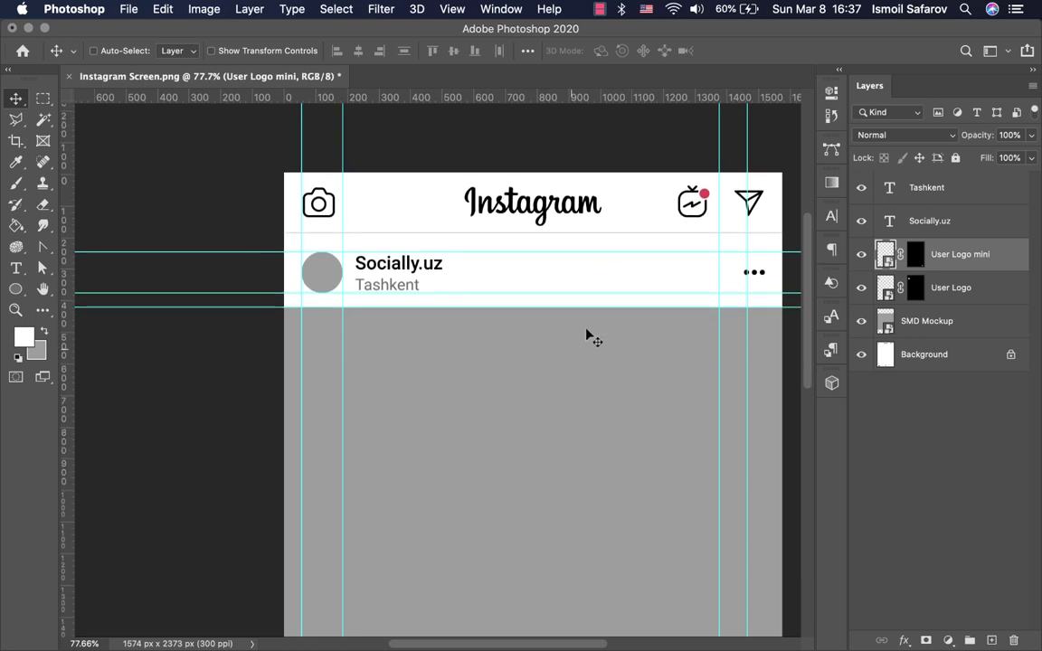
# Step: Group the Socially.uz and Tashkent layers into a group named Text
pyautogui.click(900, 220)
pyautogui.keyDown('shift'); pyautogui.click(927, 190); pyautogui.keyUp('shift')
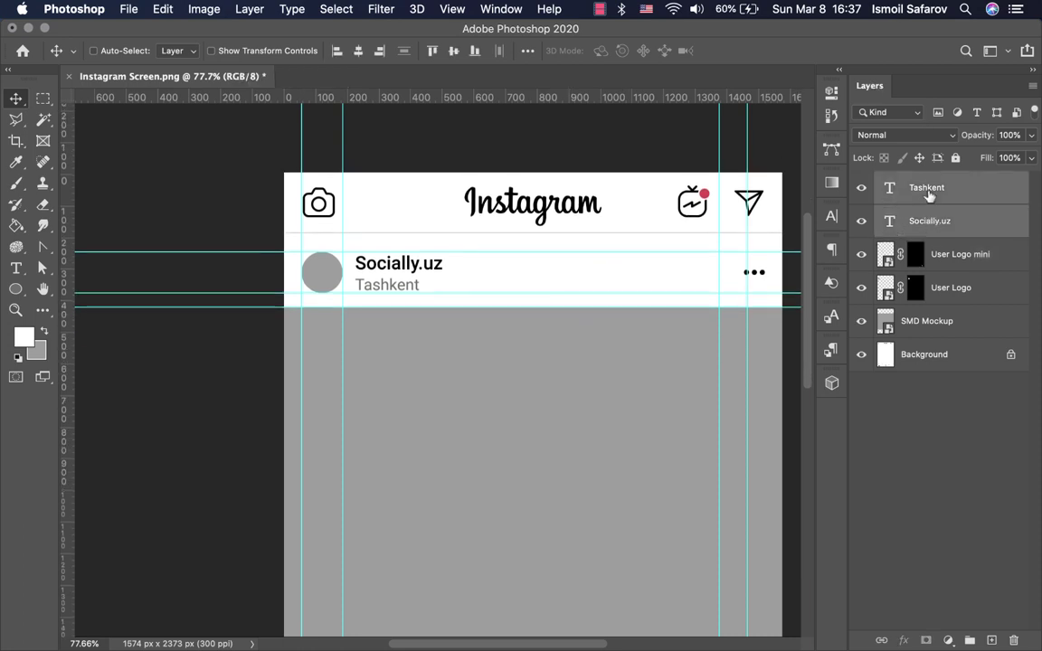
pyautogui.hotkey('ctrl', 'g')
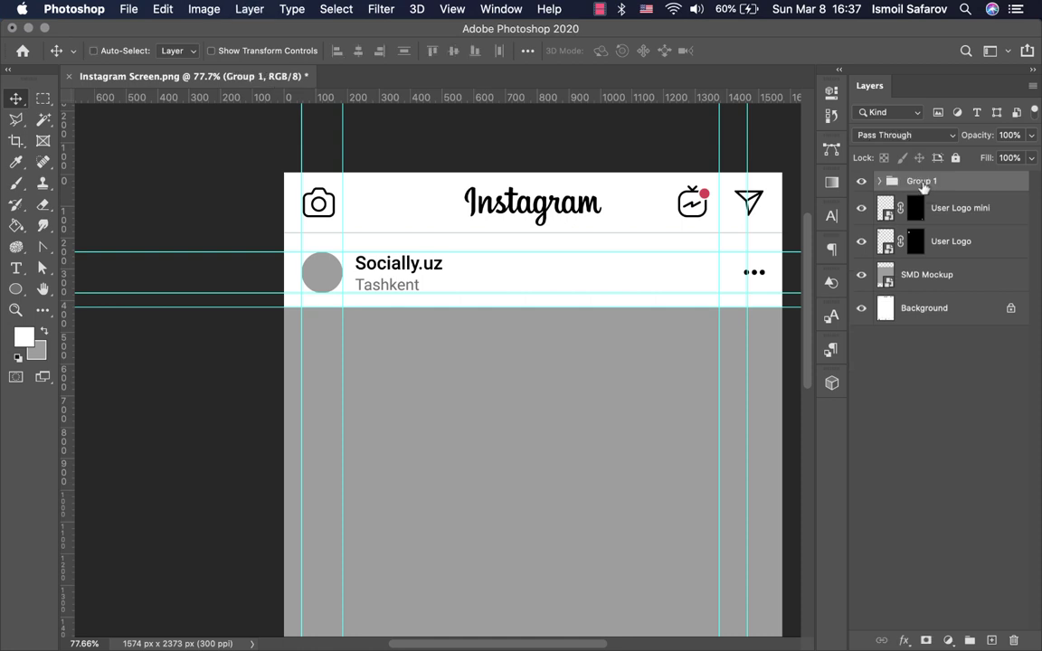
pyautogui.doubleClick(922, 182)
pyautogui.write('Tex')
pyautogui.write('t')
pyautogui.press('Return')
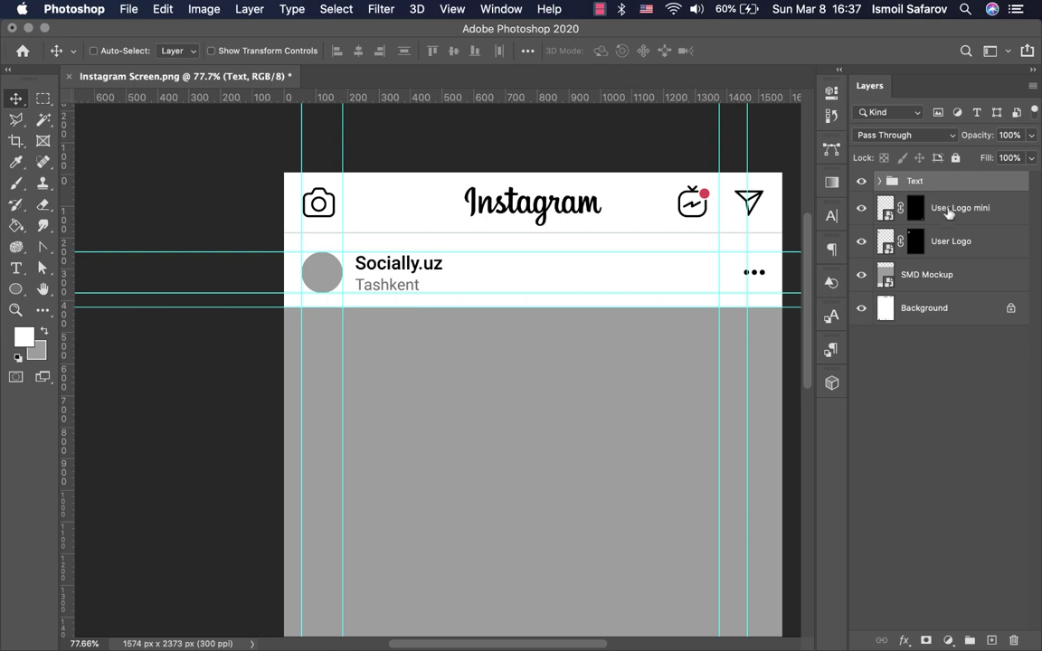
# Step: Group the two logo layers into a group named User Logo
pyautogui.click(944, 210)
pyautogui.keyDown('shift'); pyautogui.click(951, 237); pyautogui.keyUp('shift')
pyautogui.press('super+g')
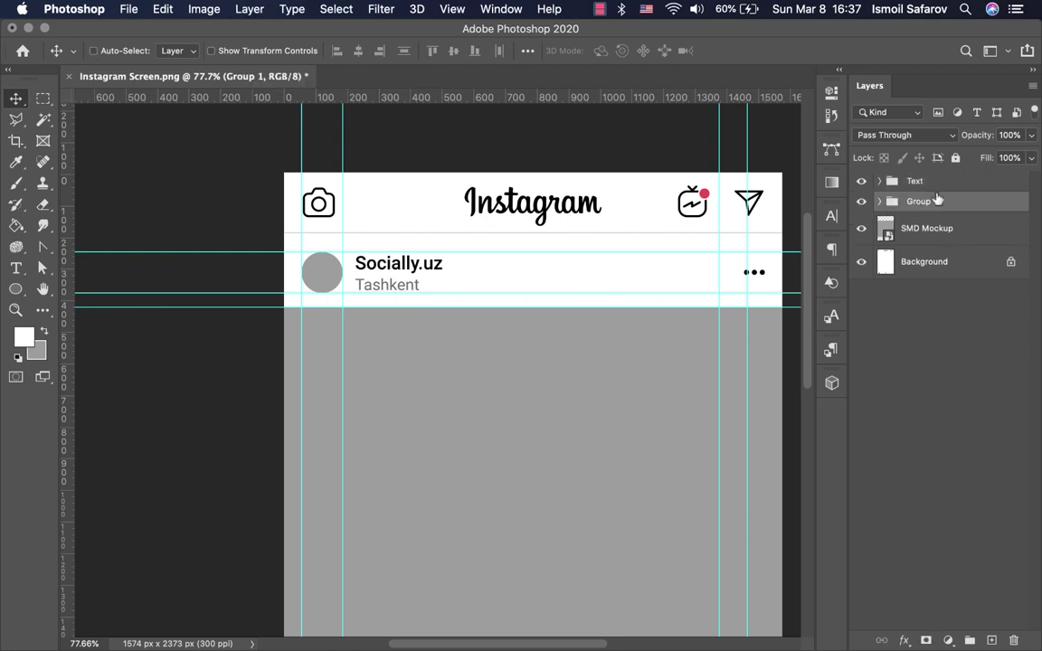
pyautogui.doubleClick(915, 201)
pyautogui.write('User L')
pyautogui.write('ogo')
pyautogui.press('Return')
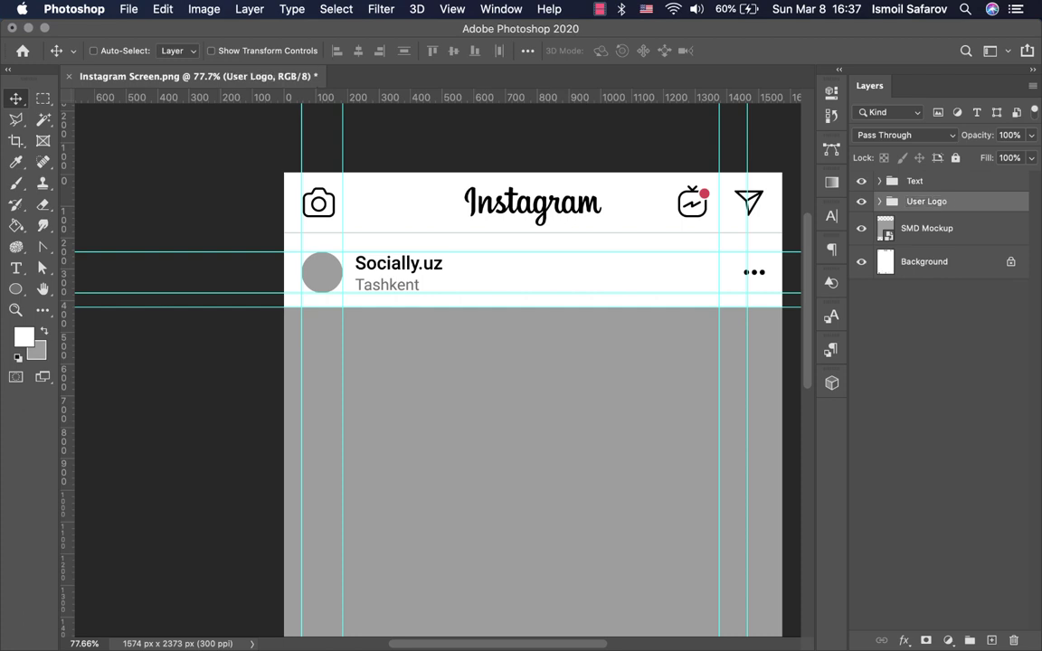
# Step: Put SMD Mockup into its own group named Your Mockup Here
pyautogui.click(931, 228)
pyautogui.press('super+g')
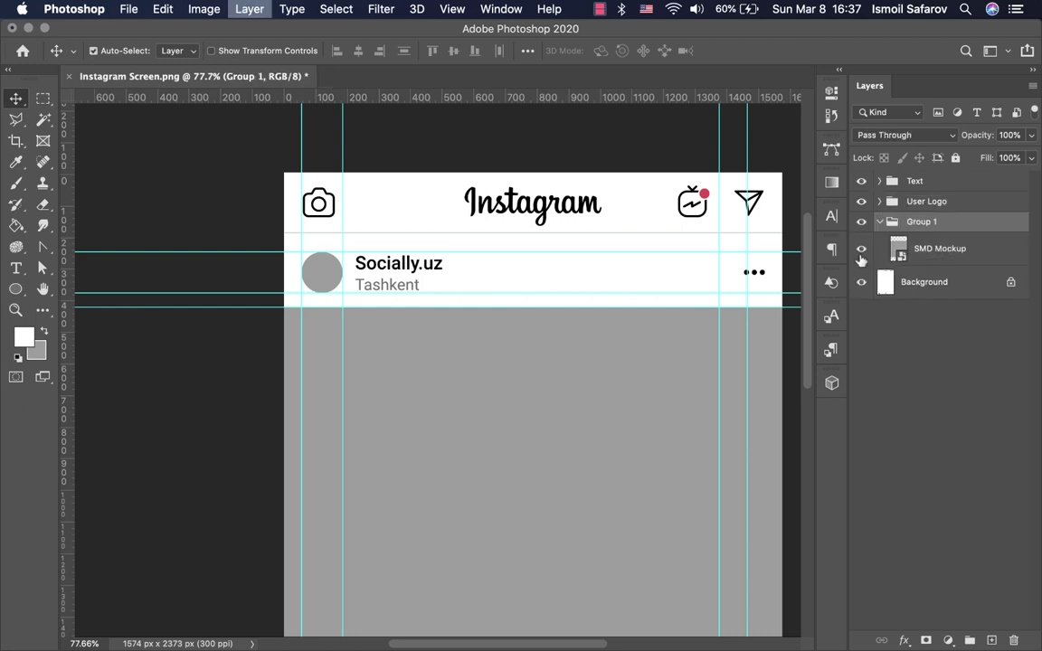
pyautogui.doubleClick(922, 221)
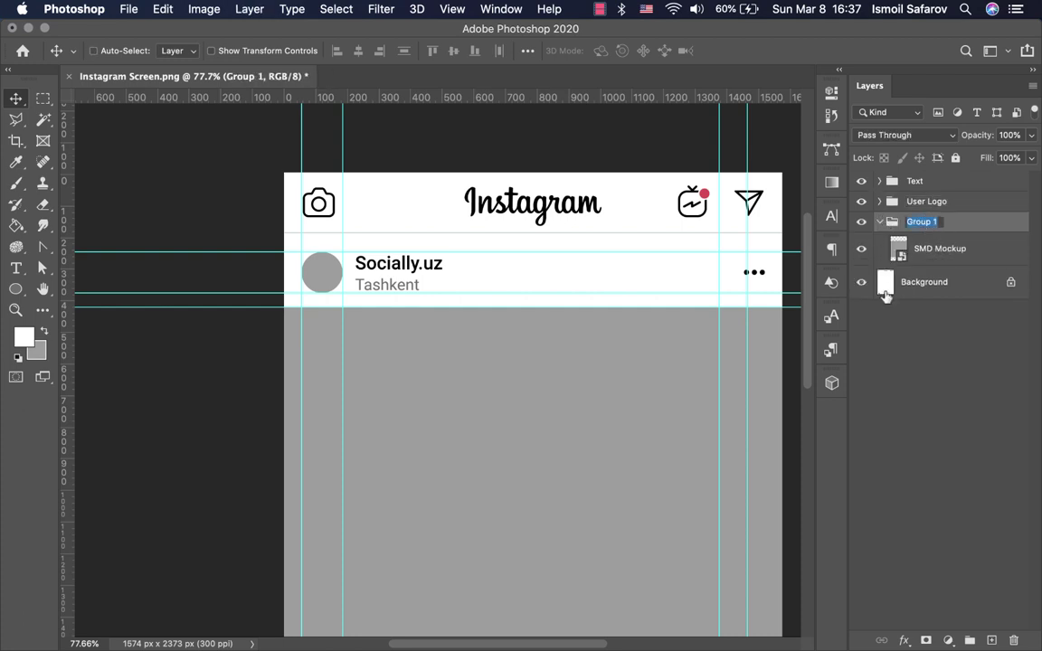
pyautogui.write('Your ')
pyautogui.write('Mock')
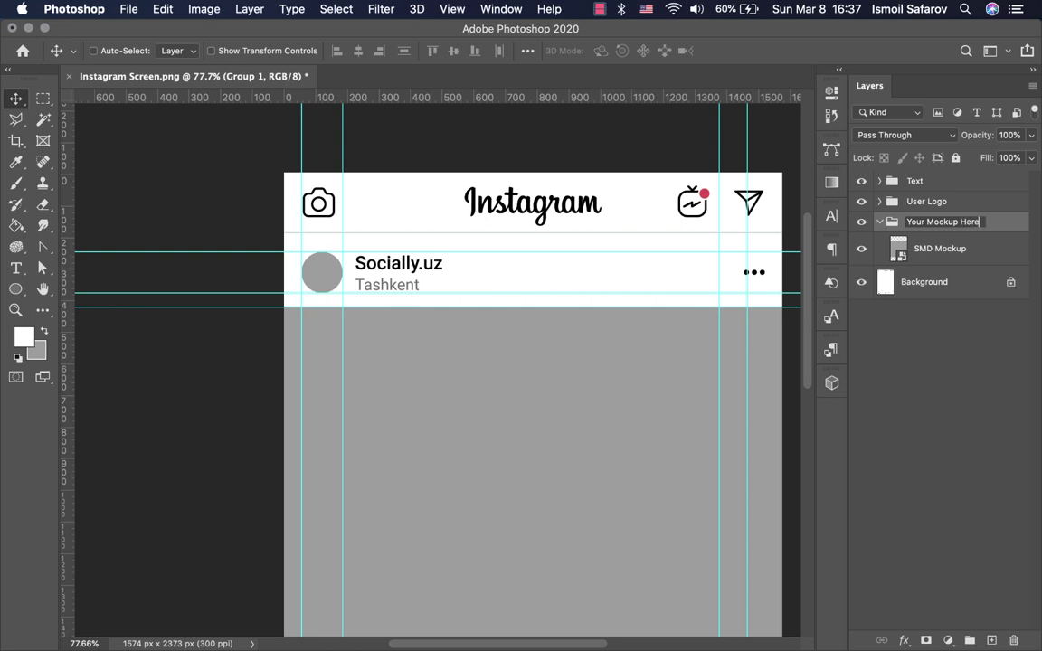
pyautogui.press('Return')
# Step: Collapse the Your Mockup Here group and expand Text to show its Tashkent and Socially.uz layers
pyautogui.click(879, 222)
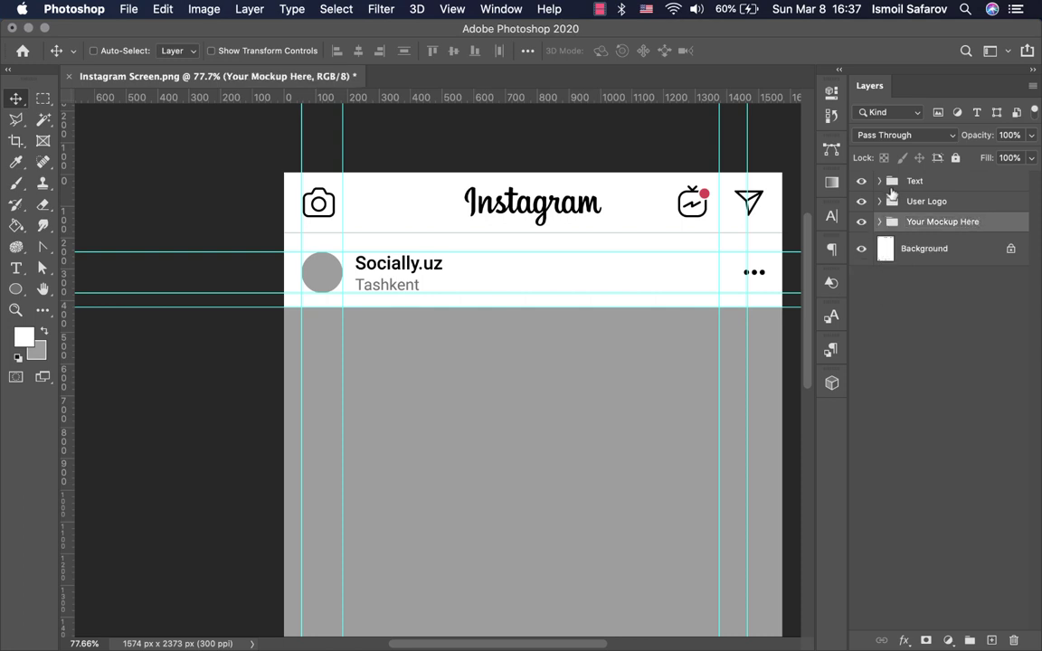
pyautogui.click(908, 180)
pyautogui.click(879, 181)
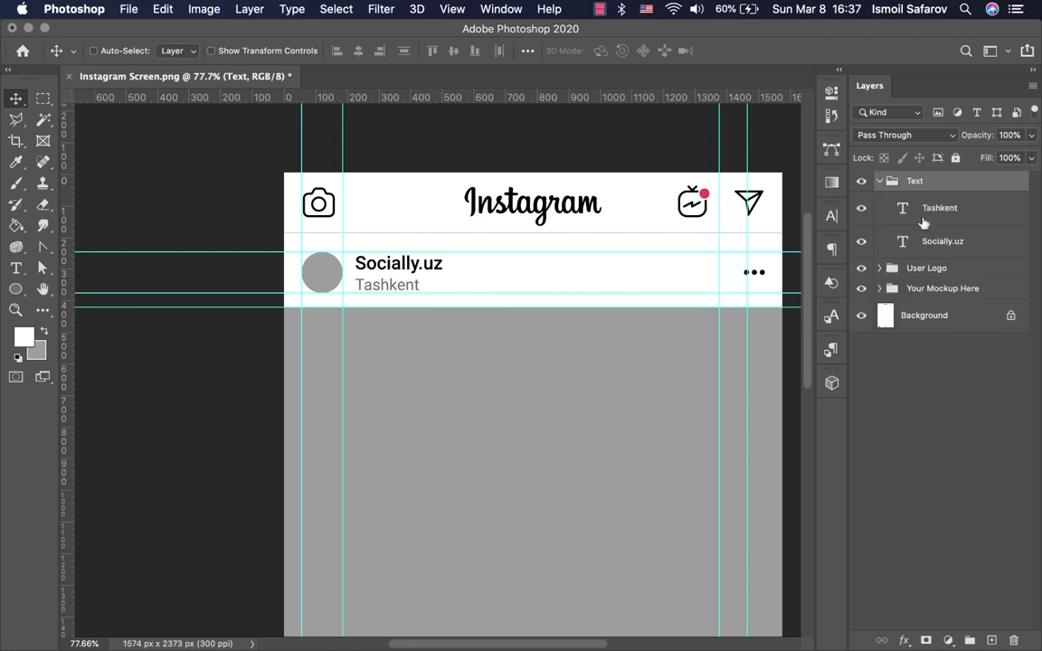
pyautogui.click(926, 215)
pyautogui.click(929, 245)
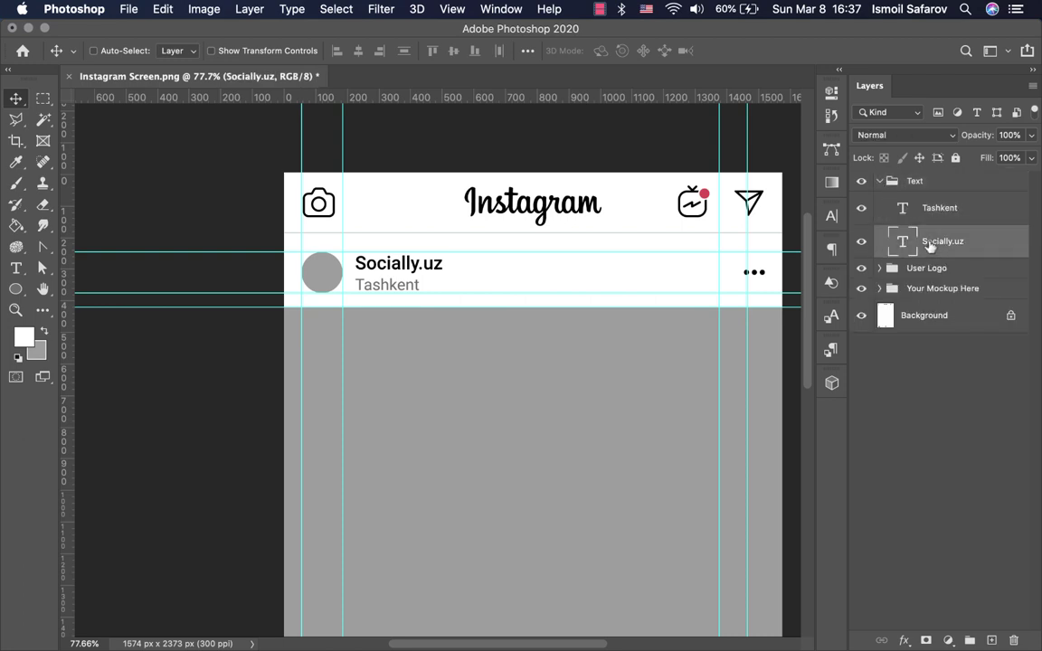
# Step: Select the Tashkent text layer and bring up its layer context menu
pyautogui.click(938, 208)
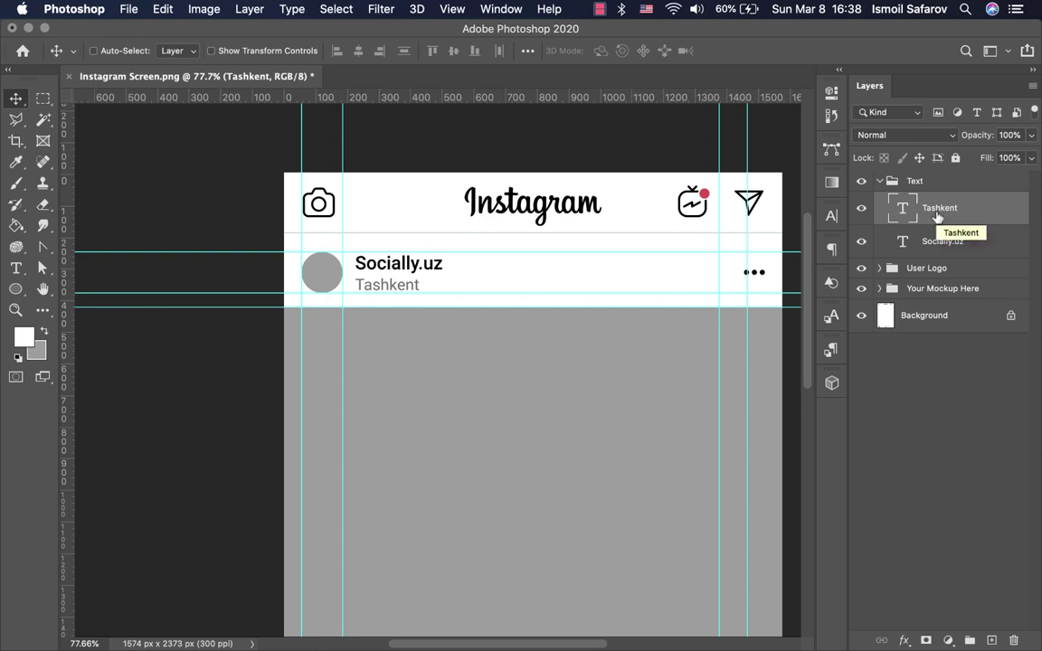
pyautogui.rightClick(937, 216)
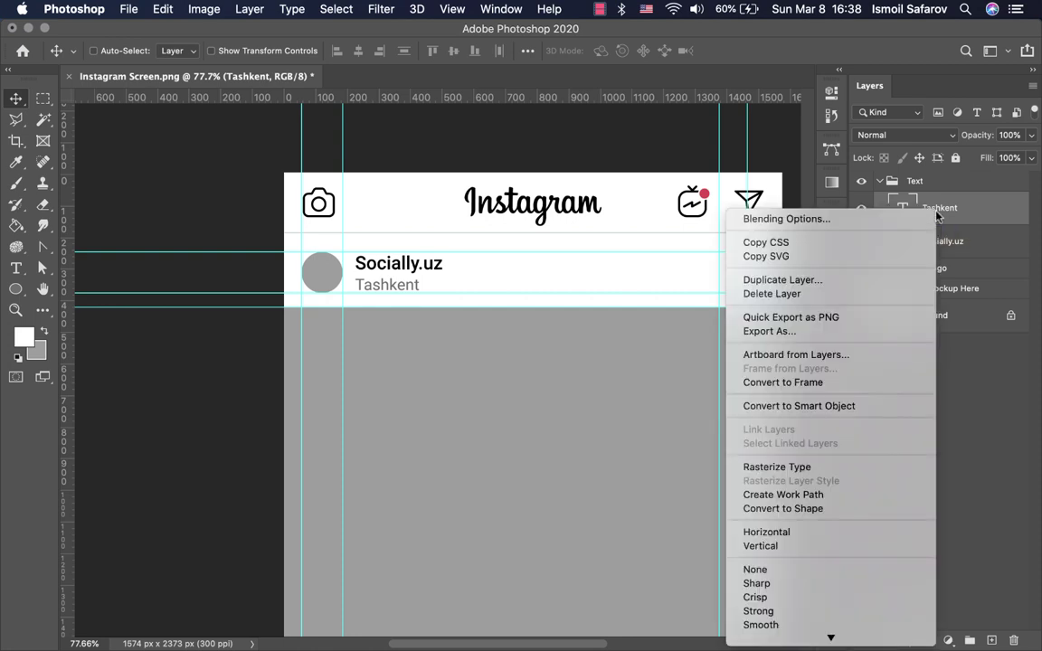
pyautogui.click(972, 388)
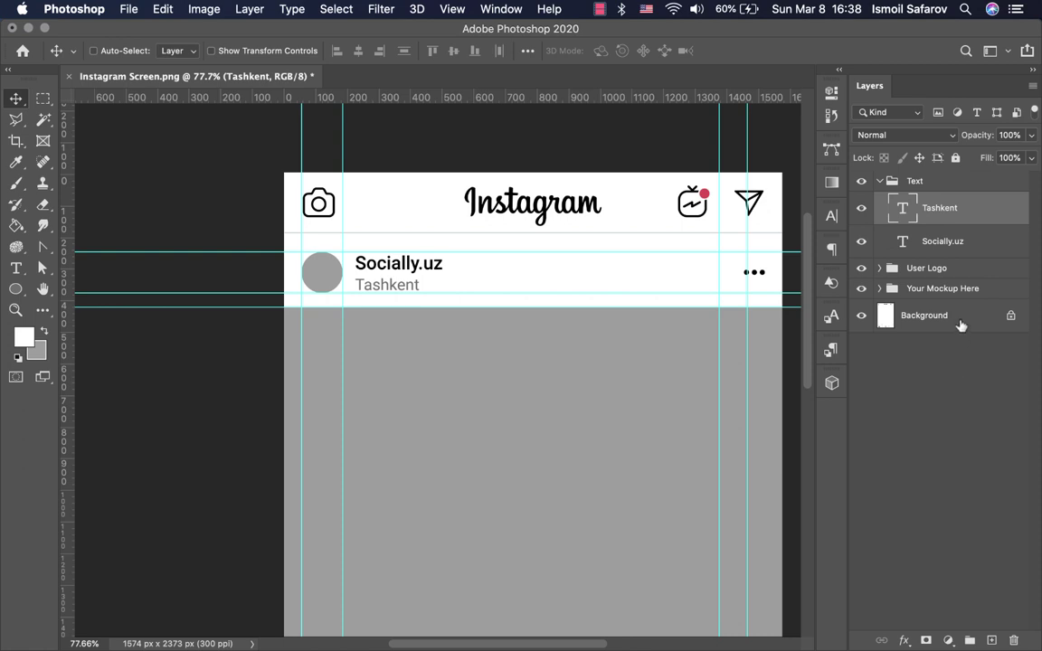
pyautogui.rightClick(947, 213)
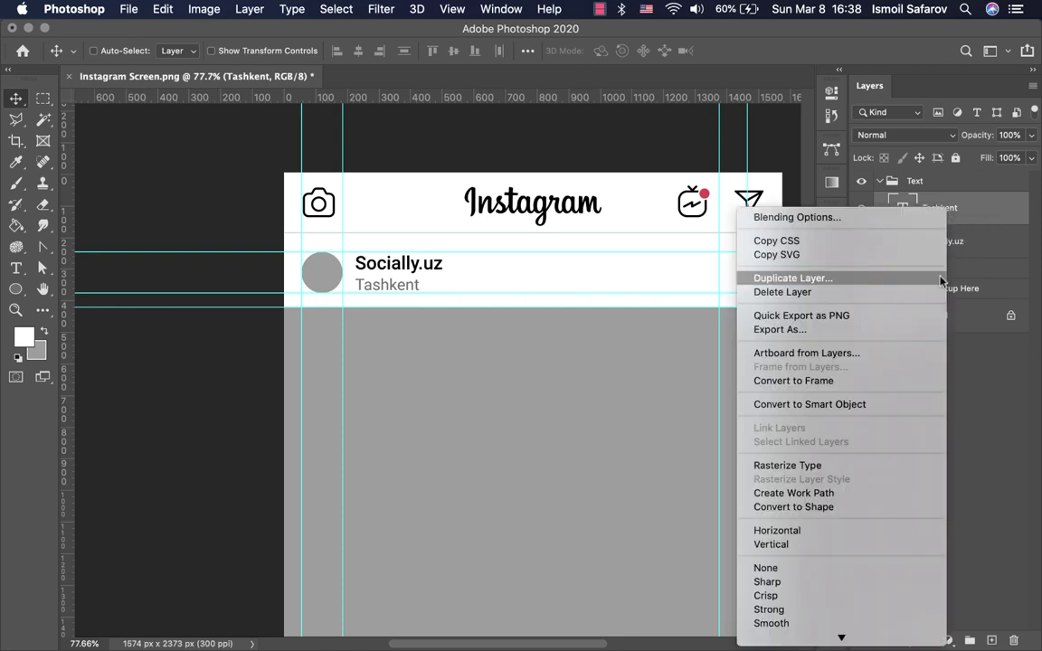
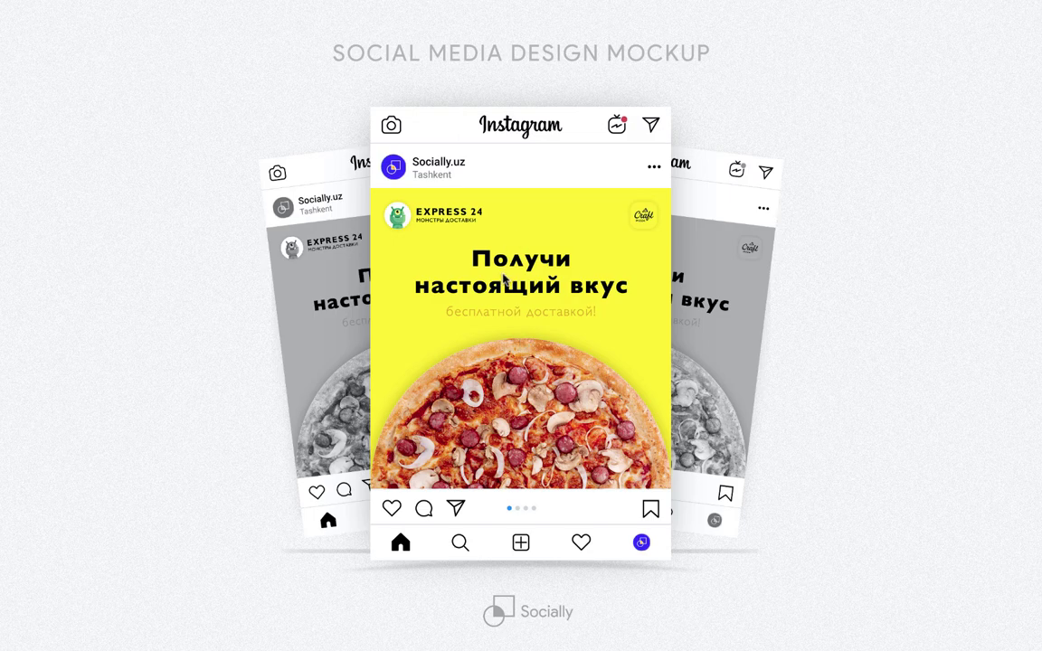
# Step: In Photoshop, convert the Tashkent and Socially.uz text layers to smart objects
pyautogui.hotkey('ctrl', 'Right')
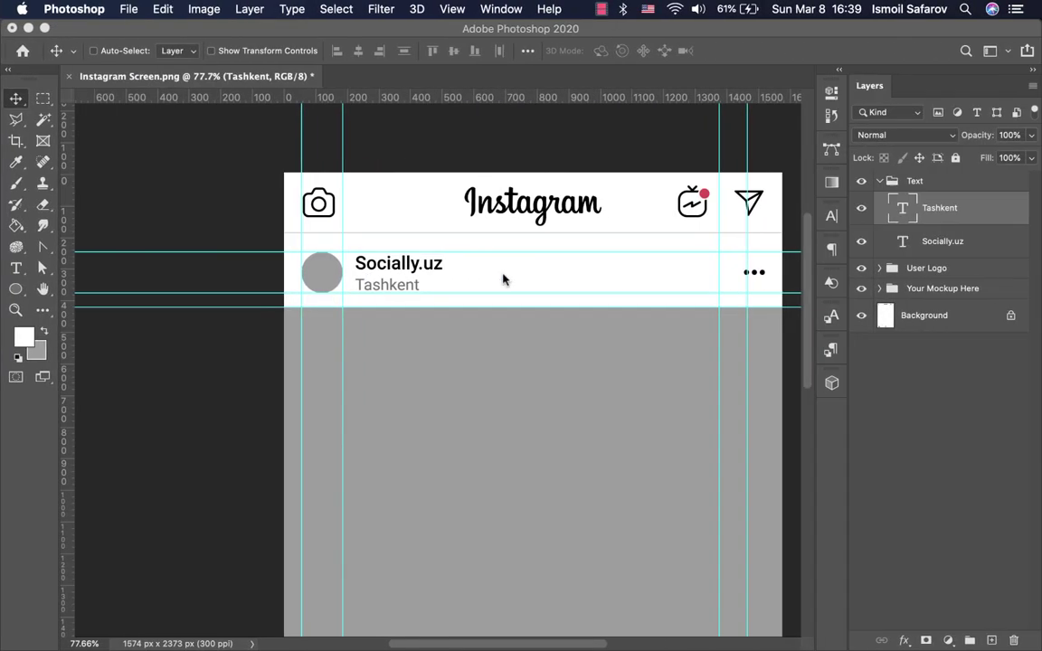
pyautogui.rightClick(936, 210)
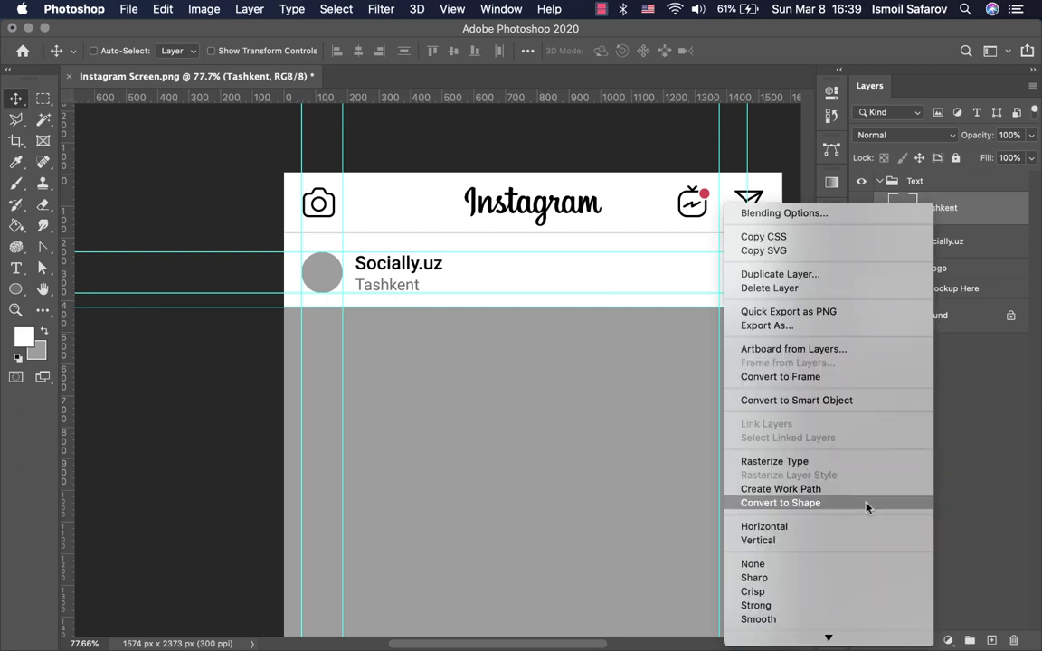
pyautogui.click(863, 398)
pyautogui.click(945, 243)
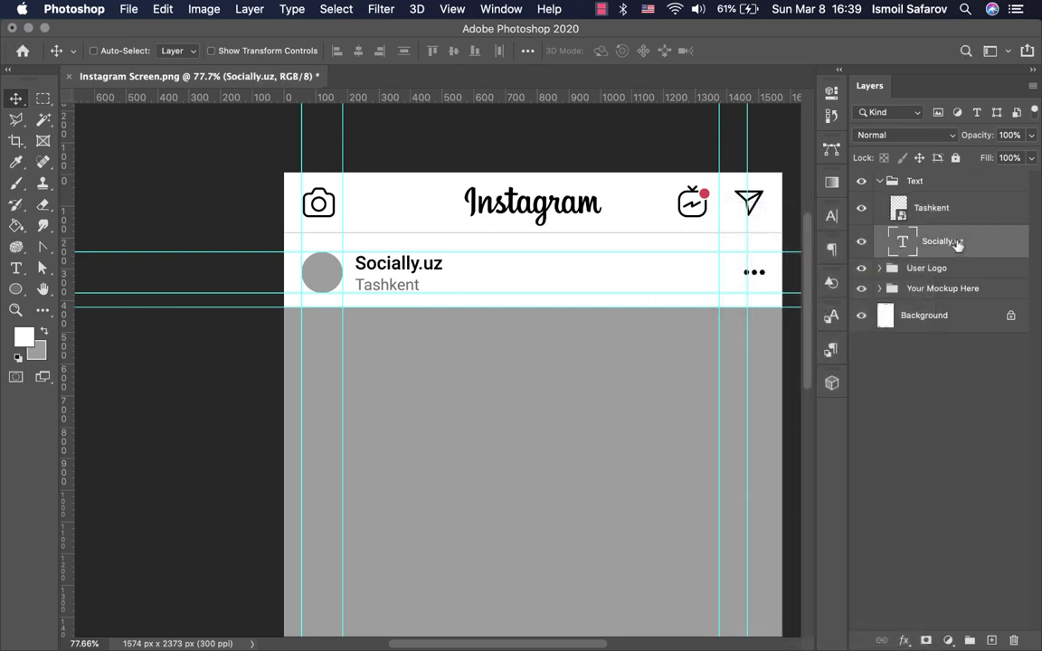
pyautogui.rightClick(945, 247)
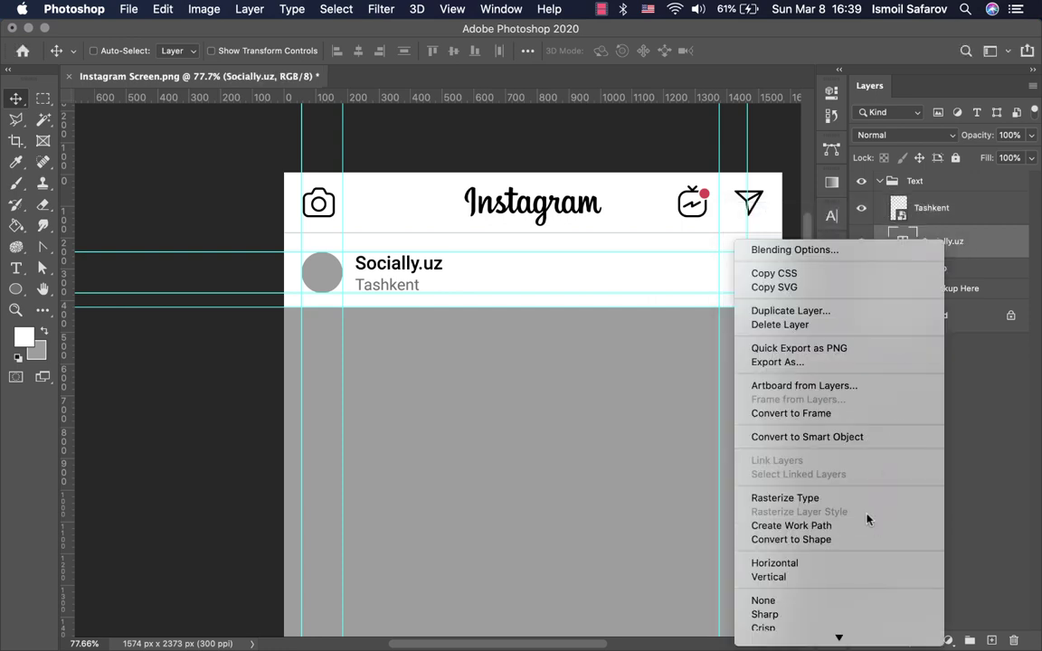
pyautogui.click(850, 438)
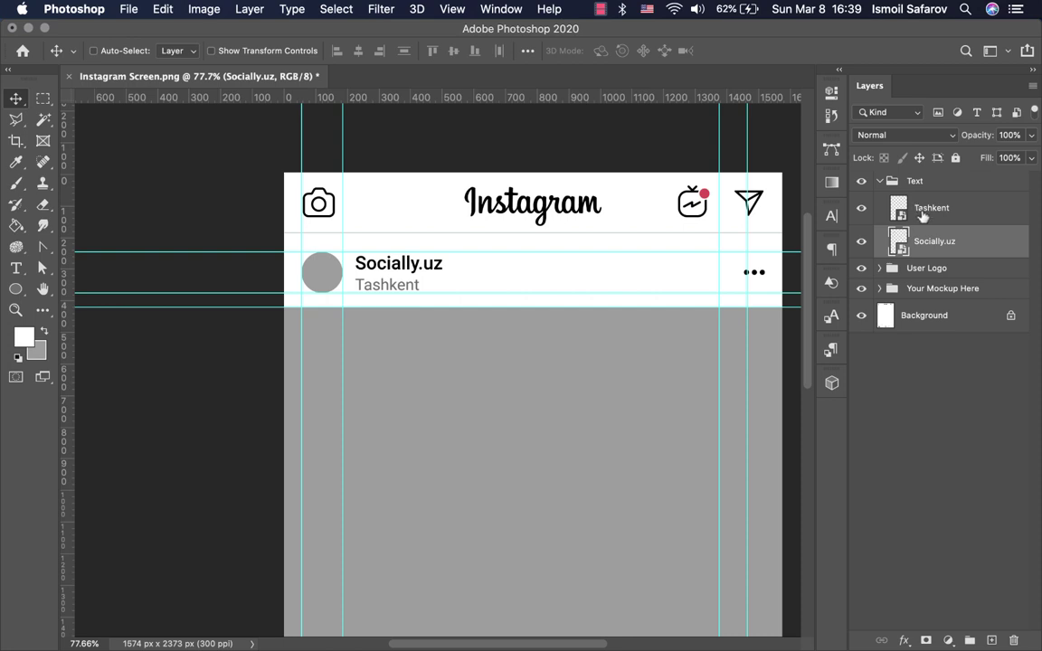
# Step: Move Socially.uz above Tashkent and open the Socially.uz smart object as its own document
pyautogui.moveTo(919, 241); pyautogui.dragTo(929, 207)
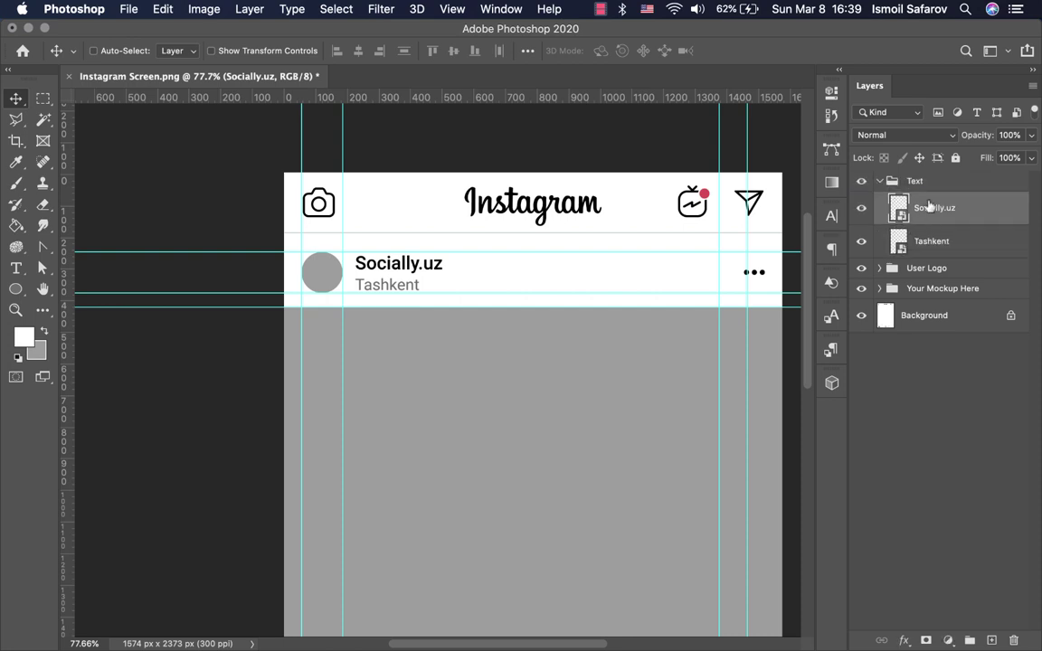
pyautogui.doubleClick(931, 208)
pyautogui.doubleClick(898, 209)
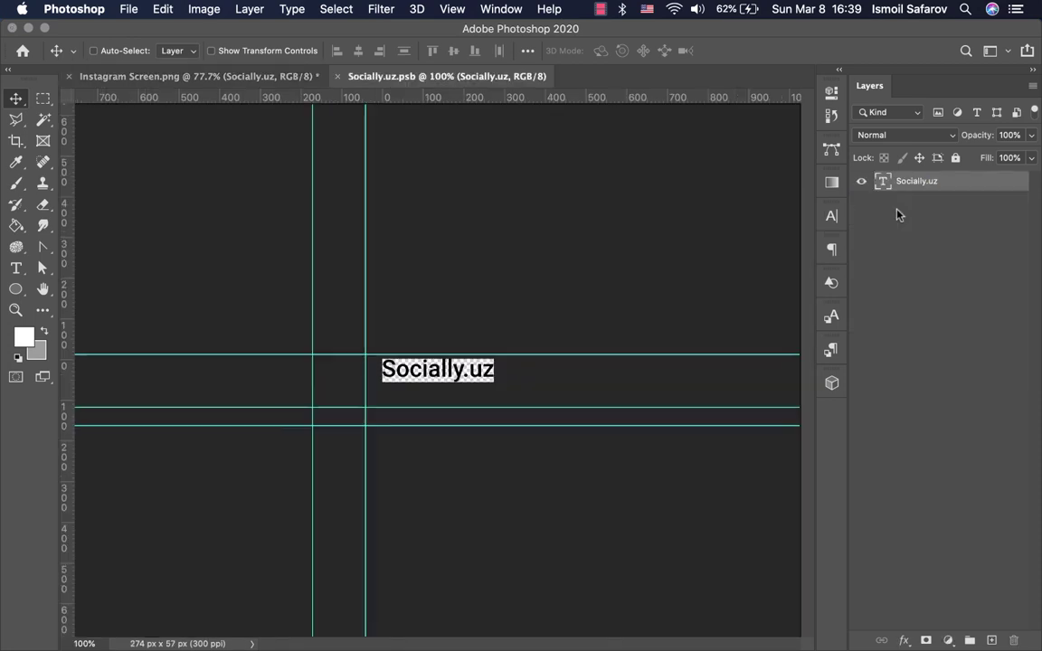
pyautogui.doubleClick(463, 371)
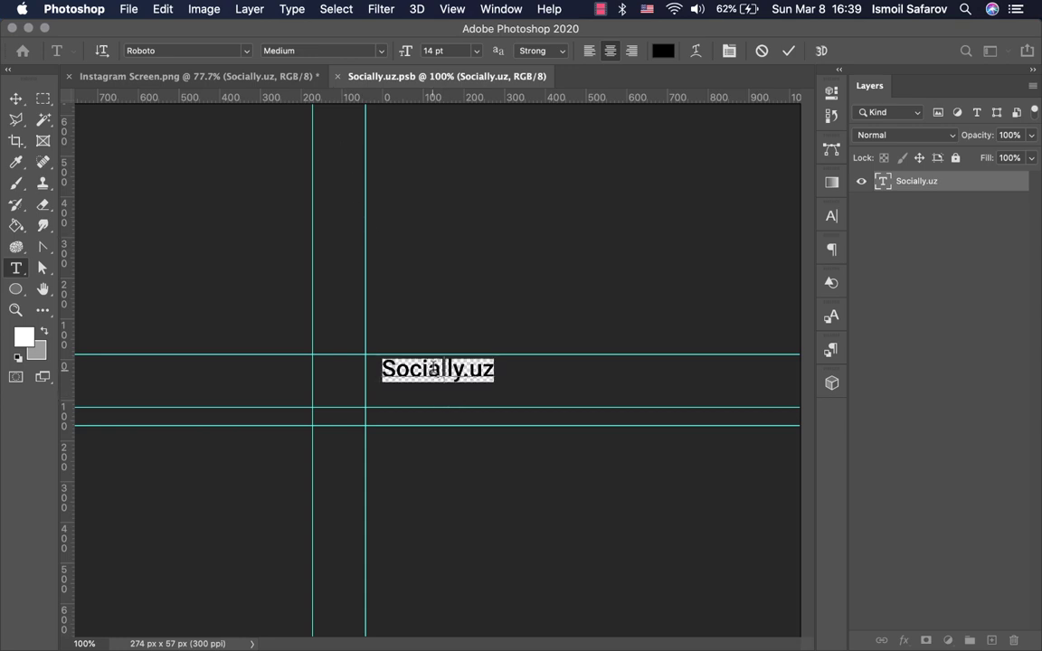
pyautogui.write('Sadjaskdkasdk')
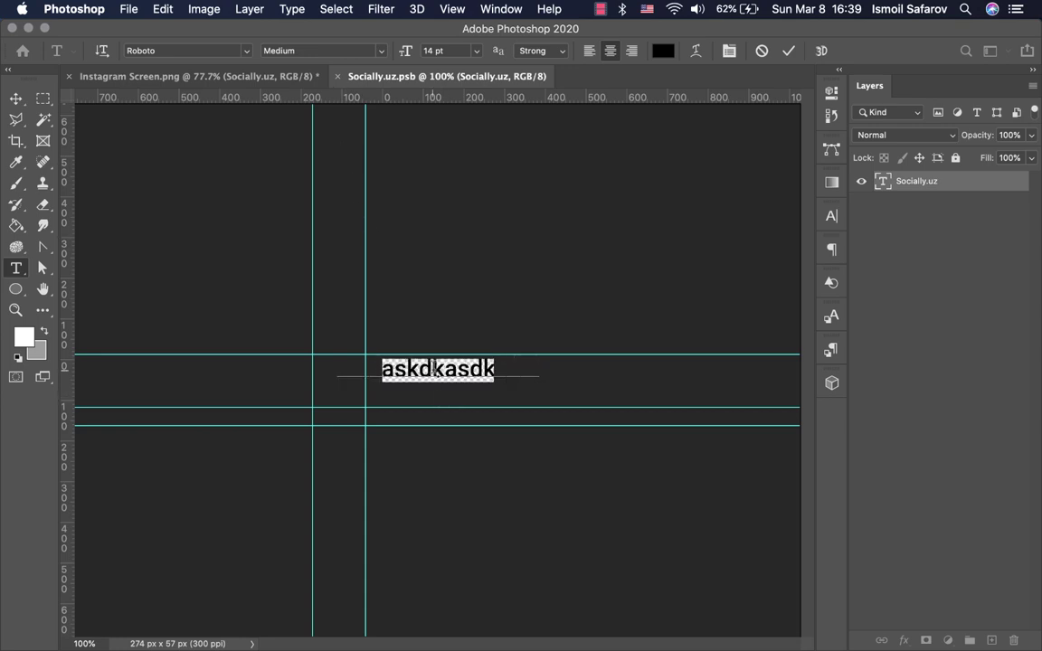
pyautogui.hotkey('ctrl', 'Return')
pyautogui.press('v')
pyautogui.hotkey('ctrl', 's')
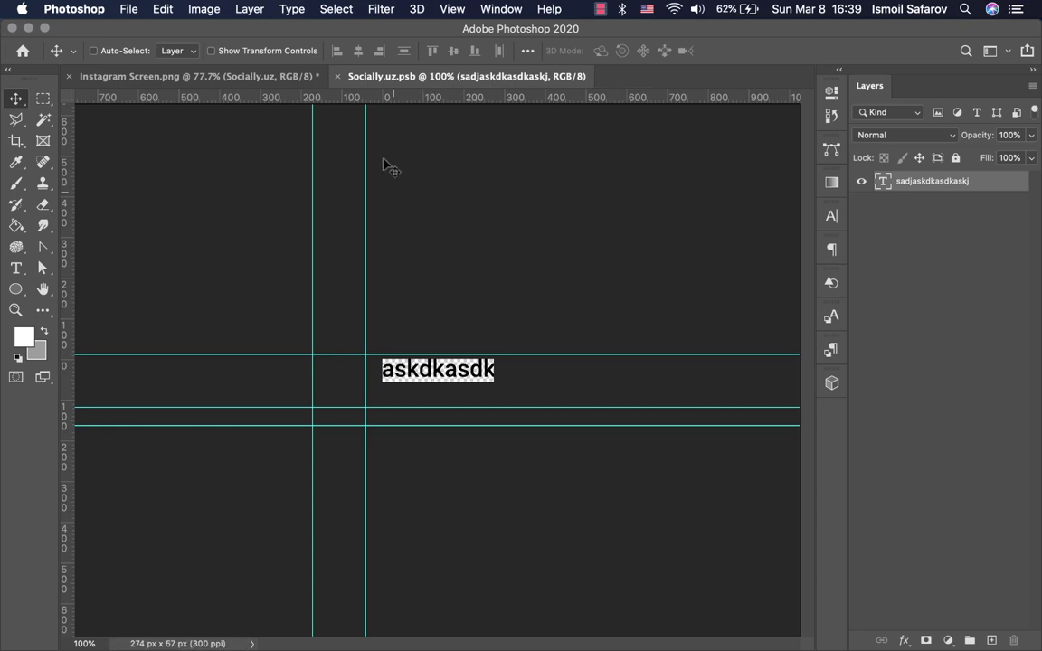
pyautogui.click(271, 78)
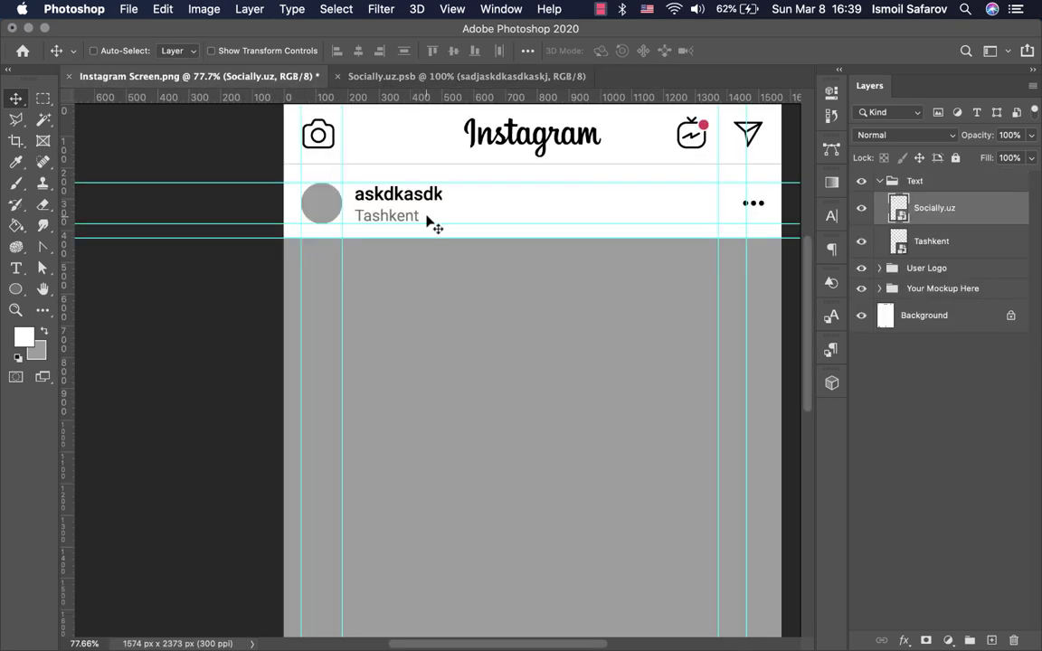
pyautogui.click(421, 76)
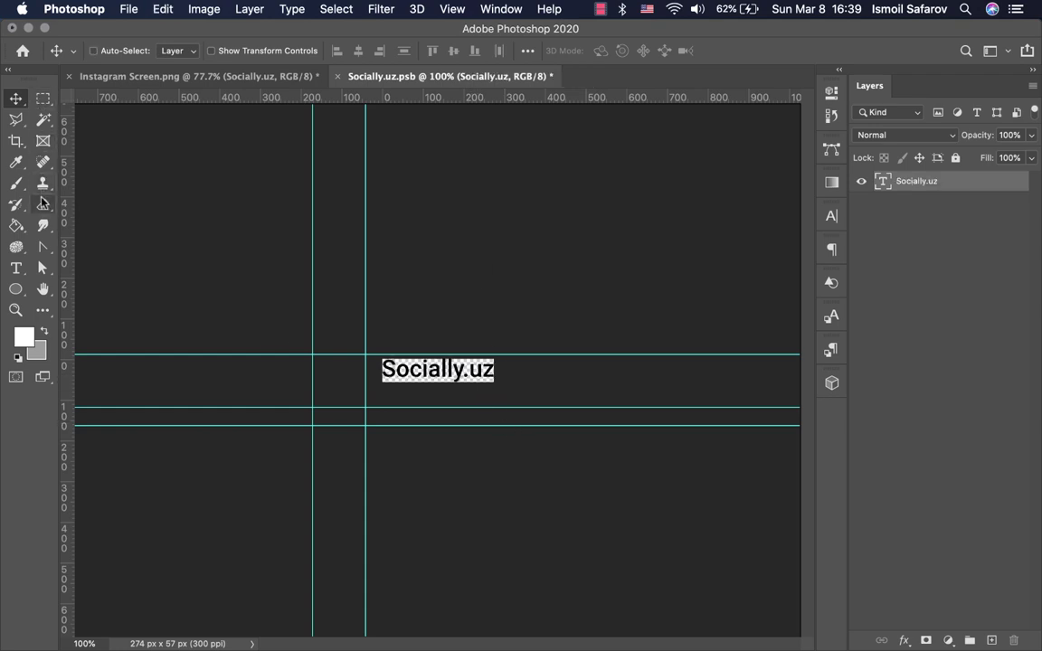
# Step: Crop-extend the Socially.uz smart object's canvas to the right and close it
pyautogui.click(18, 141)
pyautogui.rightClick(17, 141)
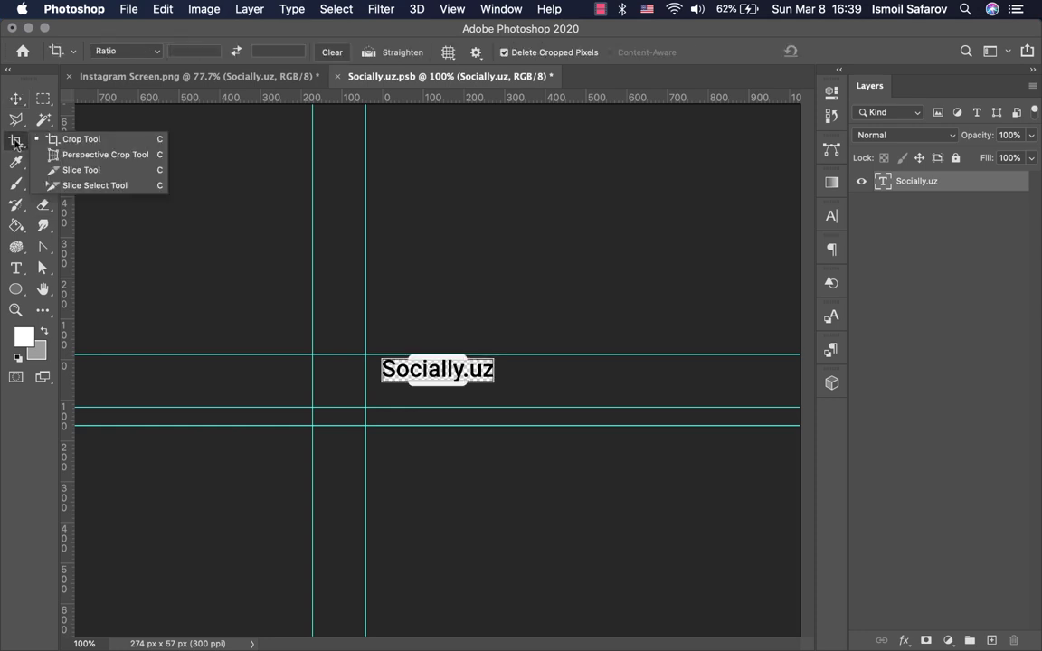
pyautogui.click(84, 142)
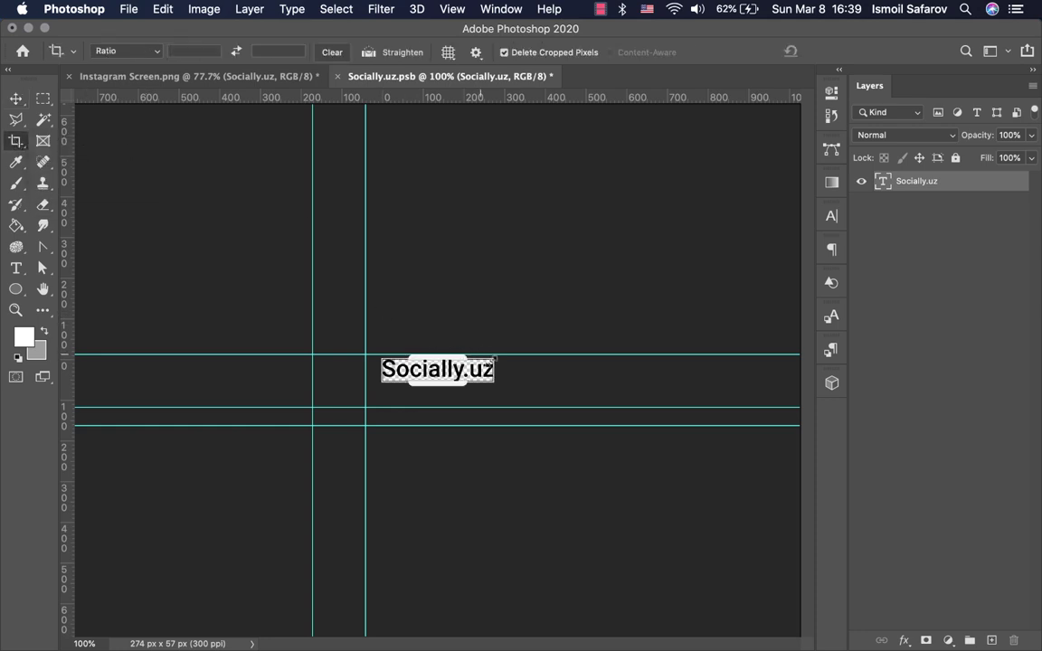
pyautogui.moveTo(493, 368); pyautogui.dragTo(519, 368)
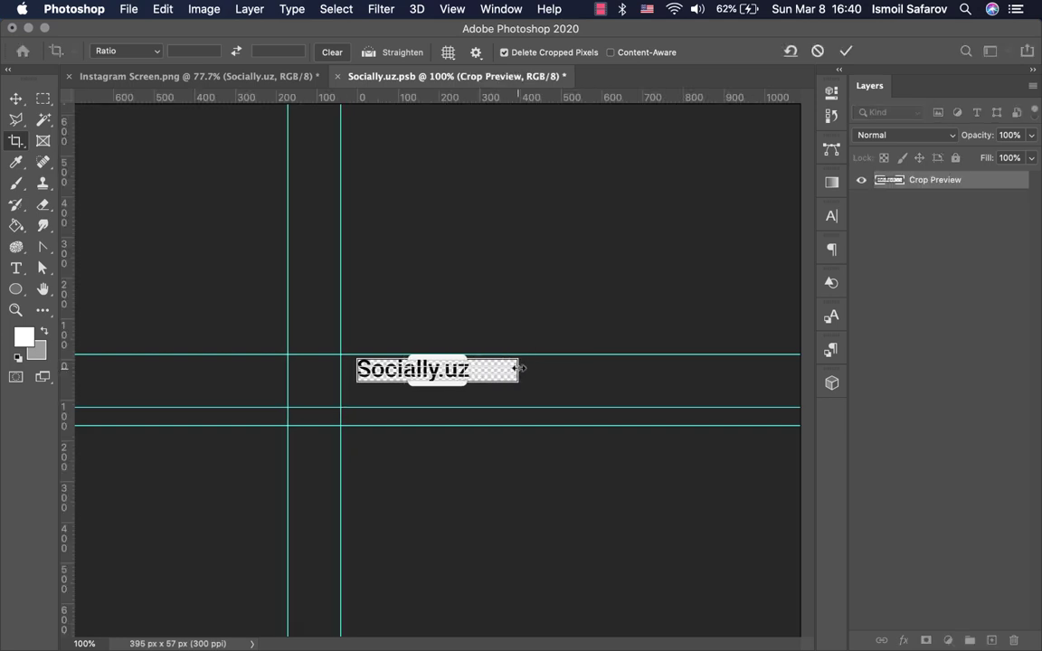
pyautogui.press('Return')
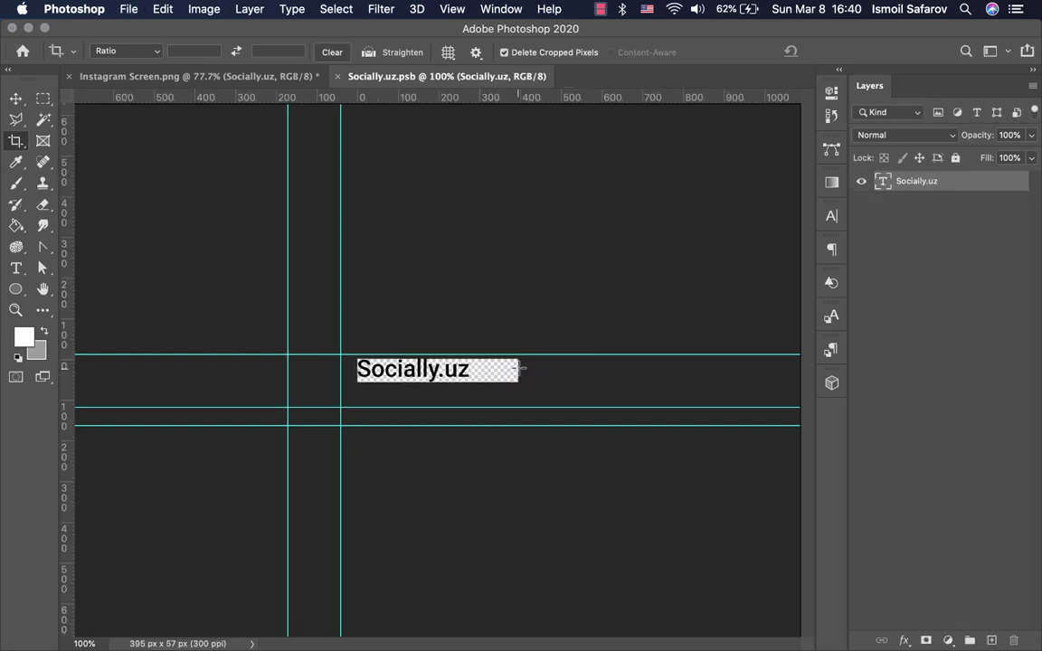
pyautogui.click(337, 76)
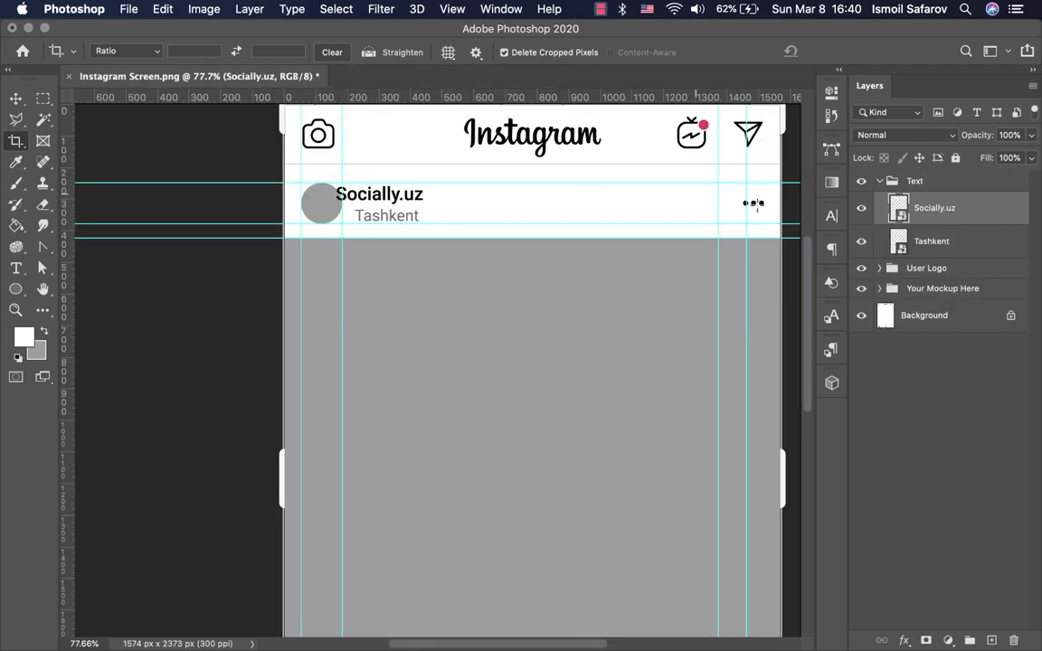
# Step: Widen the Tashkent smart object's canvas from 201 to 354 px, save, and select both name layers
pyautogui.doubleClick(925, 241)
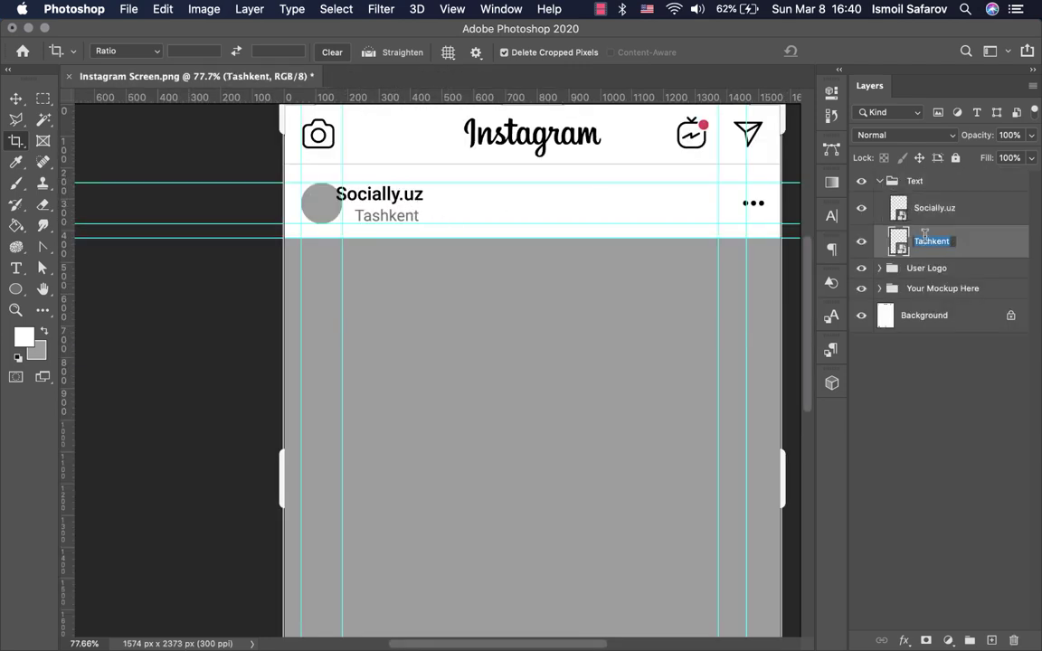
pyautogui.doubleClick(900, 240)
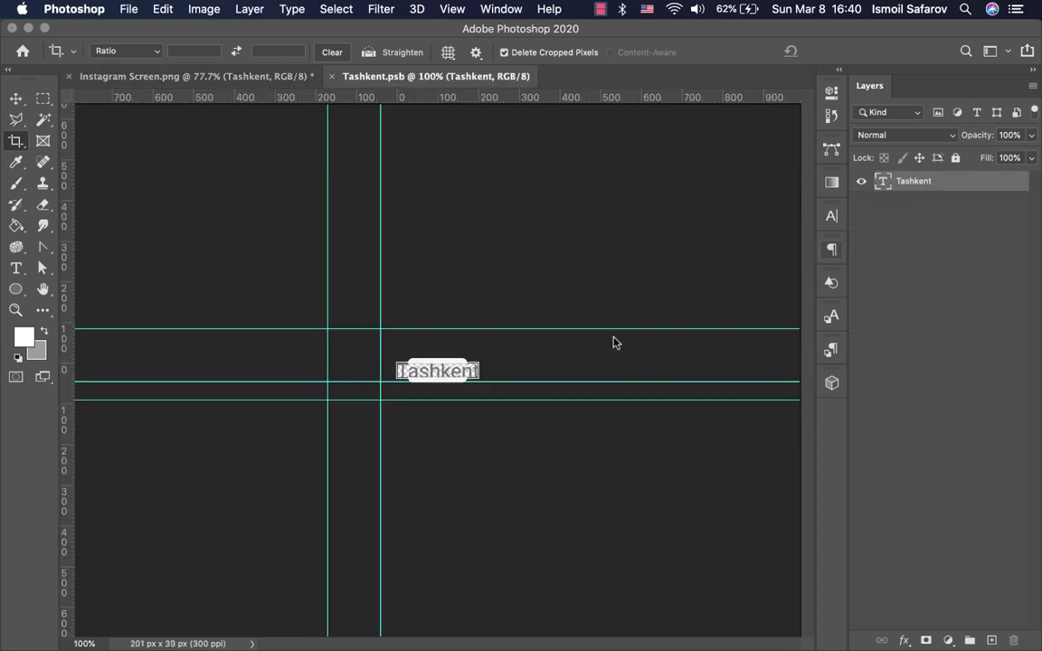
pyautogui.moveTo(481, 371); pyautogui.dragTo(510, 372)
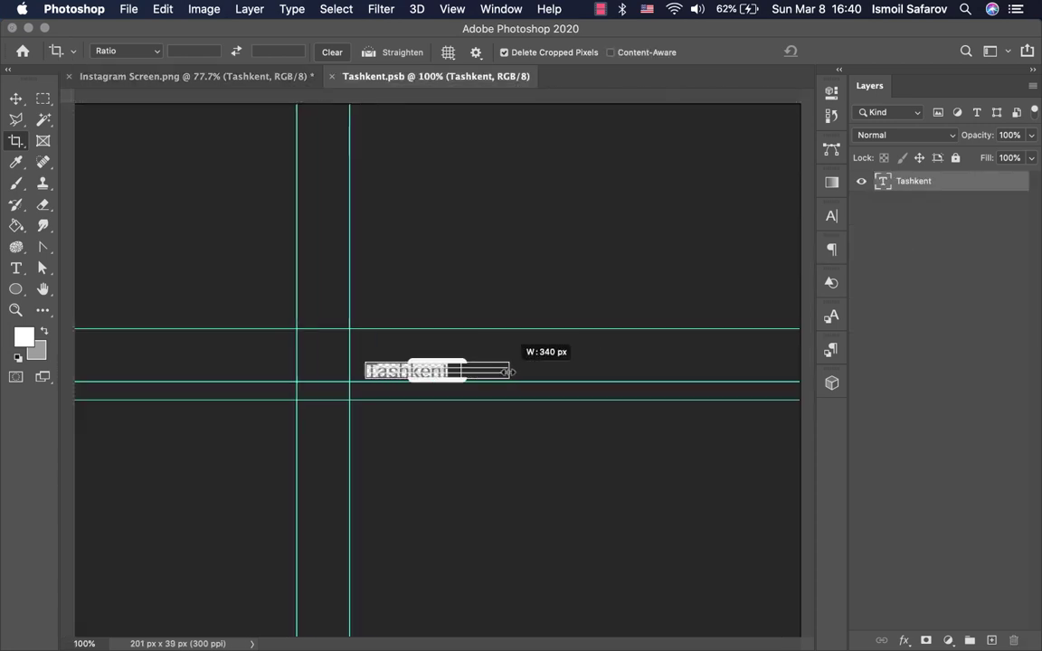
pyautogui.press('Return')
pyautogui.press('super+s')
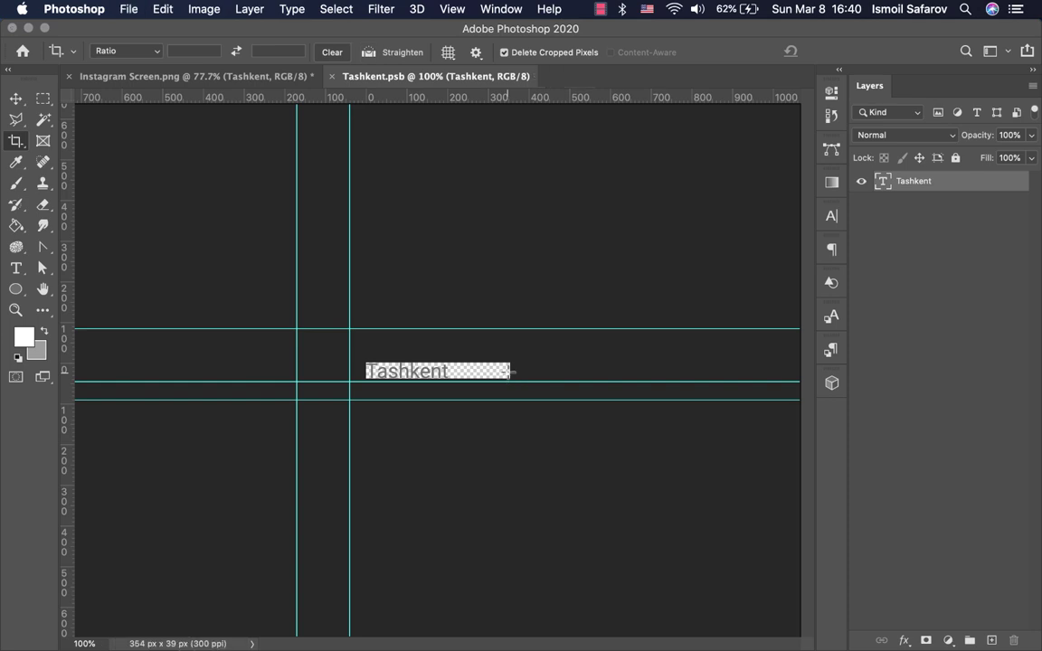
pyautogui.click(334, 78)
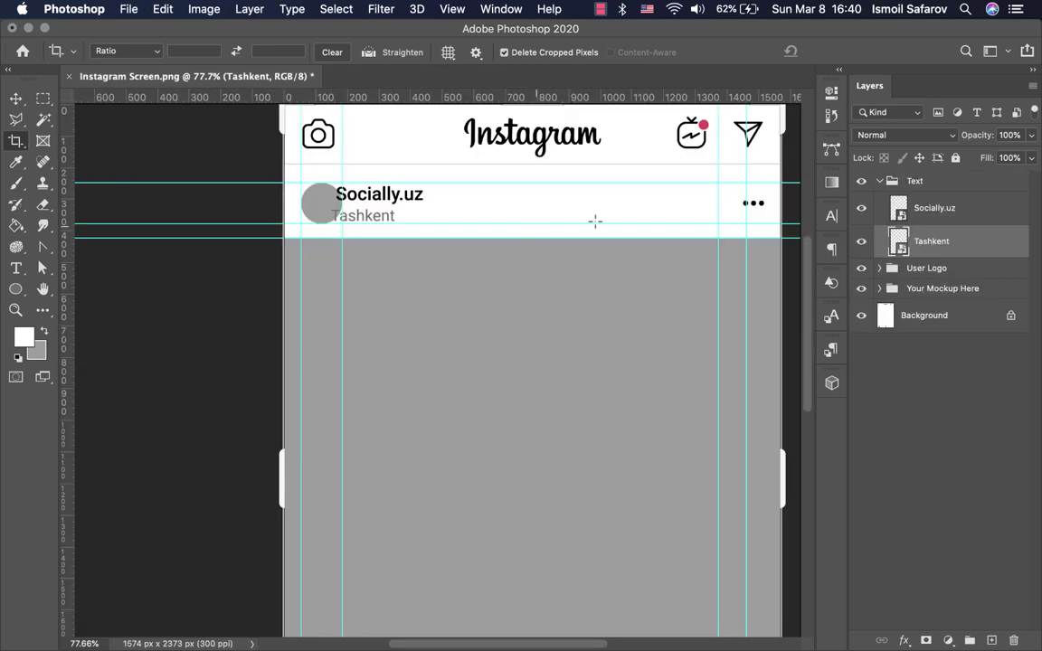
pyautogui.keyDown('shift'); pyautogui.click(951, 210); pyautogui.keyUp('shift')
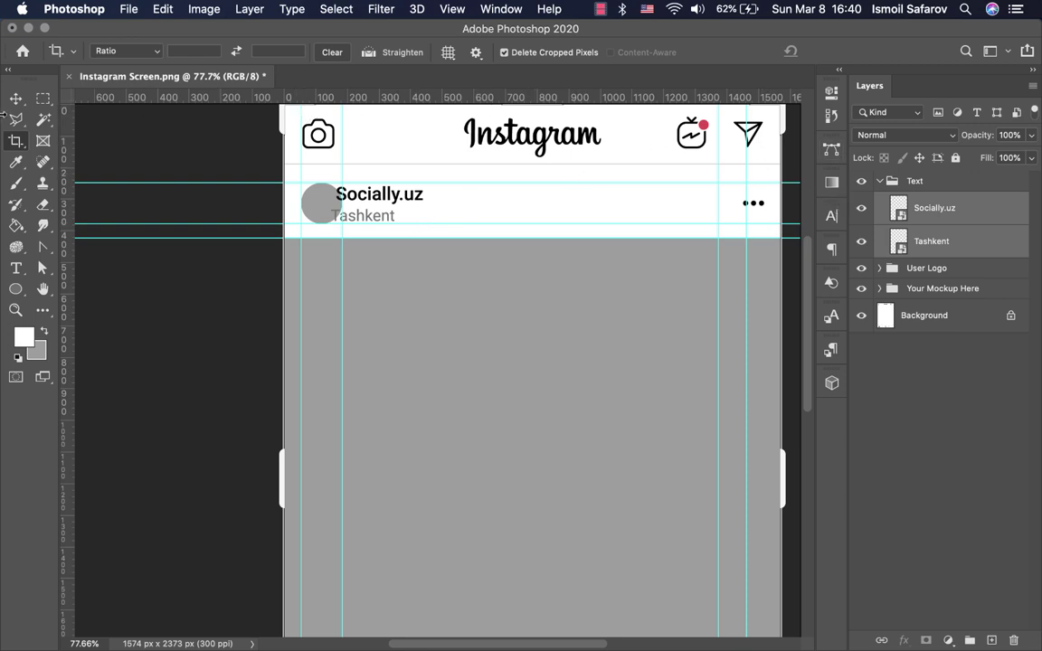
# Step: Align the left edges of both name layers and nudge them one step right
pyautogui.click(15, 98)
pyautogui.click(336, 51)
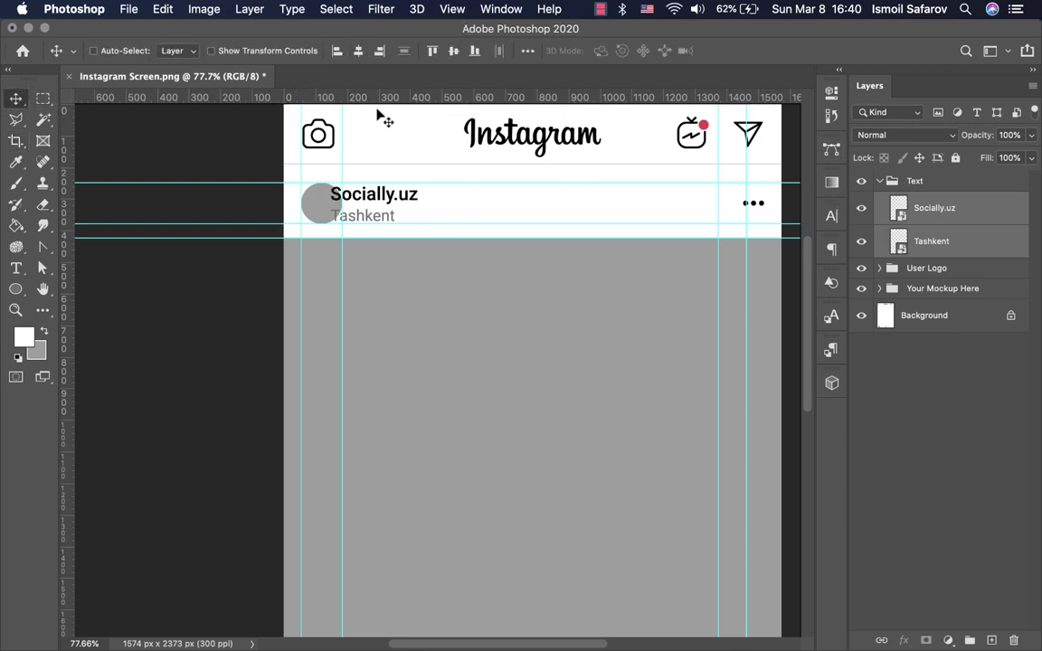
pyautogui.press('Right')
pyautogui.press('Right')
pyautogui.press('Right')
pyautogui.press('Right')
pyautogui.press('Right')
pyautogui.press('Right')
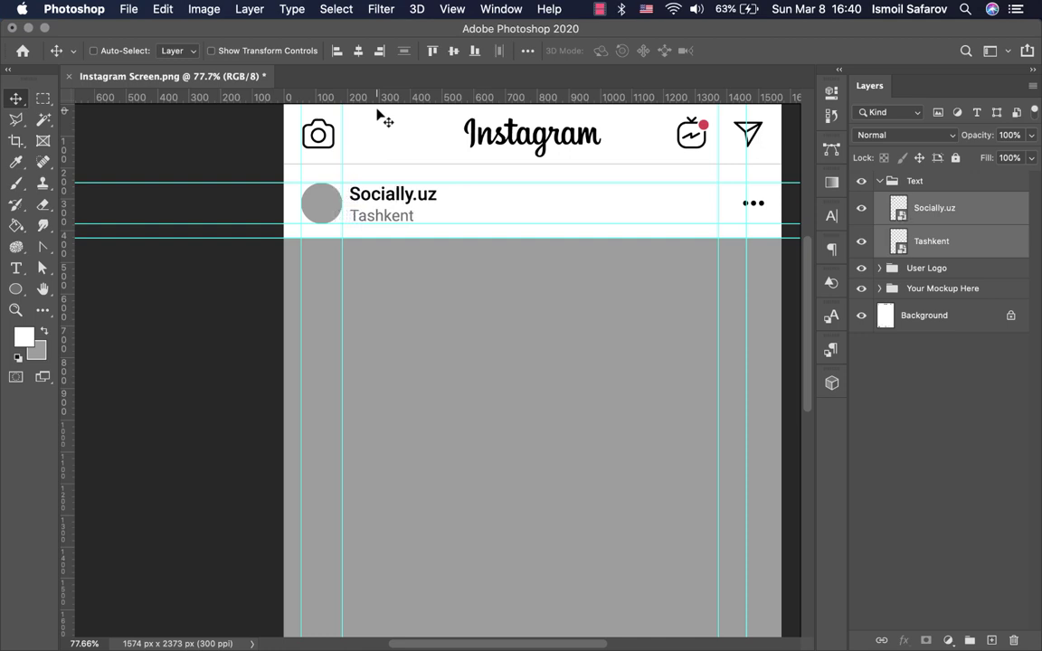
pyautogui.click(925, 397)
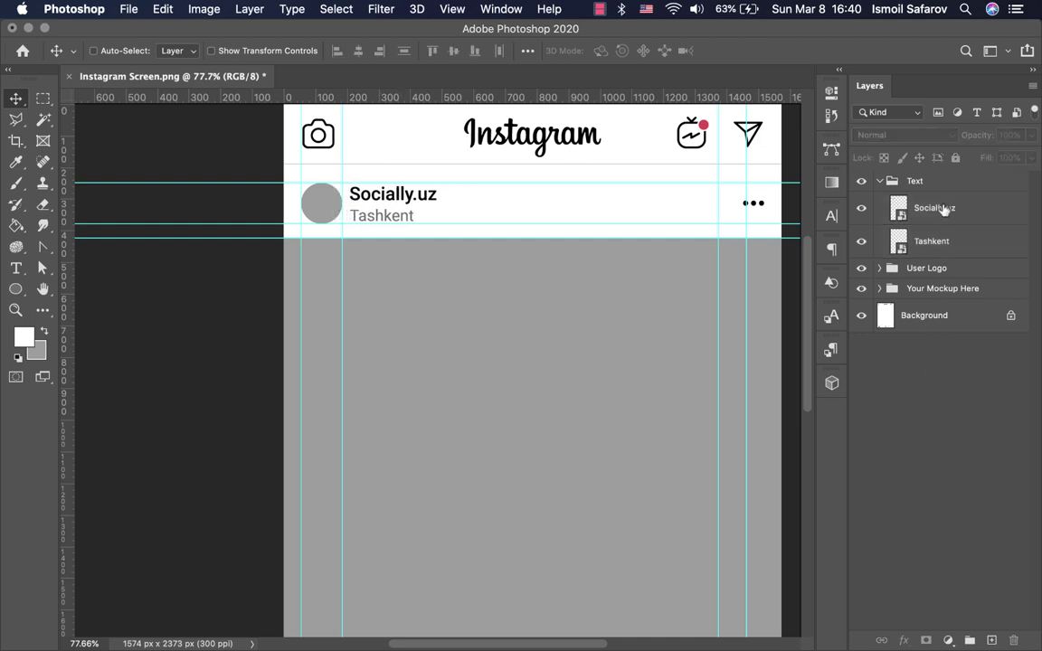
# Step: Reopen the Socially.uz smart object and try test text, then undo it
pyautogui.doubleClick(941, 208)
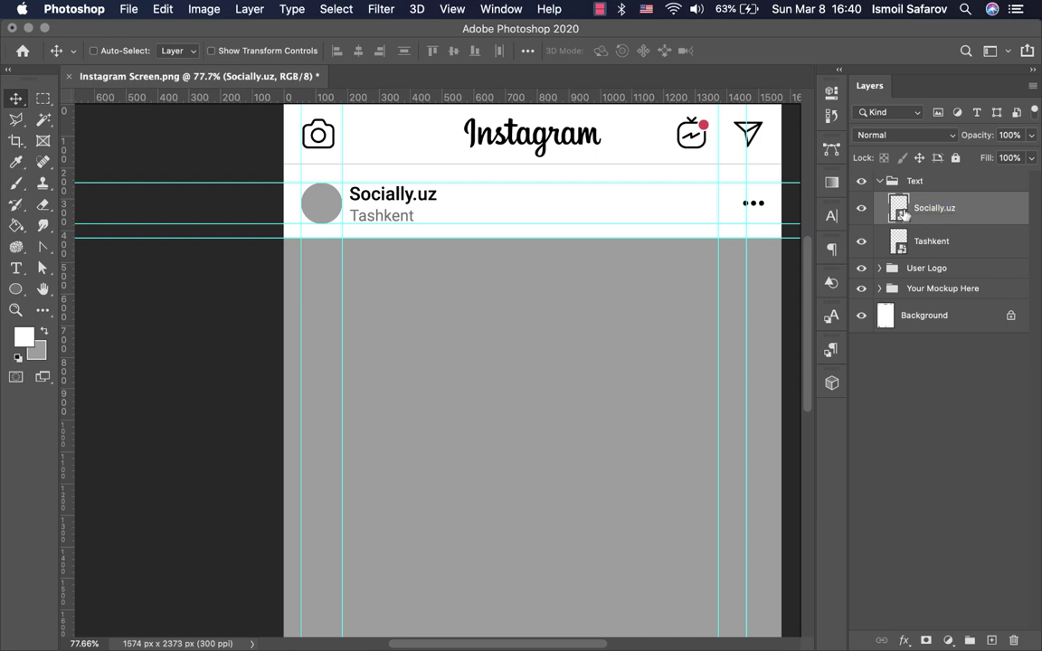
pyautogui.doubleClick(898, 208)
pyautogui.doubleClick(429, 376)
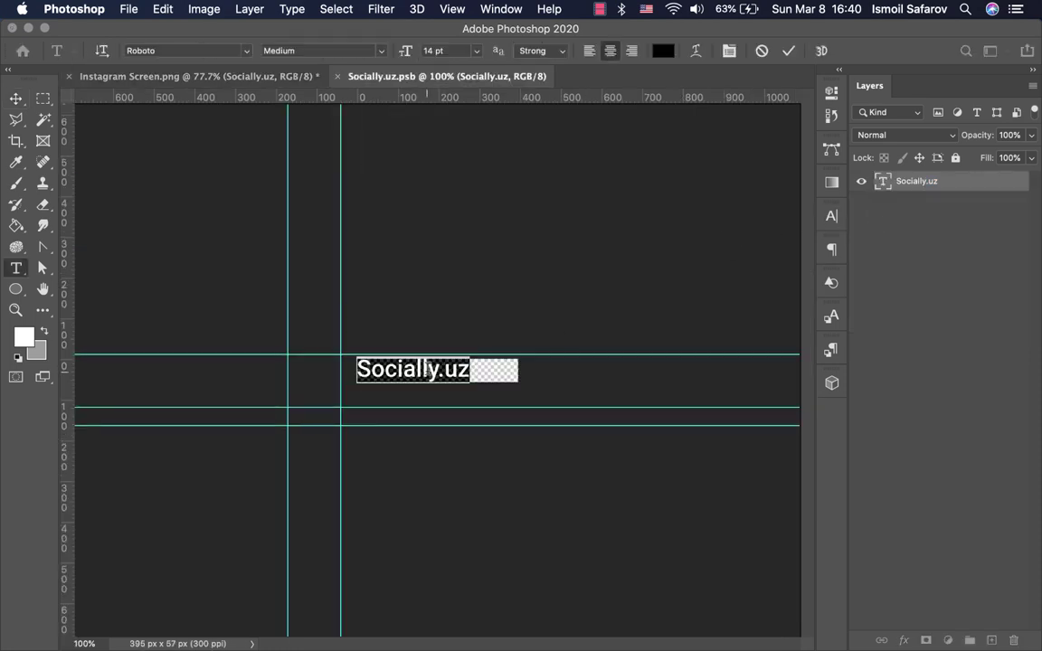
pyautogui.write('asdjaksdkas')
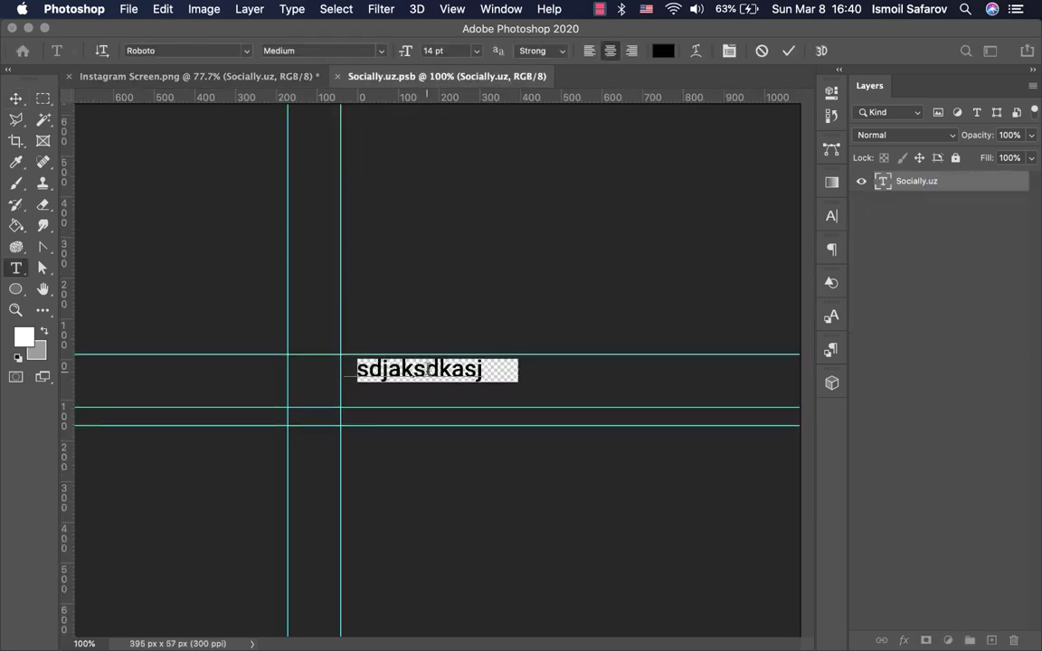
pyautogui.write('j')
pyautogui.press('Escape')
pyautogui.press('v')
pyautogui.hotkey('ctrl', 'z')
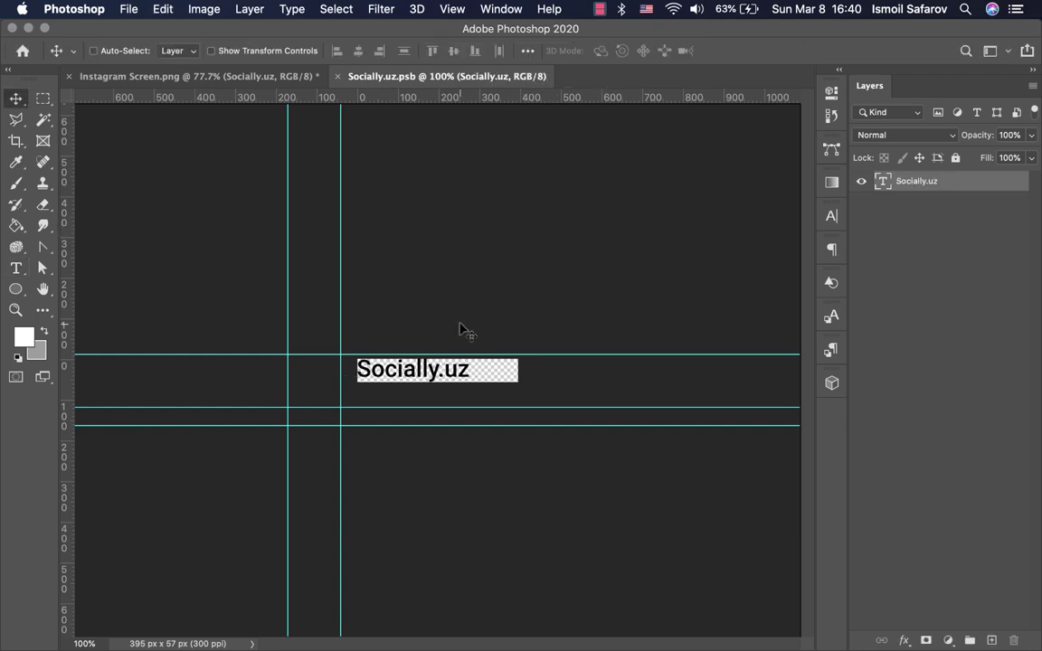
# Step: Left-align the Socially.uz text, nudge it two steps left, and save the smart object
pyautogui.doubleClick(448, 369)
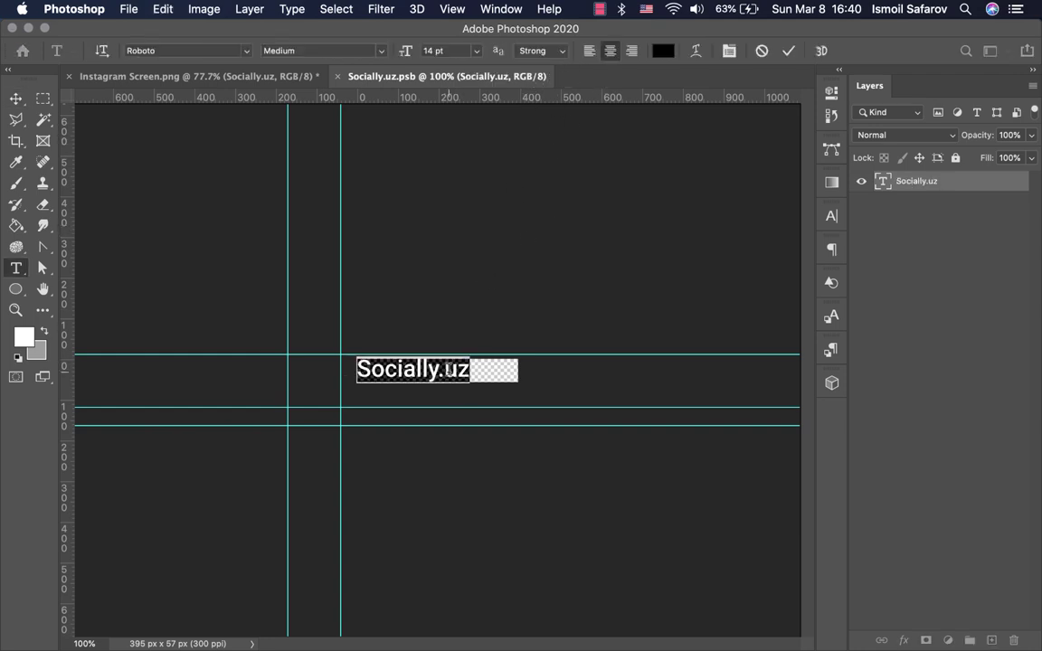
pyautogui.click(590, 51)
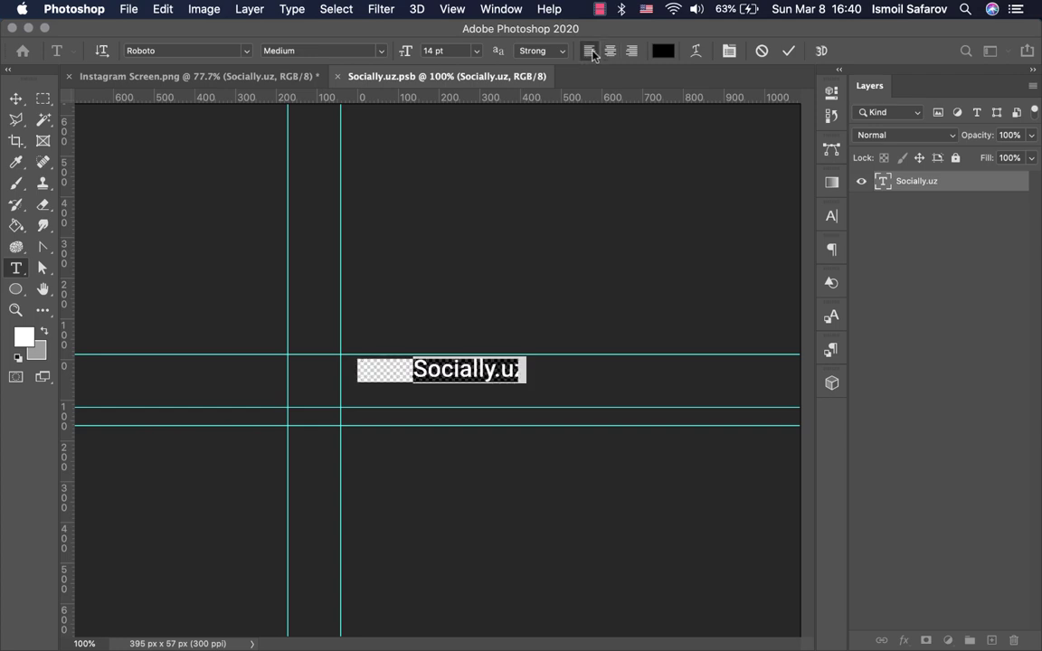
pyautogui.click(15, 98)
pyautogui.hotkey('ctrl', 's')
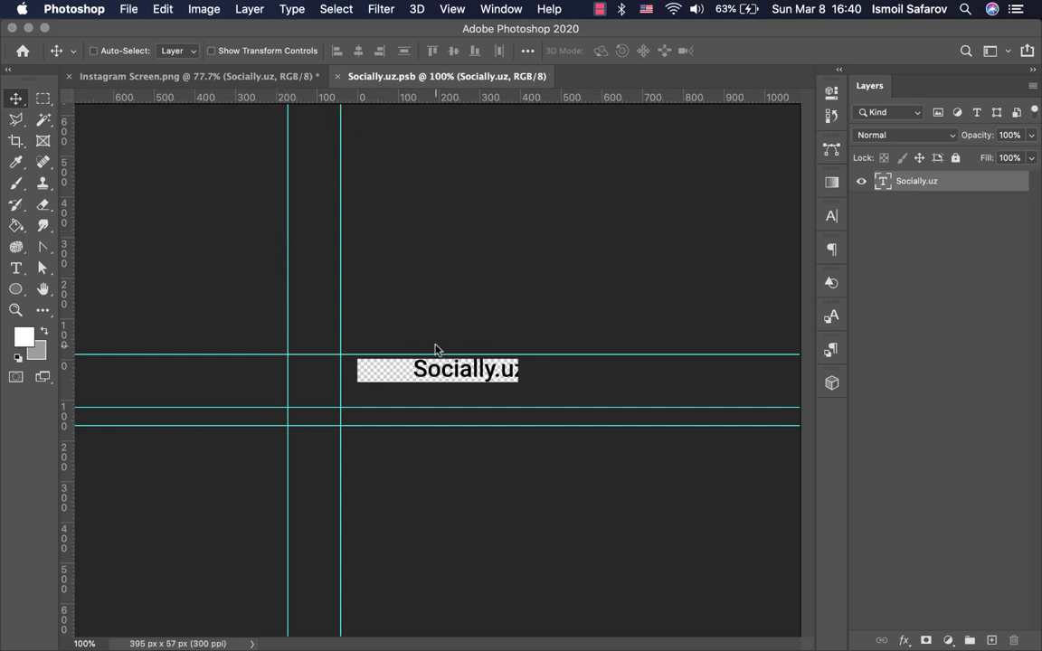
pyautogui.press('Left')
pyautogui.press('Left')
pyautogui.press('Left')
pyautogui.press('Left')
pyautogui.press('Left')
pyautogui.press('Left')
pyautogui.press('Left')
pyautogui.press('Left')
pyautogui.press('Left')
pyautogui.press('Left')
pyautogui.press('Left')
pyautogui.press('Left')
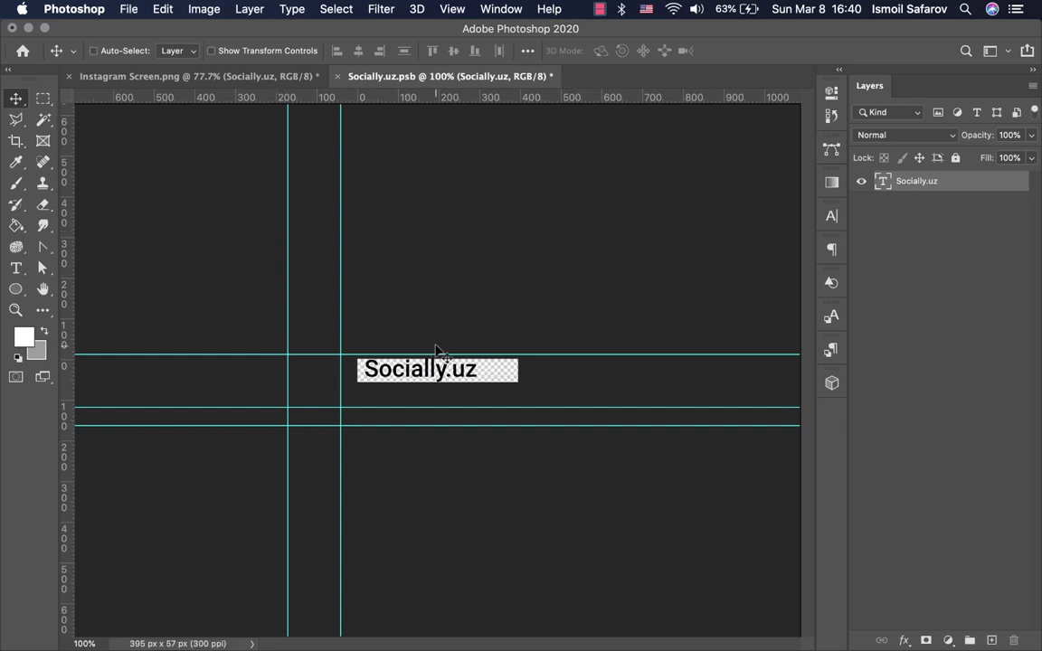
pyautogui.press('Left')
pyautogui.press('Left')
pyautogui.press('Left')
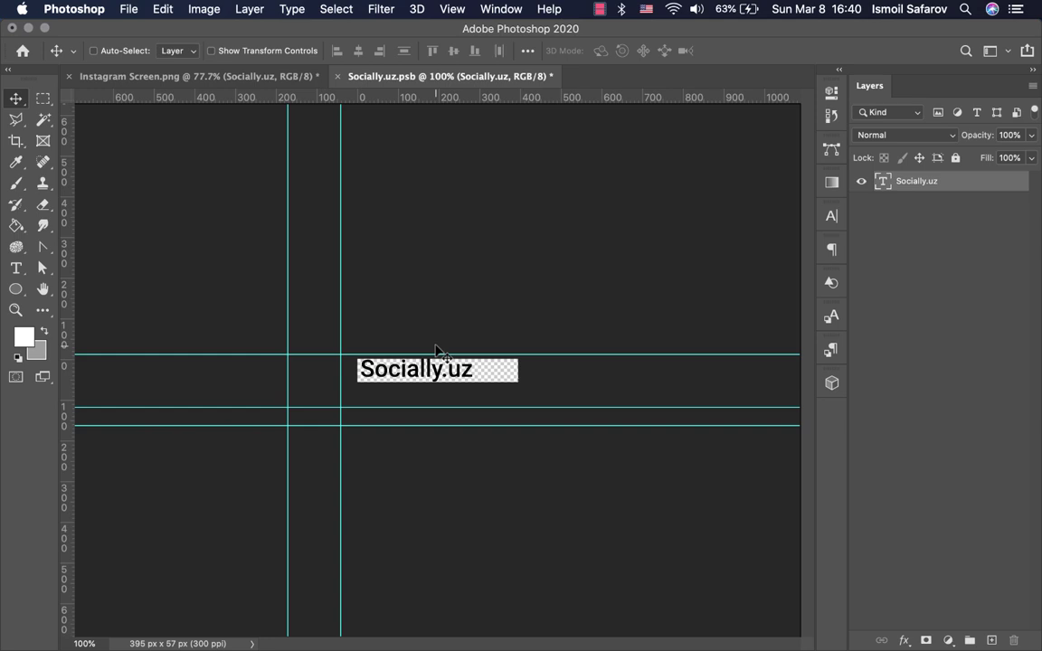
pyautogui.hotkey('ctrl', 's')
pyautogui.click(340, 76)
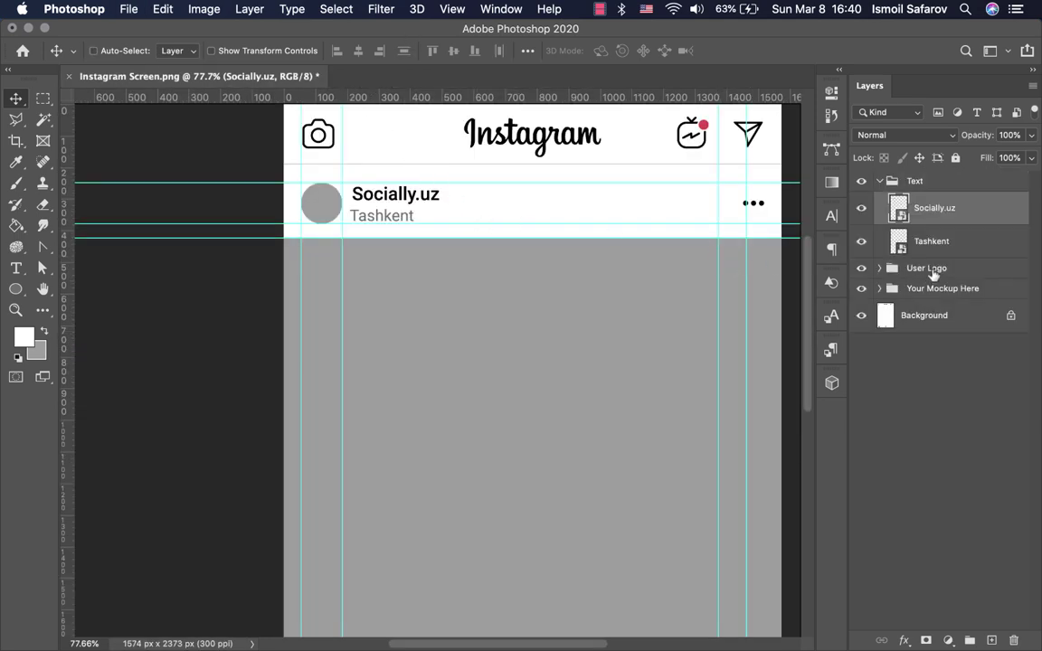
# Step: Nudge the Tashkent text two steps left, save, then align both captions' left edges
pyautogui.doubleClick(899, 240)
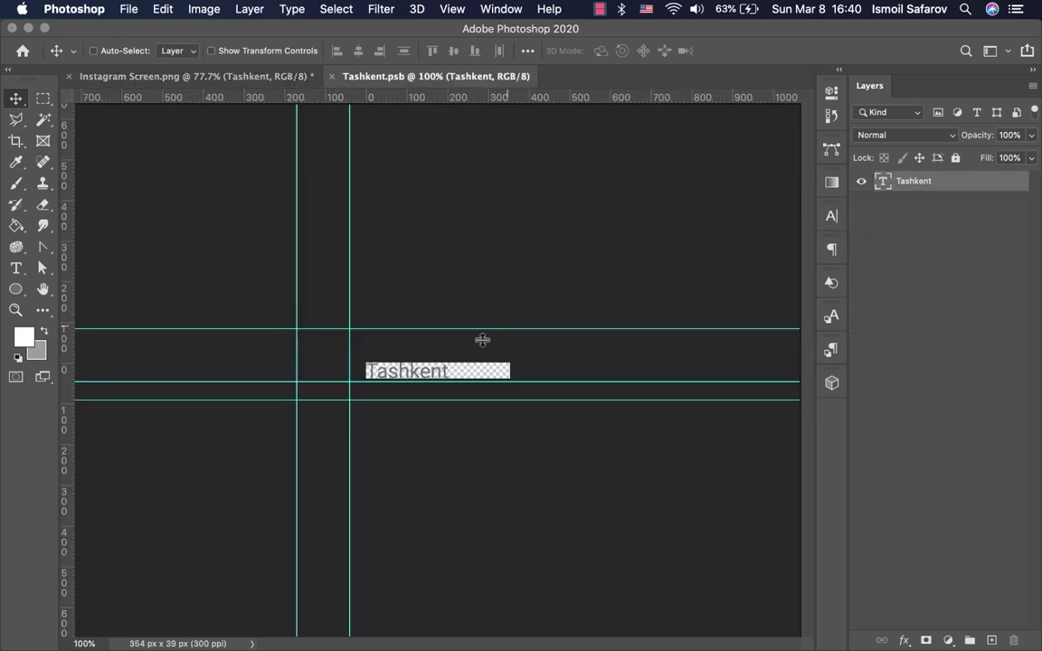
pyautogui.doubleClick(442, 372)
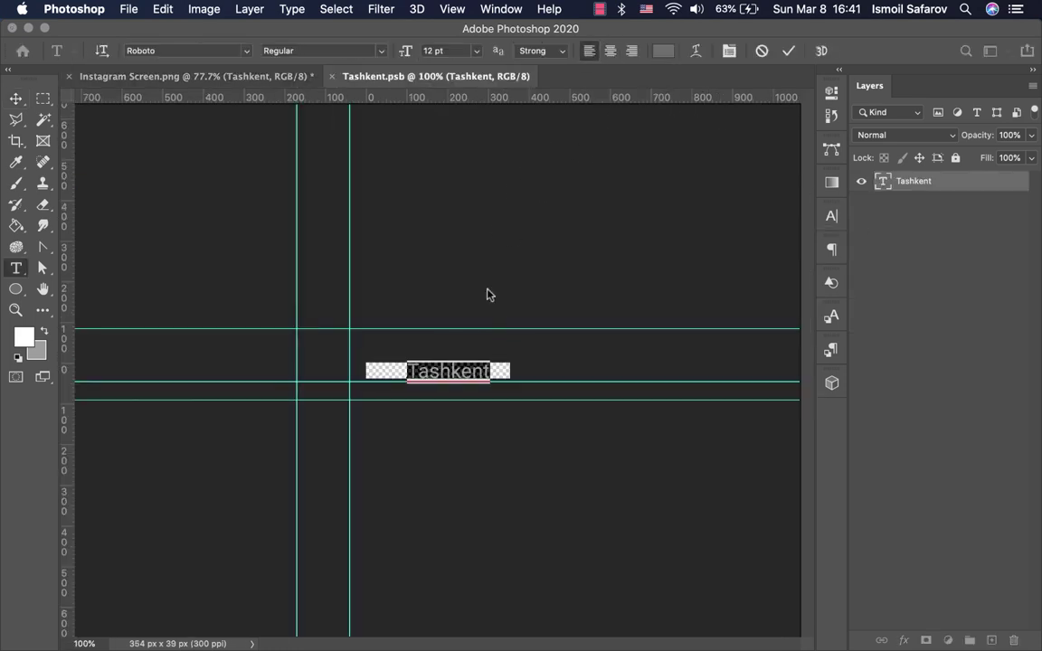
pyautogui.click(16, 97)
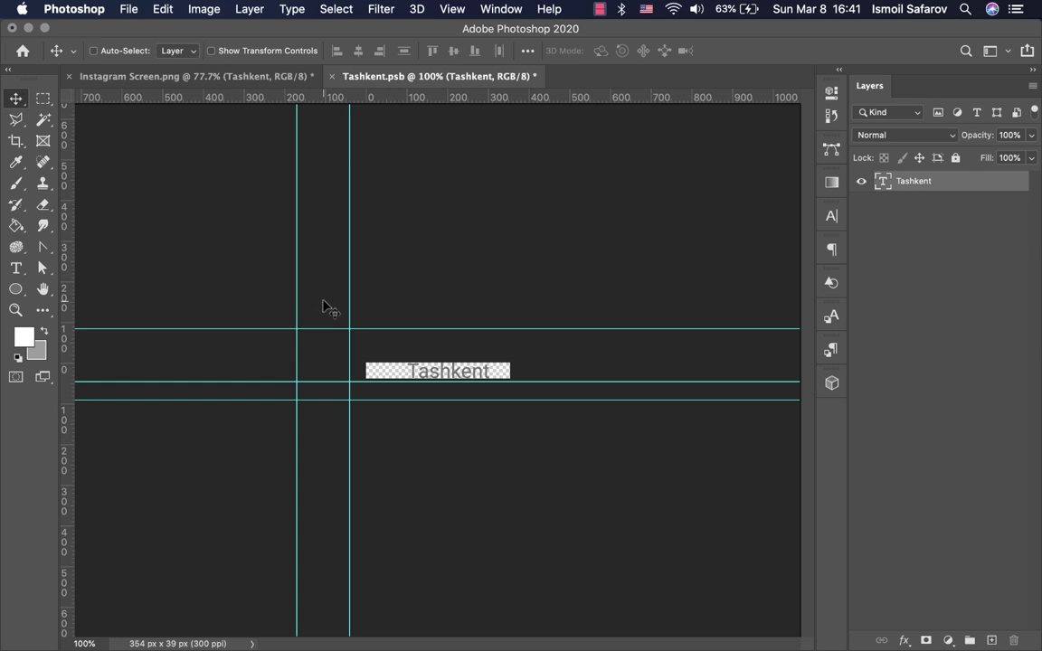
pyautogui.press('Left')
pyautogui.press('Left')
pyautogui.press('Left')
pyautogui.press('Left')
pyautogui.press('Left')
pyautogui.press('Left')
pyautogui.press('Left')
pyautogui.press('Left')
pyautogui.press('Left')
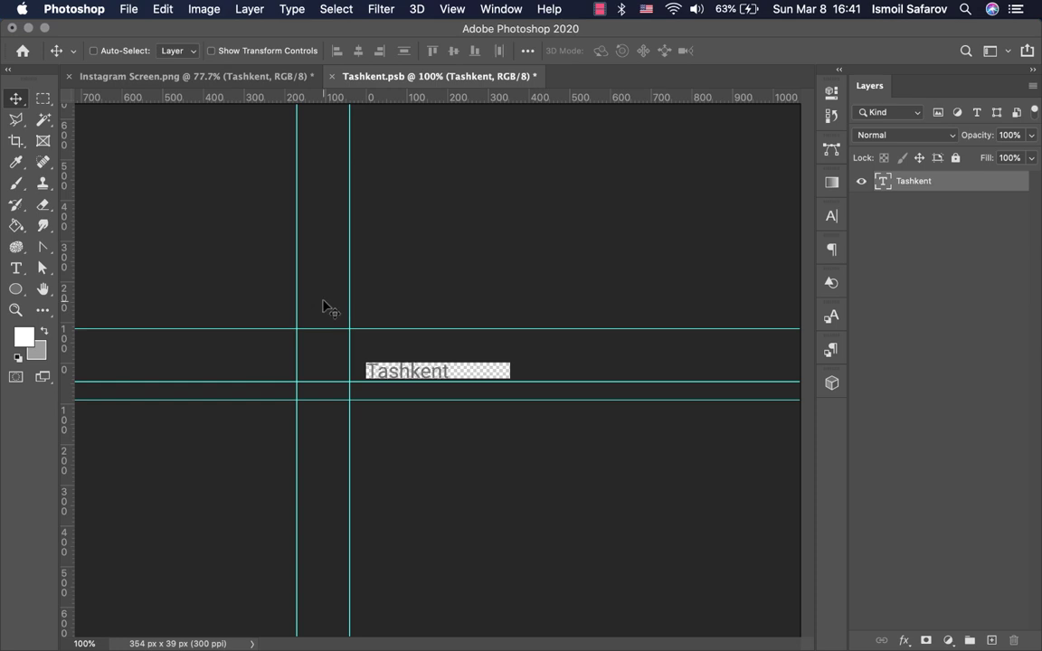
pyautogui.press('Left')
pyautogui.press('Left')
pyautogui.press('Left')
pyautogui.press('Left')
pyautogui.press('Left')
pyautogui.press('Left')
pyautogui.press('Left')
pyautogui.hotkey('ctrl', 's')
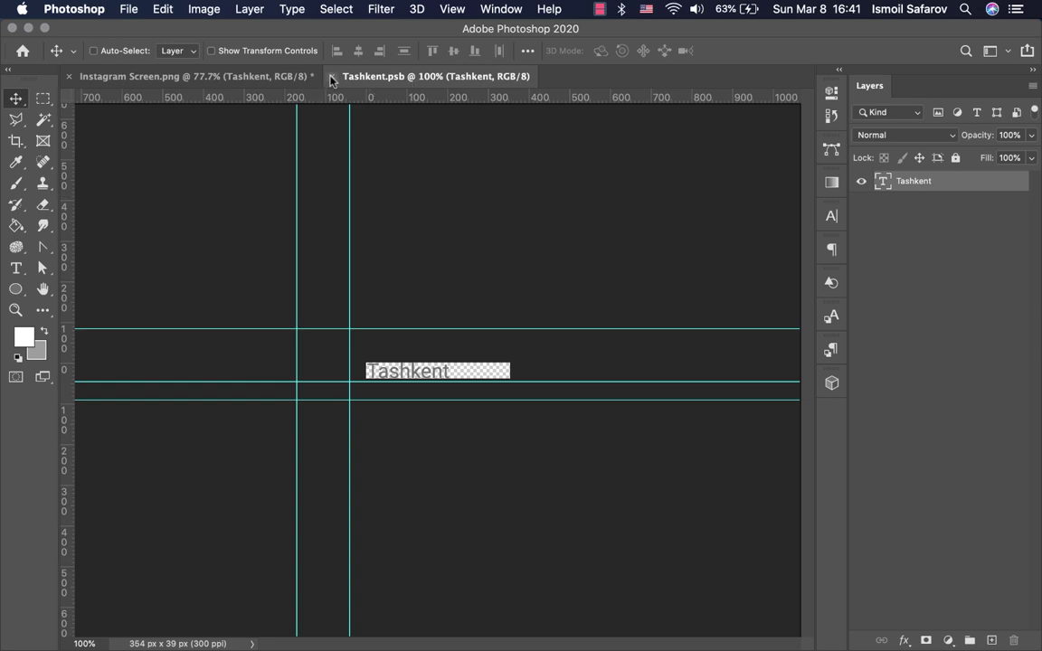
pyautogui.click(330, 77)
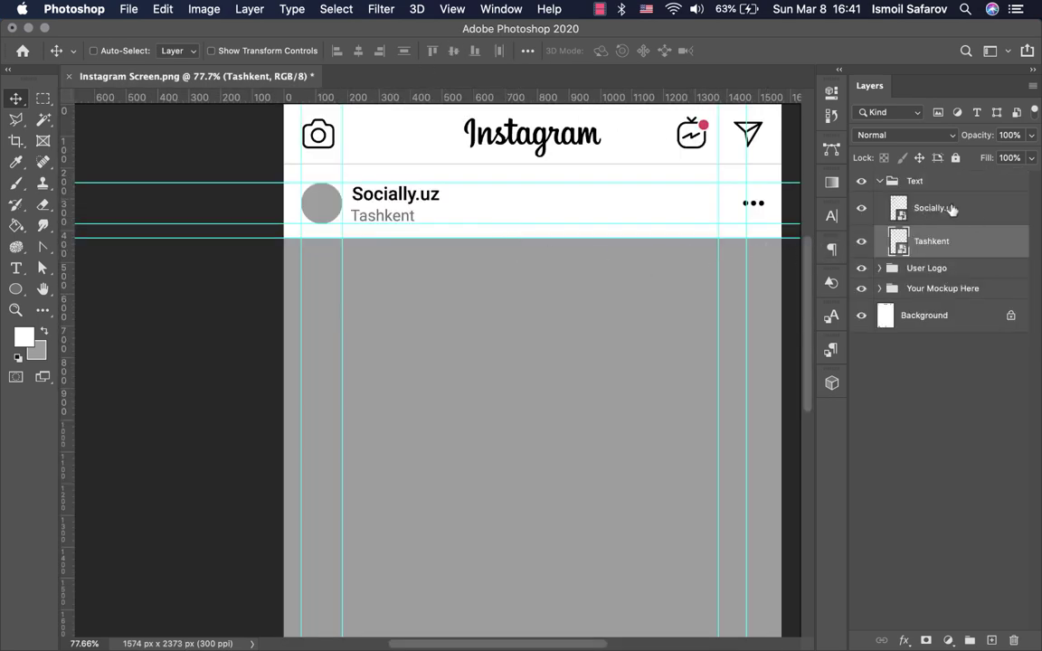
pyautogui.keyDown('shift'); pyautogui.click(945, 208); pyautogui.keyUp('shift')
pyautogui.click(336, 50)
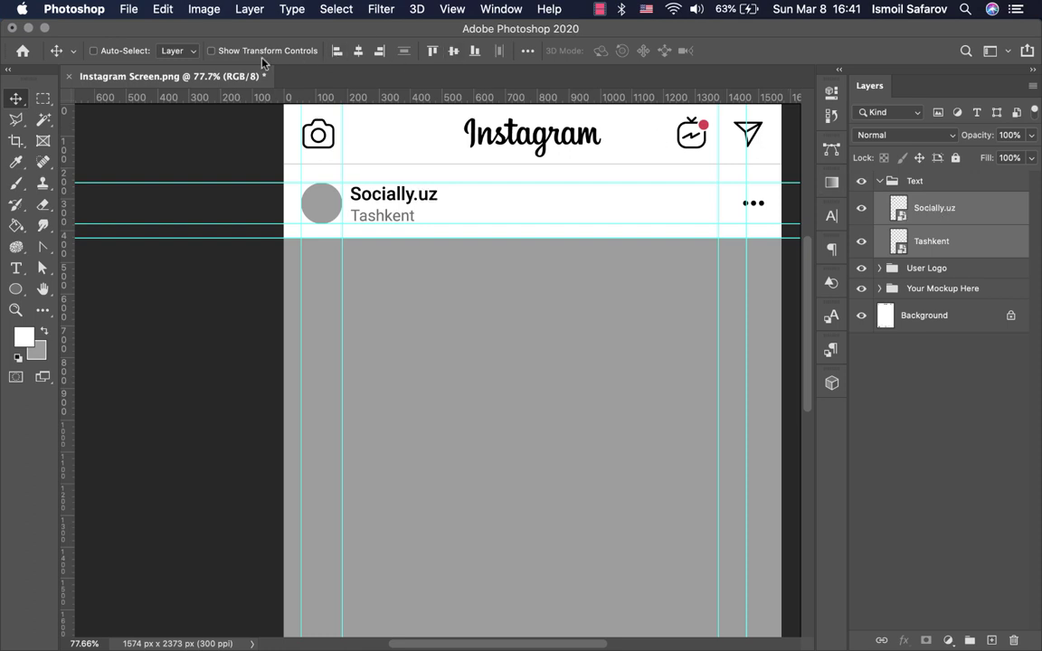
# Step: Preview a long test name in the Socially.uz smart object, then revert to Socially.uz
pyautogui.click(898, 211)
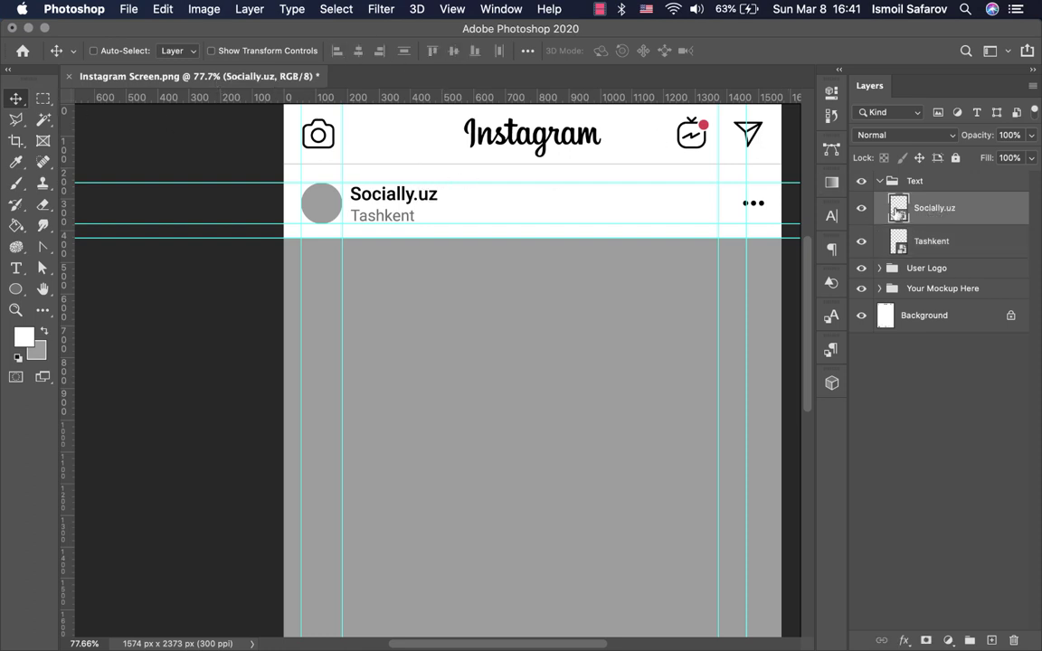
pyautogui.doubleClick(898, 209)
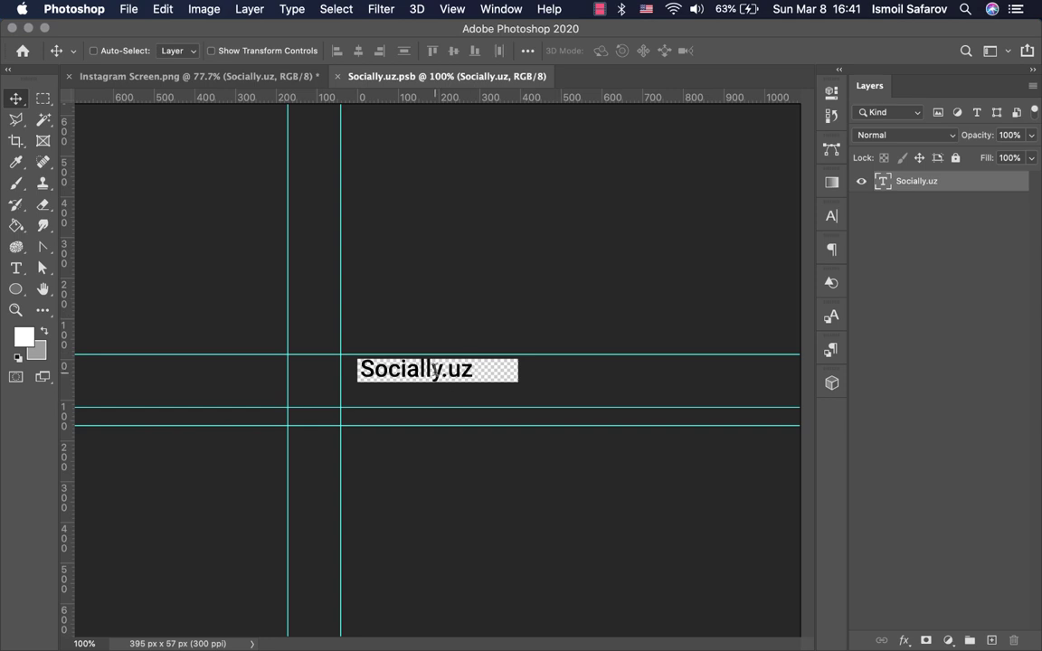
pyautogui.doubleClick(440, 369)
pyautogui.write('sadkjsakjdskad')
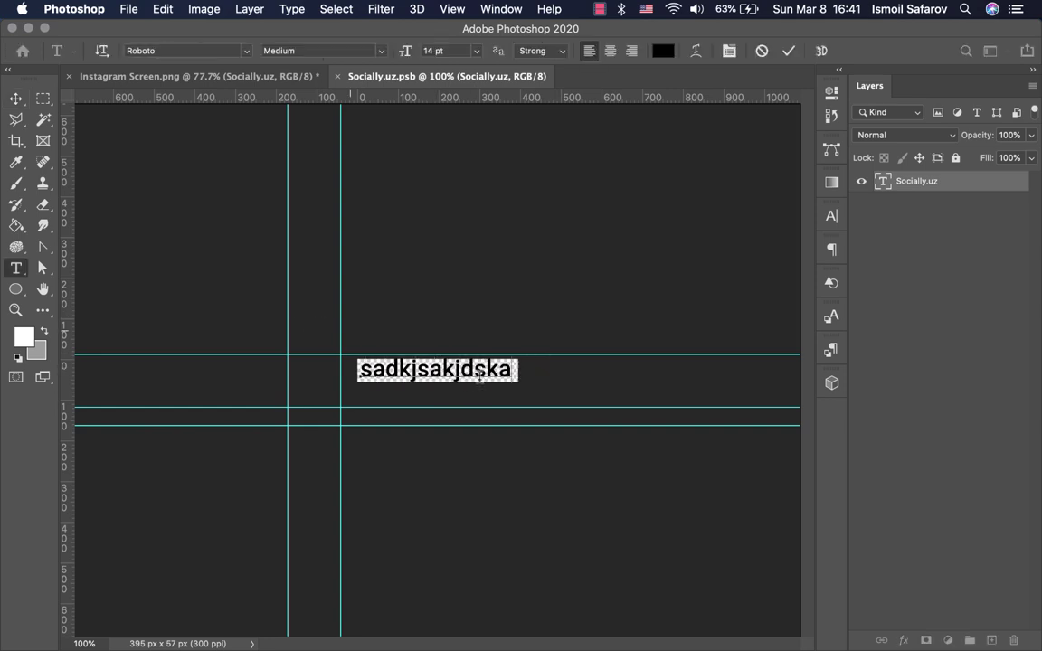
pyautogui.press('Escape')
pyautogui.press('v')
pyautogui.hotkey('ctrl', 's')
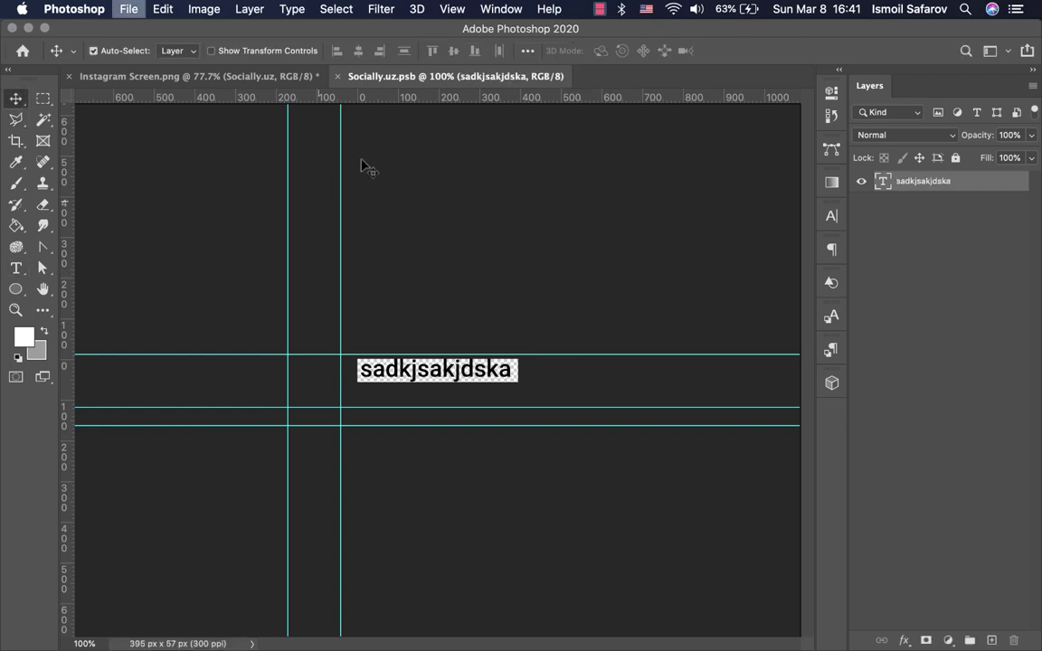
pyautogui.click(339, 77)
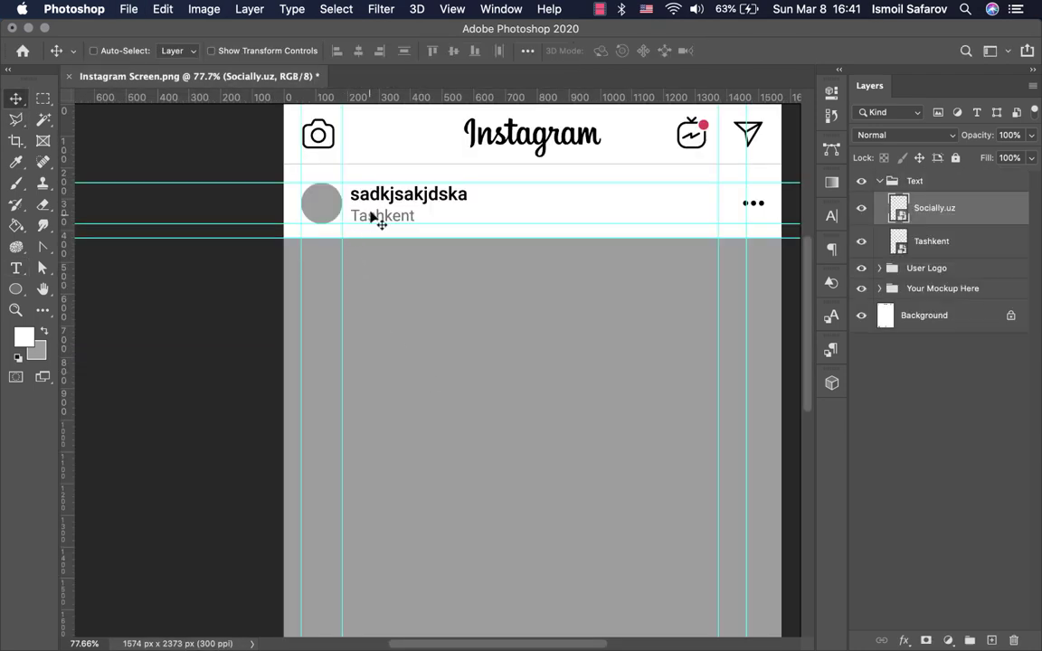
pyautogui.hotkey('ctrl', 'z')
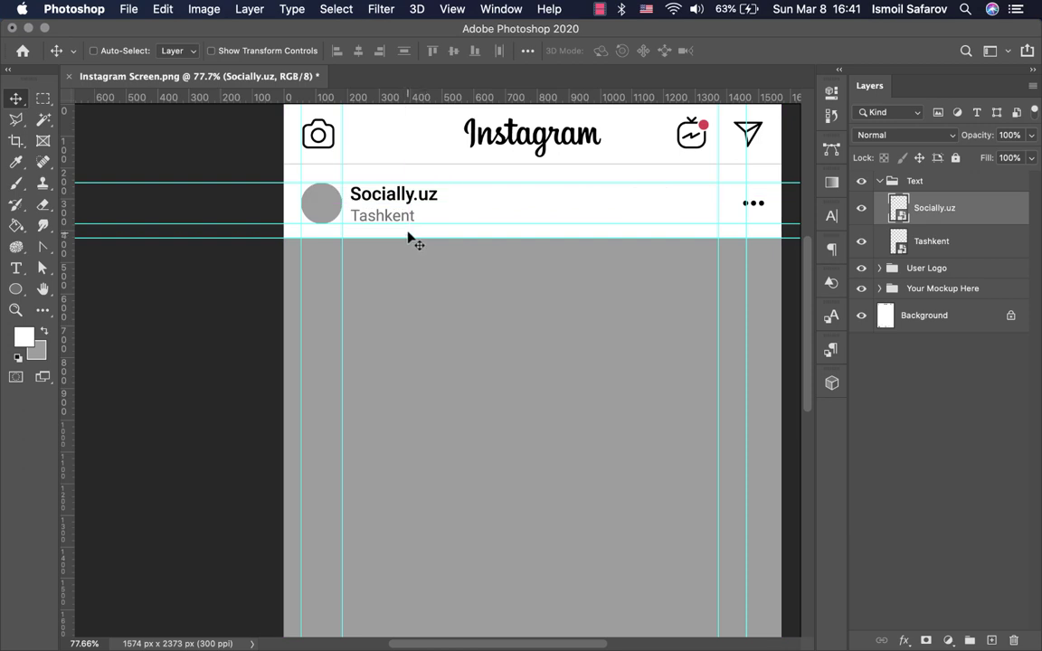
# Step: Zoom out, collapse the Text group, and start a new document
pyautogui.hotkey('ctrl', '-')
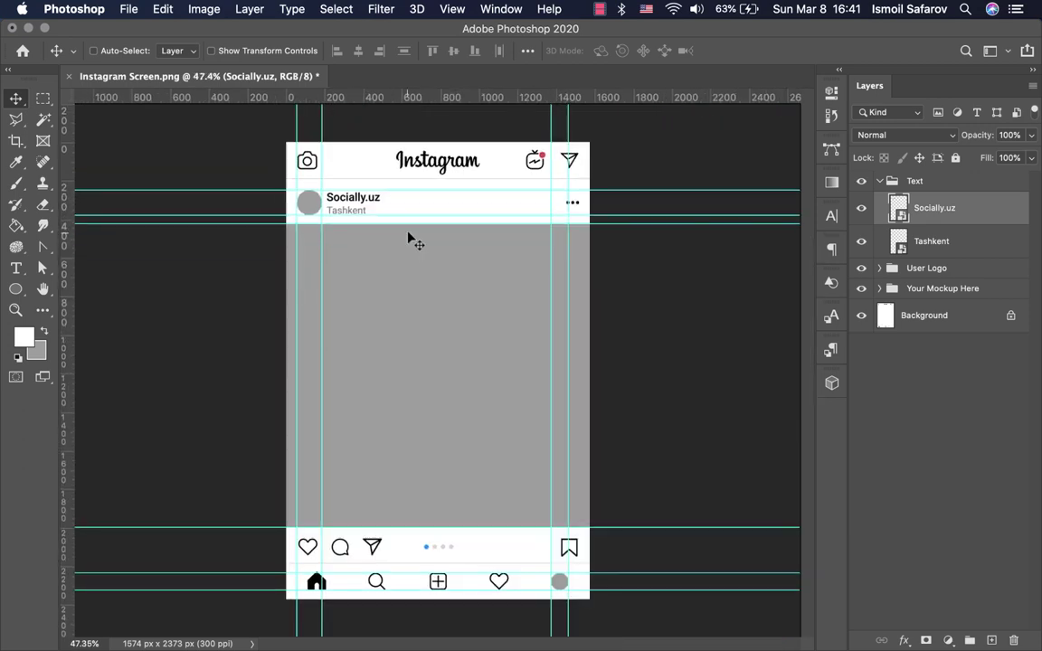
pyautogui.click(878, 180)
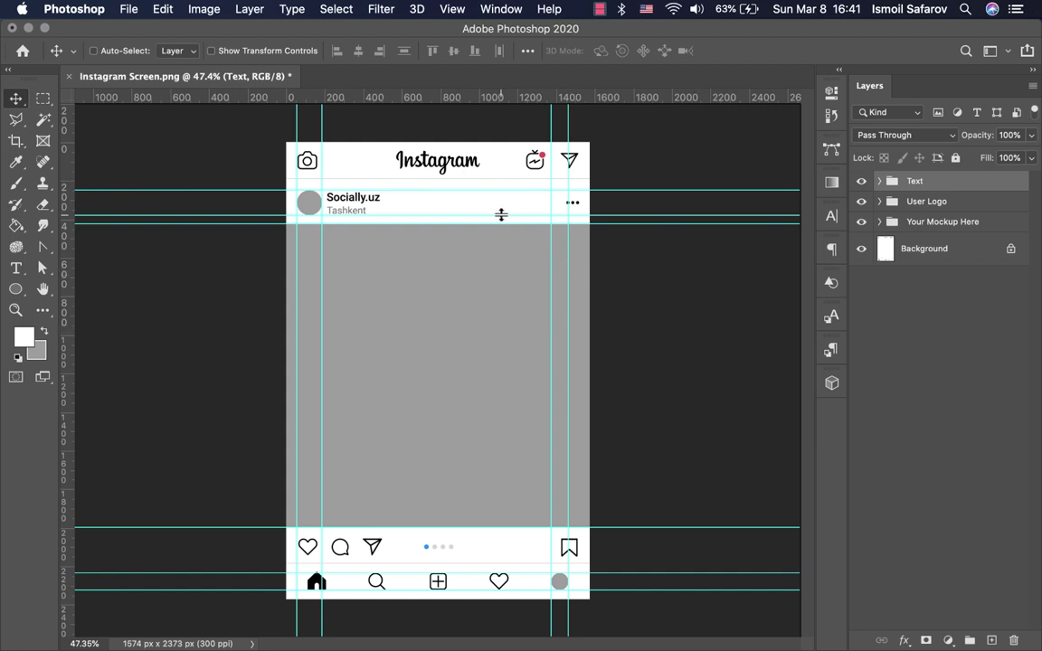
pyautogui.press('super')
pyautogui.press('super+n')
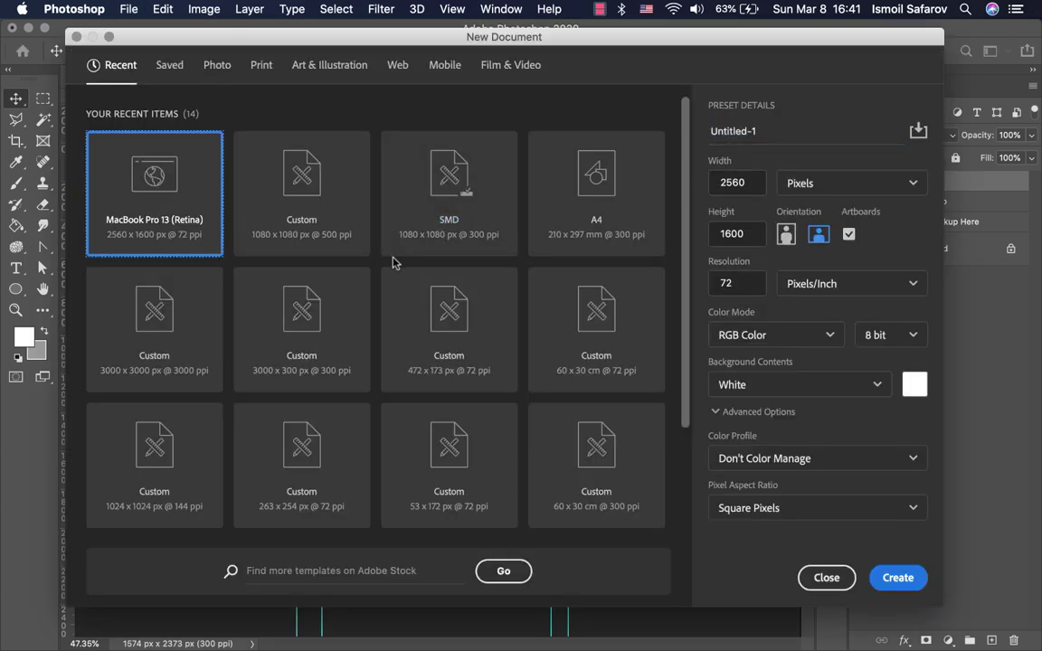
# Step: Set the new document to 1080 x 1080 px at 700 ppi
pyautogui.click(254, 246)
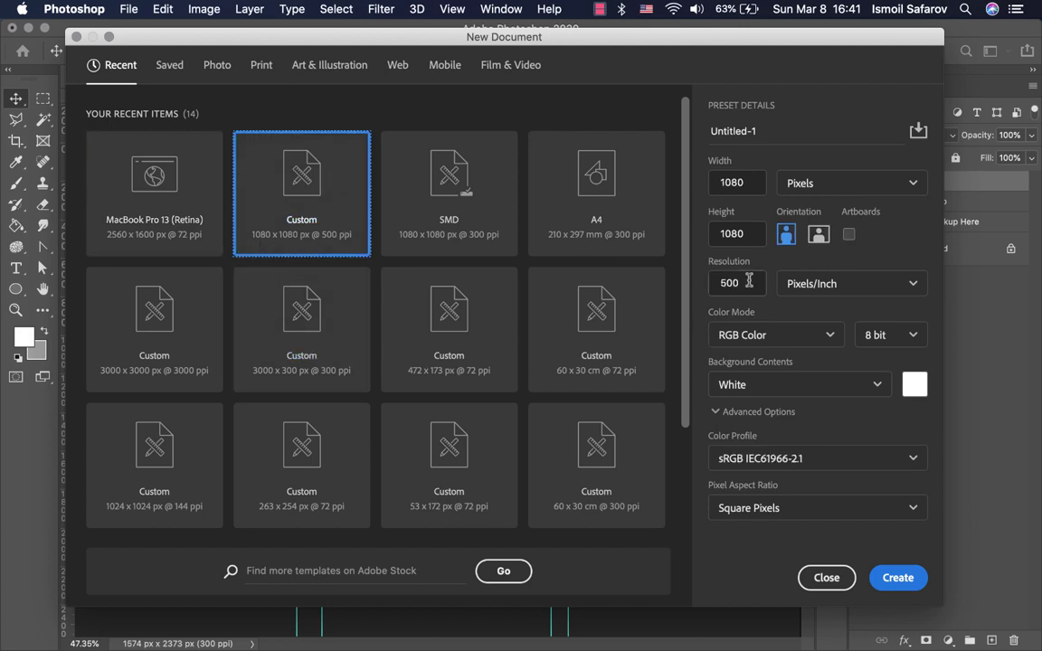
pyautogui.press('Tab')
pyautogui.write('7')
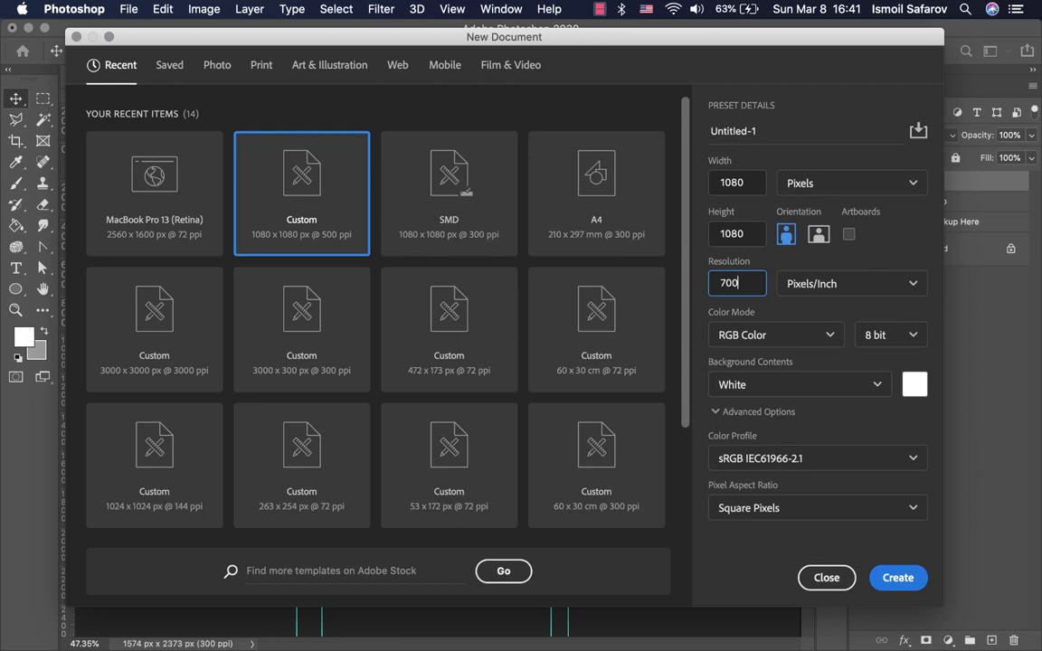
pyautogui.doubleClick(741, 183)
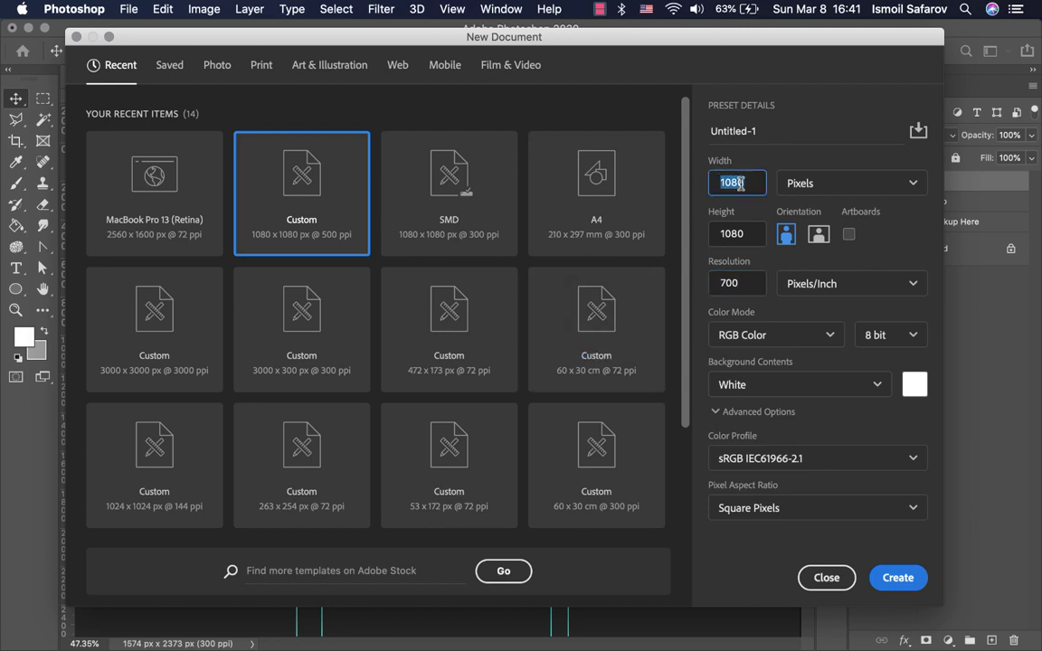
pyautogui.doubleClick(744, 233)
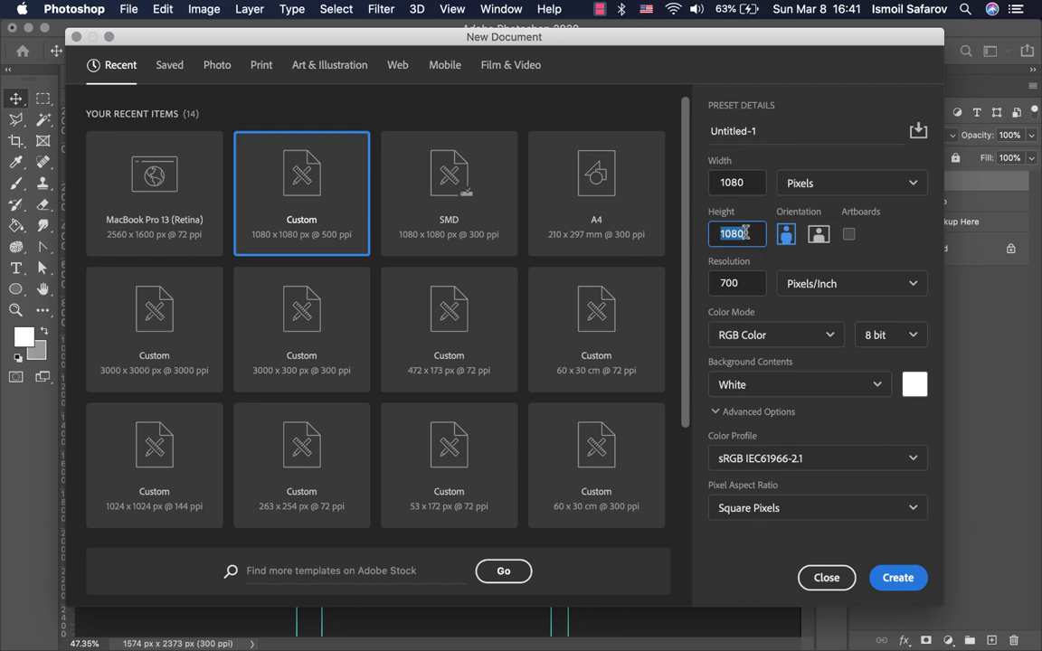
pyautogui.doubleClick(745, 283)
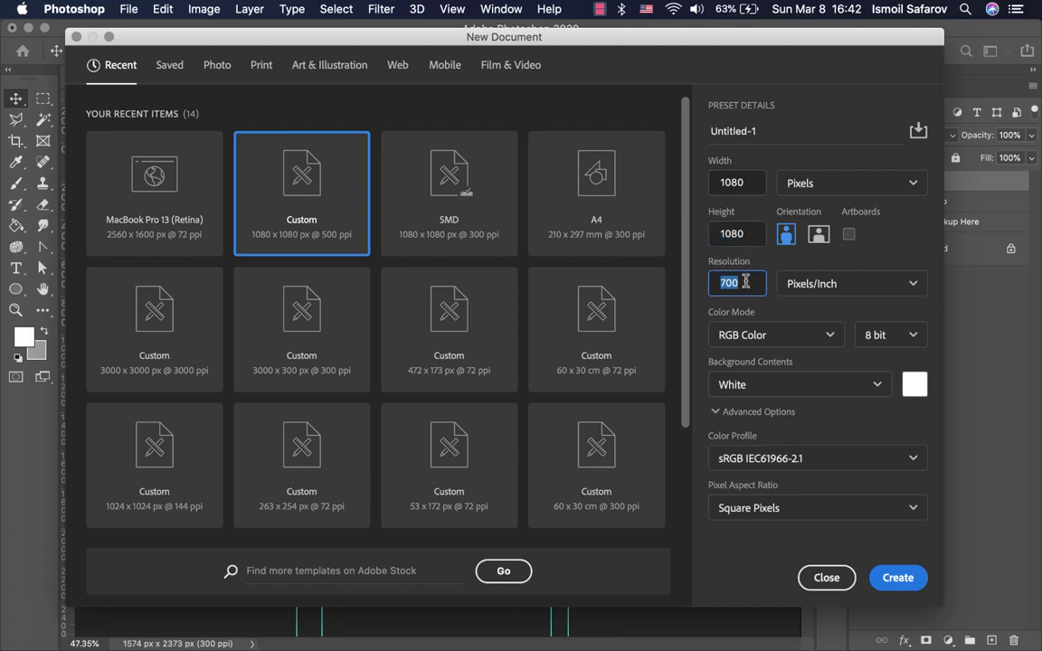
pyautogui.doubleClick(748, 183)
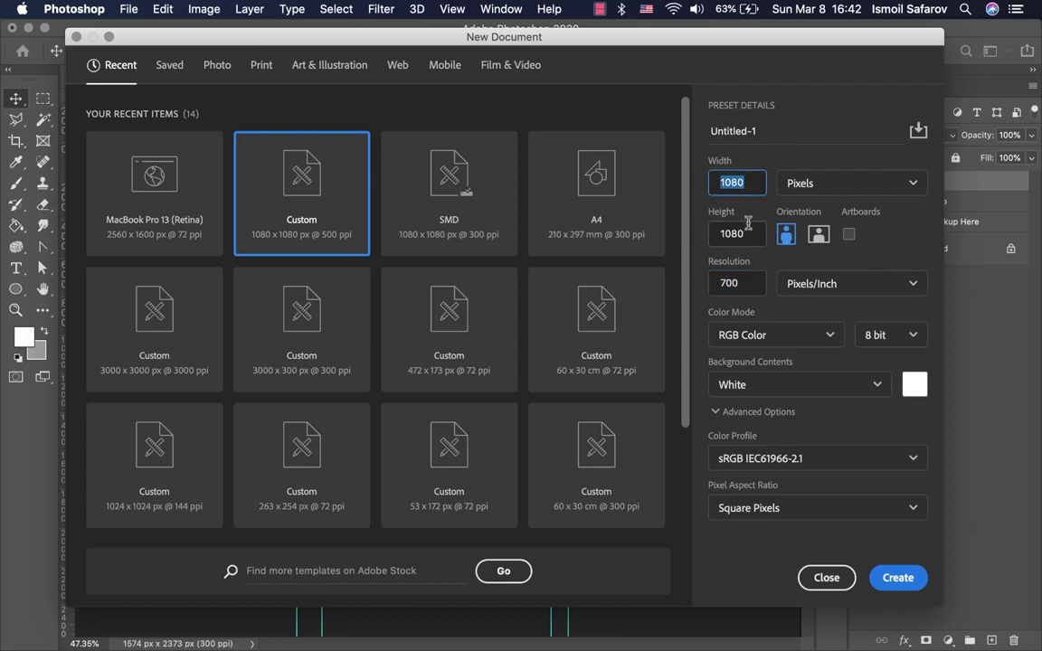
pyautogui.doubleClick(740, 233)
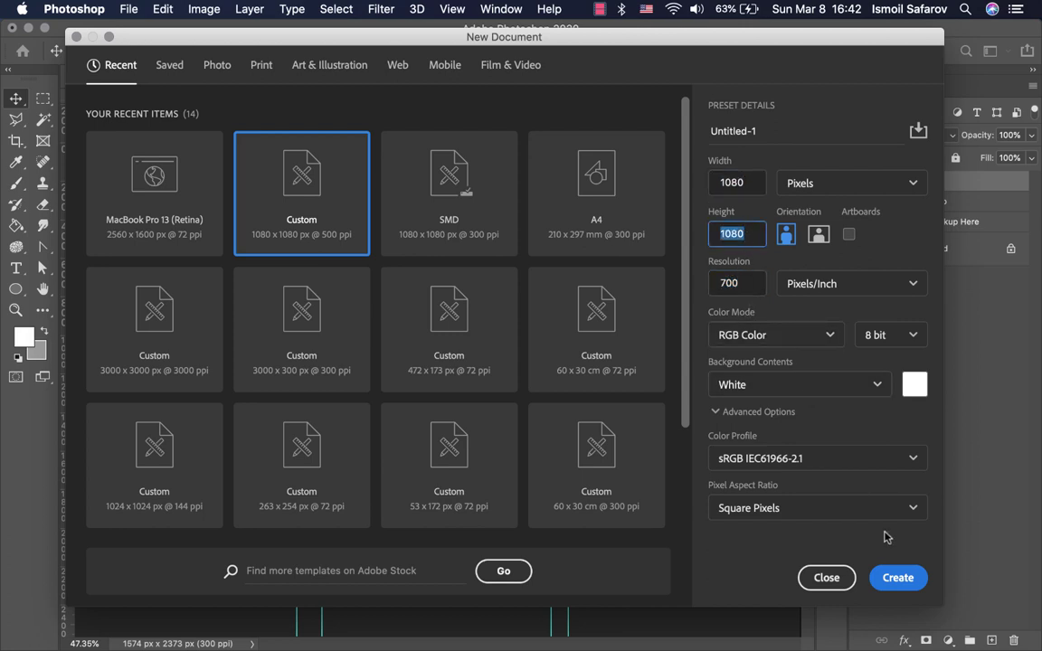
# Step: Create the square document and drag the Instagram screen's mockup groups into it
pyautogui.click(898, 577)
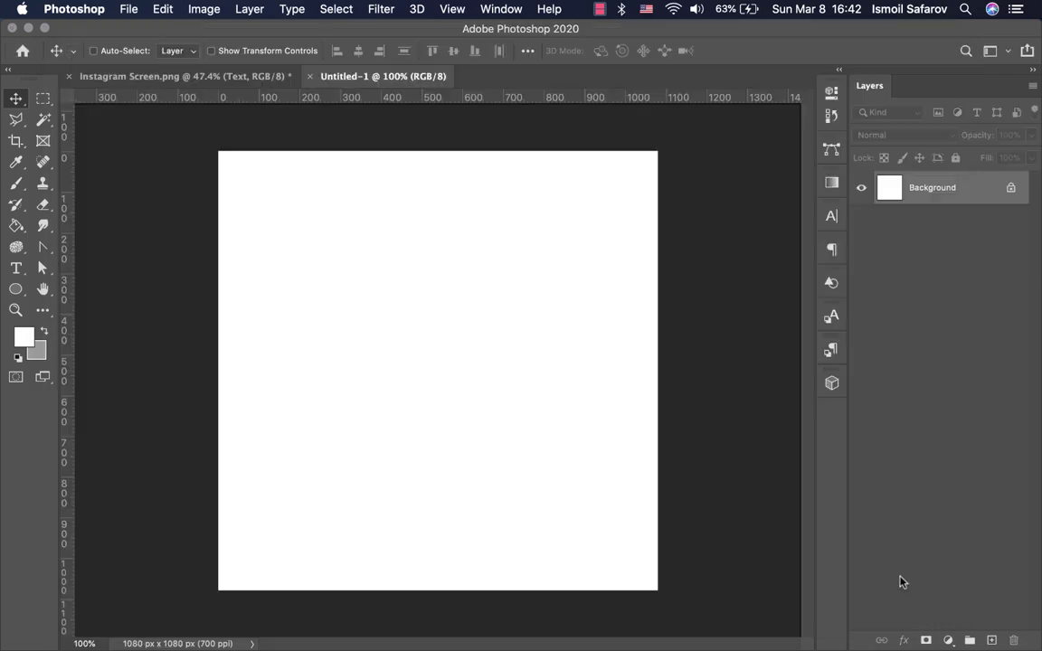
pyautogui.click(192, 76)
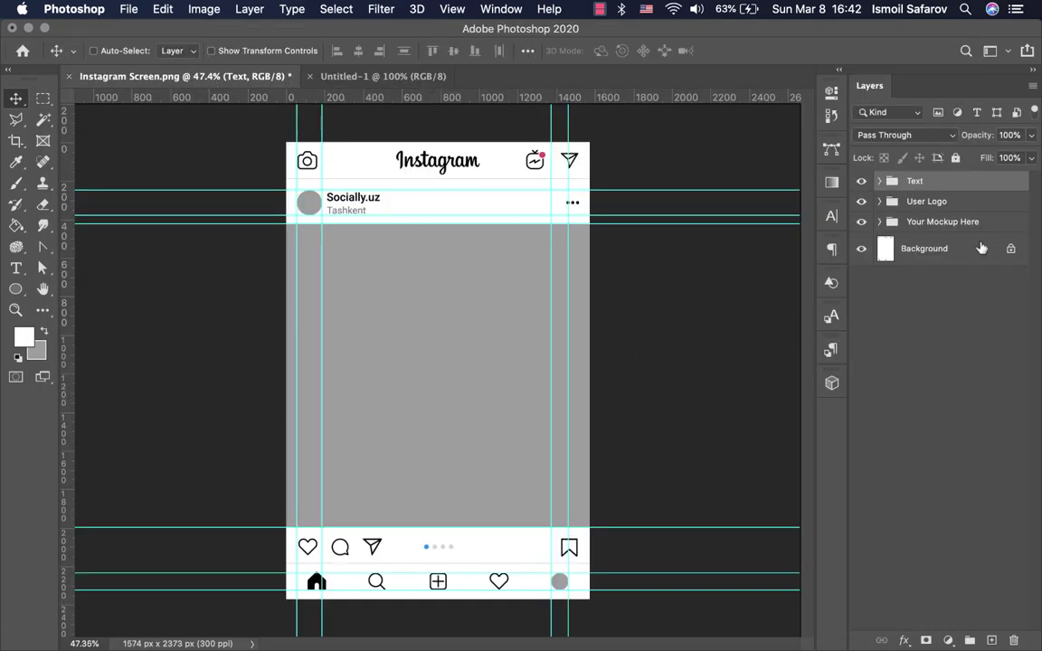
pyautogui.click(929, 219)
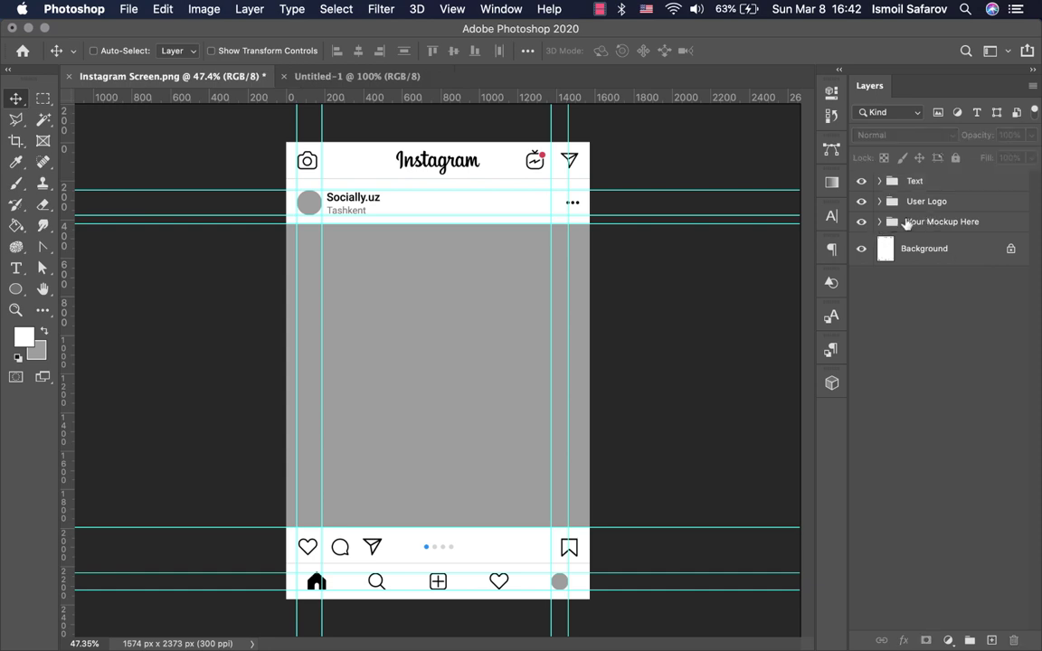
pyautogui.keyDown('shift'); pyautogui.click(927, 188); pyautogui.keyUp('shift')
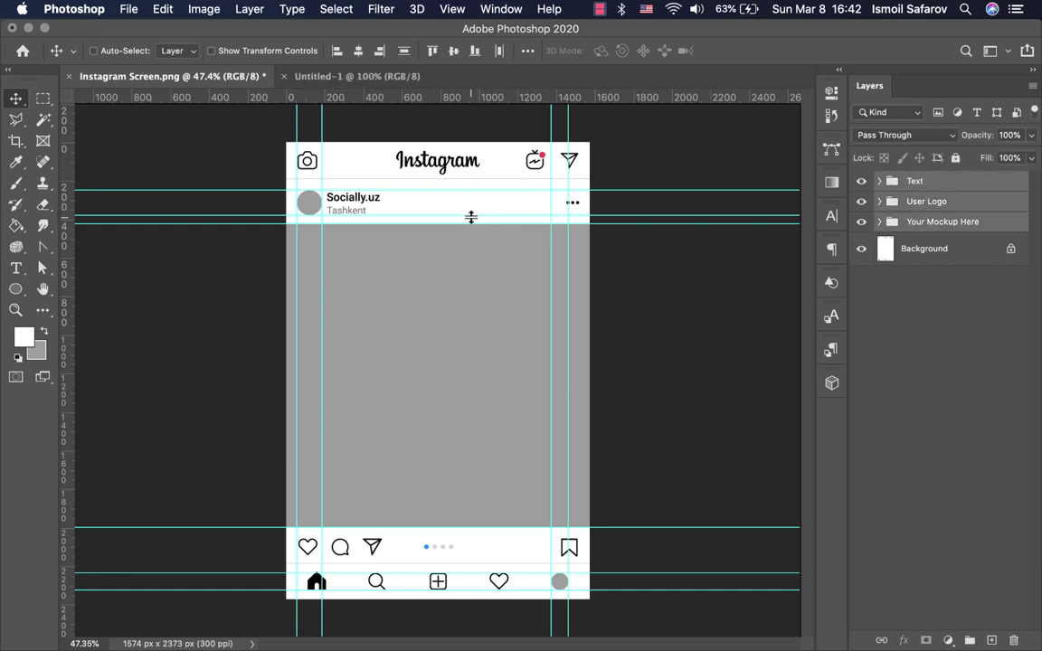
pyautogui.moveTo(398, 96); pyautogui.dragTo(398, 170)
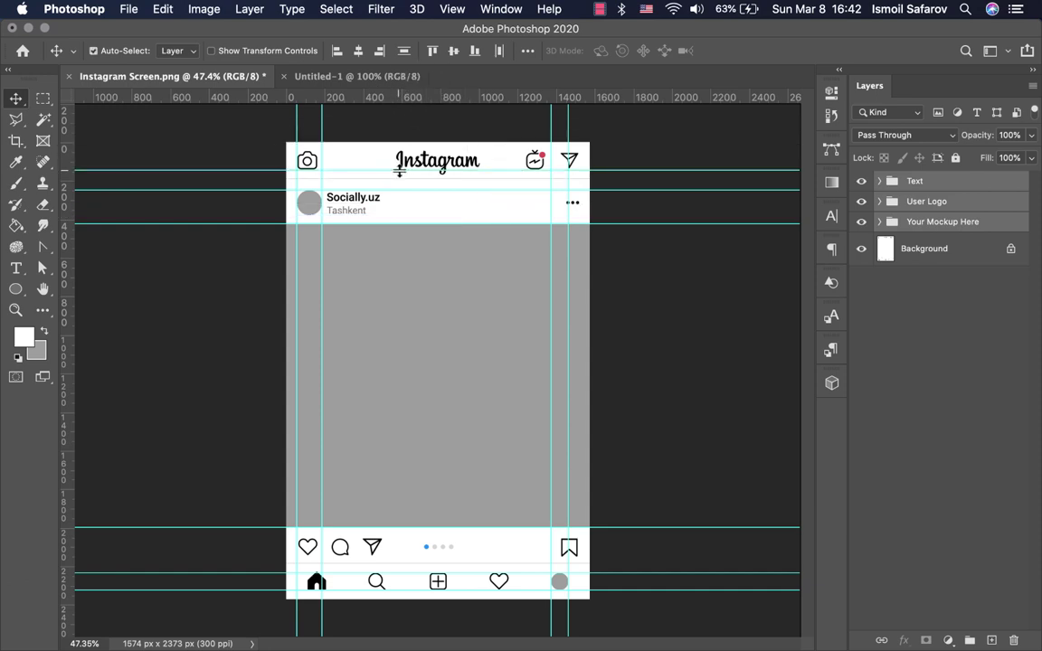
pyautogui.moveTo(415, 277); pyautogui.dragTo(381, 80)
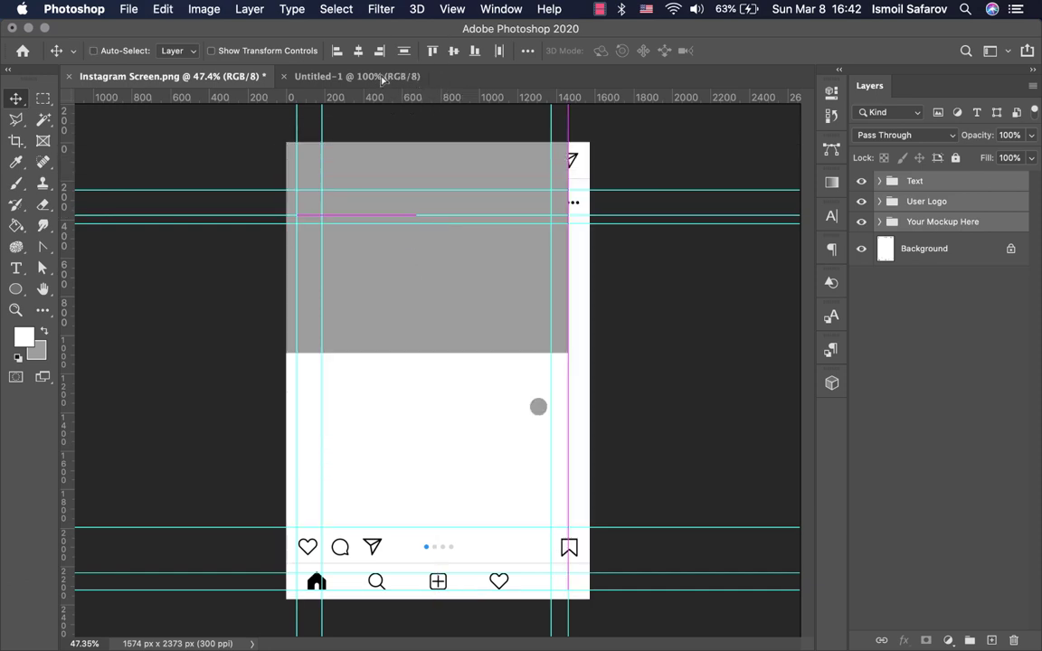
pyautogui.moveTo(404, 261); pyautogui.dragTo(414, 289)
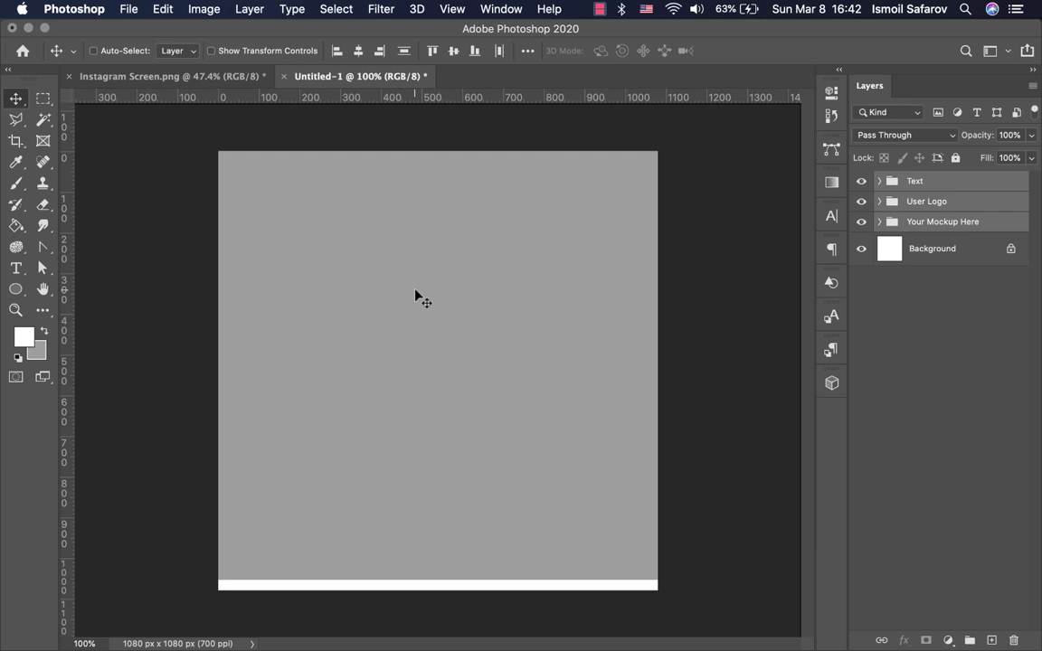
# Step: Scale the placed mockup proportionally to about 30% and centre it on the canvas
pyautogui.scroll(-3, 415, 292)
pyautogui.press('super+t')
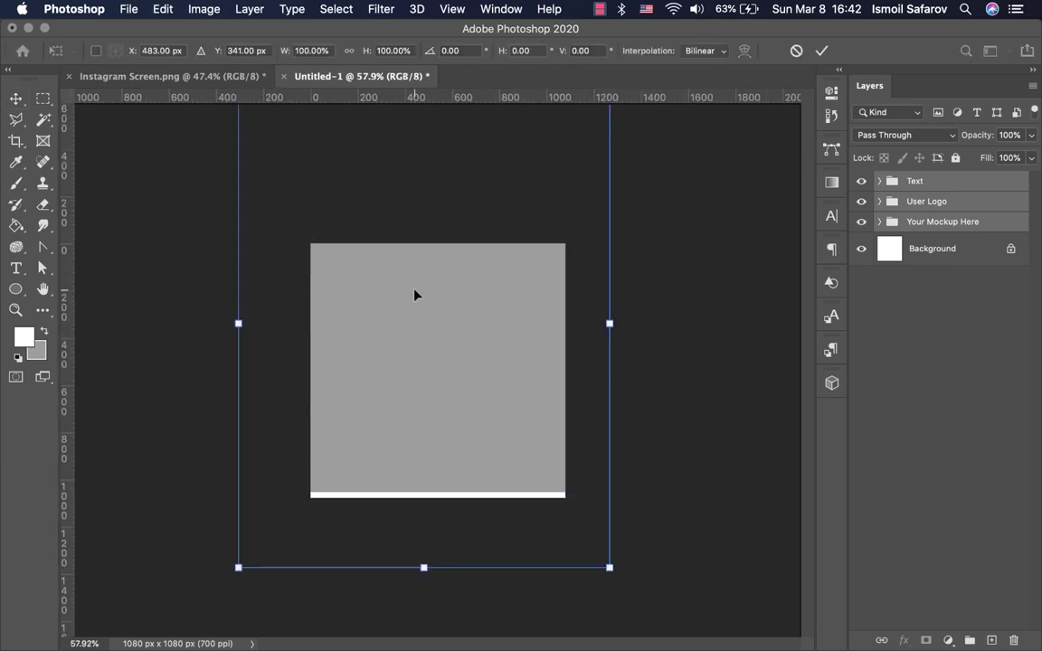
pyautogui.scroll(-2, 415, 294)
pyautogui.moveTo(428, 216); pyautogui.dragTo(405, 359)
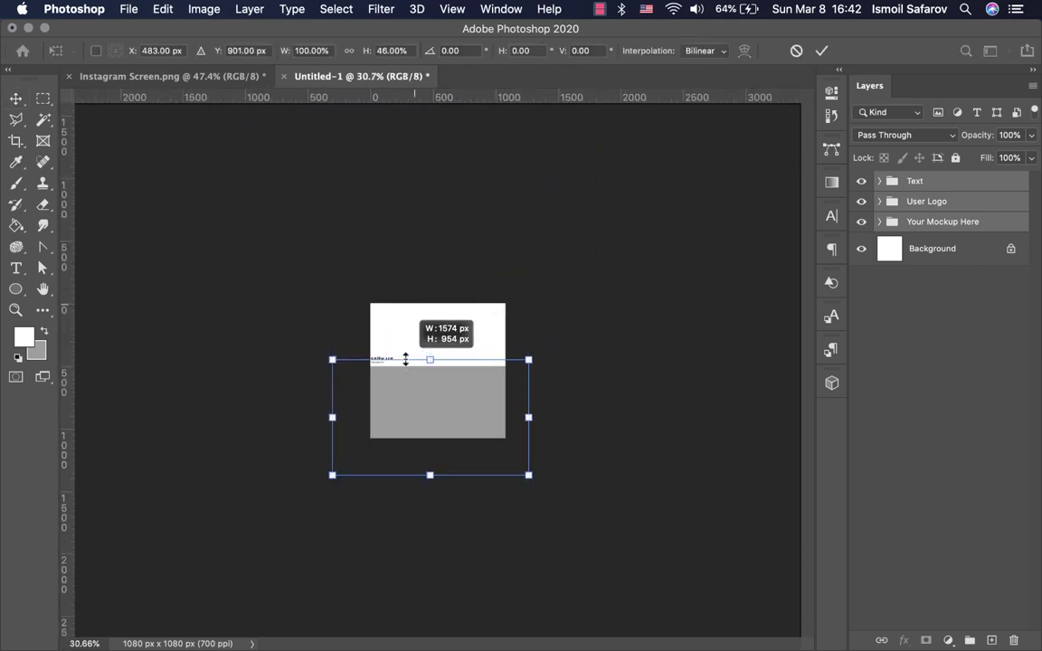
pyautogui.press('super+z')
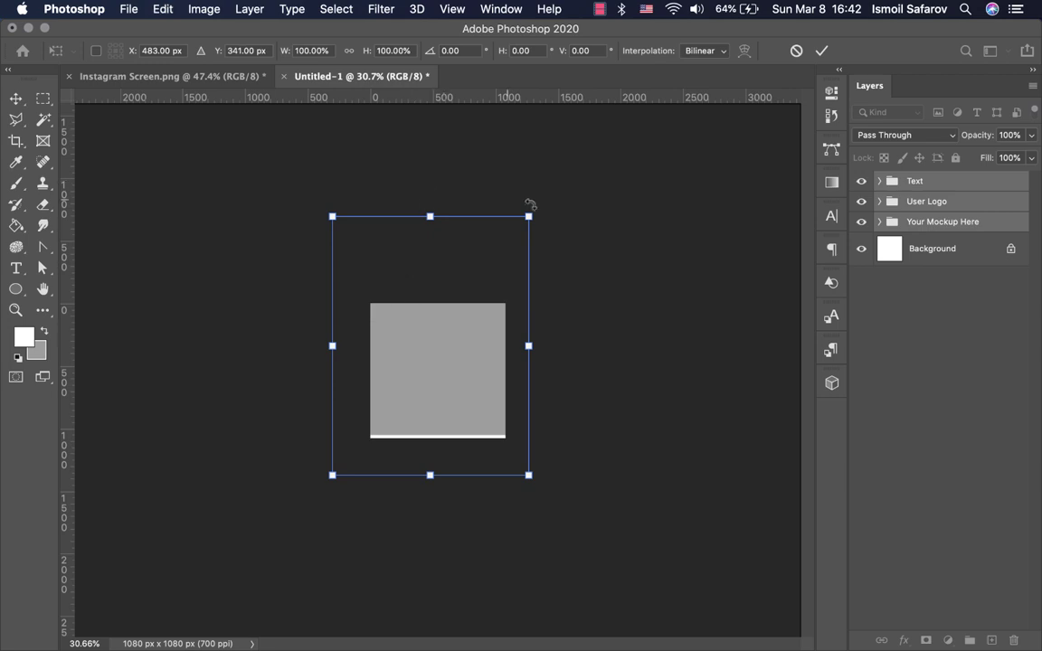
pyautogui.click(349, 51)
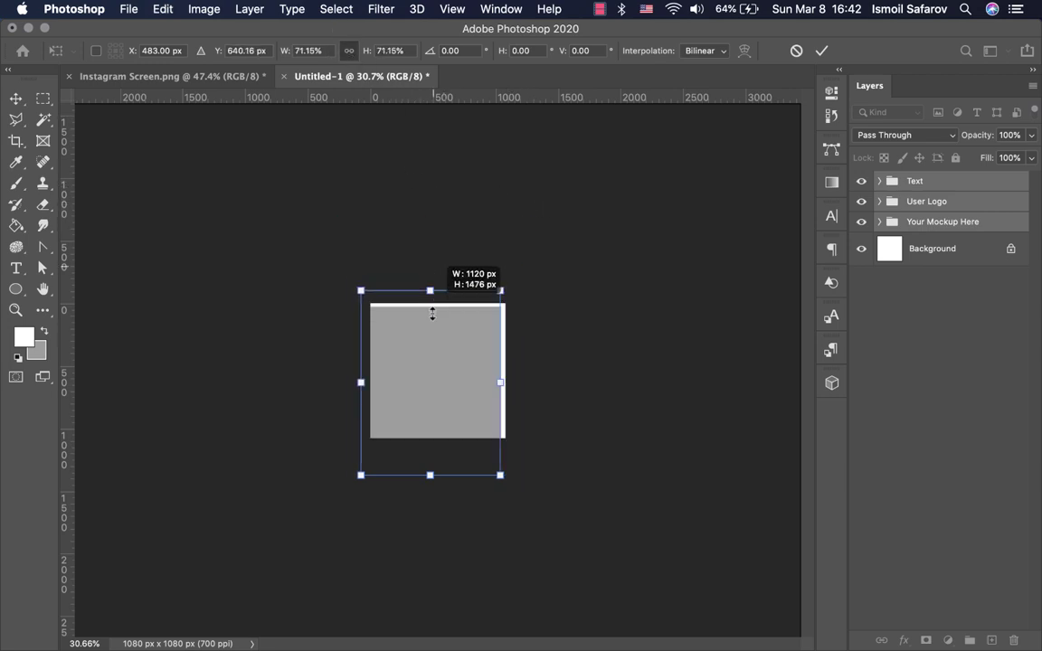
pyautogui.moveTo(431, 218); pyautogui.dragTo(431, 344)
pyautogui.moveTo(428, 399); pyautogui.dragTo(426, 350)
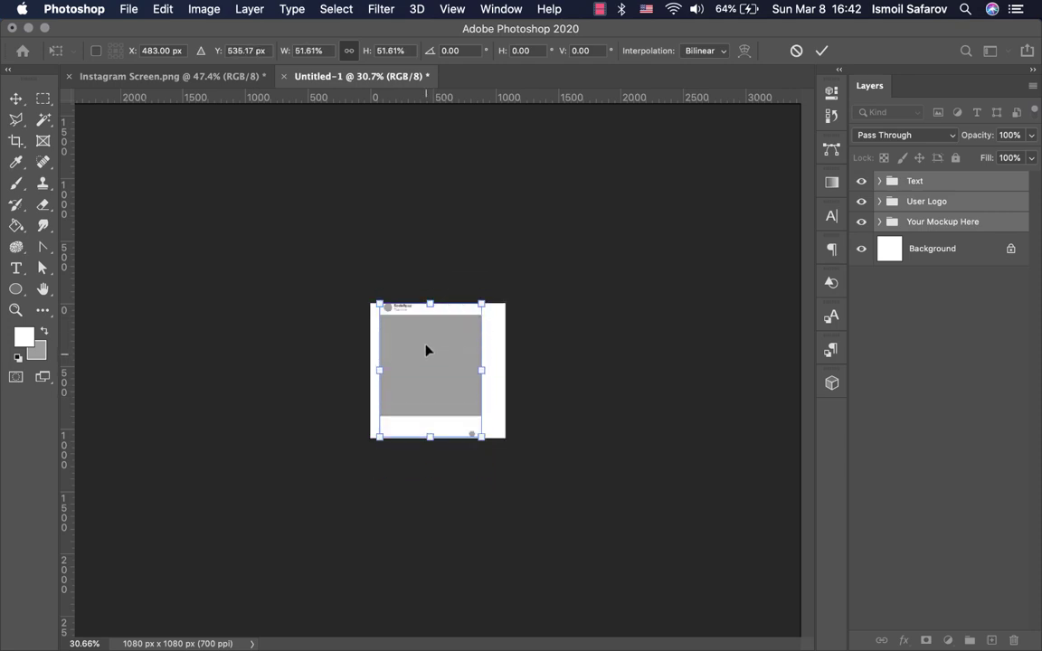
pyautogui.moveTo(430, 304); pyautogui.dragTo(430, 359)
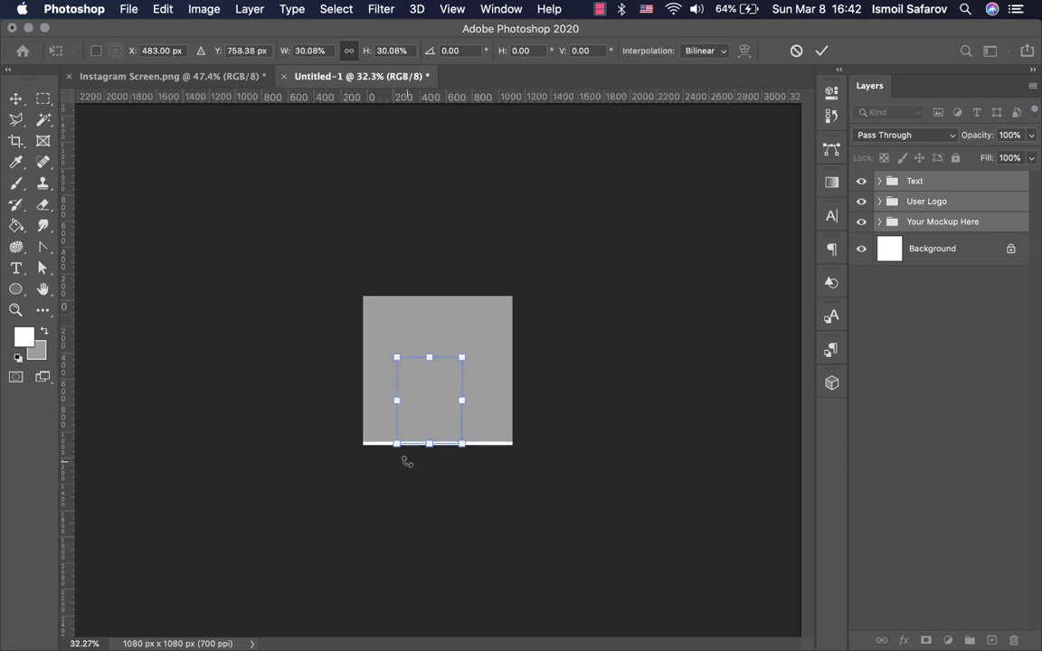
pyautogui.scroll(5, 407, 461)
pyautogui.moveTo(407, 467); pyautogui.dragTo(430, 409)
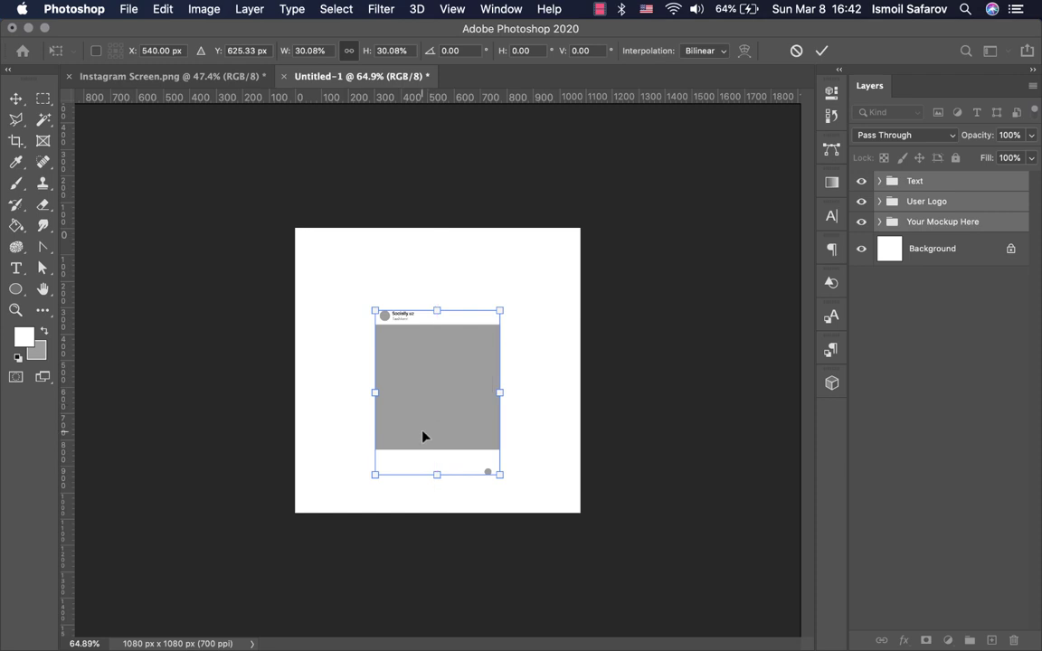
pyautogui.press('Return')
pyautogui.click(203, 76)
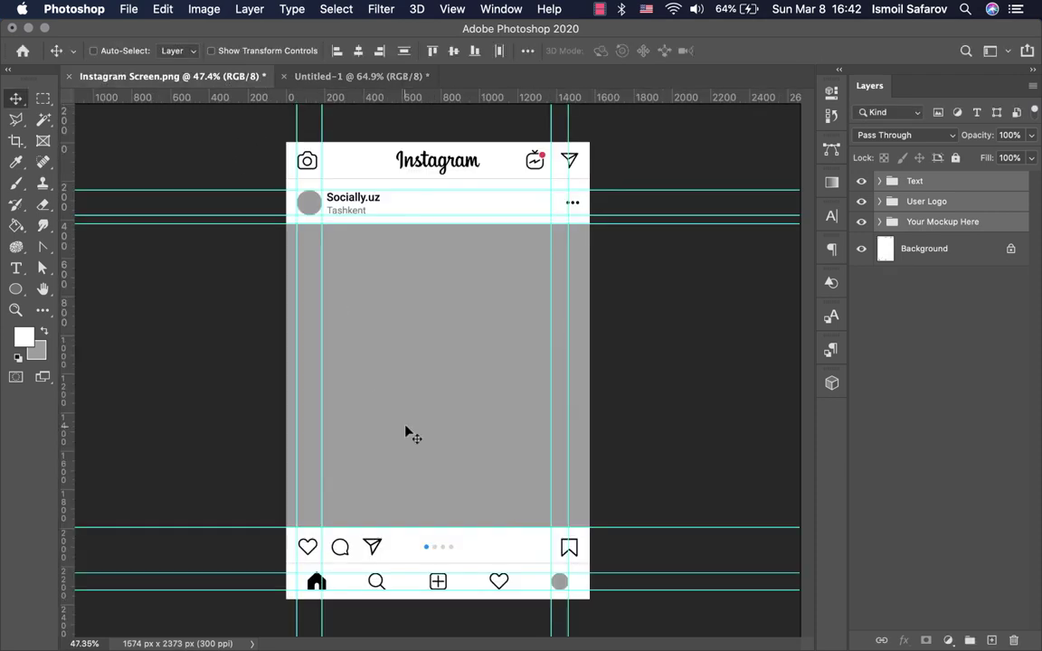
# Step: Unlock the Instagram screen's background layer and rename it Background
pyautogui.keyDown('alt'); pyautogui.doubleClick(913, 248); pyautogui.keyUp('alt')
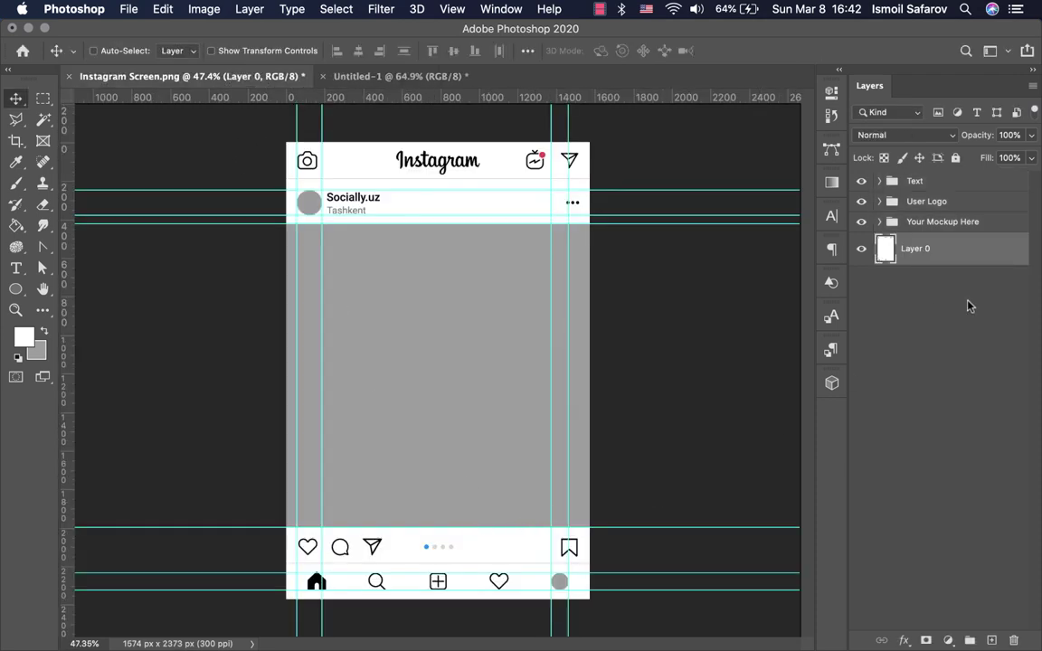
pyautogui.doubleClick(918, 249)
pyautogui.press('BackSpace')
pyautogui.write('Background')
pyautogui.press('Return')
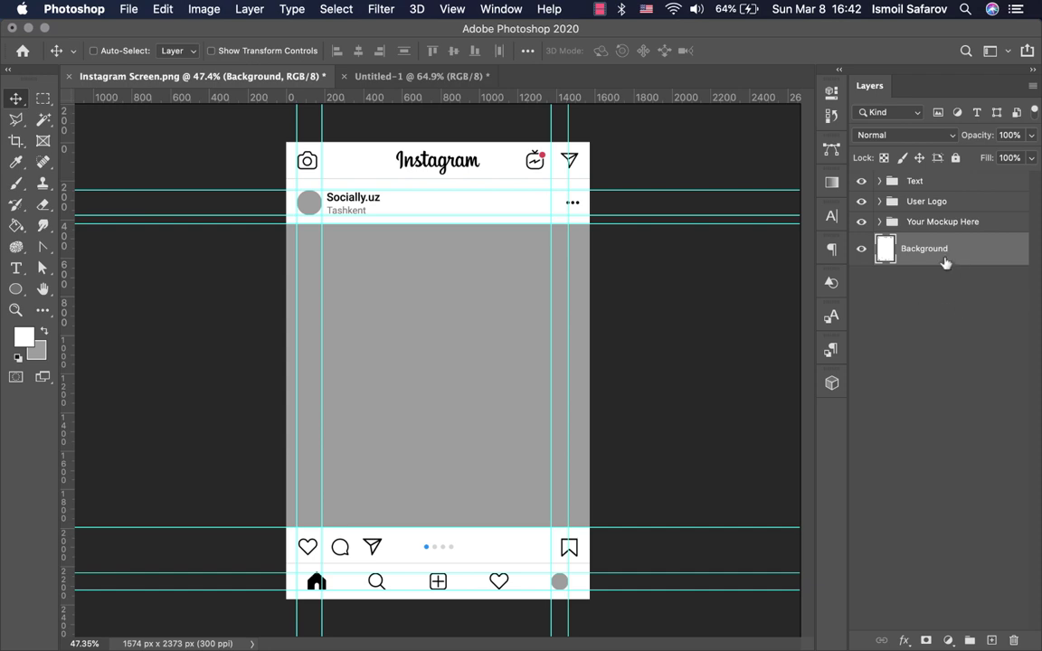
pyautogui.press('super')
# Step: Put the Background layer in a new group named Background and select all four groups
pyautogui.press('super+g')
pyautogui.doubleClick(923, 242)
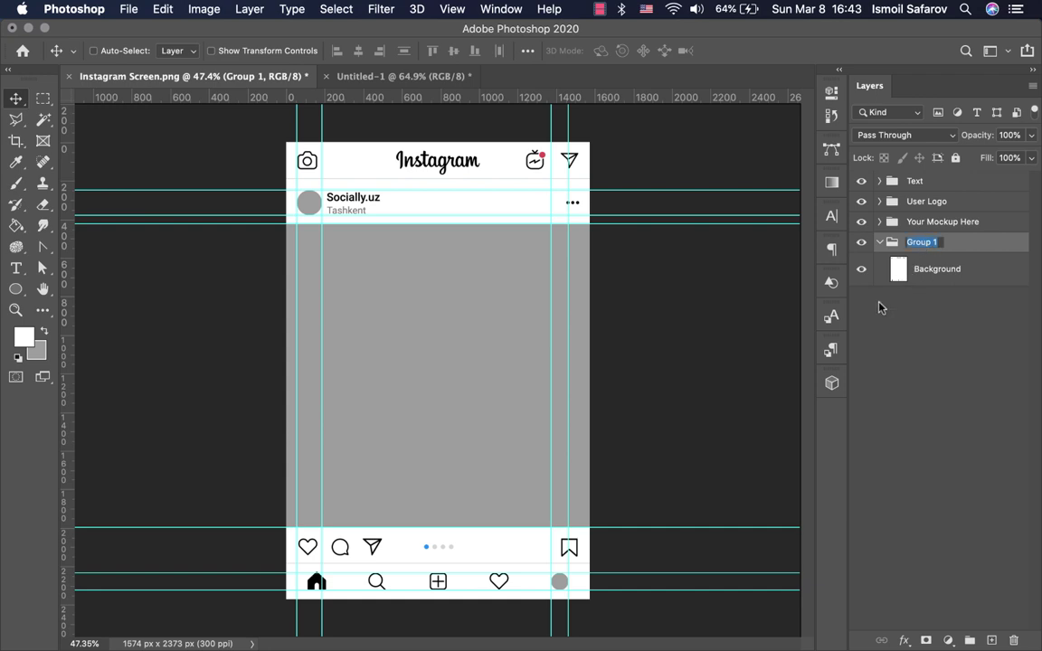
pyautogui.write('Background')
pyautogui.press('Return')
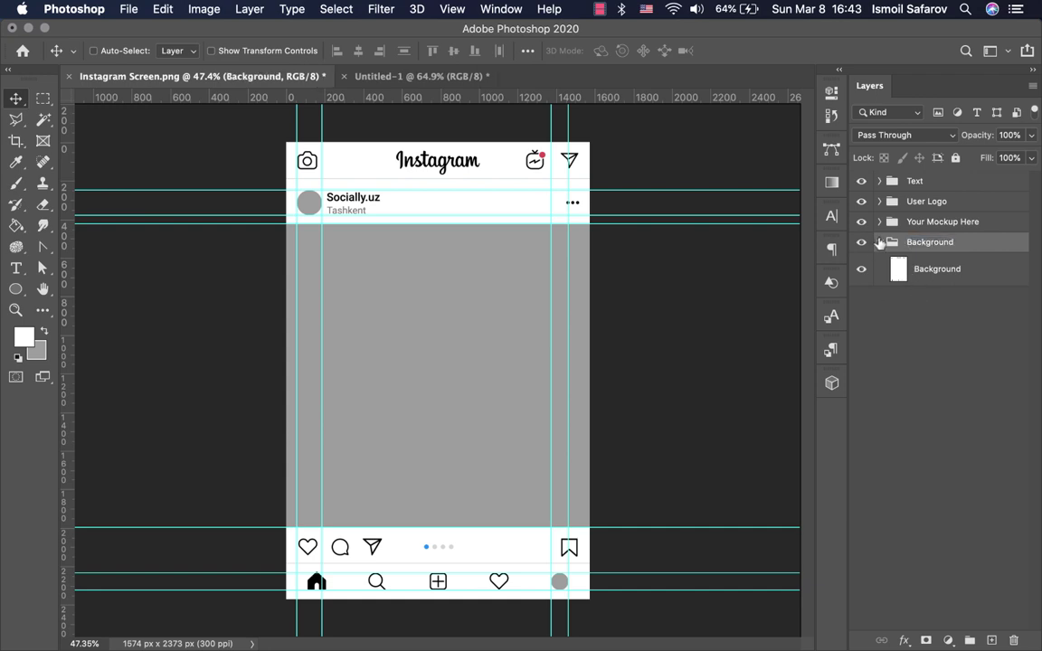
pyautogui.click(879, 242)
pyautogui.keyDown('shift'); pyautogui.click(941, 184); pyautogui.keyUp('shift')
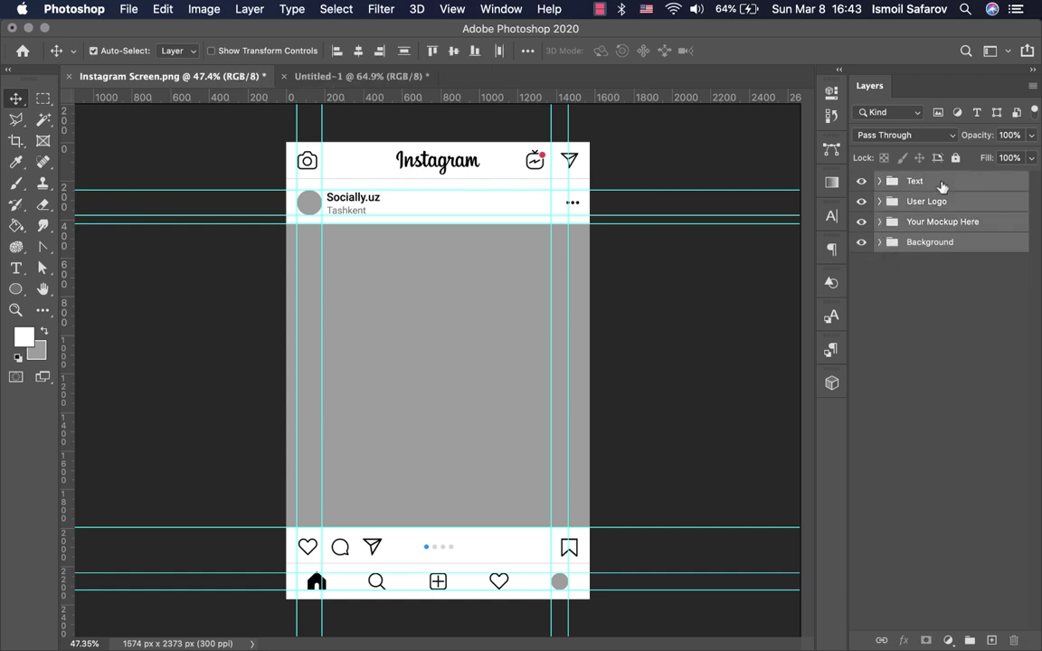
pyautogui.press('super')
# Step: Place all four mockup groups into Untitled-1, scaled to about 35% and centred
pyautogui.moveTo(435, 94); pyautogui.dragTo(766, 232)
pyautogui.press('super+z')
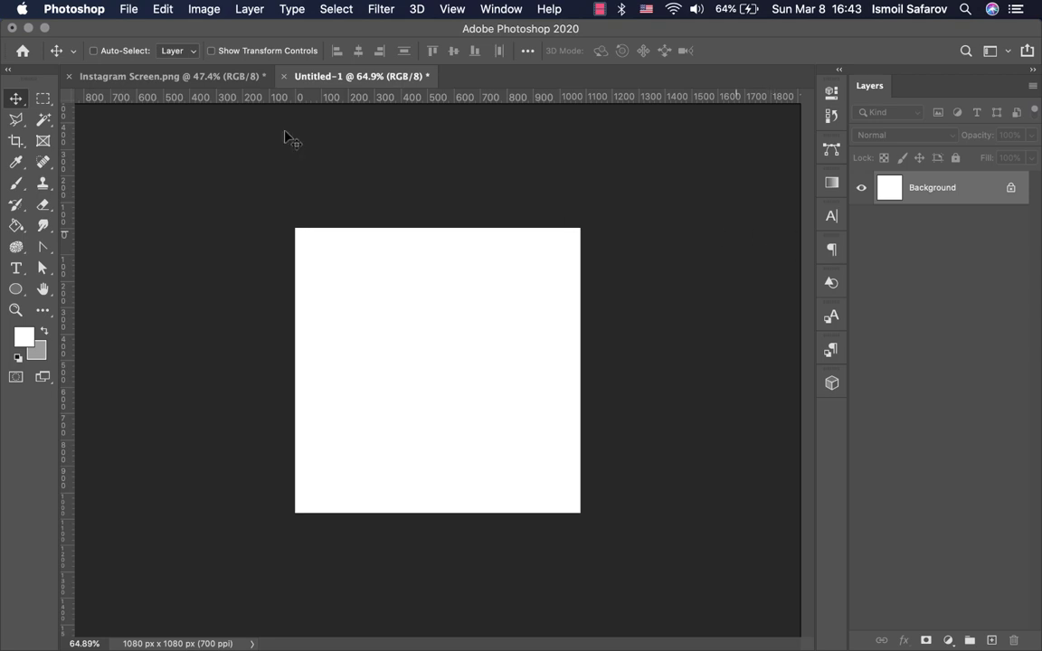
pyautogui.click(162, 76)
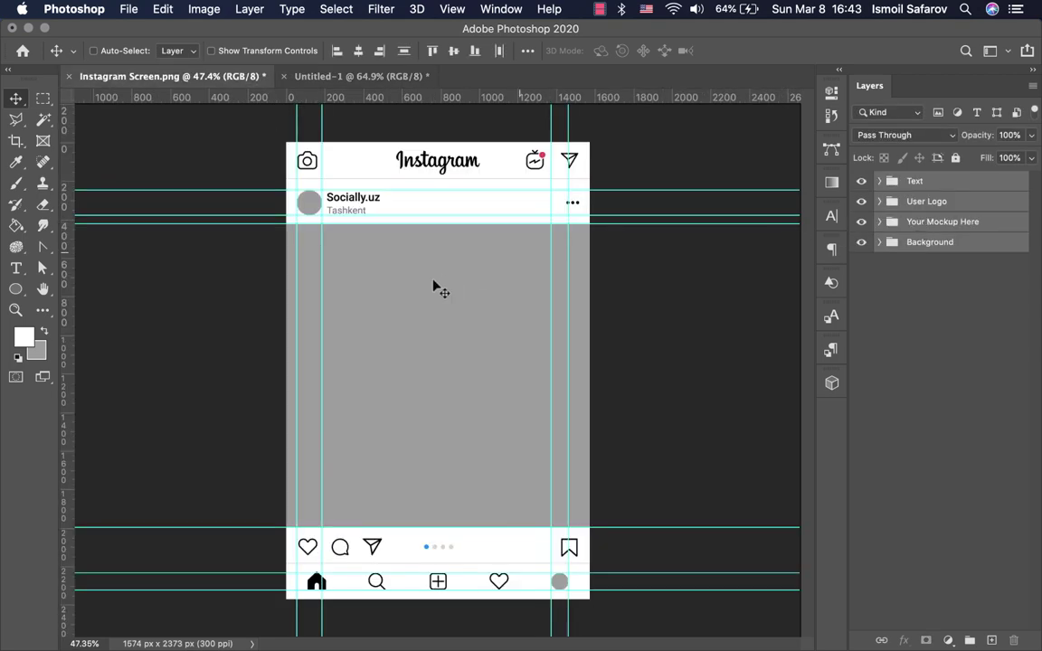
pyautogui.moveTo(398, 295); pyautogui.dragTo(360, 76)
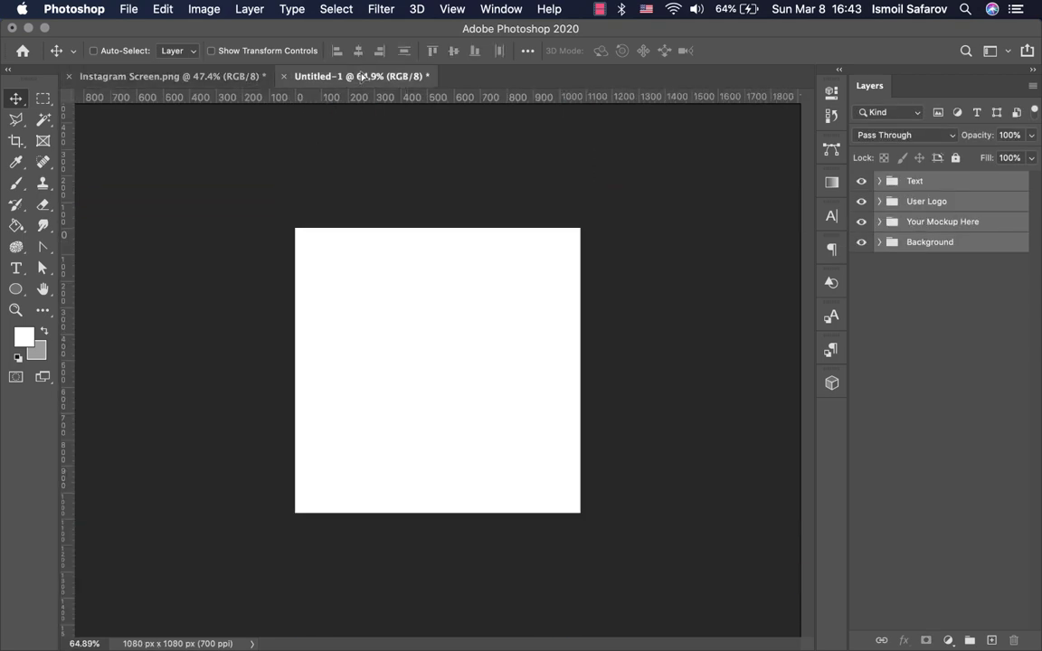
pyautogui.press('super+t')
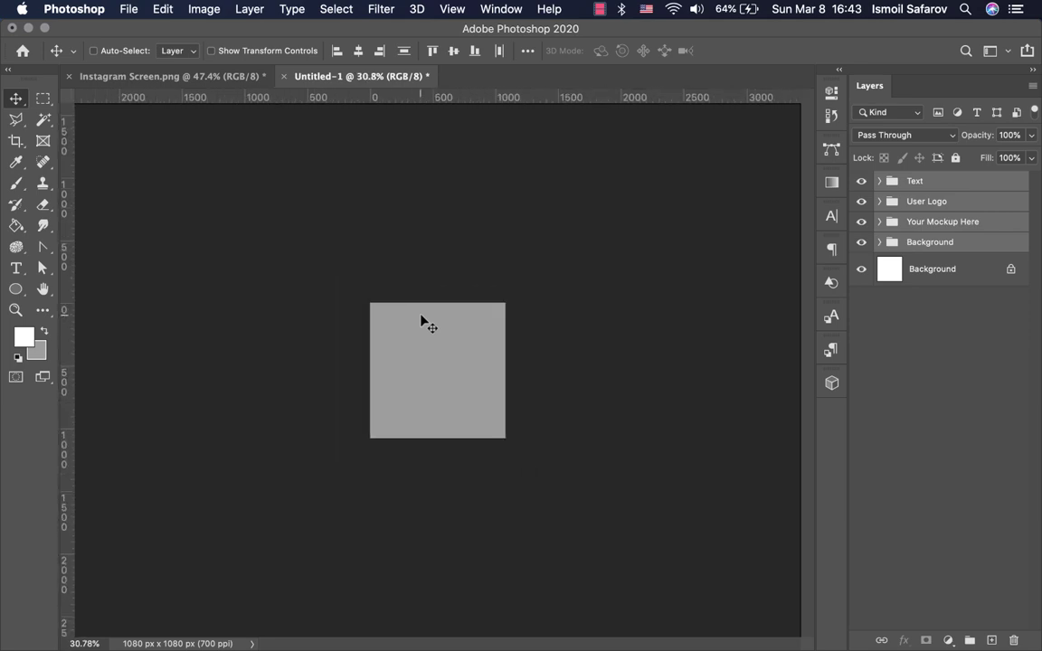
pyautogui.moveTo(429, 194); pyautogui.dragTo(430, 390)
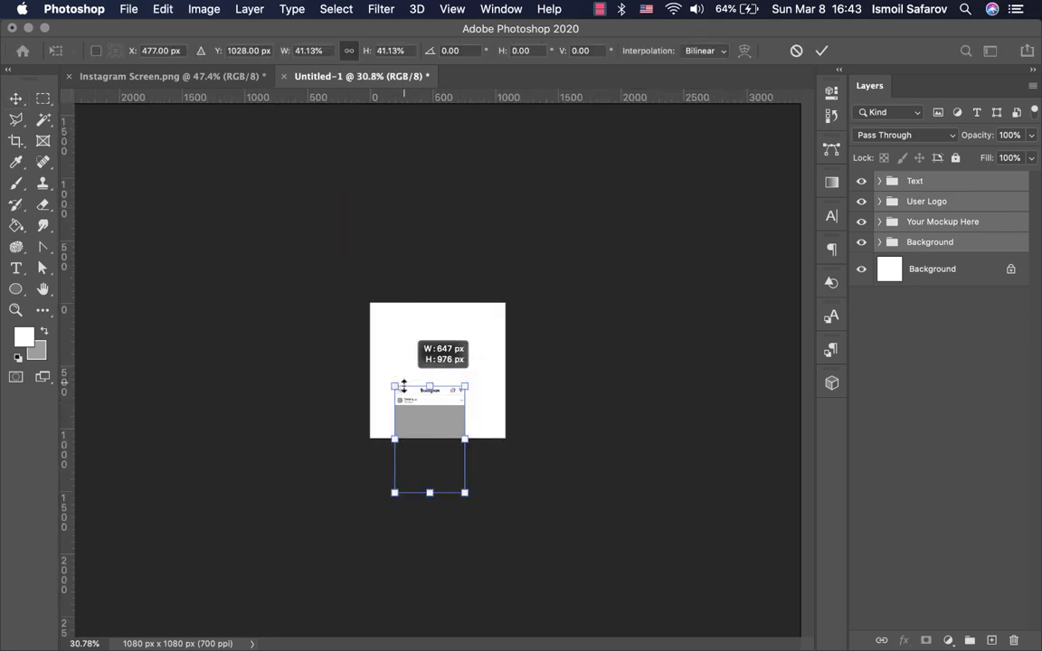
pyautogui.moveTo(418, 429); pyautogui.dragTo(423, 360)
pyautogui.scroll(3, 425, 363)
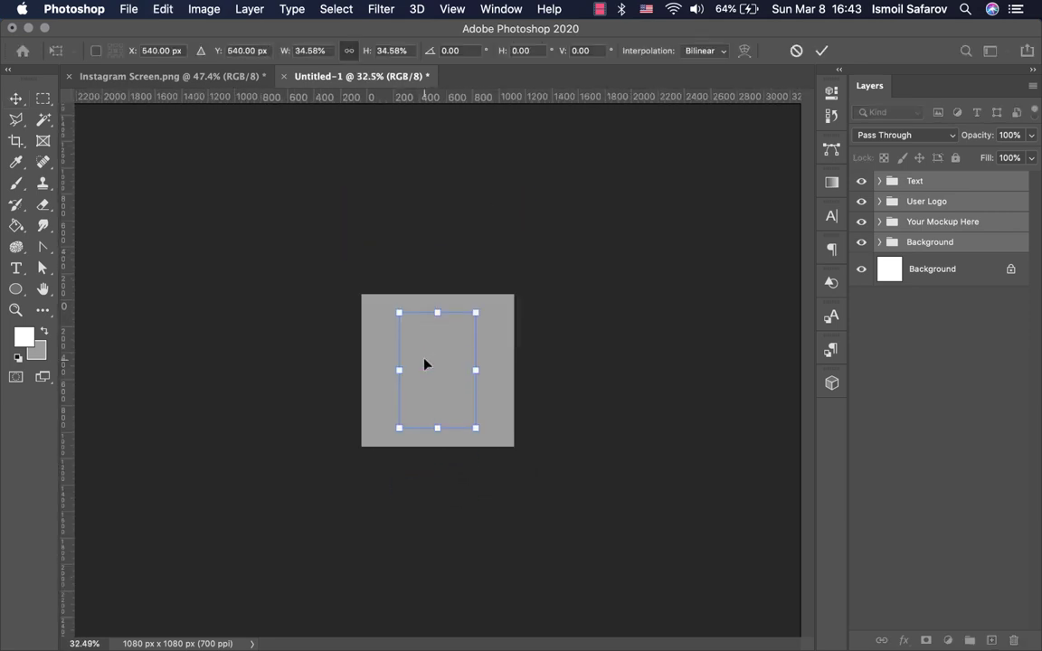
pyautogui.scroll(2, 425, 364)
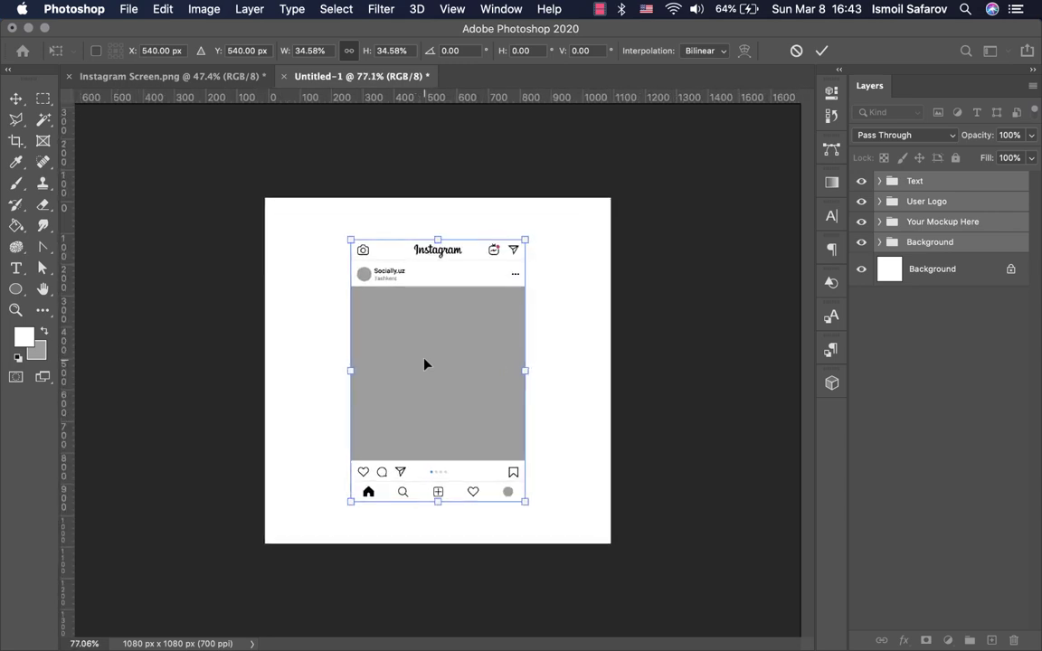
pyautogui.scroll(2, 425, 363)
pyautogui.press('Return')
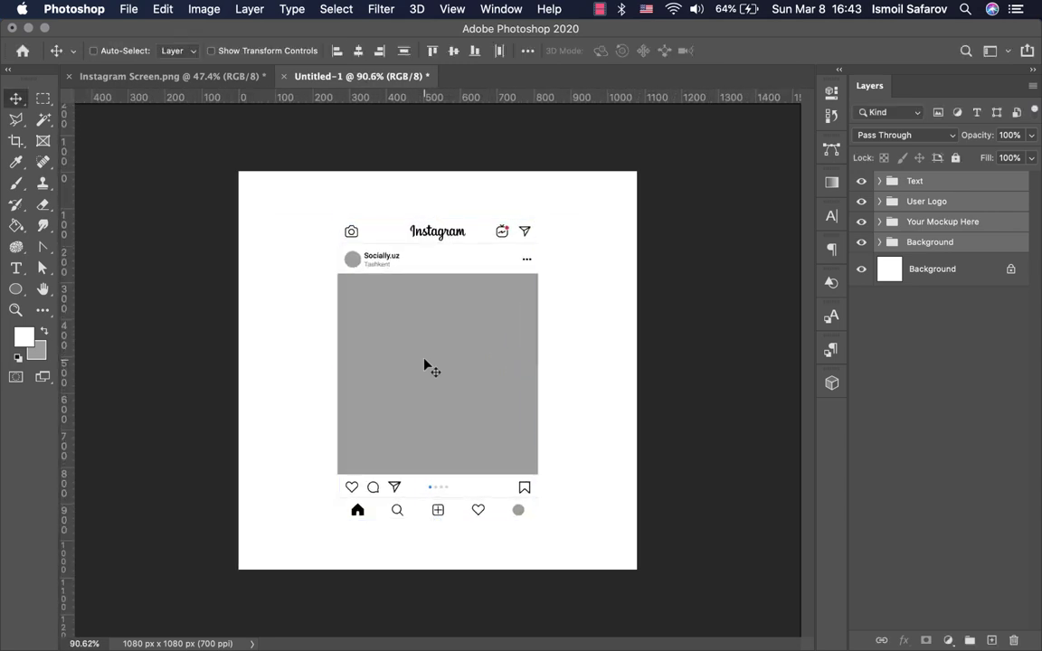
pyautogui.scroll(2, 425, 363)
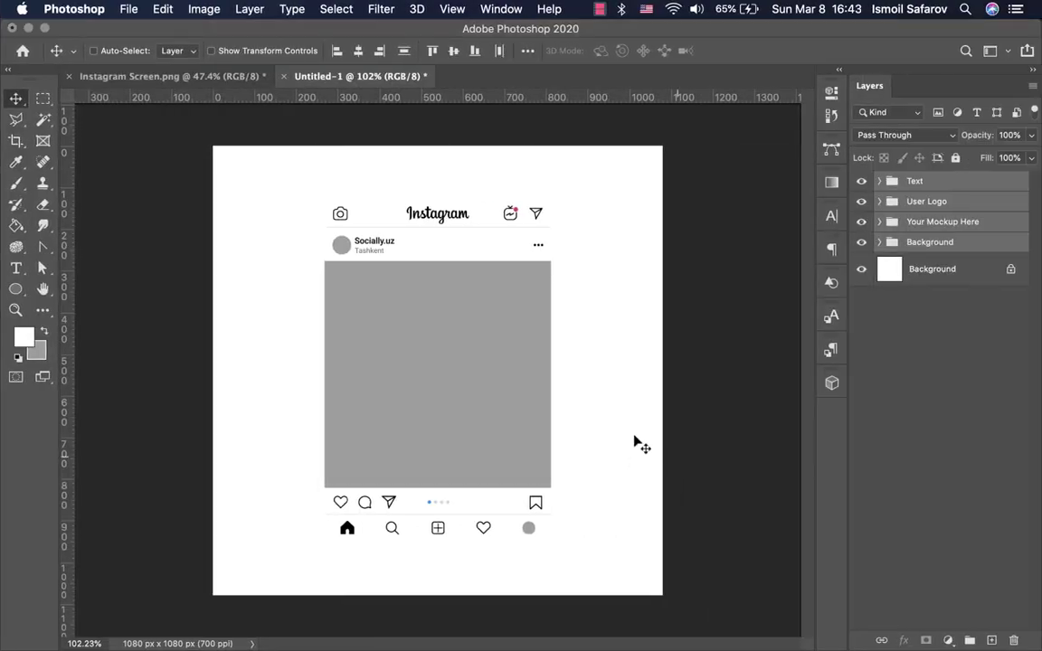
# Step: Select the User Logo layer inside the User Logo group and open the Instagram Mockup folder
pyautogui.click(905, 185)
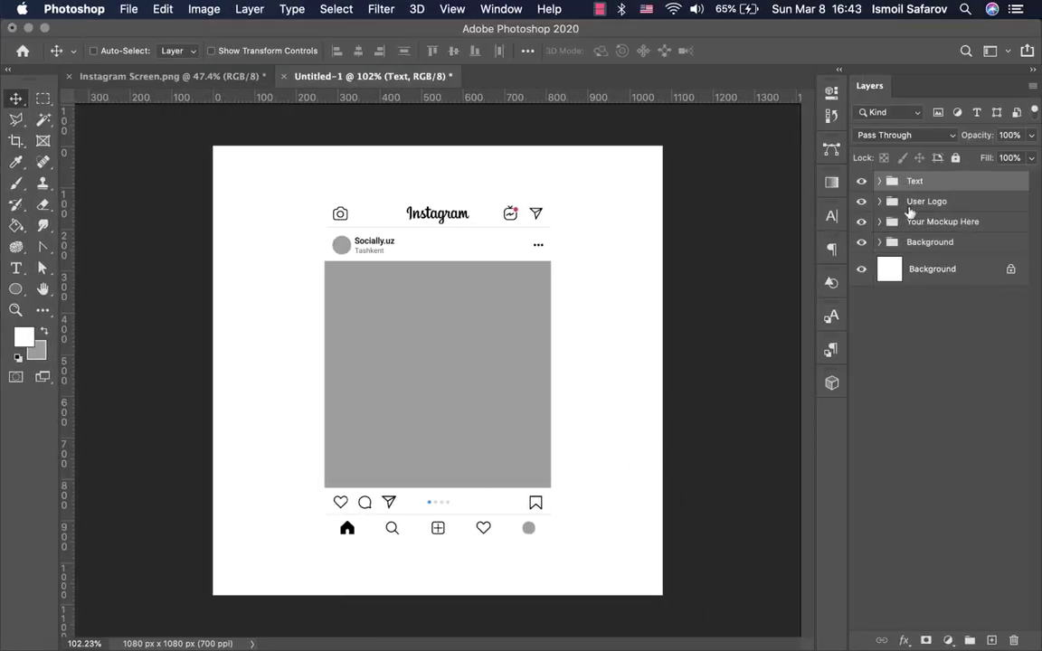
pyautogui.click(908, 200)
pyautogui.click(879, 202)
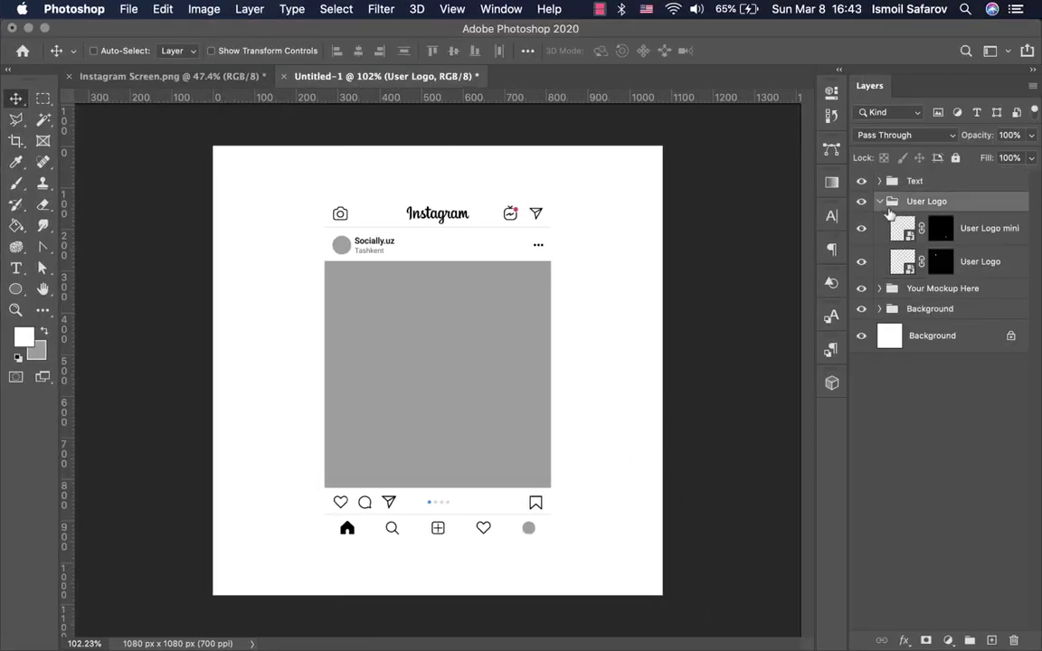
pyautogui.click(901, 228)
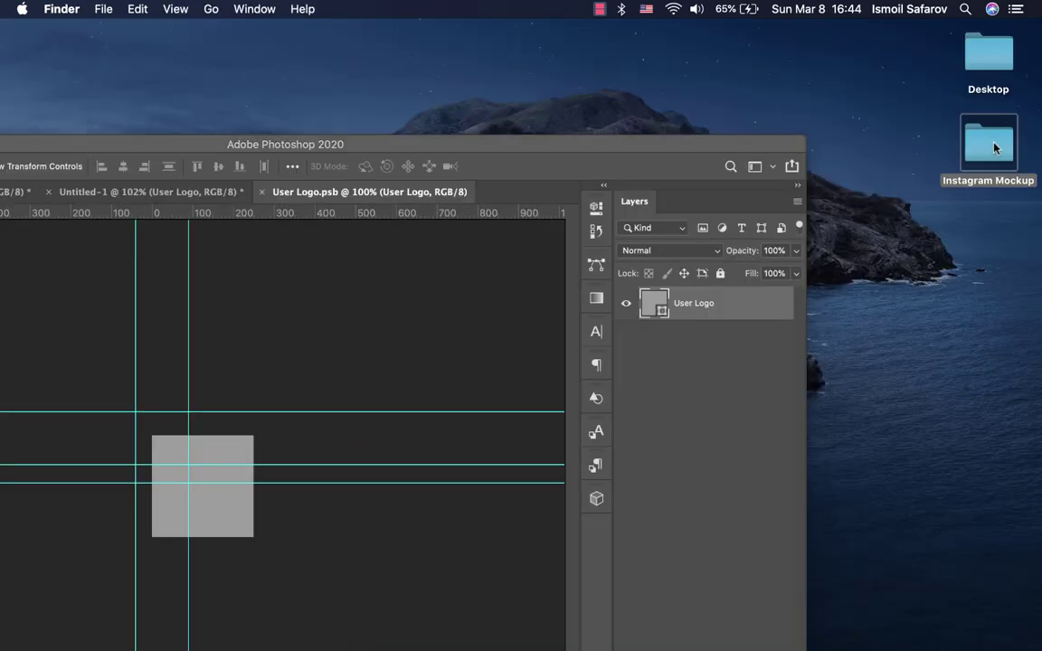
pyautogui.doubleClick(893, 127)
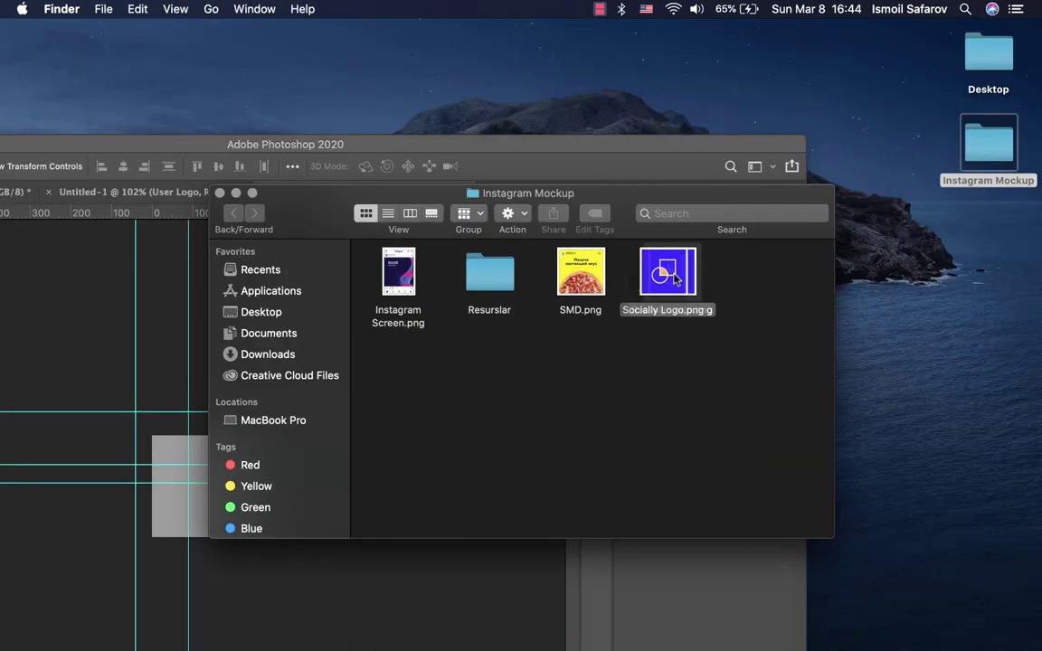
# Step: Place Socially Logo.png into User Logo.psb, save it, and close it
pyautogui.moveTo(671, 271); pyautogui.dragTo(163, 516)
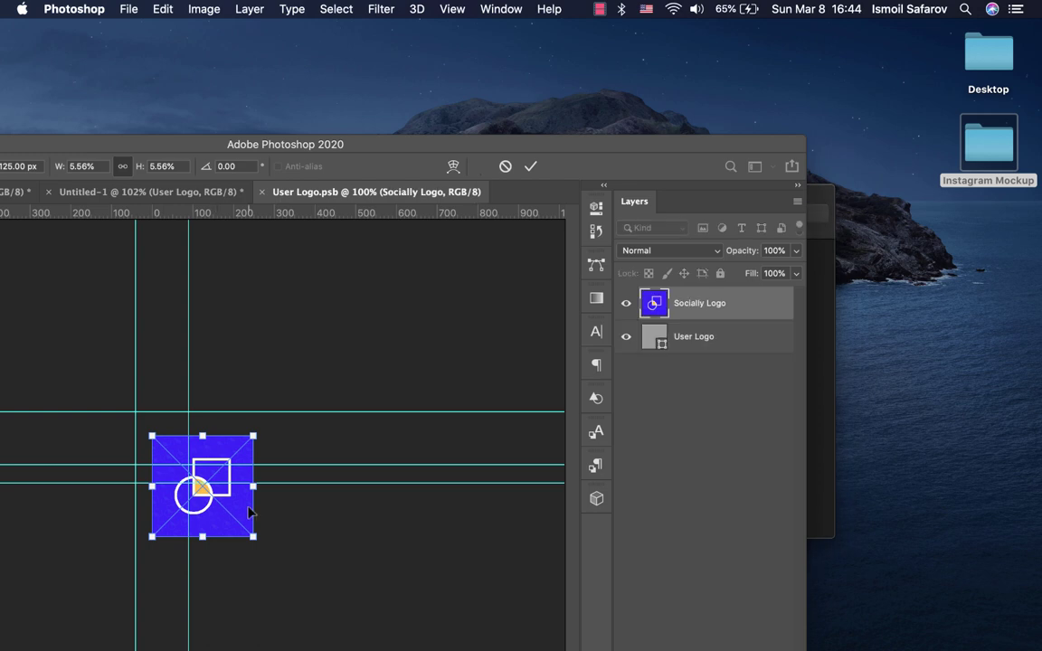
pyautogui.press('Return')
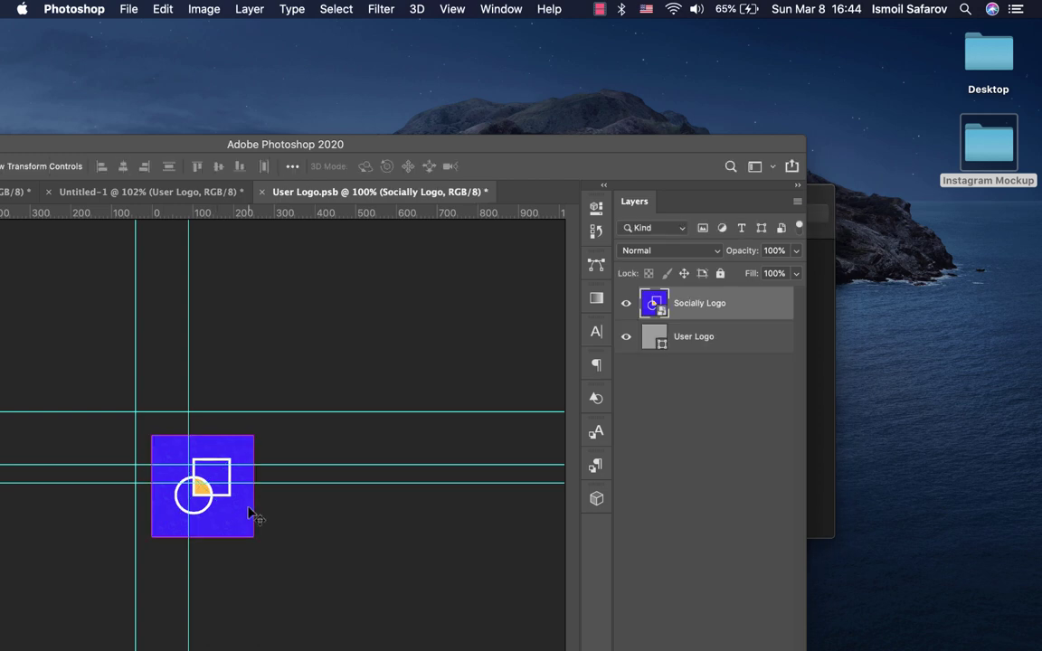
pyautogui.press('super+s')
pyautogui.moveTo(339, 145); pyautogui.dragTo(576, 117)
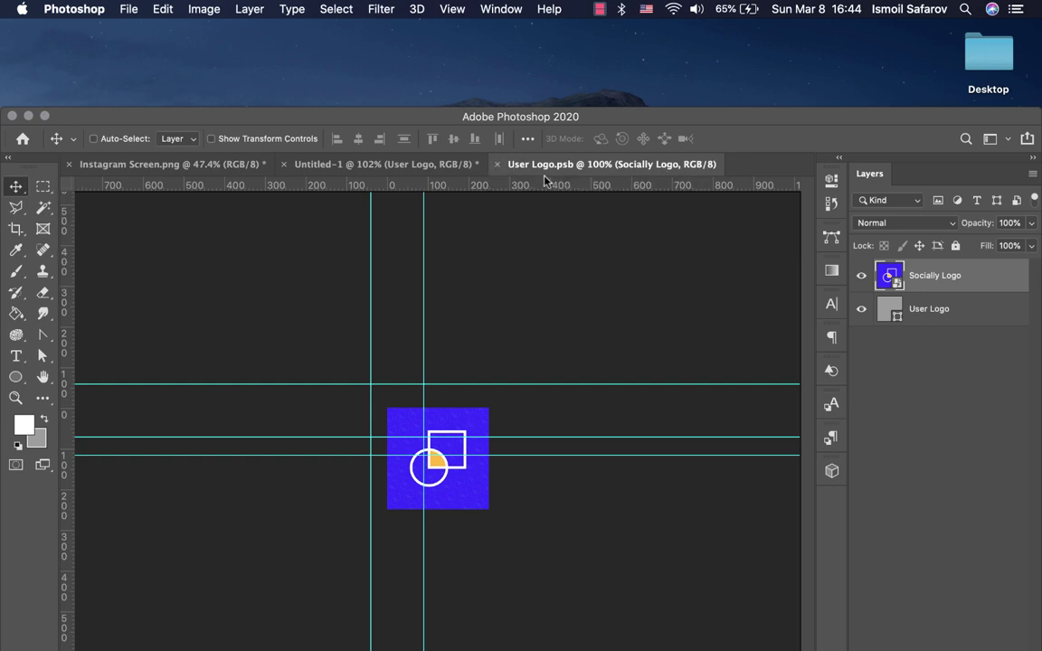
pyautogui.click(497, 164)
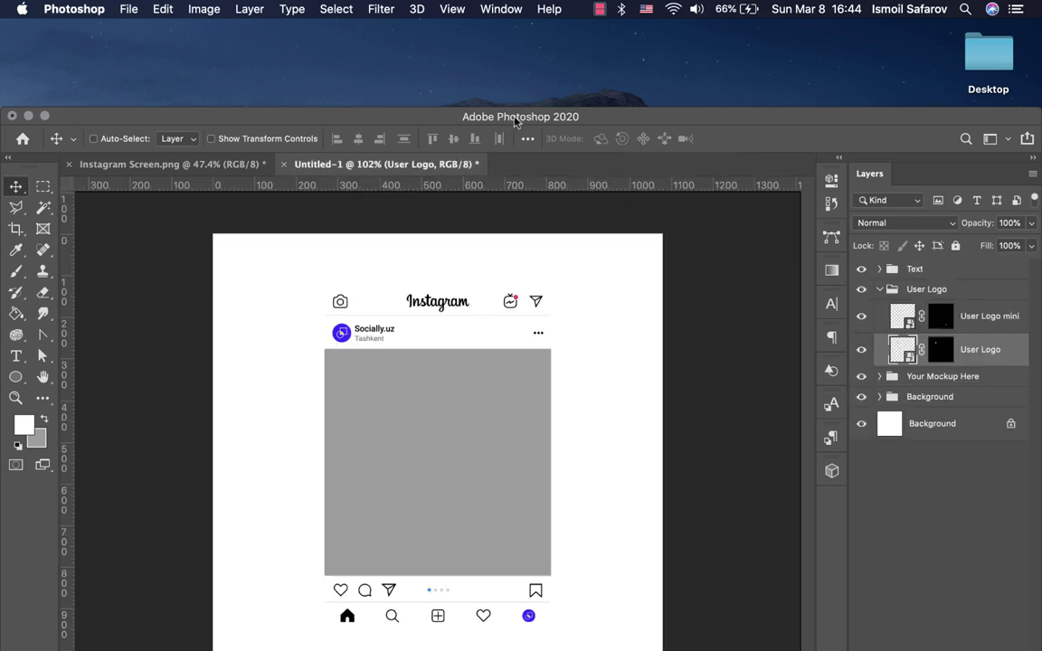
pyautogui.moveTo(514, 118); pyautogui.dragTo(511, 60)
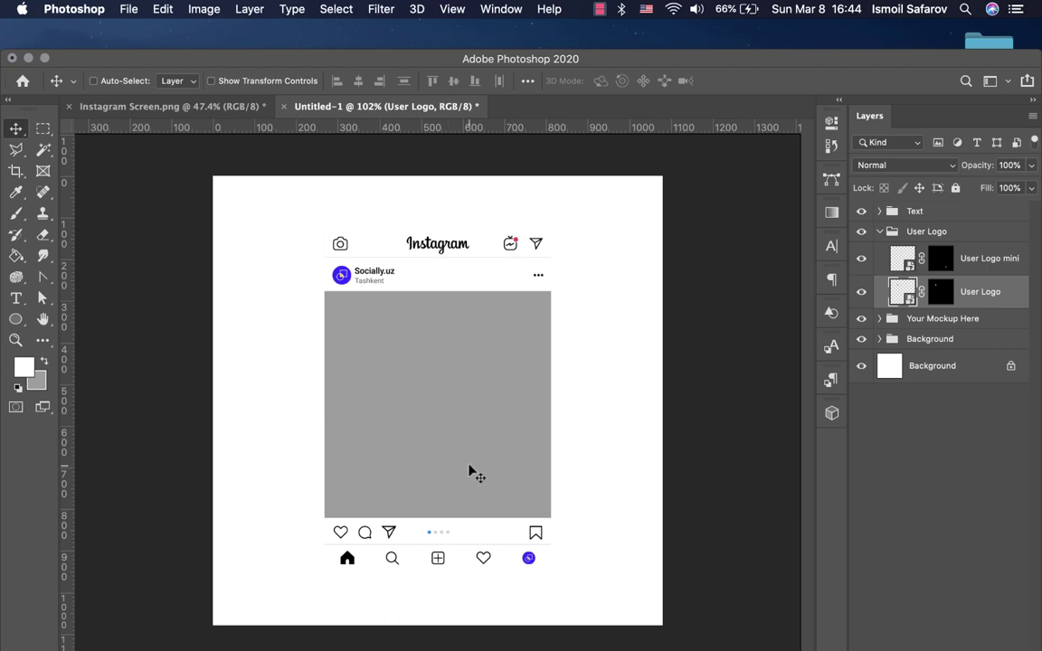
# Step: Collapse User Logo, expand Your Mockup Here, and select the SMD Mockup layer
pyautogui.click(880, 232)
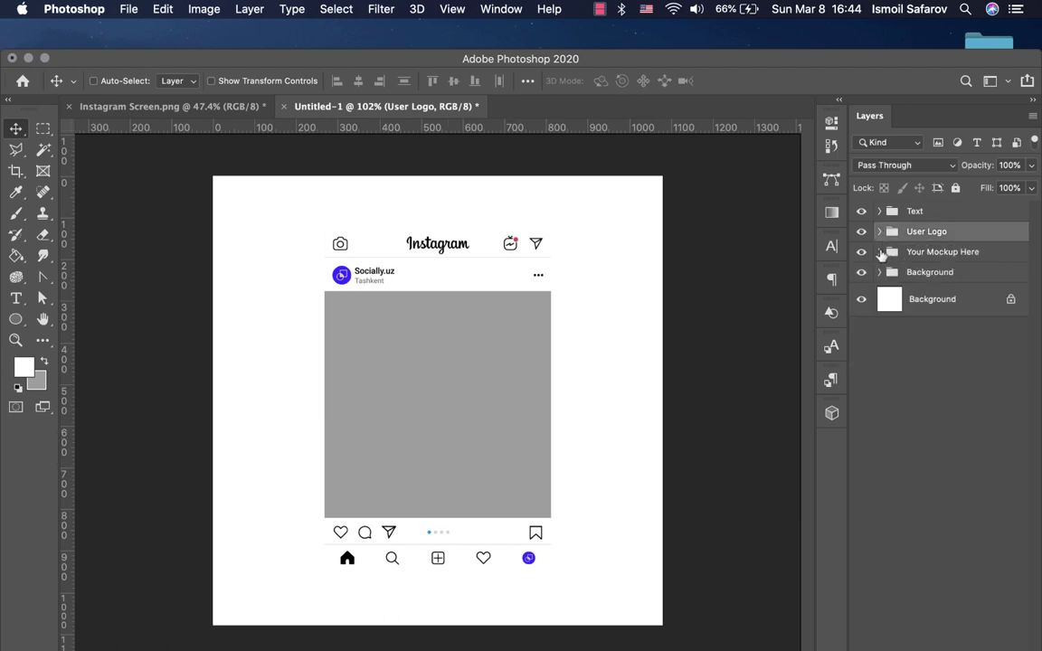
pyautogui.click(880, 252)
pyautogui.click(902, 281)
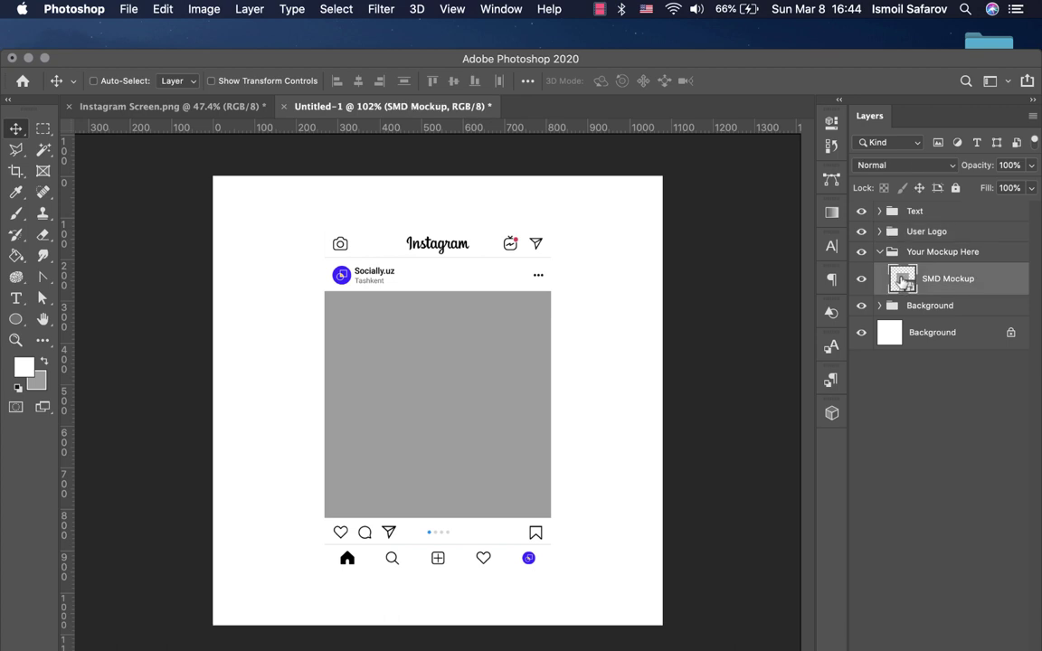
# Step: Place SMD.png into the SMD Mockup's Rectangle 1.psb, then save and close it
pyautogui.doubleClick(901, 281)
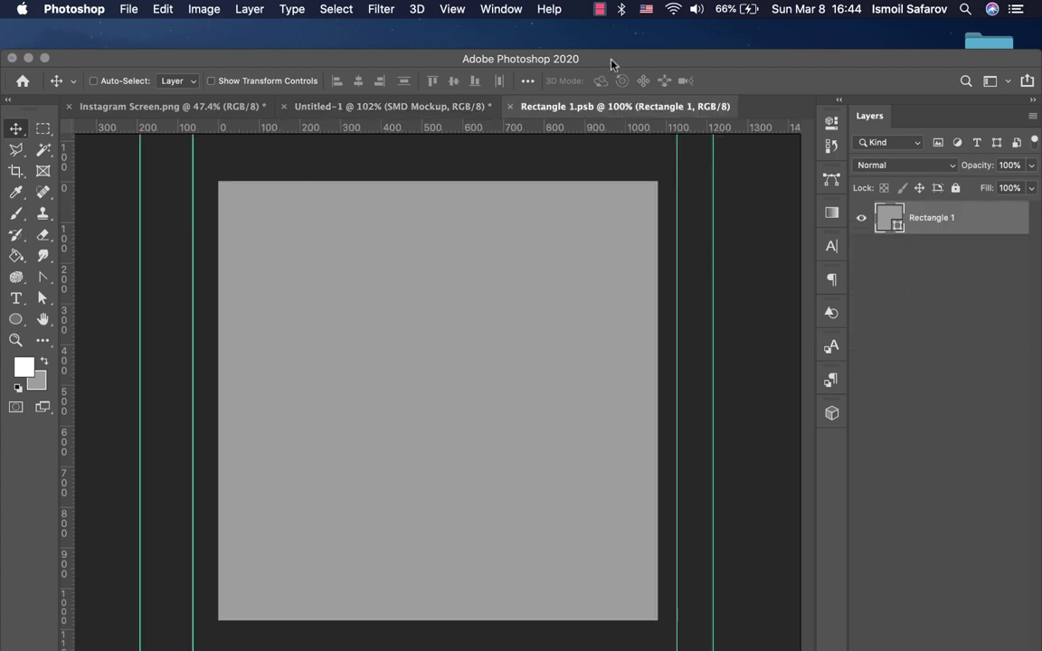
pyautogui.moveTo(611, 62)
pyautogui.mouseDown()
pyautogui.moveTo(537, 299)
pyautogui.moveTo(442, 456)
pyautogui.mouseUp()
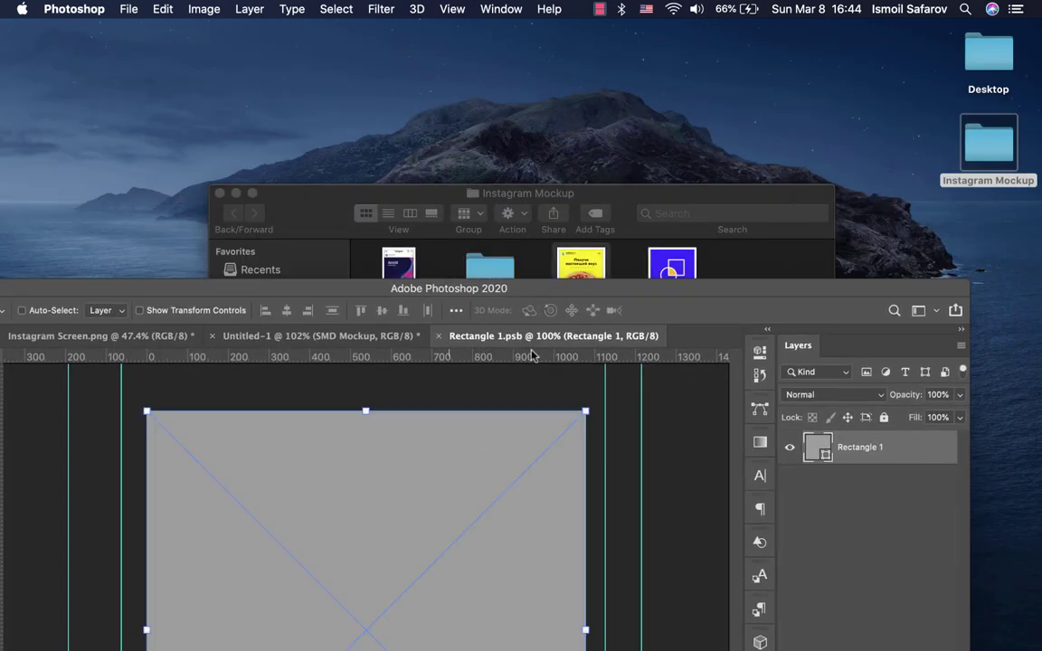
pyautogui.moveTo(577, 290); pyautogui.dragTo(639, 33)
pyautogui.press('Return')
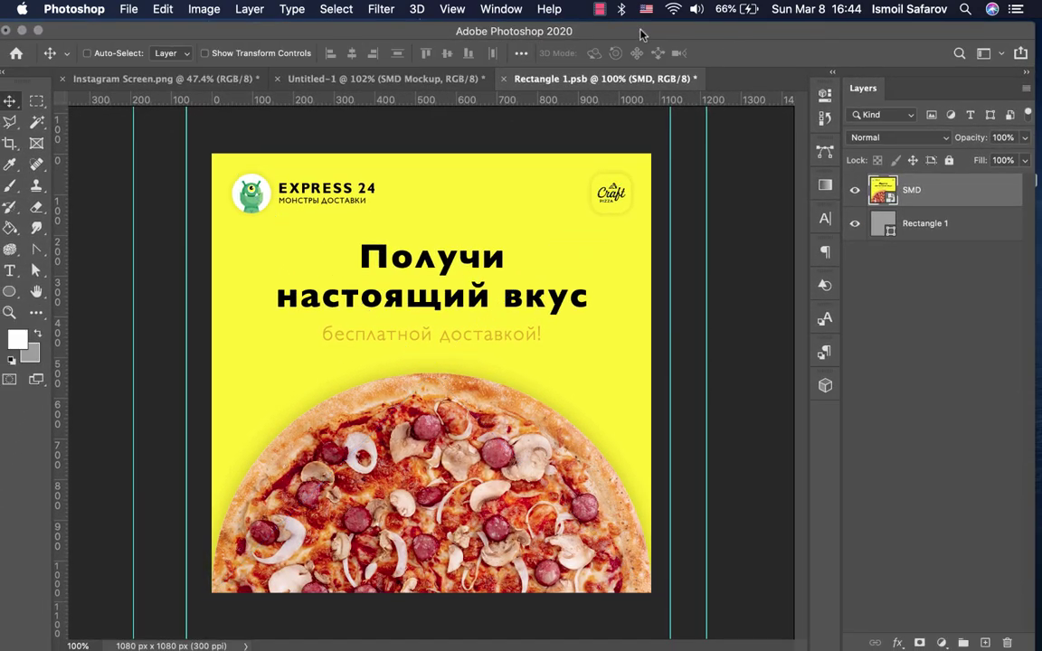
pyautogui.hotkey('ctrl', 's')
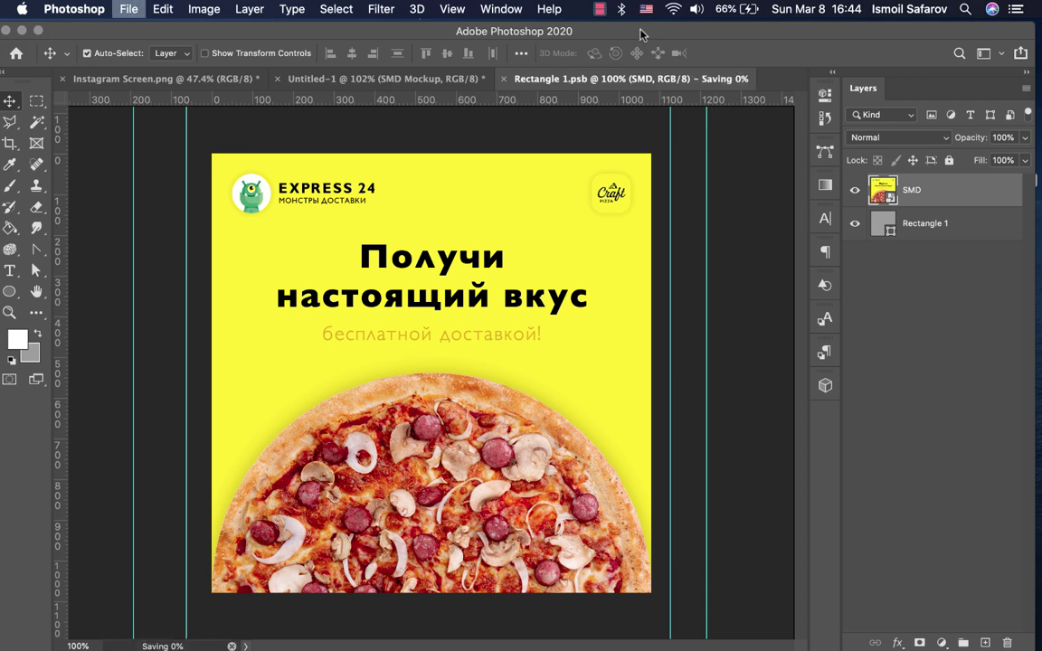
pyautogui.click(504, 80)
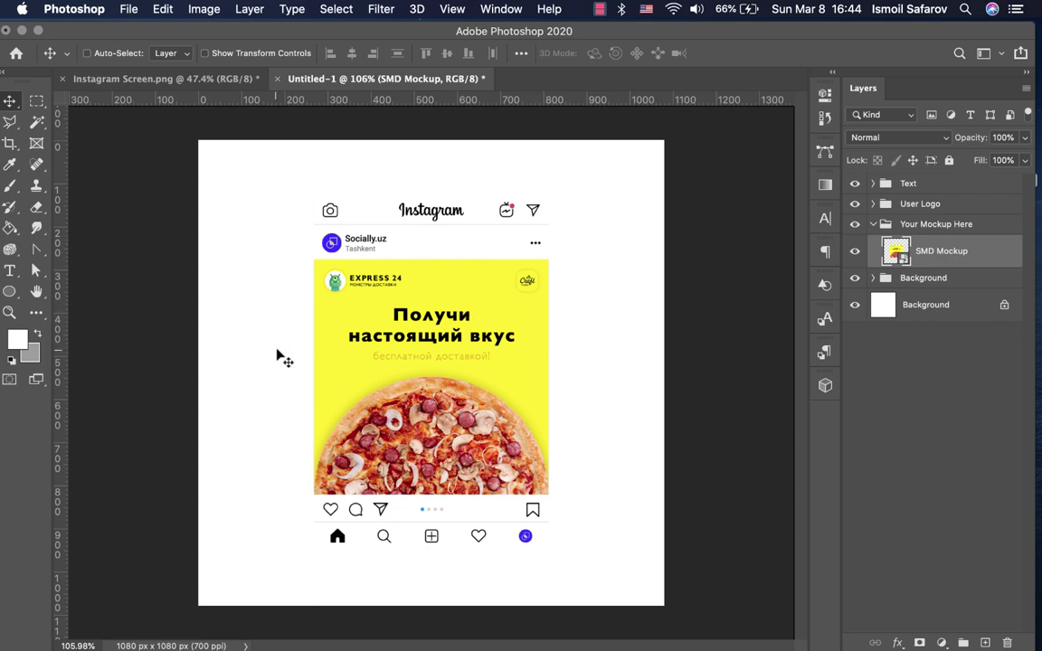
# Step: Add a new layer named Noise inside the Background group
pyautogui.click(873, 225)
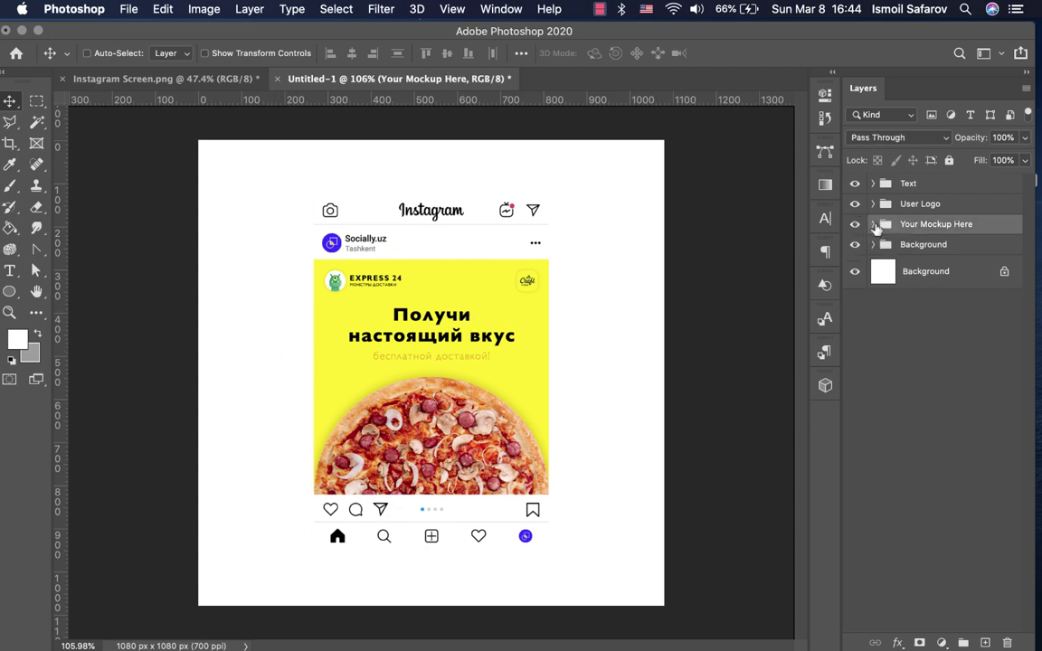
pyautogui.click(874, 245)
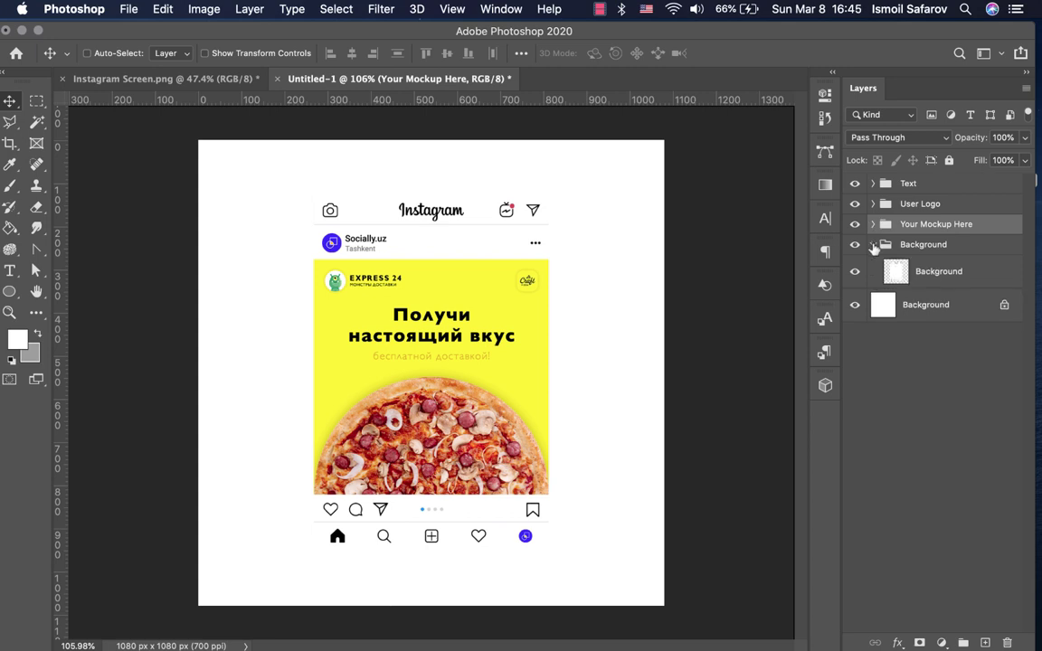
pyautogui.click(923, 275)
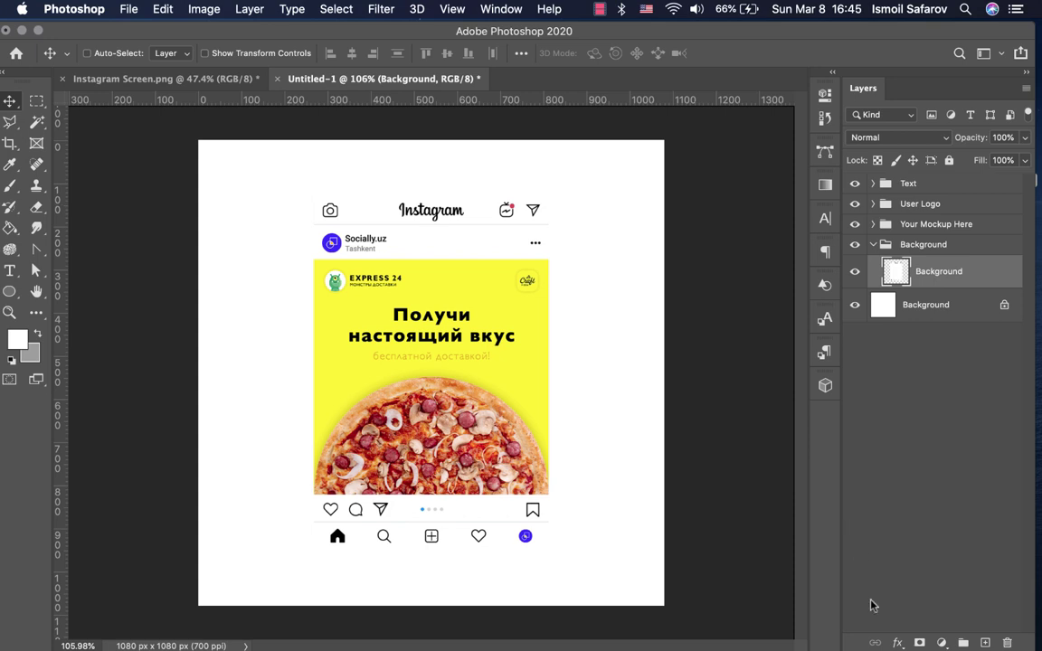
pyautogui.click(984, 642)
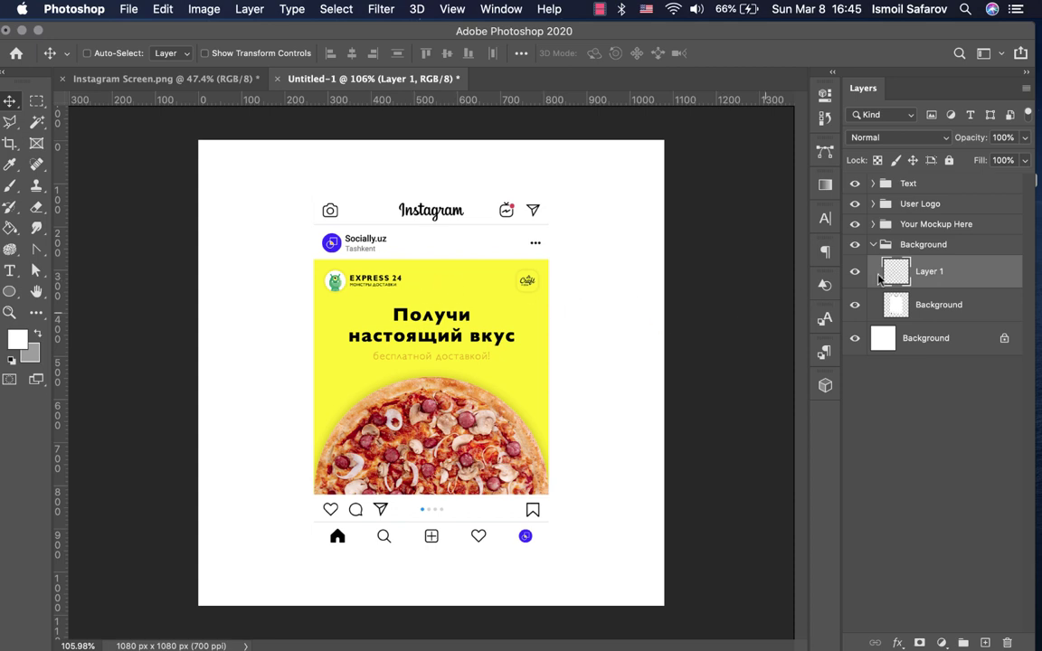
pyautogui.doubleClick(929, 271)
pyautogui.write('Noise')
pyautogui.press('Return')
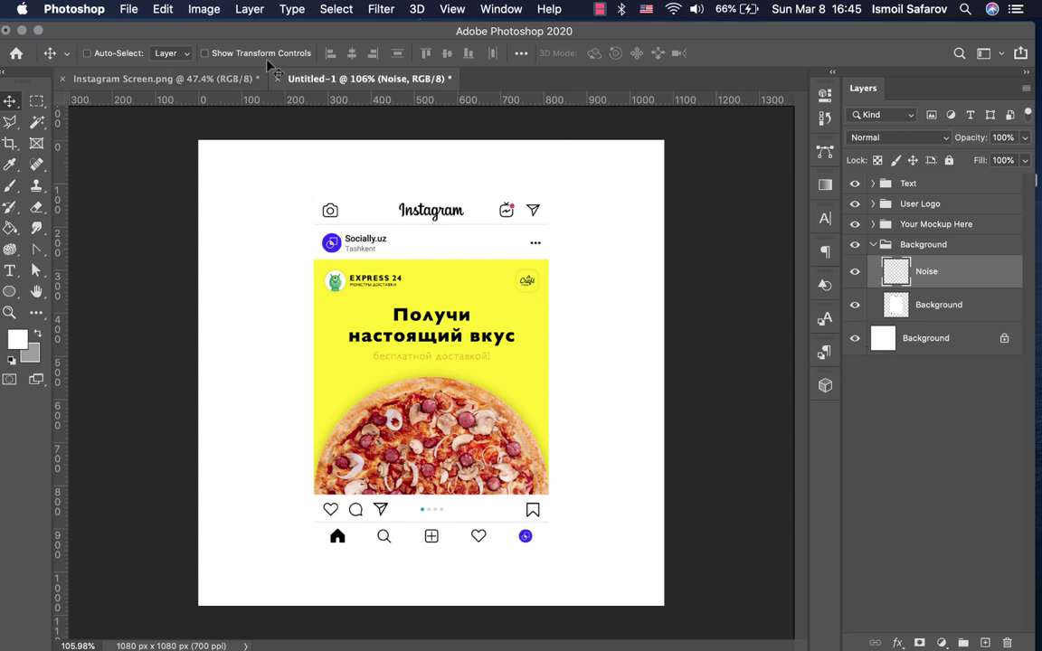
# Step: Fill the Noise layer solid black using the Paint Bucket
pyautogui.click(29, 353)
pyautogui.moveTo(654, 472); pyautogui.dragTo(554, 602)
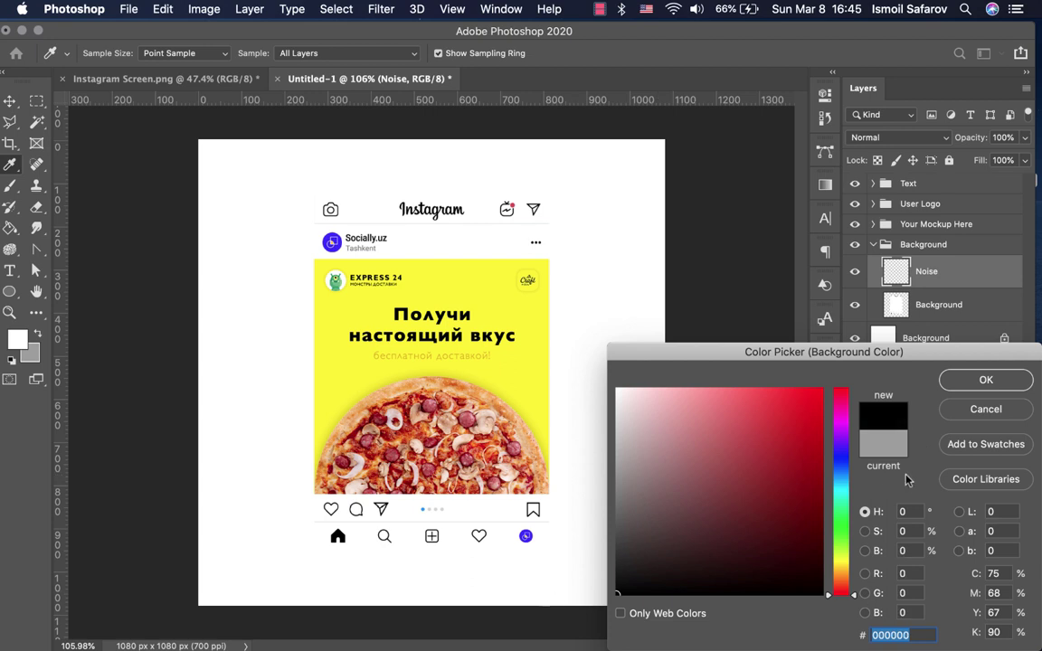
pyautogui.click(1024, 378)
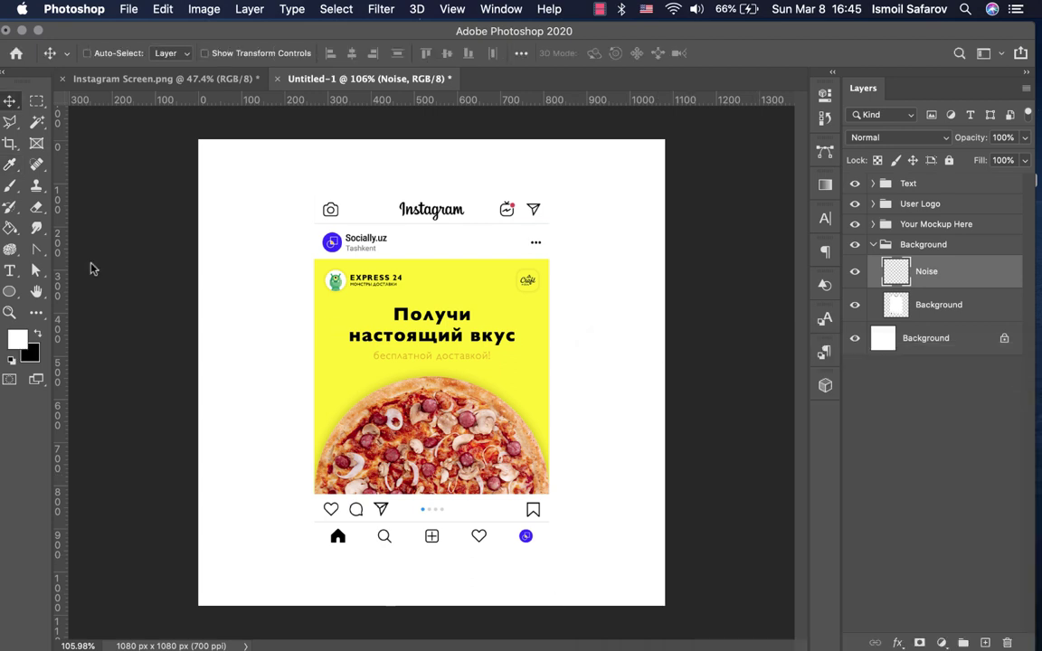
pyautogui.click(8, 227)
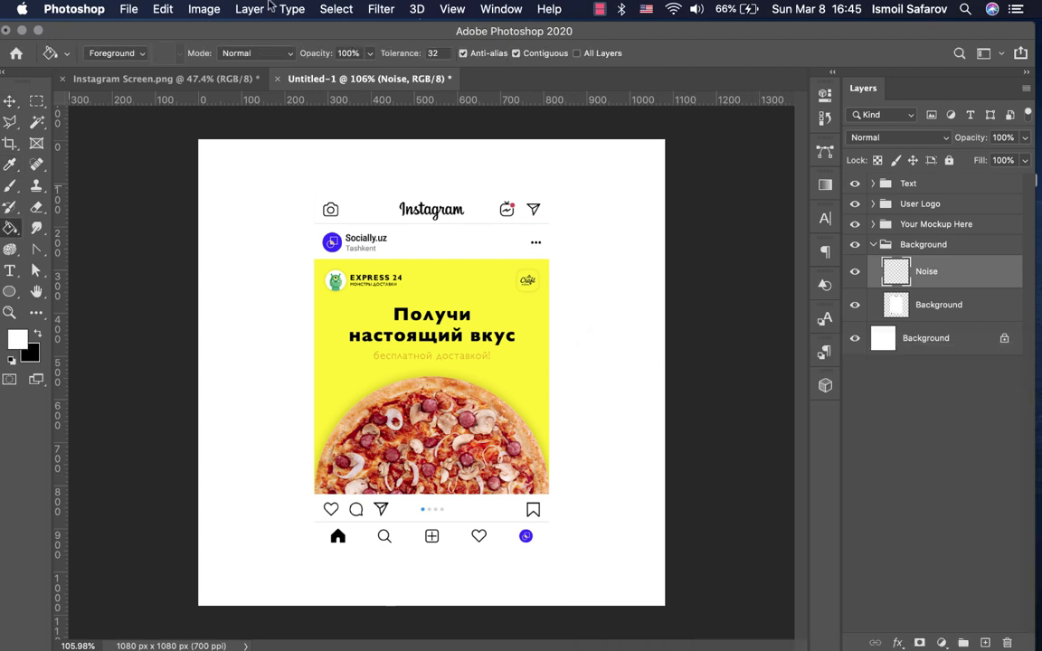
pyautogui.click(276, 206)
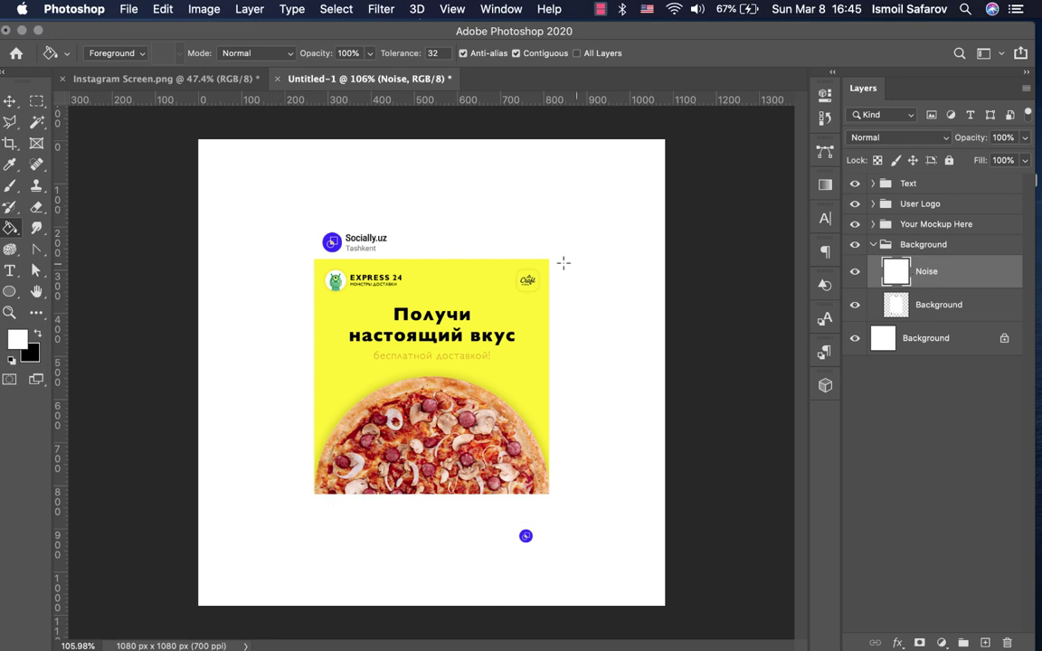
pyautogui.press('x')
pyautogui.click(539, 218)
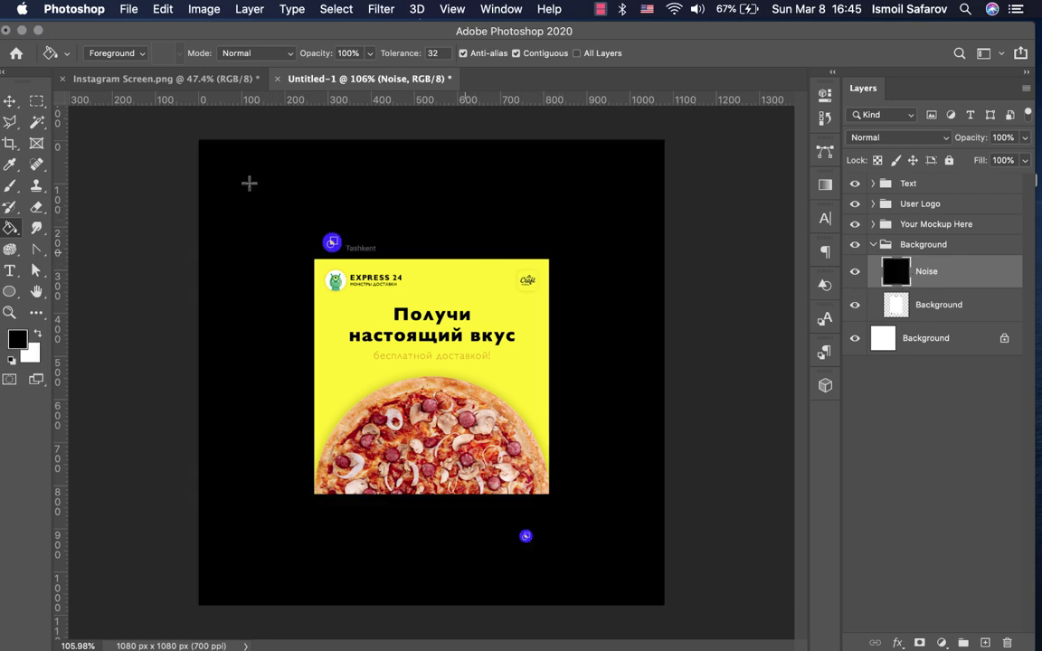
pyautogui.click(10, 100)
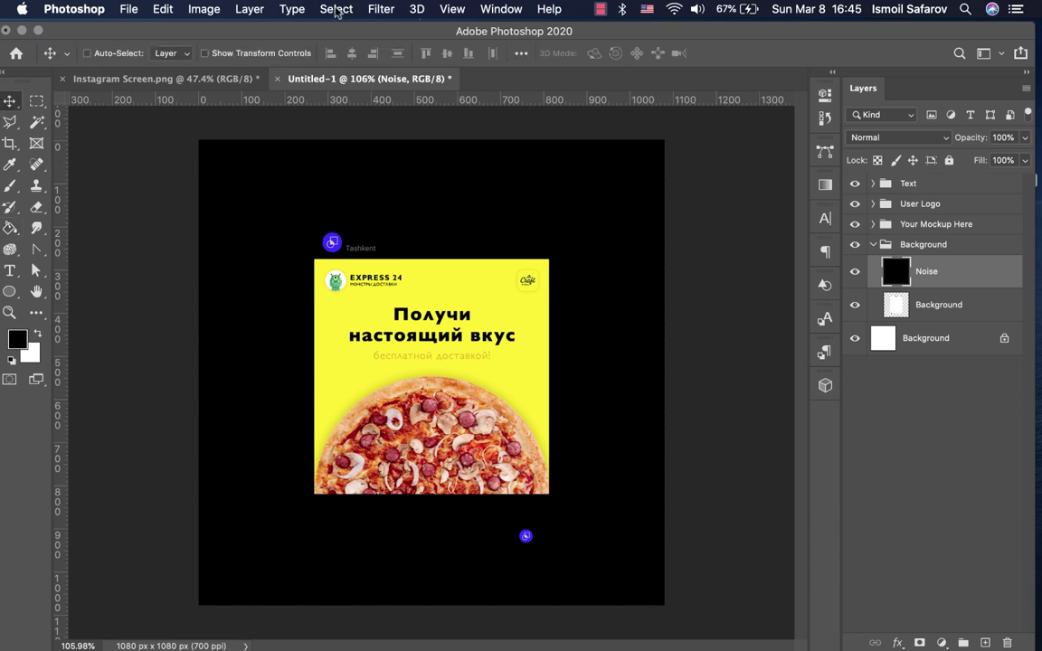
# Step: Convert the Noise layer to a smart object
pyautogui.click(374, 10)
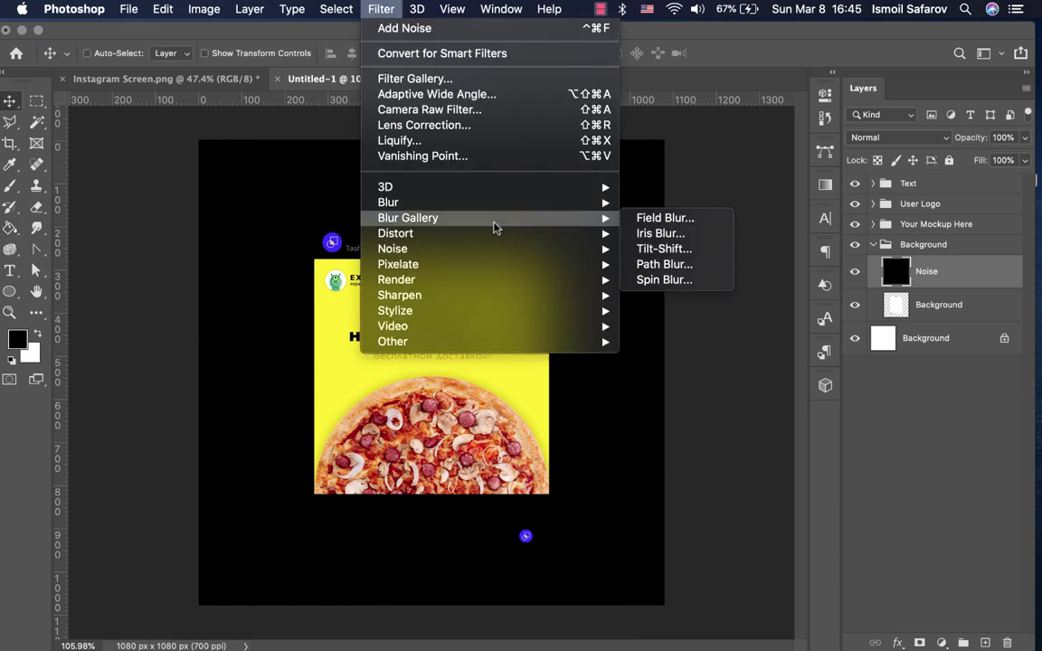
pyautogui.moveTo(393, 249)
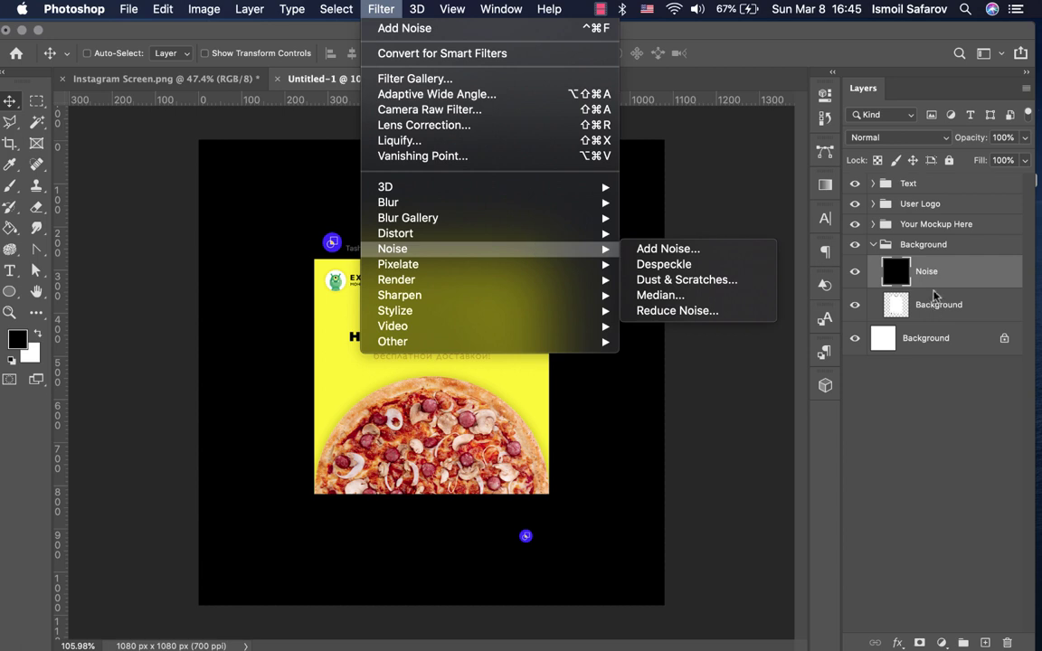
pyautogui.click(937, 284)
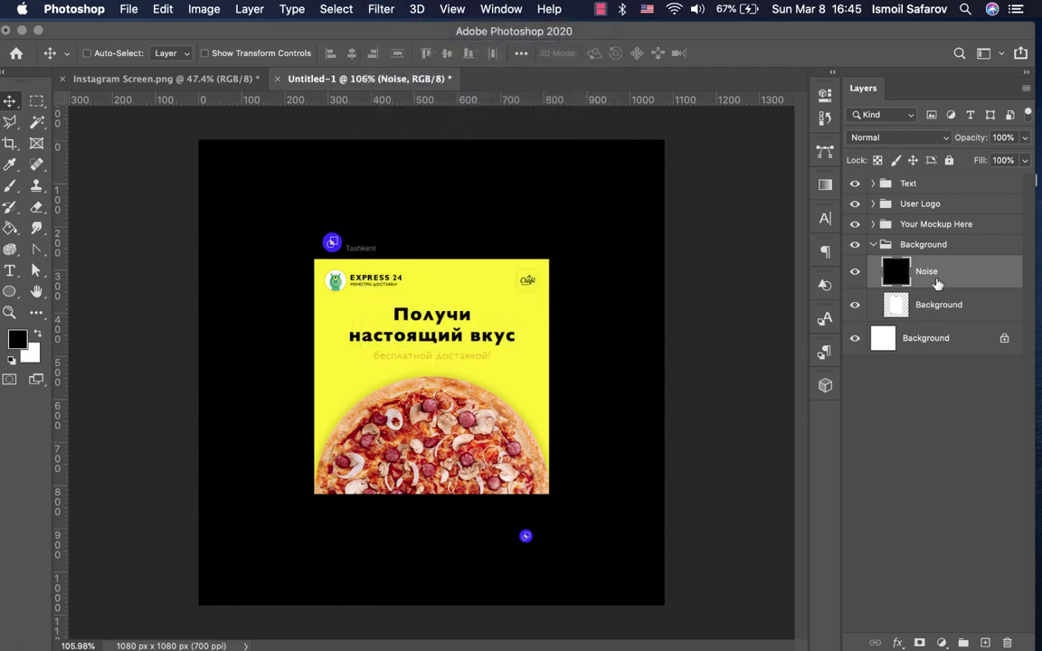
pyautogui.rightClick(937, 281)
pyautogui.click(859, 491)
# Step: Apply an Add Noise filter at 300%, Gaussian, monochromatic to the Noise layer
pyautogui.click(380, 9)
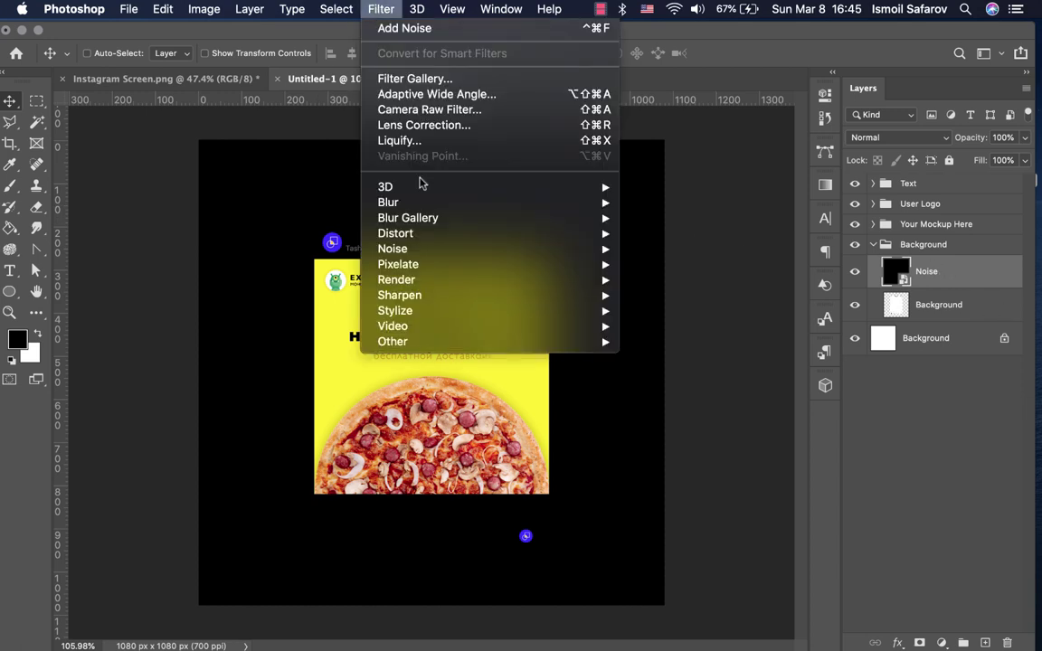
pyautogui.moveTo(392, 249)
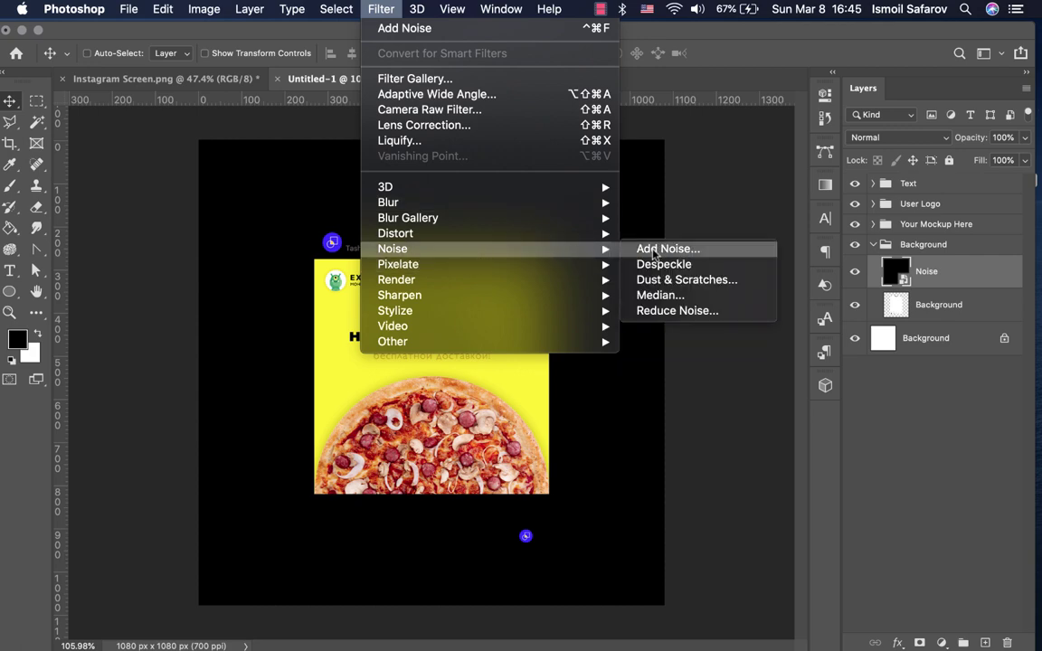
pyautogui.click(667, 249)
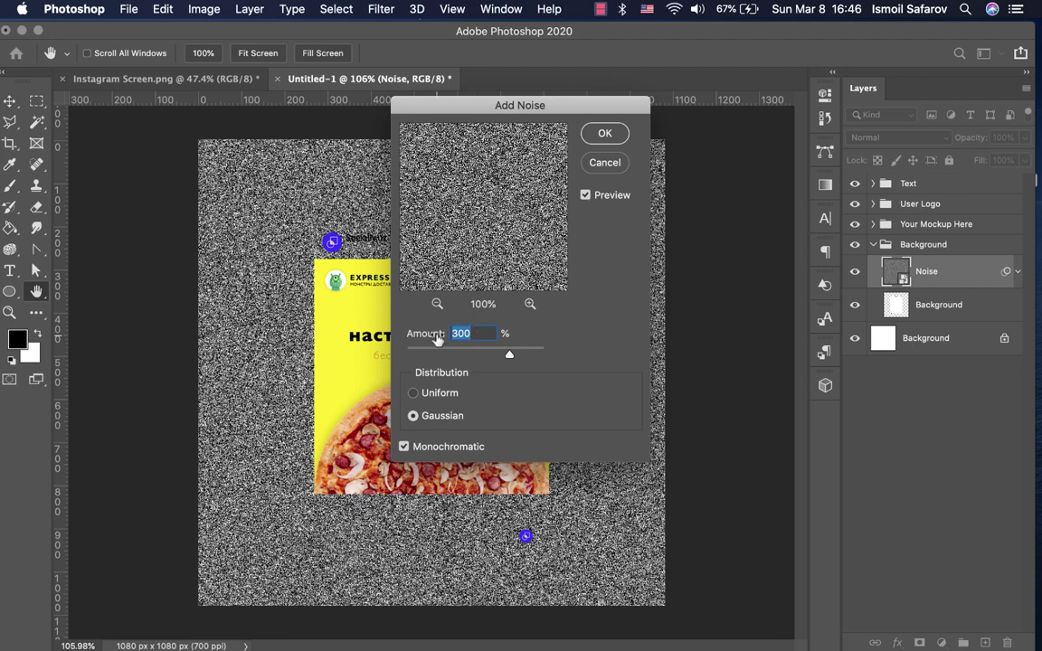
pyautogui.click(603, 136)
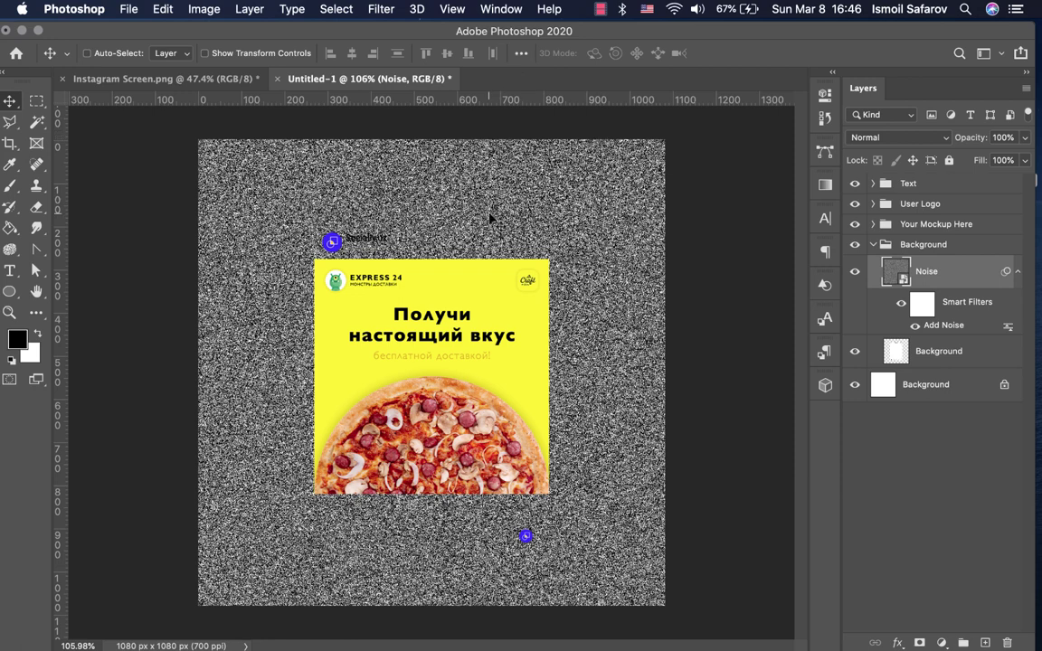
pyautogui.click(602, 13)
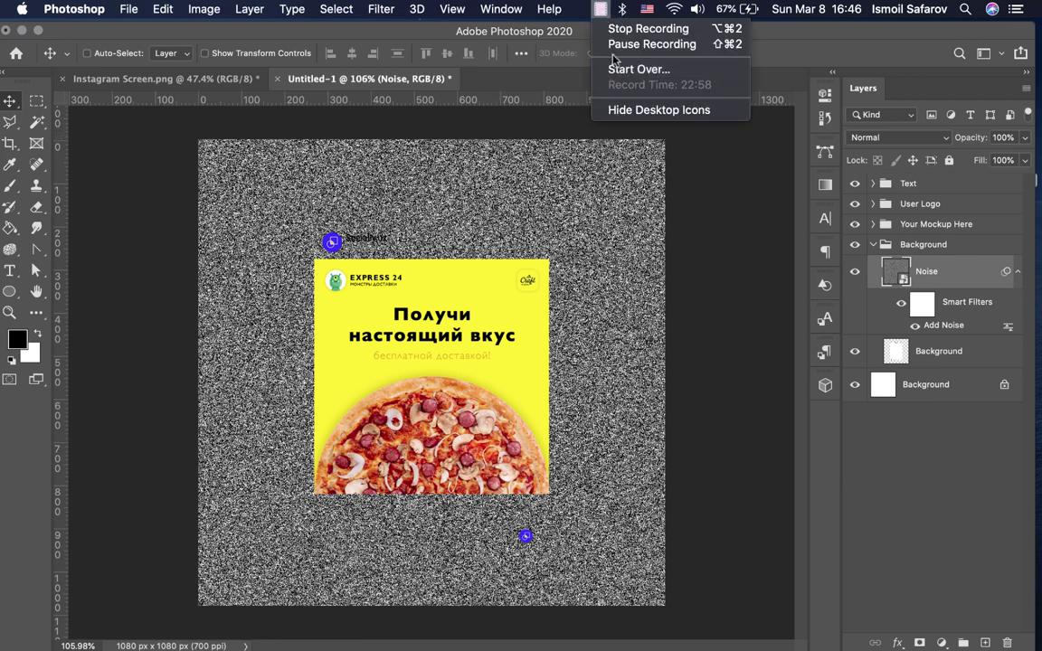
# Step: Move the Noise layer beneath the screen image layer and unlock the bottom layer
pyautogui.click(638, 43)
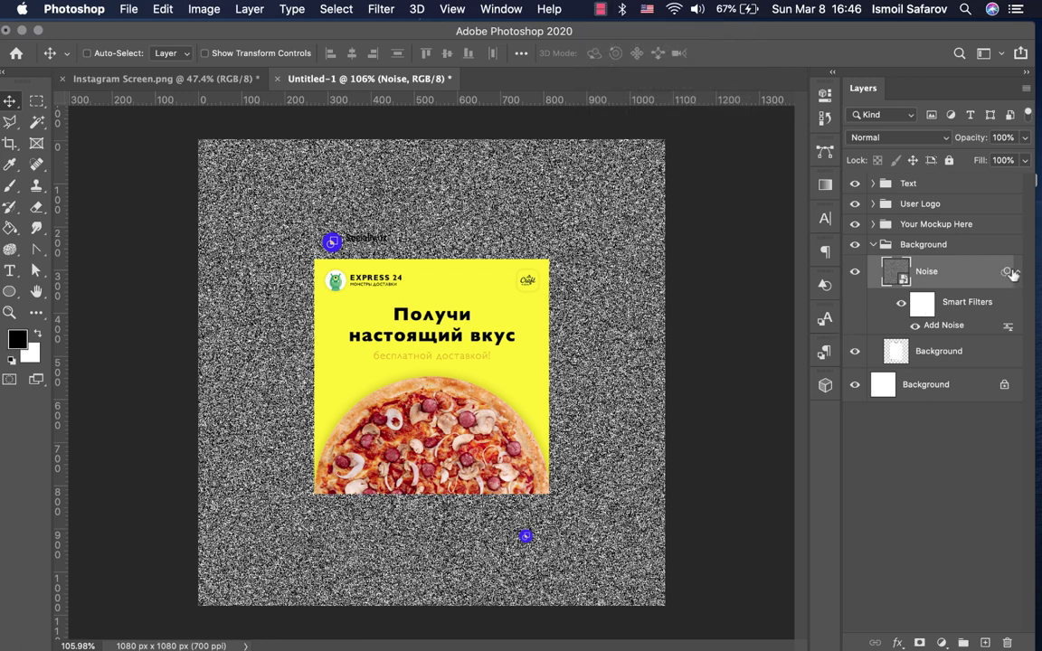
pyautogui.moveTo(1015, 274); pyautogui.dragTo(923, 323)
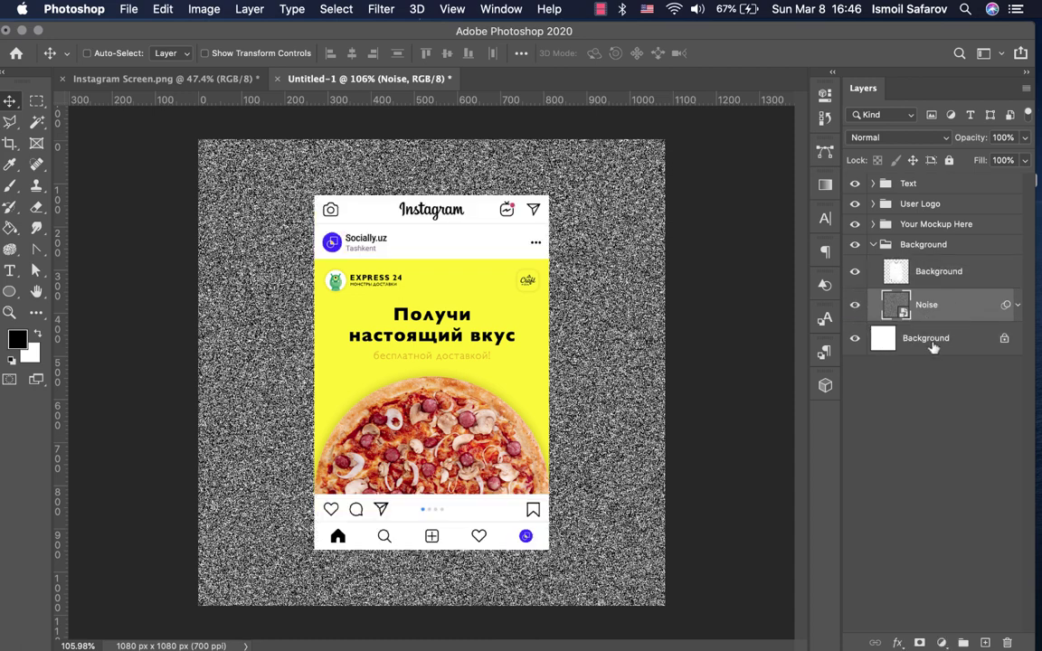
pyautogui.click(1004, 338)
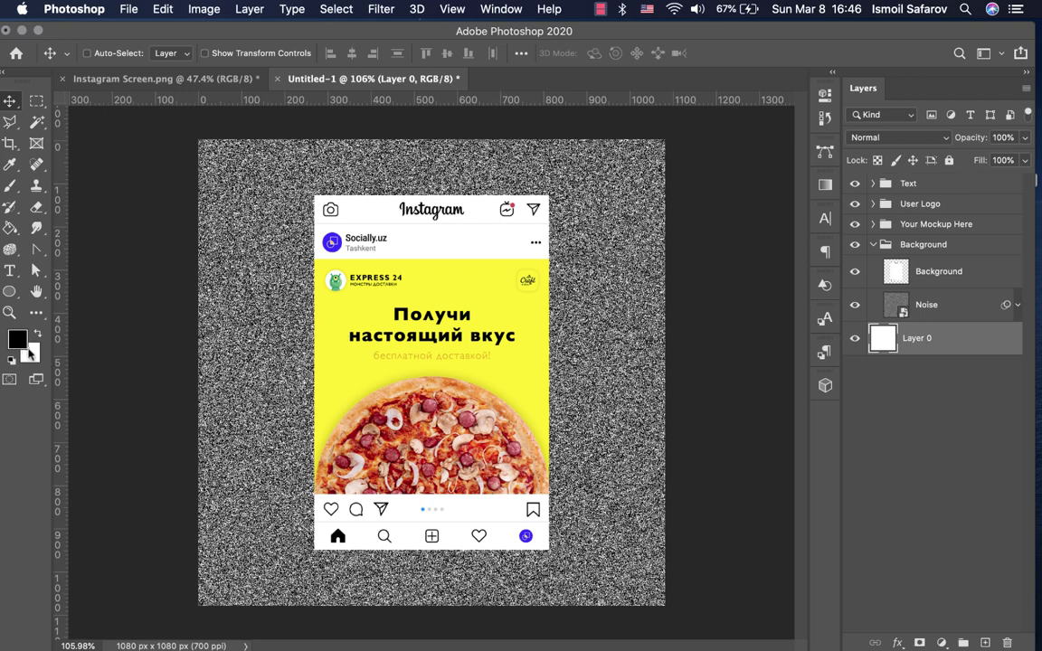
# Step: Fill the bottom layer with light grey #eaeaea
pyautogui.click(24, 344)
pyautogui.click(613, 404)
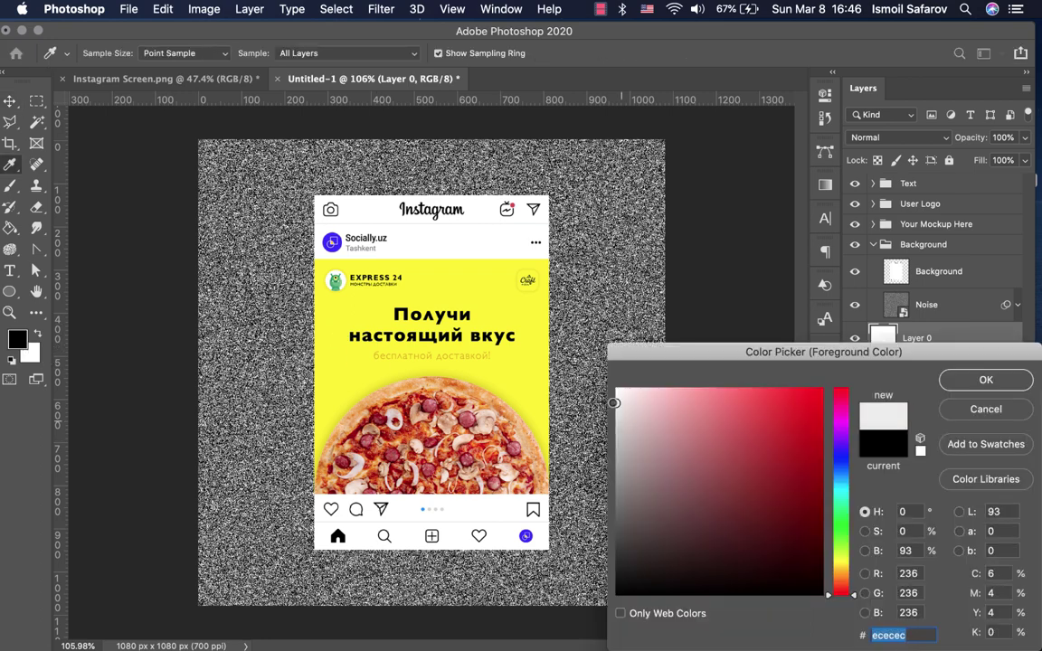
pyautogui.click(990, 379)
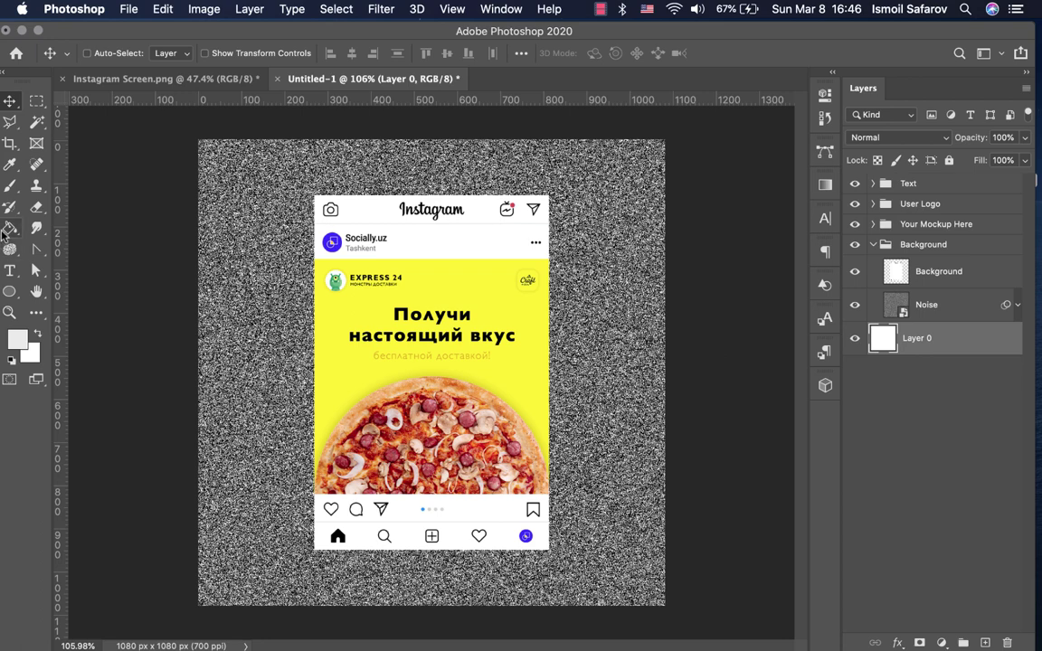
pyautogui.click(7, 229)
pyautogui.click(243, 316)
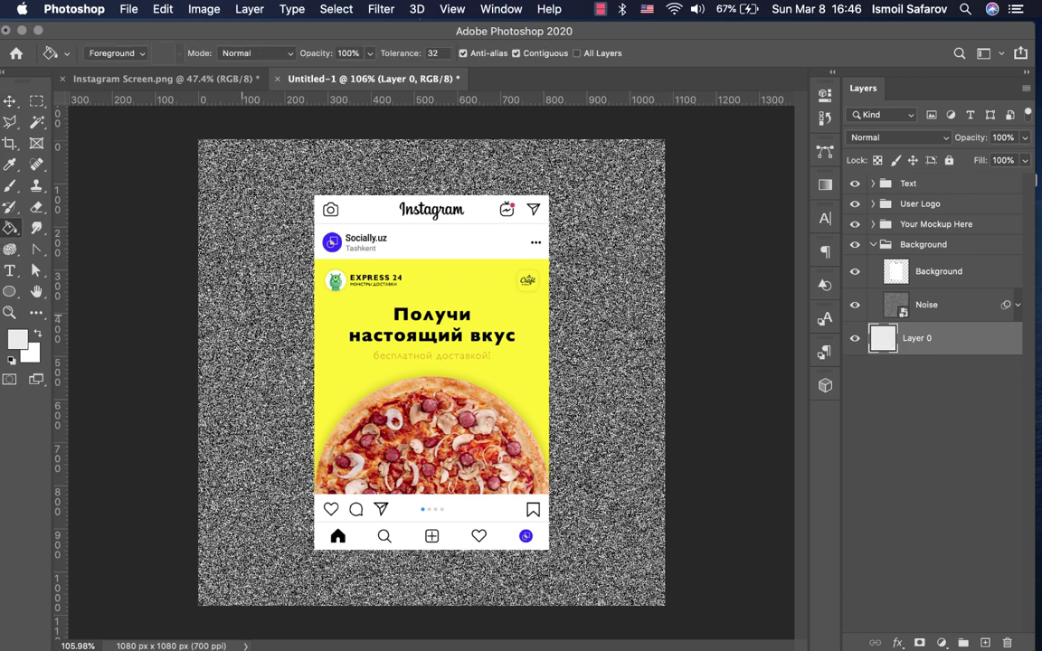
pyautogui.click(10, 101)
pyautogui.moveTo(117, 29); pyautogui.dragTo(129, 35)
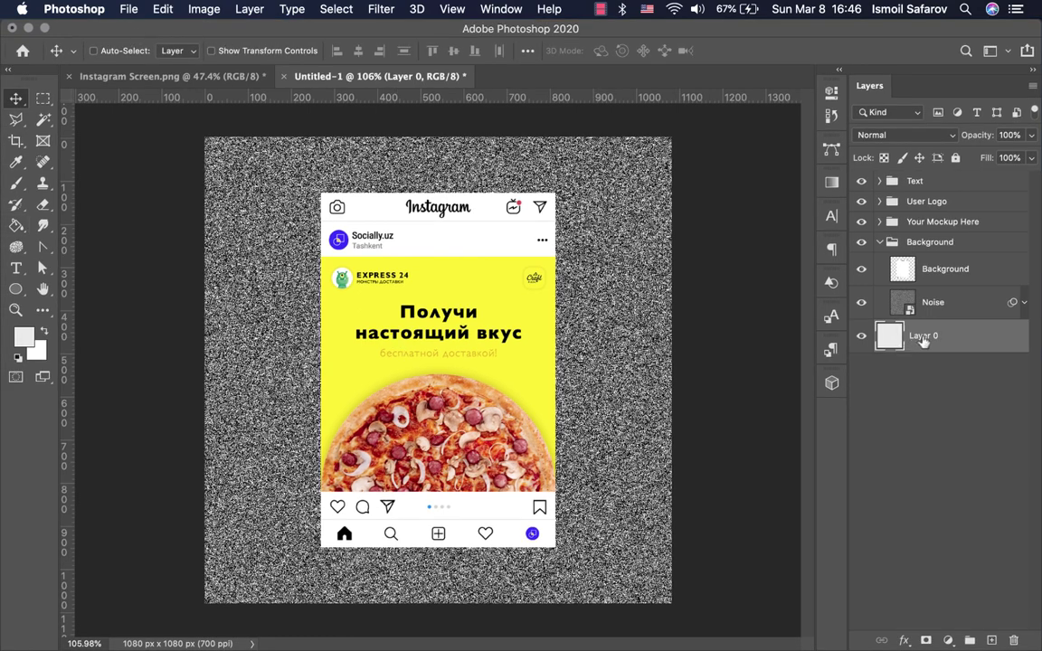
# Step: Name the bottom layer Background and set Noise to Overlay at 50% opacity
pyautogui.write('Backgroun')
pyautogui.write('d')
pyautogui.press('Return')
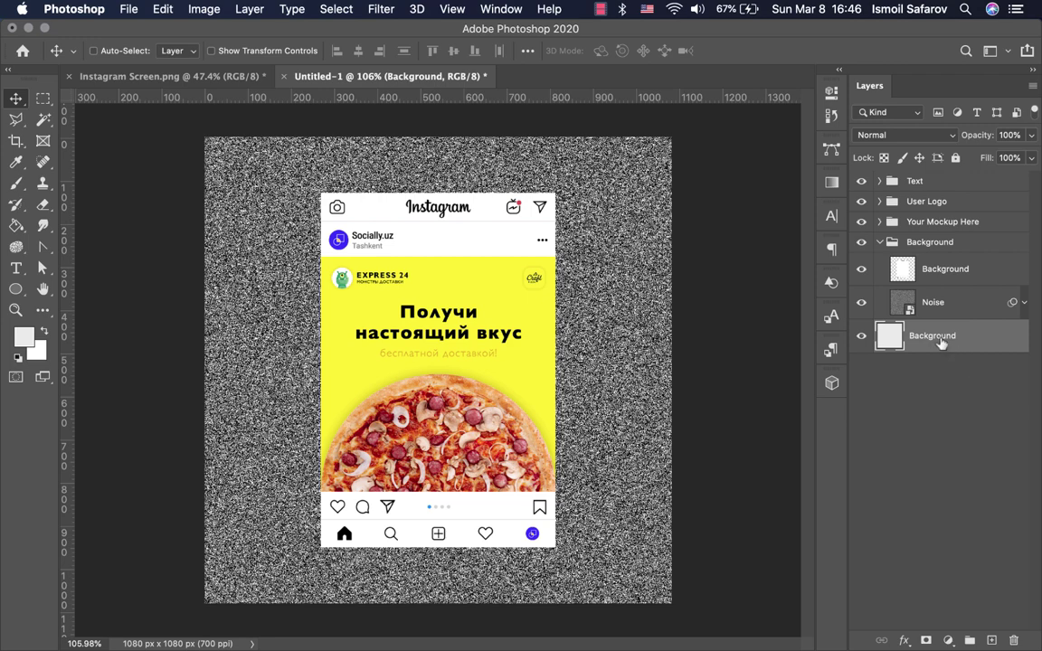
pyautogui.click(938, 304)
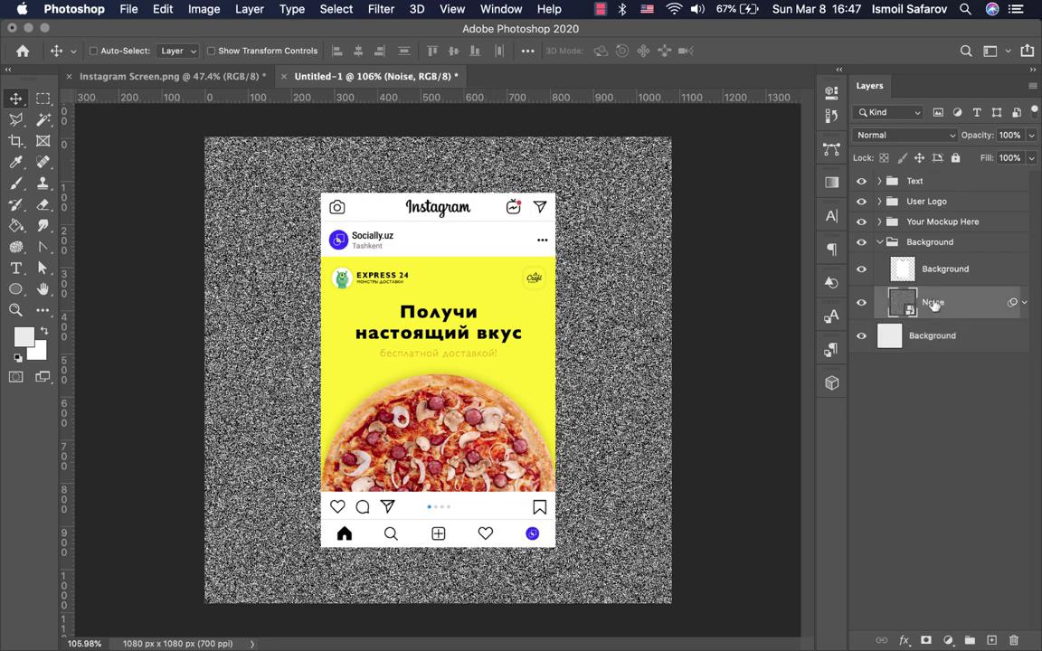
pyautogui.click(951, 137)
pyautogui.click(952, 137)
pyautogui.click(951, 138)
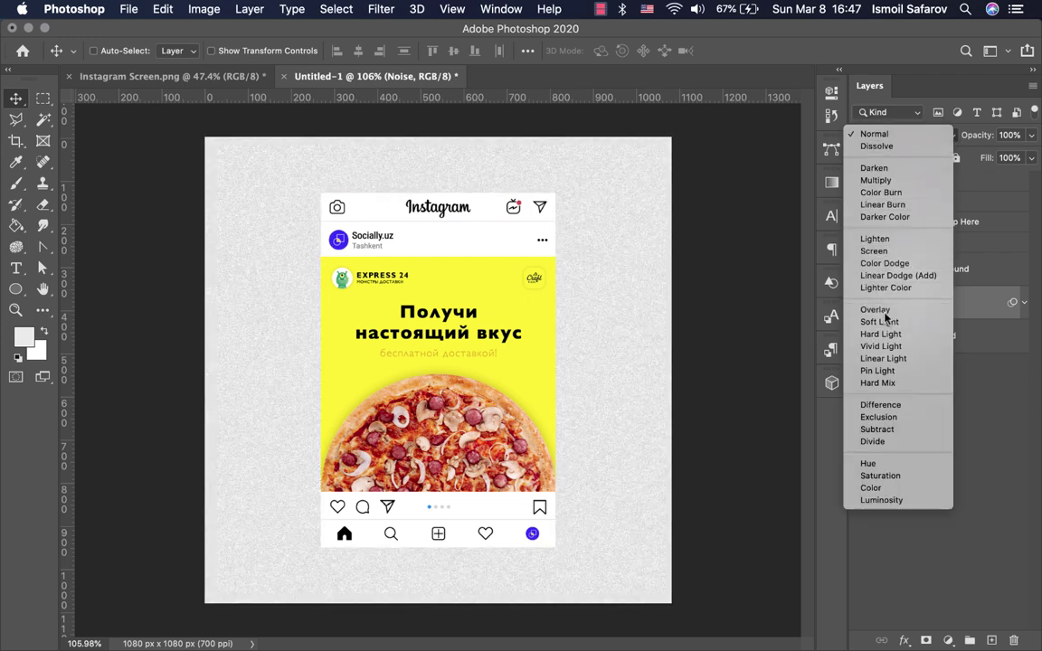
pyautogui.click(885, 310)
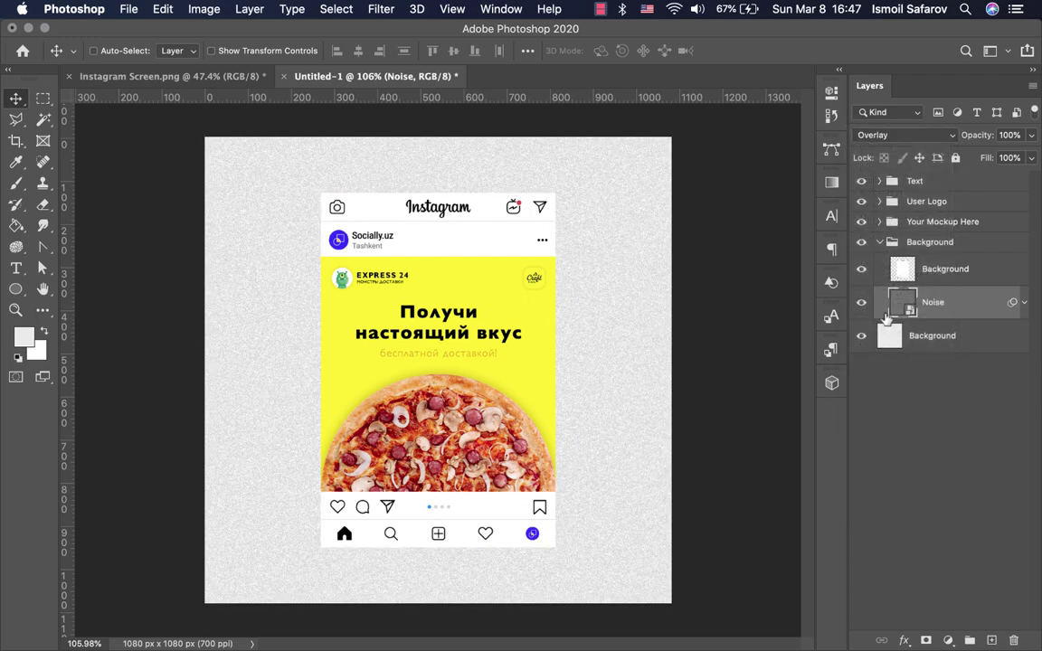
pyautogui.click(1031, 136)
pyautogui.moveTo(1009, 159); pyautogui.dragTo(995, 161)
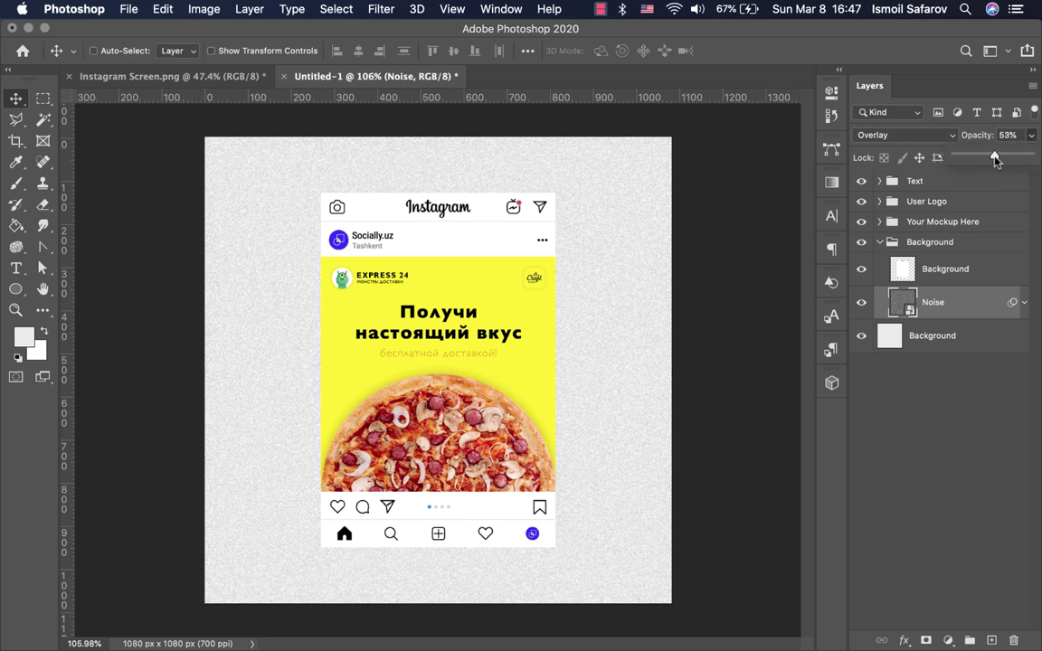
pyautogui.moveTo(996, 159); pyautogui.dragTo(993, 159)
pyautogui.click(1031, 145)
# Step: Rename the top screen layer to Background Screen
pyautogui.click(941, 375)
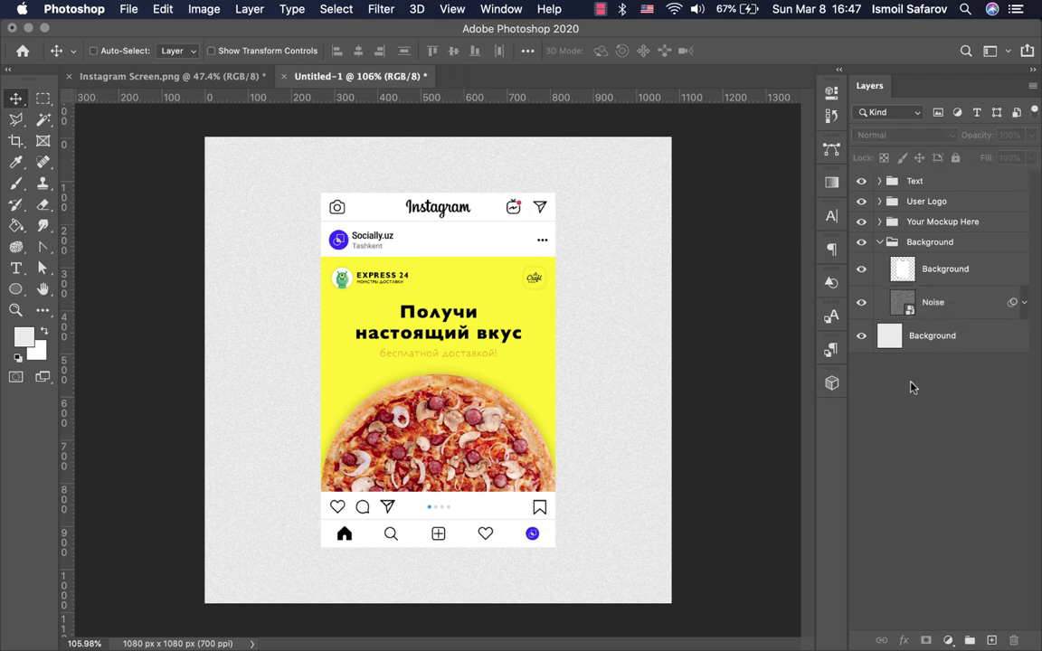
pyautogui.moveTo(941, 339)
pyautogui.mouseDown()
pyautogui.moveTo(941, 323)
pyautogui.moveTo(918, 312)
pyautogui.mouseUp()
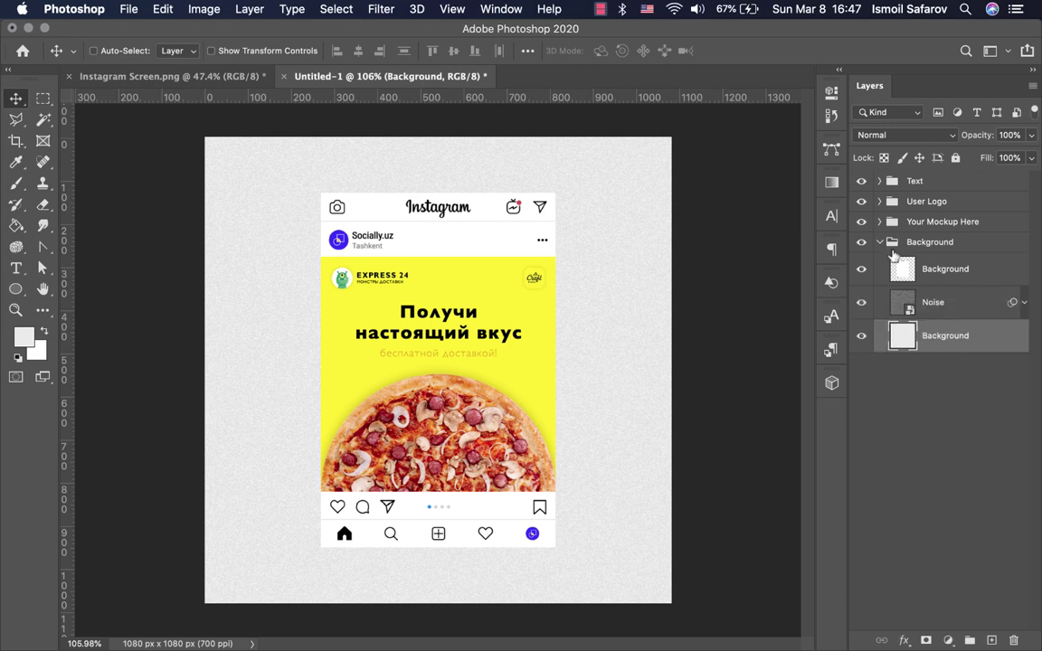
pyautogui.doubleClick(956, 268)
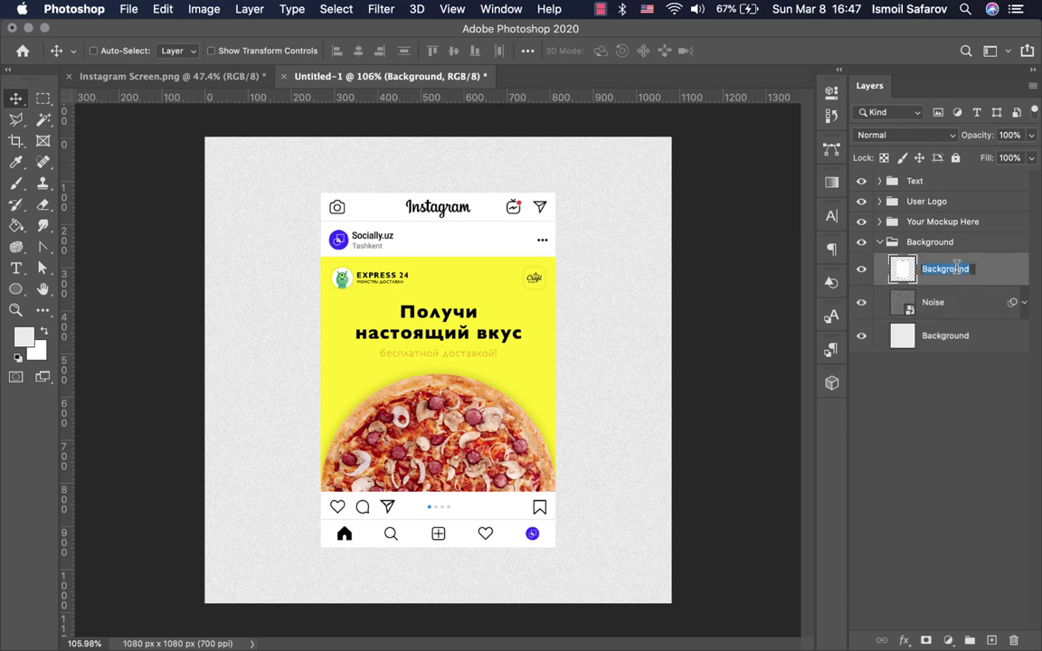
pyautogui.click(968, 264)
pyautogui.write('reen')
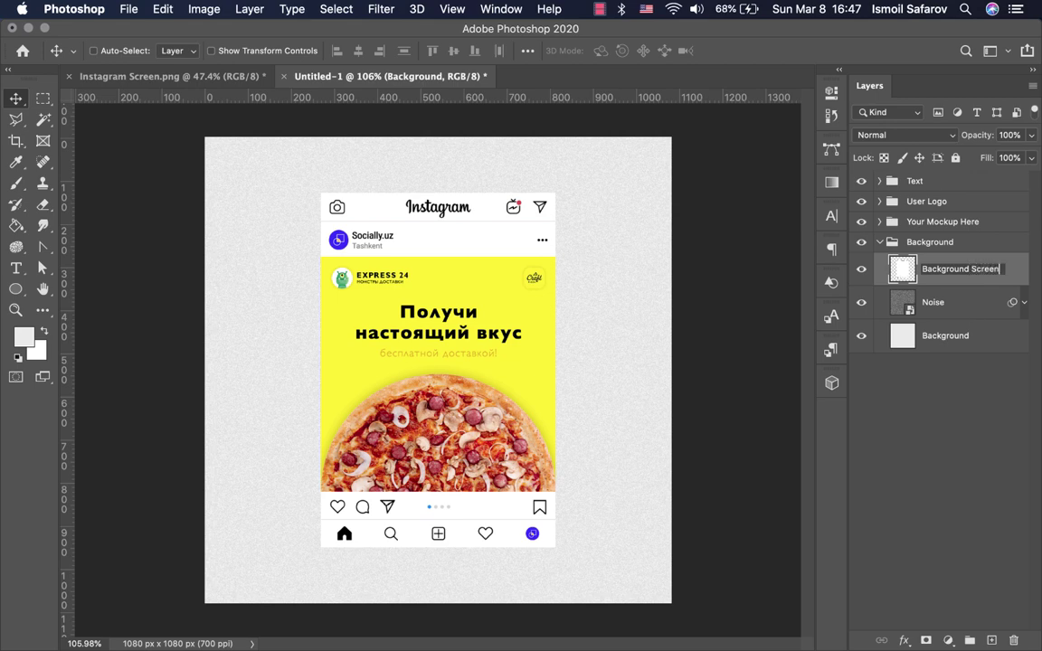
pyautogui.press('Return')
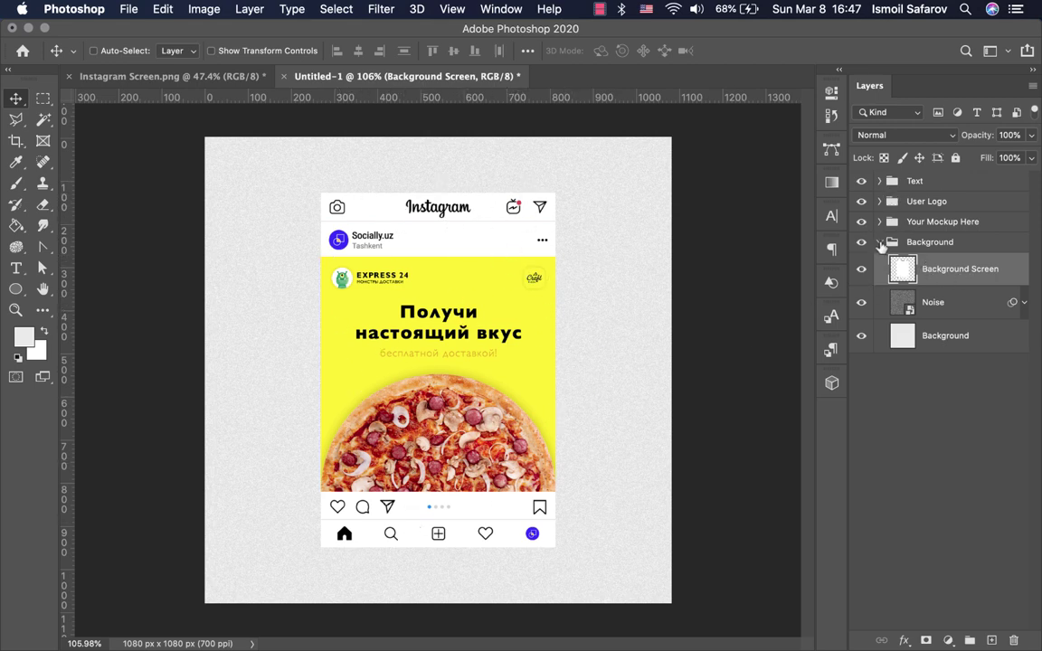
# Step: Convert the Background Screen layer to a smart object
pyautogui.click(881, 243)
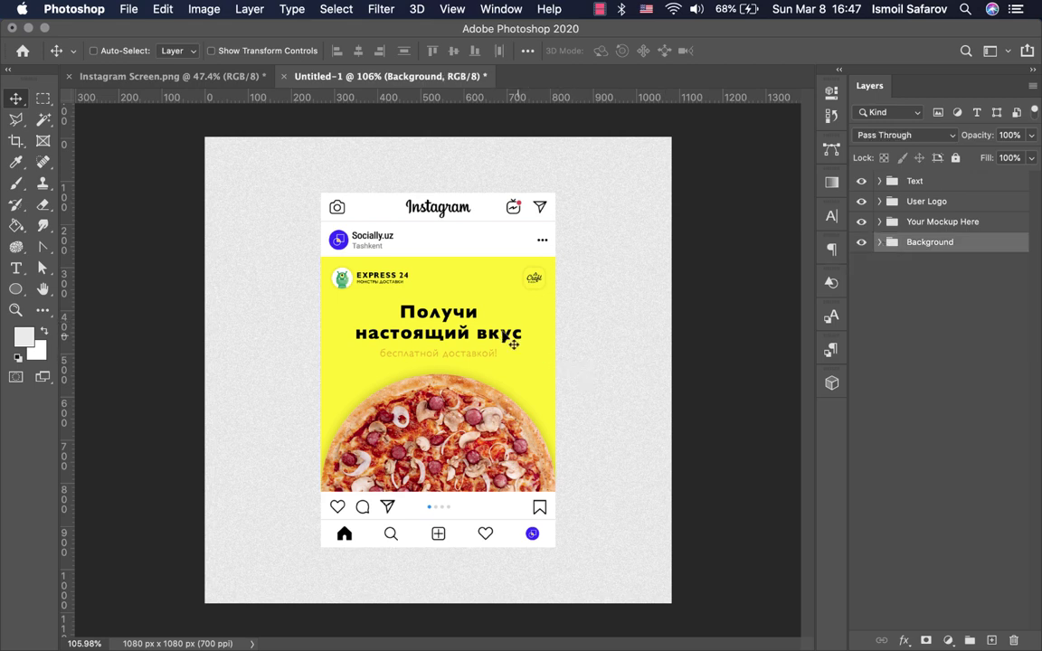
pyautogui.click(879, 242)
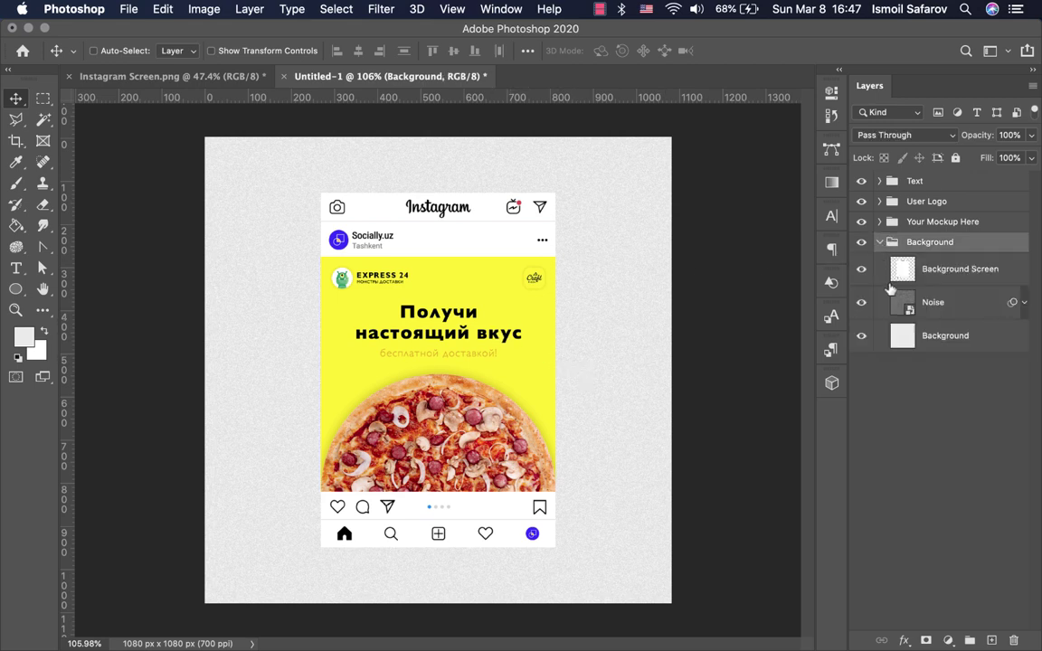
pyautogui.click(932, 270)
pyautogui.rightClick(932, 270)
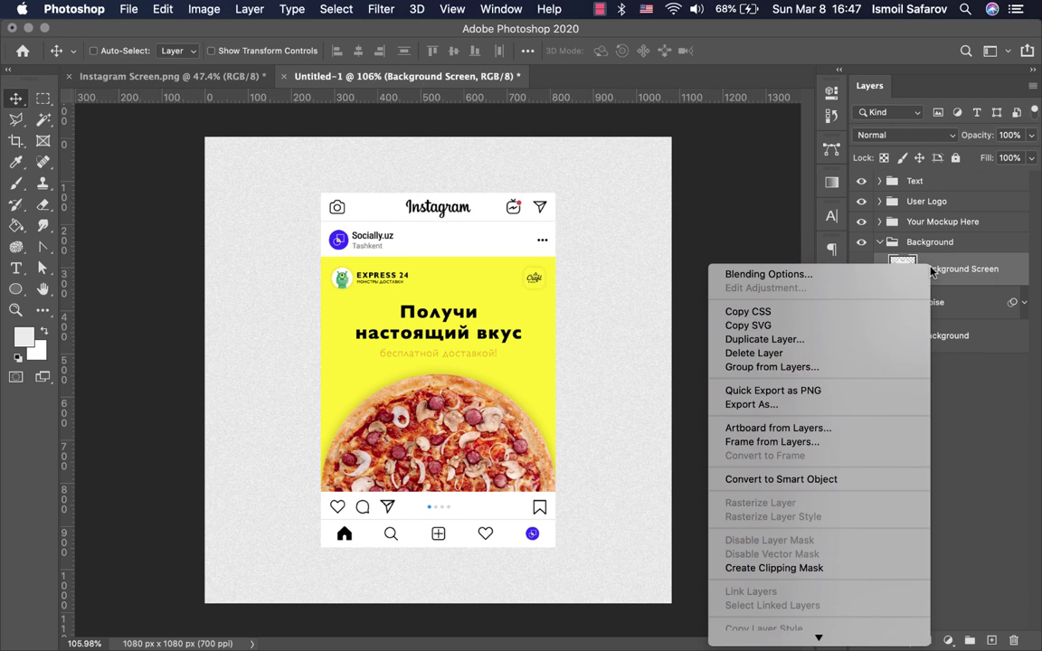
pyautogui.click(851, 481)
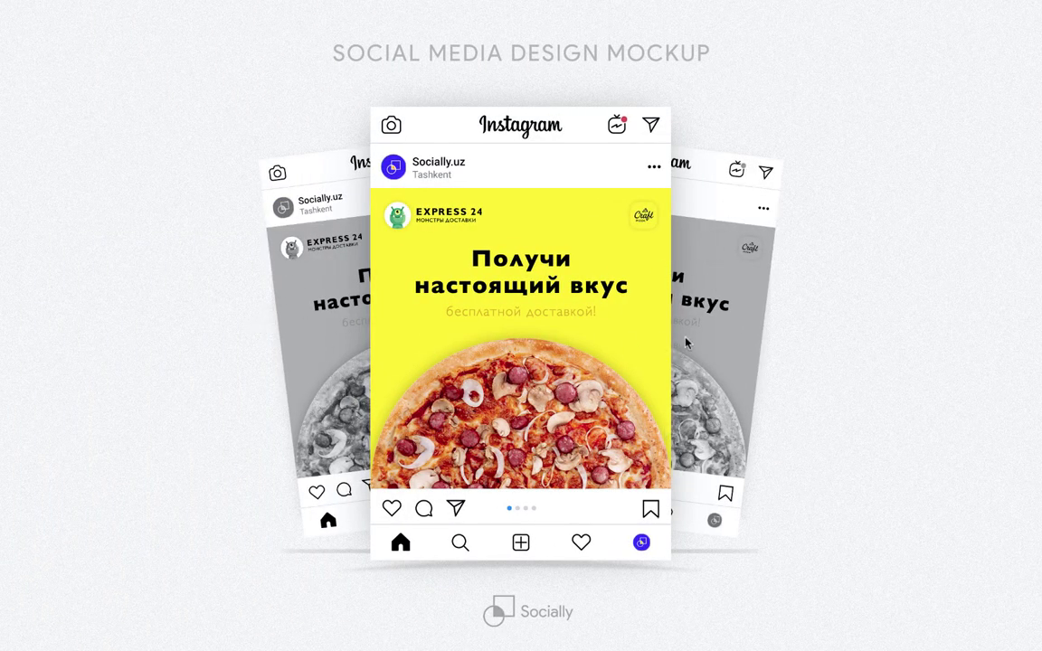
pyautogui.hotkey('ctrl', 'Right')
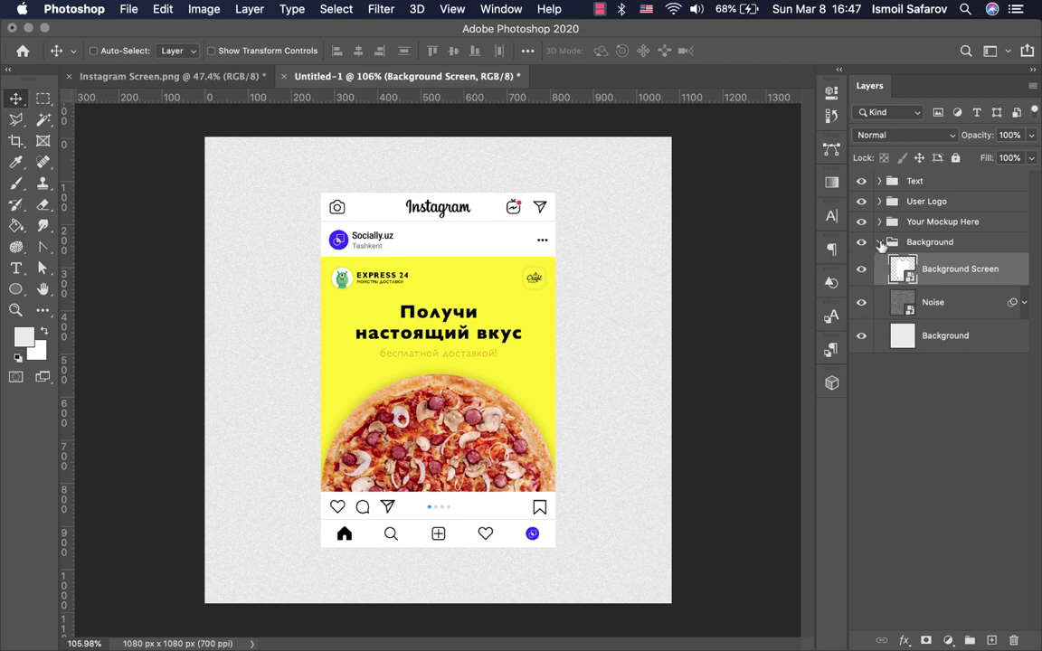
# Step: Drag the Noise and Background layers out below the Background group
pyautogui.click(880, 242)
pyautogui.click(880, 243)
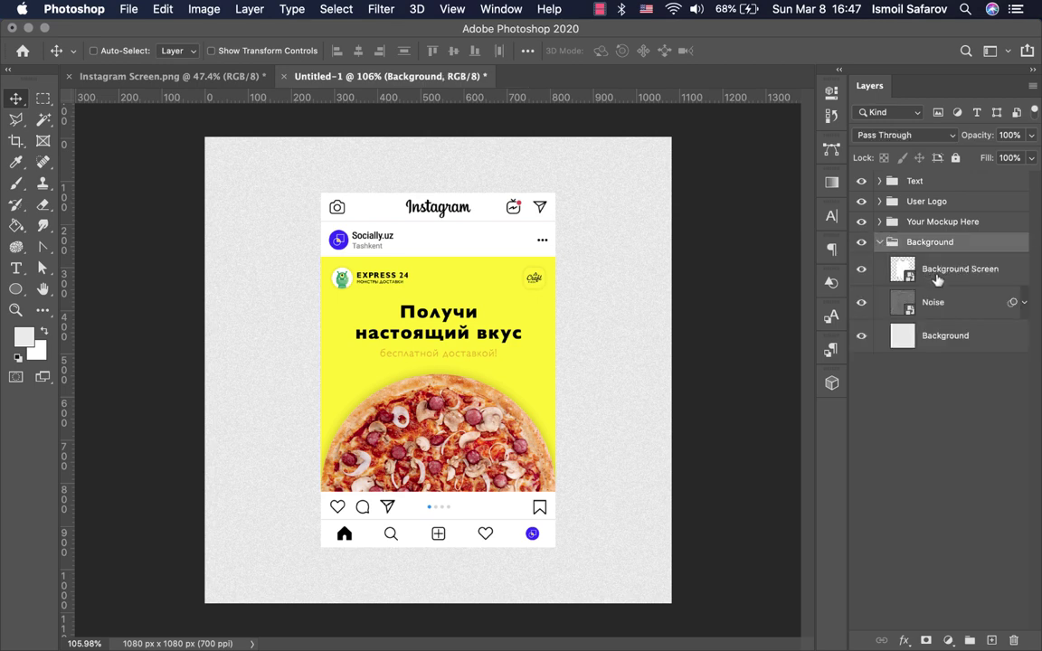
pyautogui.click(942, 273)
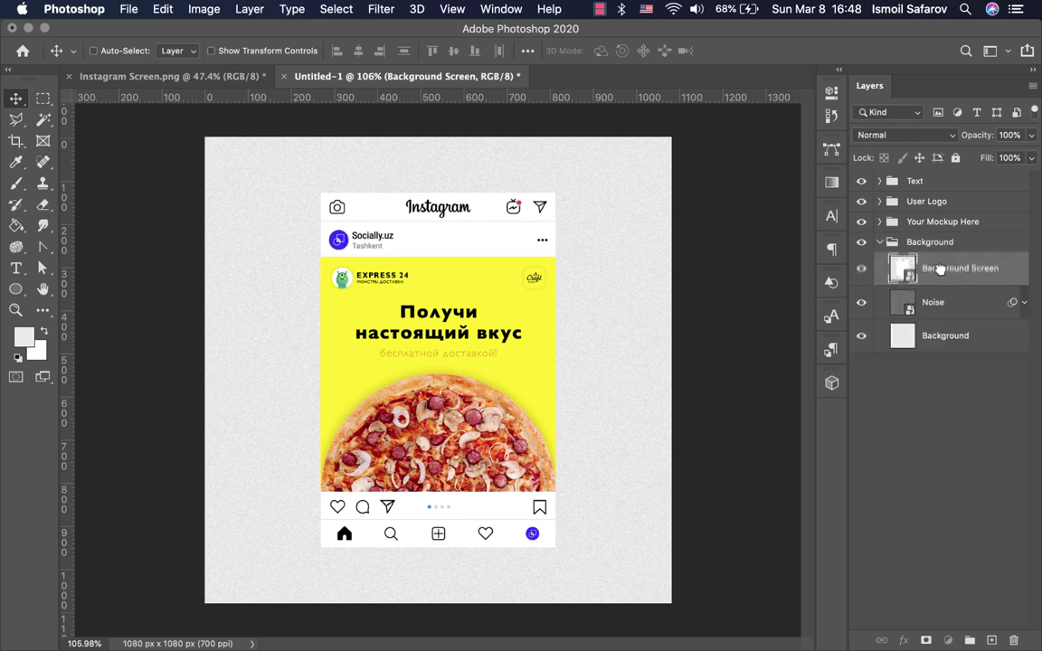
pyautogui.moveTo(942, 275)
pyautogui.mouseDown()
pyautogui.moveTo(921, 230)
pyautogui.moveTo(927, 272)
pyautogui.mouseUp()
pyautogui.click(933, 304)
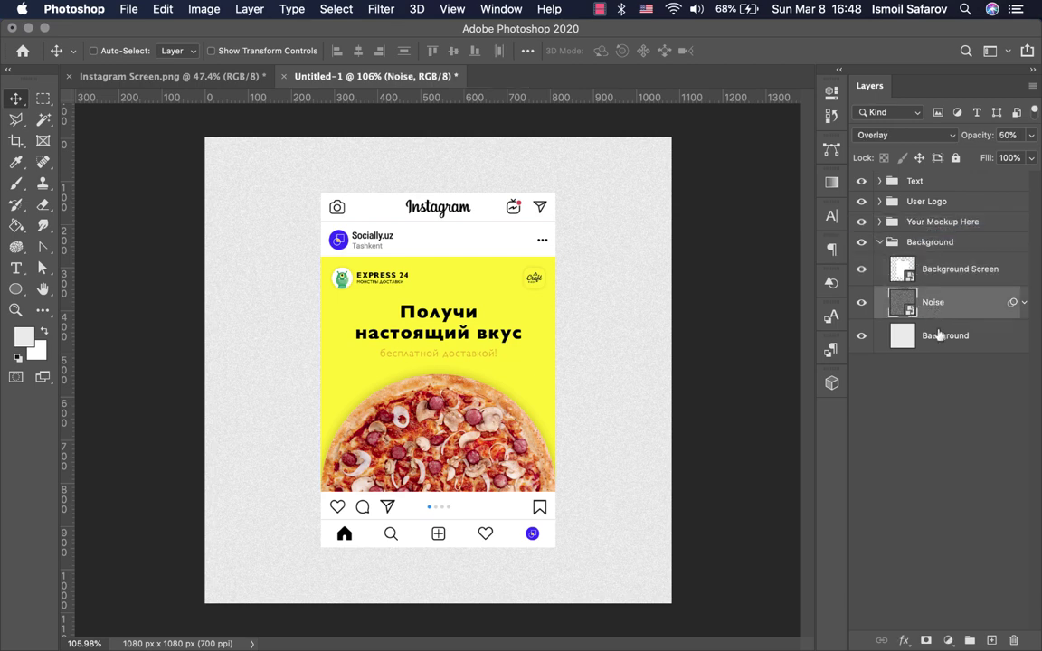
pyautogui.keyDown('shift'); pyautogui.click(938, 336); pyautogui.keyUp('shift')
pyautogui.moveTo(937, 335); pyautogui.dragTo(941, 421)
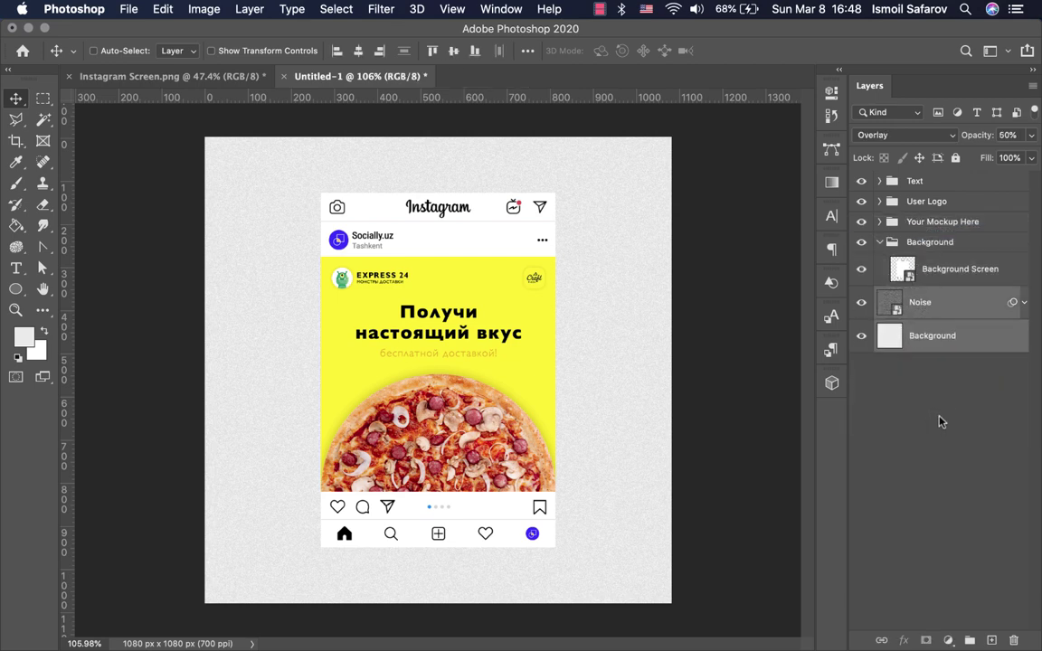
# Step: Collapse the Background group and select all four mockup groups
pyautogui.click(879, 241)
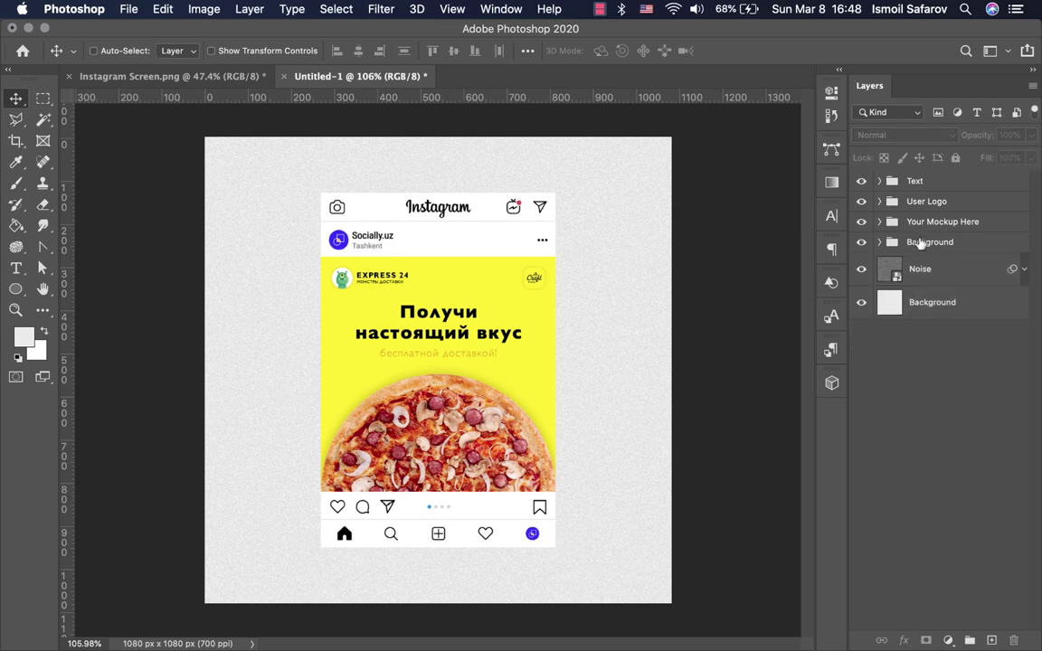
pyautogui.click(920, 242)
pyautogui.keyDown('shift'); pyautogui.click(915, 181); pyautogui.keyUp('shift')
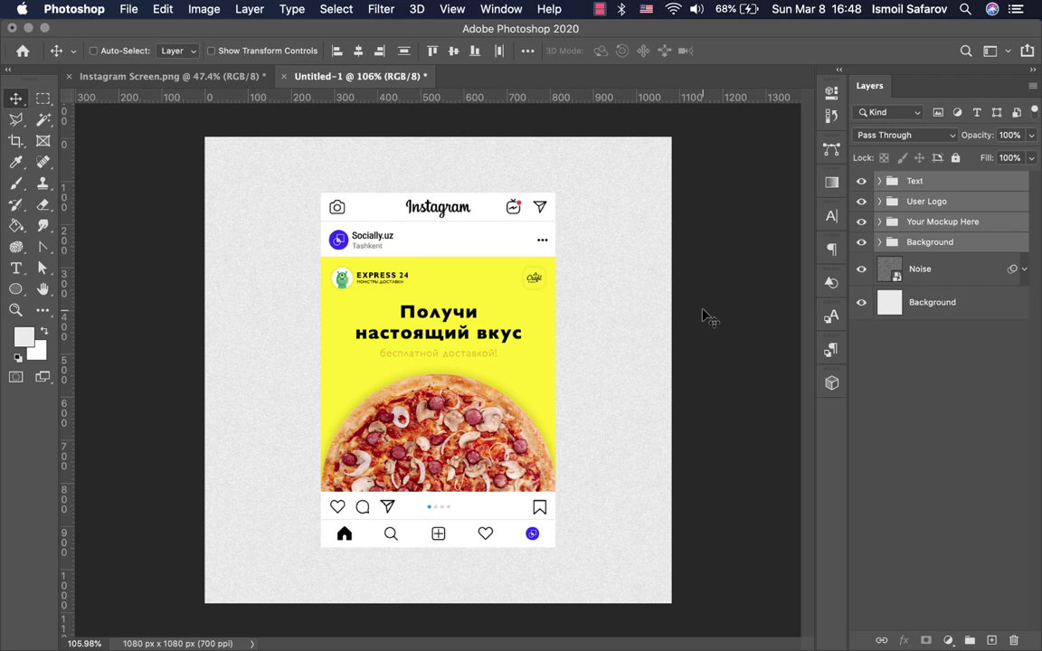
# Step: Duplicate the four groups and group the copies as Left Side
pyautogui.press('super')
pyautogui.press('super+j')
pyautogui.press('super')
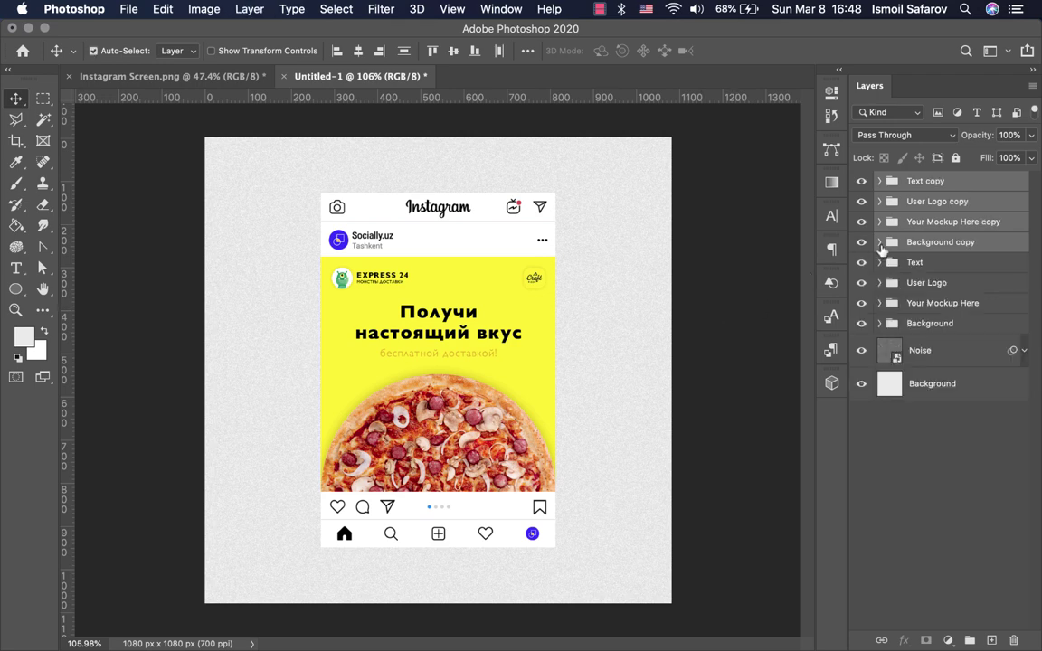
pyautogui.press('super+g')
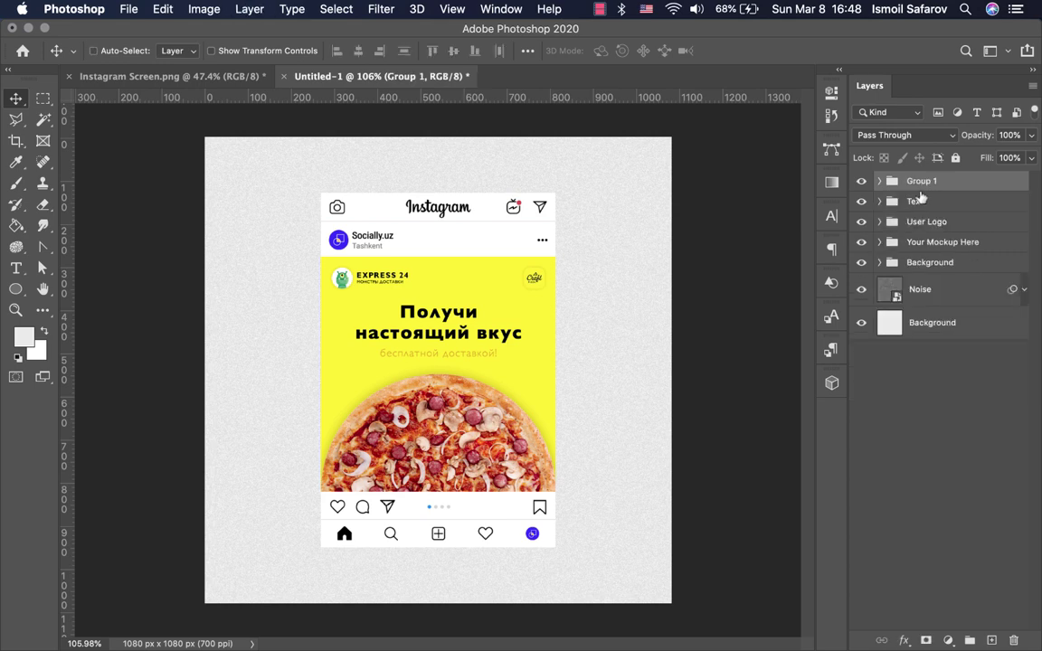
pyautogui.doubleClick(920, 181)
pyautogui.write('Lef')
pyautogui.write('t S')
pyautogui.write('ide')
pyautogui.press('Return')
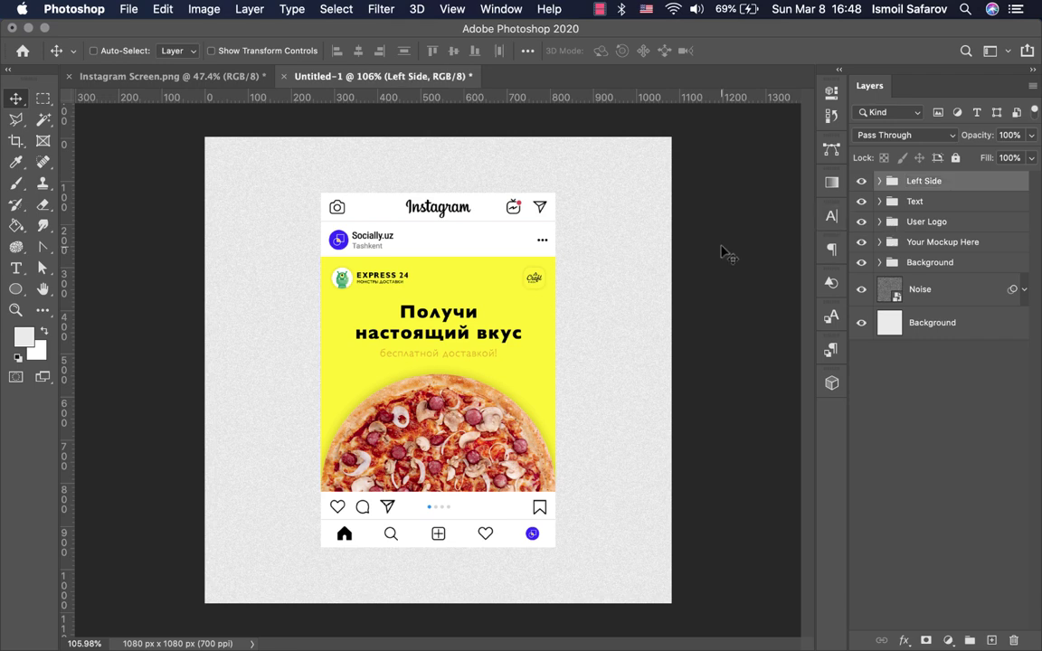
# Step: Scale the Left Side group down to about 85% and duplicate it
pyautogui.hotkey('ctrl', 't')
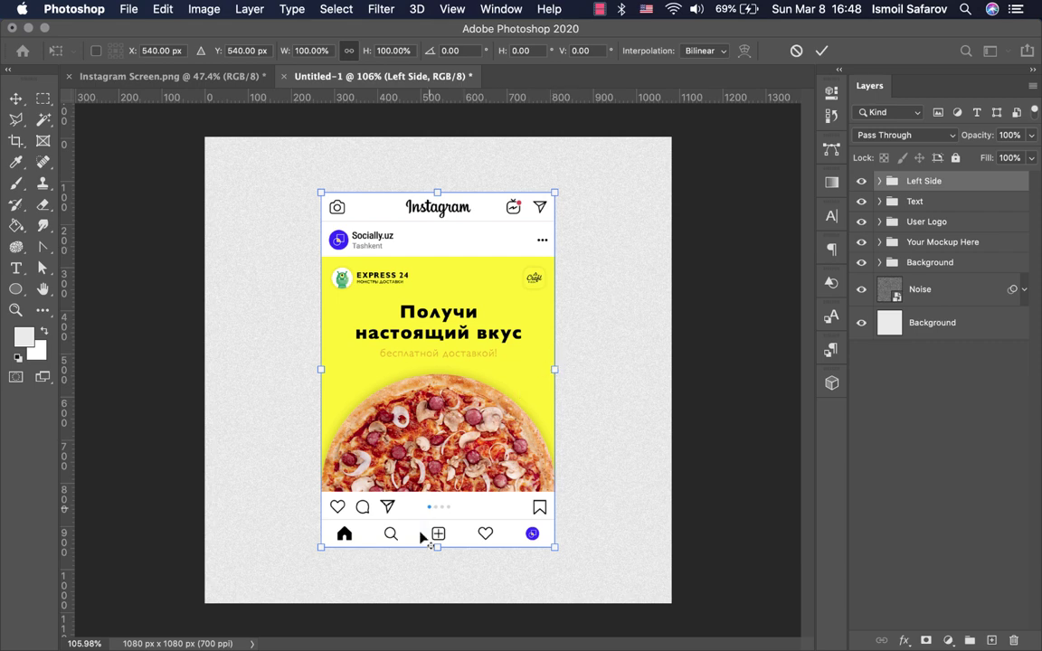
pyautogui.moveTo(436, 548); pyautogui.dragTo(436, 527)
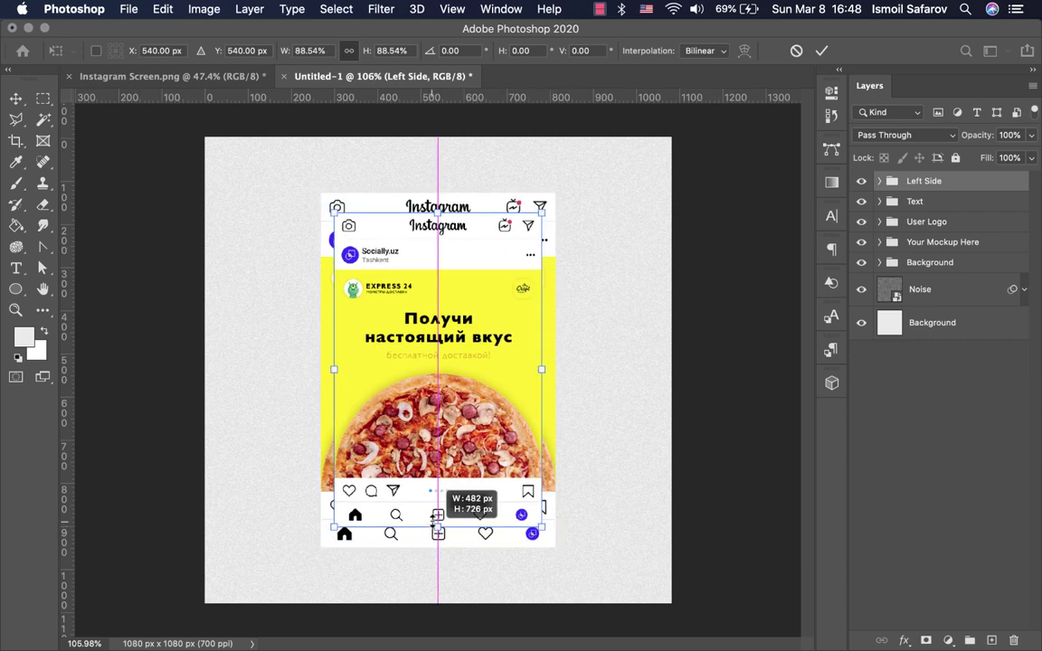
pyautogui.moveTo(436, 528); pyautogui.dragTo(433, 517)
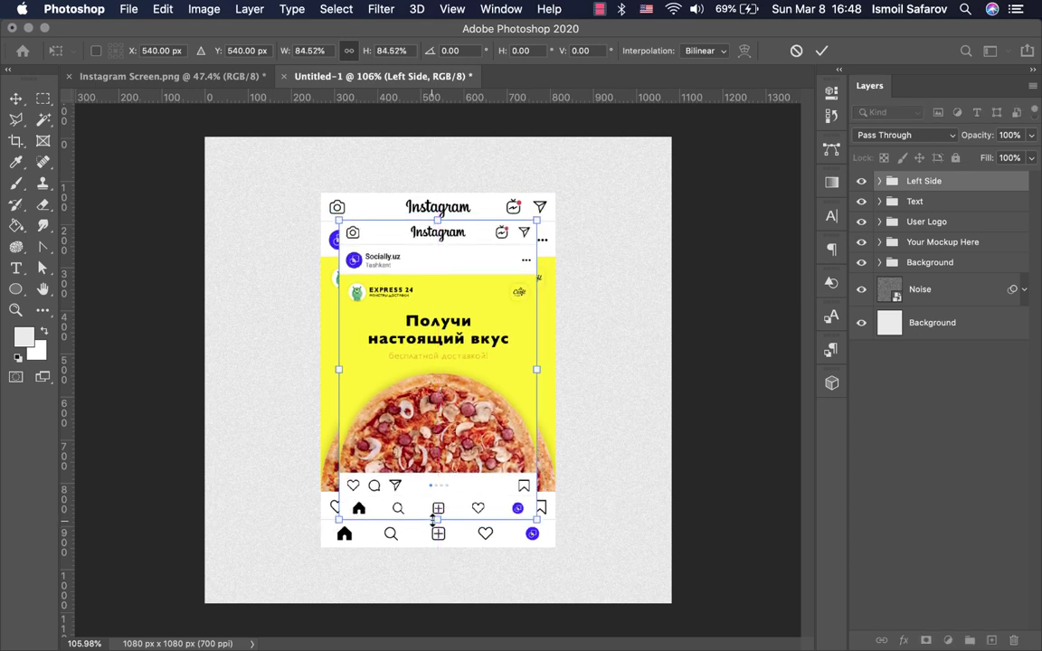
pyautogui.press('Return')
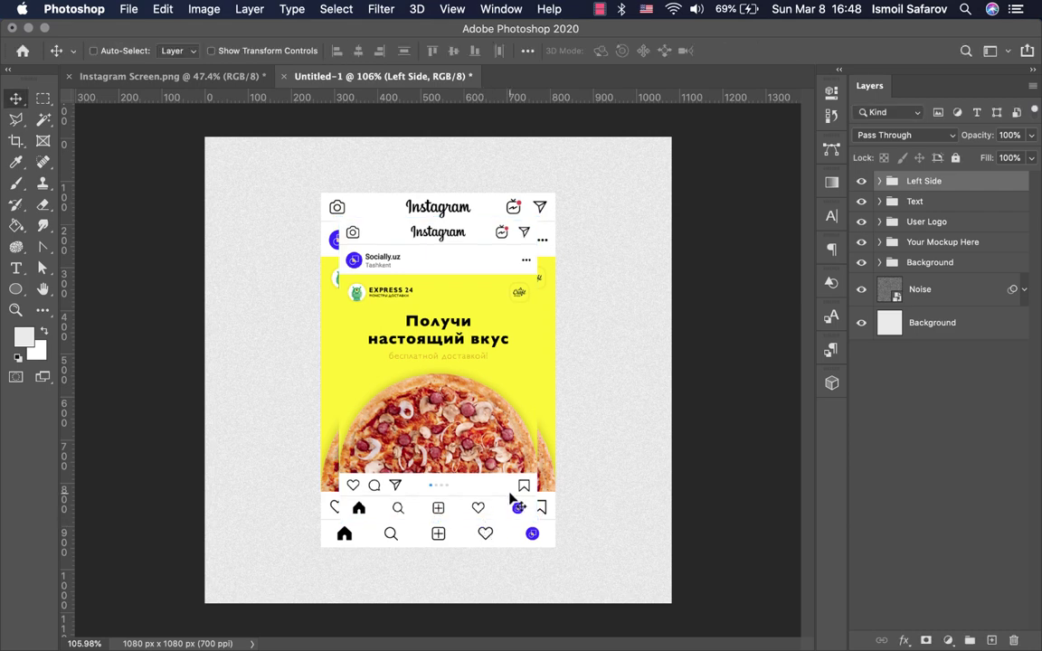
pyautogui.press('ctrl')
pyautogui.hotkey('ctrl', 'j')
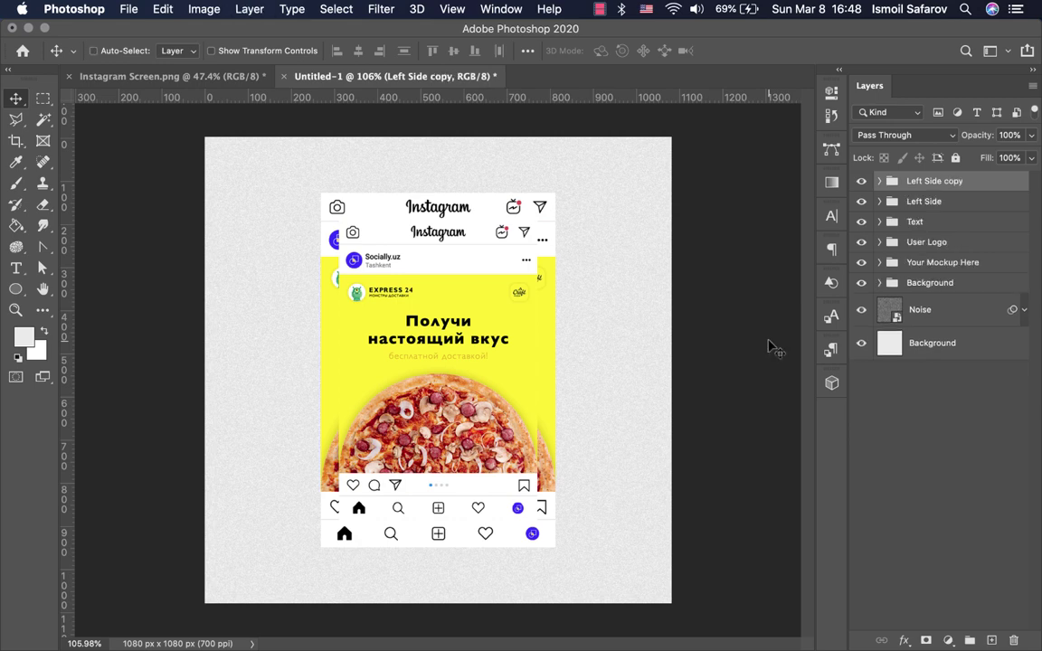
# Step: Rename the Left Side copy group to Right Side
pyautogui.doubleClick(919, 181)
pyautogui.click(919, 181)
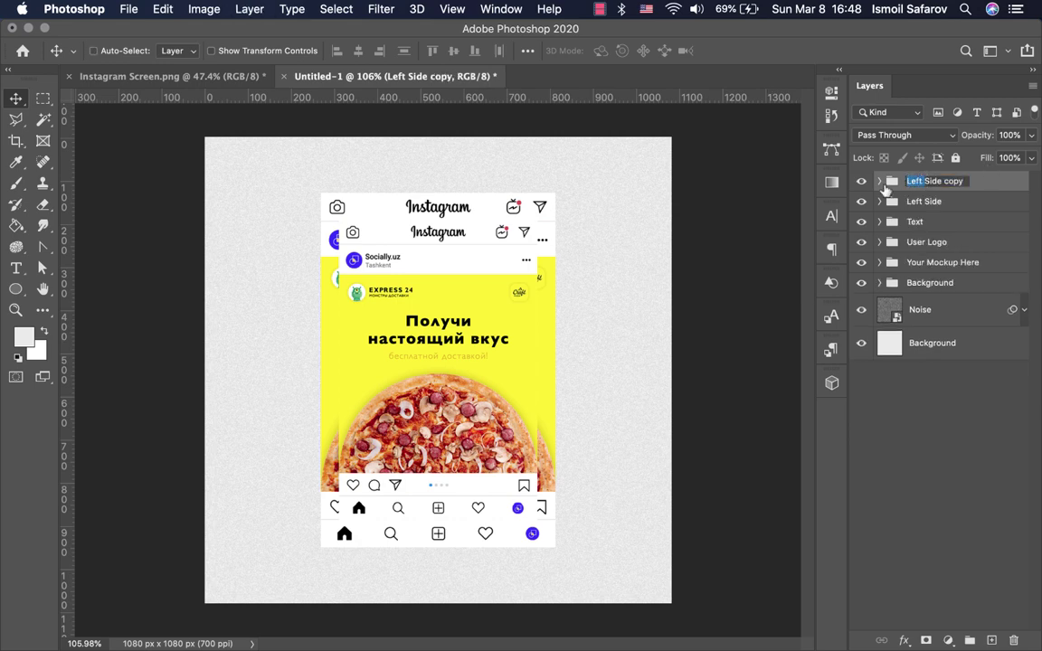
pyautogui.press('BackSpace')
pyautogui.press('BackSpace')
pyautogui.press('BackSpace')
pyautogui.write('Right')
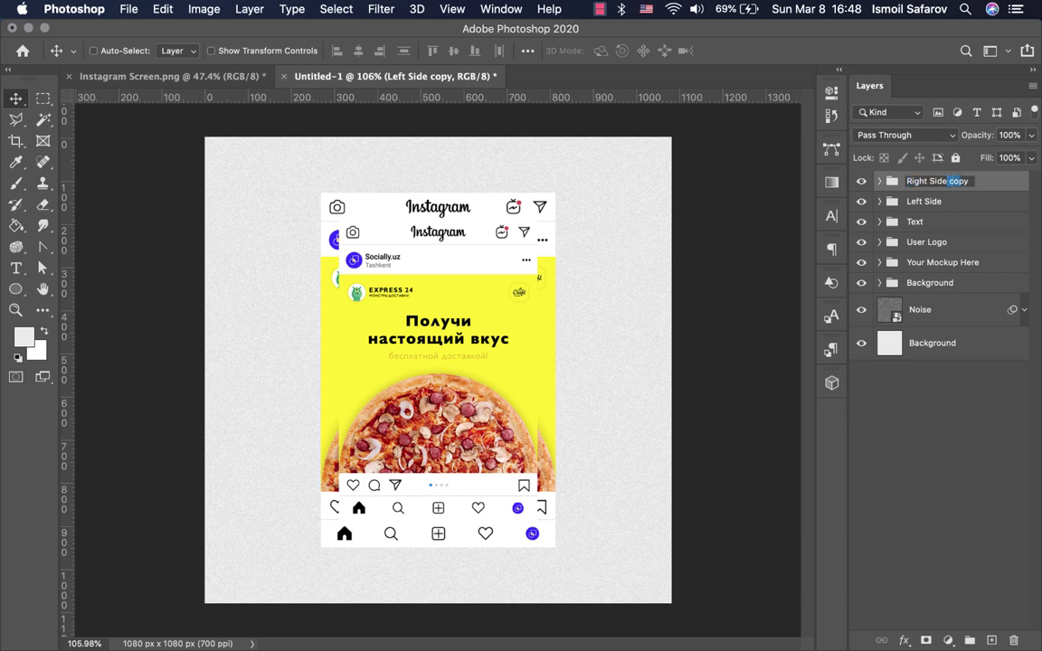
pyautogui.press('BackSpace')
pyautogui.press('BackSpace')
pyautogui.press('BackSpace')
pyautogui.press('Return')
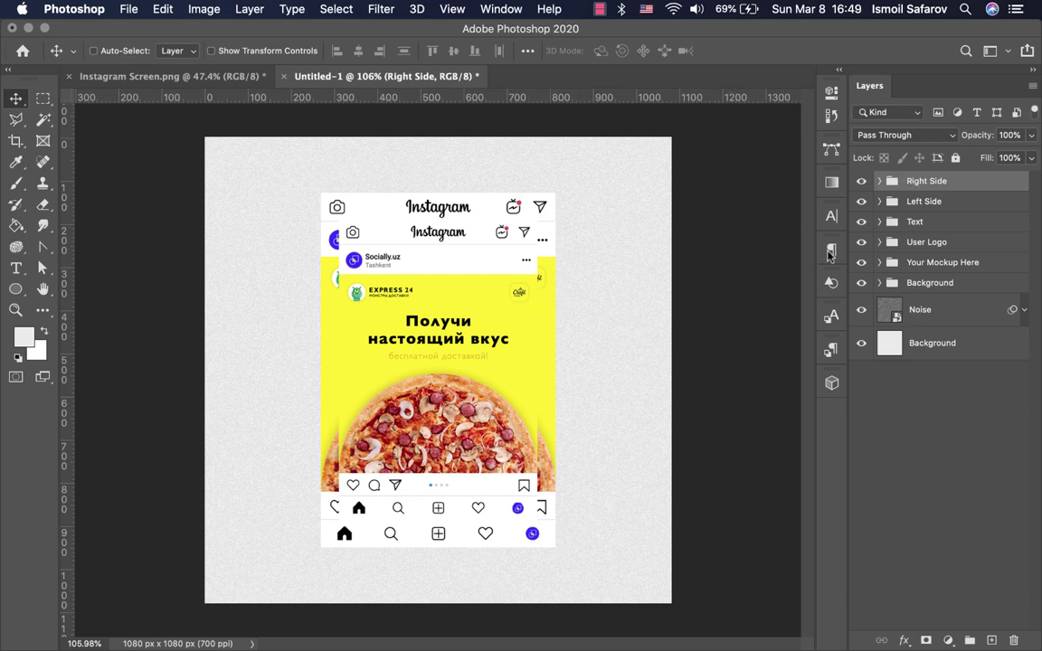
# Step: Group Text through Background as Main Design and move it to the top
pyautogui.click(897, 223)
pyautogui.keyDown('shift'); pyautogui.click(922, 284); pyautogui.keyUp('shift')
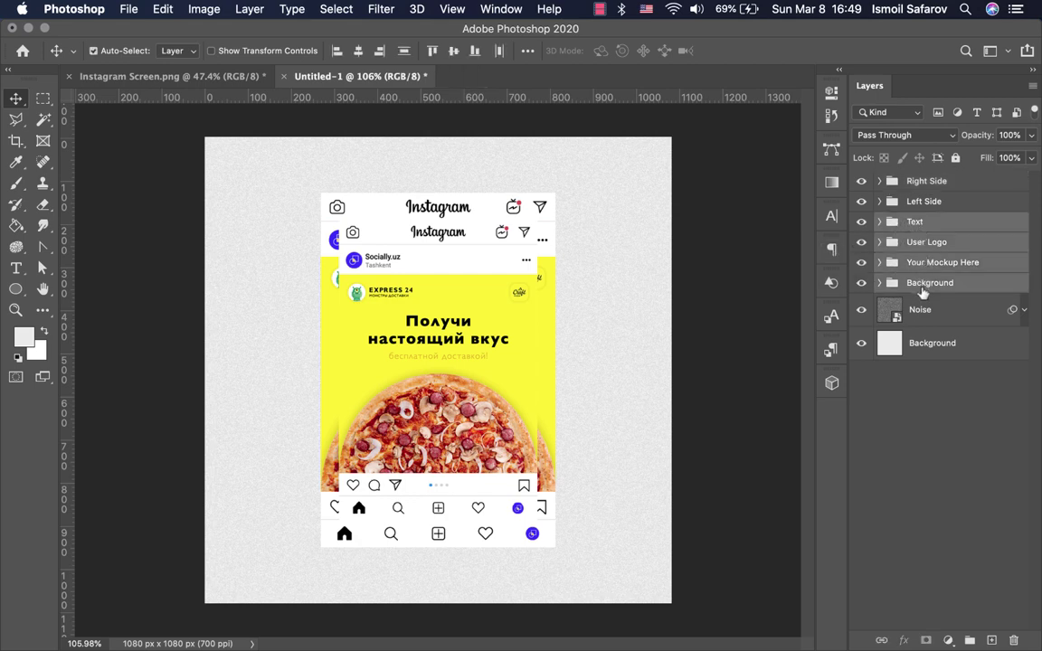
pyautogui.hotkey('ctrl', 'g')
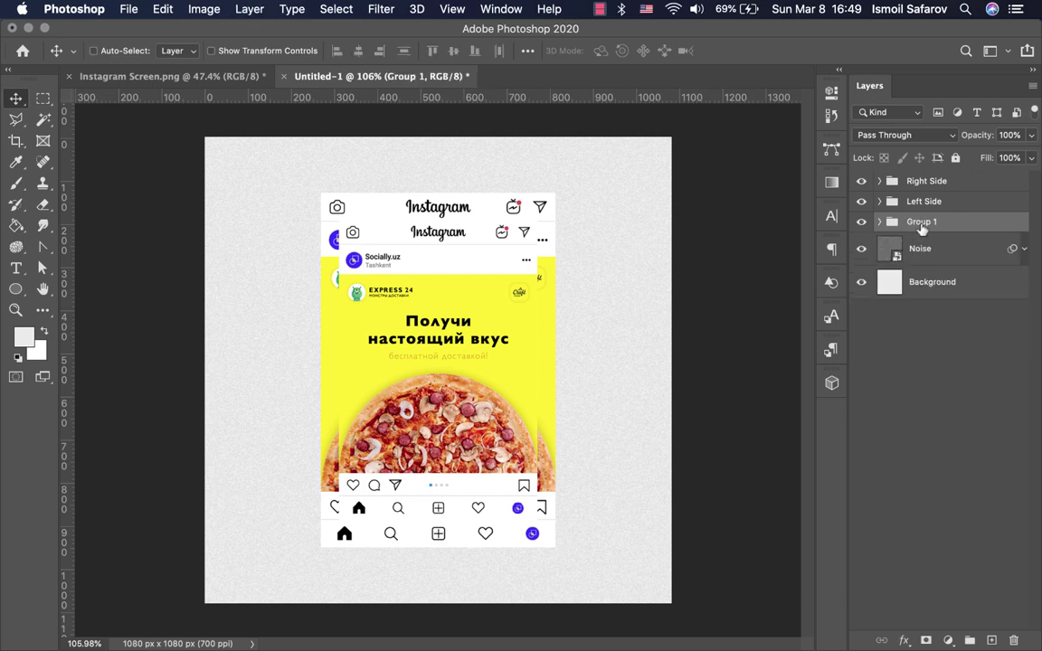
pyautogui.doubleClick(920, 223)
pyautogui.write('Ma')
pyautogui.write('in')
pyautogui.write(' Design')
pyautogui.press('Return')
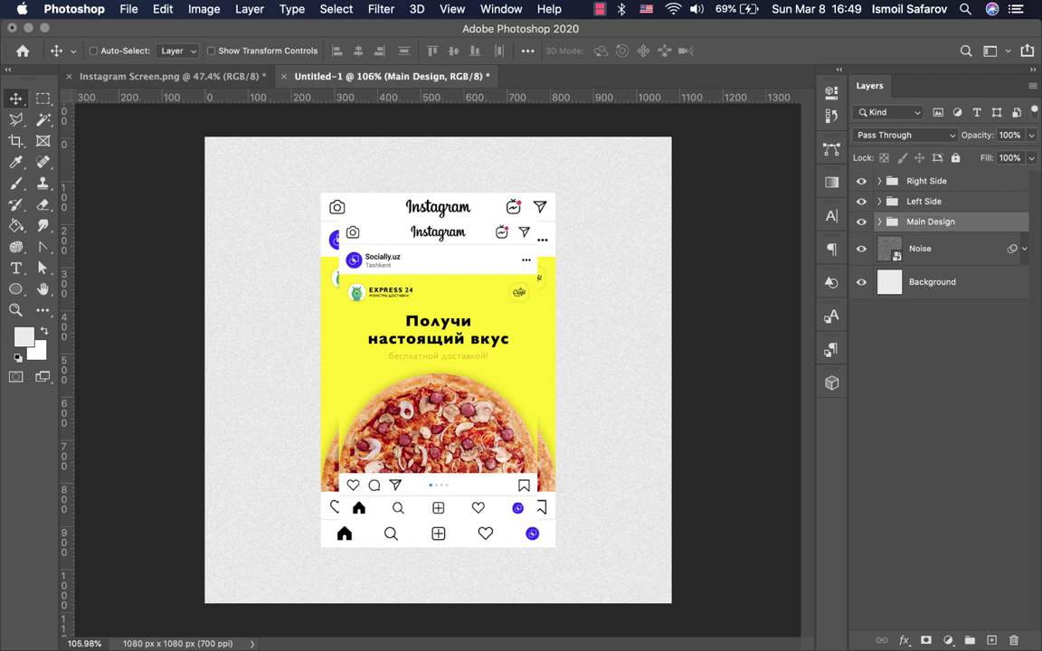
pyautogui.moveTo(931, 222); pyautogui.dragTo(937, 172)
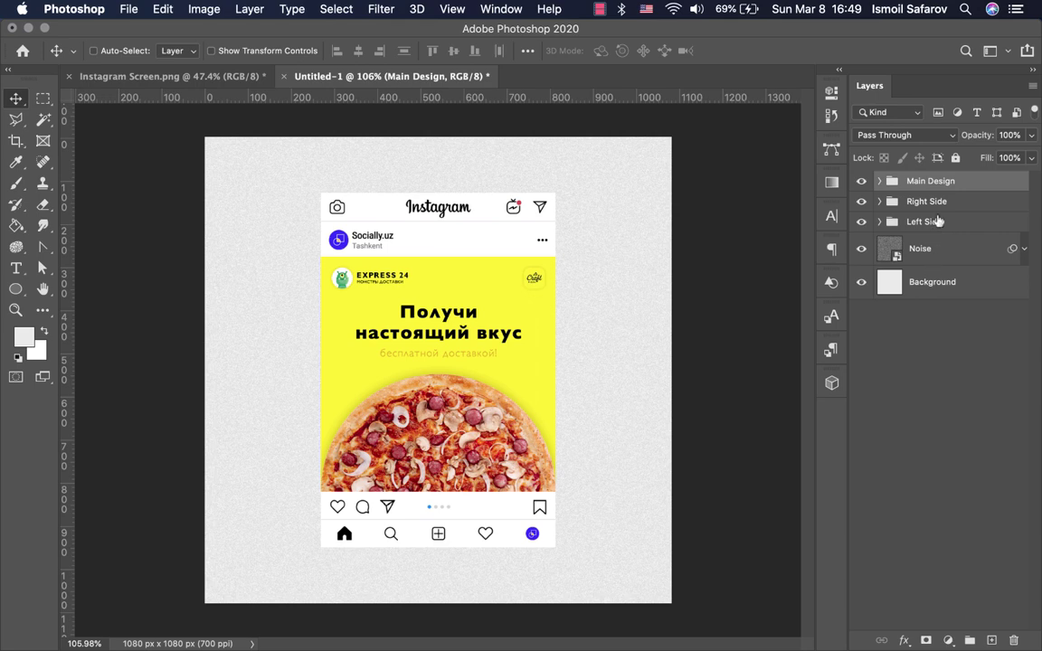
pyautogui.click(904, 201)
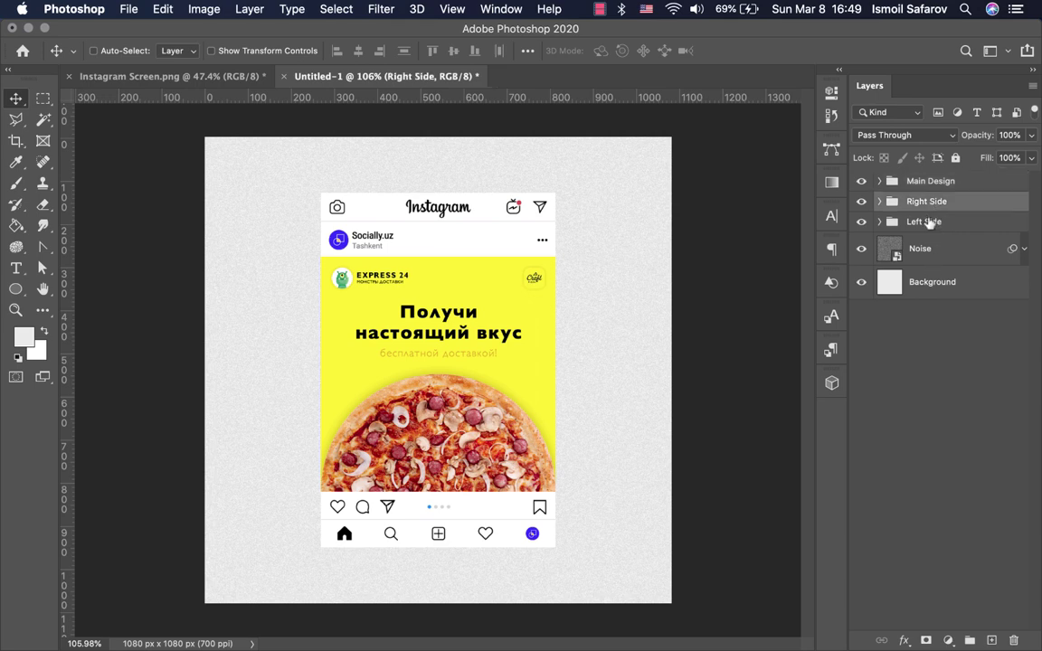
# Step: Shift the Left Side group left to 180 px from the canvas edge
pyautogui.click(928, 225)
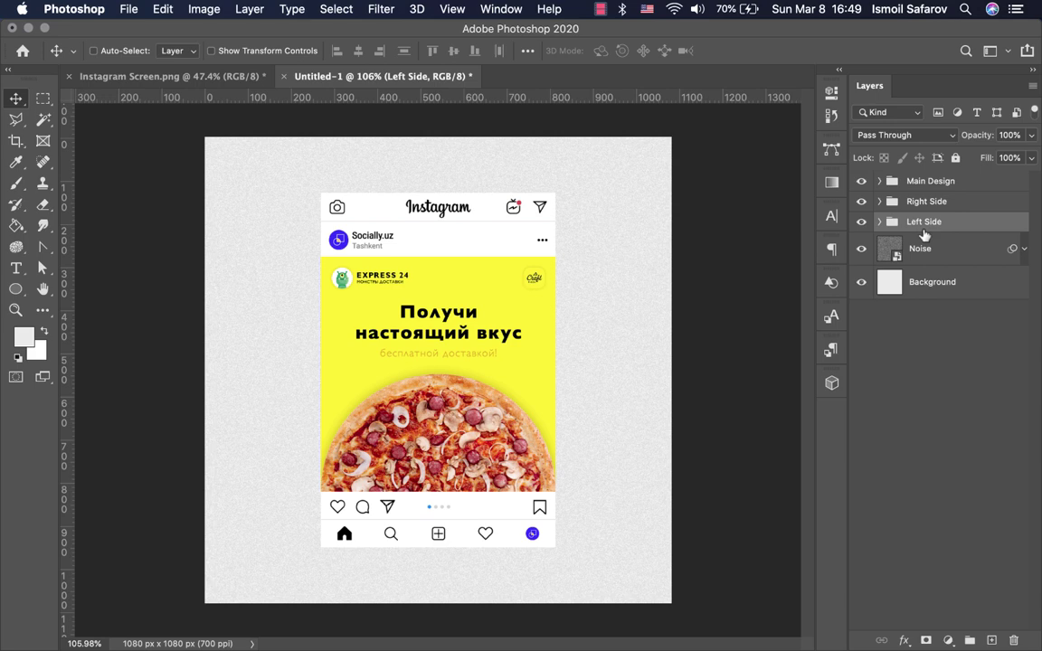
pyautogui.press('ctrl')
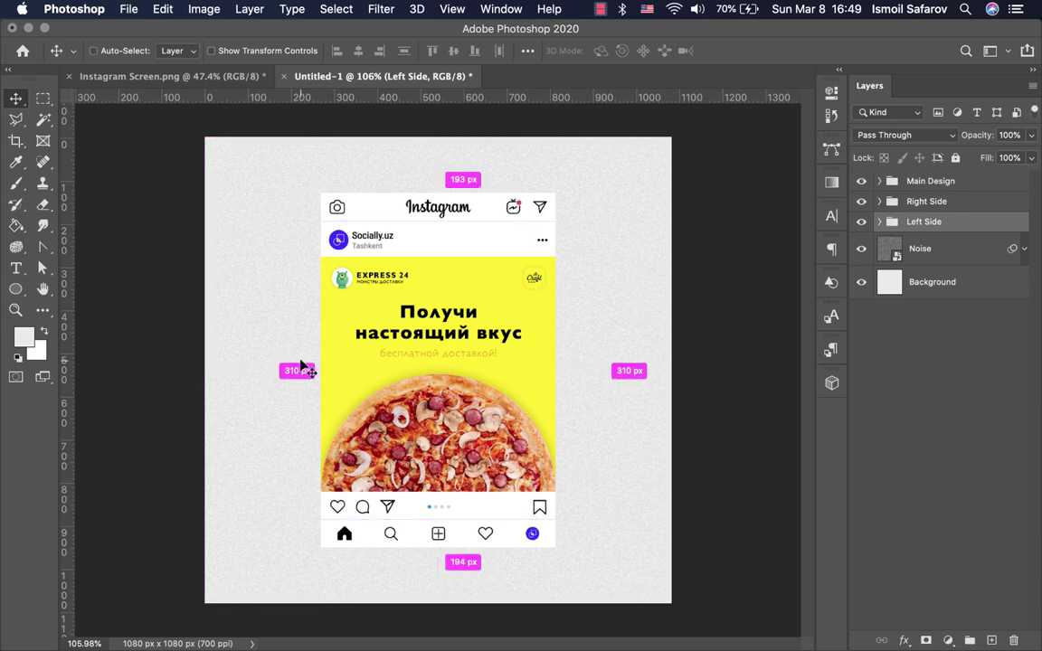
pyautogui.hotkey('shift', 'Left')
pyautogui.hotkey('shift', 'Left')
pyautogui.hotkey('shift', 'Left')
pyautogui.hotkey('shift', 'Left')
pyautogui.hotkey('shift', 'Left')
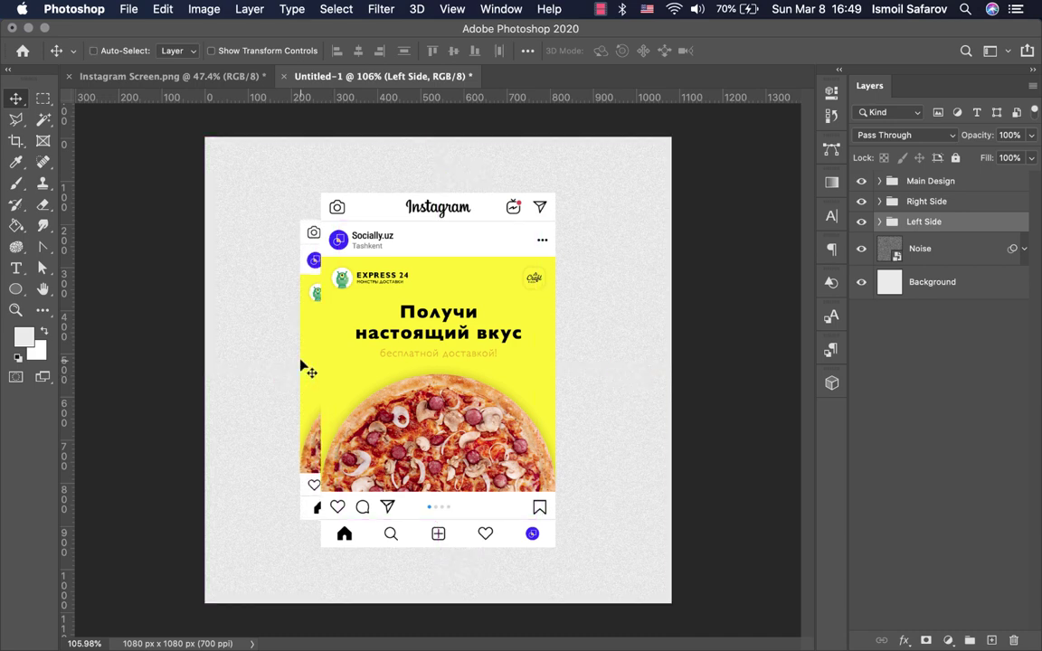
pyautogui.hotkey('shift', 'Left')
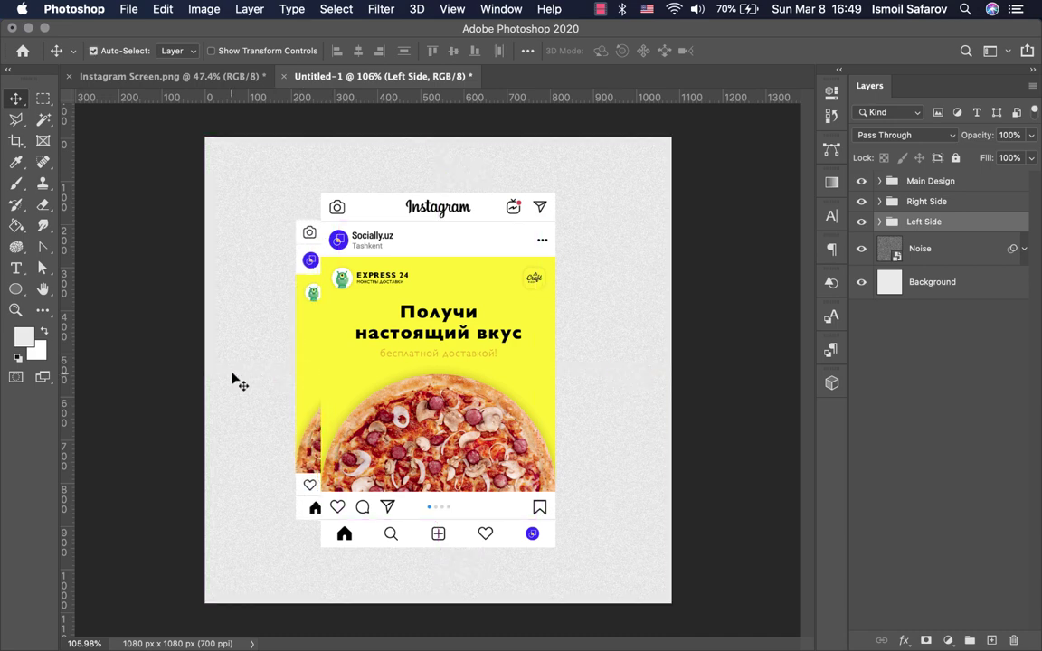
pyautogui.press('ctrl')
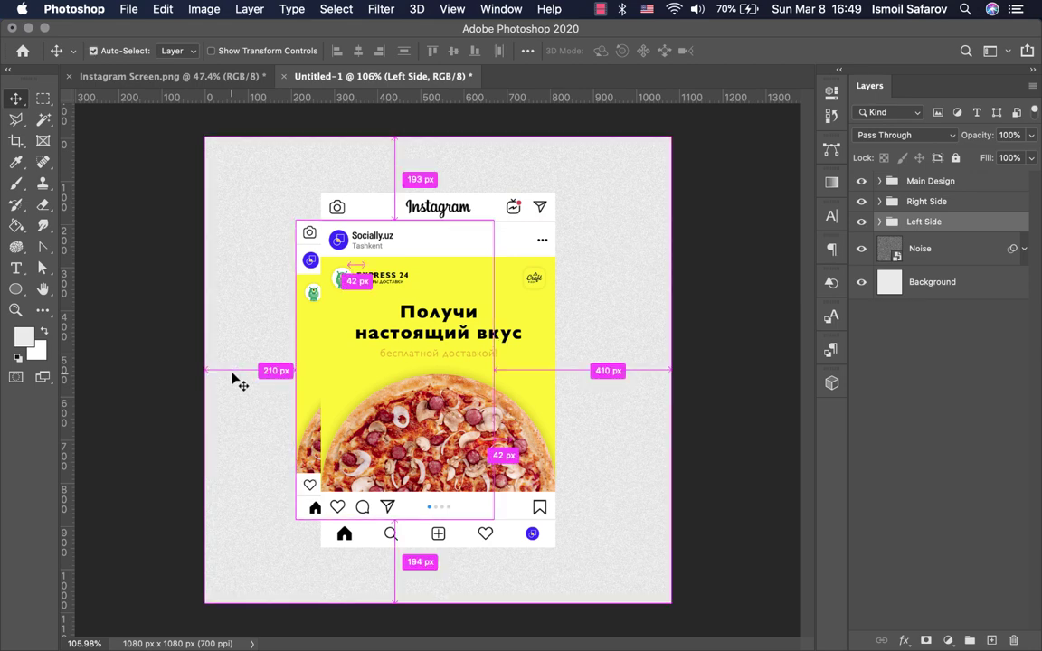
pyautogui.hotkey('shift', 'Left')
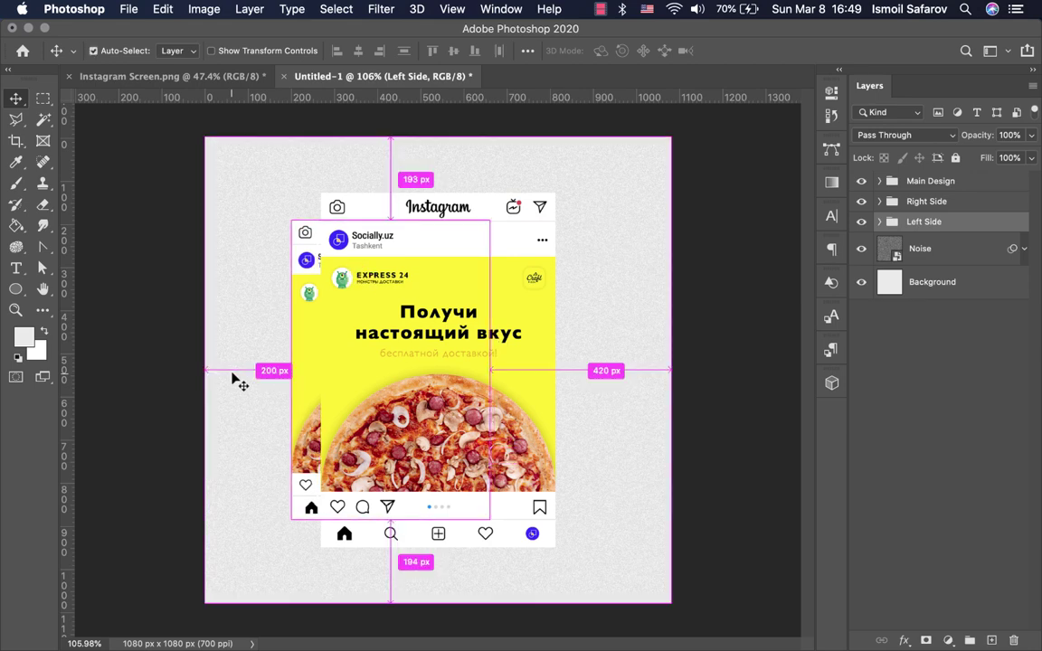
pyautogui.hotkey('shift', 'Left')
pyautogui.hotkey('shift', 'Left')
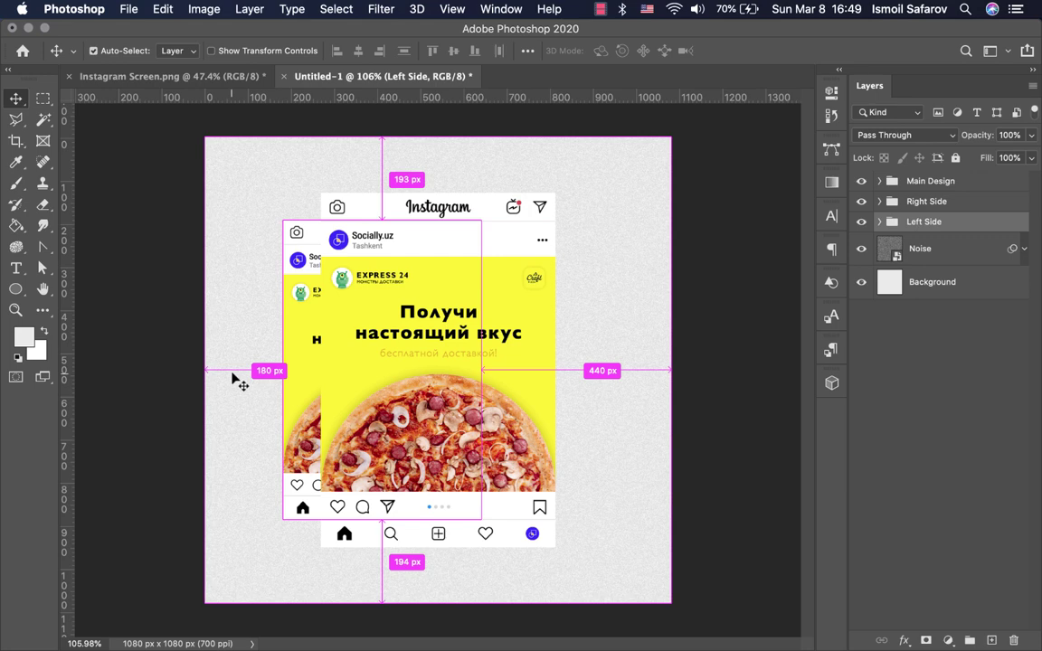
pyautogui.hotkey('ctrl', 'c')
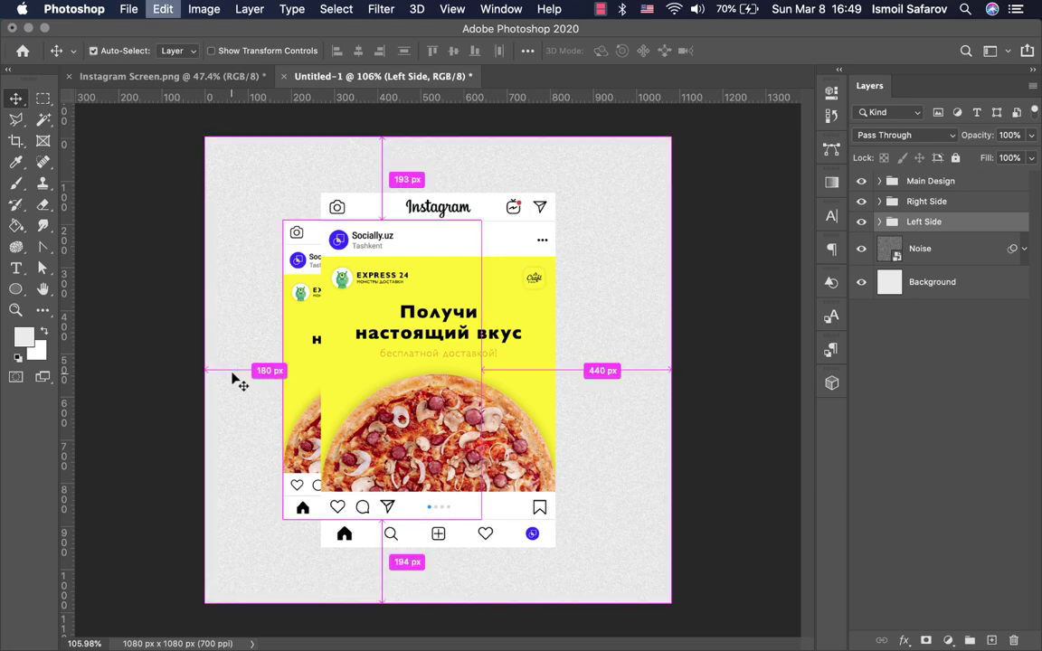
# Step: Rotate Left Side by -7° and nudge it slightly further left
pyautogui.hotkey('ctrl', 't')
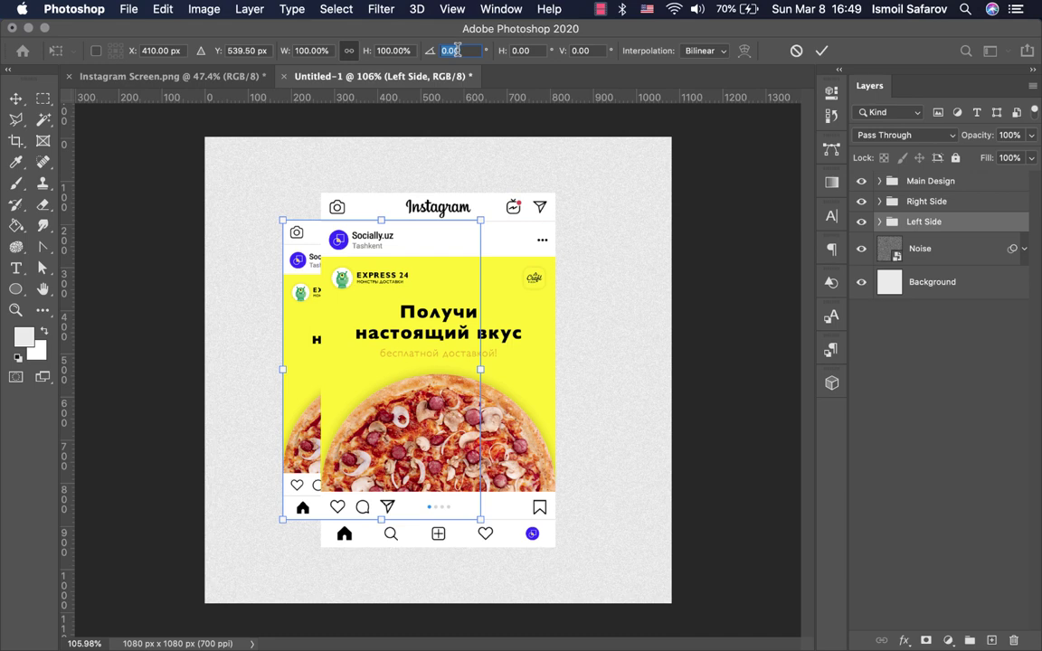
pyautogui.write('-7')
pyautogui.press('Return')
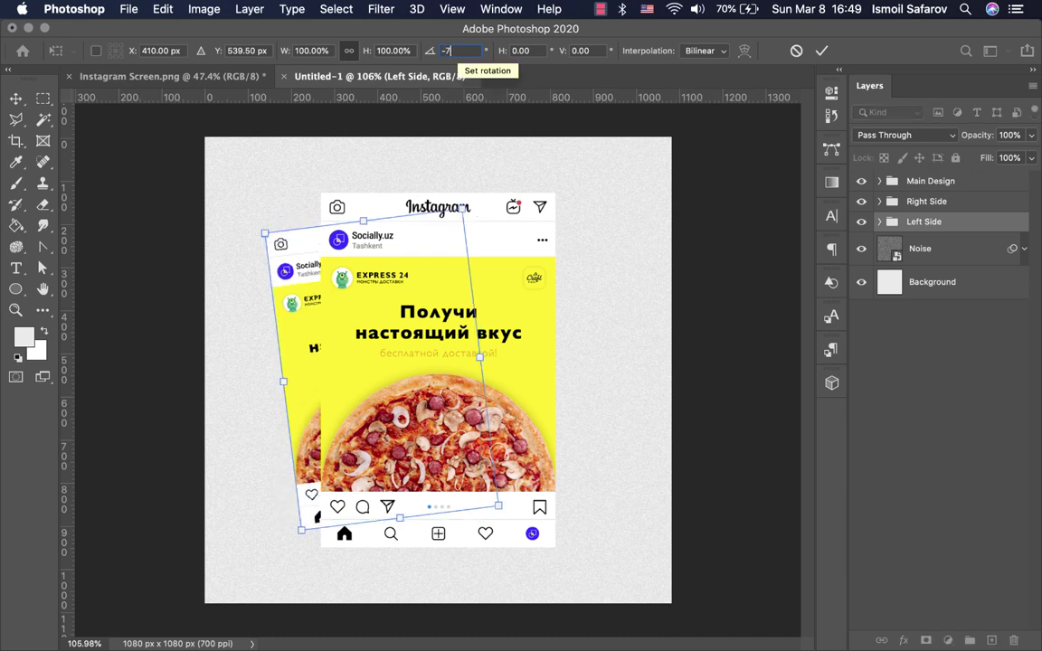
pyautogui.press('Return')
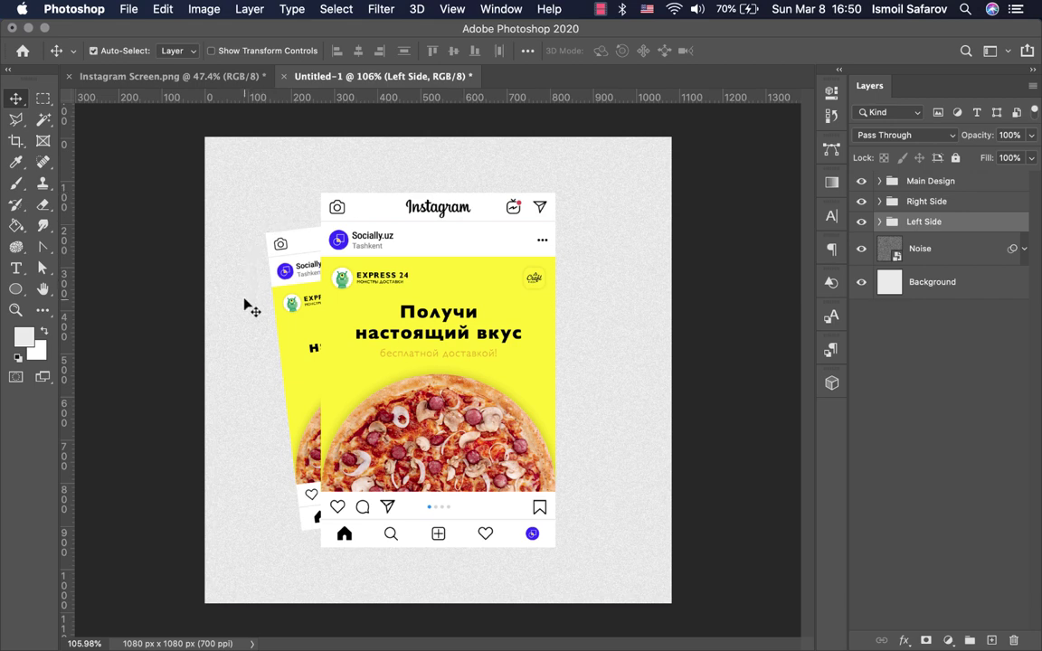
pyautogui.press('ctrl')
pyautogui.press('ctrl')
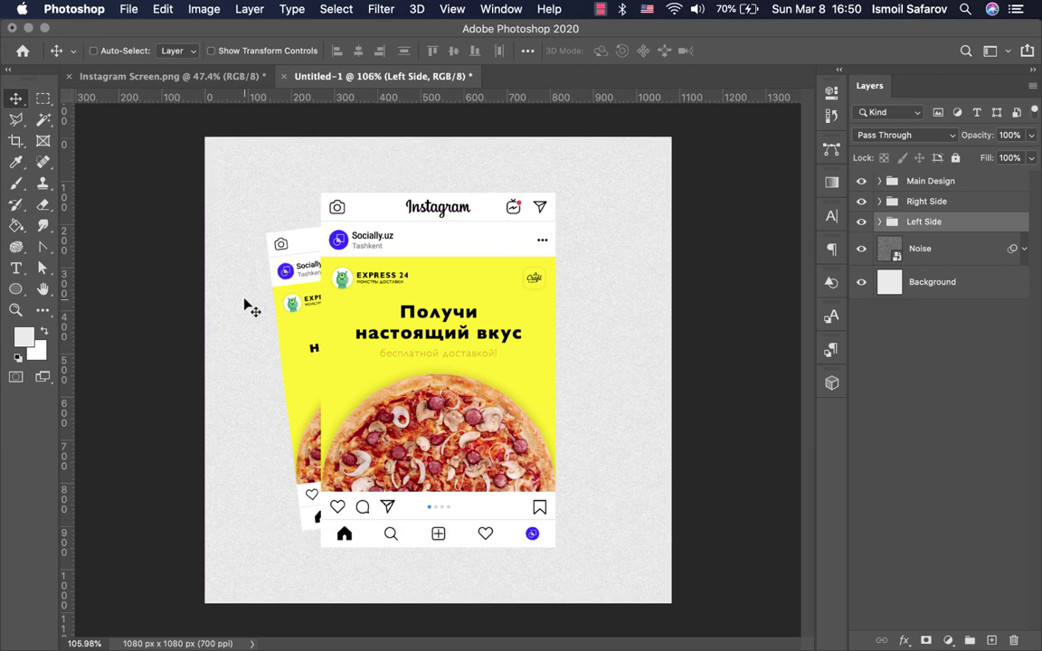
pyautogui.press('ctrl')
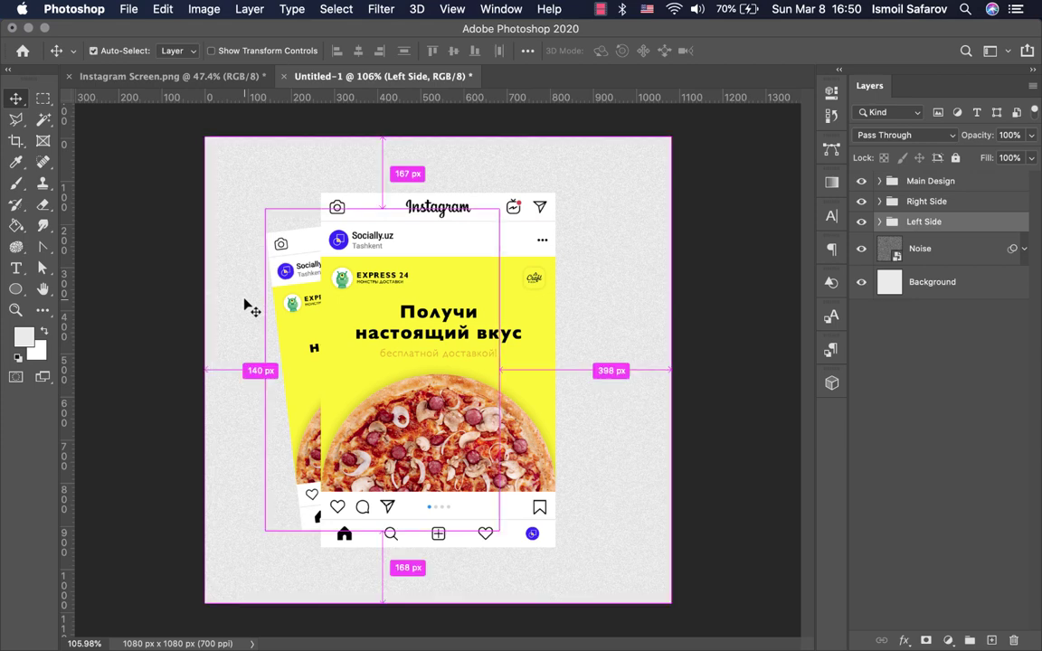
pyautogui.press('Left')
pyautogui.press('Left')
pyautogui.press('Left')
pyautogui.press('Left')
pyautogui.press('Left')
pyautogui.press('Left')
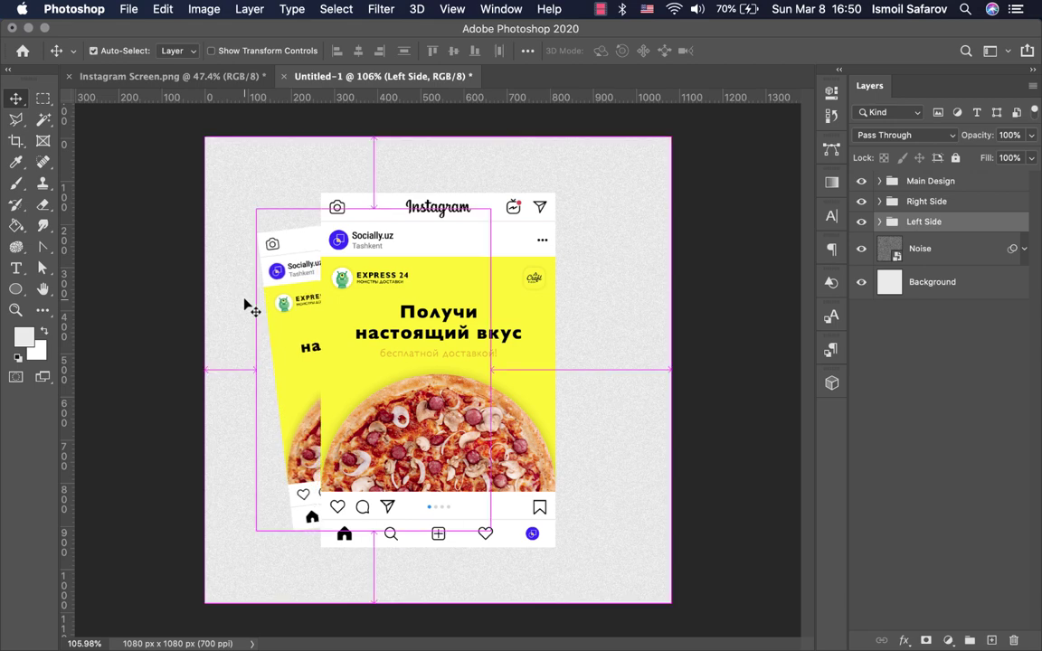
pyautogui.hotkey('shift', 'Left')
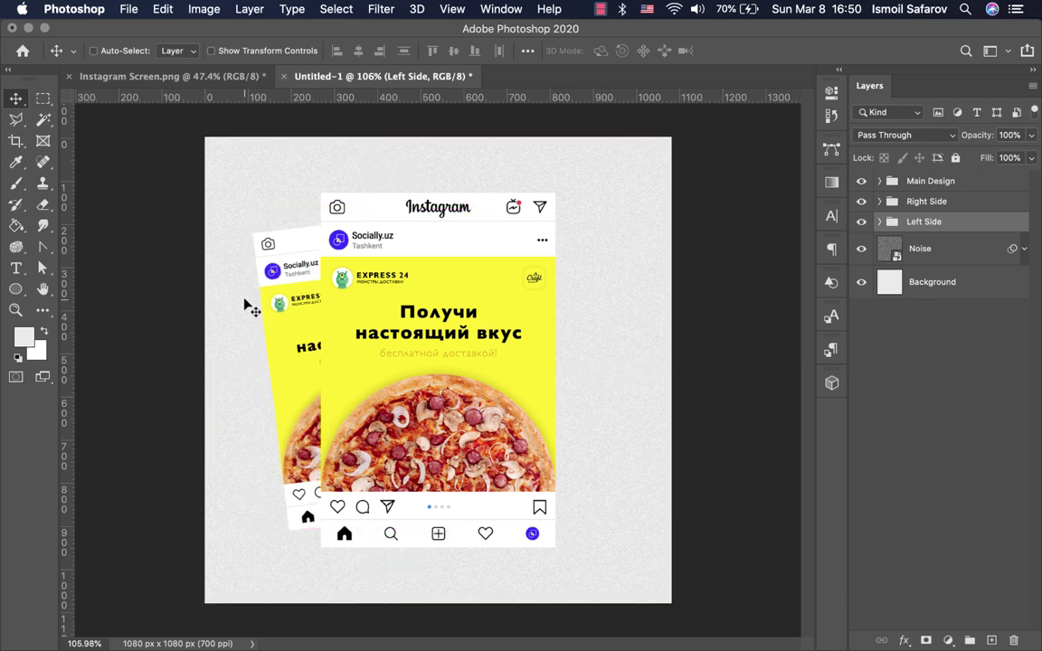
pyautogui.press('Left')
pyautogui.press('Left')
pyautogui.press('Left')
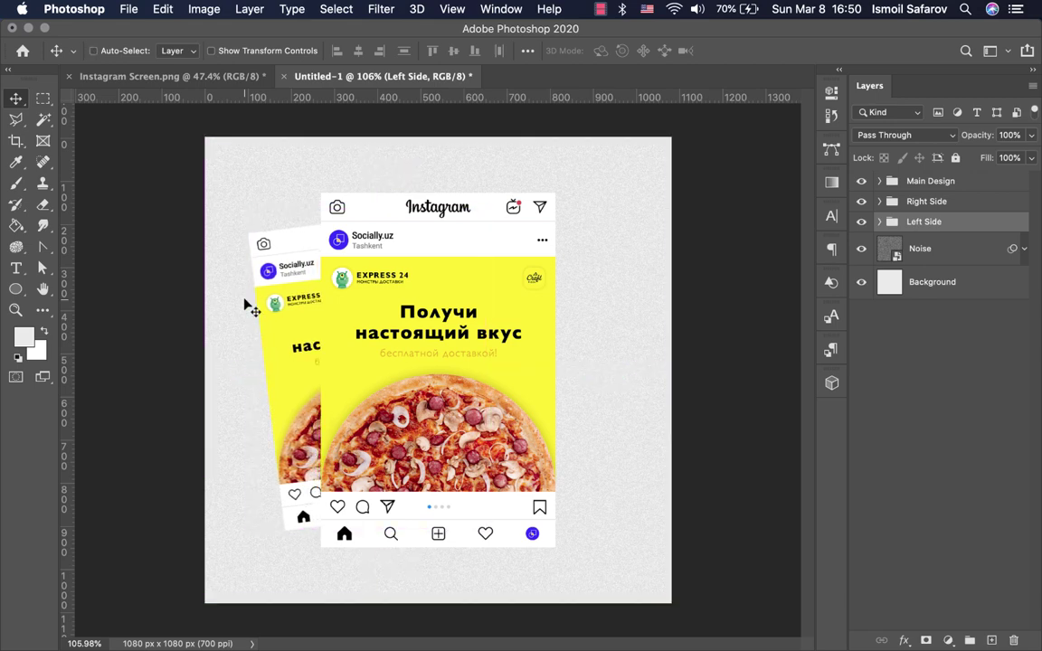
pyautogui.press('super')
pyautogui.click(929, 200)
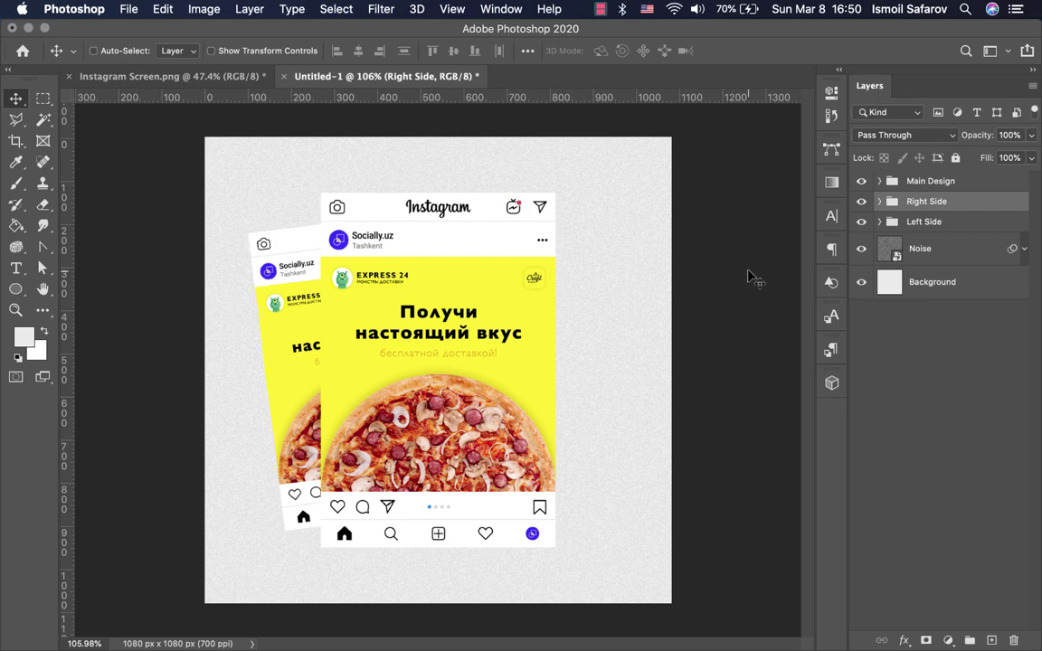
# Step: Nudge the Right Side group rightward with Shift+Right and Right arrow
pyautogui.hotkey('shift', 'Right')
pyautogui.hotkey('shift', 'Right')
pyautogui.hotkey('shift', 'Right')
pyautogui.hotkey('shift', 'Right')
pyautogui.hotkey('shift', 'Right')
pyautogui.hotkey('shift', 'Right')
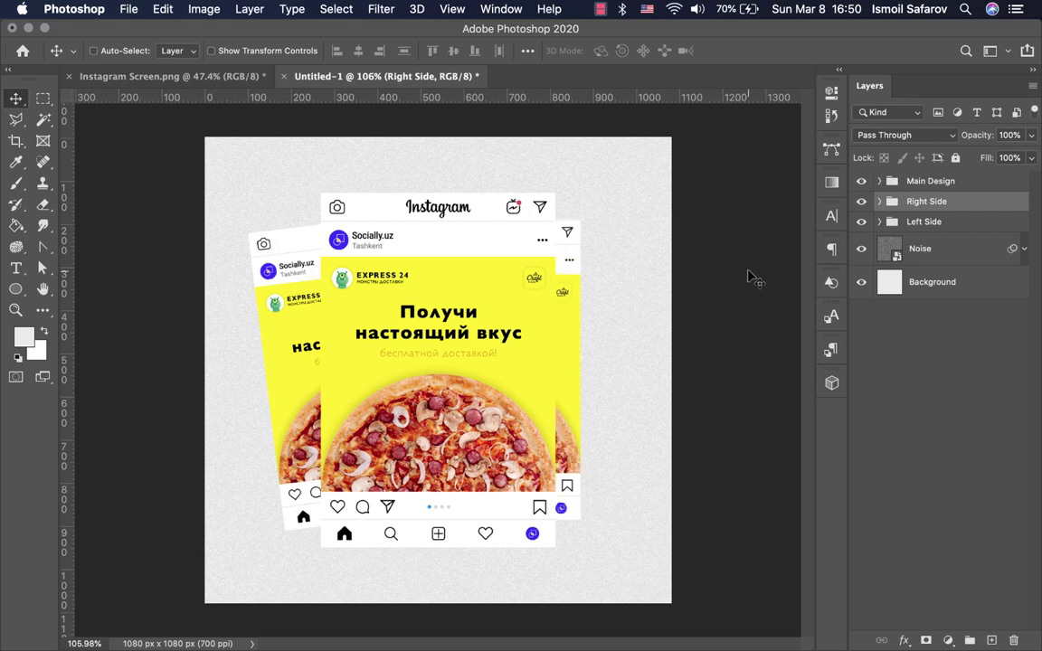
pyautogui.press('Right')
pyautogui.press('Right')
pyautogui.press('Right')
pyautogui.press('Right')
pyautogui.press('Right')
pyautogui.press('Right')
pyautogui.press('Right')
pyautogui.press('Right')
pyautogui.press('Right')
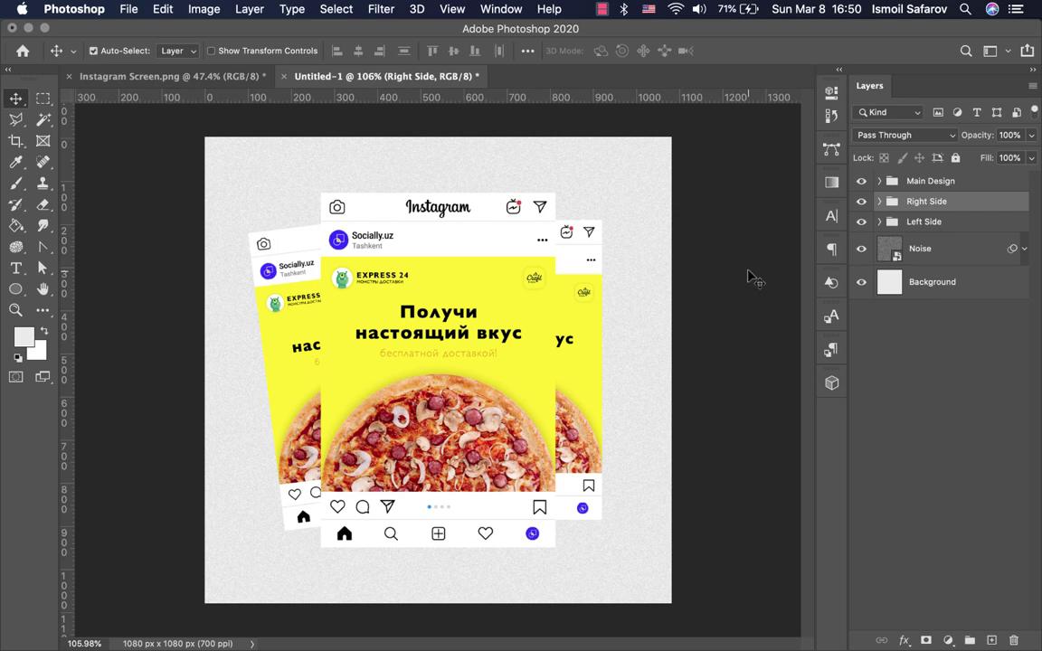
# Step: Rotate Right Side by 7°, nudge it right, then select all three groups
pyautogui.hotkey('ctrl', 't')
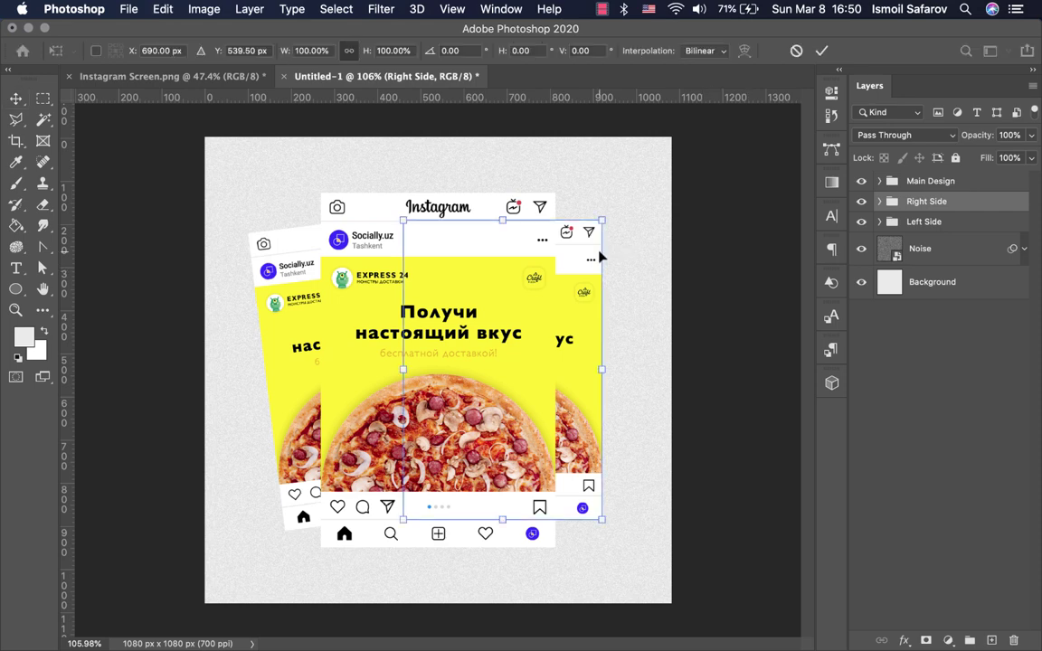
pyautogui.click(403, 48)
pyautogui.write('7')
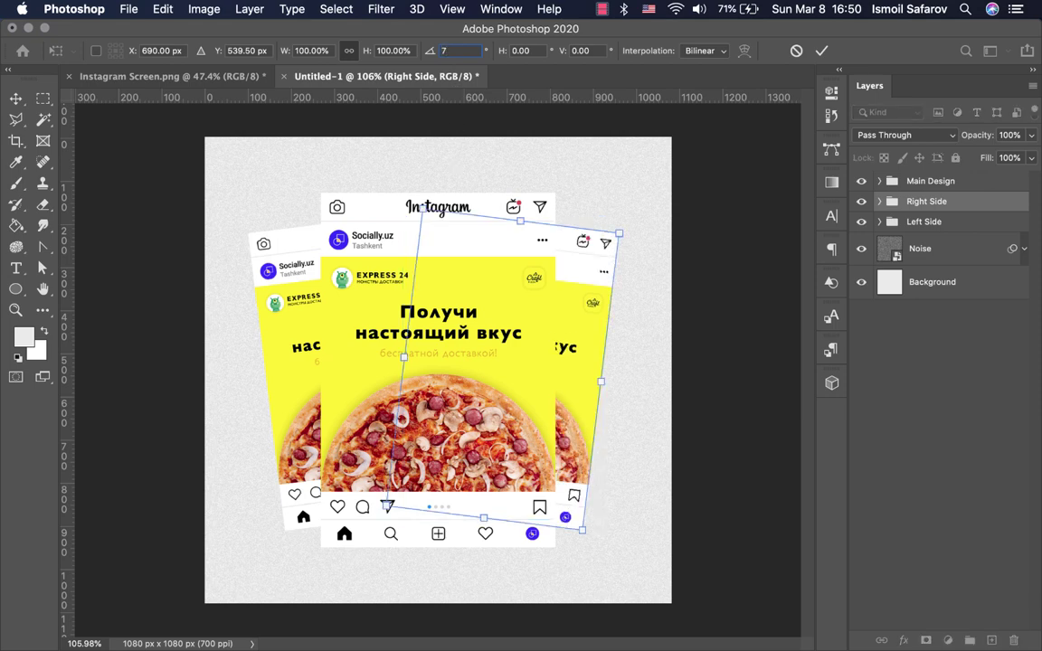
pyautogui.press('Return')
pyautogui.click(15, 98)
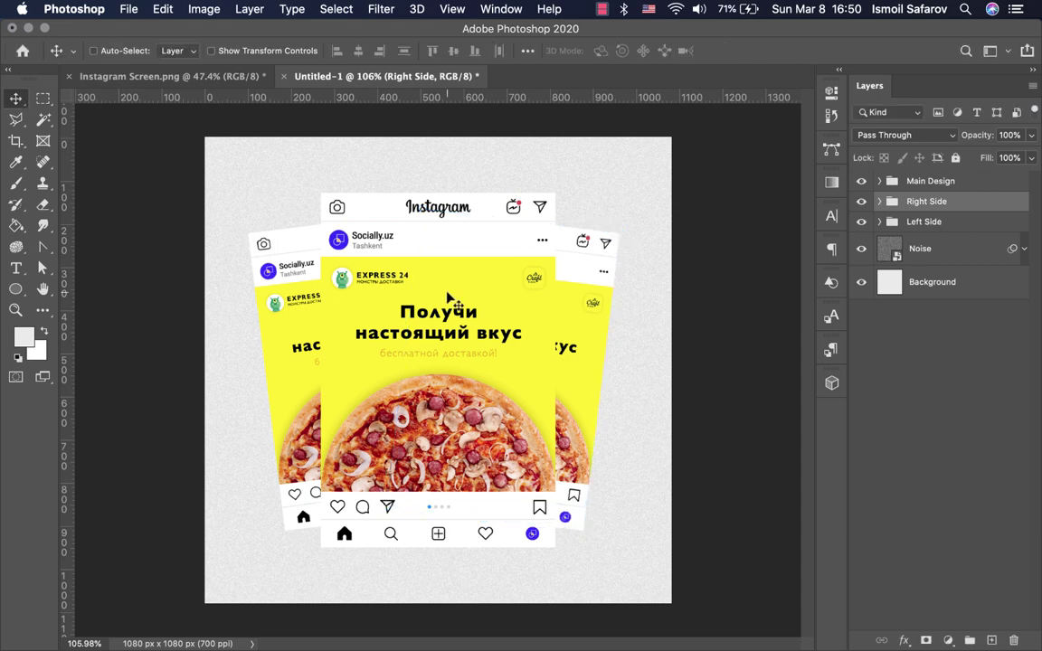
pyautogui.press('ctrl')
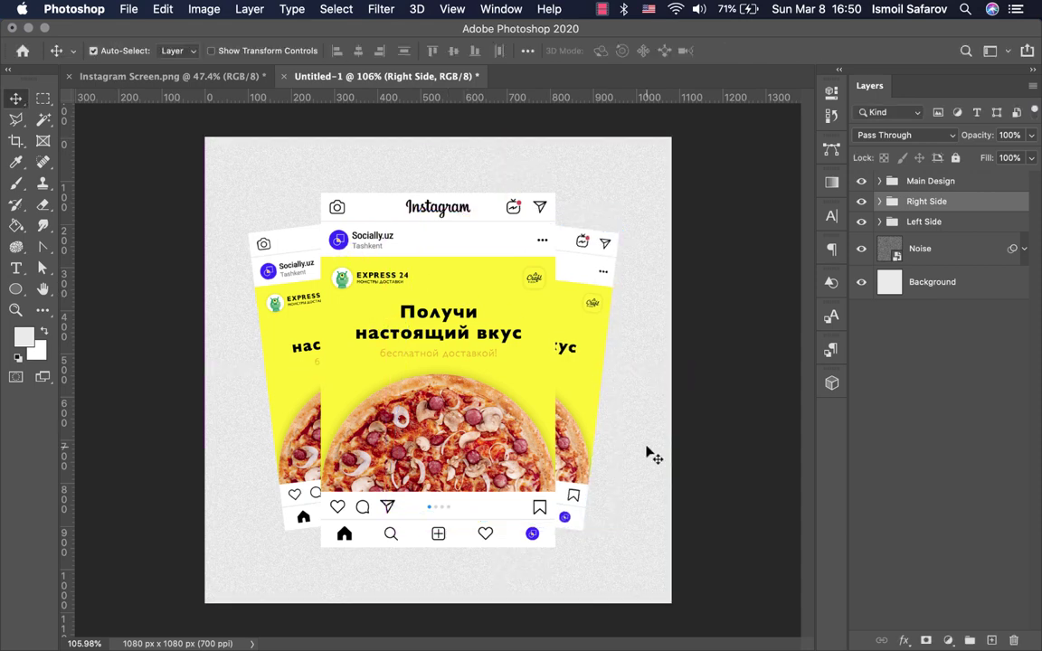
pyautogui.press('Right')
pyautogui.press('Right')
pyautogui.press('Right')
pyautogui.press('Right')
pyautogui.press('Right')
pyautogui.press('Right')
pyautogui.press('Right')
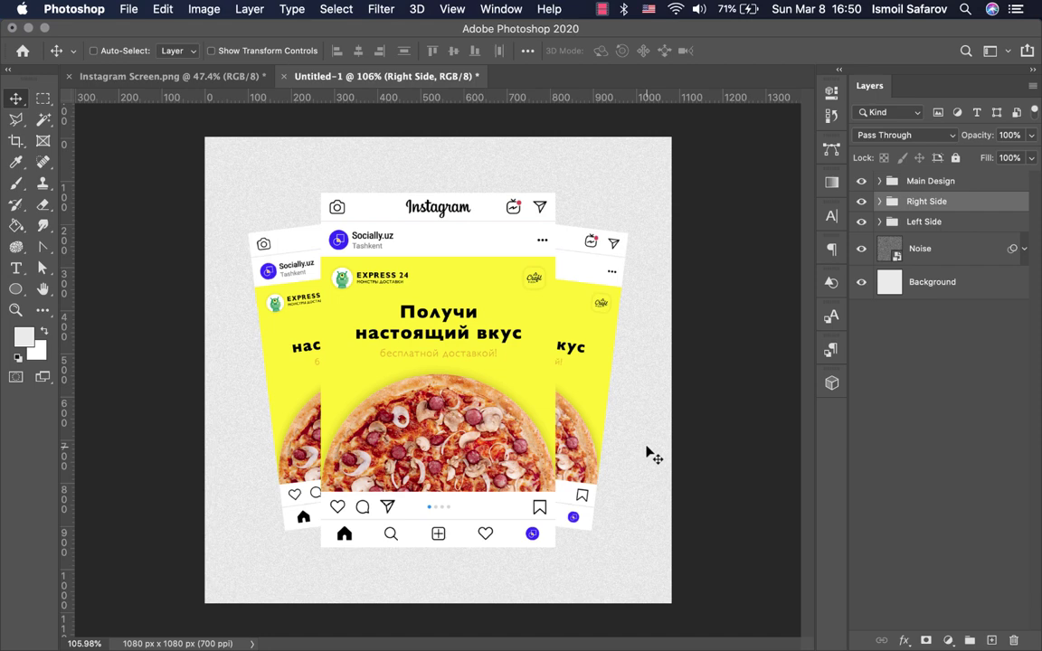
pyautogui.click(952, 183)
pyautogui.keyDown('shift'); pyautogui.click(932, 224); pyautogui.keyUp('shift')
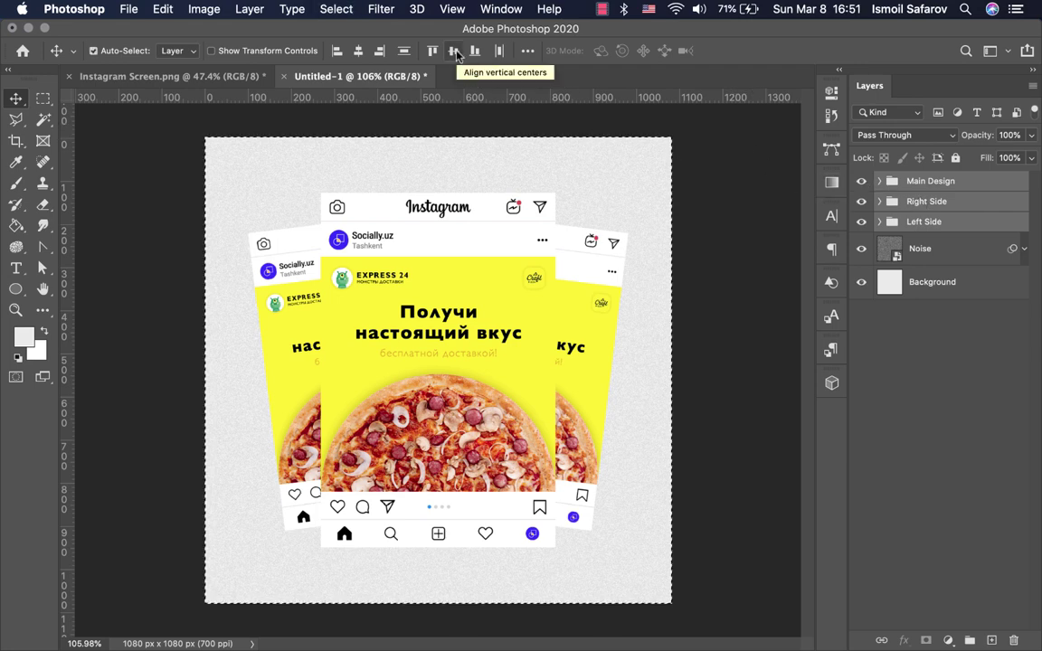
# Step: Try horizontally centring the three cards, undo it, and clear the canvas selection
pyautogui.press('super')
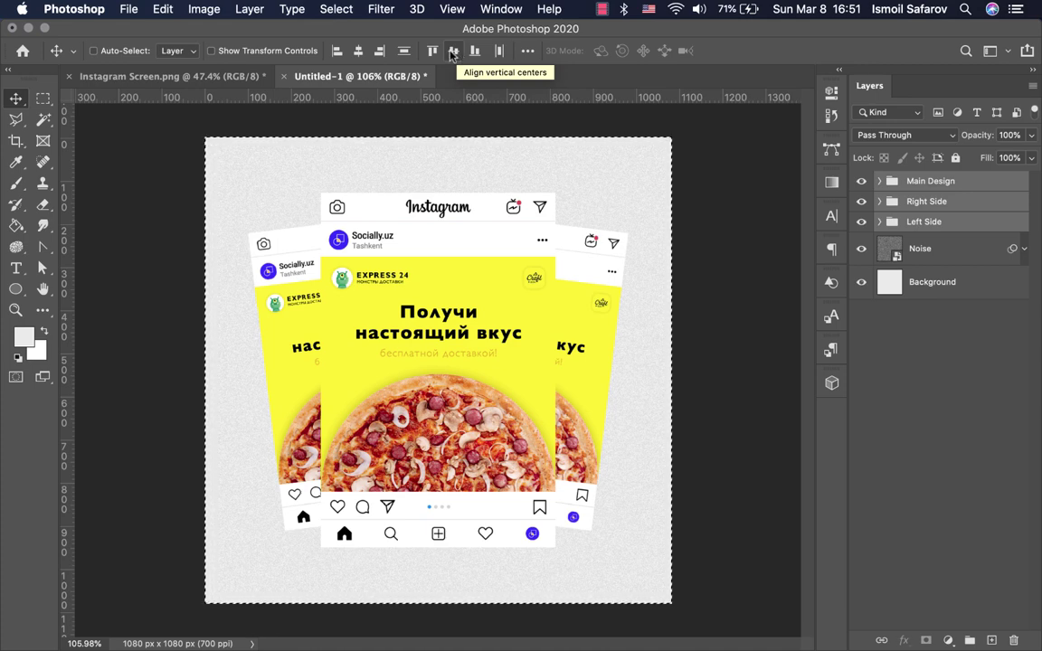
pyautogui.click(359, 51)
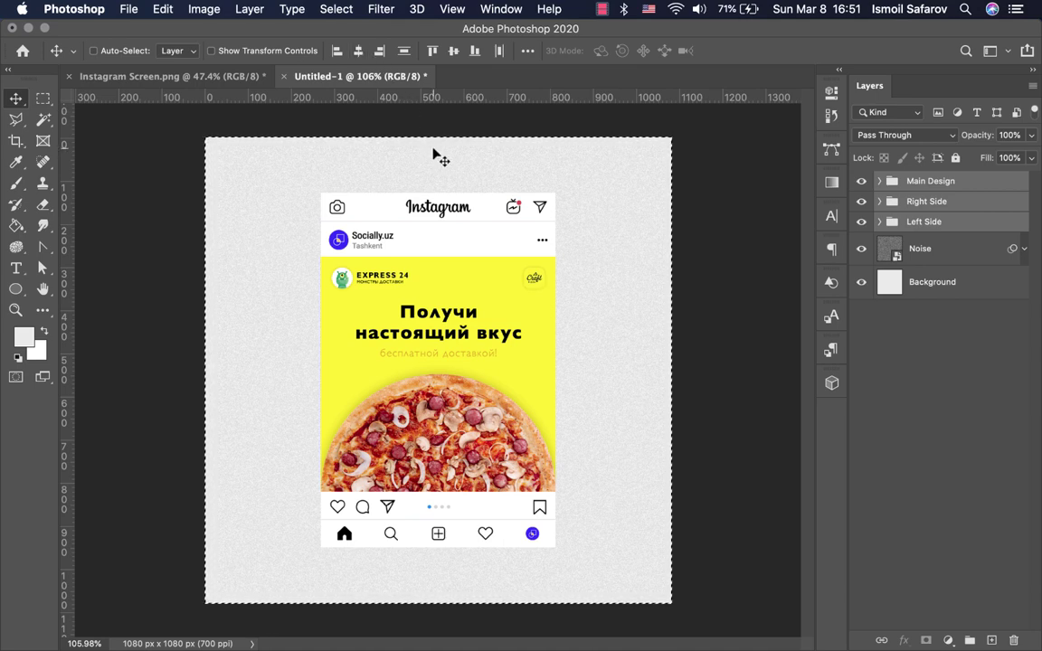
pyautogui.hotkey('ctrl', 'z')
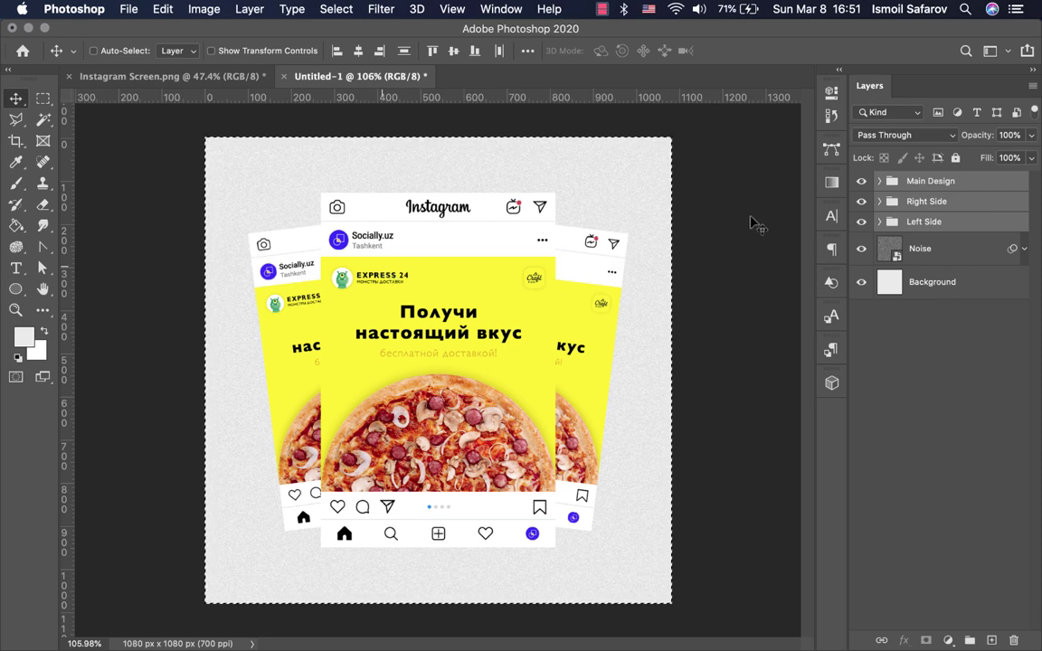
pyautogui.click(958, 202)
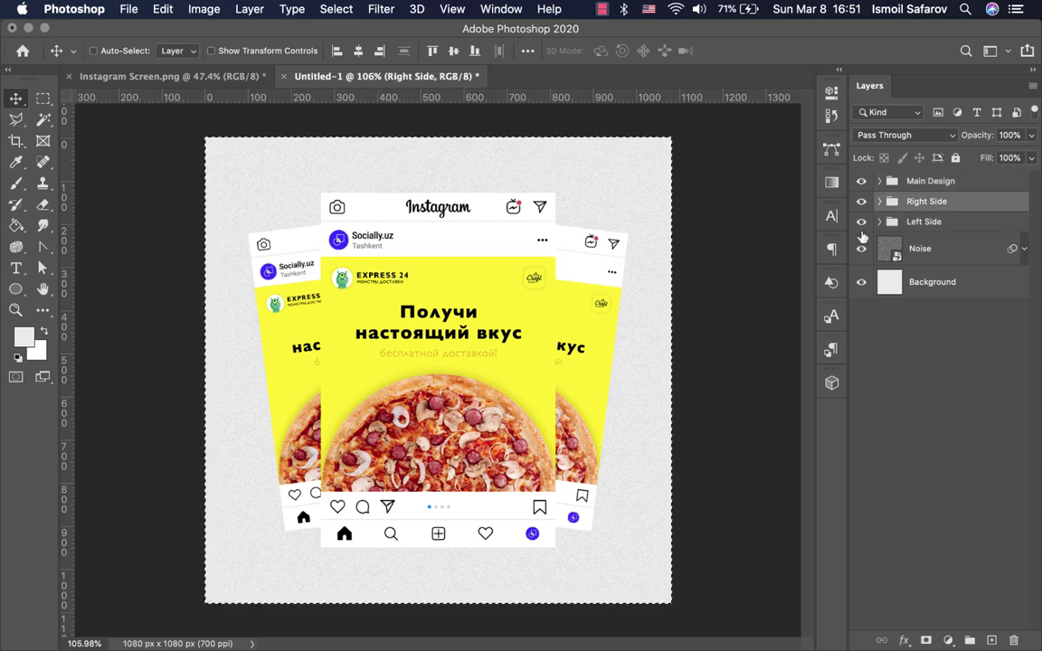
pyautogui.press('ctrl')
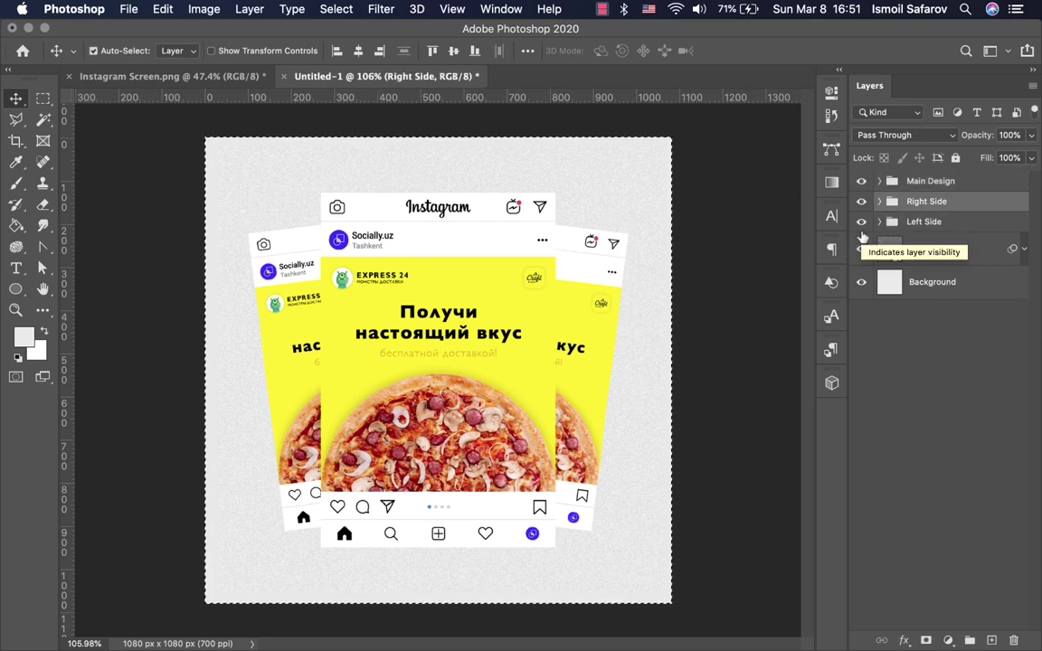
pyautogui.hotkey('ctrl', 'd')
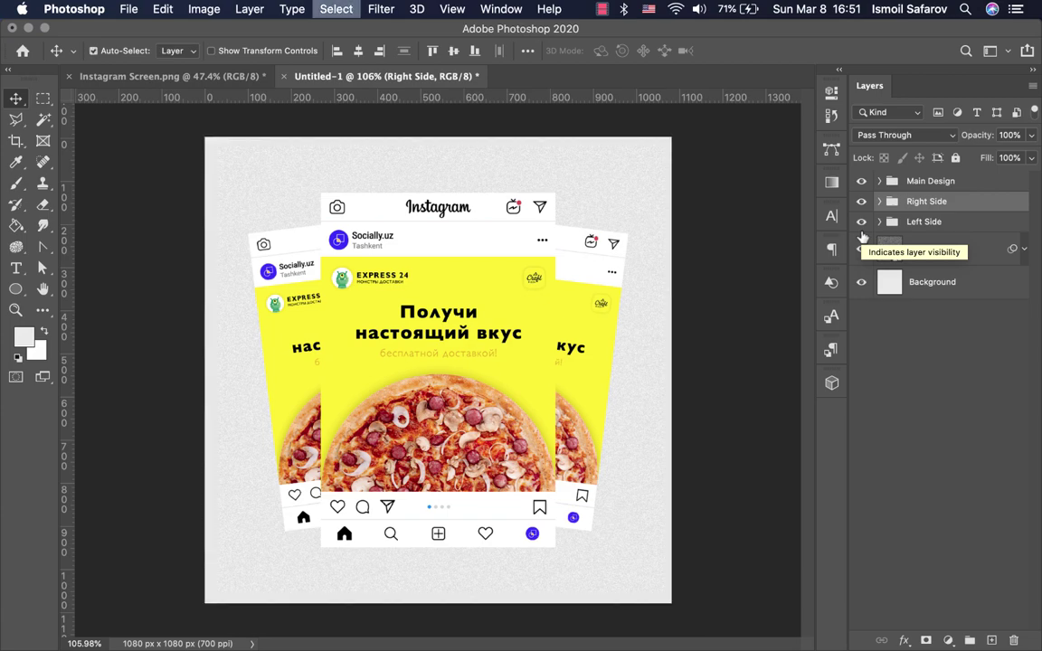
pyautogui.click(945, 223)
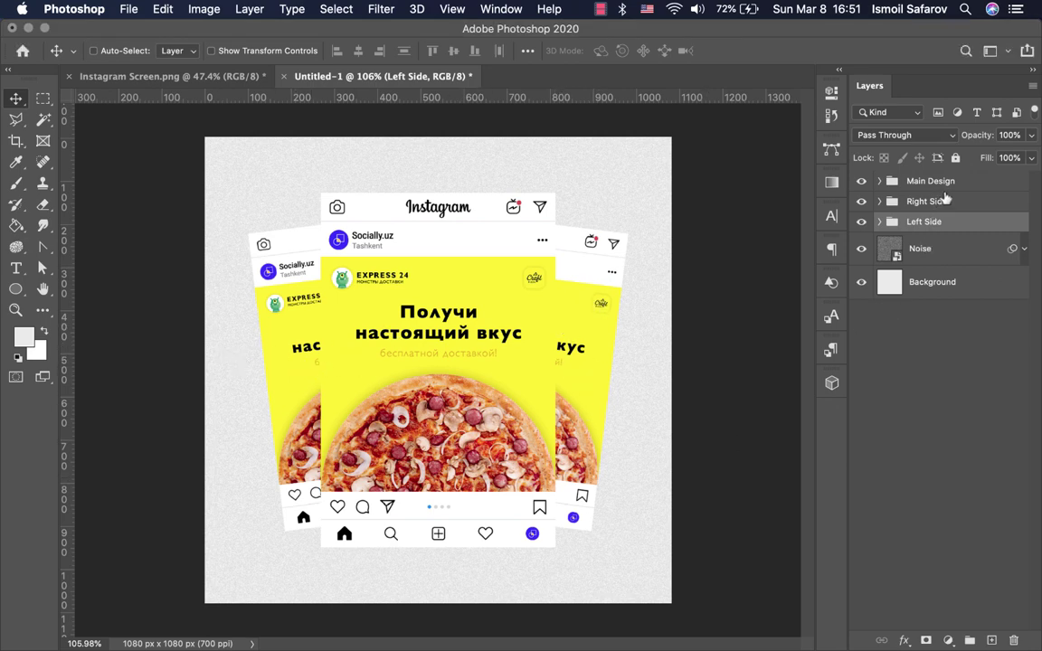
# Step: Group the Noise and grey Background layers into a folder named Background, toggling its visibility to check
pyautogui.click(922, 242)
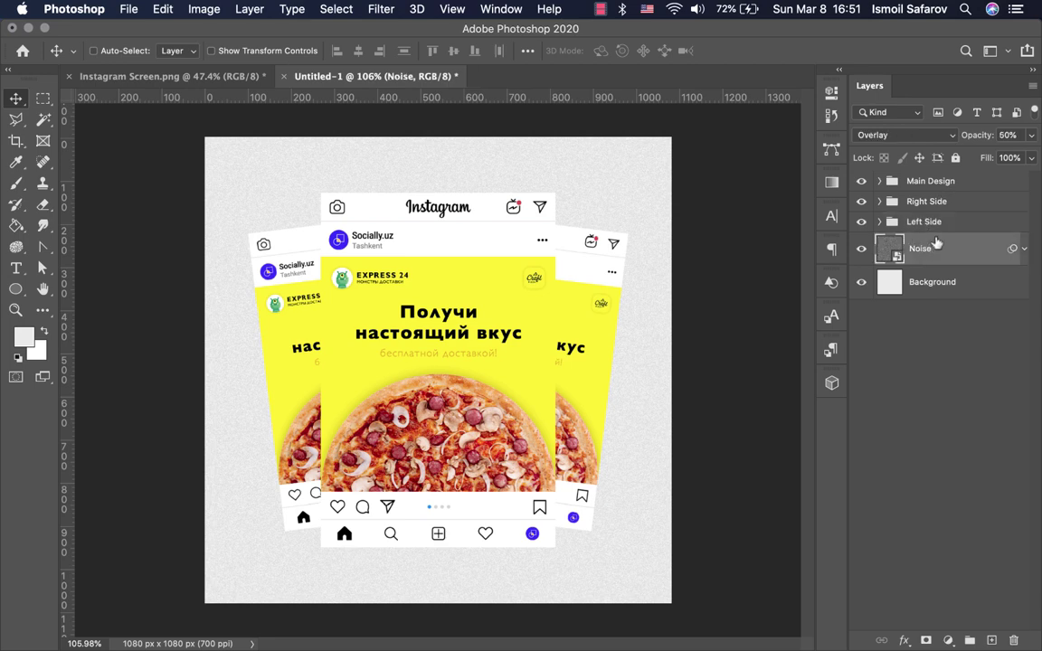
pyautogui.keyDown('shift'); pyautogui.click(931, 283); pyautogui.keyUp('shift')
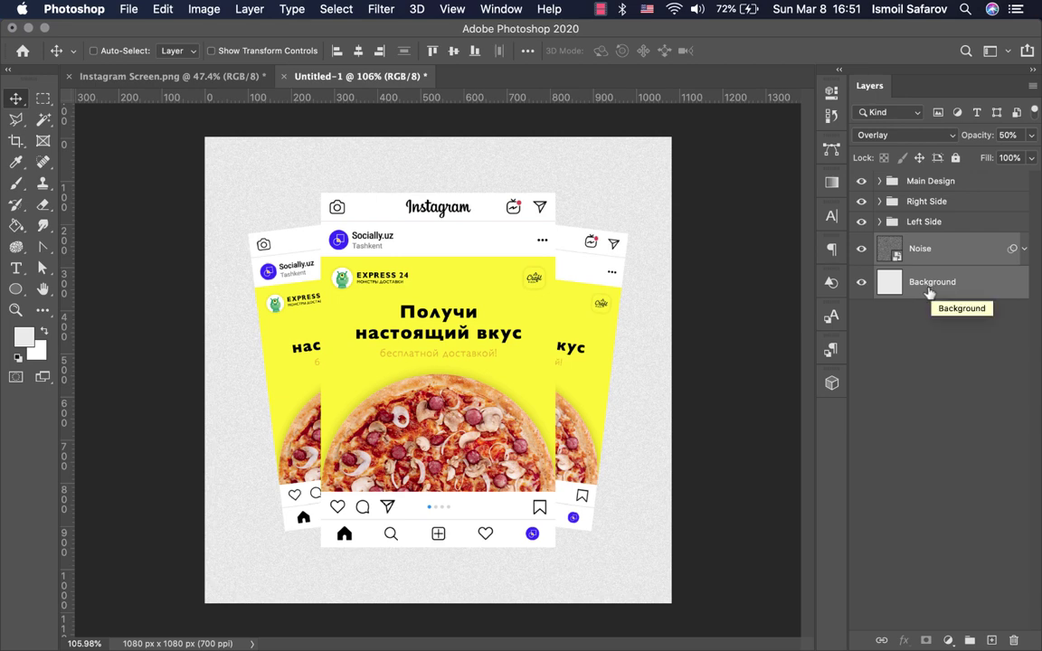
pyautogui.press('super+g')
pyautogui.doubleClick(921, 243)
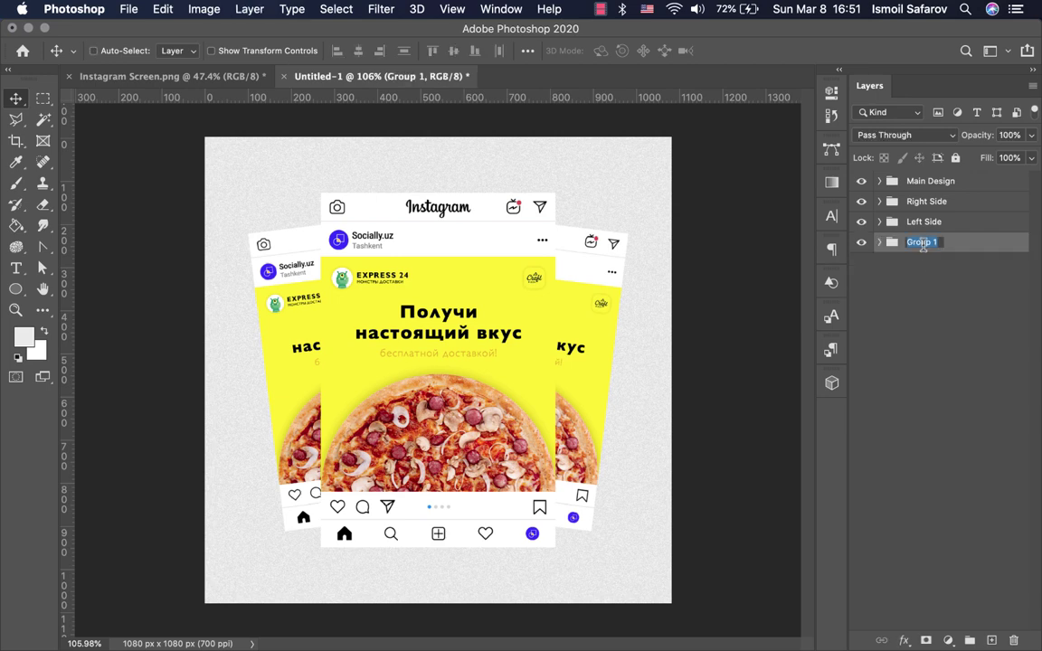
pyautogui.write('Background')
pyautogui.press('Return')
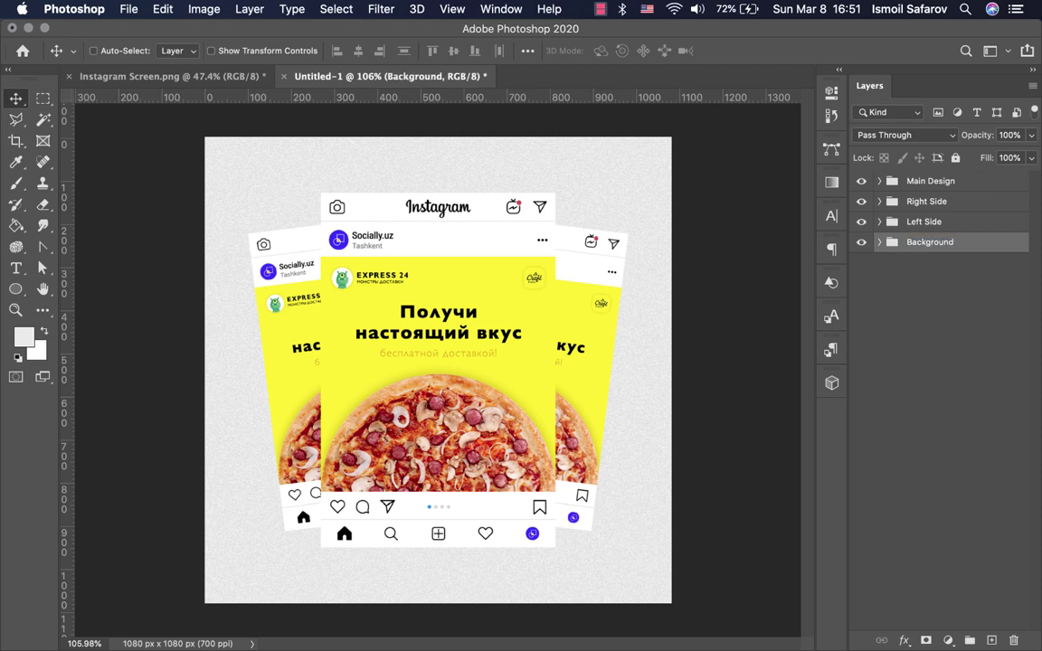
pyautogui.click(861, 242)
pyautogui.click(860, 242)
# Step: Load the Background Screen layer's outline as a selection of the central post
pyautogui.click(898, 182)
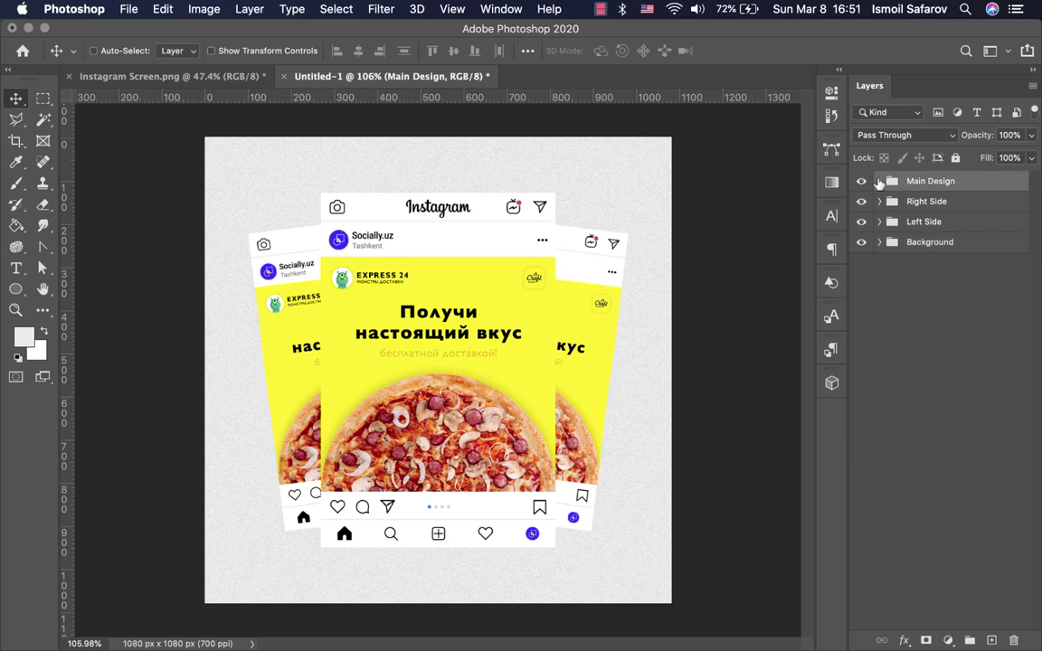
pyautogui.click(879, 181)
pyautogui.click(900, 262)
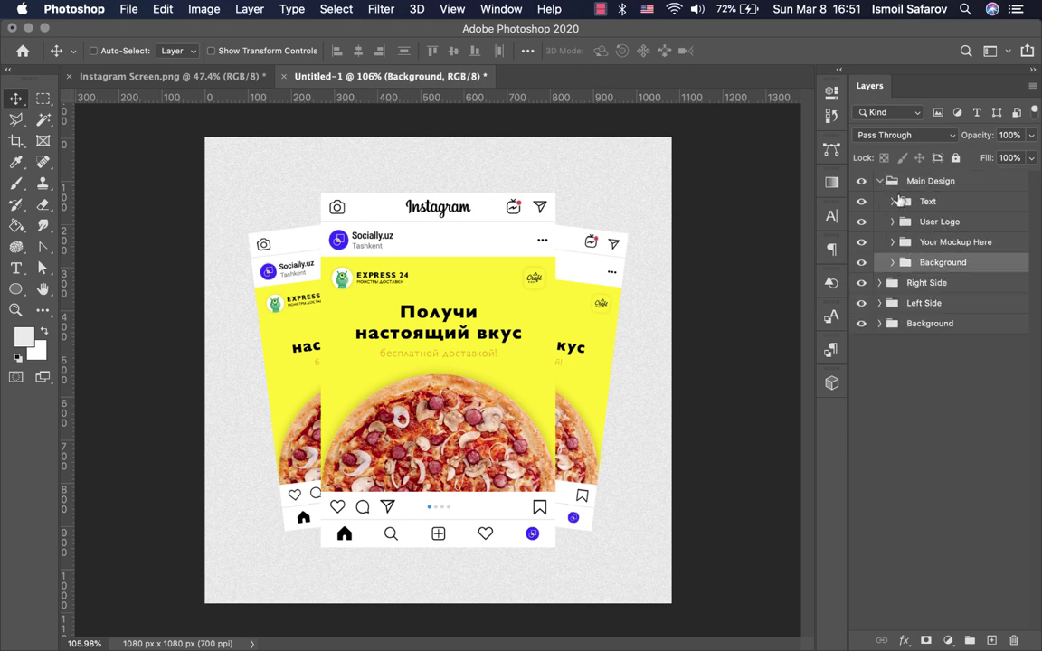
pyautogui.click(891, 263)
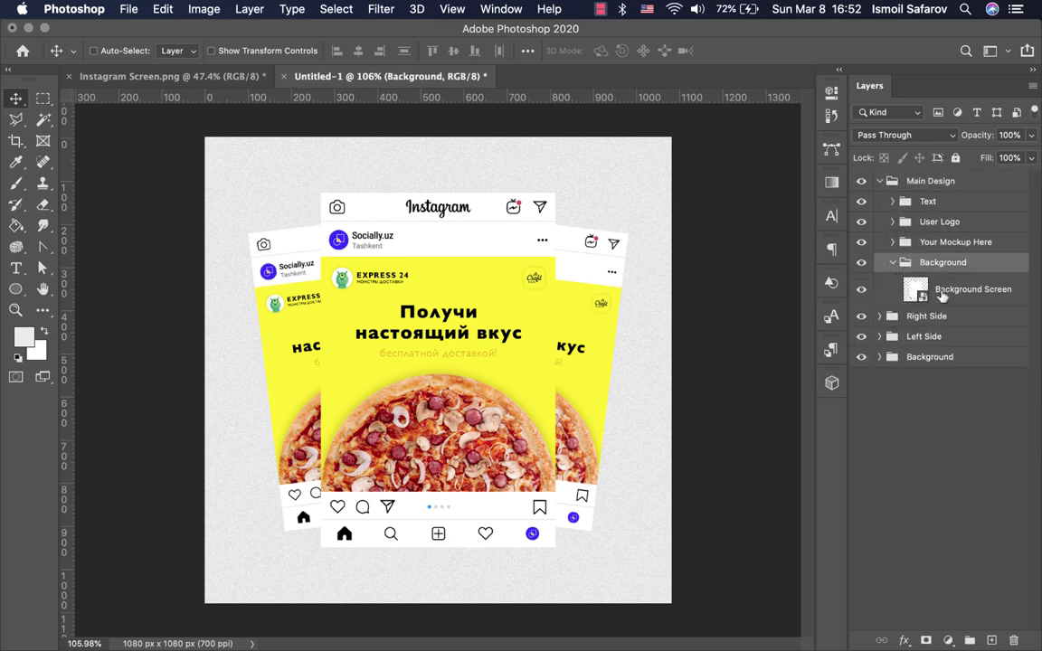
pyautogui.click(916, 289)
pyautogui.press('ctrl')
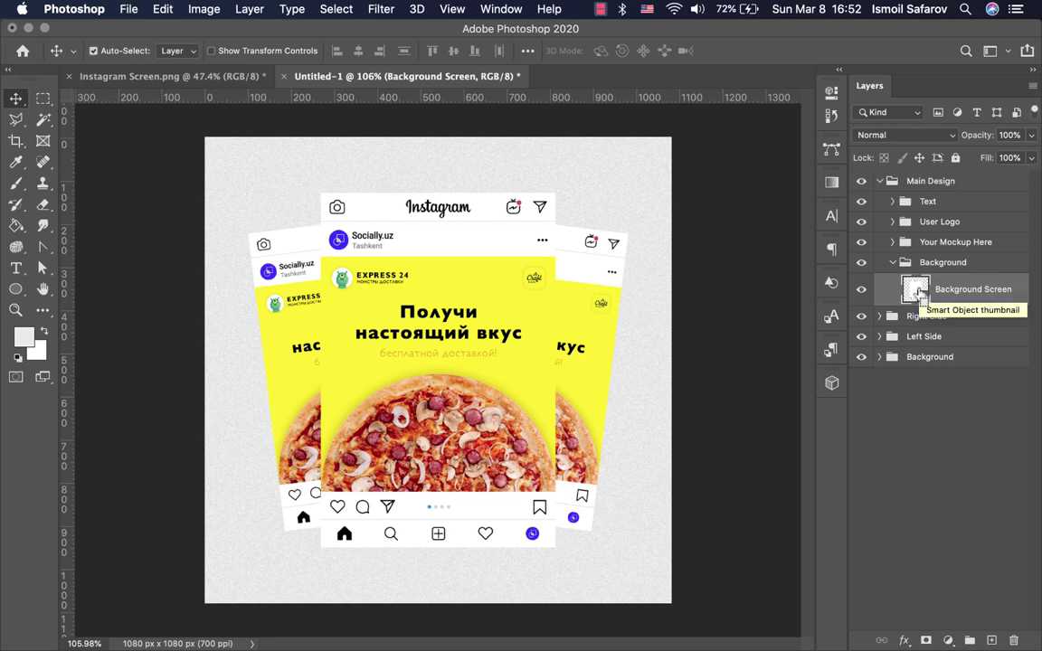
pyautogui.keyDown('ctrl'); pyautogui.click(916, 290); pyautogui.keyUp('ctrl')
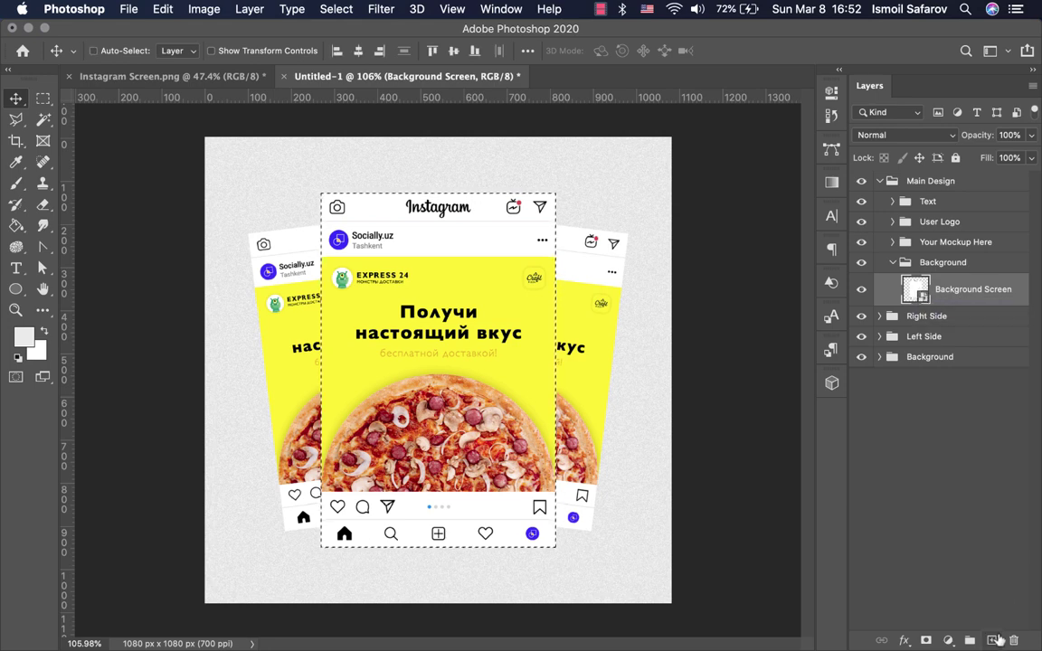
# Step: Add a new layer named Shadow and convert it to a smart object
pyautogui.click(991, 641)
pyautogui.doubleClick(948, 289)
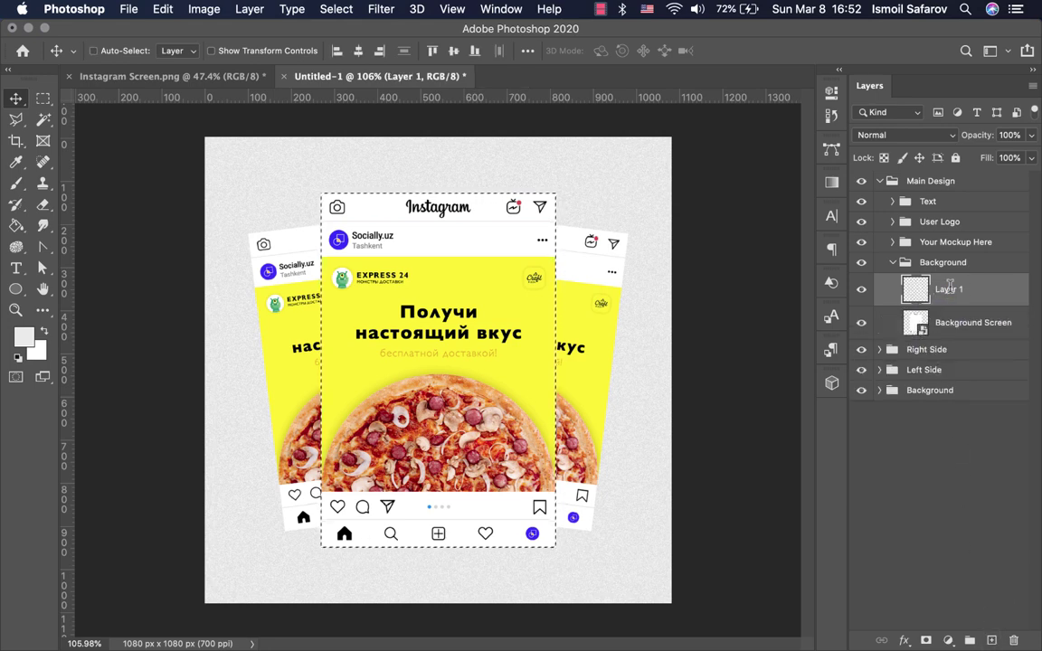
pyautogui.write('Sha')
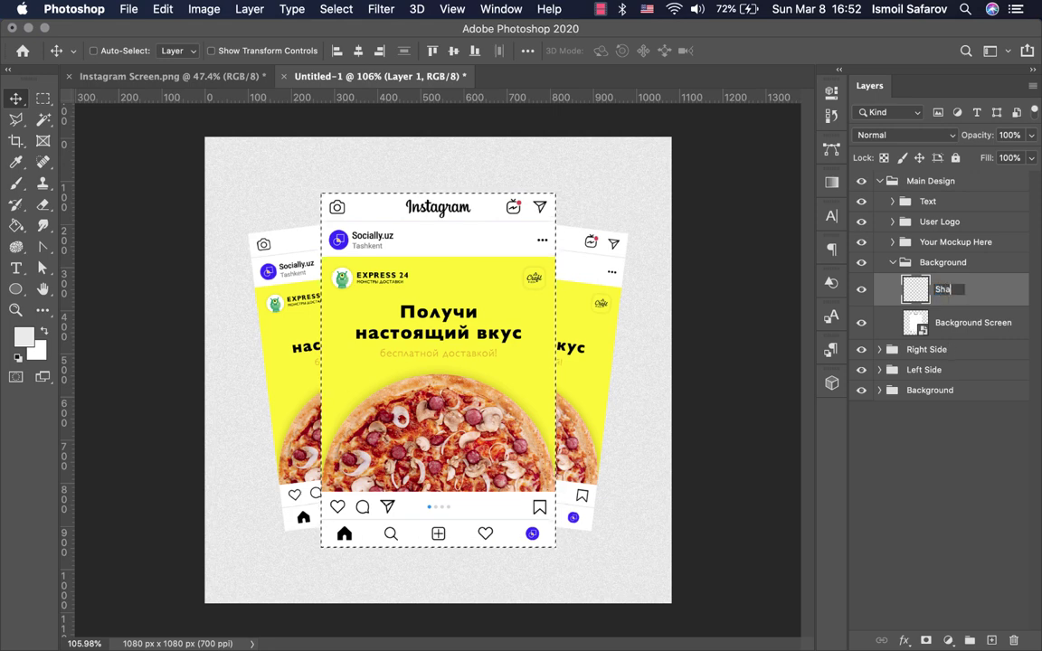
pyautogui.write('dow')
pyautogui.press('Return')
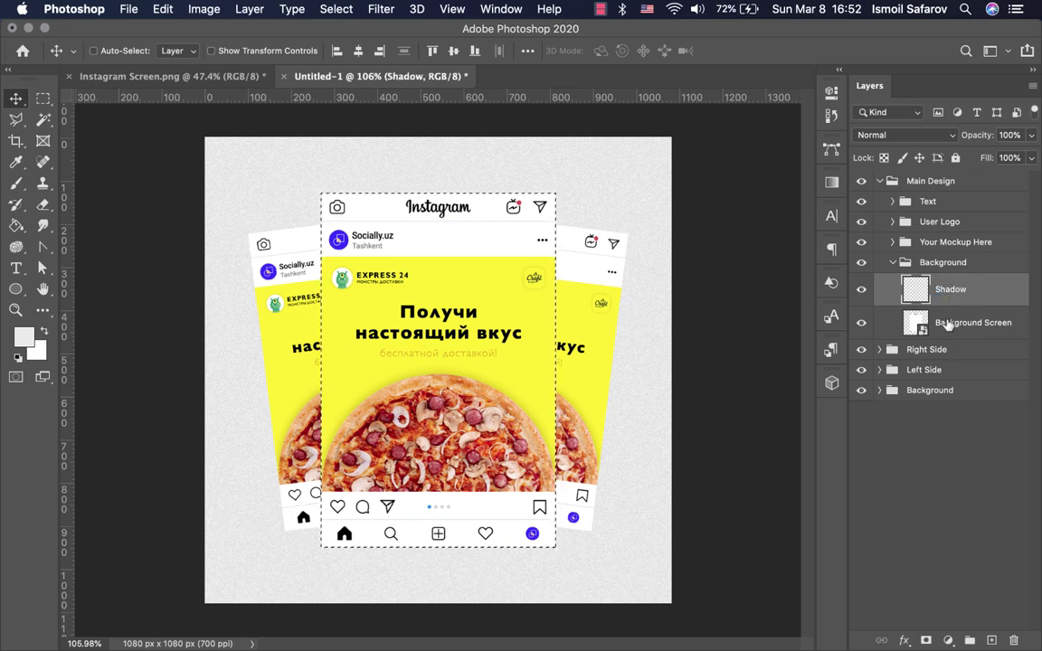
pyautogui.rightClick(928, 287)
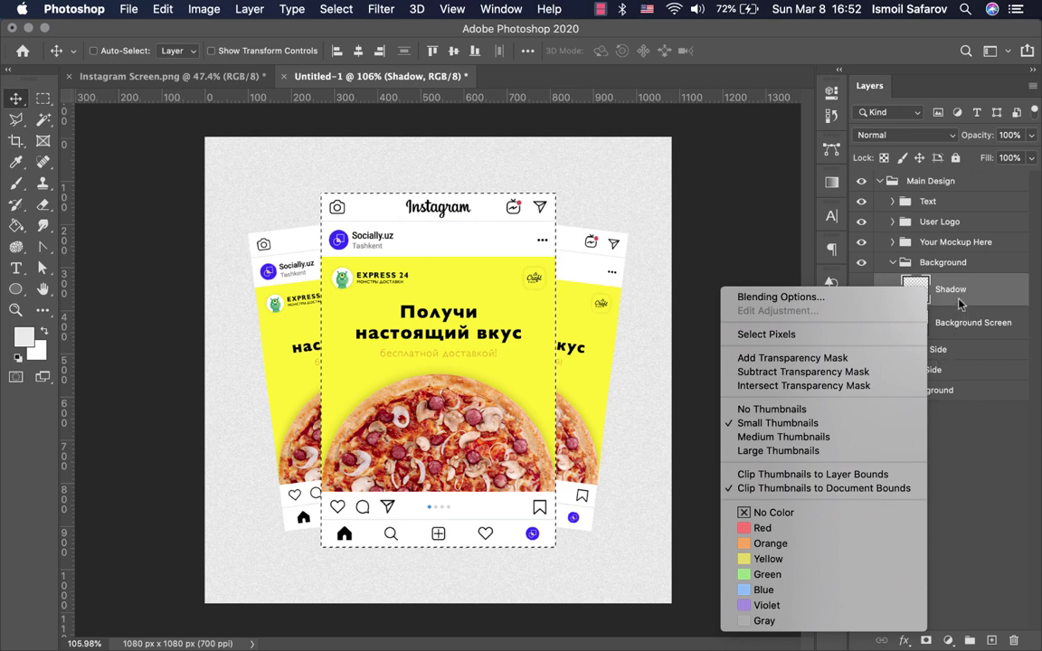
pyautogui.click(959, 294)
pyautogui.rightClick(958, 294)
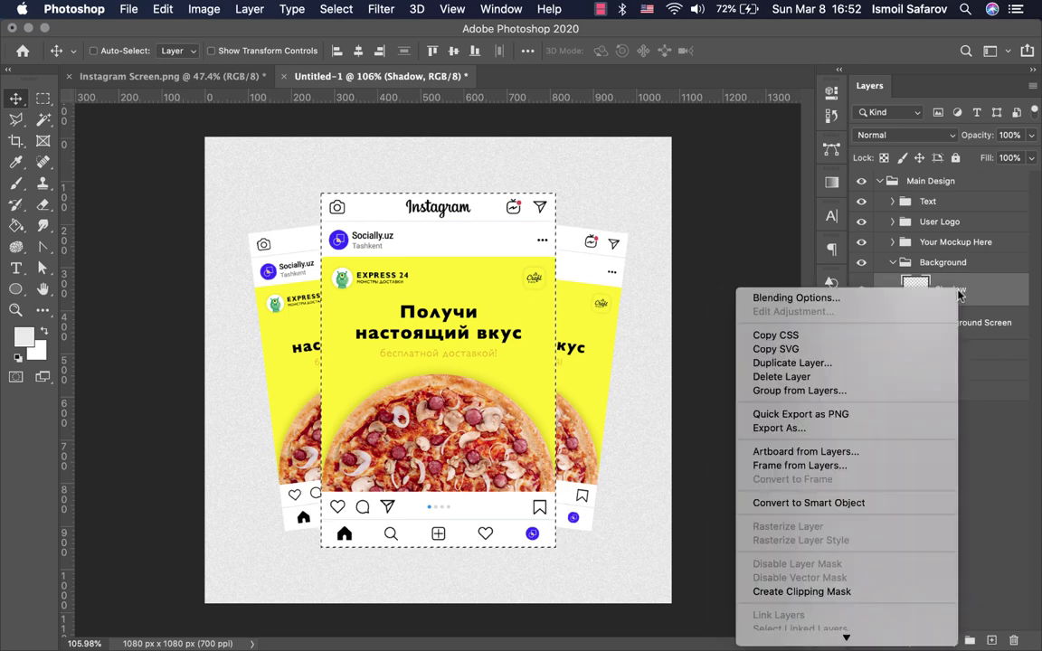
pyautogui.click(885, 497)
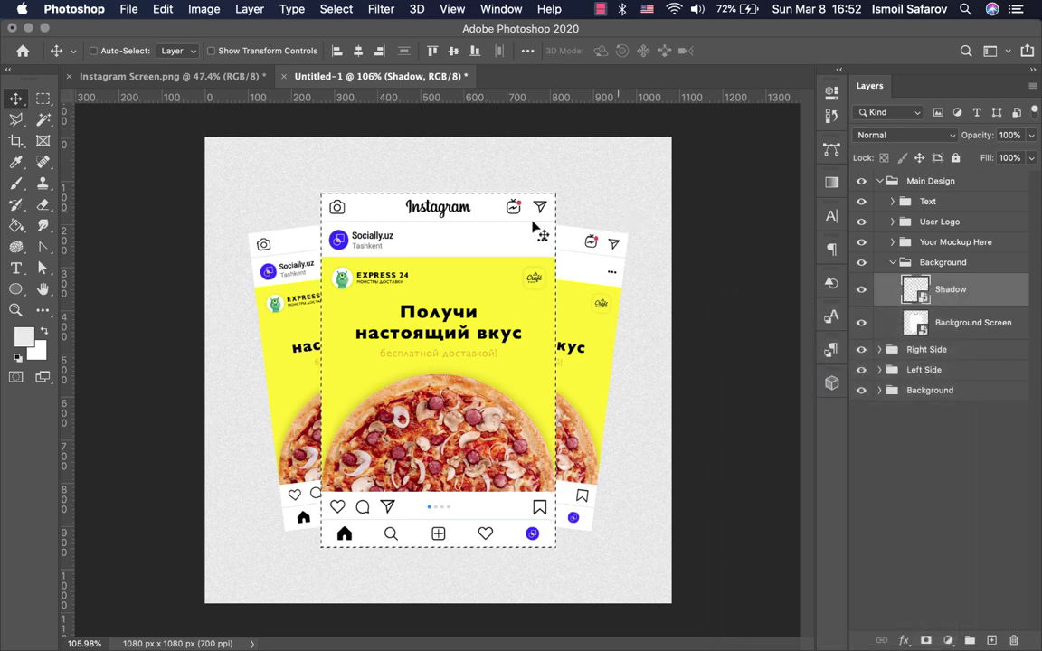
# Step: Fill the selected post shape on the Shadow layer with black, then deselect
pyautogui.click(23, 335)
pyautogui.moveTo(645, 475)
pyautogui.mouseDown()
pyautogui.moveTo(707, 535)
pyautogui.moveTo(604, 615)
pyautogui.mouseUp()
pyautogui.press('Return')
pyautogui.press('v')
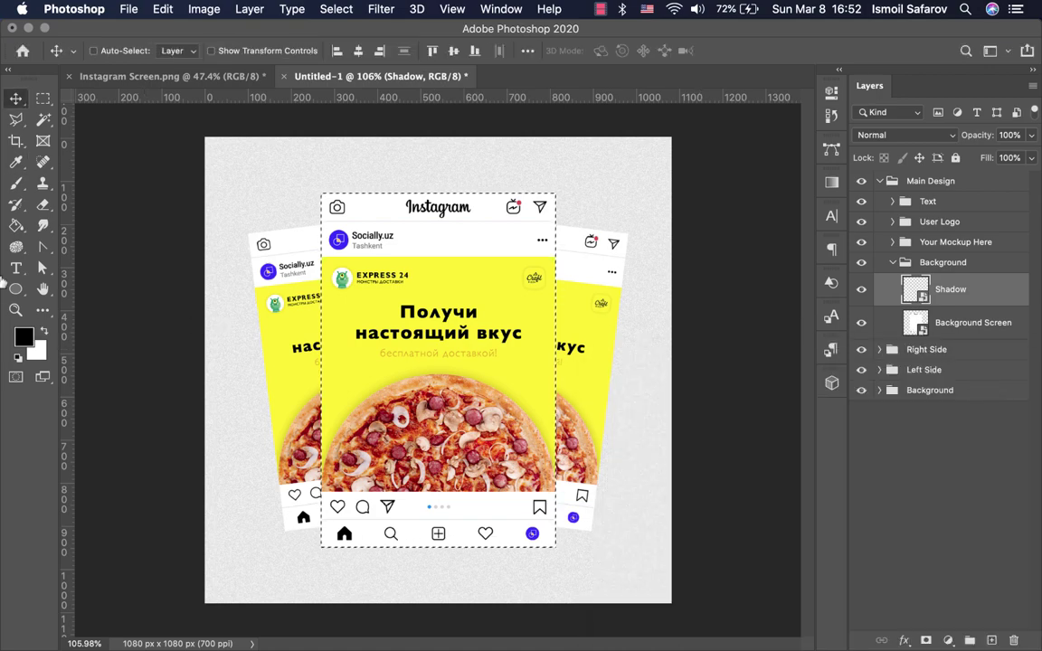
pyautogui.click(16, 226)
pyautogui.click(428, 336)
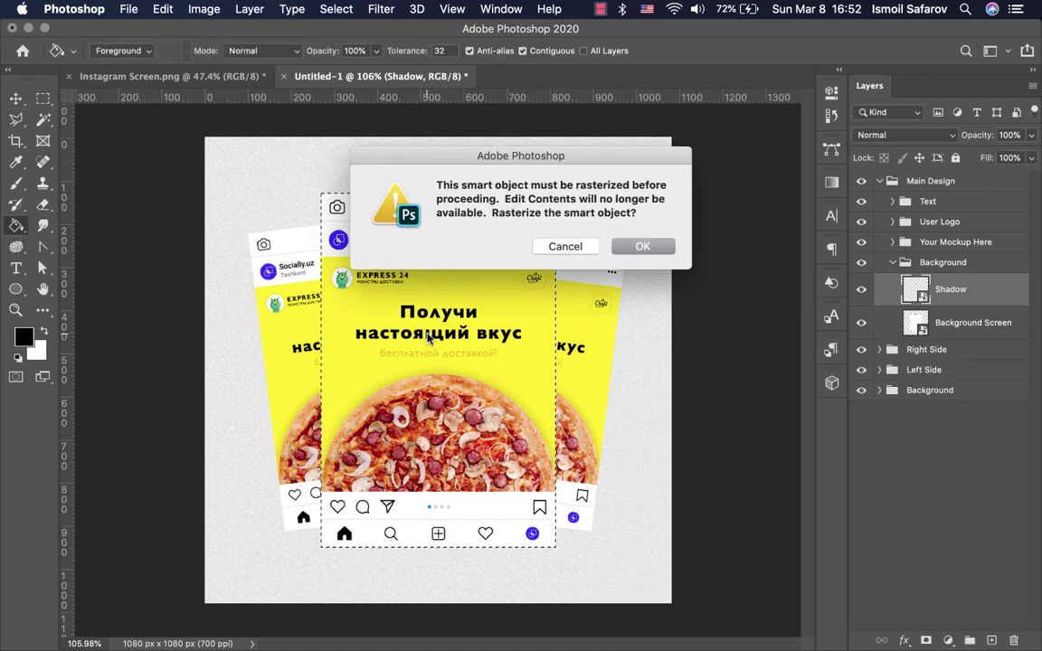
pyautogui.click(649, 247)
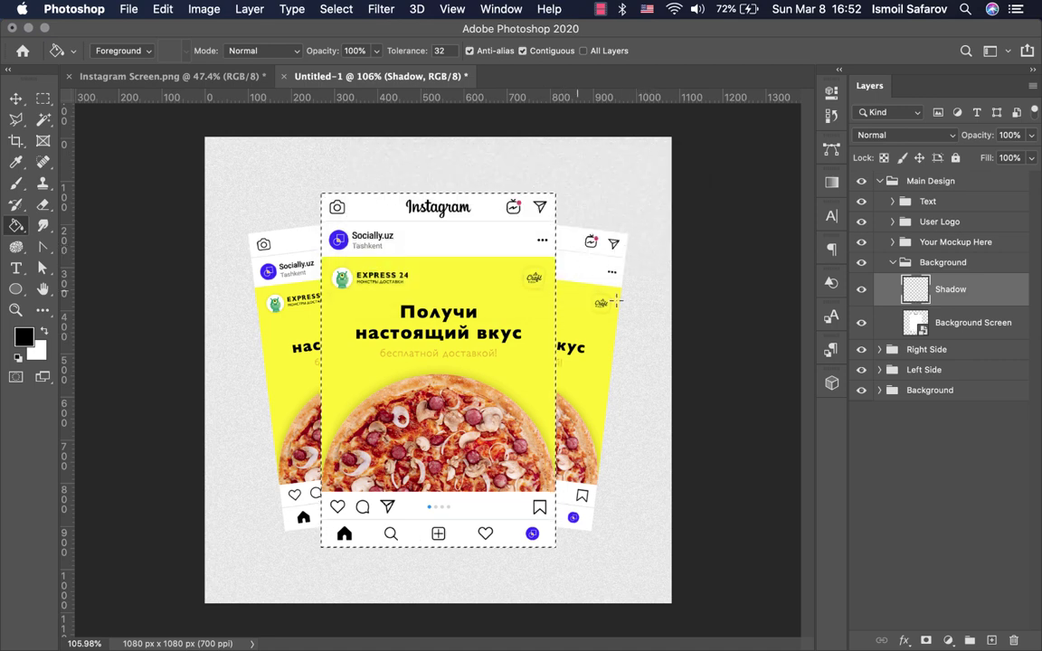
pyautogui.click(506, 323)
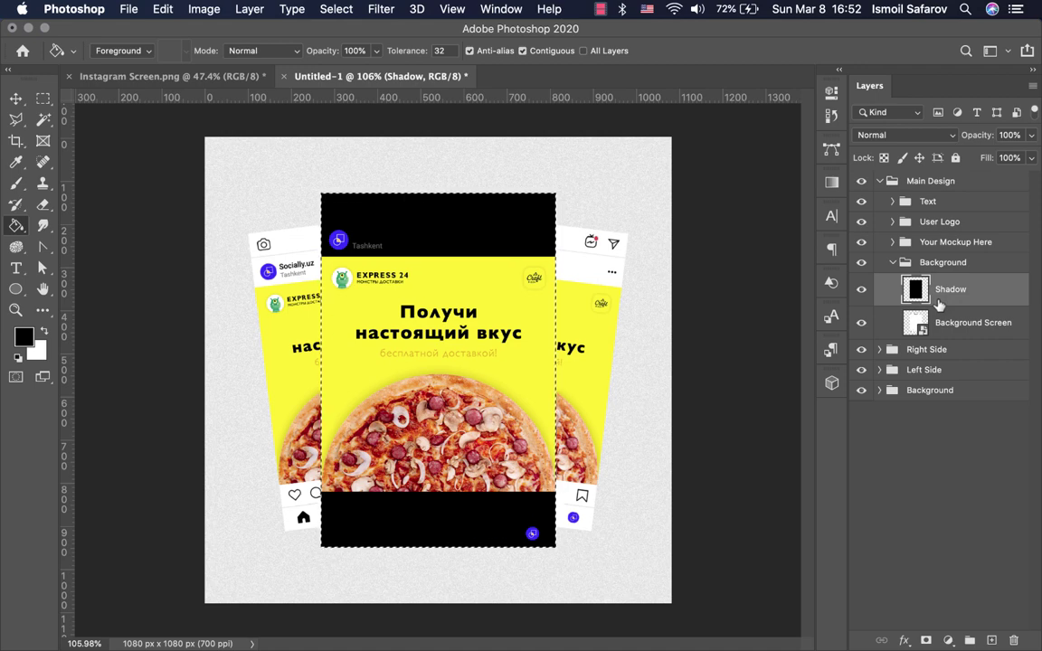
pyautogui.press('super+d')
# Step: Convert Shadow back to a smart object and move it below Background Screen
pyautogui.rightClick(950, 288)
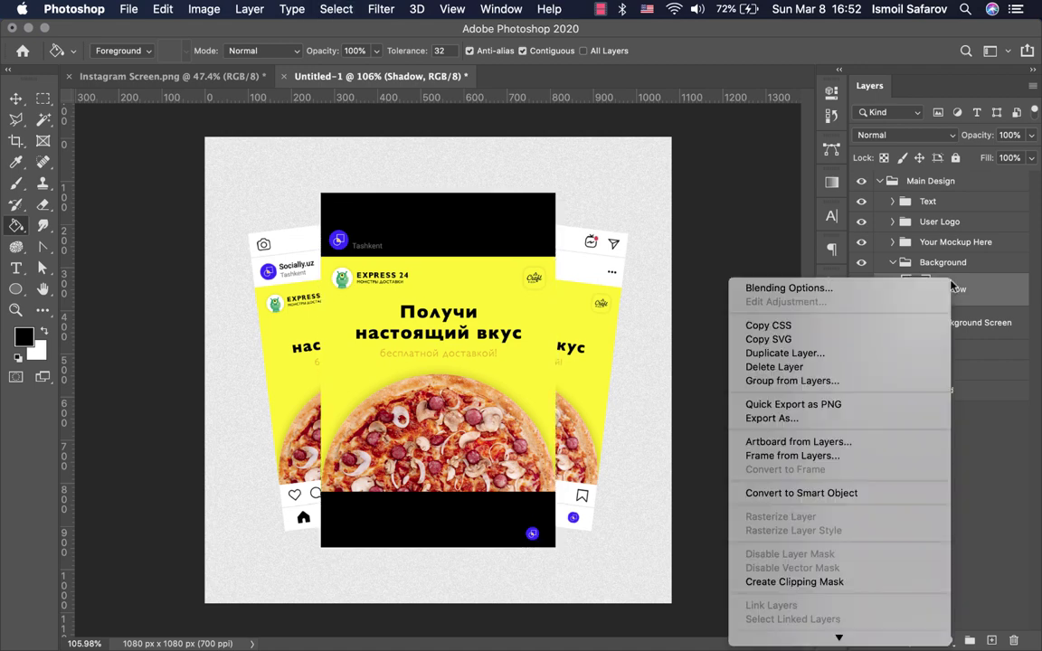
pyautogui.click(850, 493)
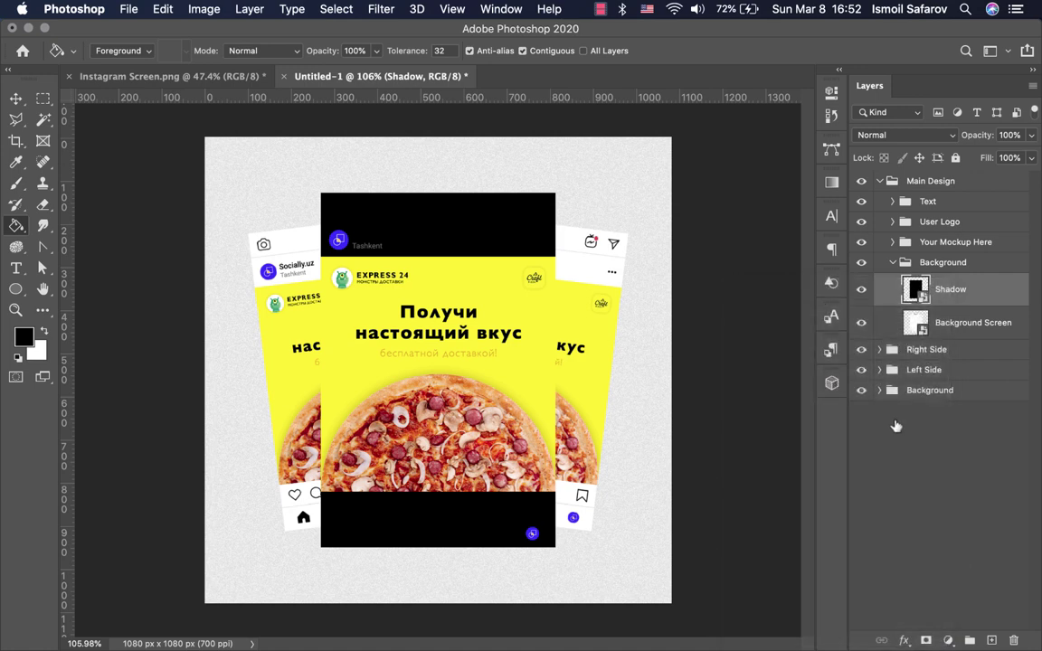
pyautogui.moveTo(961, 288); pyautogui.dragTo(960, 334)
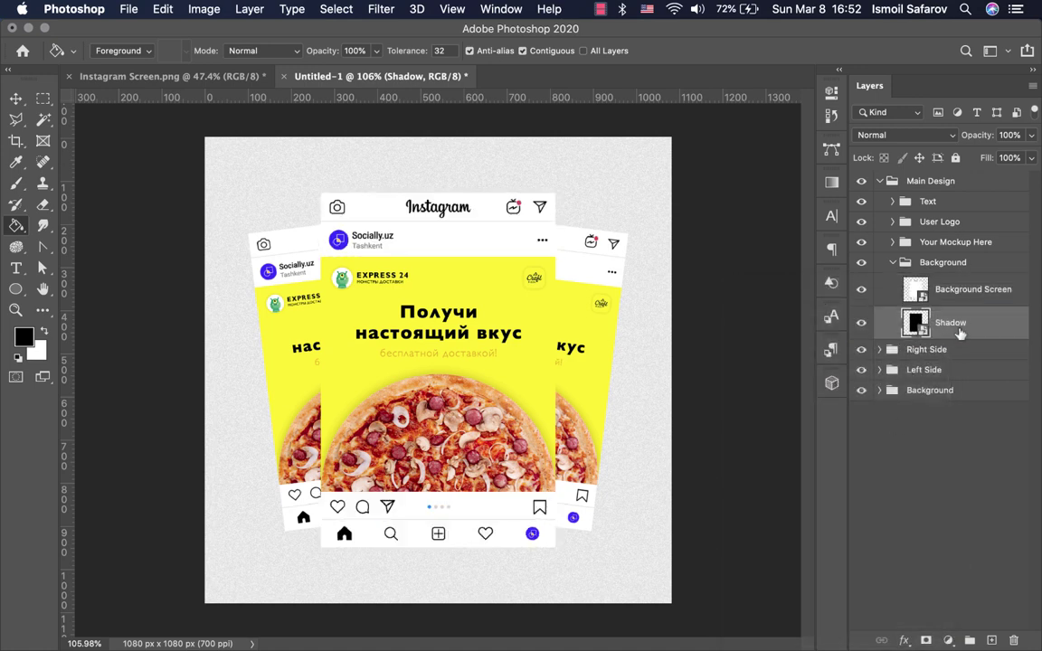
pyautogui.moveTo(958, 334)
pyautogui.mouseDown()
pyautogui.moveTo(931, 180)
pyautogui.moveTo(945, 335)
pyautogui.mouseUp()
# Step: Blur the Shadow layer with a 50 px Gaussian Blur smart filter and recheck its settings
pyautogui.click(383, 11)
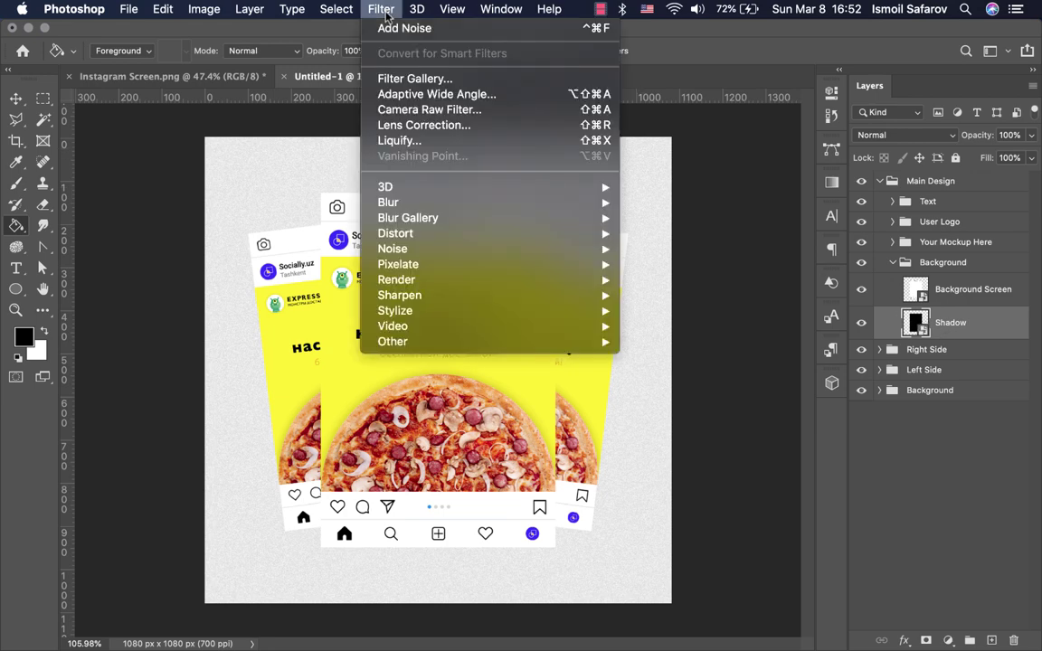
pyautogui.moveTo(408, 218)
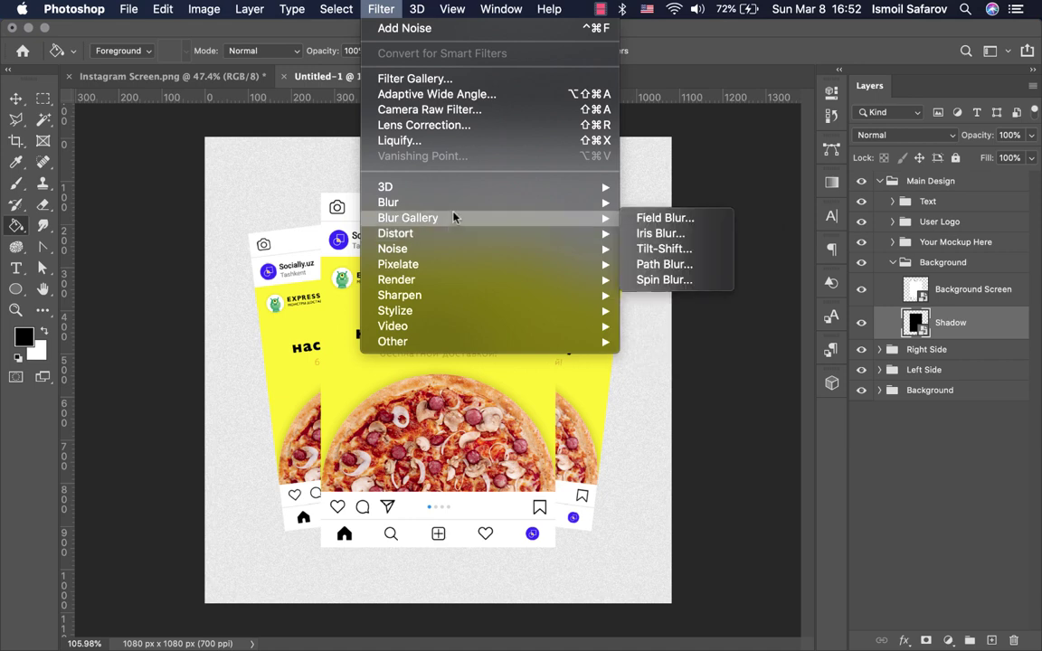
pyautogui.moveTo(388, 203)
pyautogui.click(674, 264)
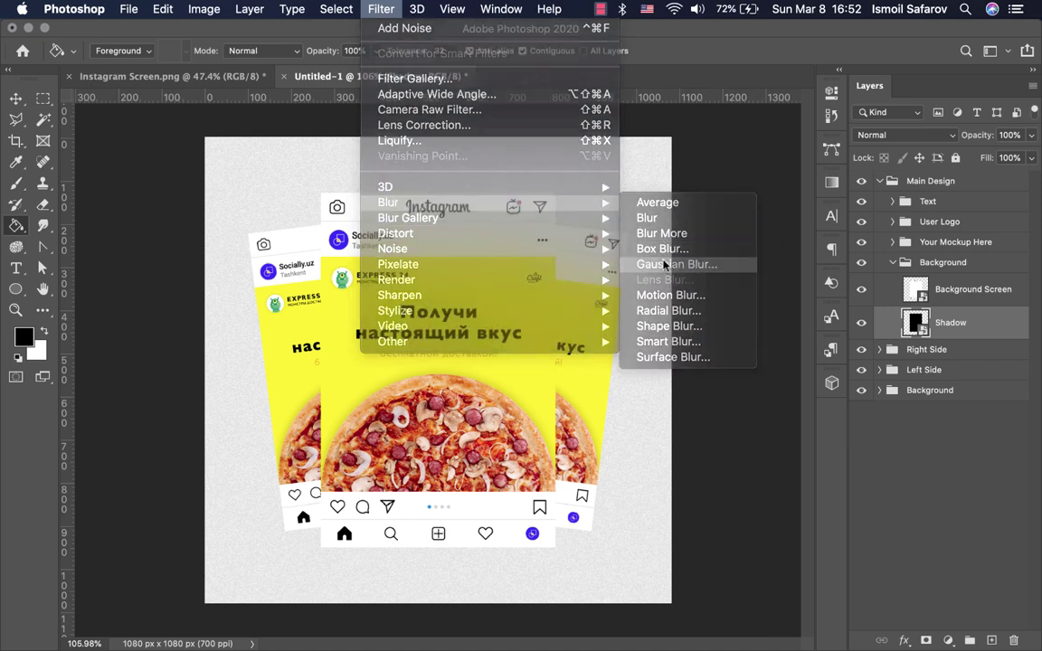
pyautogui.moveTo(844, 331); pyautogui.dragTo(726, 310)
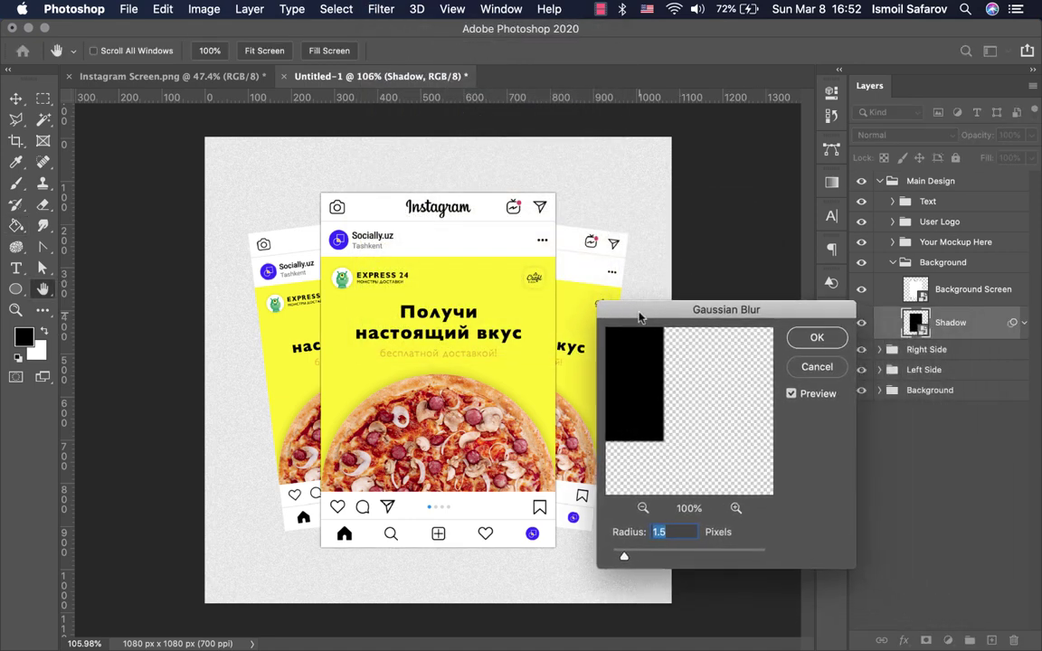
pyautogui.click(641, 508)
pyautogui.click(641, 509)
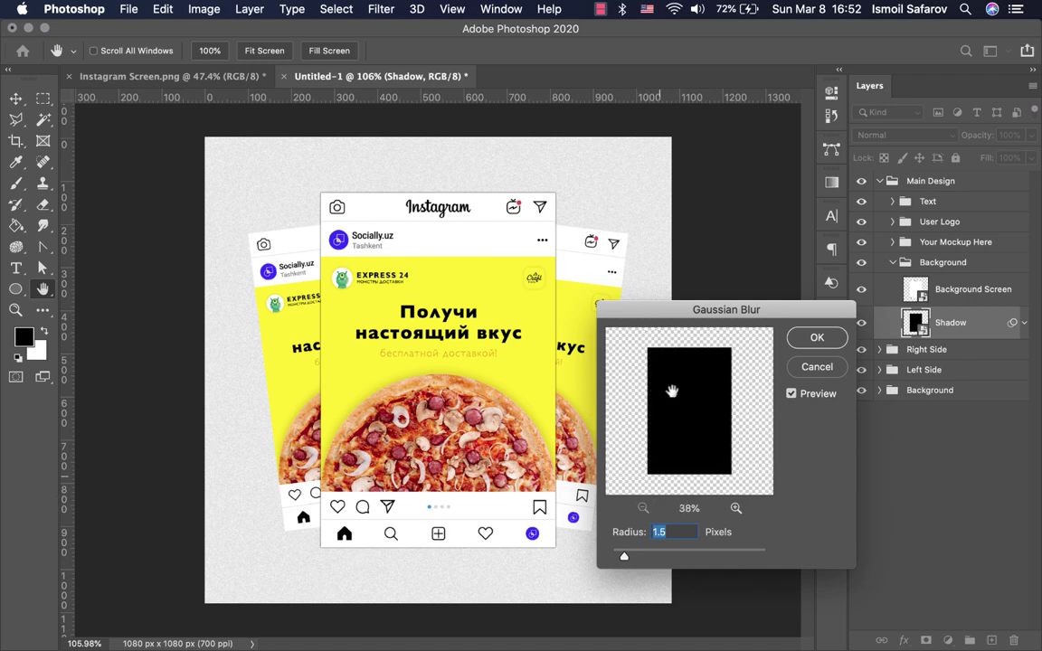
pyautogui.moveTo(623, 556); pyautogui.dragTo(686, 559)
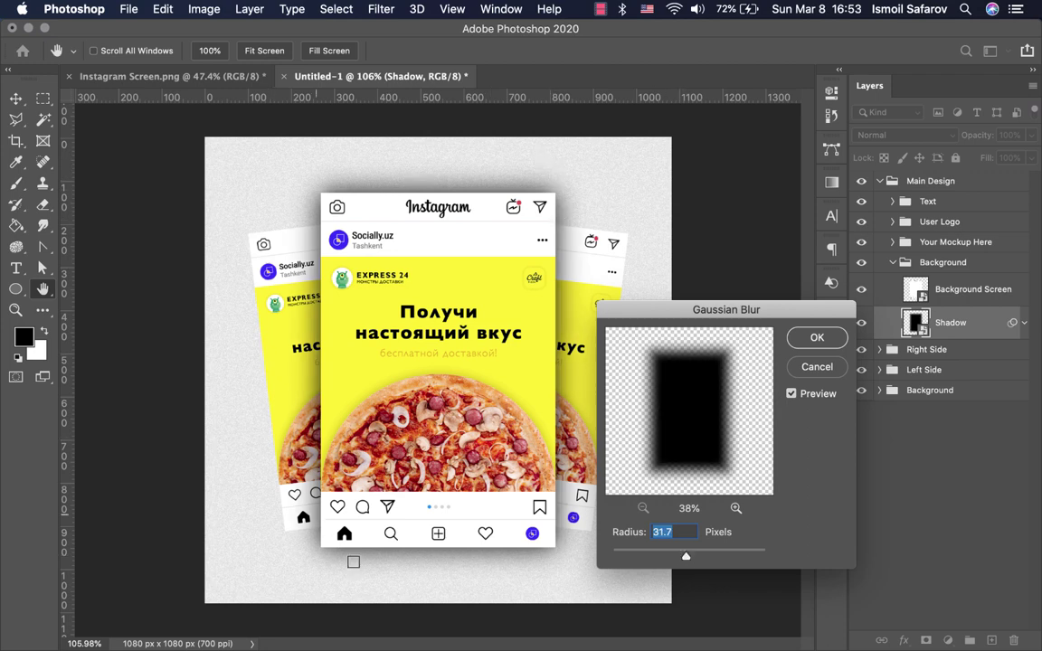
pyautogui.moveTo(683, 558); pyautogui.dragTo(696, 561)
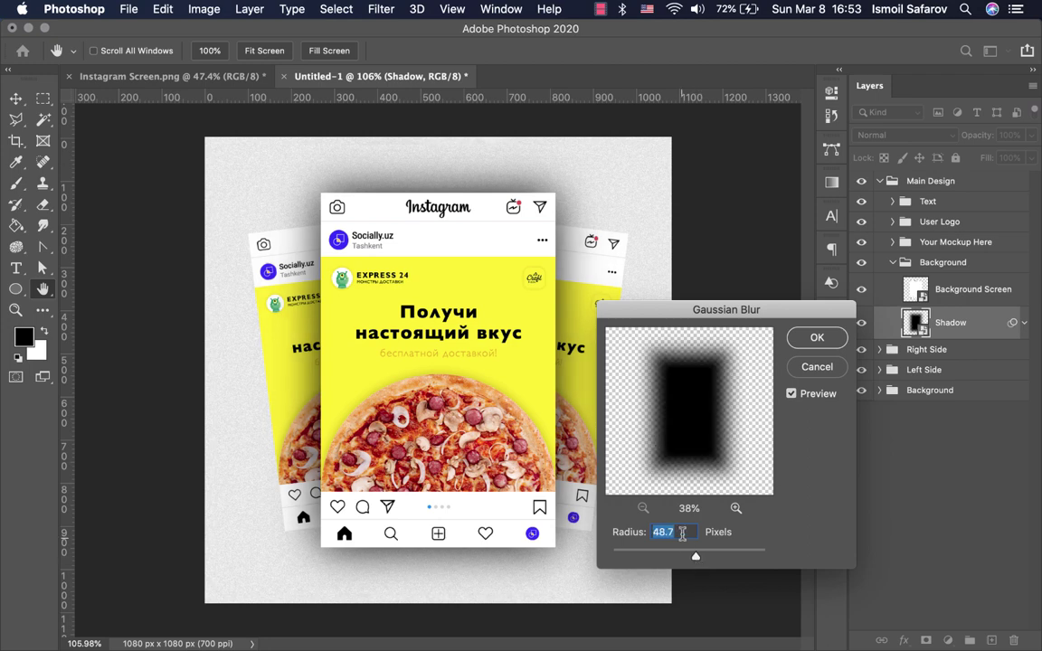
pyautogui.write('50')
pyautogui.click(802, 344)
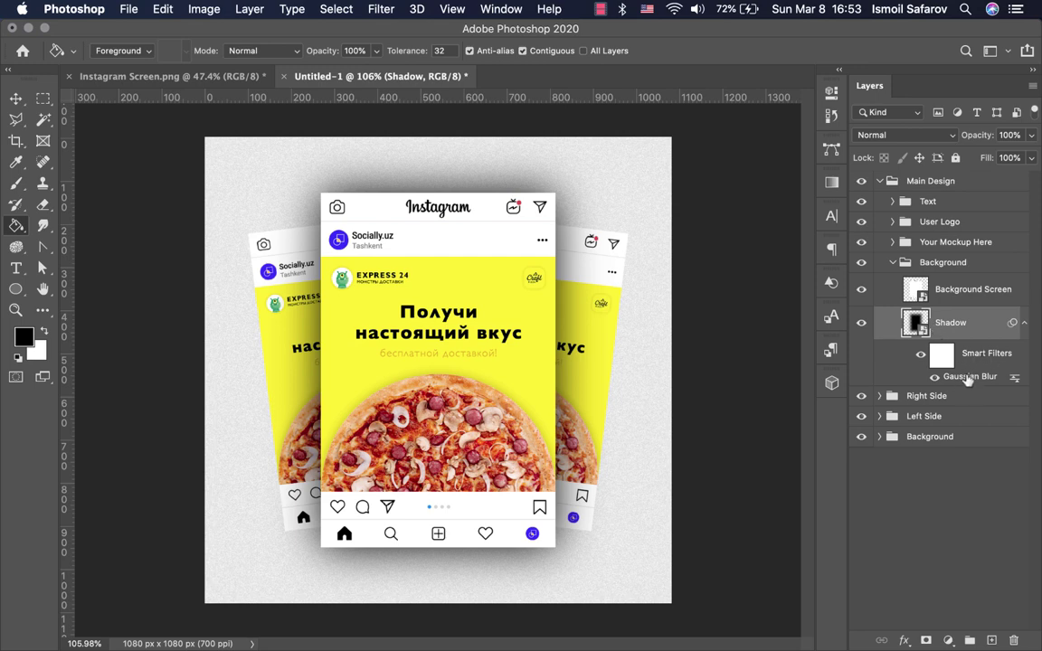
pyautogui.doubleClick(967, 377)
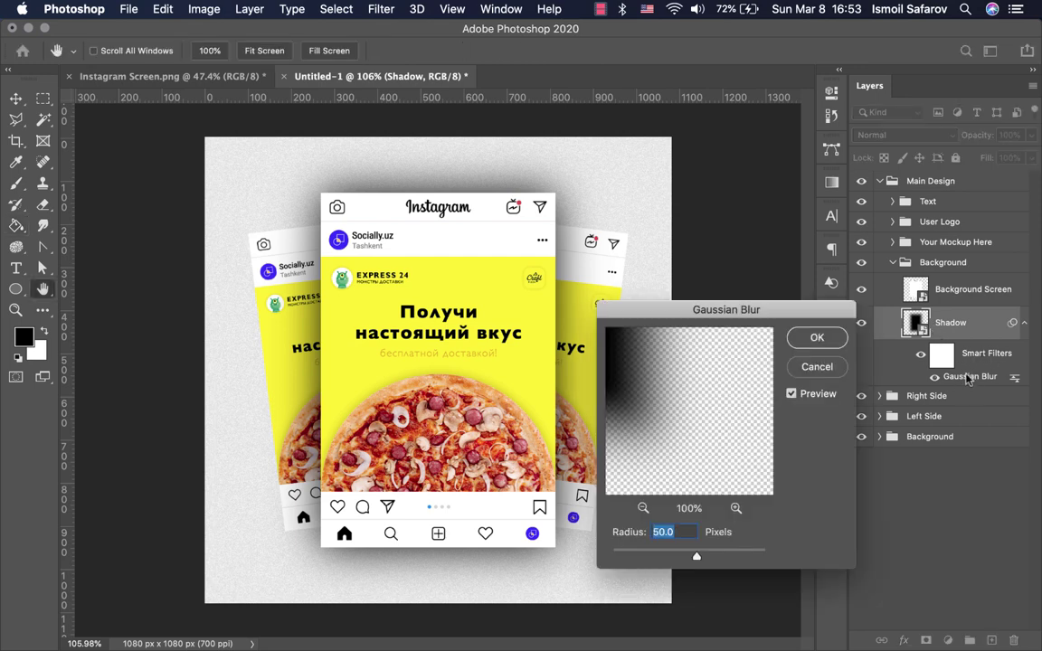
pyautogui.click(807, 344)
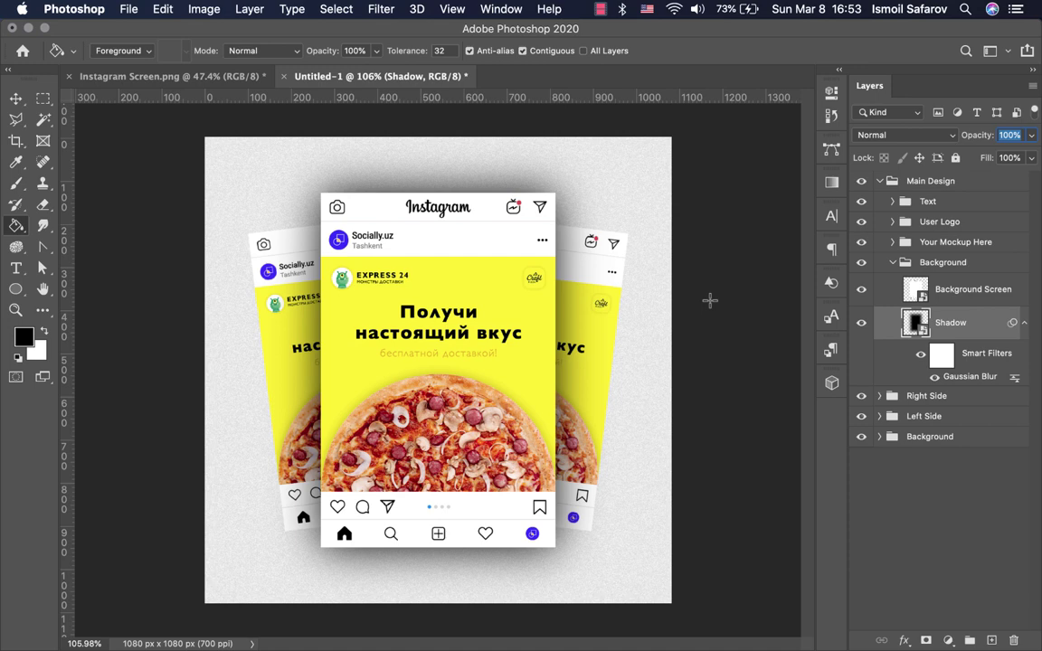
# Step: Change the centre card's Shadow layer opacity from 20% to 25% and collapse the Background group
pyautogui.write('2')
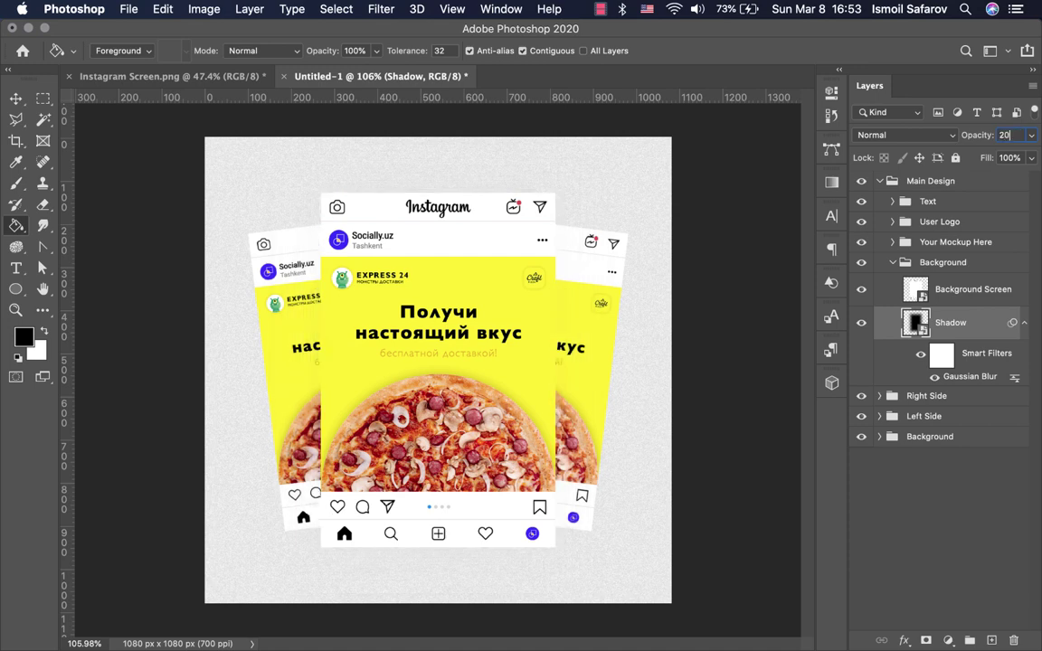
pyautogui.write('0')
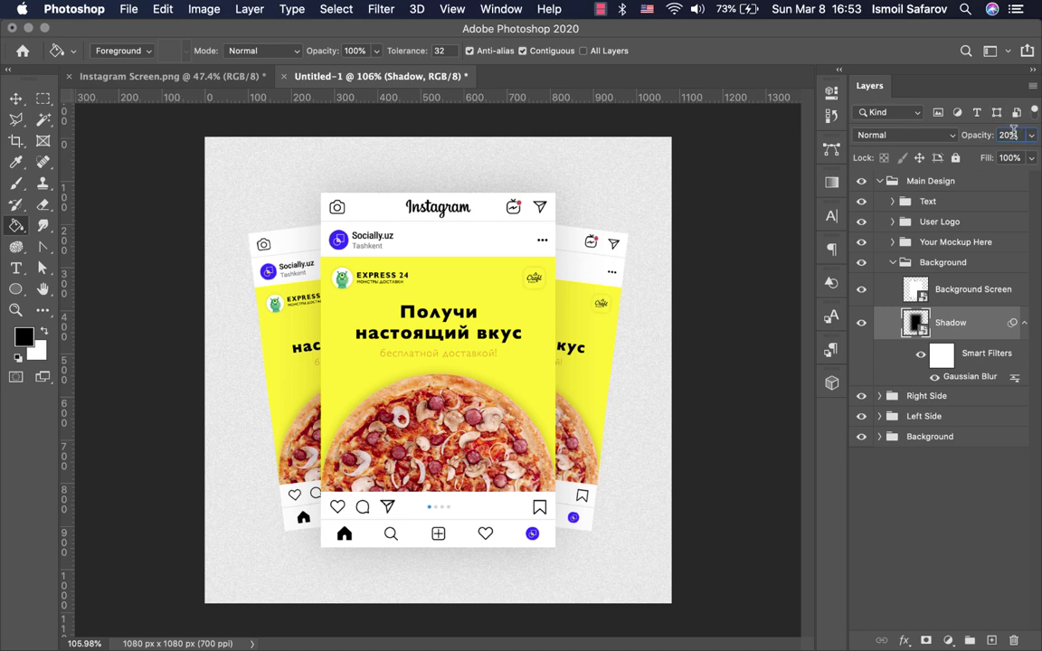
pyautogui.doubleClick(1007, 135)
pyautogui.write('25')
pyautogui.click(892, 262)
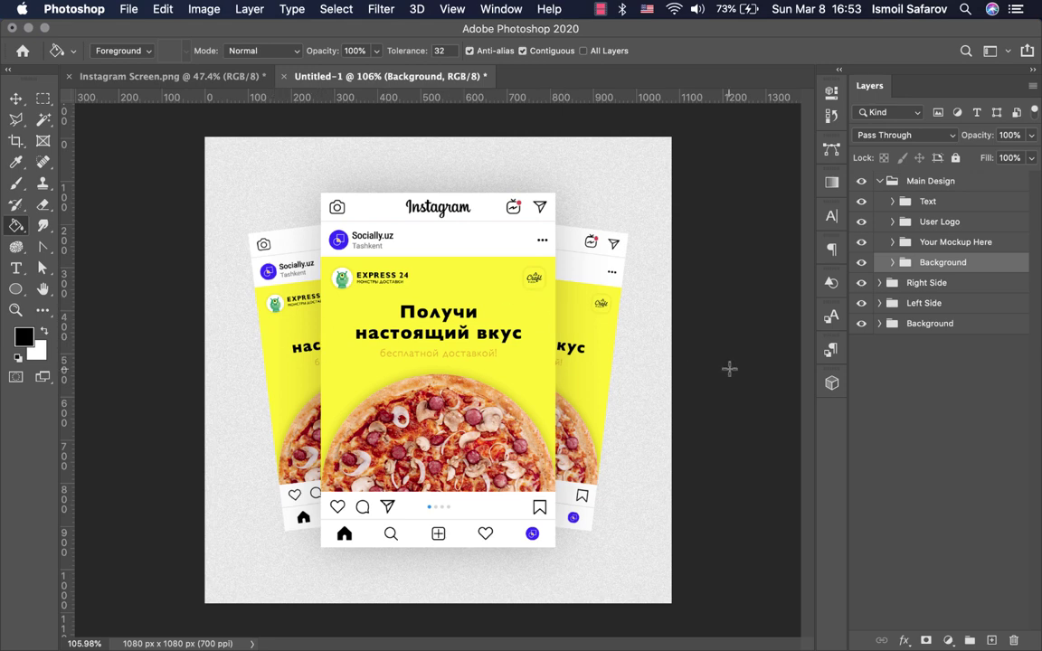
# Step: Select the right card's screen outline and fill a new layer black beneath Background Screen
pyautogui.click(878, 283)
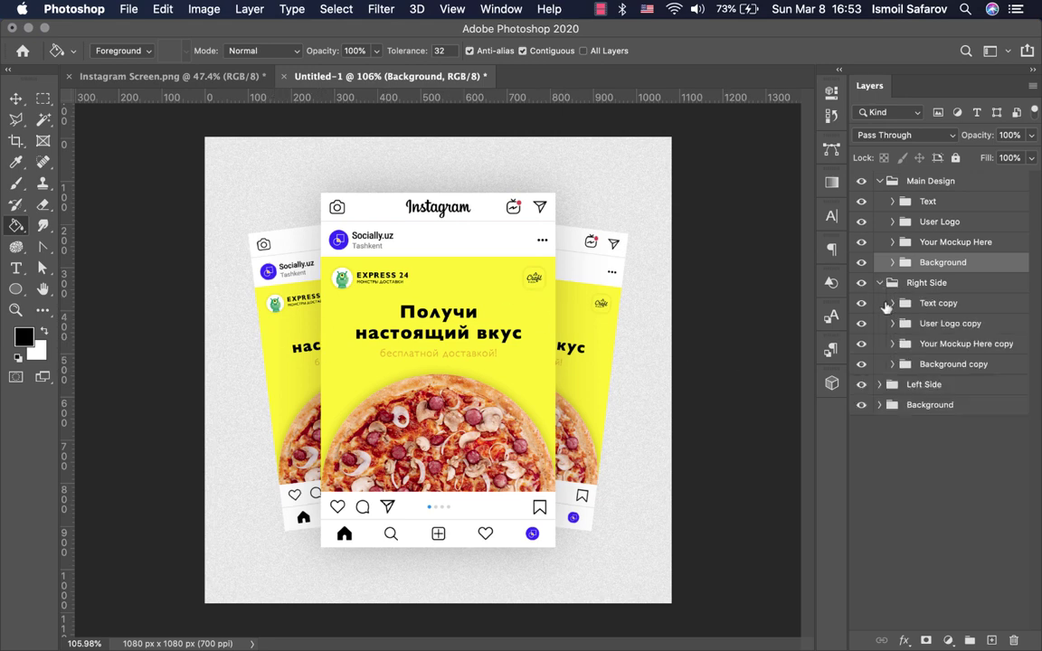
pyautogui.click(891, 365)
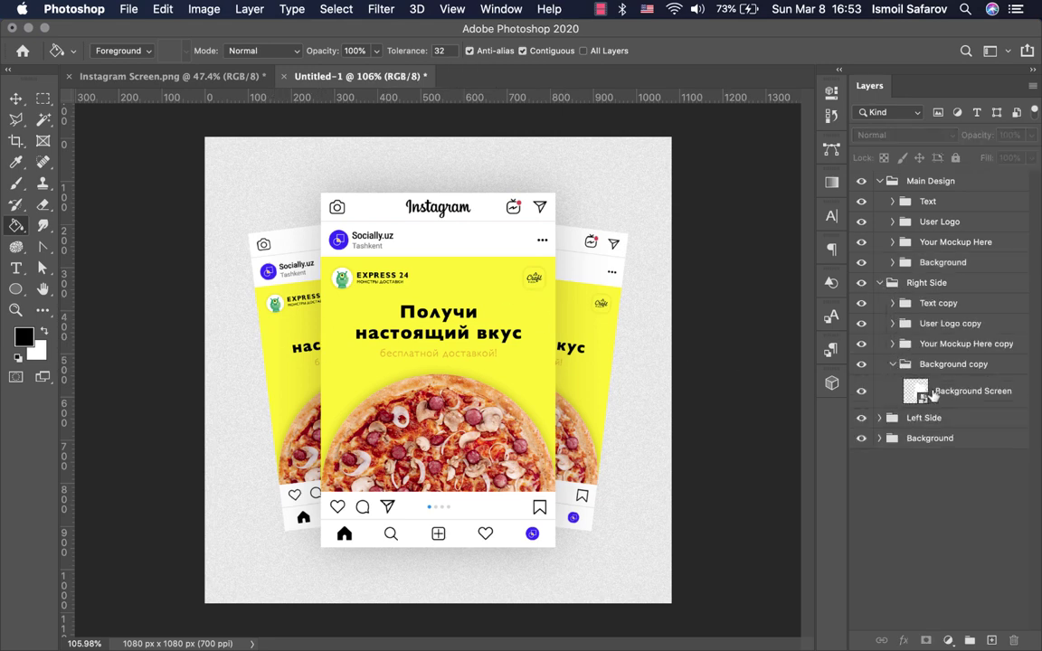
pyautogui.keyDown('super'); pyautogui.click(916, 391); pyautogui.keyUp('super')
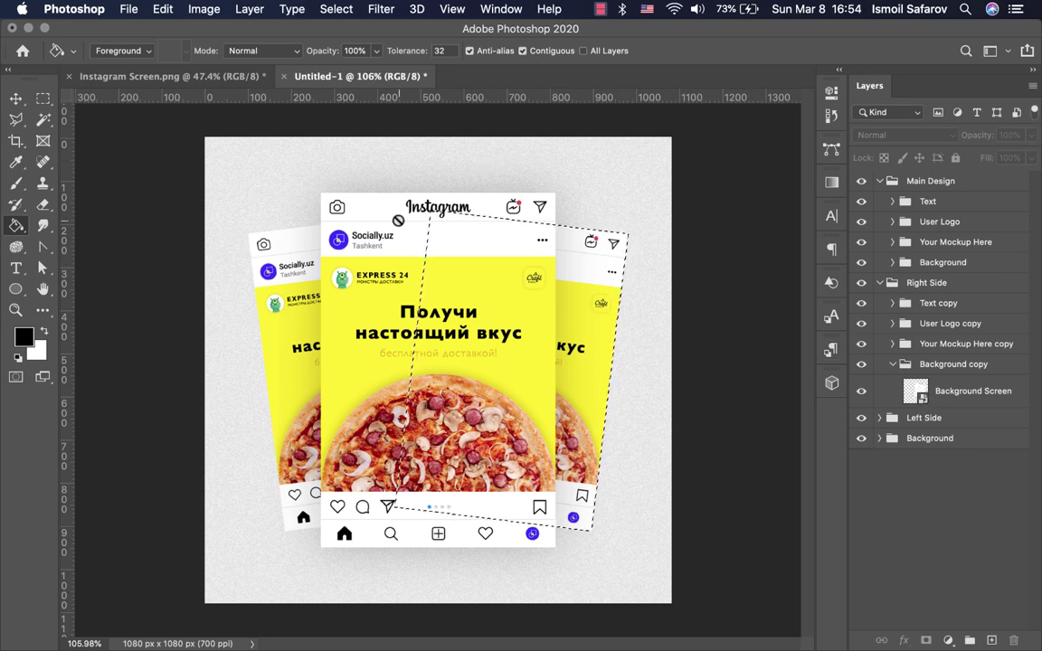
pyautogui.press('super+shift+alt+n')
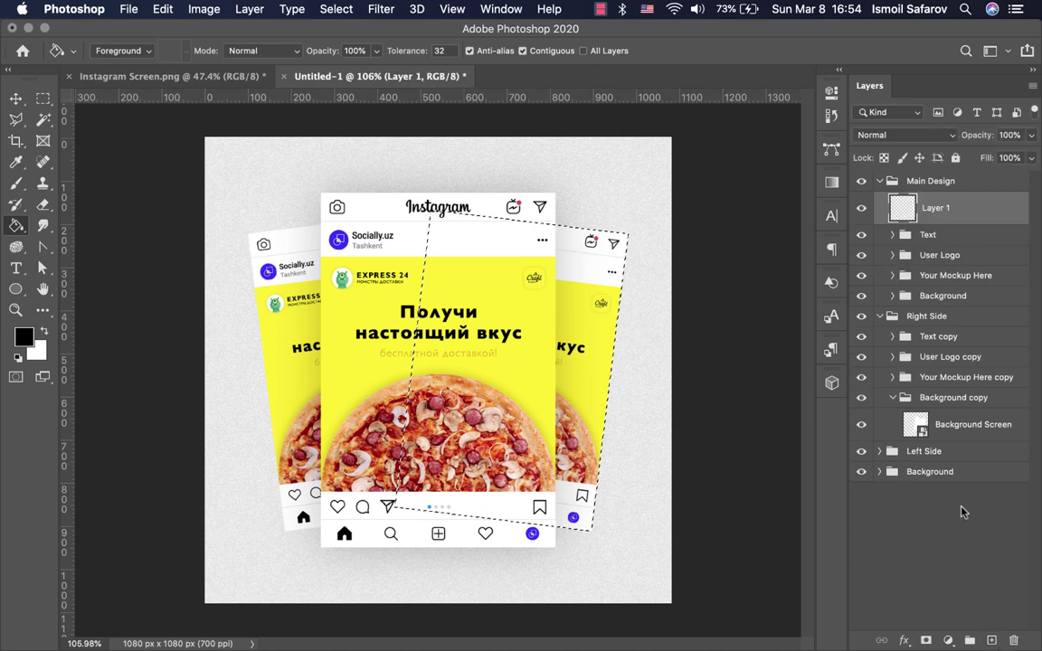
pyautogui.moveTo(936, 207); pyautogui.dragTo(931, 414)
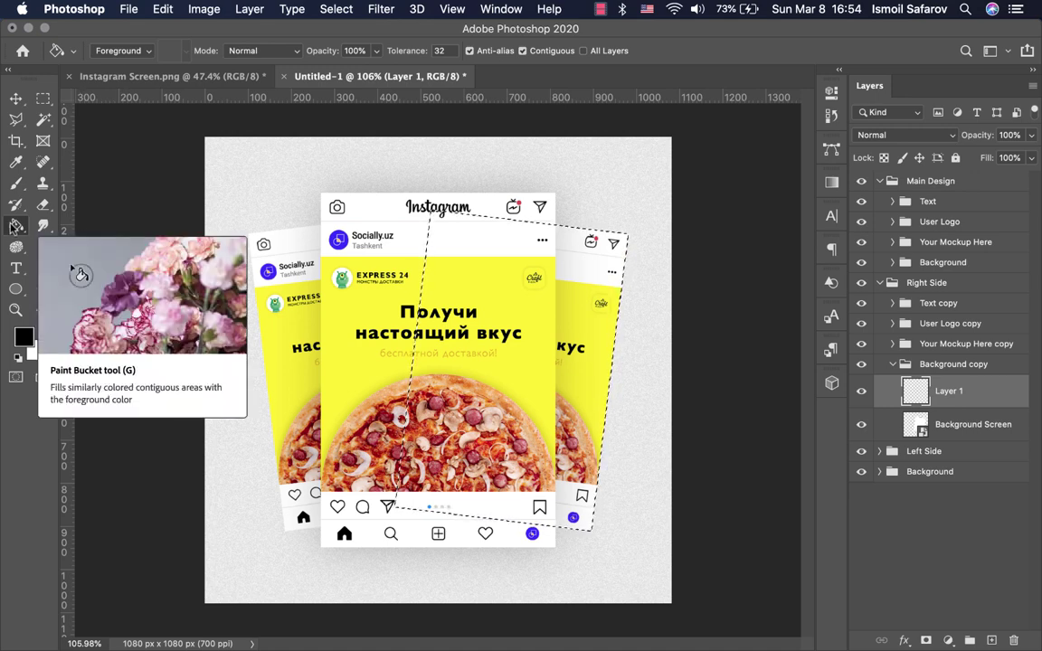
pyautogui.click(568, 431)
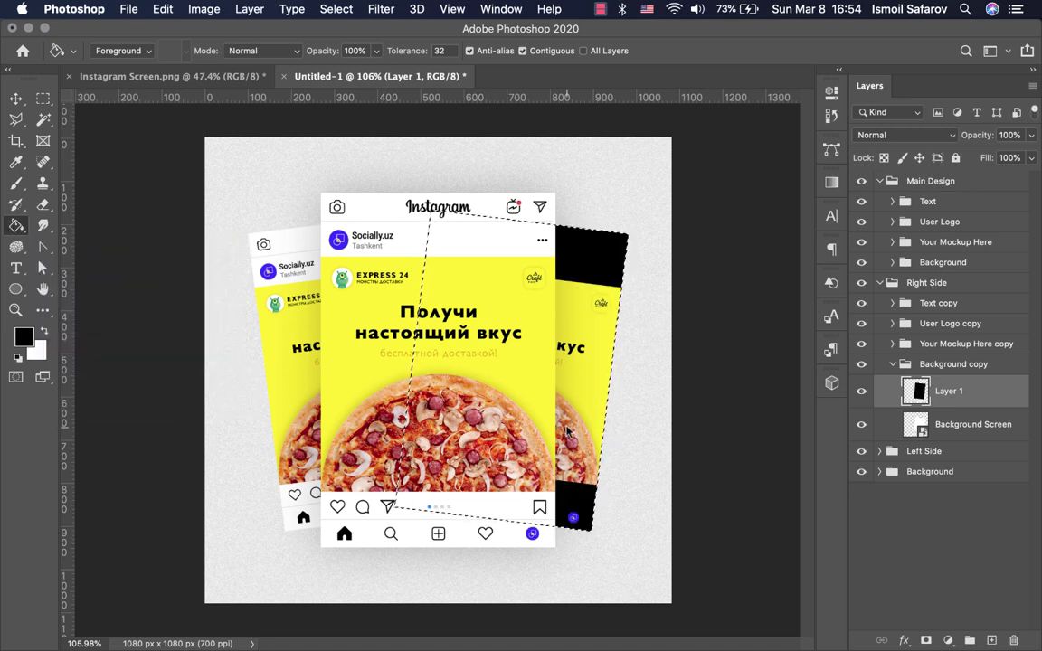
pyautogui.moveTo(940, 391); pyautogui.dragTo(958, 439)
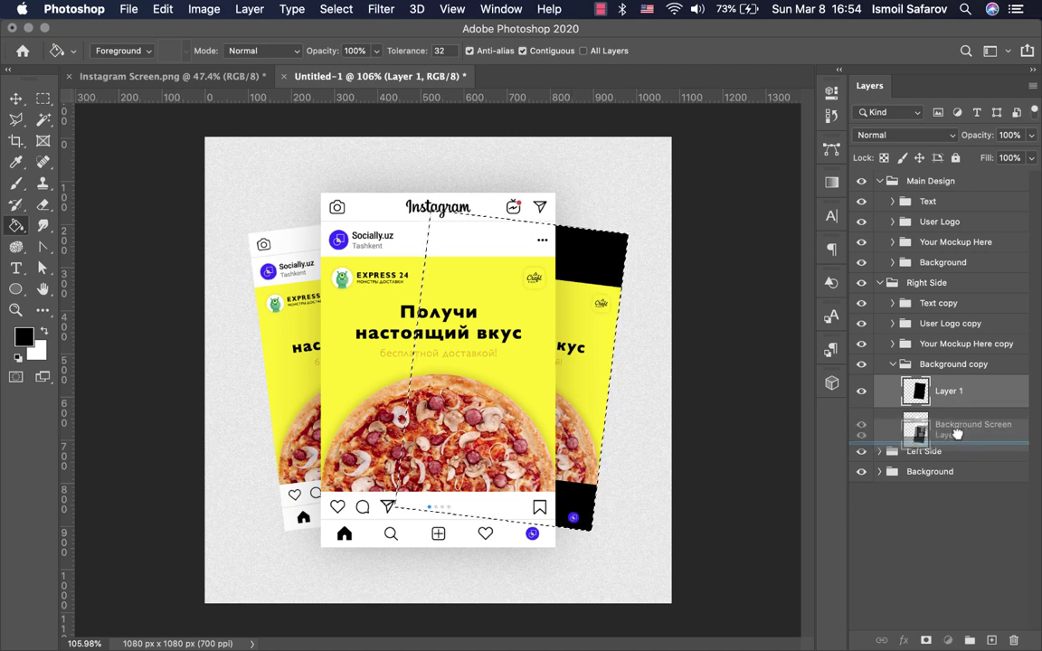
# Step: Rename the black layer Shadow, convert it to a smart object, and deselect
pyautogui.doubleClick(948, 425)
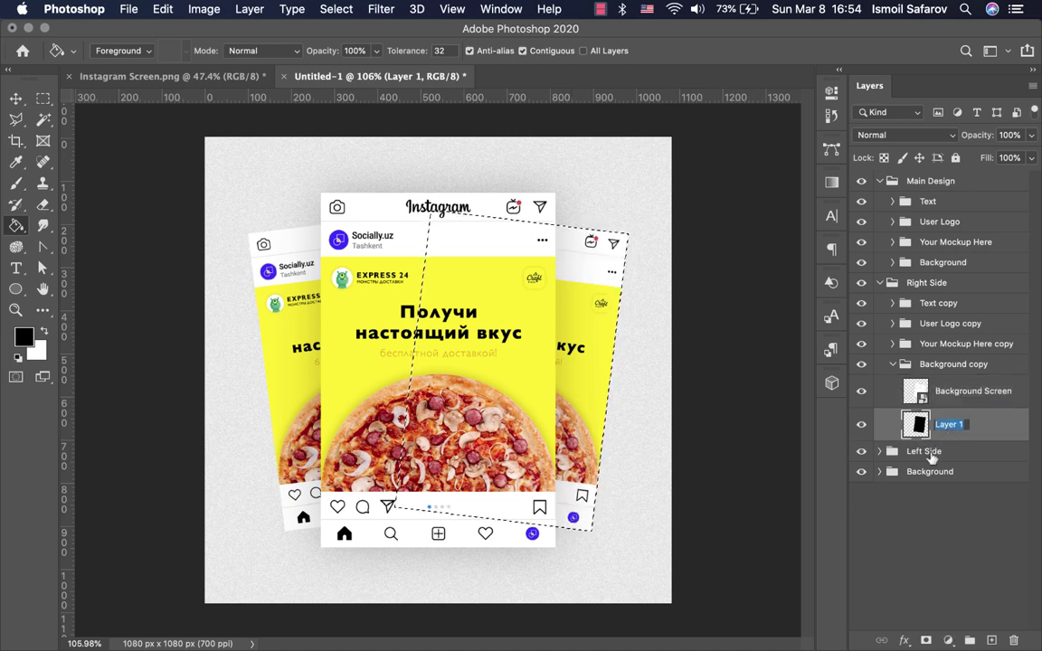
pyautogui.write('Shadow')
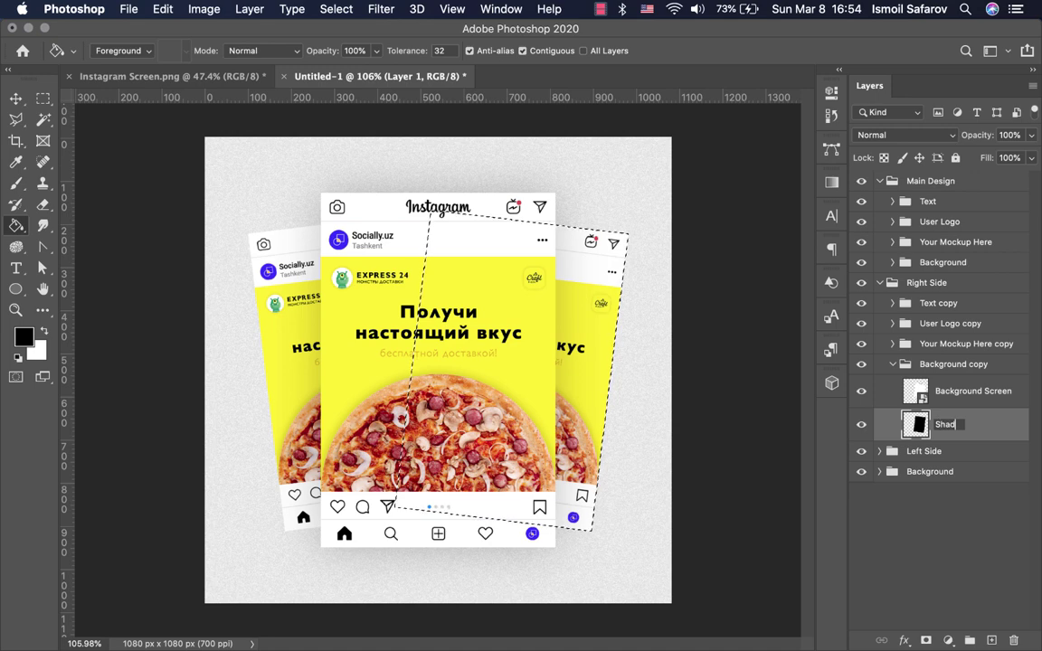
pyautogui.press('Return')
pyautogui.rightClick(904, 425)
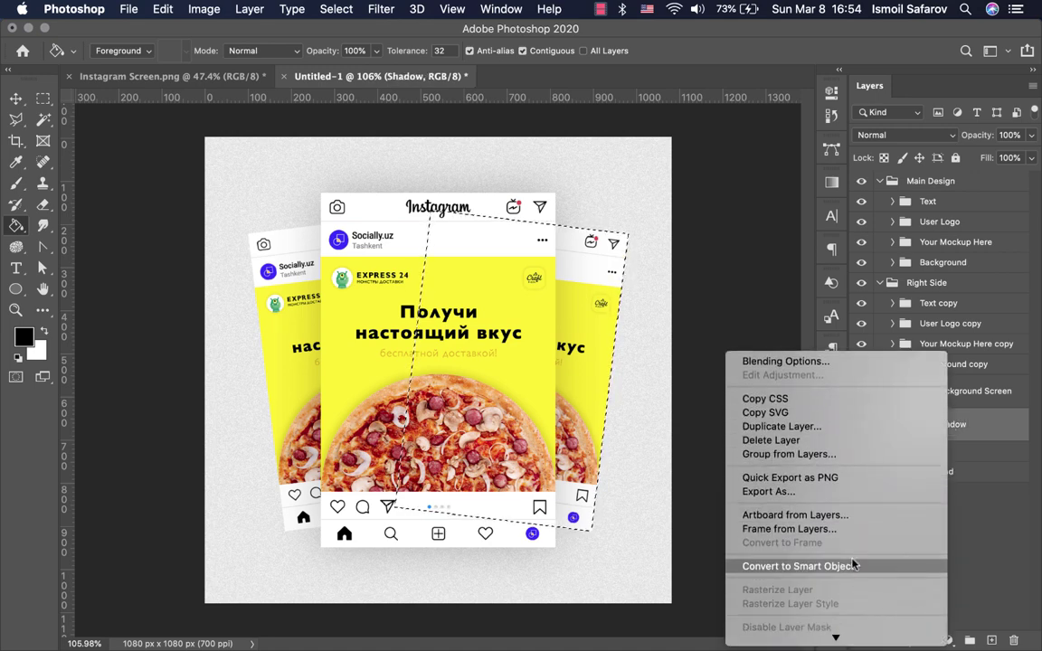
pyautogui.click(851, 564)
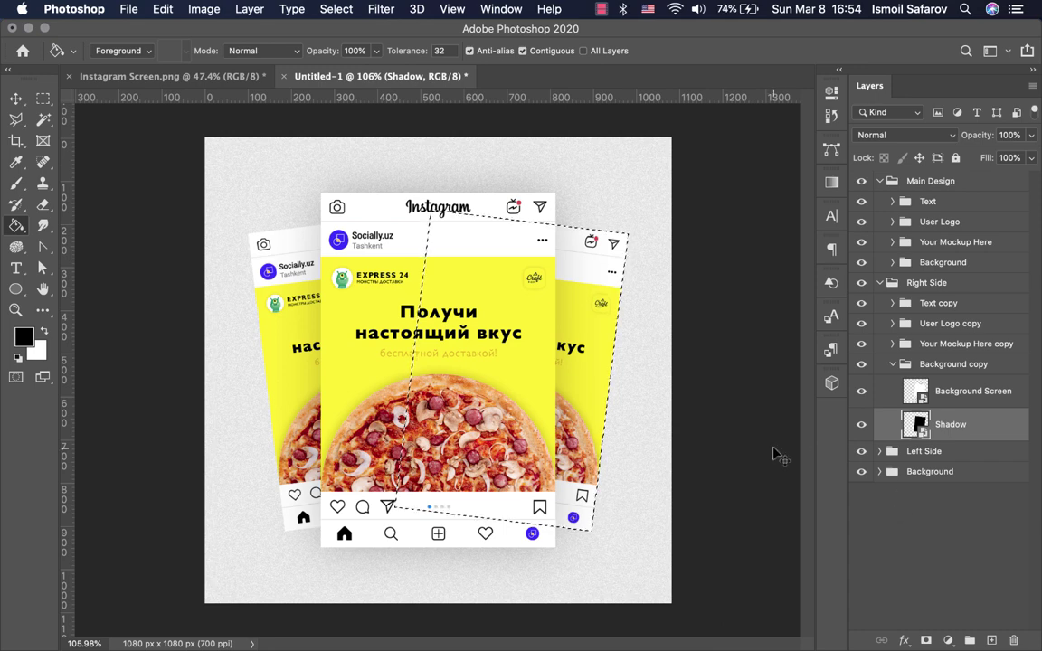
pyautogui.press('super+d')
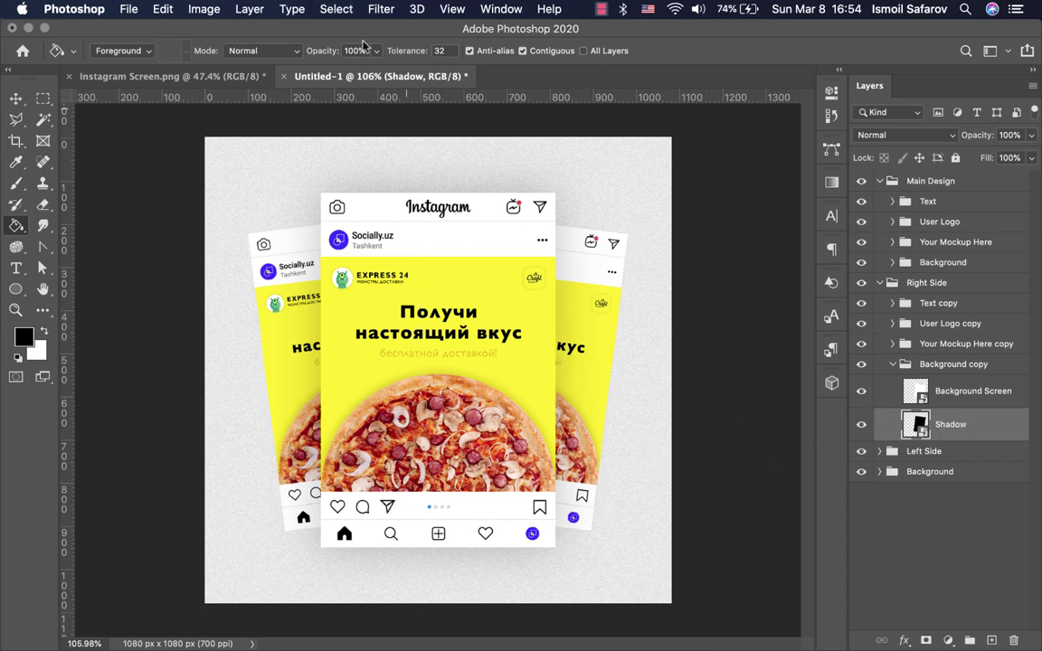
# Step: Apply a 35-pixel Gaussian Blur to the right card's Shadow and set its opacity to 20%
pyautogui.click(371, 10)
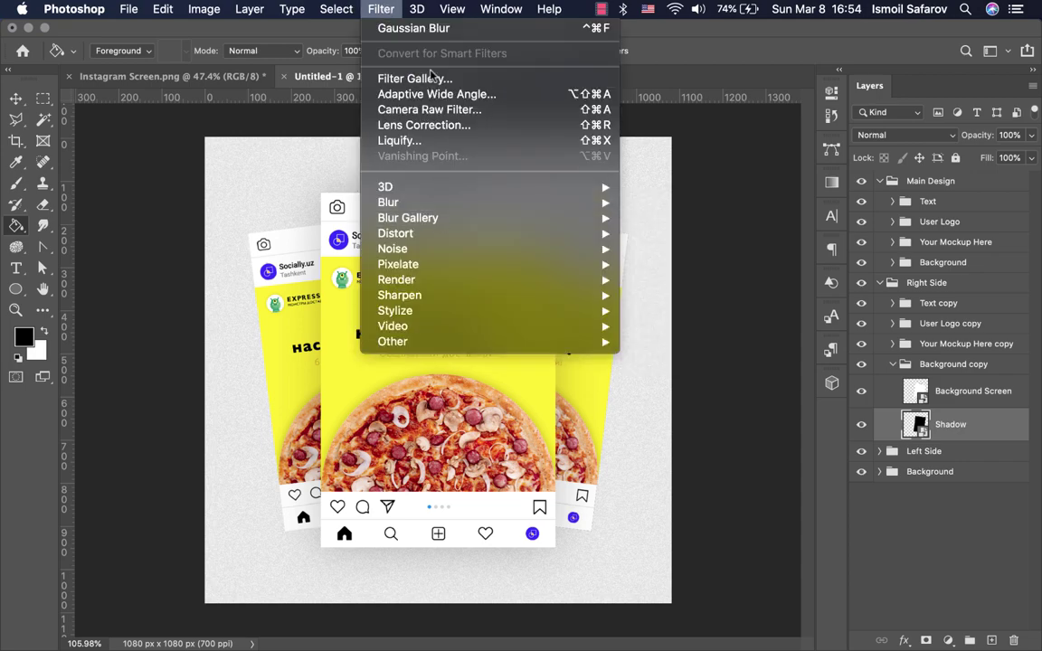
pyautogui.click(439, 30)
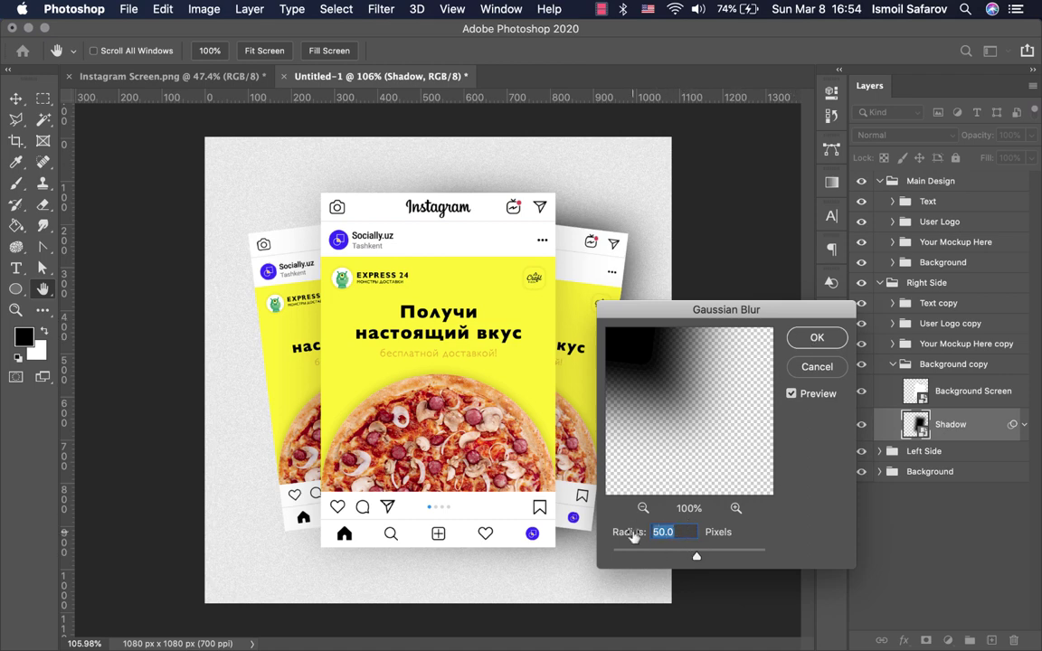
pyautogui.write('40')
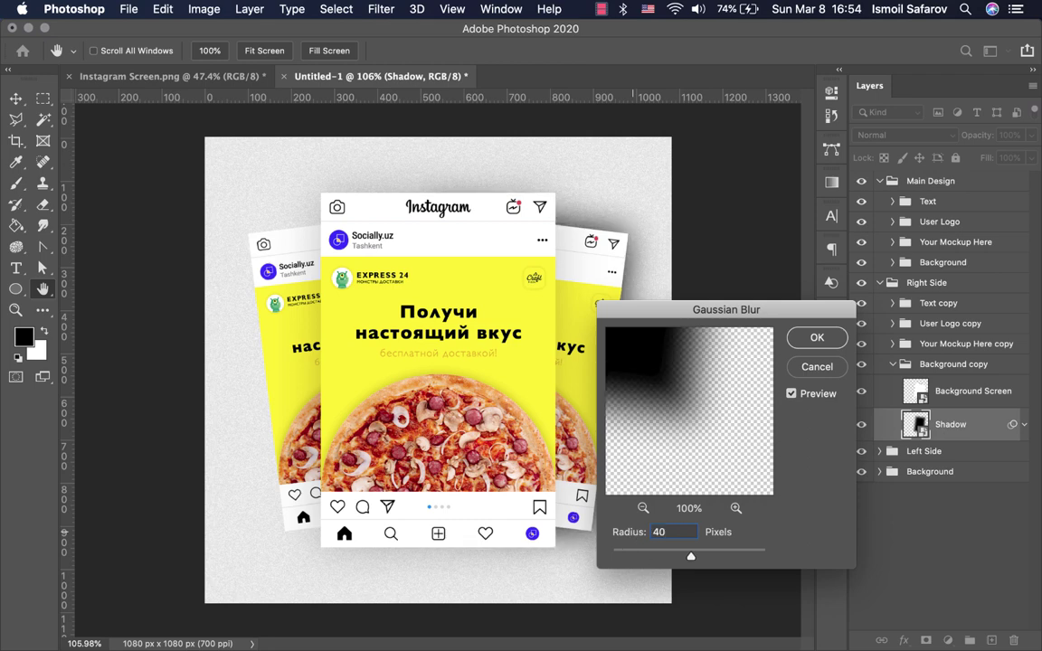
pyautogui.press('BackSpace')
pyautogui.press('BackSpace')
pyautogui.write('5')
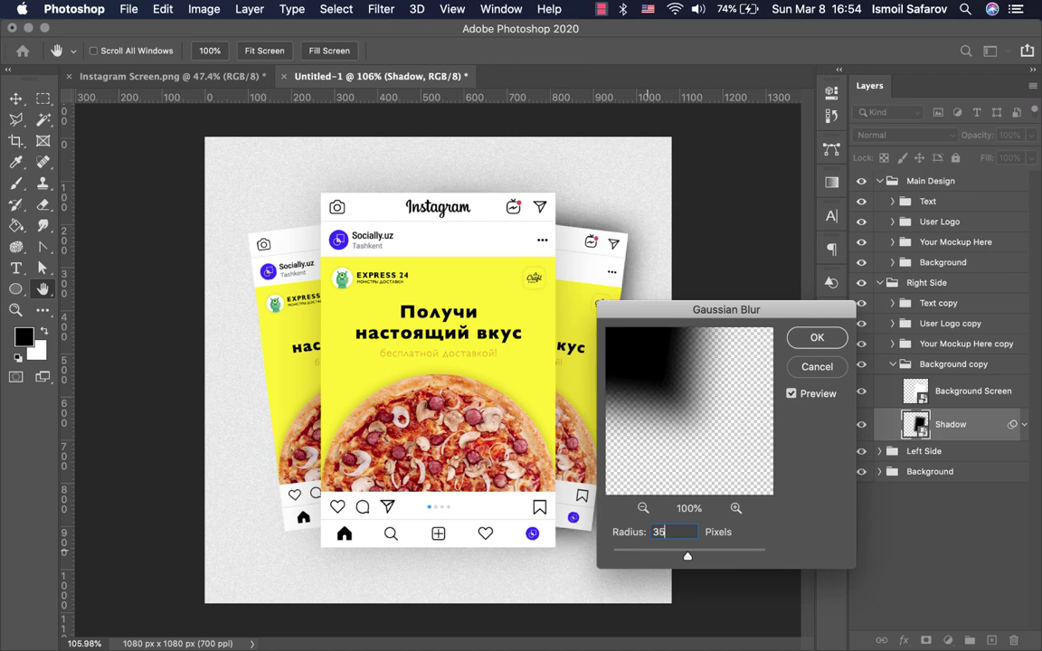
pyautogui.click(814, 336)
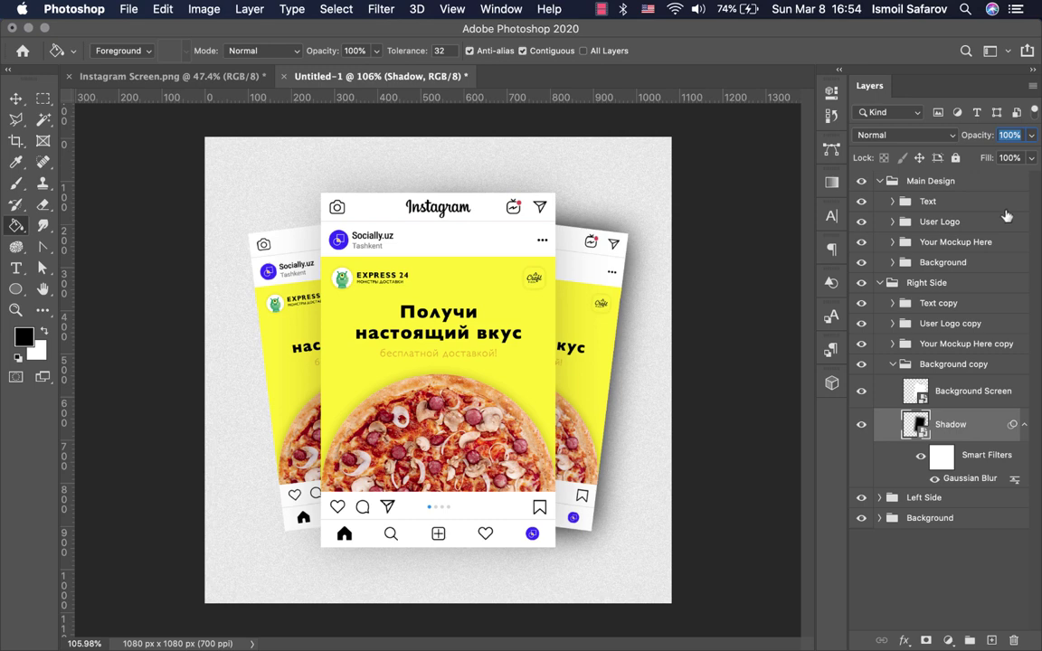
pyautogui.write('20')
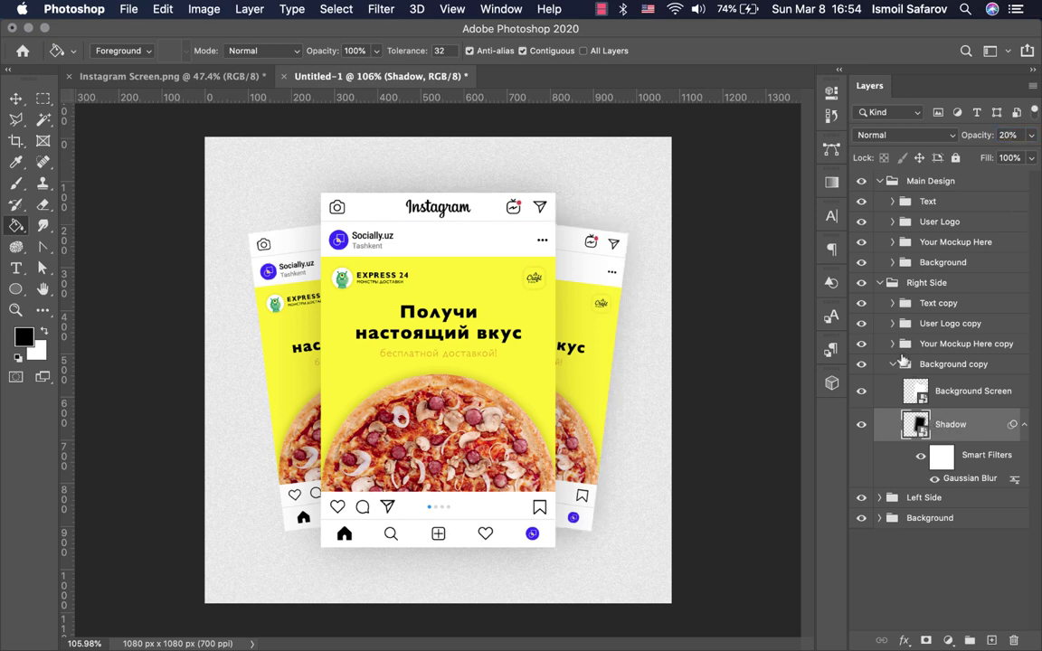
pyautogui.click(904, 363)
# Step: Select the left card's screen outline and add a new layer named Shadow in its Background copy group
pyautogui.click(892, 364)
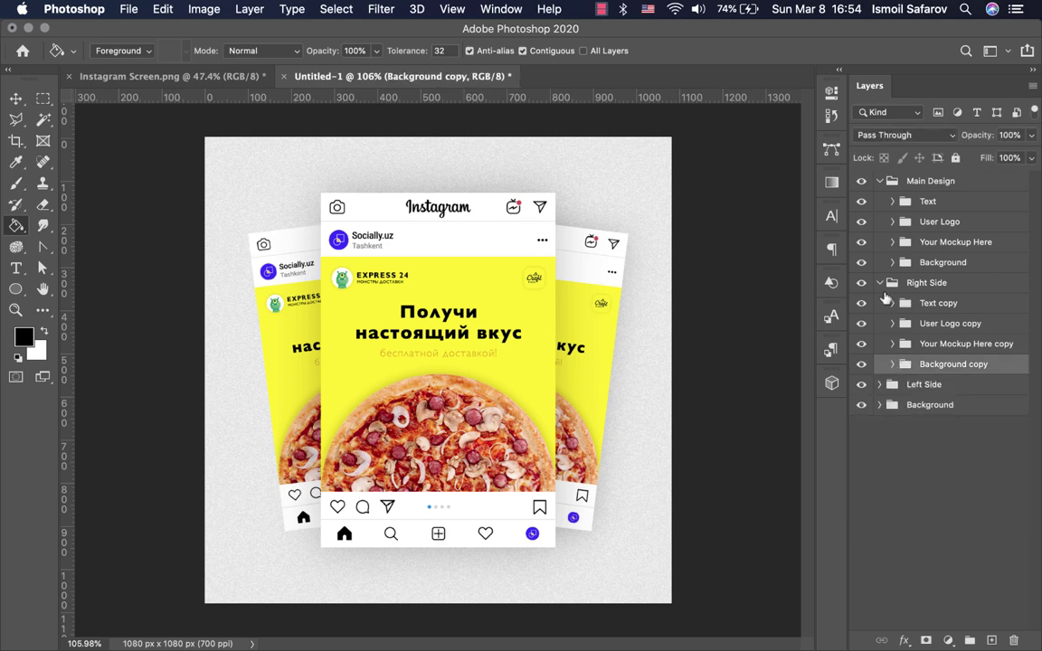
pyautogui.click(880, 283)
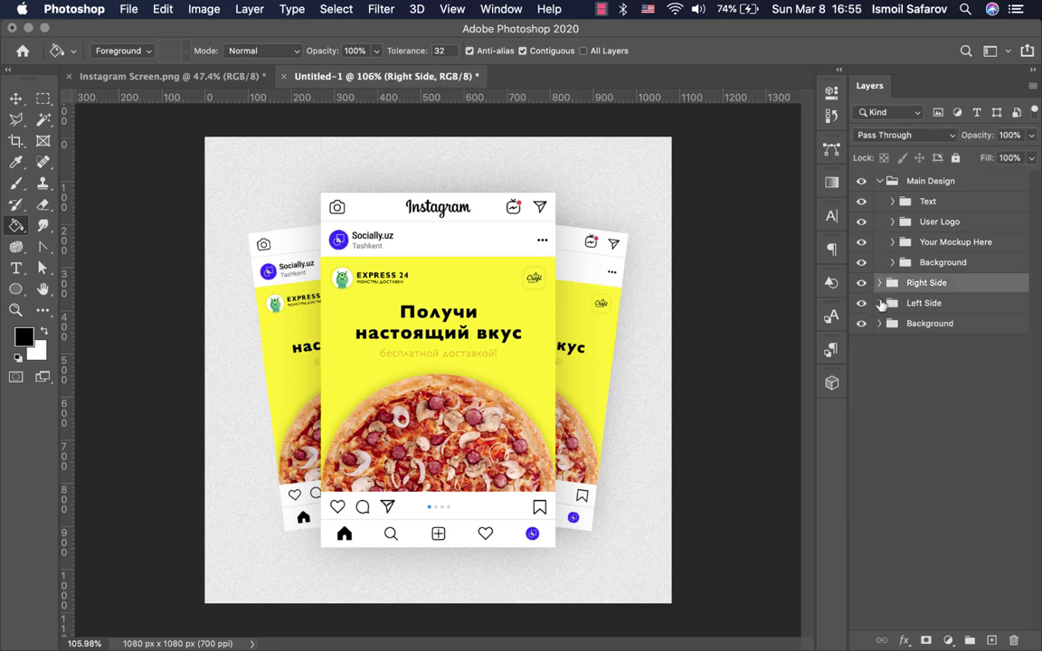
pyautogui.click(894, 384)
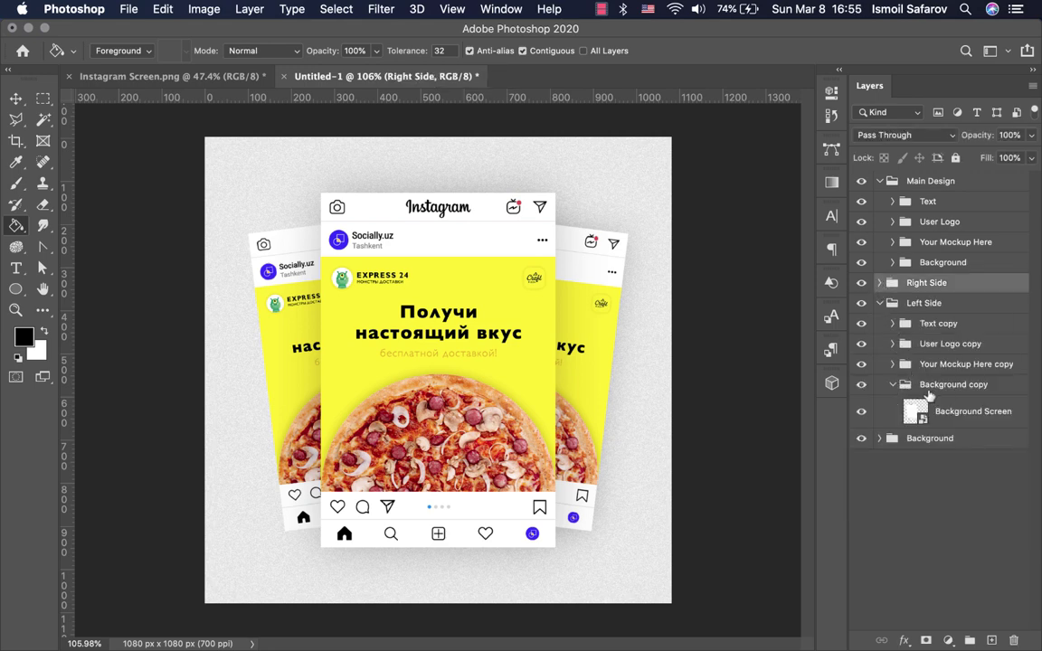
pyautogui.keyDown('super'); pyautogui.click(918, 411); pyautogui.keyUp('super')
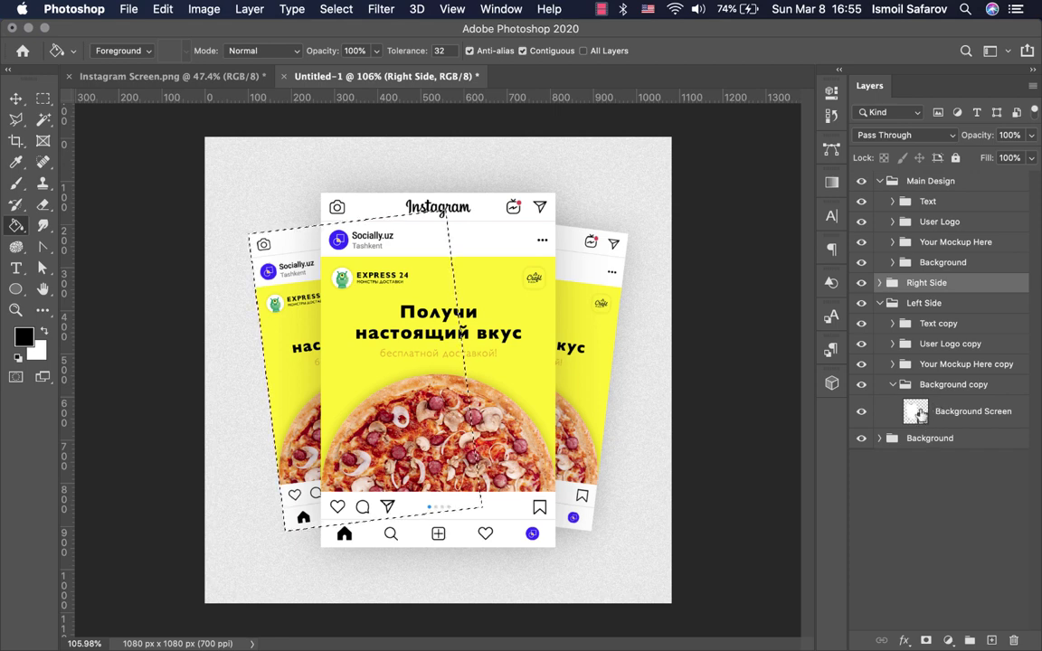
pyautogui.click(994, 641)
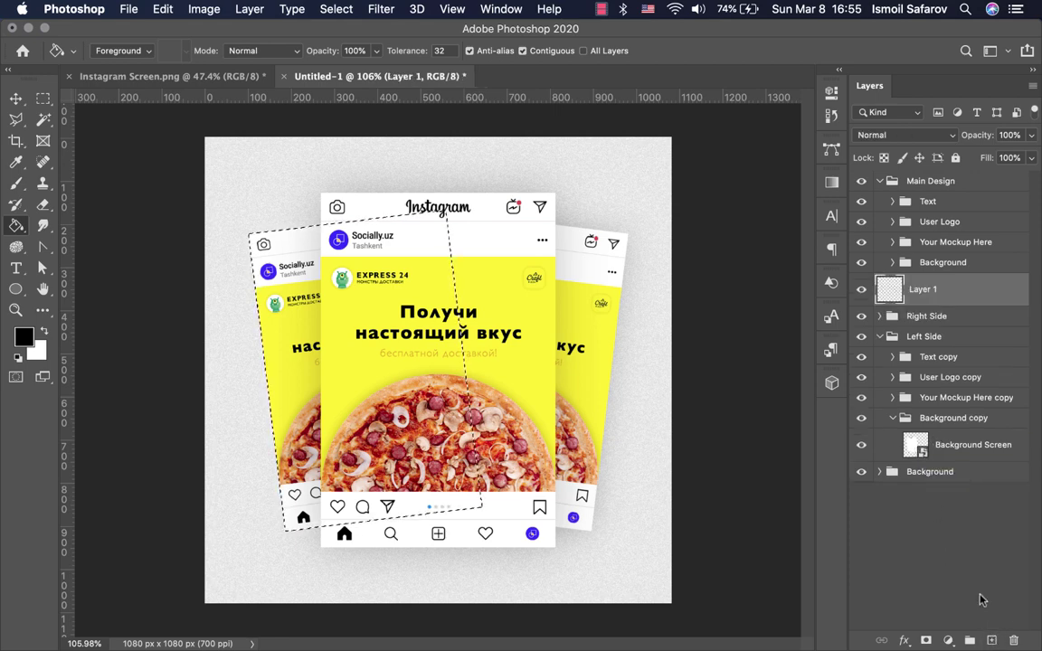
pyautogui.moveTo(924, 289)
pyautogui.mouseDown()
pyautogui.moveTo(922, 439)
pyautogui.moveTo(926, 425)
pyautogui.mouseUp()
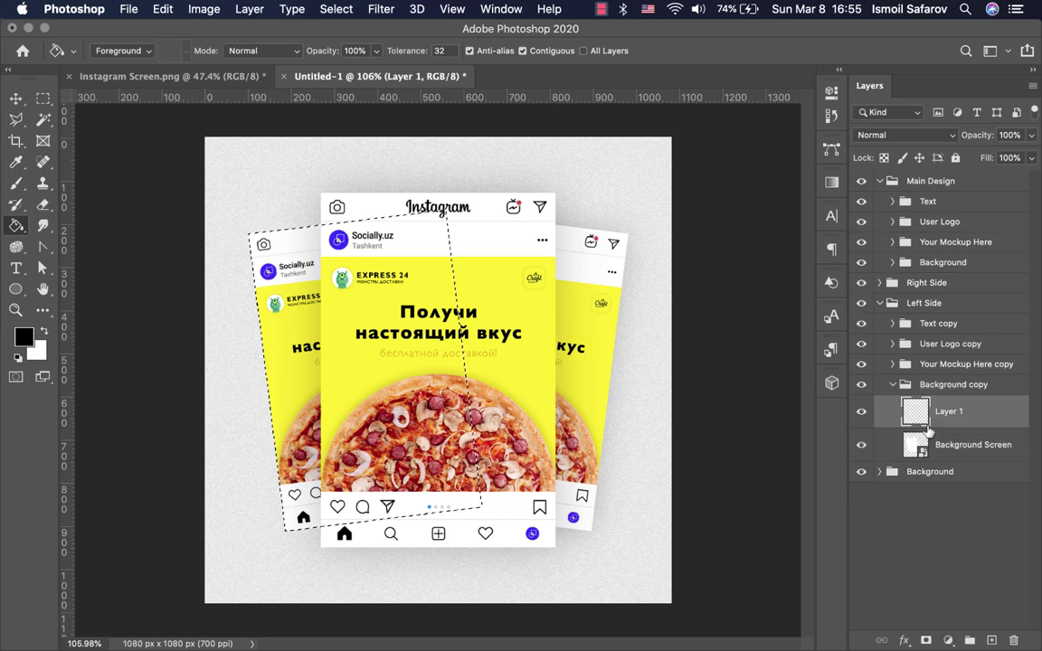
pyautogui.doubleClick(949, 412)
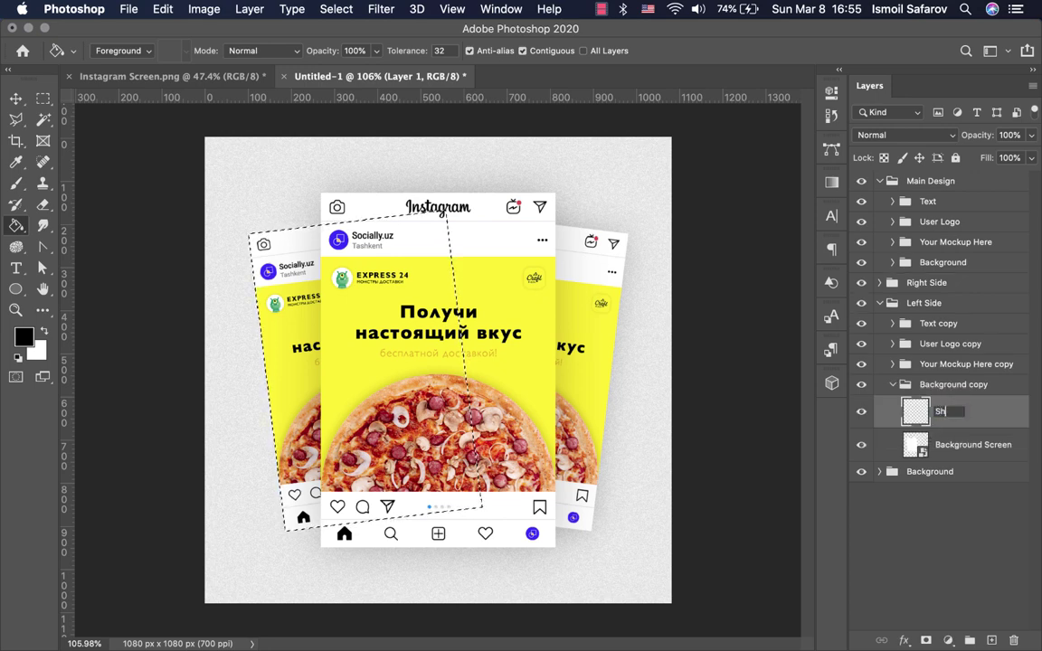
pyautogui.write('Shadow')
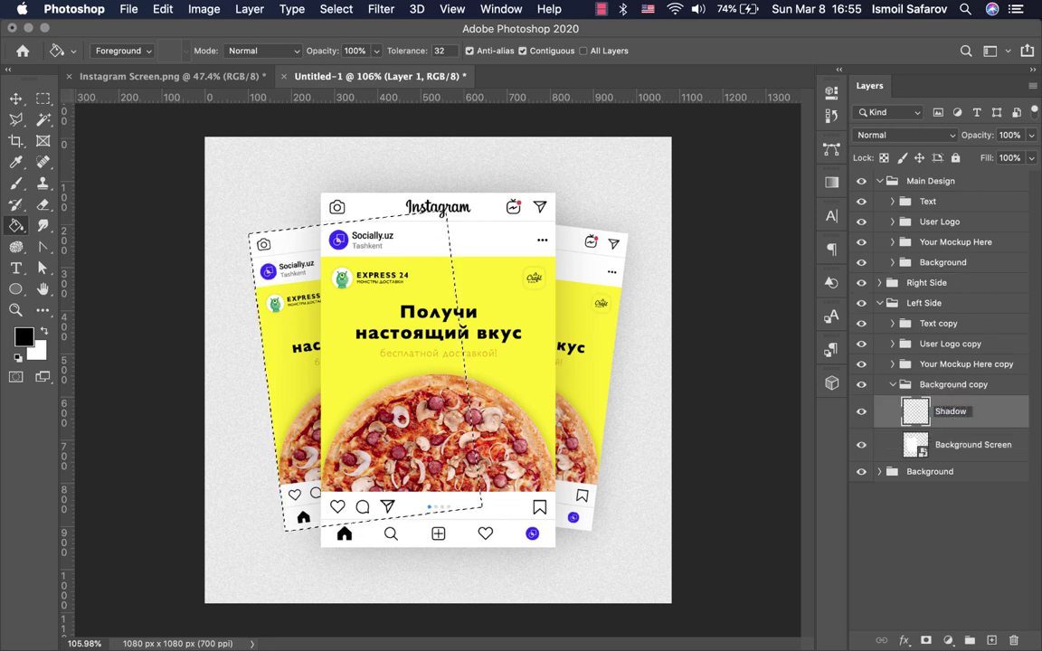
pyautogui.press('Return')
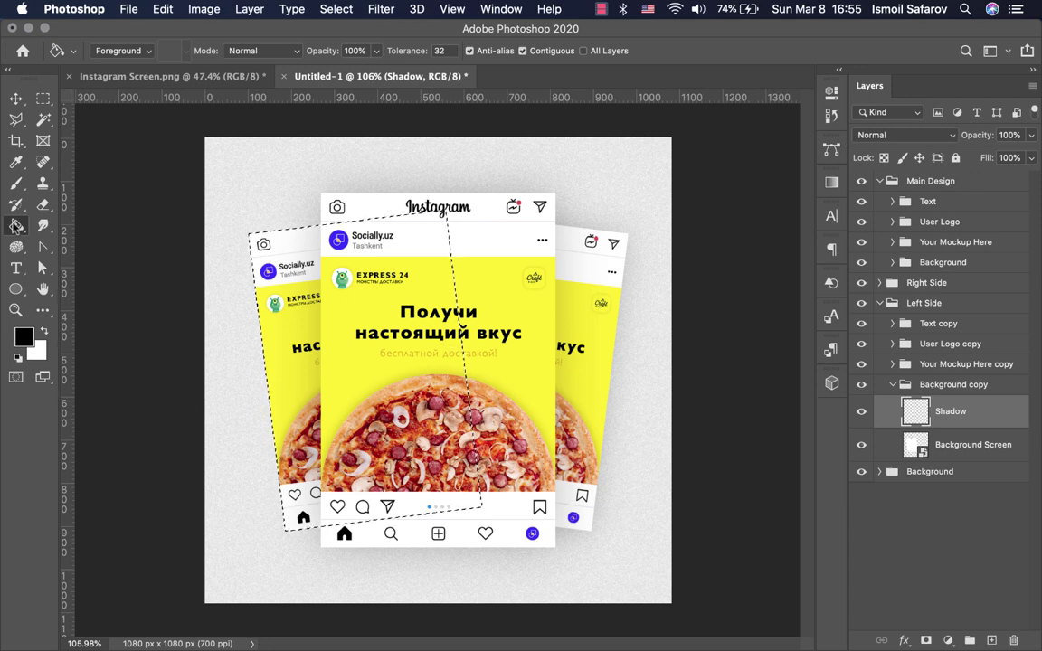
# Step: Fill the Shadow layer black, make it a smart object, and move it below Background Screen
pyautogui.click(353, 349)
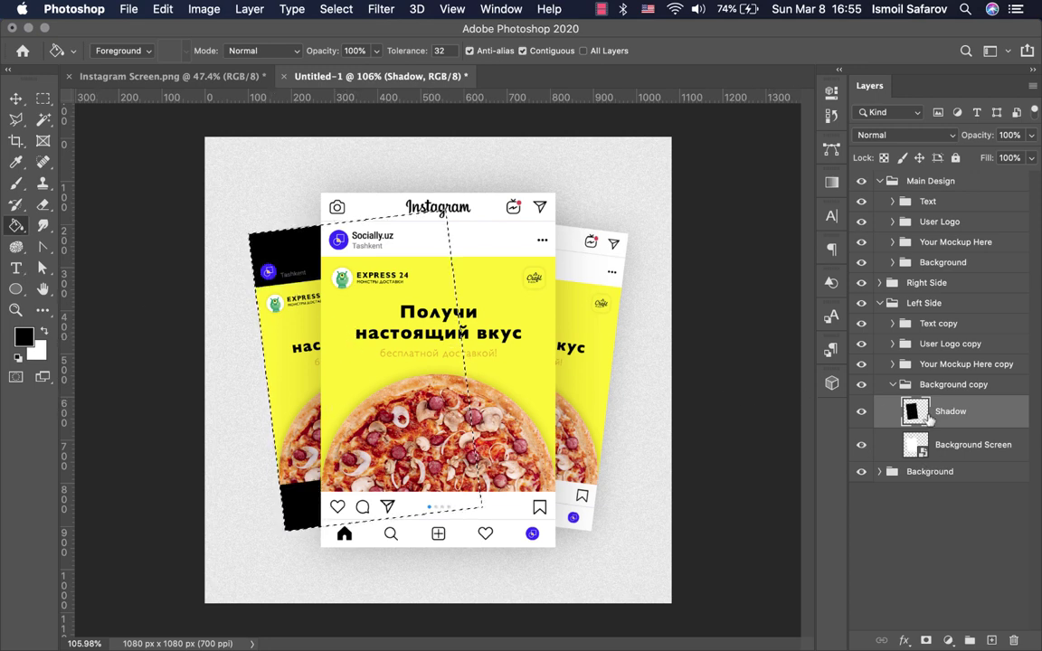
pyautogui.rightClick(939, 413)
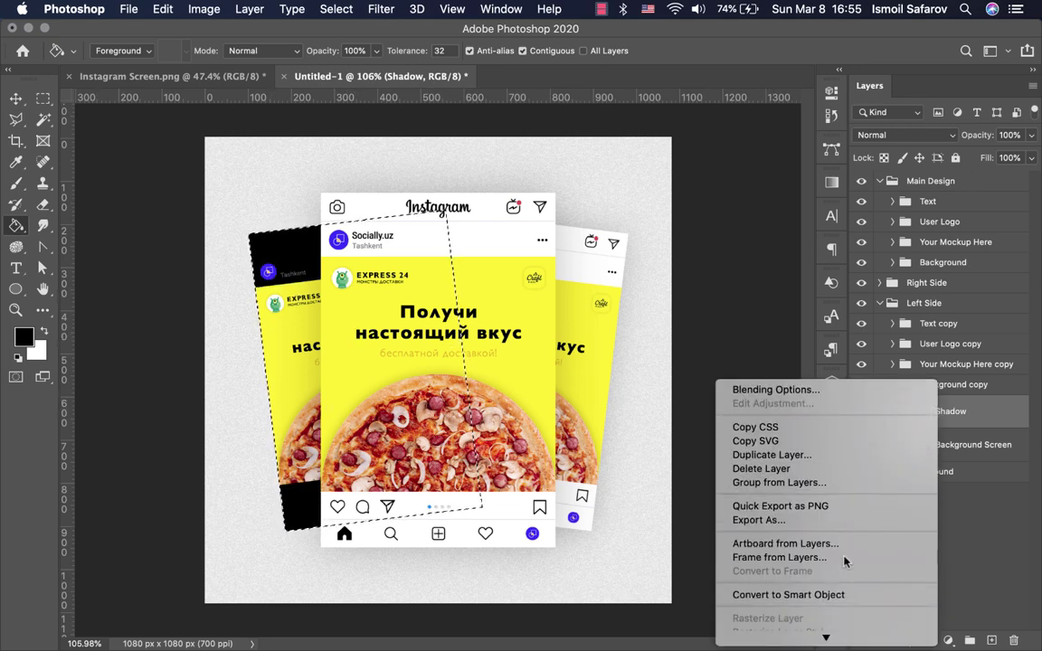
pyautogui.click(830, 596)
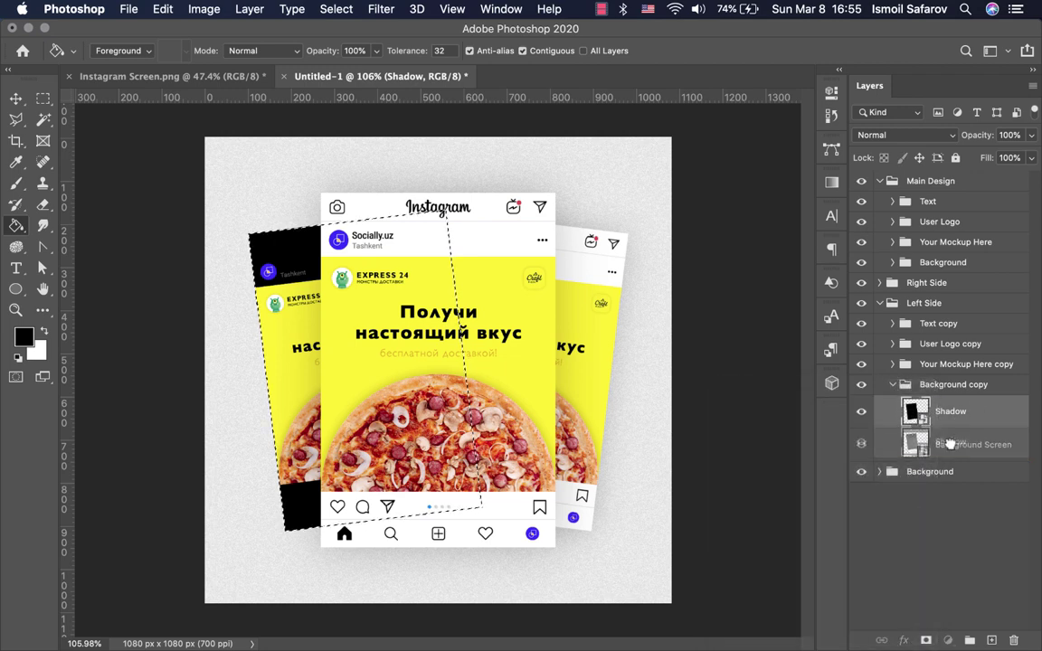
pyautogui.moveTo(949, 412); pyautogui.dragTo(950, 452)
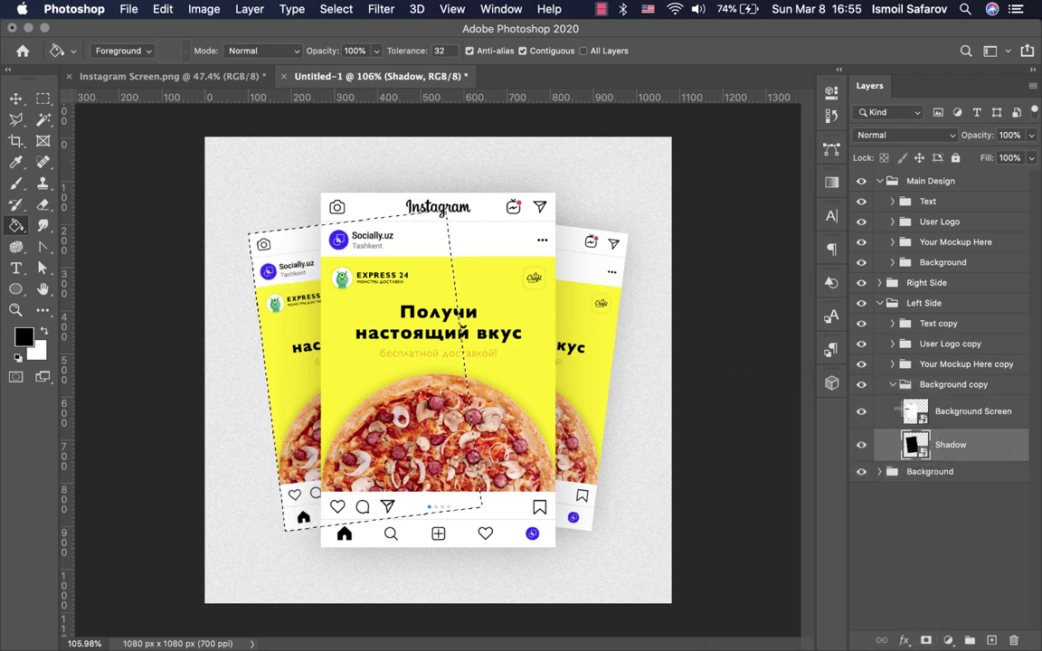
pyautogui.click(380, 8)
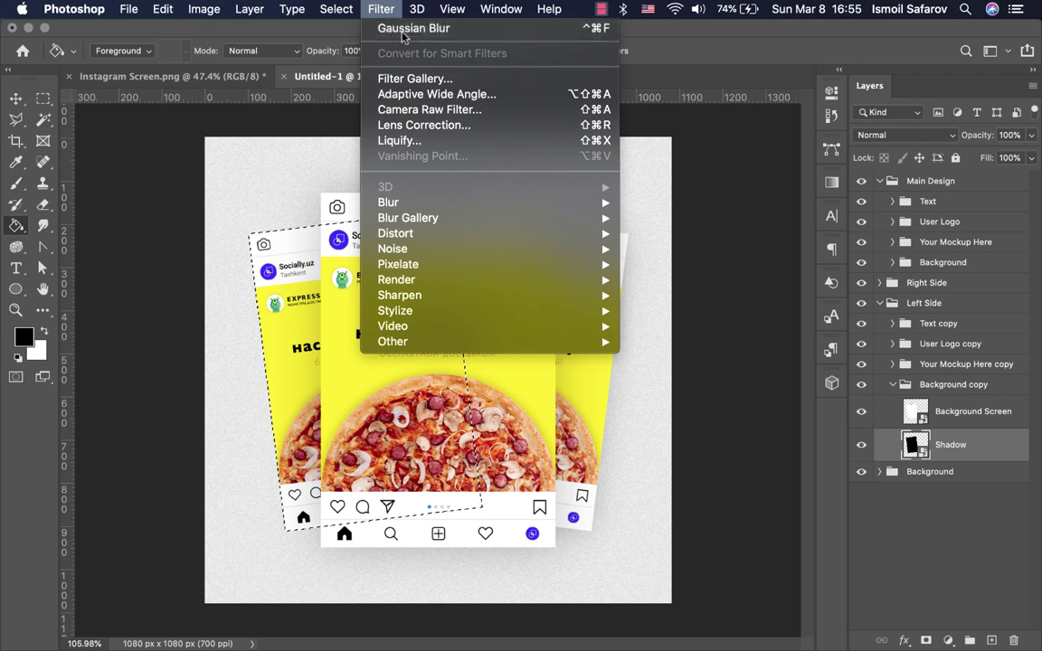
# Step: Try a Gaussian Blur on the left card's Shadow, undo it, and clear the selection
pyautogui.click(407, 74)
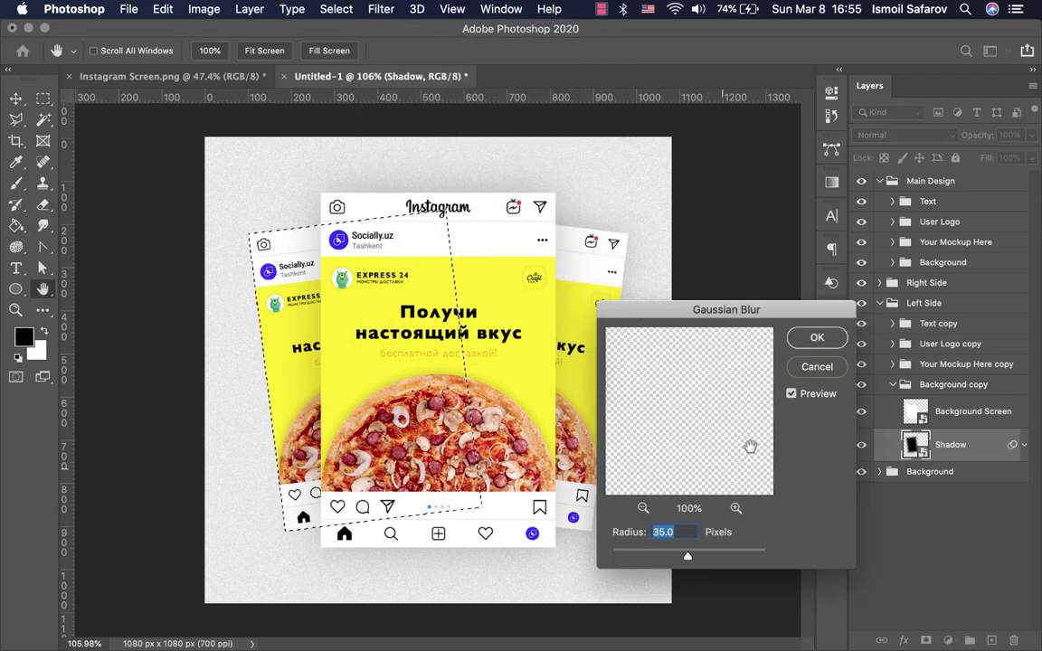
pyautogui.click(642, 510)
pyautogui.click(795, 341)
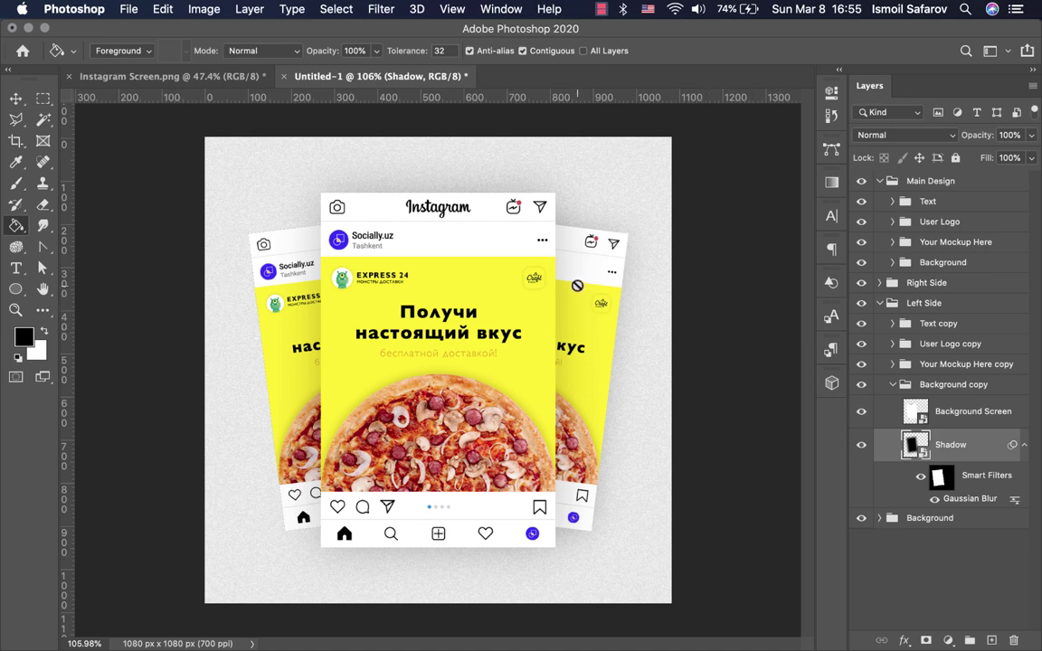
pyautogui.press('super+t')
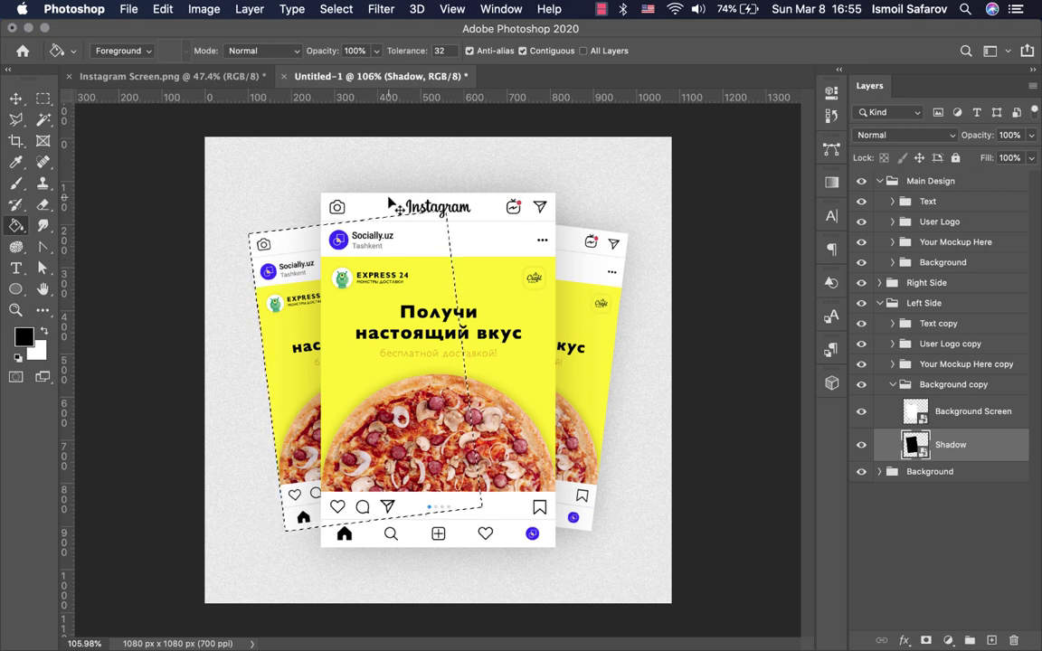
pyautogui.press('super+d')
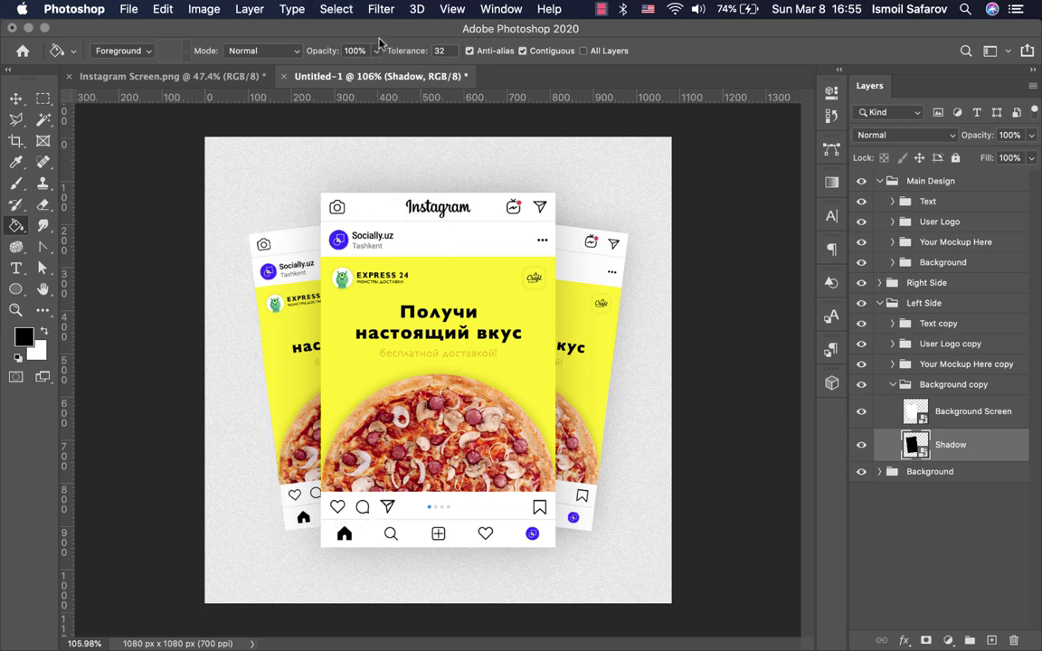
# Step: Reapply a 35-pixel Gaussian Blur to the left Shadow and set its opacity to 20%
pyautogui.click(380, 9)
pyautogui.click(406, 46)
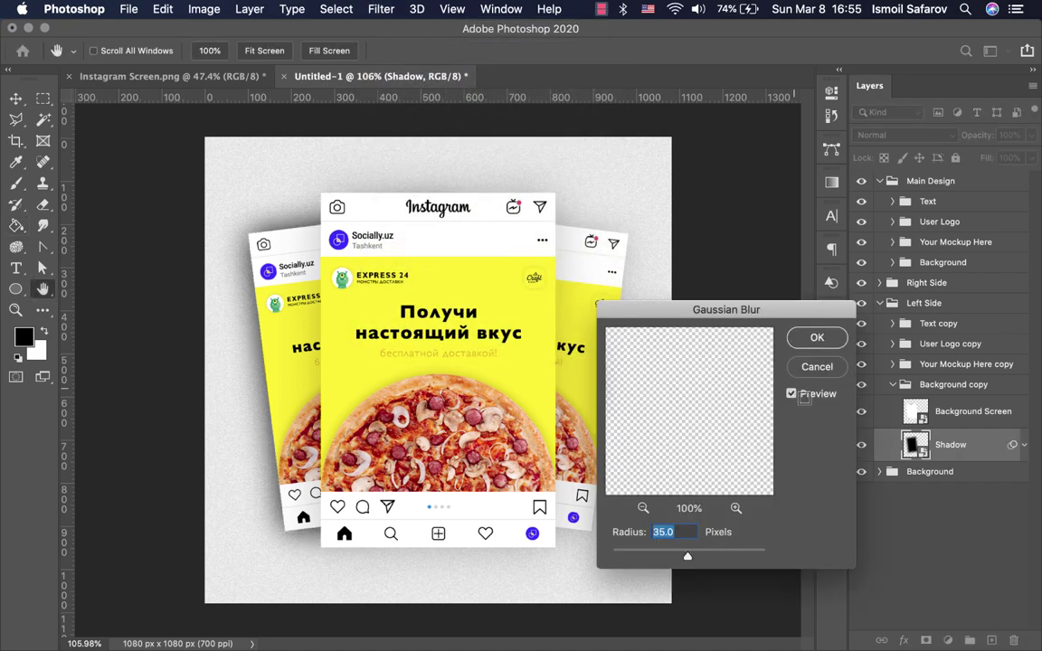
pyautogui.click(816, 337)
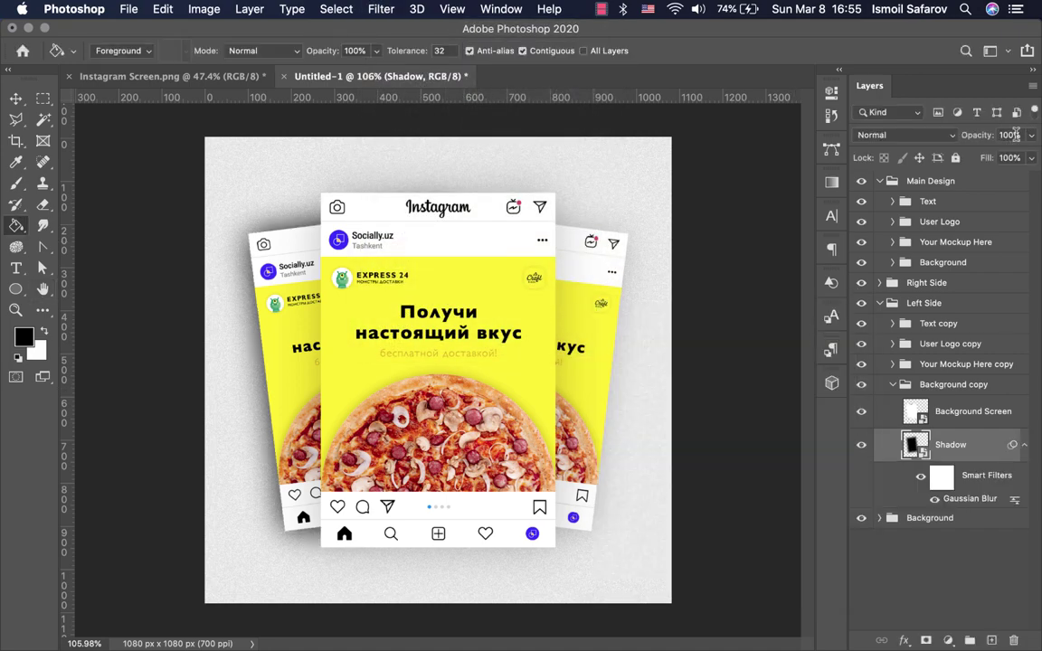
pyautogui.click(1010, 135)
pyautogui.write('20')
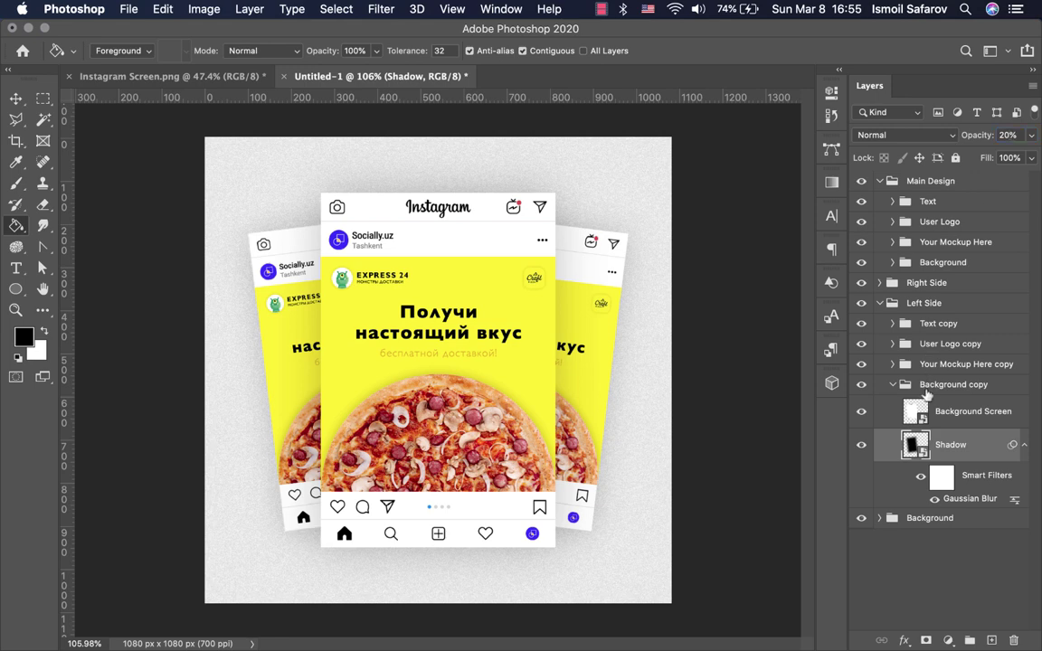
# Step: Collapse the left-side groups and select the centre card's Shadow layer in Main Design > Background
pyautogui.click(892, 385)
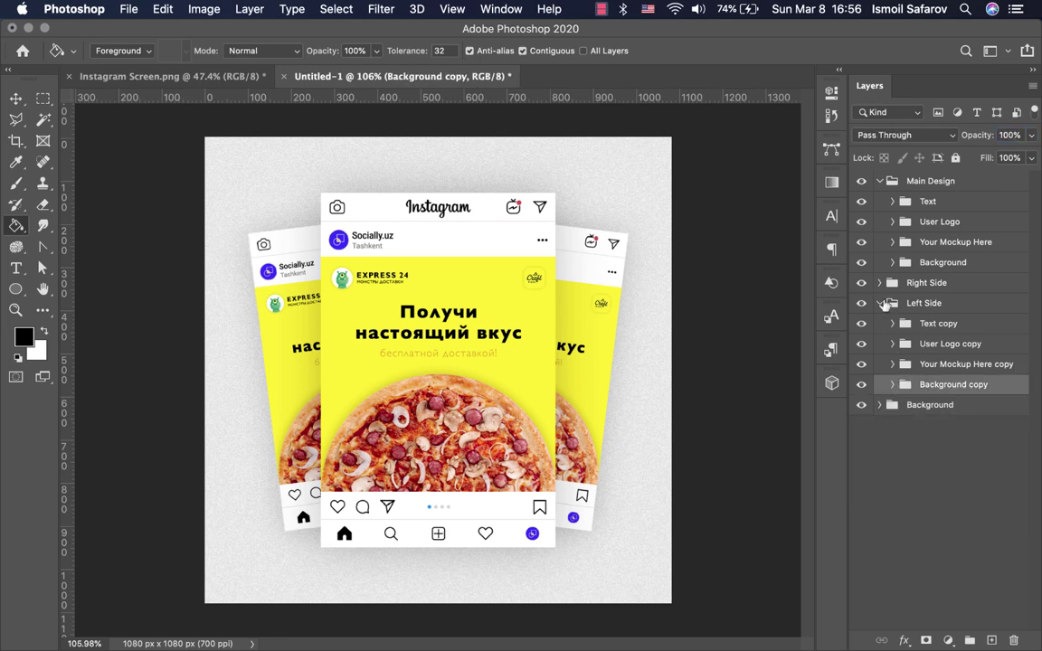
pyautogui.click(883, 304)
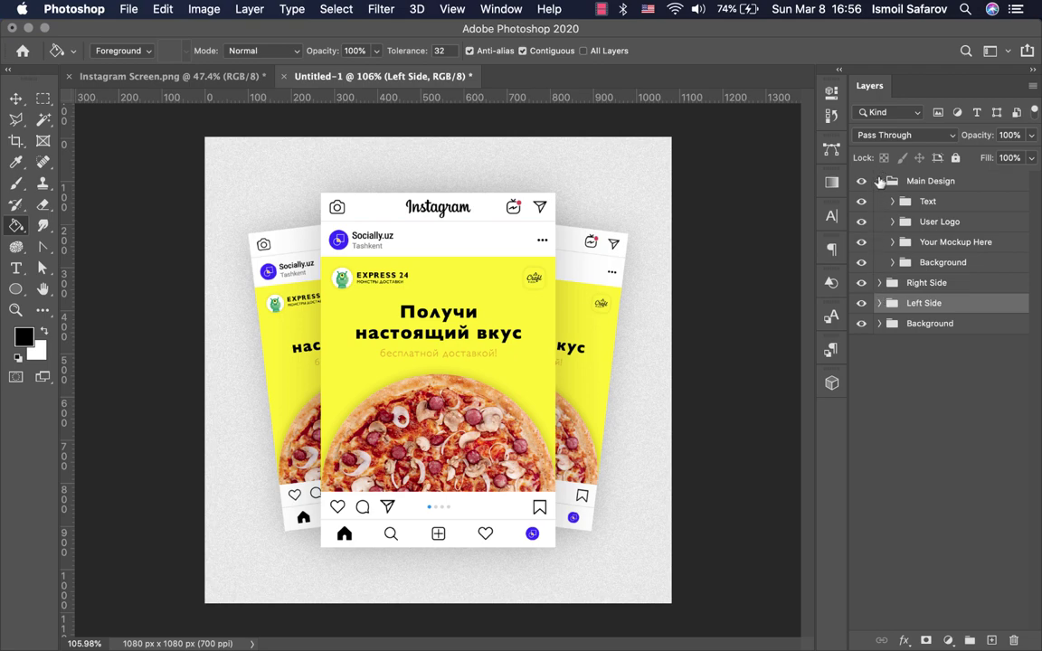
pyautogui.click(879, 181)
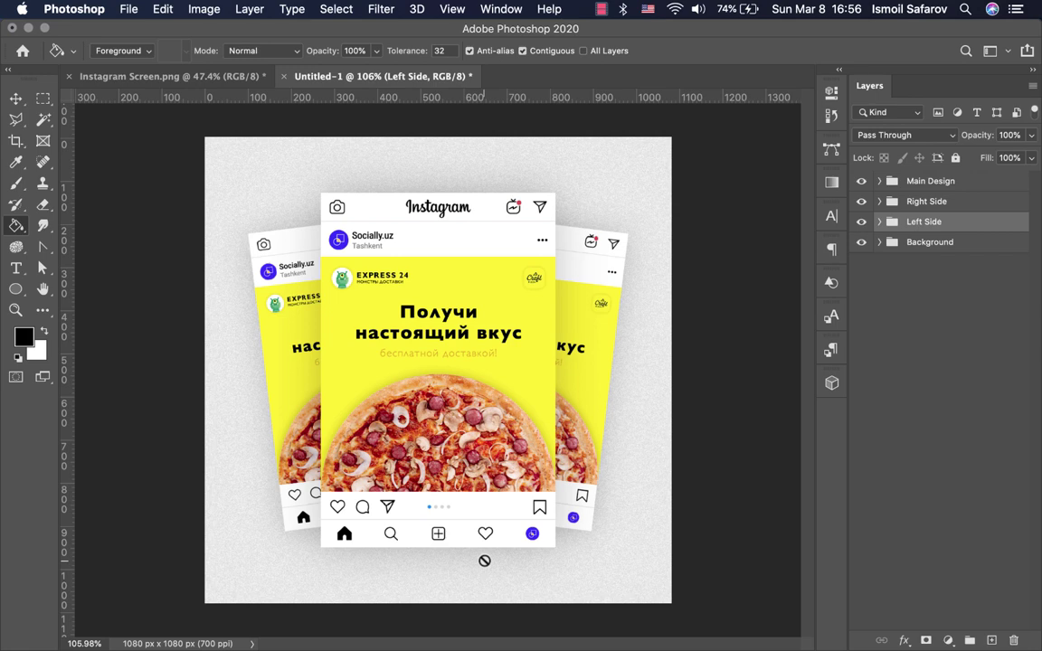
pyautogui.click(16, 99)
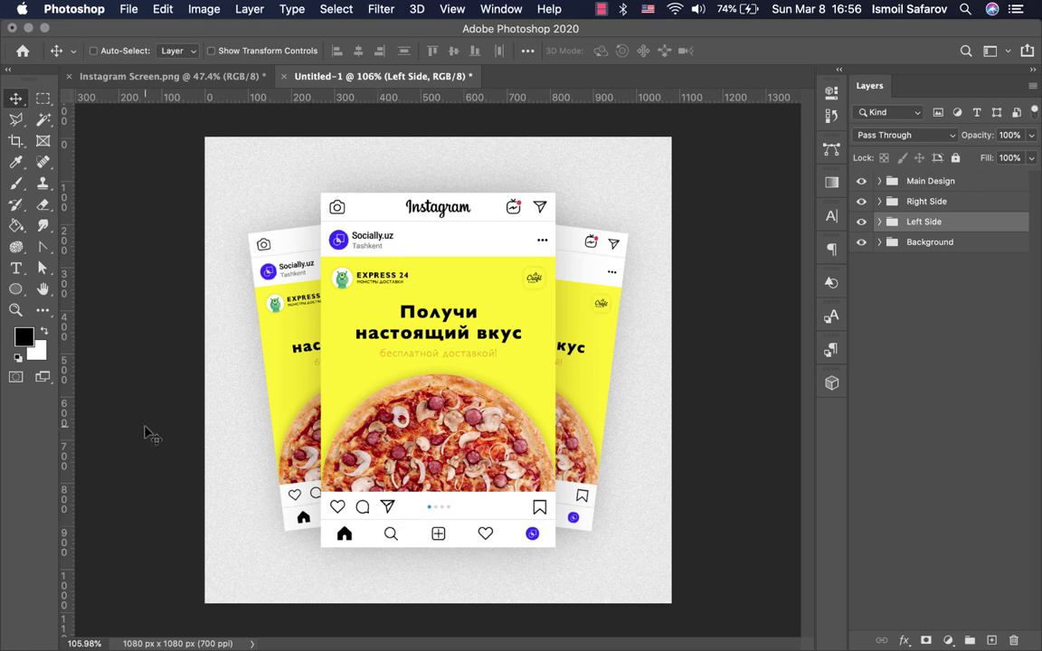
pyautogui.click(14, 289)
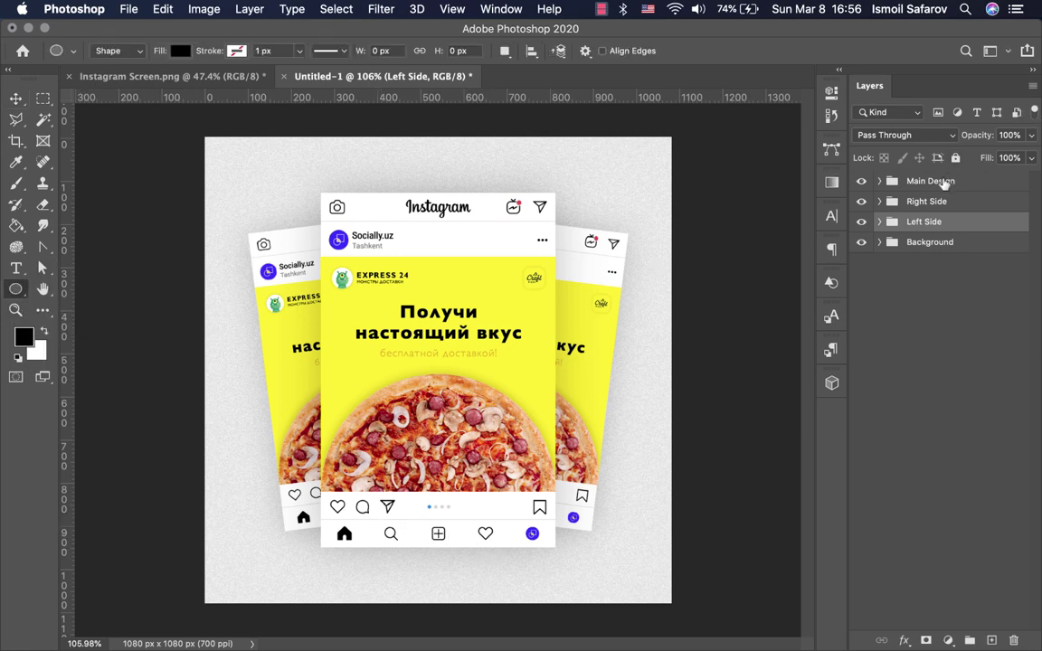
pyautogui.click(943, 181)
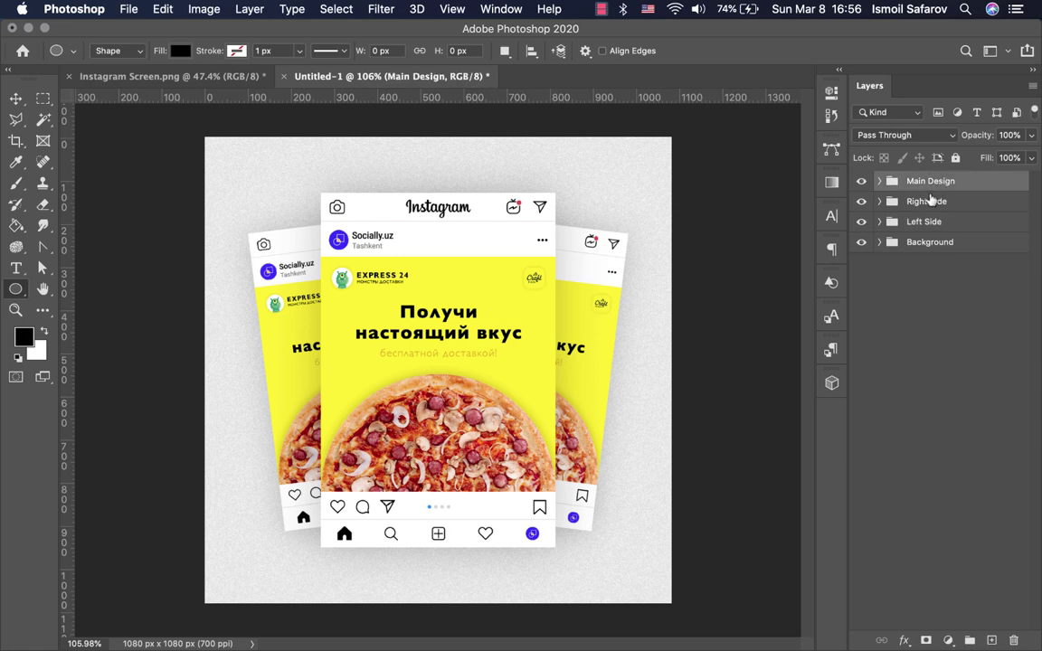
pyautogui.click(878, 181)
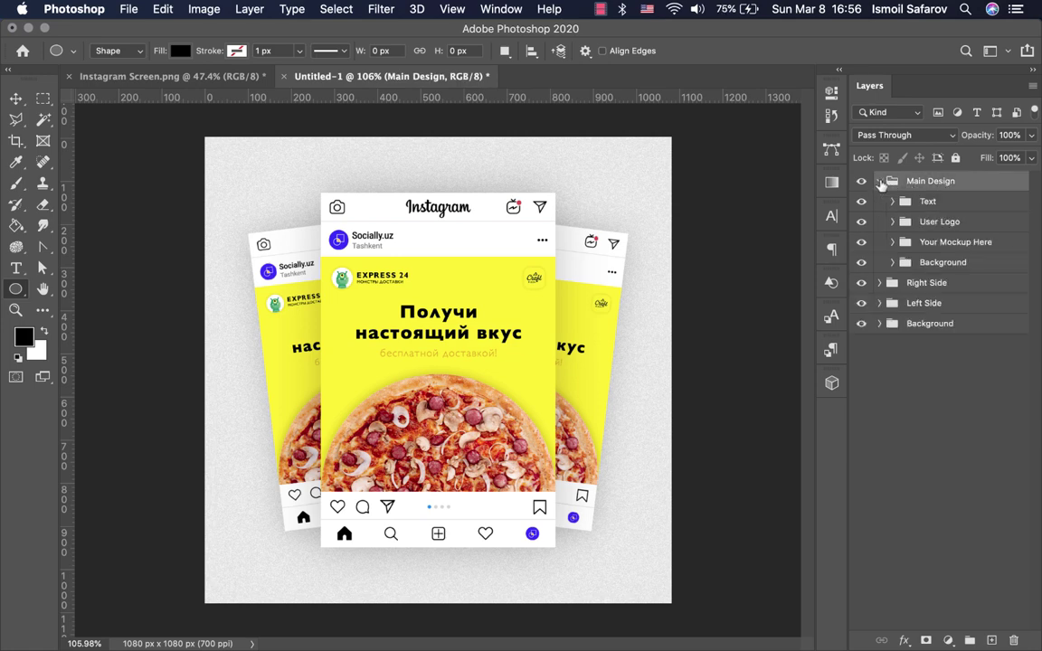
pyautogui.click(892, 263)
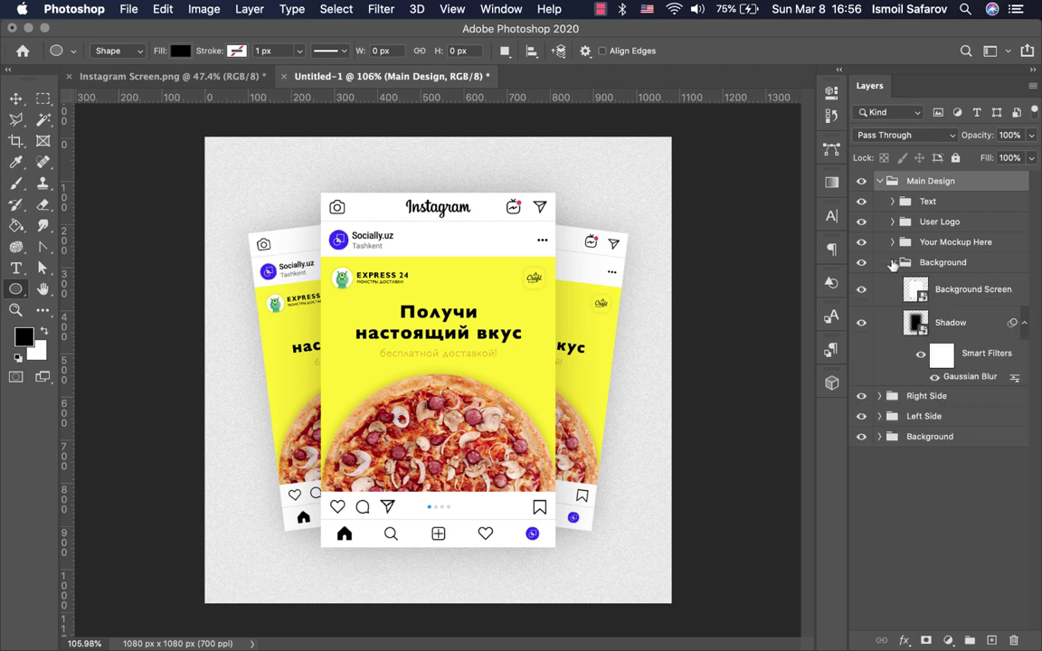
pyautogui.click(956, 325)
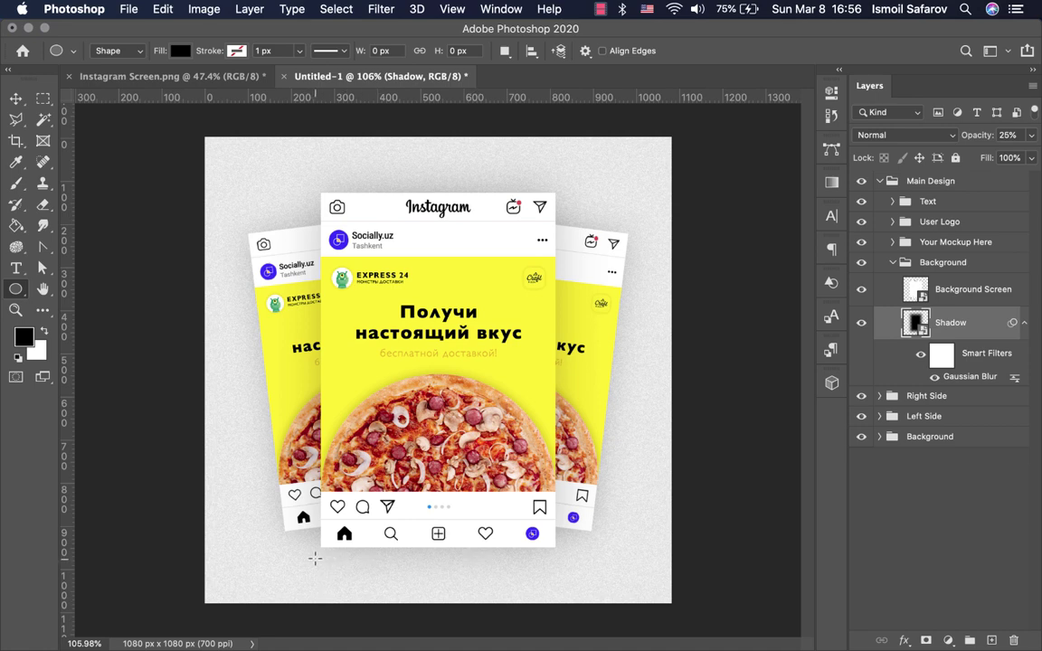
# Step: Draw a black ellipse of about 548 × 41 px just below the centre card
pyautogui.moveTo(319, 558); pyautogui.dragTo(555, 569)
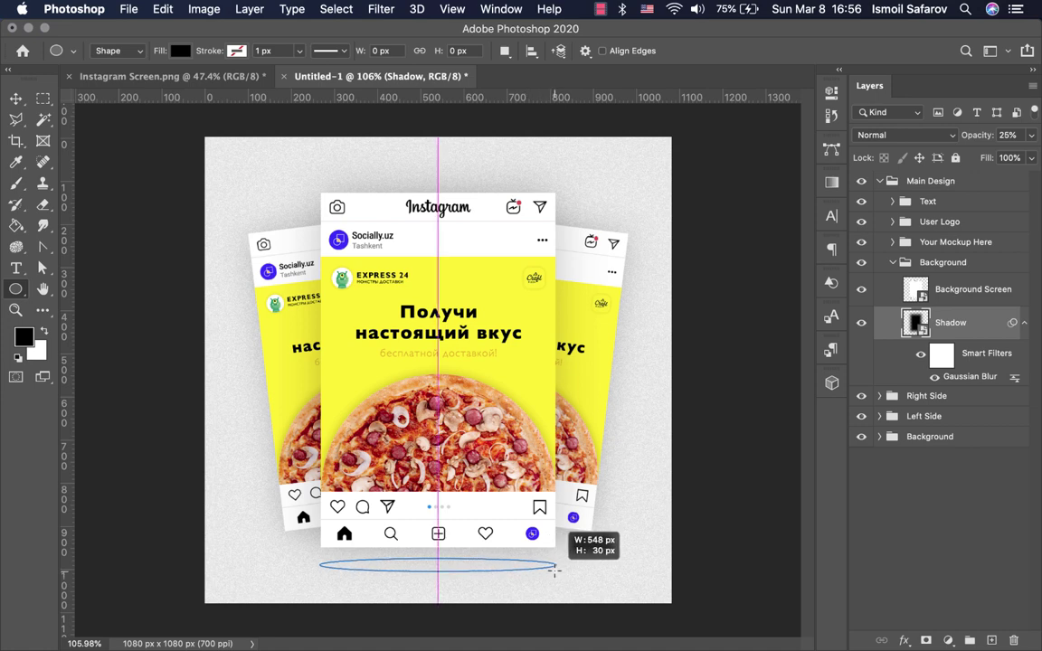
pyautogui.moveTo(554, 570); pyautogui.dragTo(555, 574)
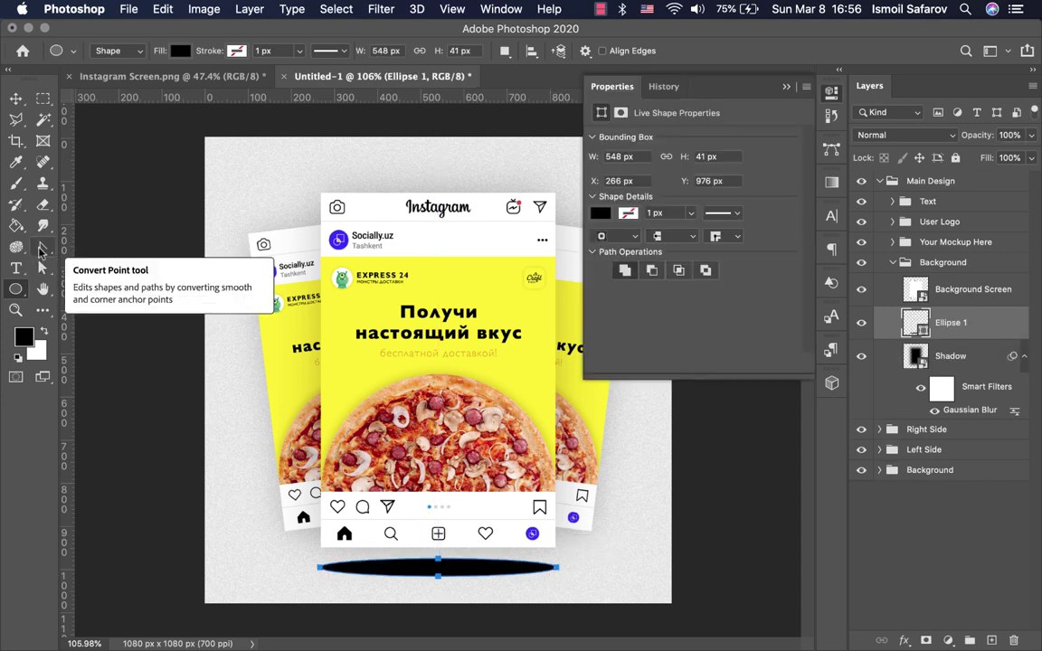
# Step: Convert the ellipse's left and right anchors into sharp corners, tapering it into a lens
pyautogui.click(39, 252)
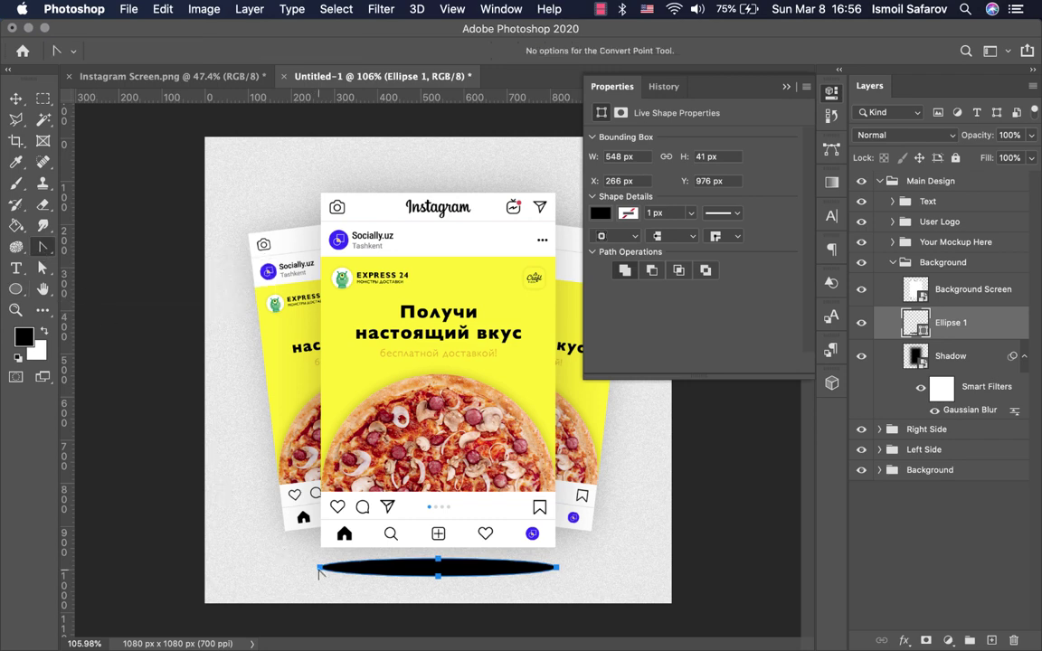
pyautogui.scroll(5, 319, 570)
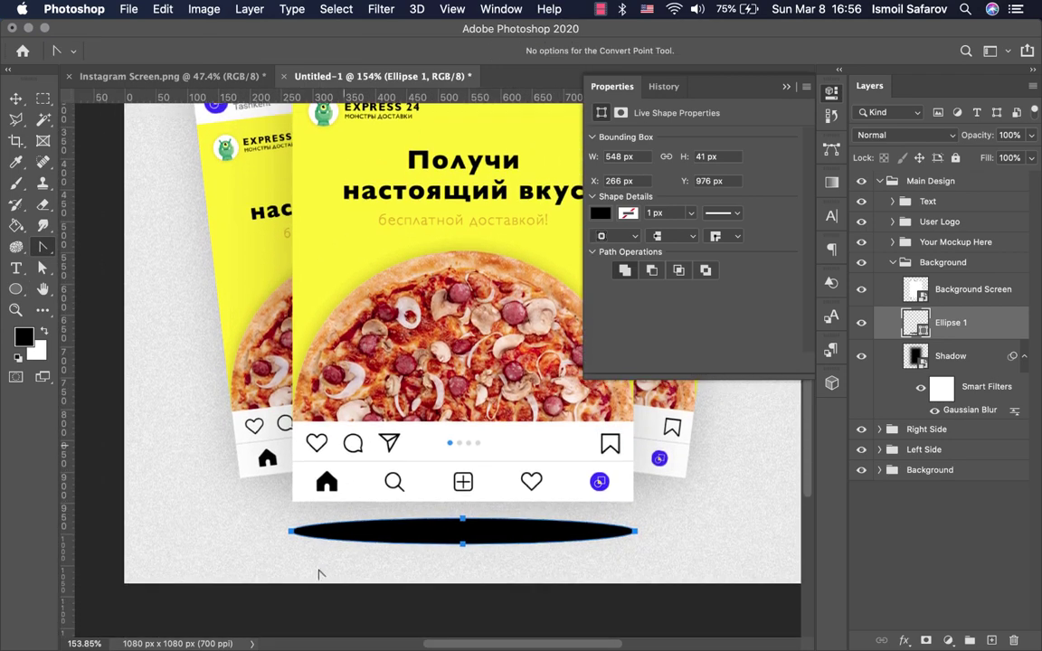
pyautogui.scroll(2, 314, 576)
pyautogui.scroll(2, 314, 576)
pyautogui.scroll(2, 313, 576)
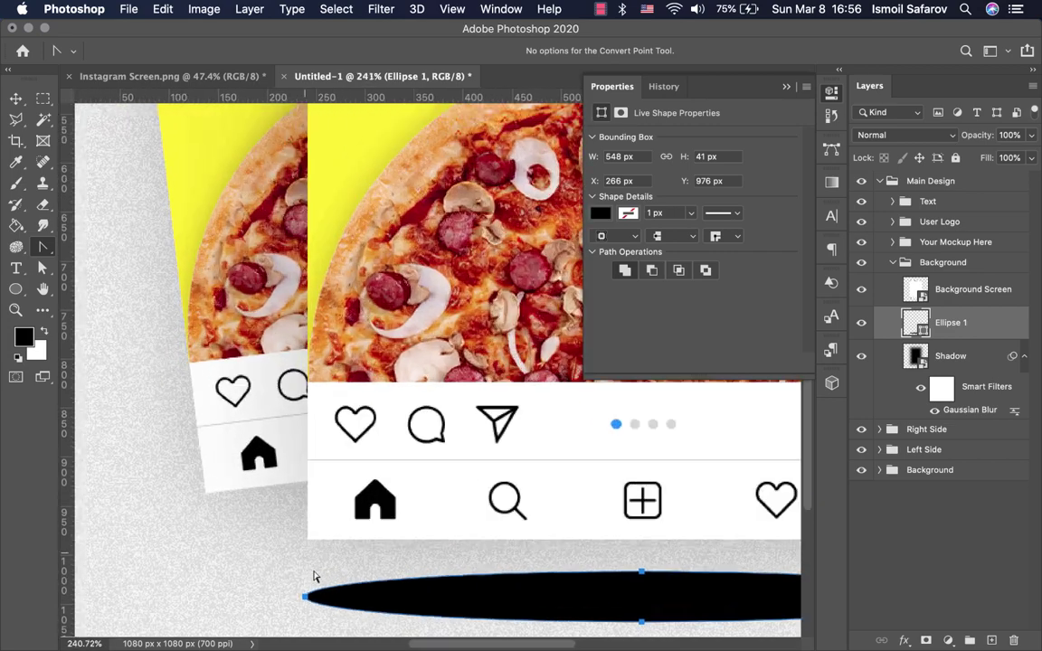
pyautogui.scroll(1, 307, 588)
pyautogui.scroll(-2, 285, 622)
pyautogui.scroll(-2, 275, 624)
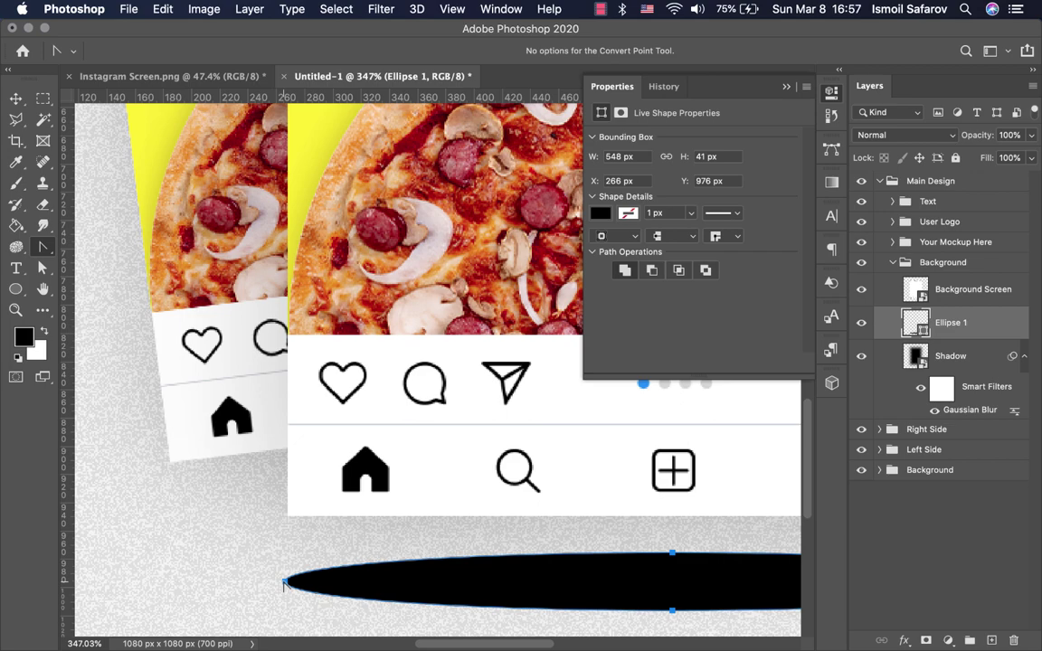
pyautogui.click(285, 583)
pyautogui.hscroll(5, 321, 596)
pyautogui.hscroll(7, 344, 594)
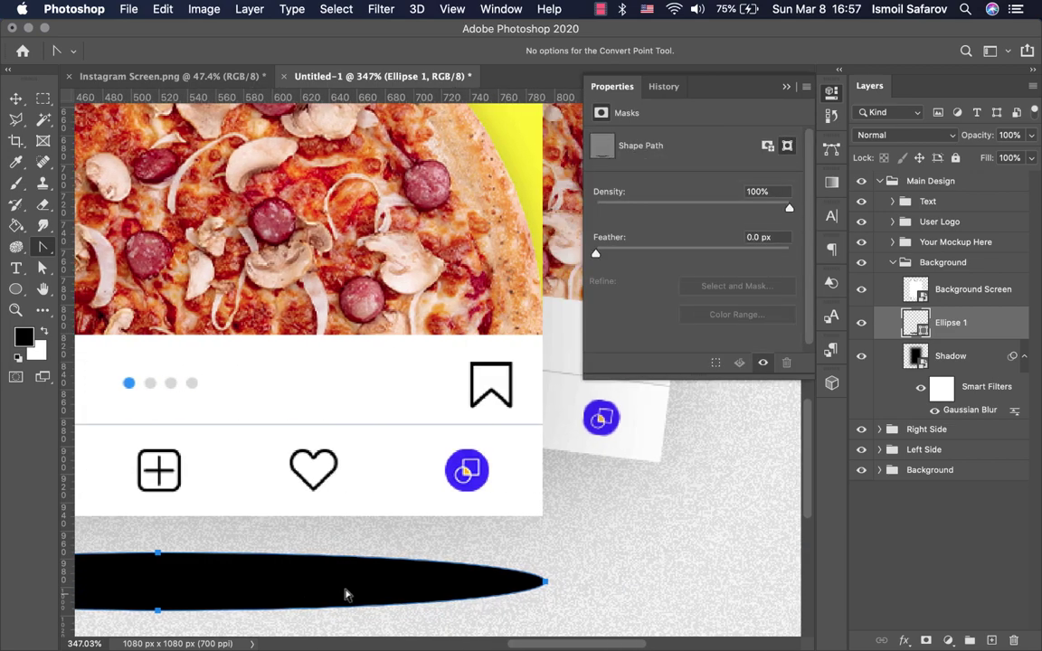
pyautogui.click(518, 583)
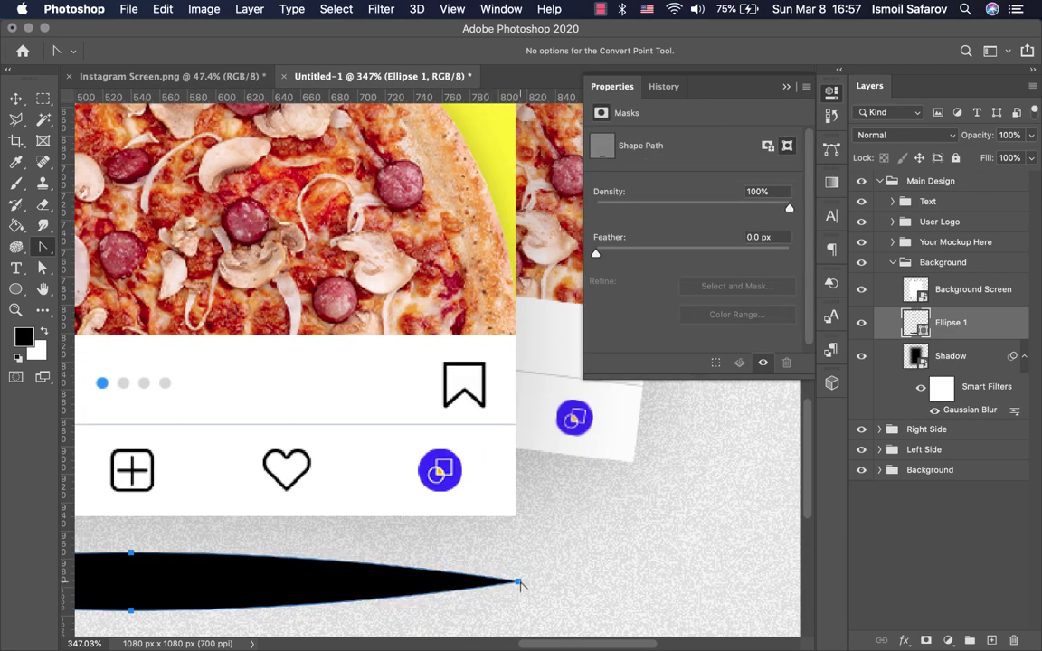
pyautogui.scroll(-5, 515, 599)
pyautogui.scroll(-1, 512, 597)
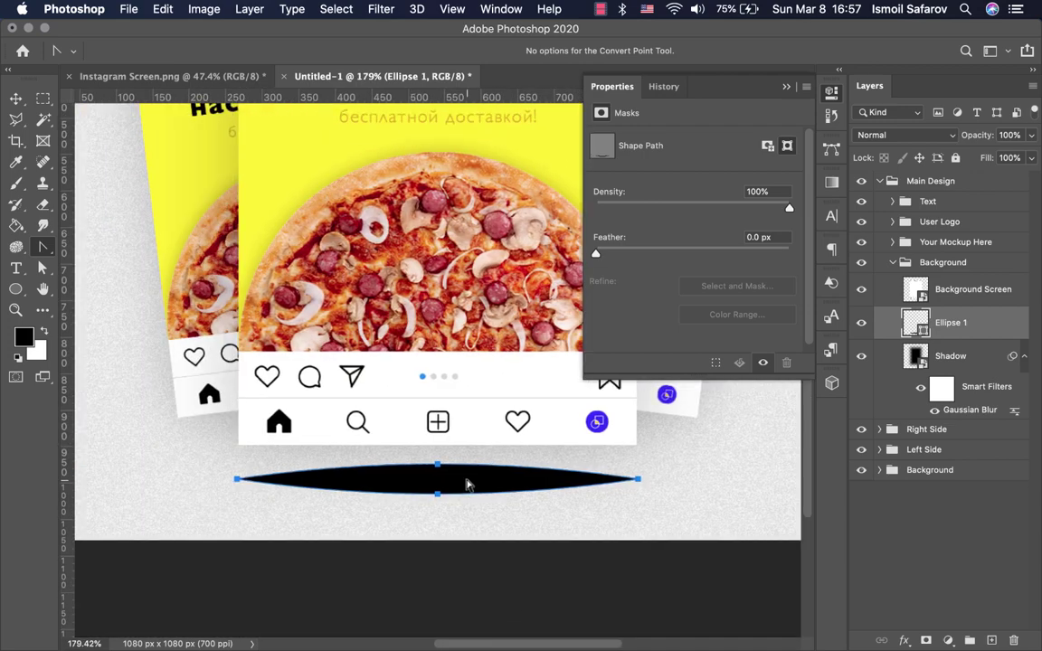
# Step: Nudge the ellipse's bottom point upward to bend the shape into a thin arc
pyautogui.click(41, 269)
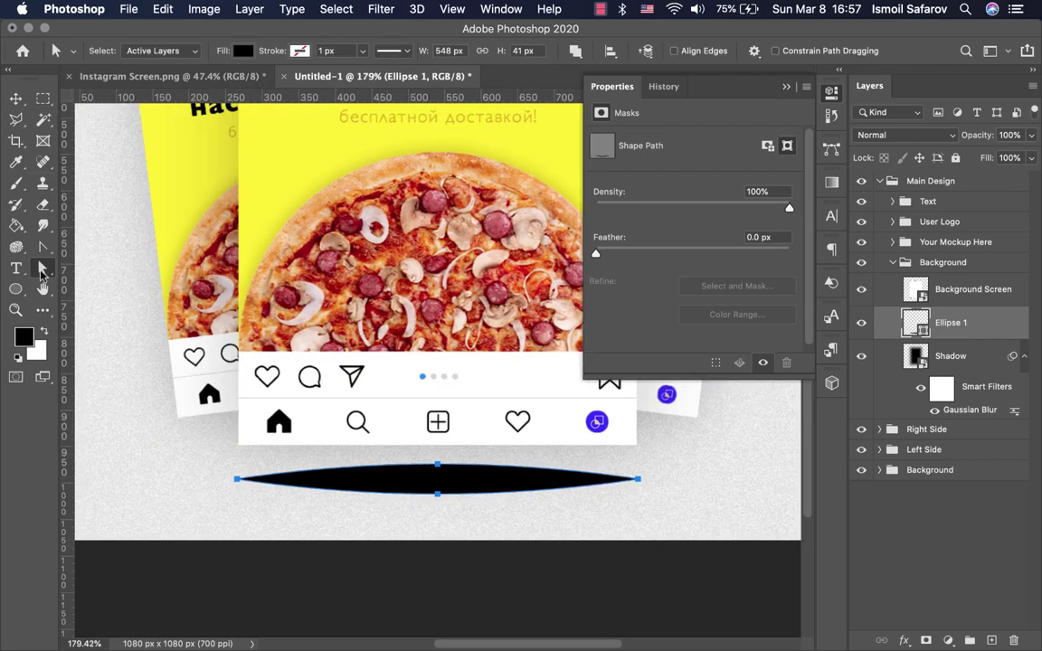
pyautogui.click(435, 495)
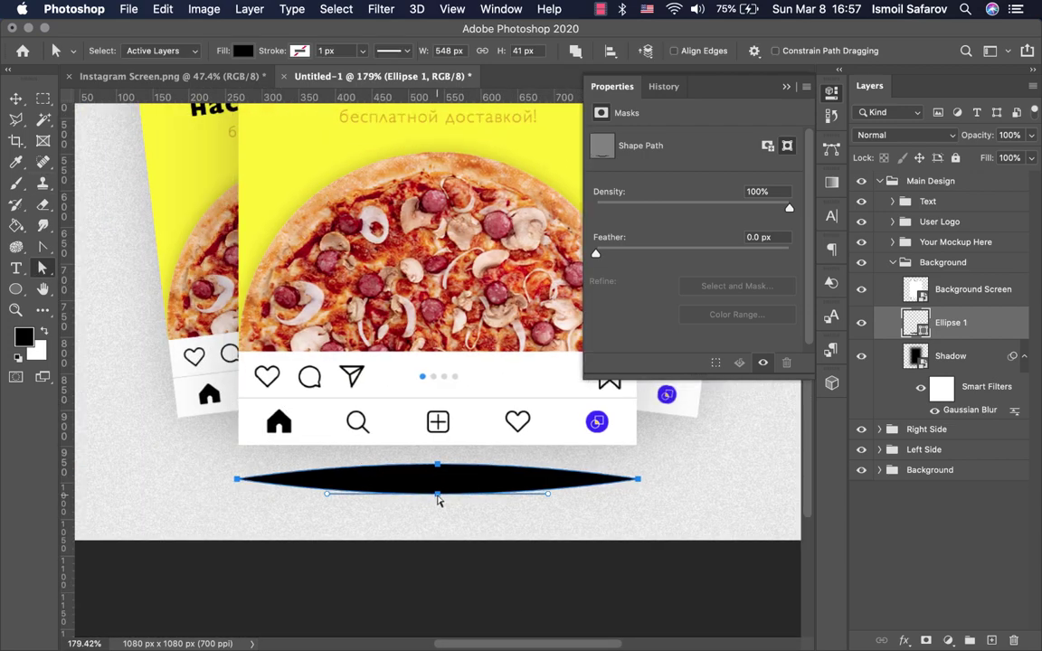
pyautogui.hotkey('shift', 'Up')
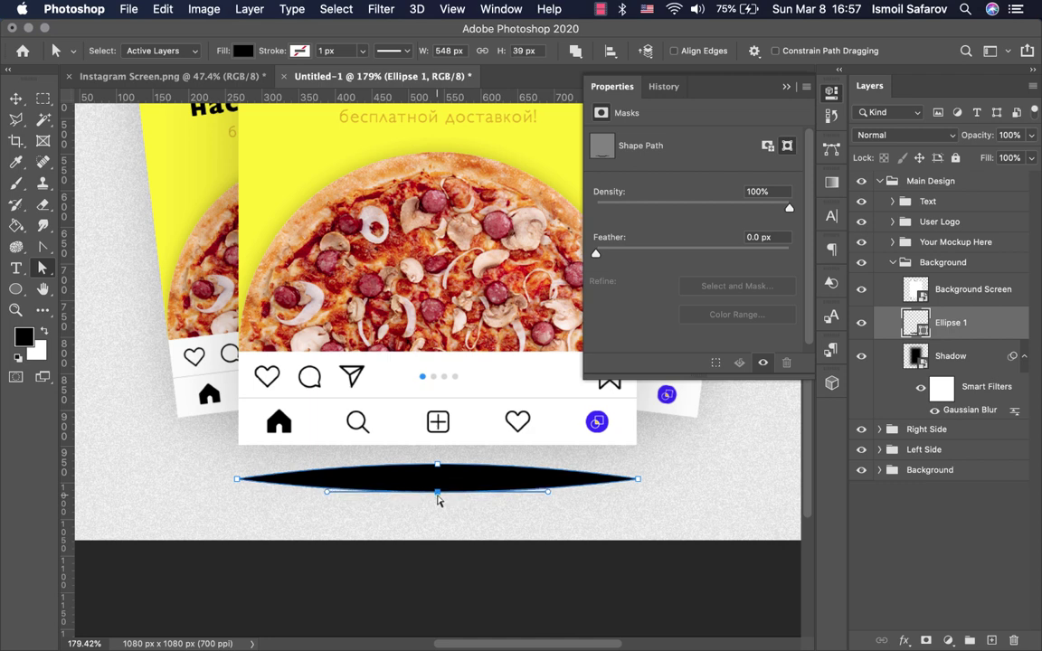
pyautogui.hotkey('shift', 'Up')
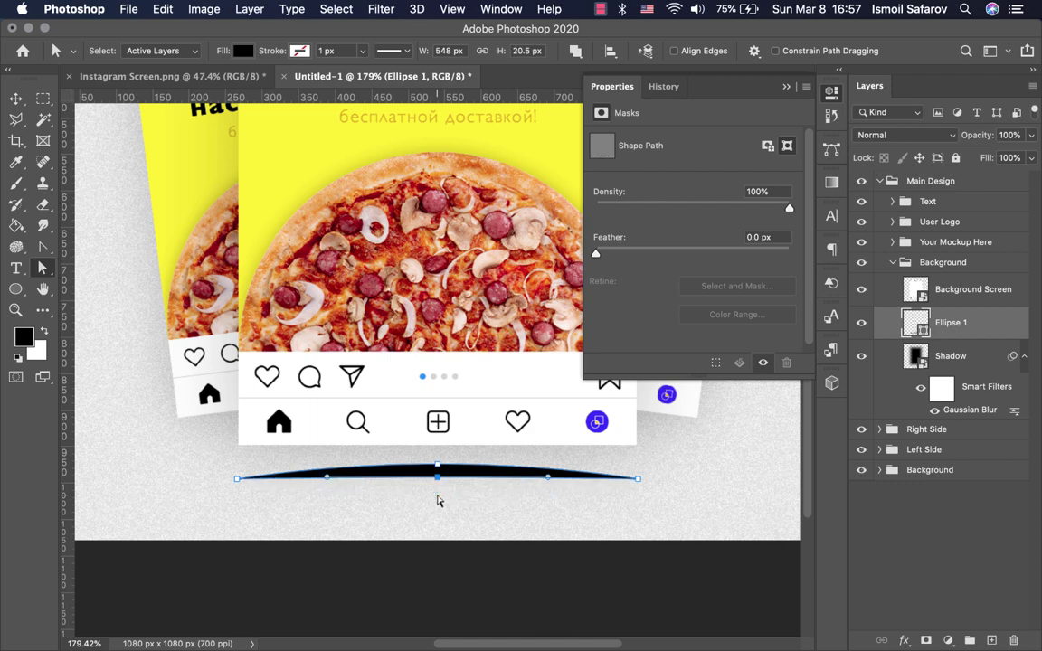
pyautogui.press('Up')
pyautogui.press('Up')
pyautogui.press('Up')
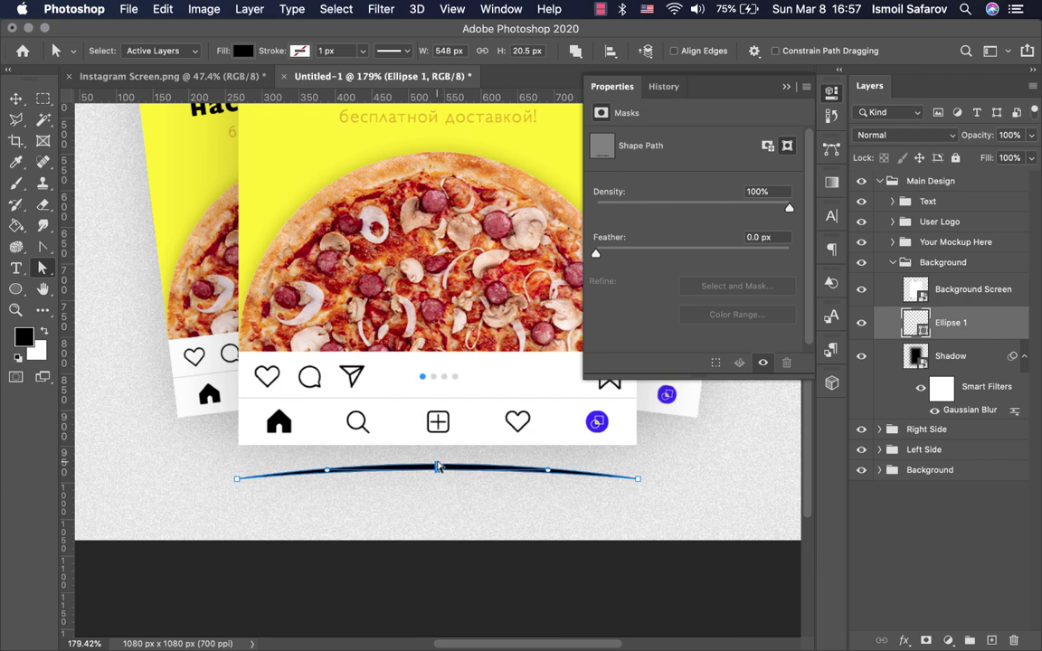
pyautogui.press('Up')
pyautogui.press('Up')
pyautogui.press('Up')
pyautogui.hotkey('shift', 'Up')
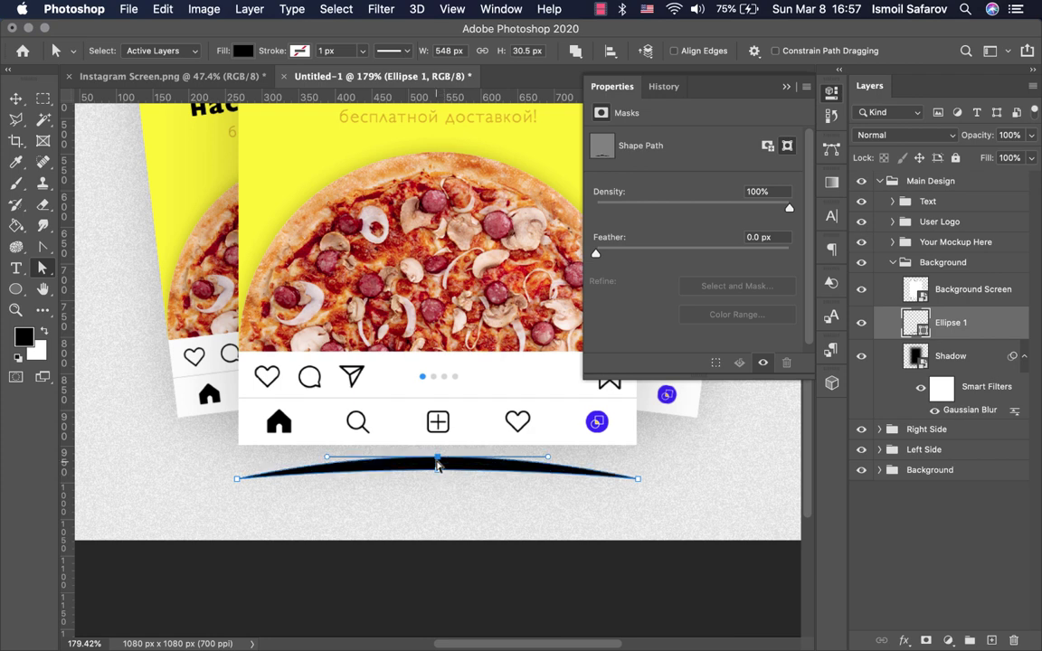
pyautogui.hotkey('shift', 'Up')
pyautogui.hotkey('shift', 'Down')
# Step: Fine-tune the arc's top and bottom points into a 548 × 36.5 px curve and collapse Properties
pyautogui.click(438, 471)
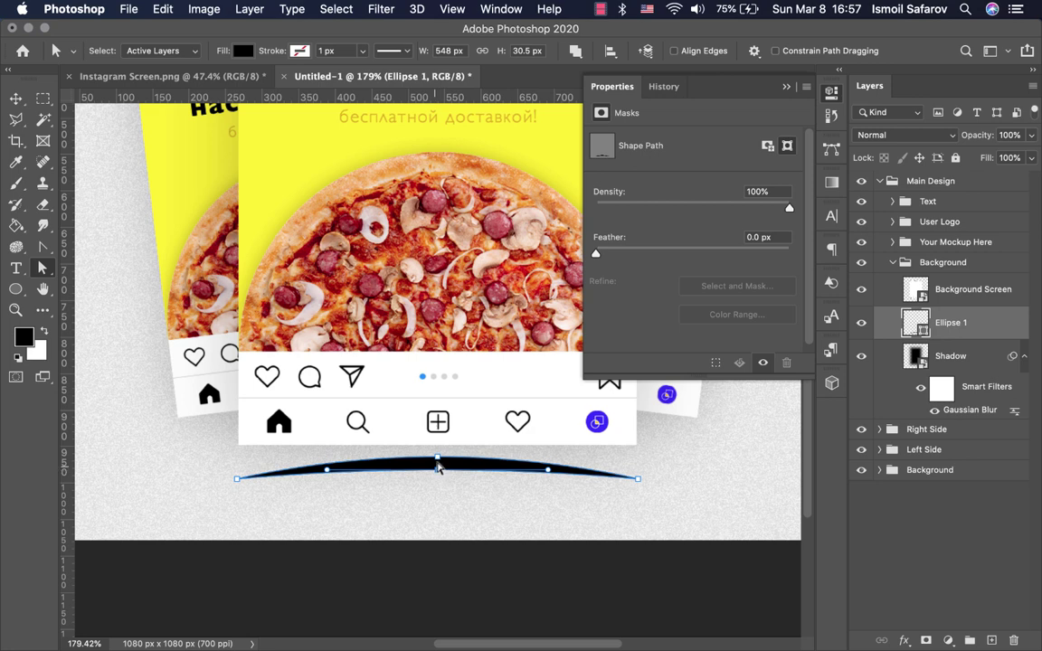
pyautogui.press('Up')
pyautogui.press('Up')
pyautogui.press('Up')
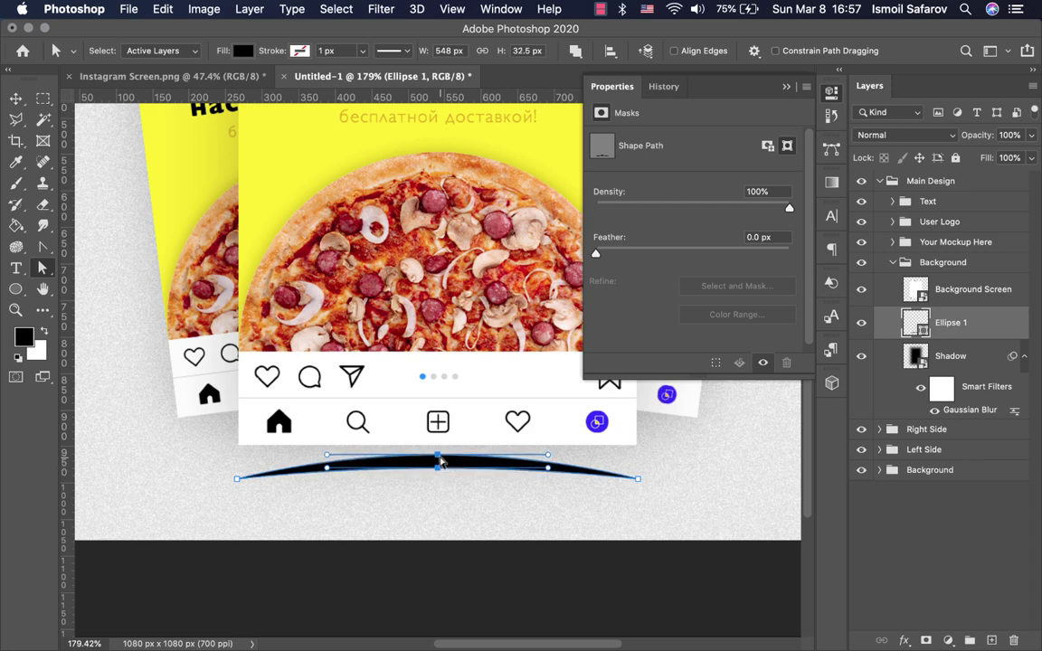
pyautogui.press('Down')
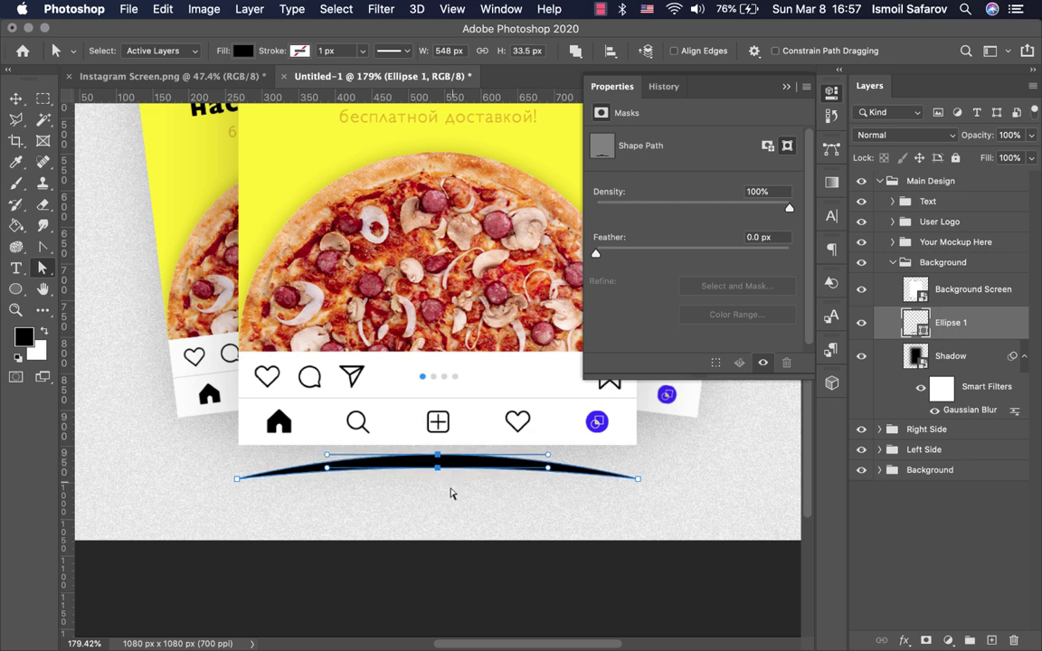
pyautogui.click(437, 469)
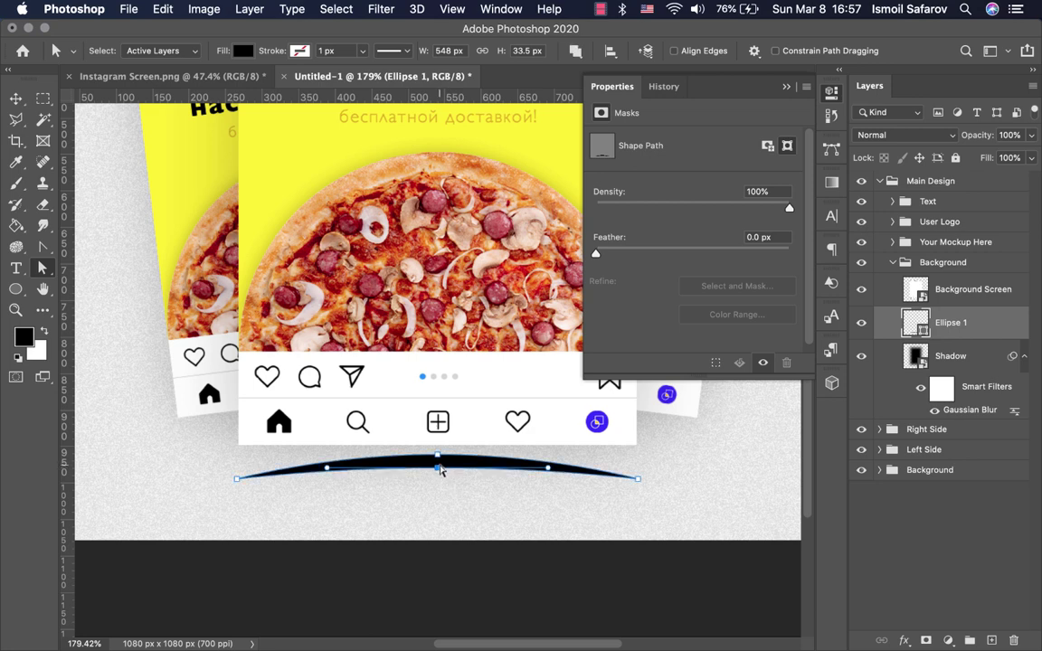
pyautogui.press('Down')
pyautogui.click(436, 456)
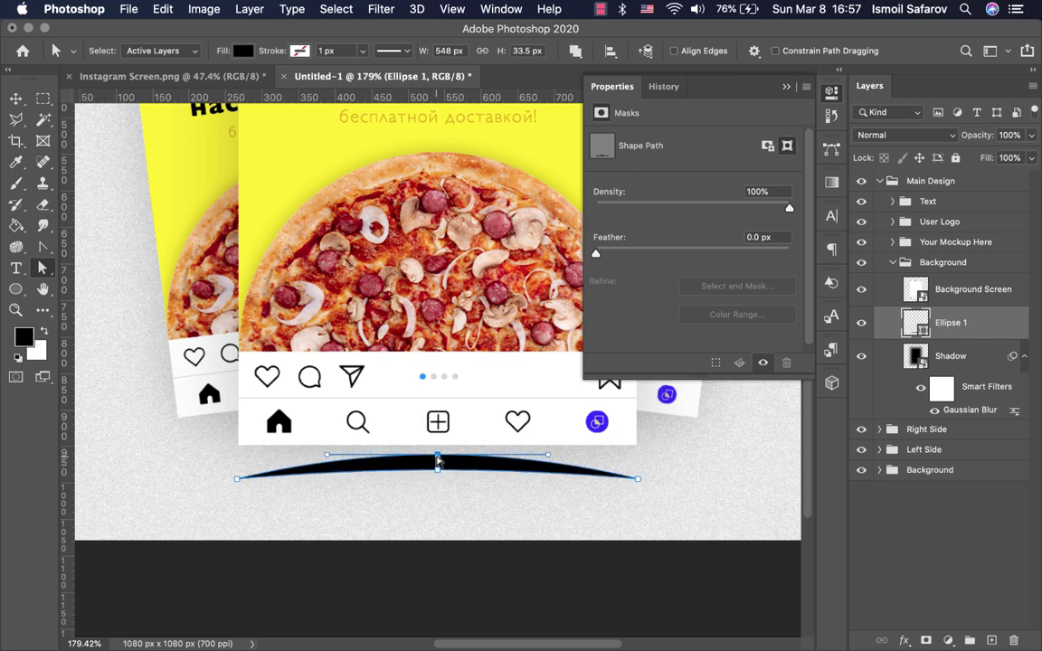
pyautogui.press('Up')
pyautogui.press('Up')
pyautogui.press('Up')
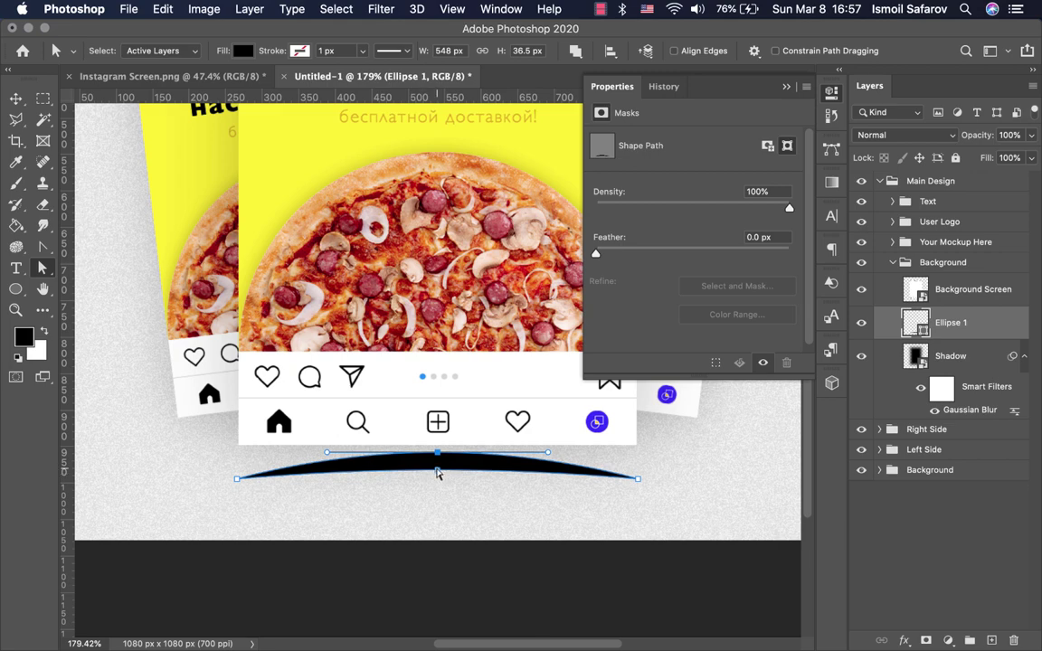
pyautogui.moveTo(437, 470); pyautogui.dragTo(436, 472)
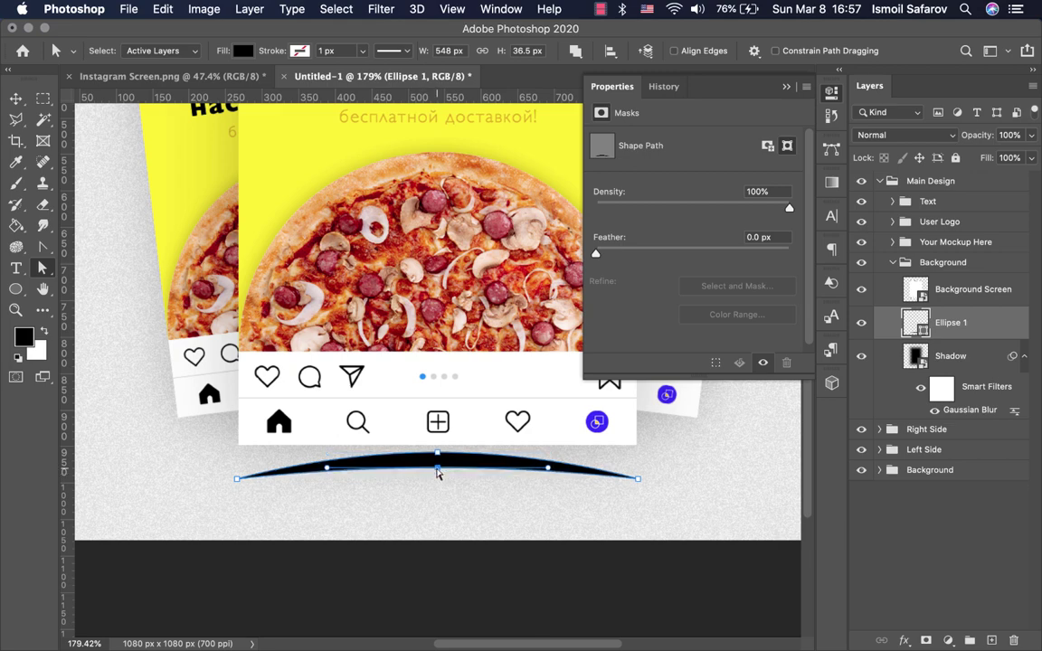
pyautogui.click(440, 494)
pyautogui.scroll(-1, 438, 496)
pyautogui.scroll(-1, 437, 496)
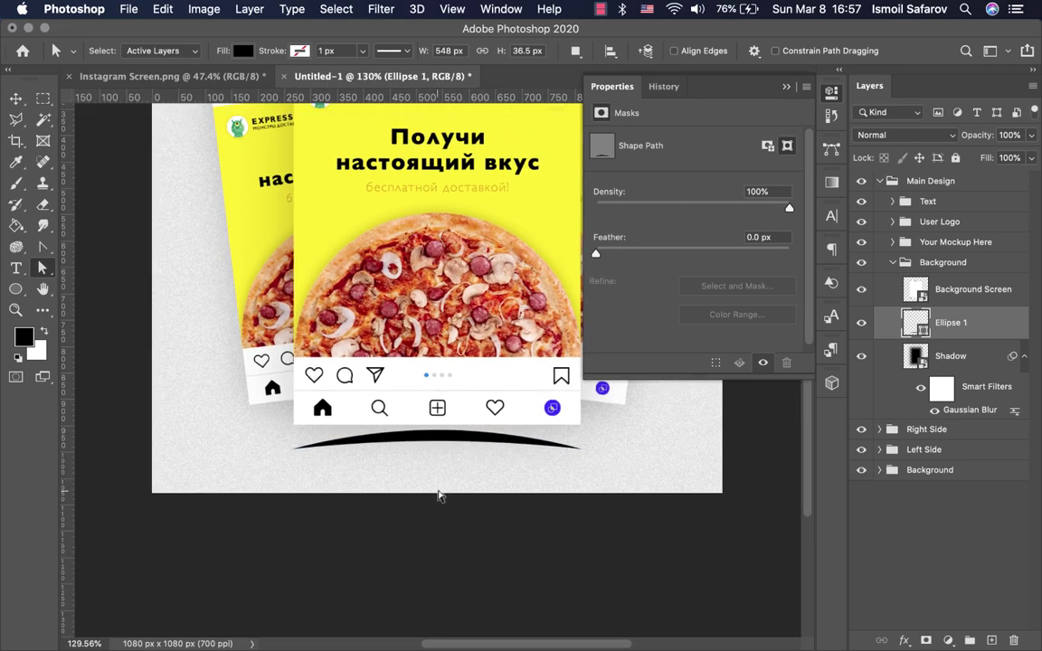
pyautogui.scroll(3, 441, 493)
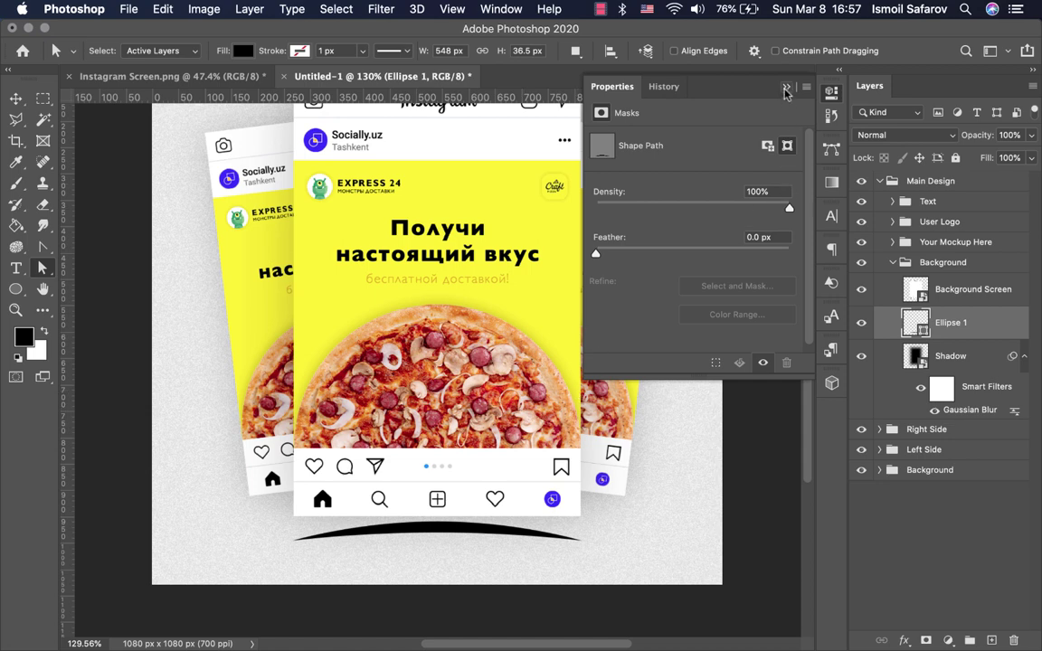
pyautogui.click(708, 85)
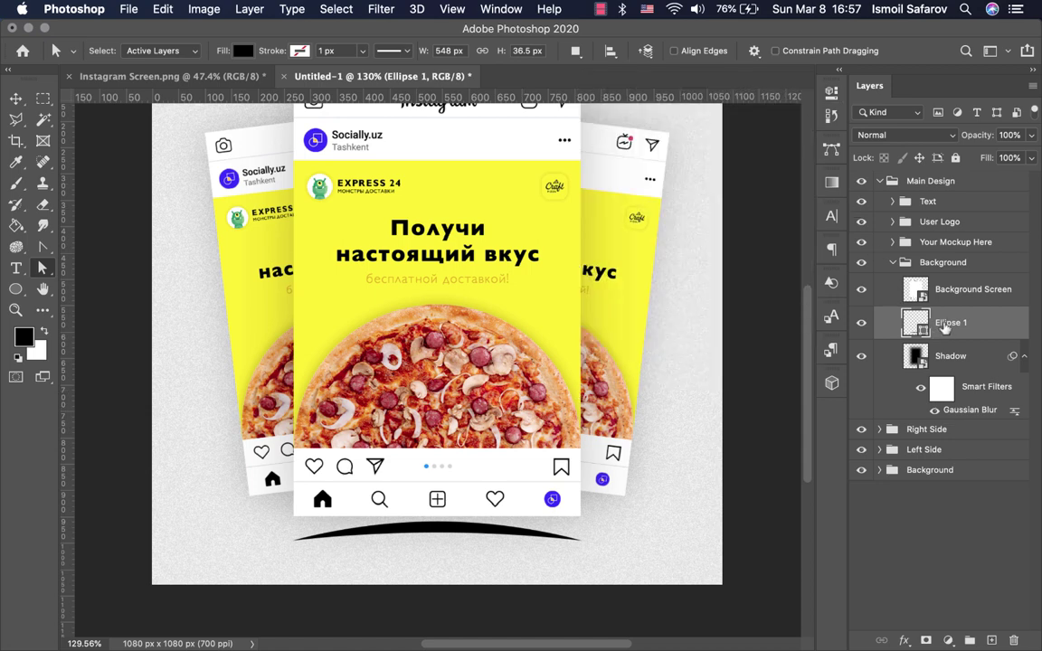
# Step: Convert Ellipse 1 to a smart object and rename it Line Shadow
pyautogui.rightClick(945, 328)
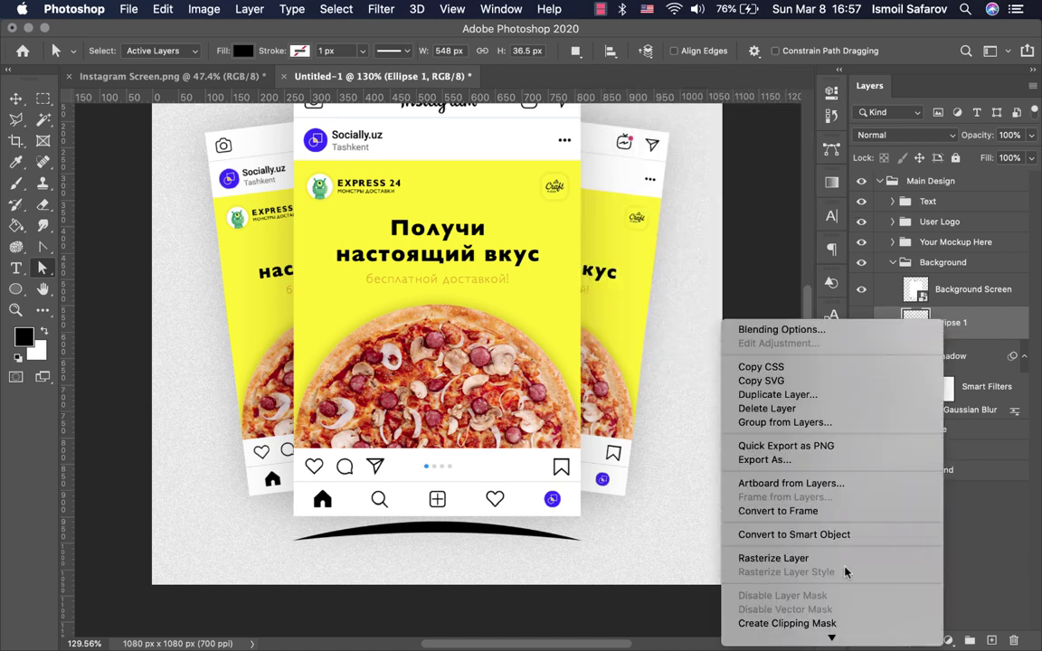
pyautogui.click(765, 534)
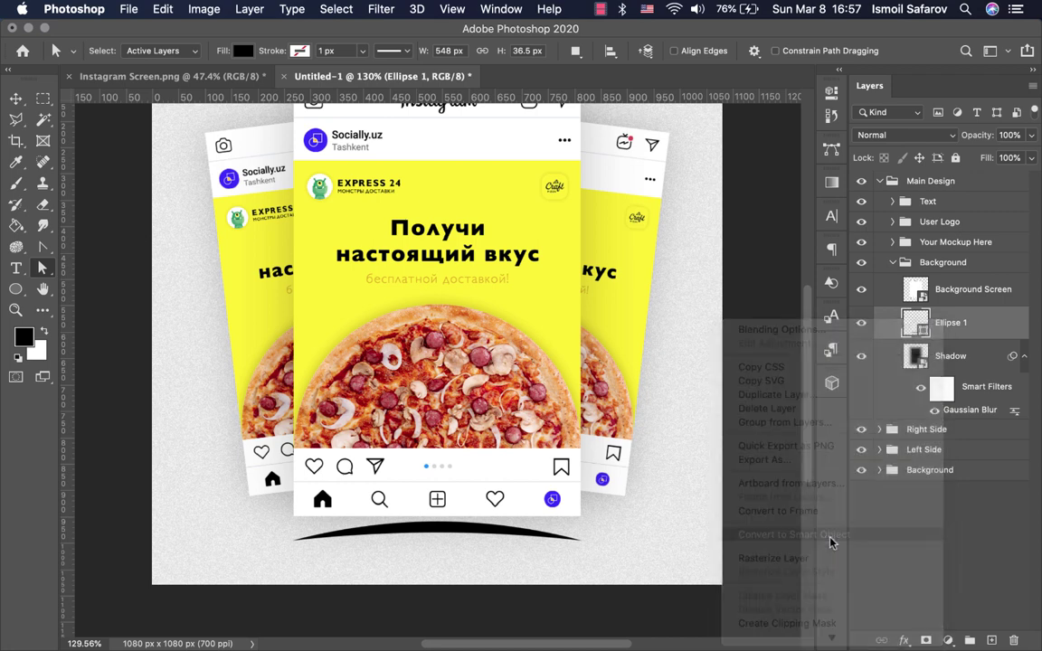
pyautogui.doubleClick(953, 327)
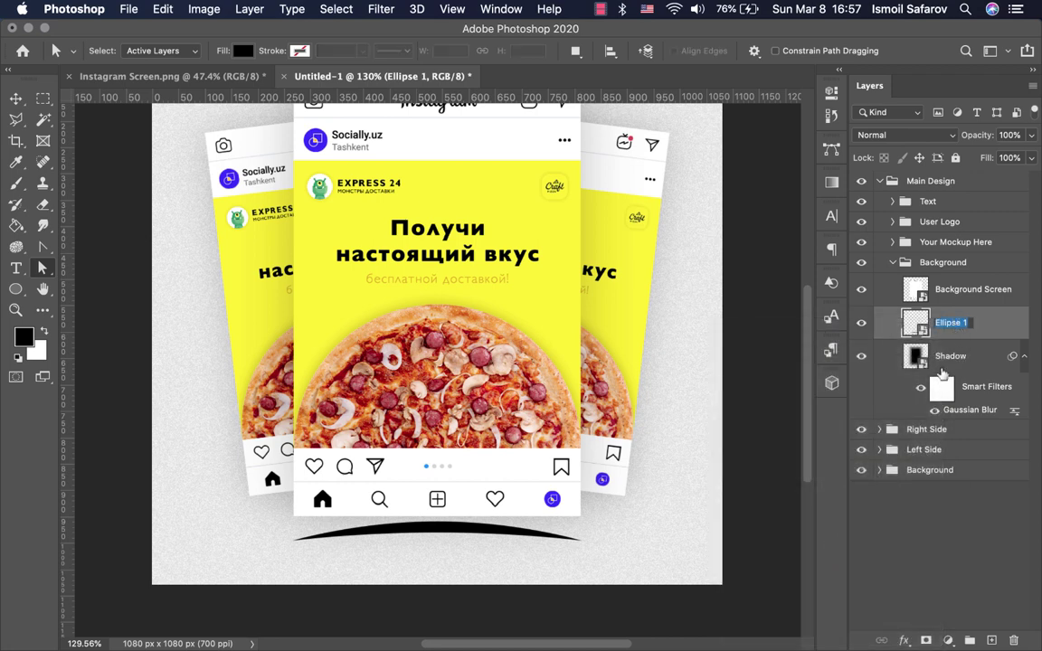
pyautogui.write('Ц')
pyautogui.write('hadow')
pyautogui.press('Return')
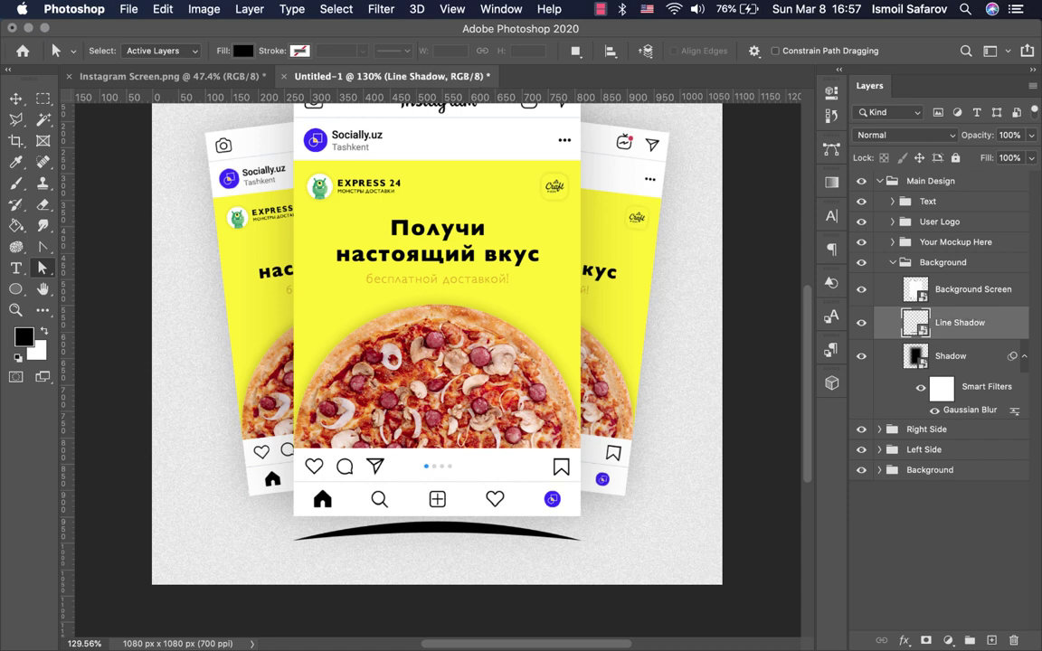
pyautogui.click(336, 10)
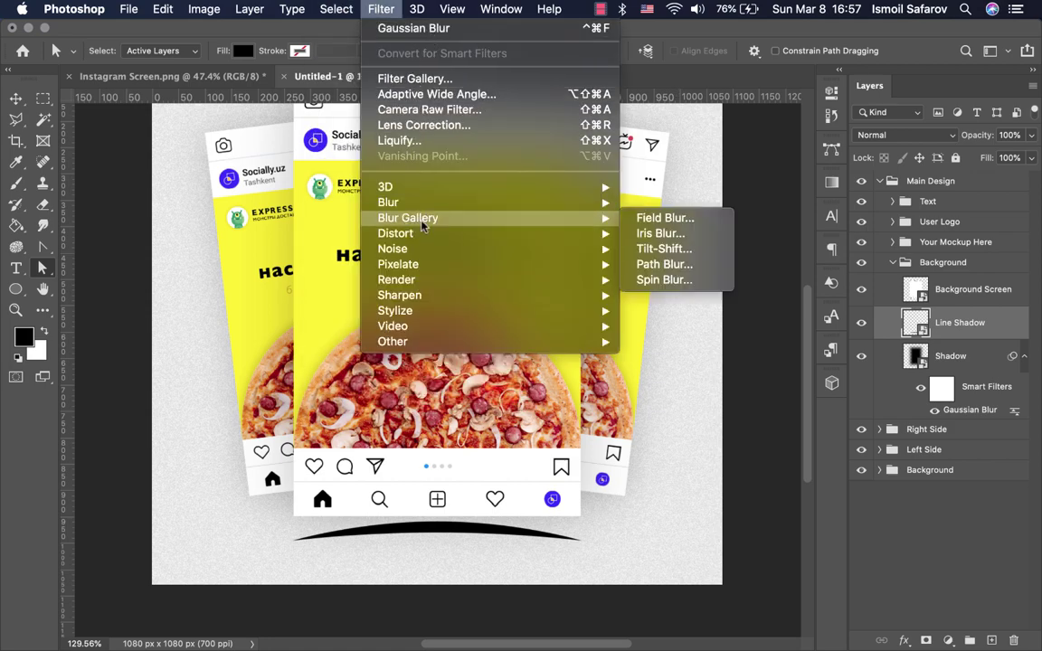
pyautogui.moveTo(387, 202)
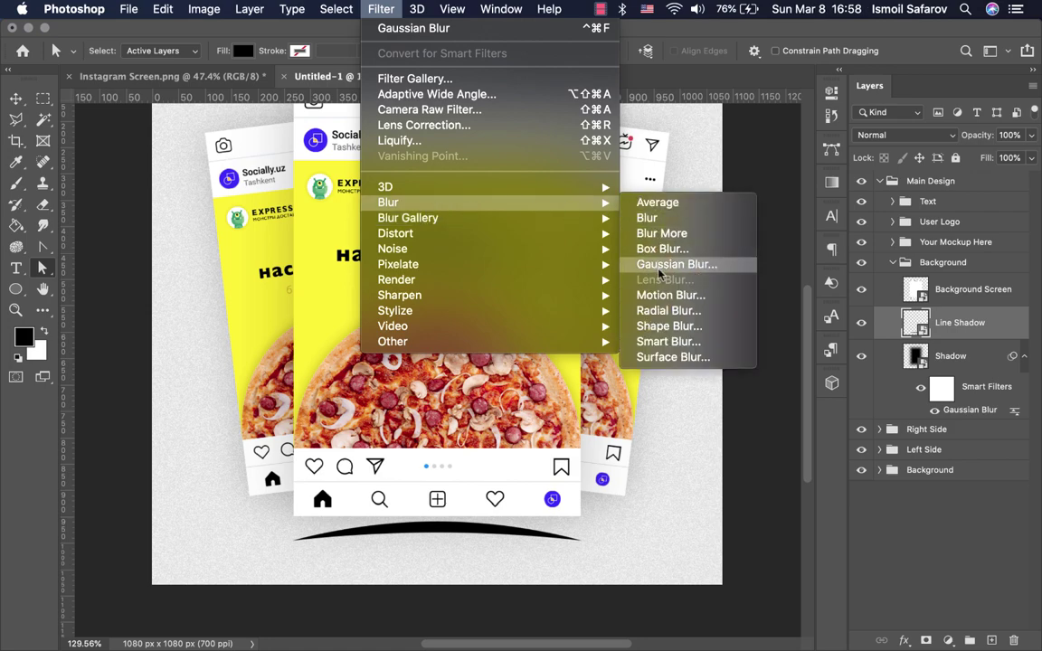
# Step: Set the Gaussian Blur radius for the Line Shadow arc to 2 pixels
pyautogui.click(659, 265)
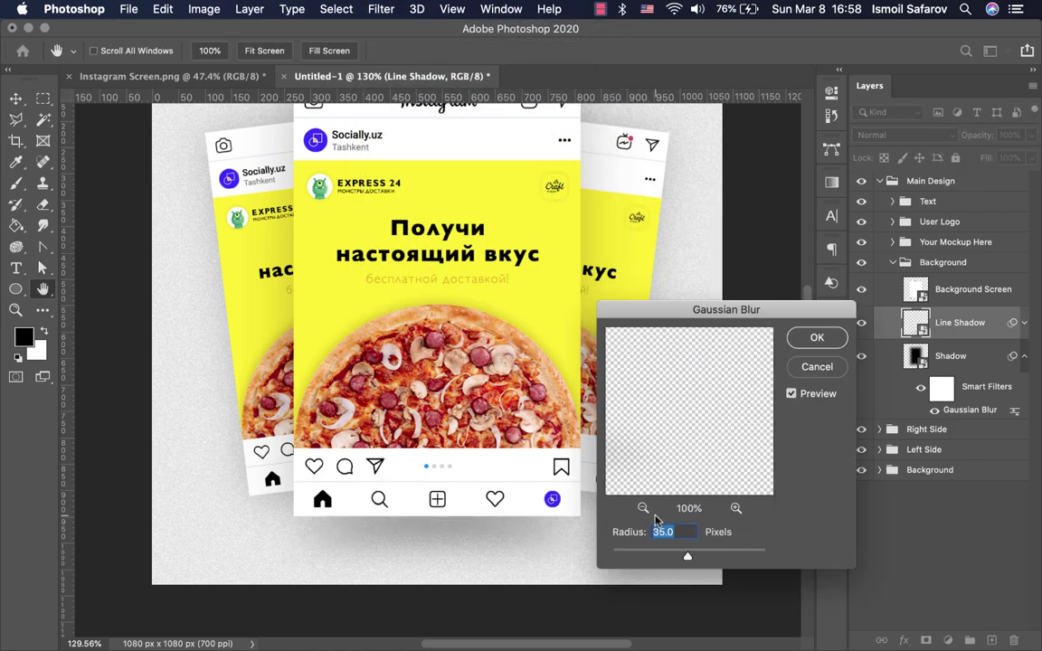
pyautogui.moveTo(640, 555); pyautogui.dragTo(622, 555)
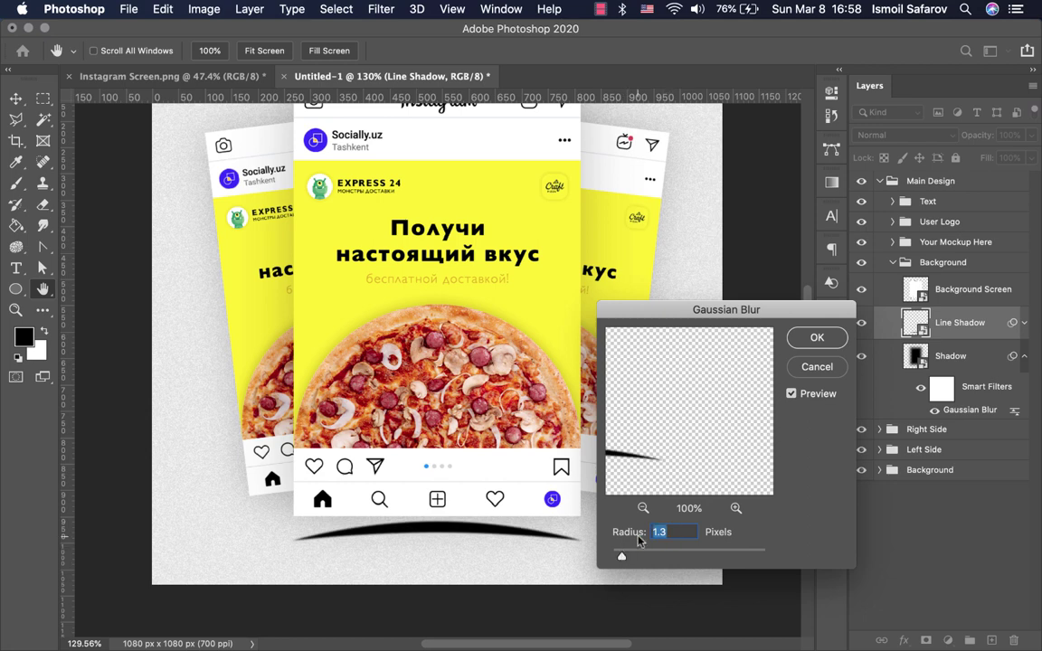
pyautogui.write('2.5')
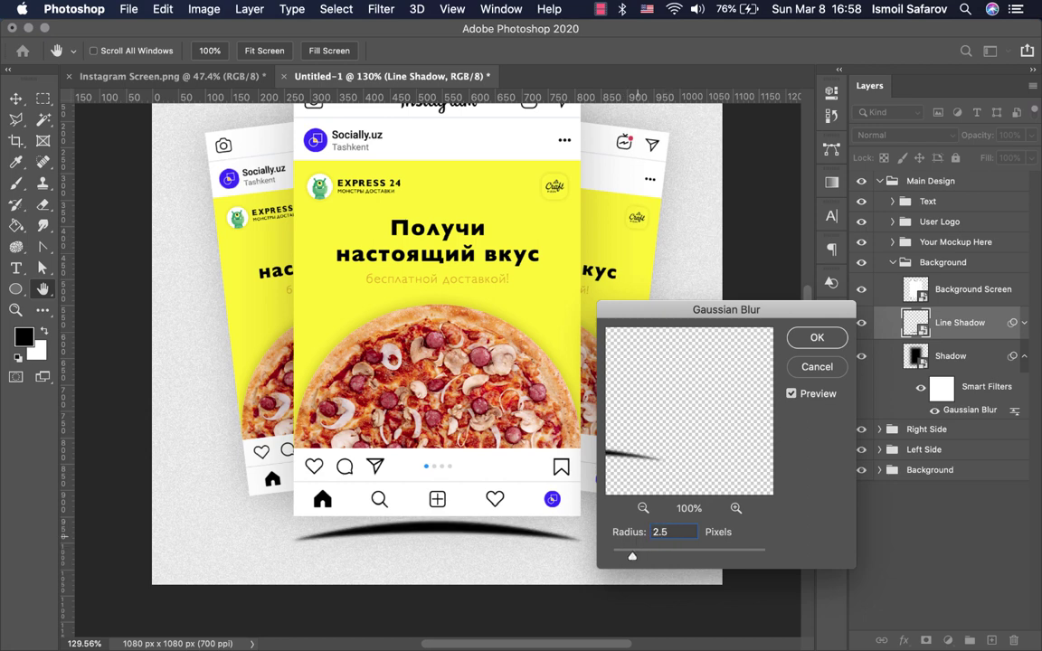
pyautogui.press('BackSpace')
pyautogui.press('BackSpace')
# Step: Apply the blur, fade Line Shadow to 15% opacity, and nudge it up toward the card
pyautogui.click(806, 342)
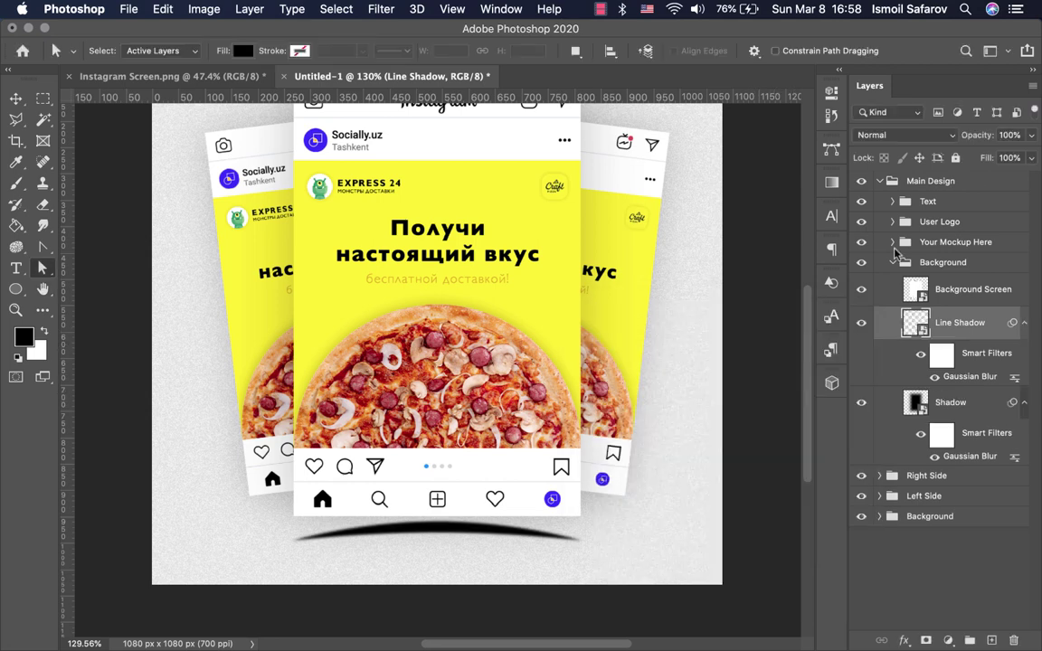
pyautogui.click(973, 158)
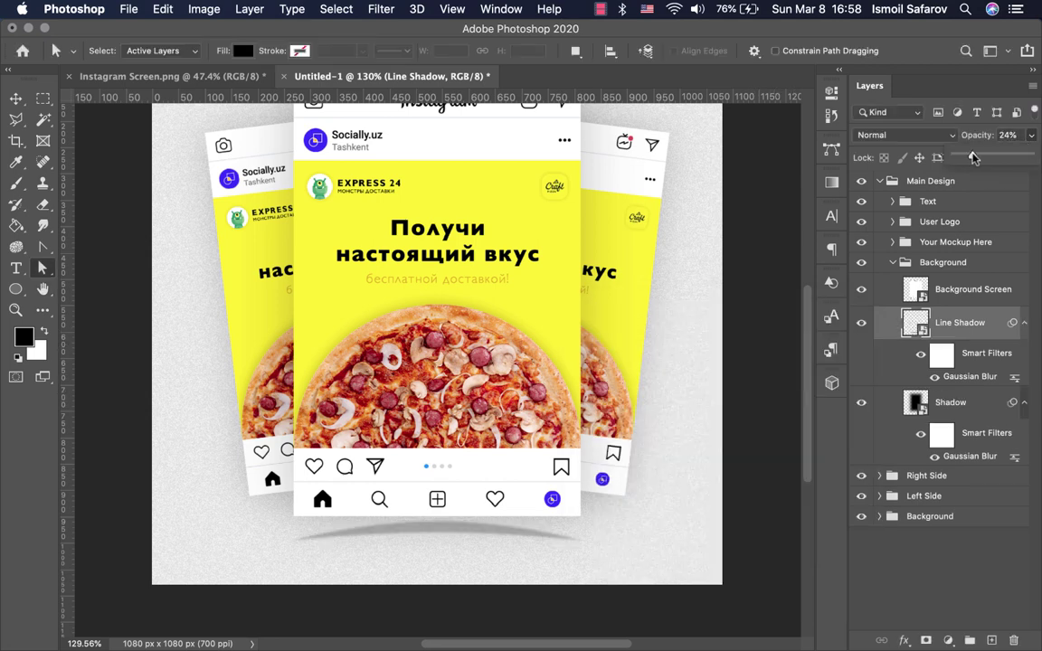
pyautogui.moveTo(970, 158); pyautogui.dragTo(967, 158)
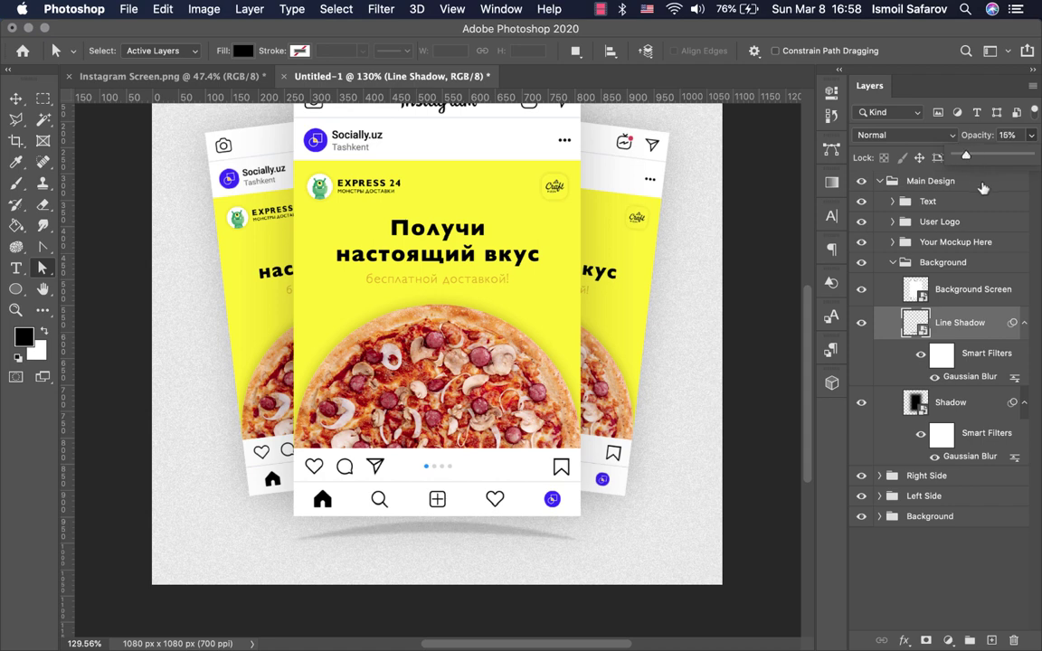
pyautogui.click(892, 125)
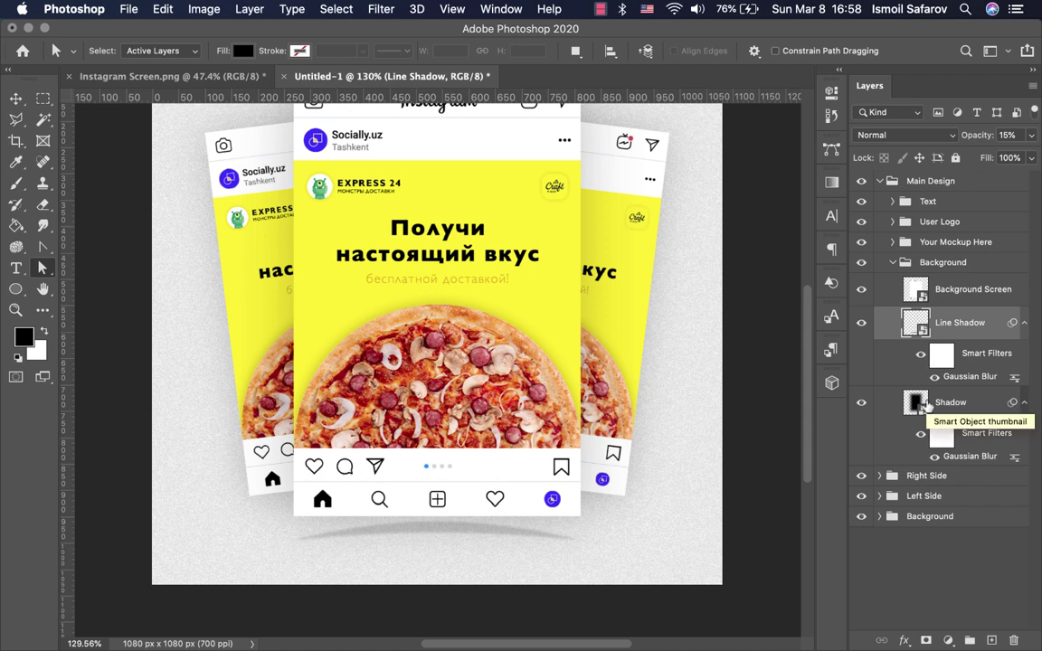
pyautogui.press('v')
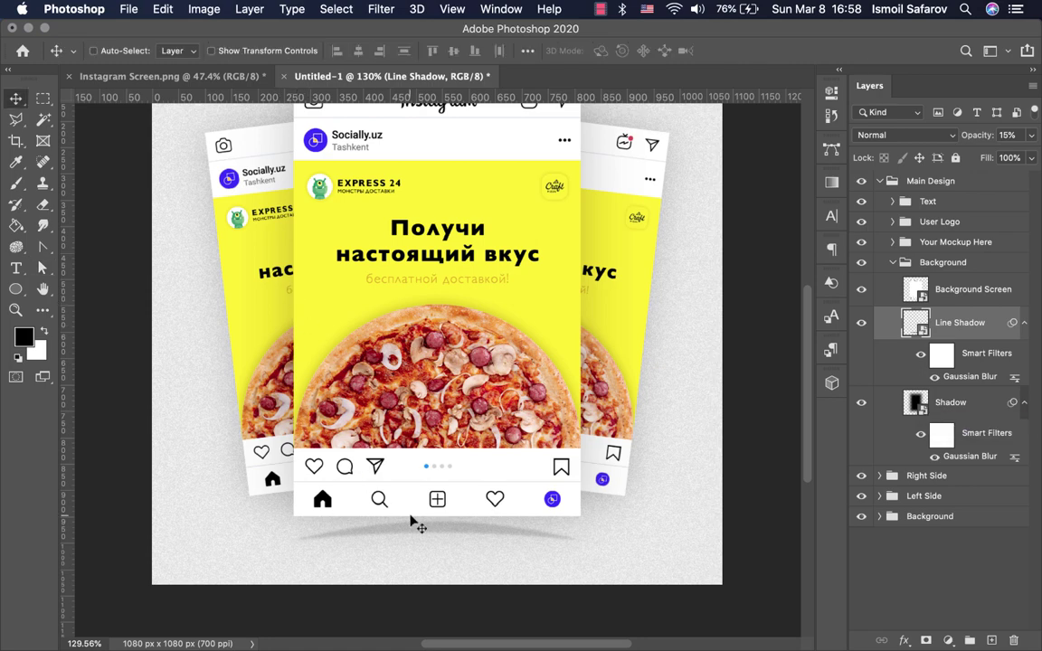
pyautogui.hotkey('shift', 'Up')
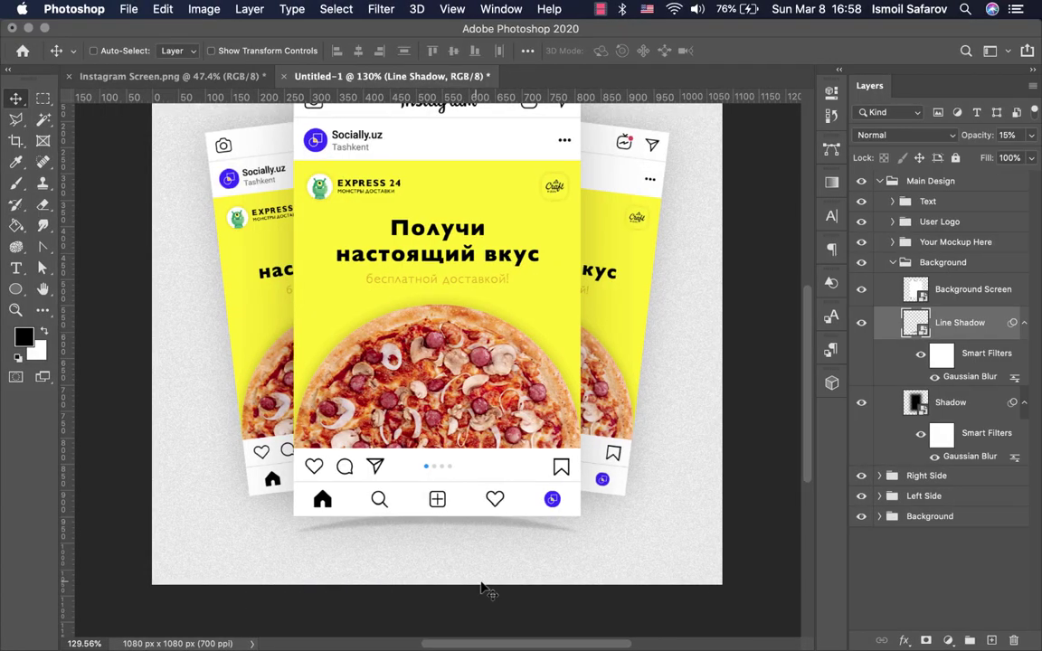
# Step: Widen the Line Shadow to about 109% with Free Transform
pyautogui.hotkey('ctrl', 't')
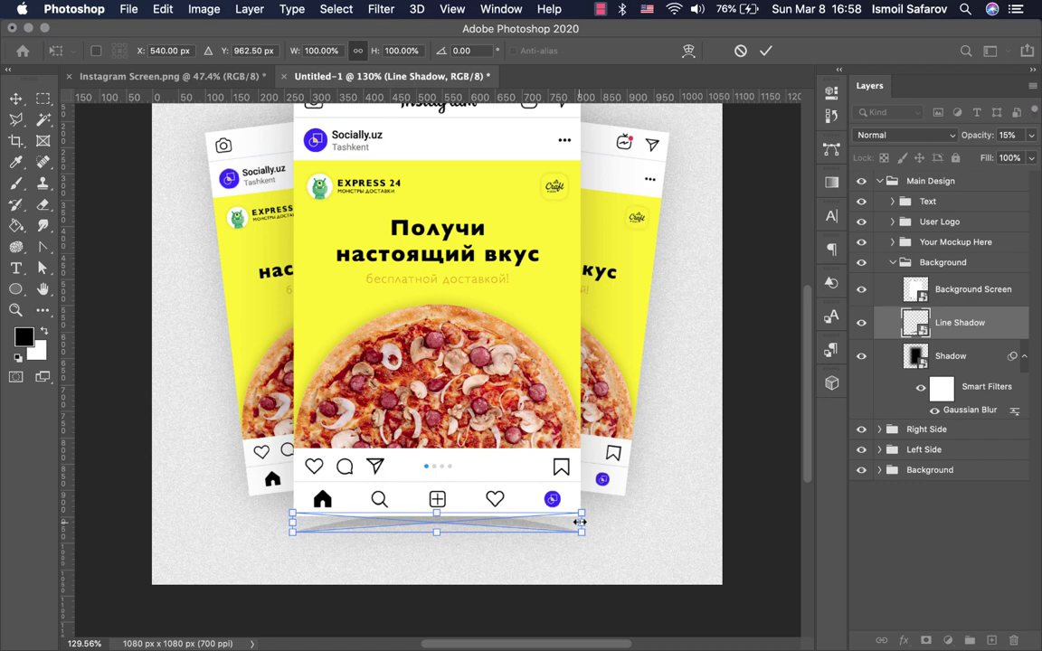
pyautogui.moveTo(581, 522); pyautogui.dragTo(593, 521)
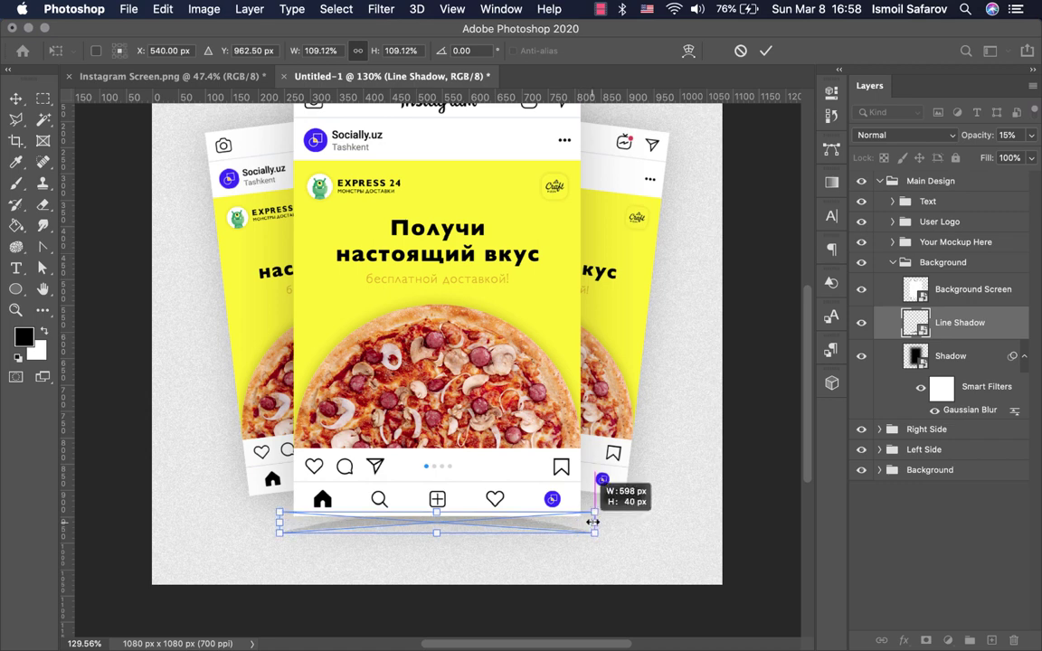
pyautogui.press('Return')
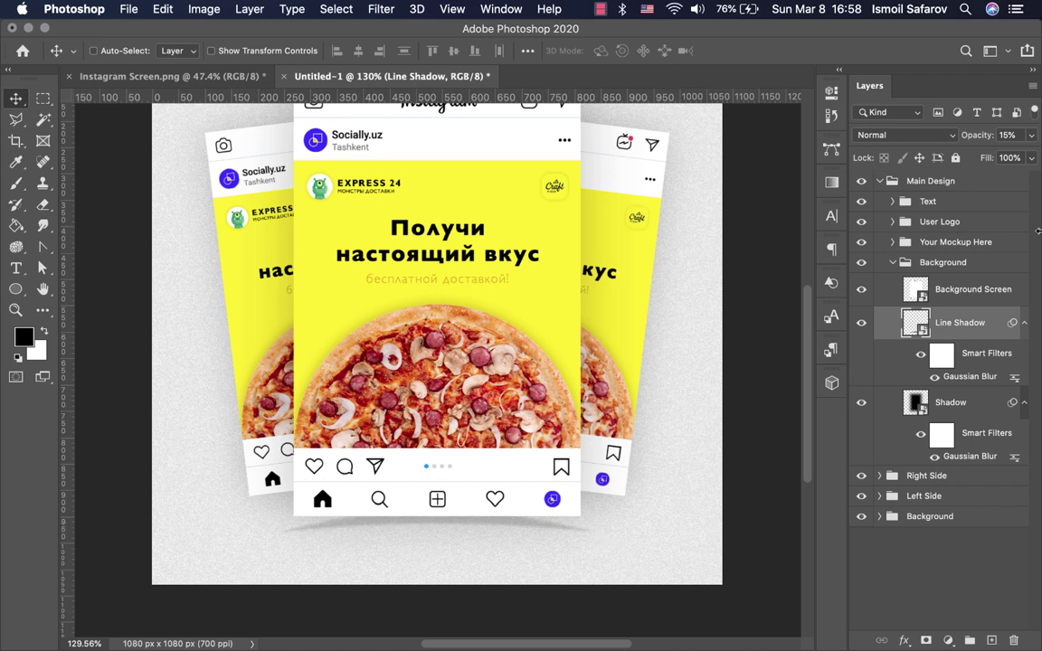
# Step: Lower Line Shadow opacity to 7% and collapse the Background group in Main Design
pyautogui.click(1030, 134)
pyautogui.click(1017, 135)
pyautogui.write('10')
pyautogui.press('Return')
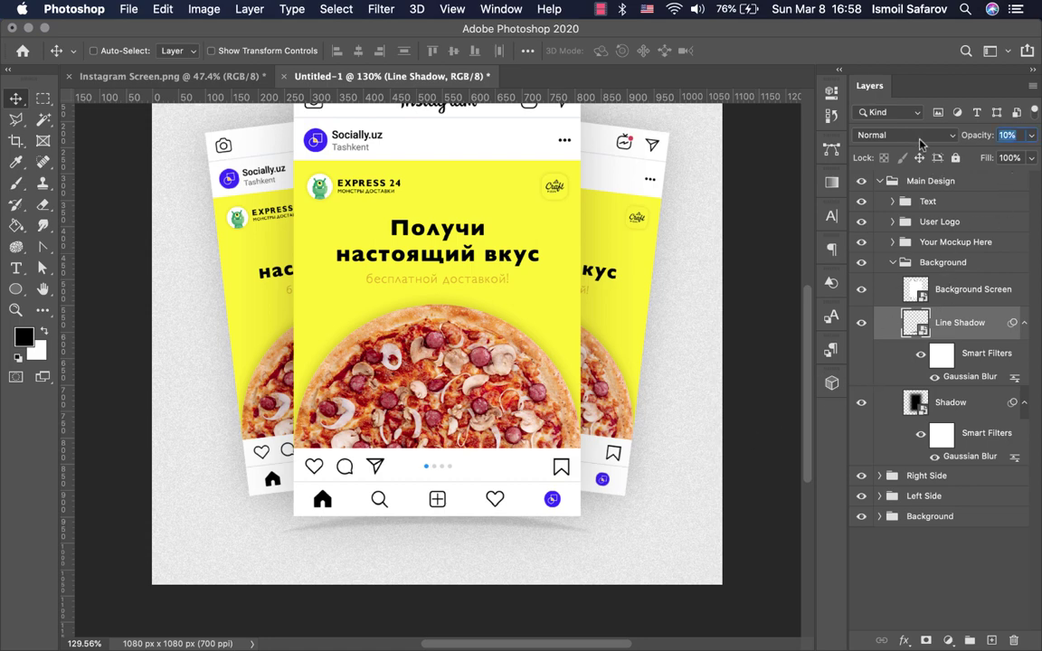
pyautogui.write('7')
pyautogui.press('Return')
pyautogui.click(894, 264)
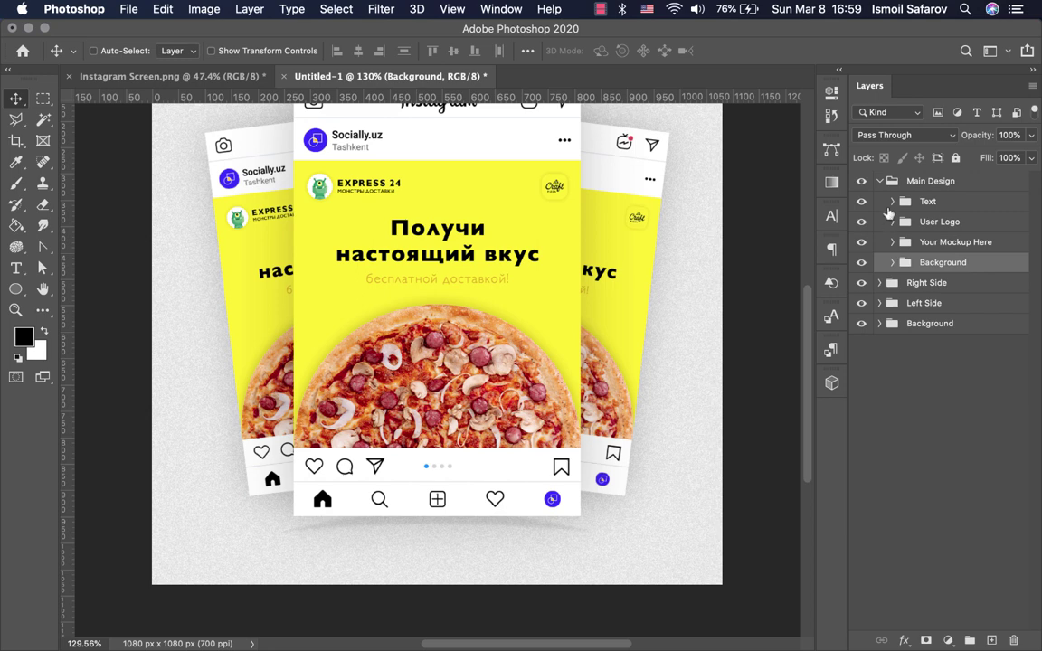
# Step: Select the Shadow layer inside Right Side > Background copy
pyautogui.click(881, 180)
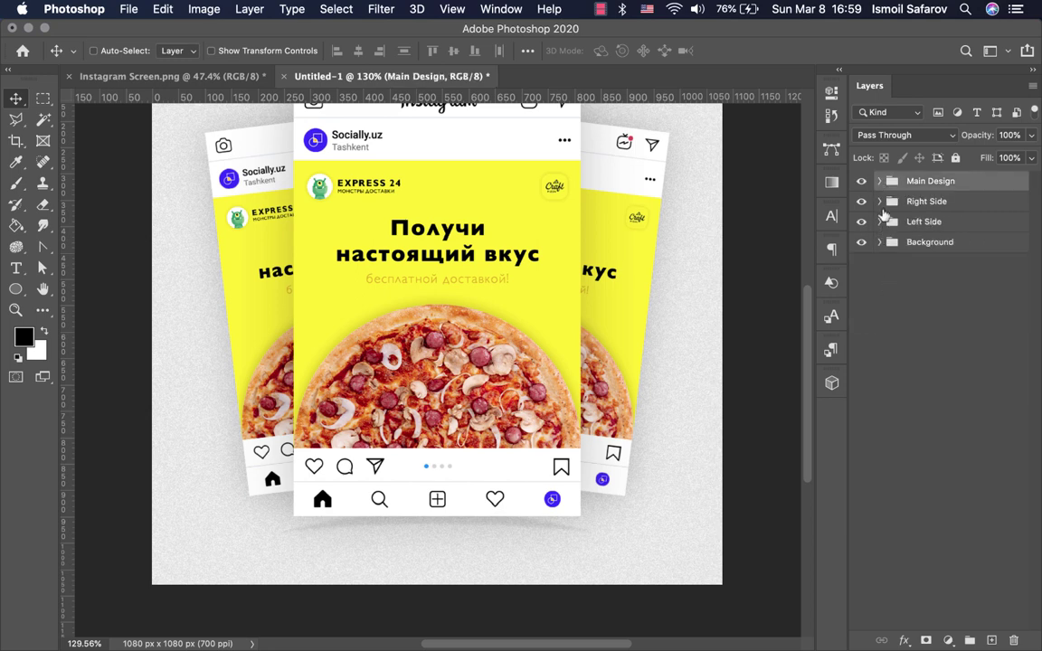
pyautogui.click(879, 202)
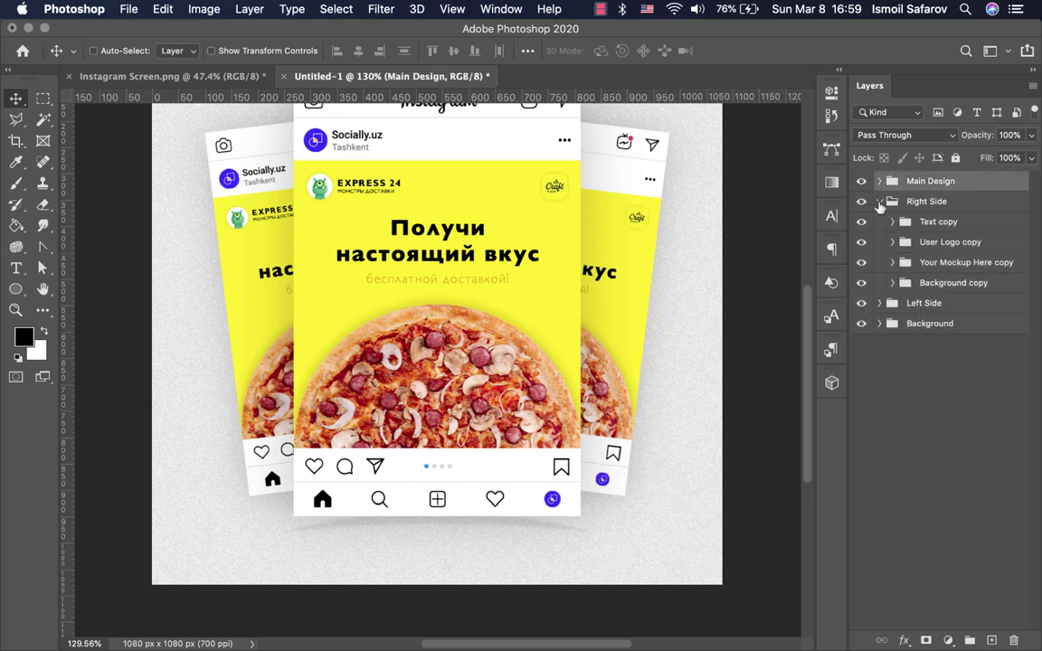
pyautogui.click(890, 284)
pyautogui.click(893, 283)
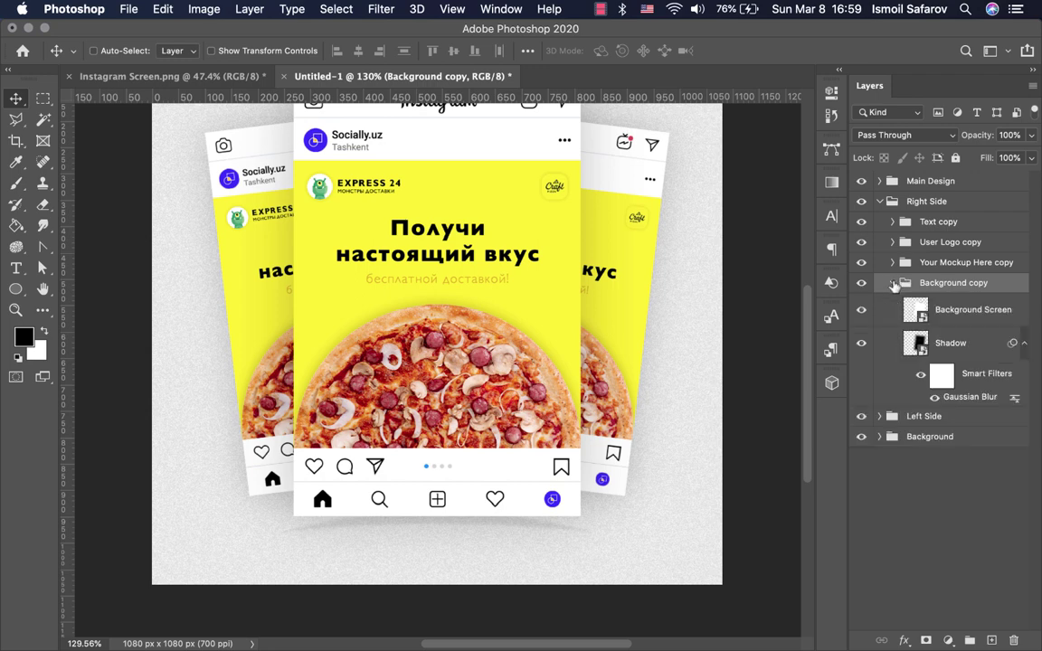
pyautogui.click(940, 343)
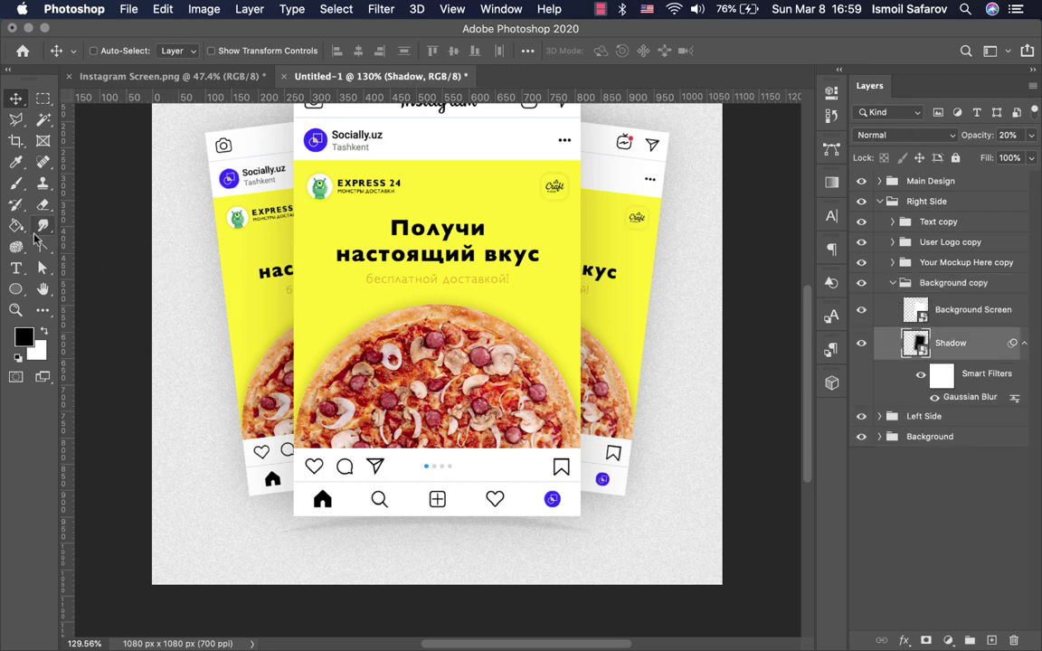
# Step: Draw a flat black 230 × 10 px ellipse below the centre card
pyautogui.click(15, 289)
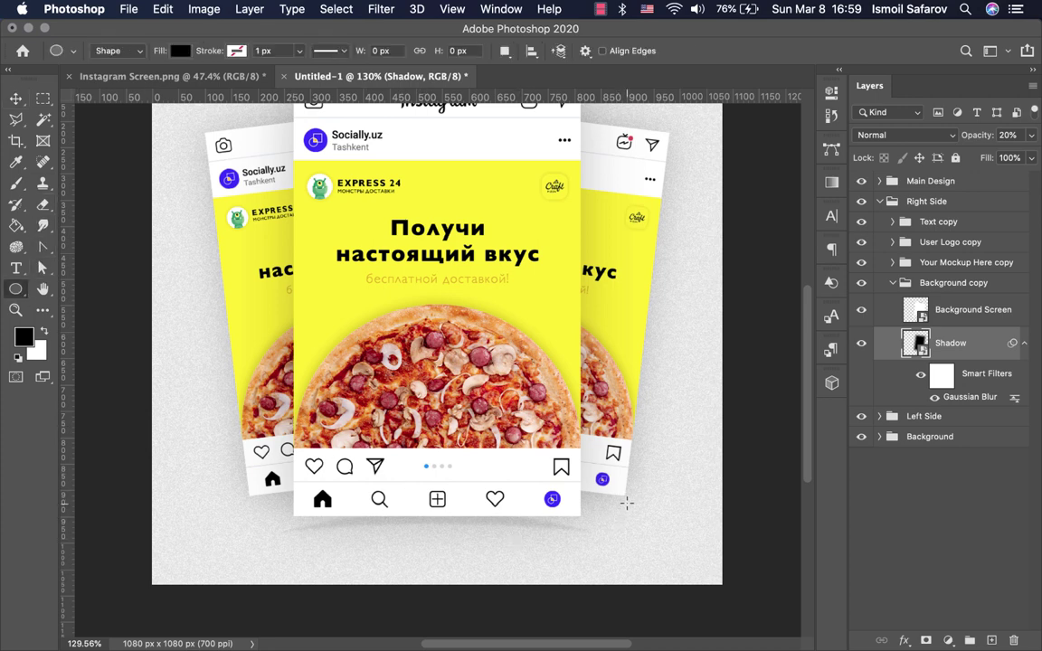
pyautogui.moveTo(623, 504); pyautogui.dragTo(506, 509)
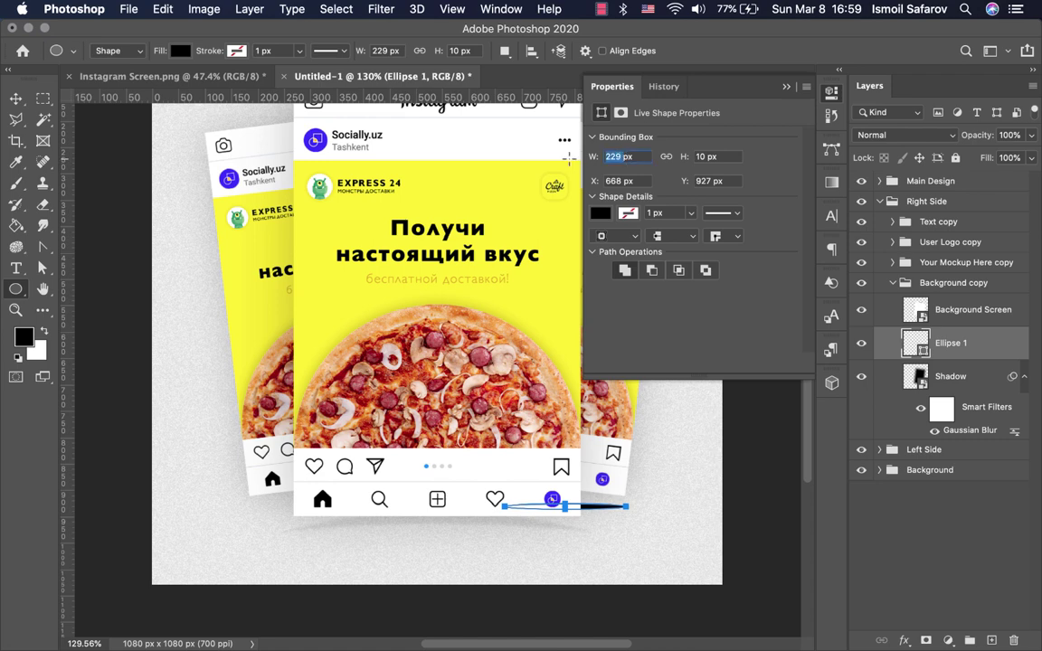
pyautogui.write('2')
pyautogui.click(786, 85)
pyautogui.scroll(3, 684, 474)
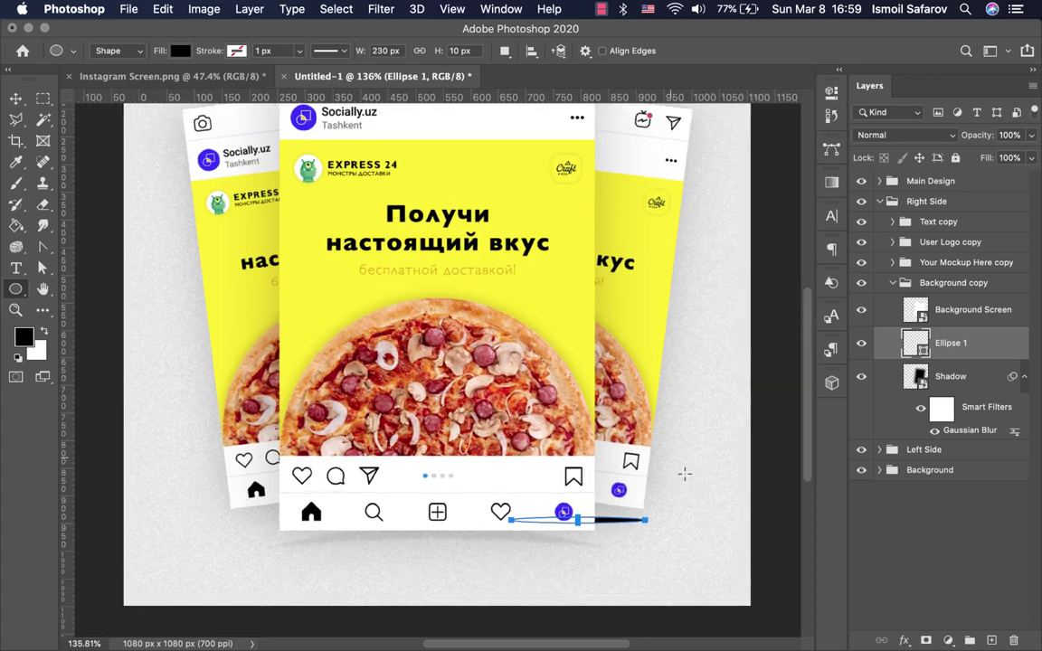
pyautogui.scroll(3, 685, 474)
pyautogui.scroll(-3, 685, 473)
pyautogui.hscroll(3, 685, 474)
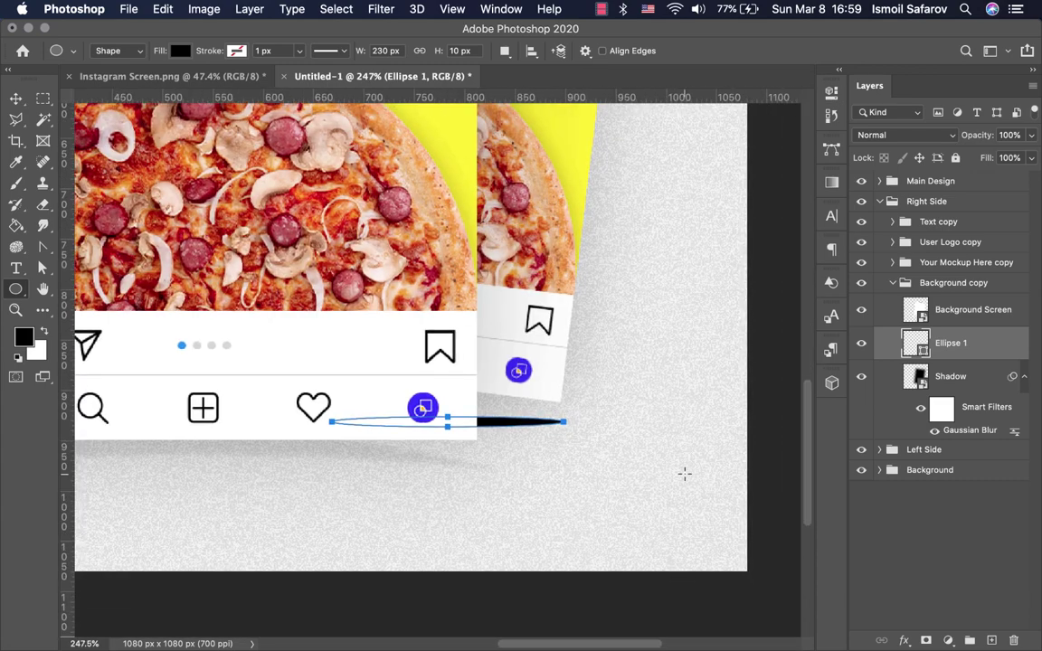
# Step: Convert the ellipse's left and right end anchors into sharp points
pyautogui.click(43, 246)
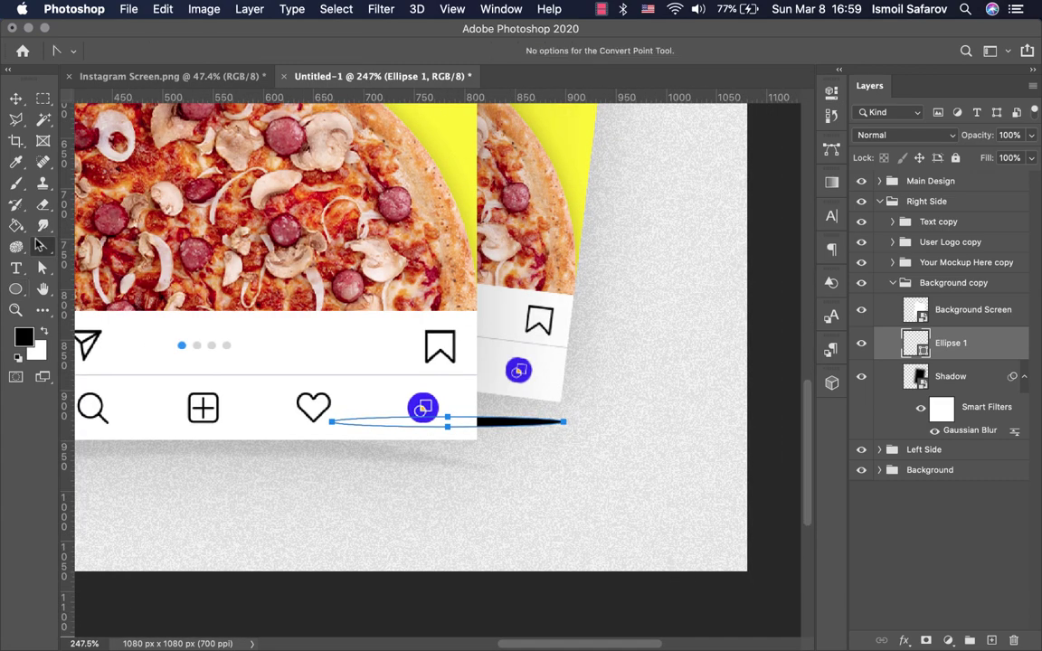
pyautogui.click(332, 422)
pyautogui.click(564, 422)
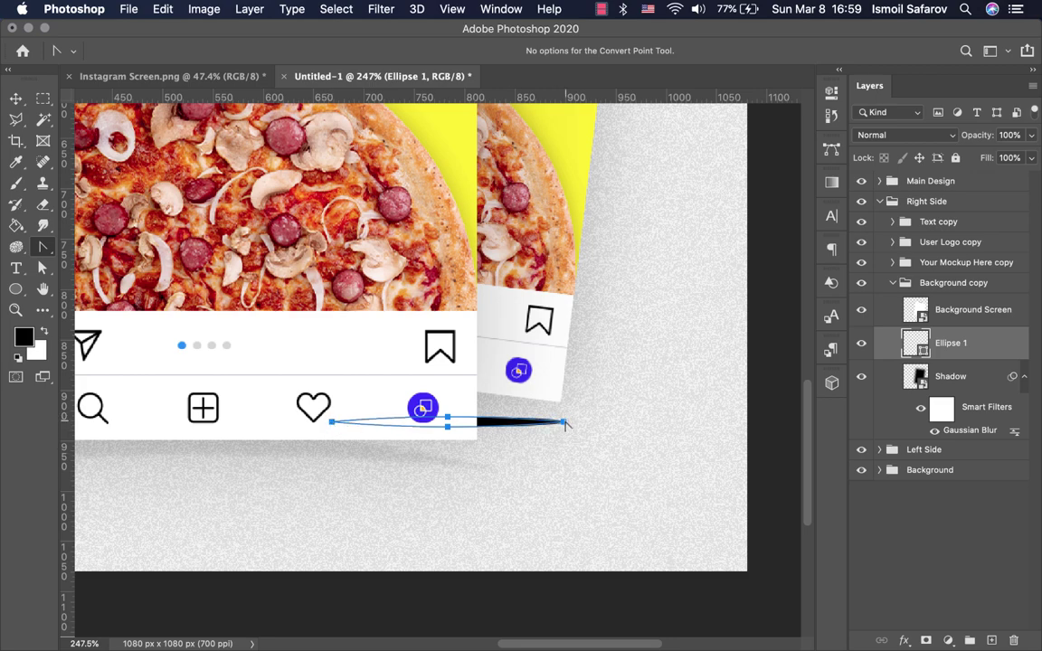
pyautogui.click(16, 98)
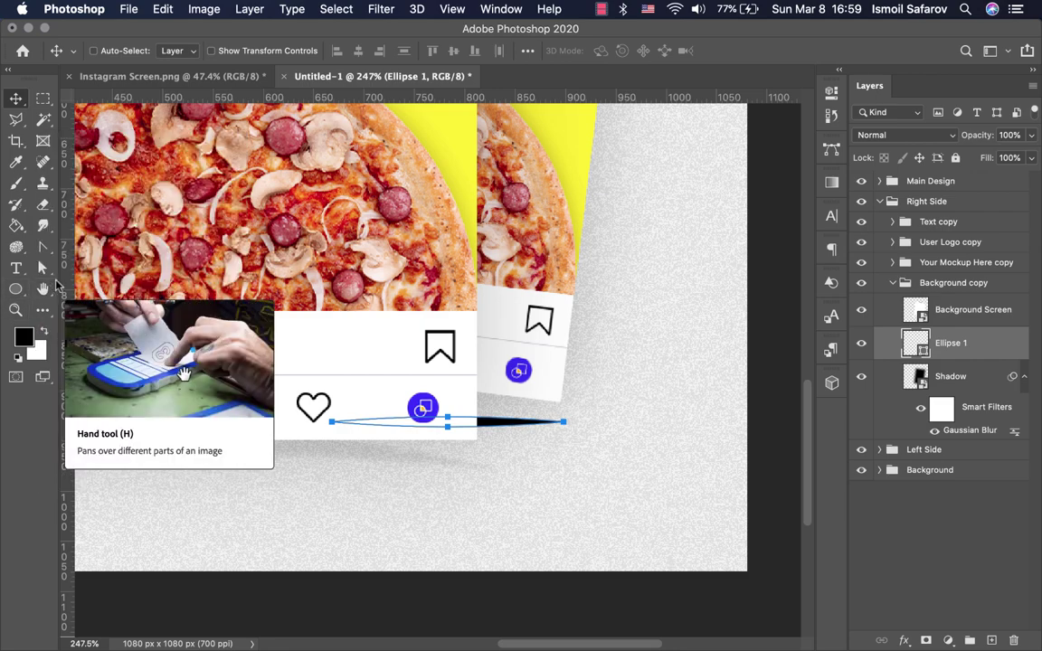
# Step: Raise the ellipse's top anchor to arch it into a curved sliver
pyautogui.click(43, 268)
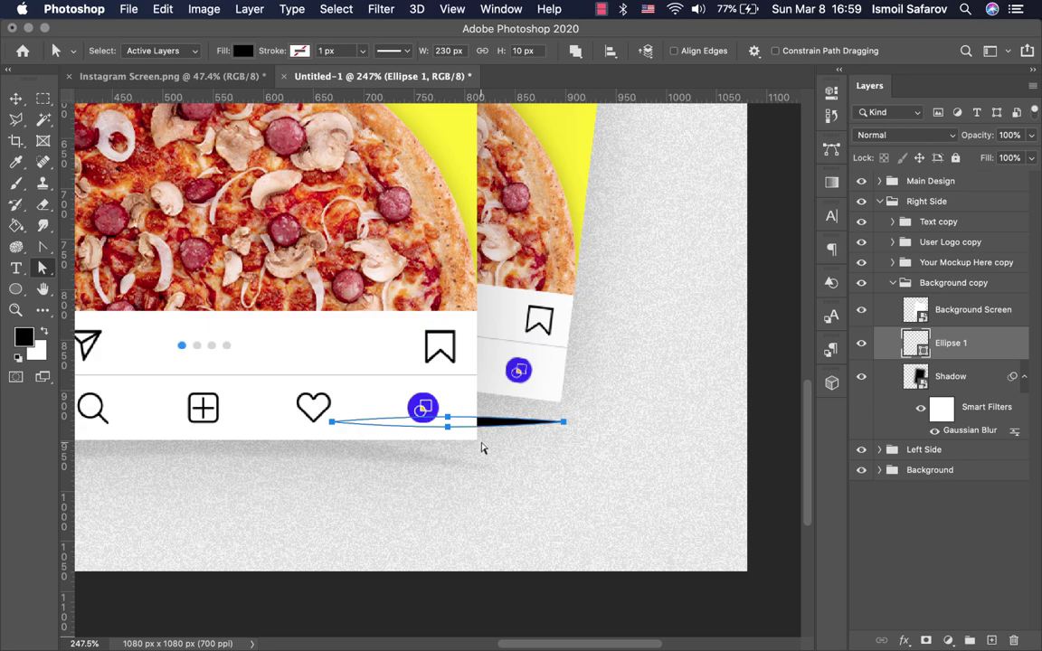
pyautogui.scroll(3, 438, 452)
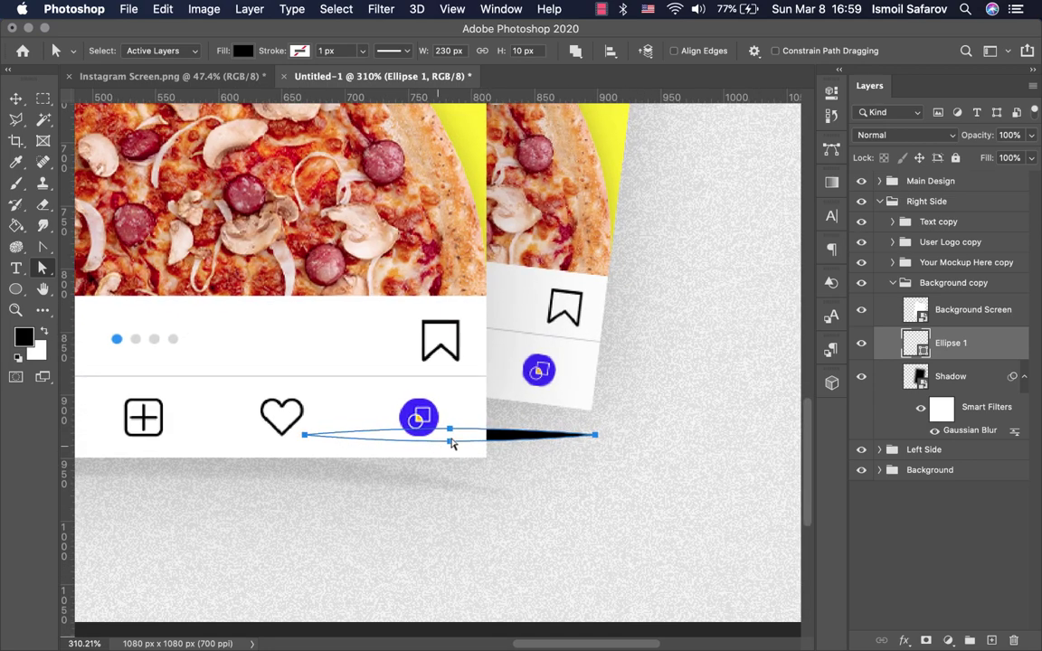
pyautogui.click(449, 430)
pyautogui.hotkey('shift', 'Up')
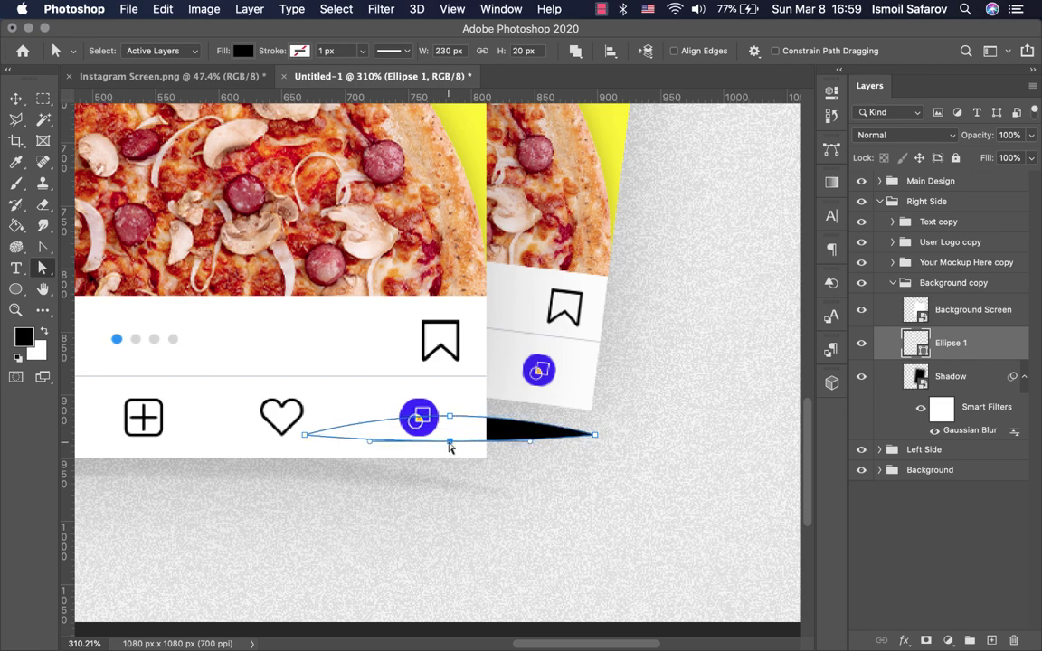
pyautogui.press('Down')
pyautogui.press('Down')
pyautogui.press('Down')
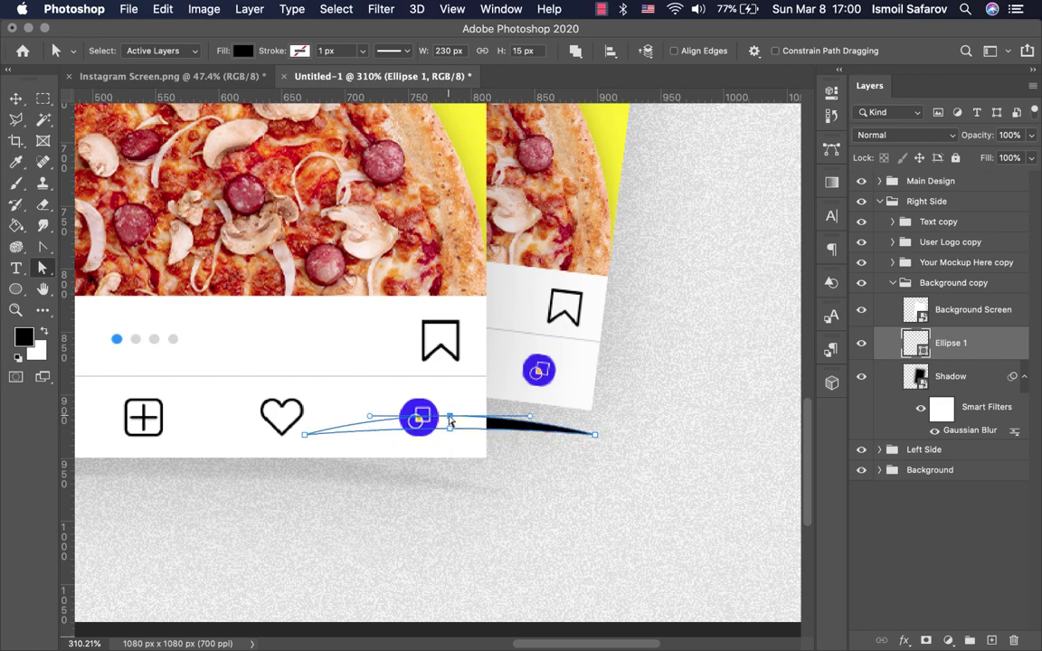
pyautogui.hotkey('shift', 'Up')
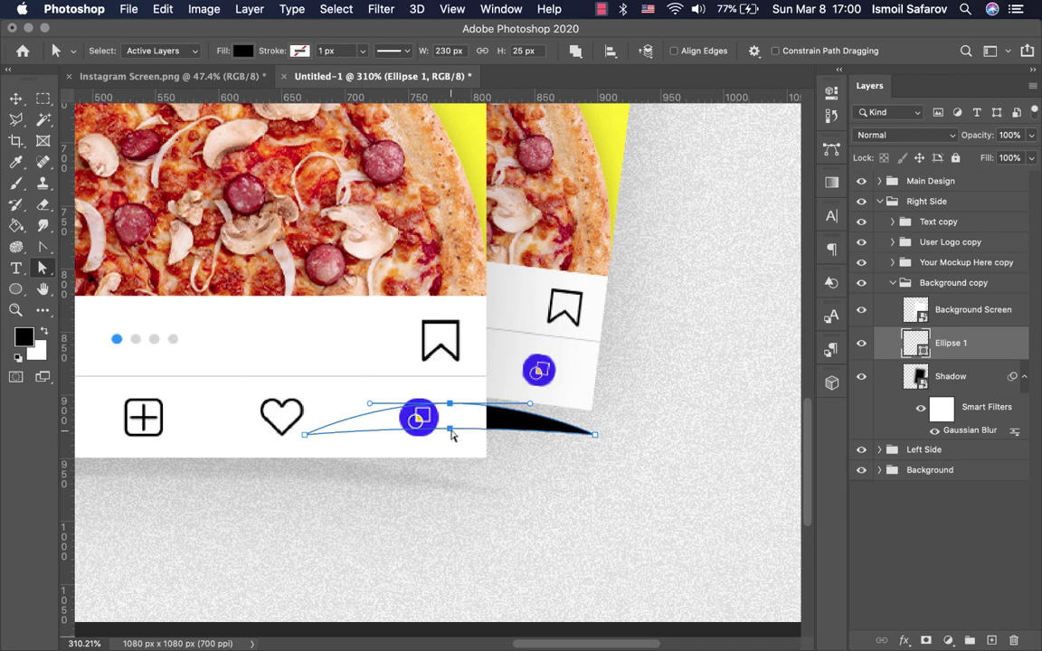
pyautogui.press('Down')
pyautogui.press('Down')
pyautogui.press('Down')
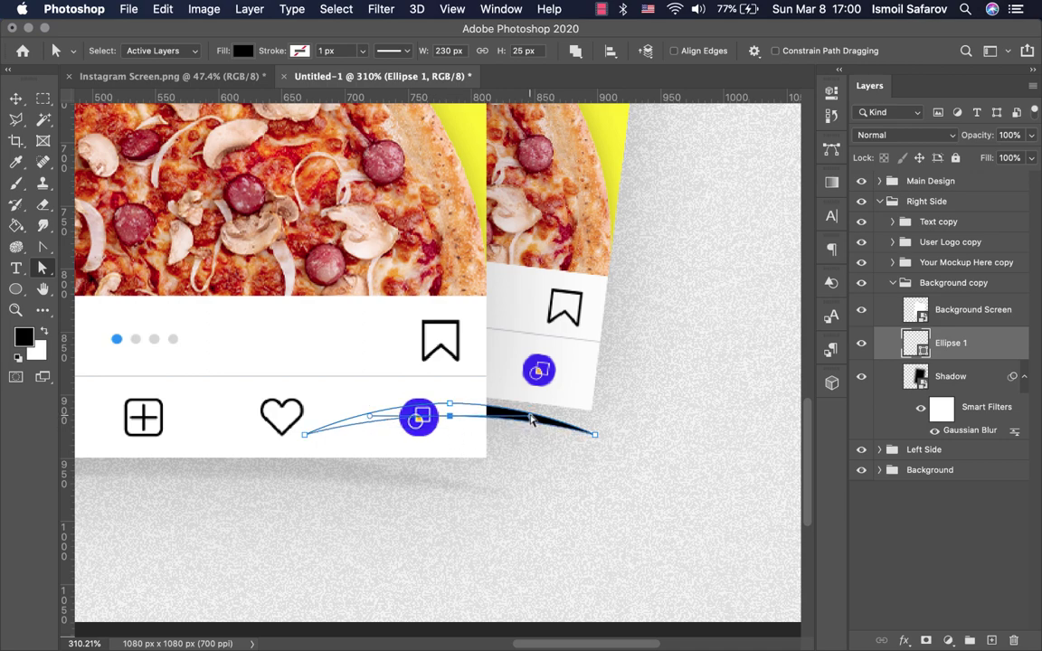
# Step: Shift the curved shadow slightly under the centre card
pyautogui.press('v')
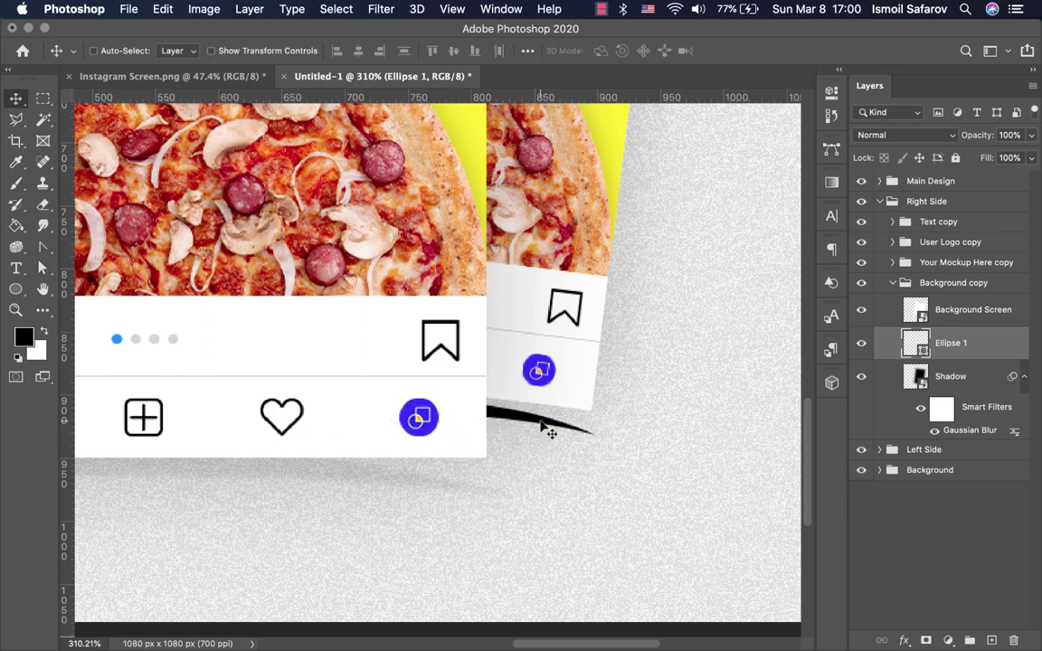
pyautogui.moveTo(545, 432); pyautogui.dragTo(554, 426)
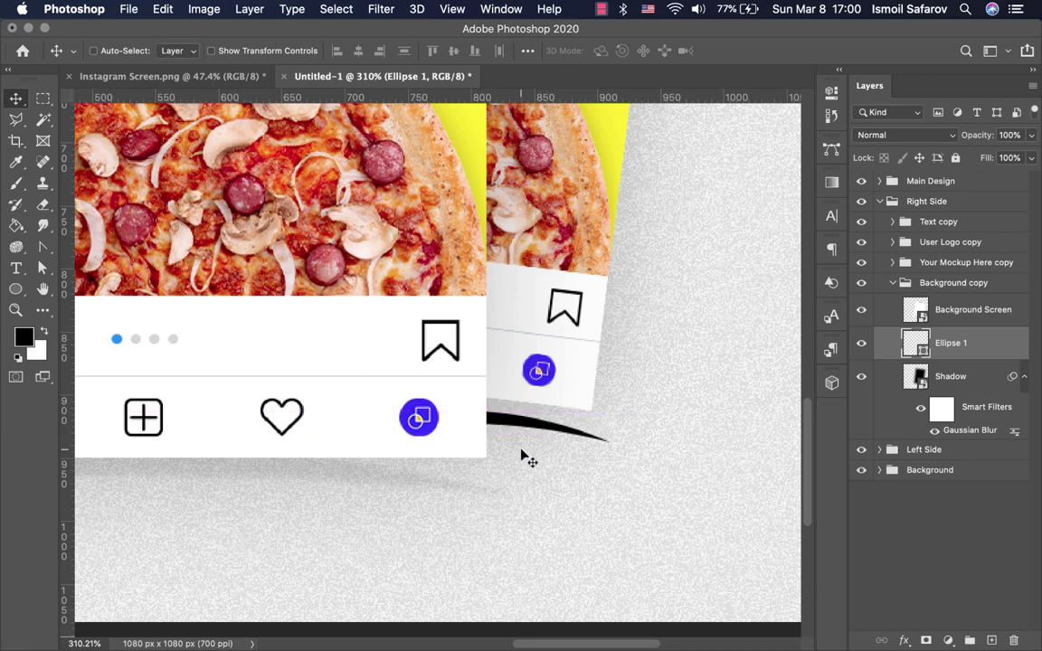
pyautogui.scroll(-3, 524, 456)
pyautogui.scroll(3, 524, 456)
# Step: Rotate the curved shadow shape by 7°
pyautogui.hotkey('ctrl', 't')
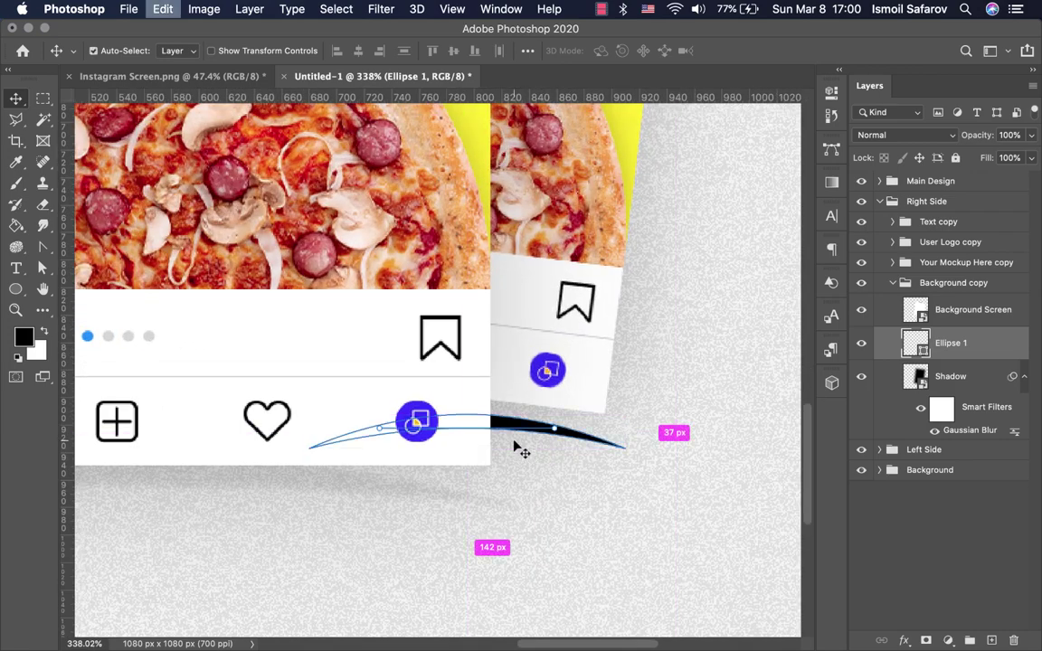
pyautogui.click(444, 51)
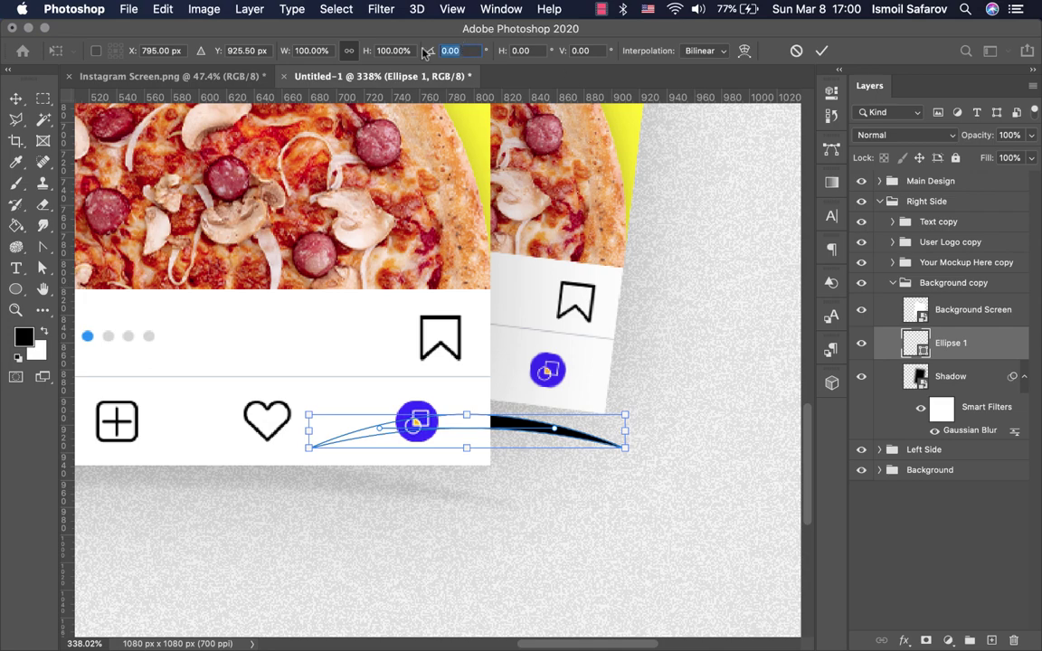
pyautogui.write('7')
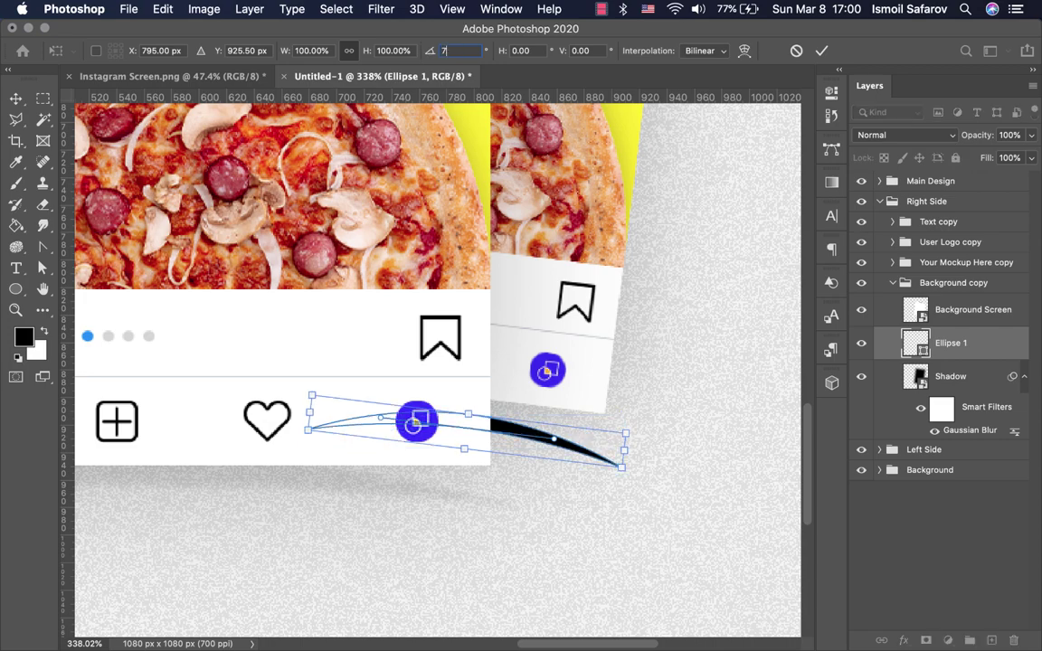
pyautogui.press('Return')
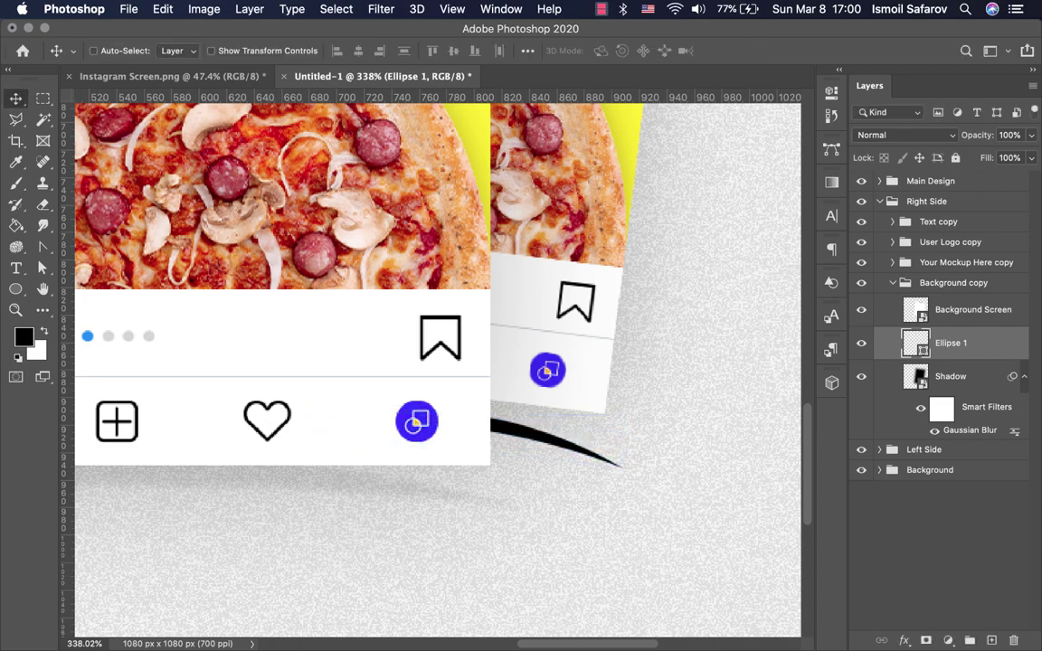
pyautogui.scroll(-3, 126, 240)
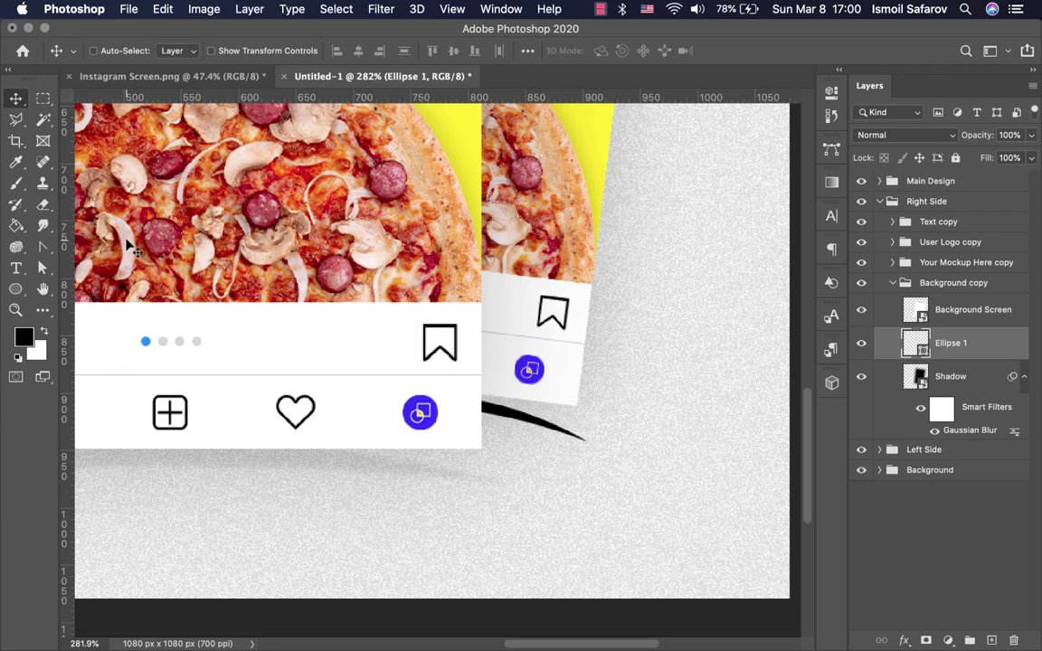
pyautogui.scroll(-3, 424, 361)
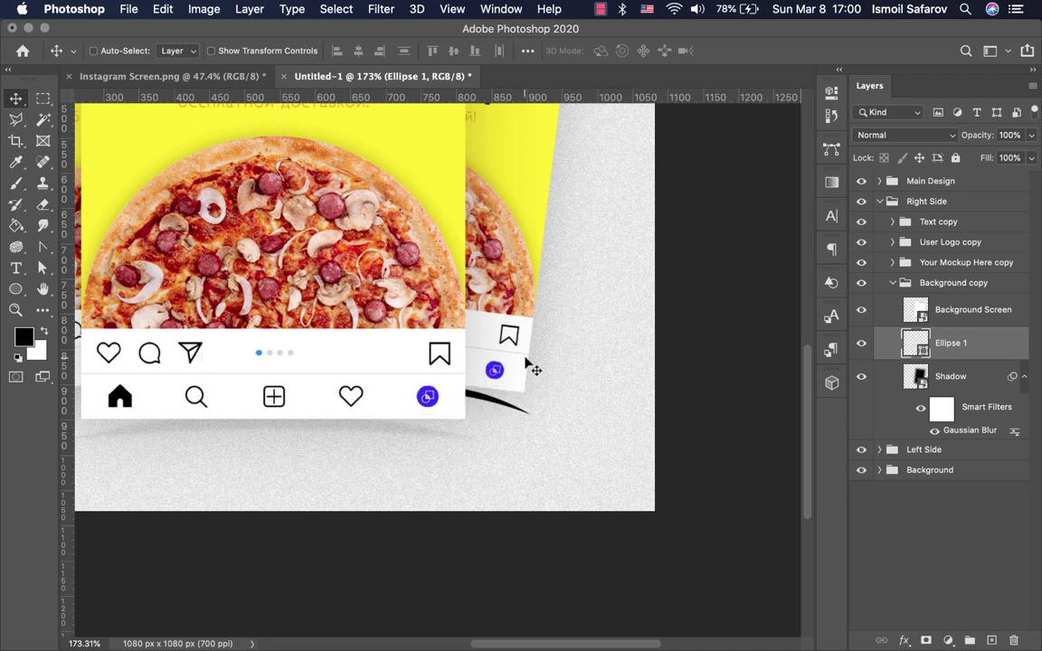
# Step: Nudge the arc under the centre card's bottom-right corner and fit the mockup on screen
pyautogui.press('Down')
pyautogui.press('Down')
pyautogui.press('Down')
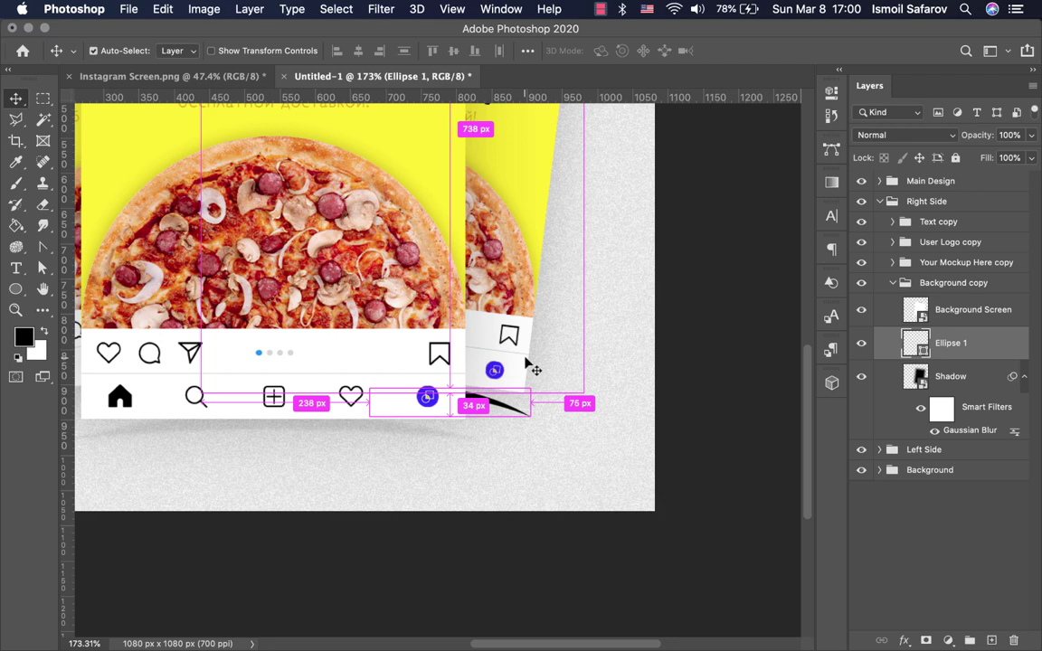
pyautogui.press('Up')
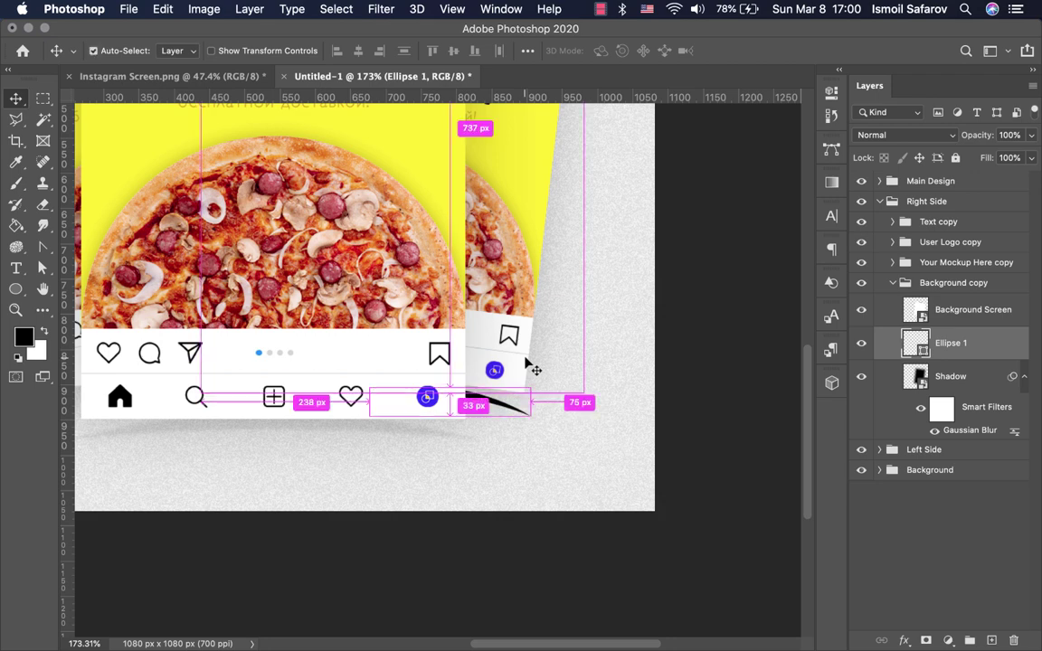
pyautogui.press('Up')
pyautogui.press('Up')
pyautogui.press('Up')
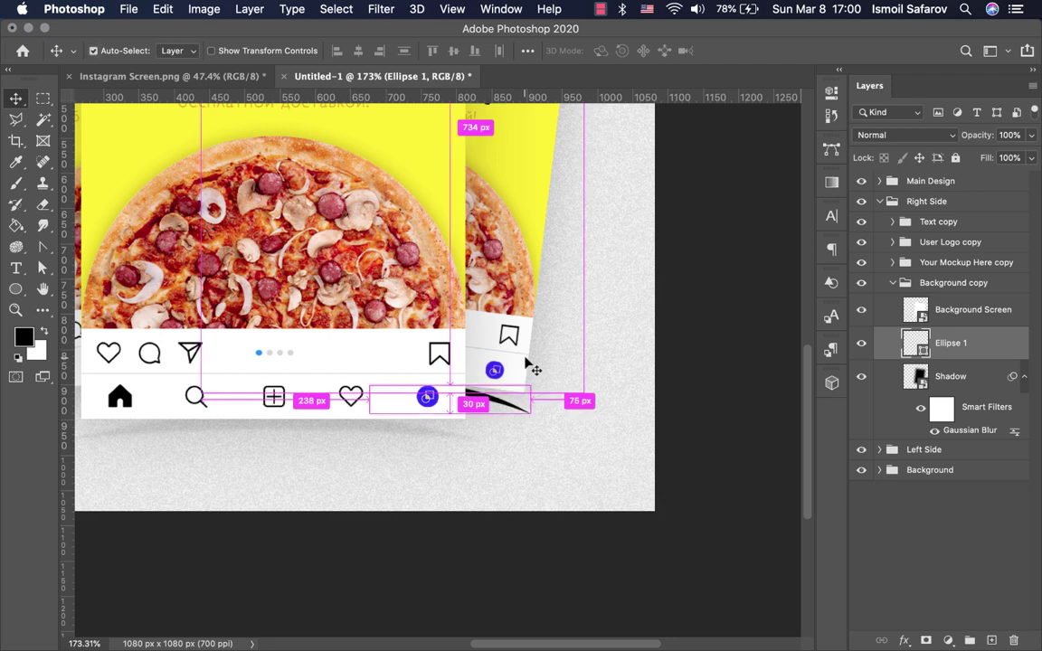
pyautogui.hotkey('ctrl', '0')
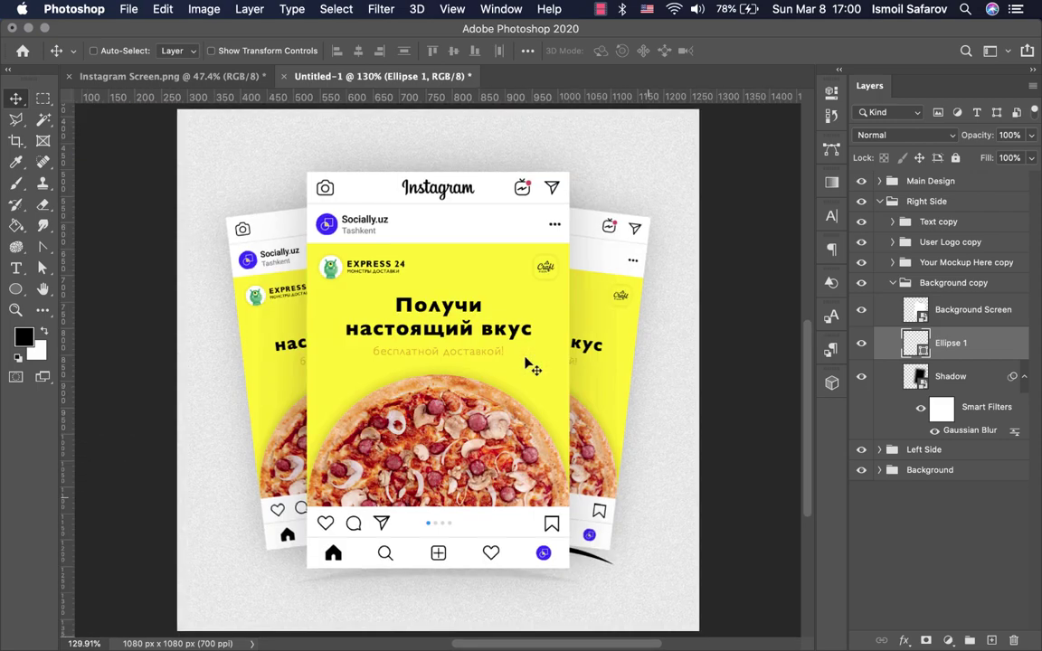
# Step: Convert the Ellipse 1 arc to a smart object and rename it Line Shadow
pyautogui.rightClick(943, 342)
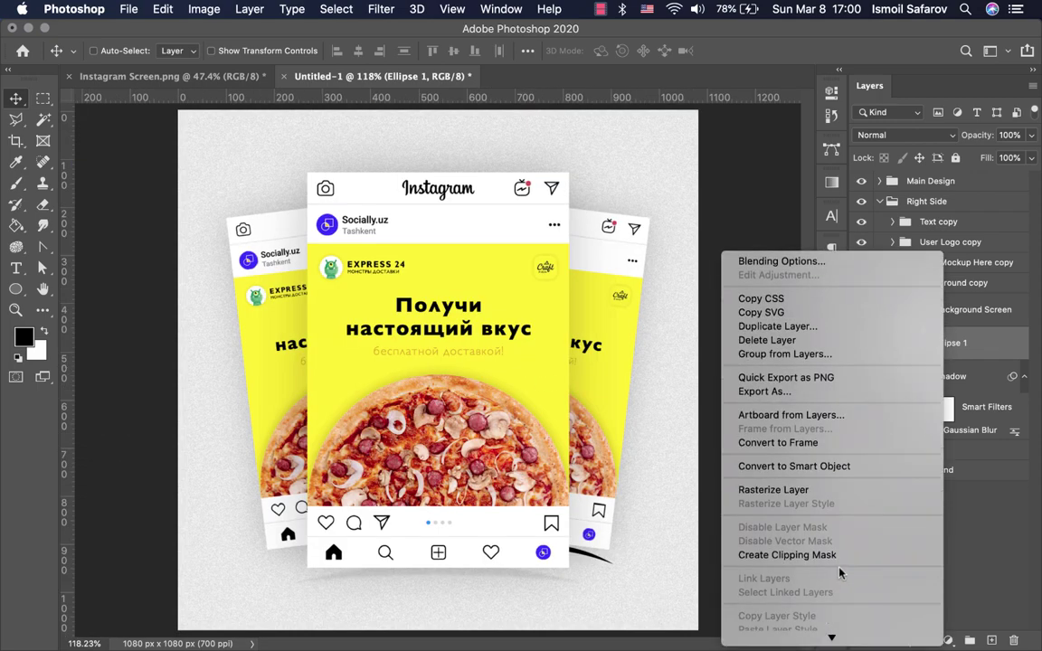
pyautogui.scroll(-3, 832, 563)
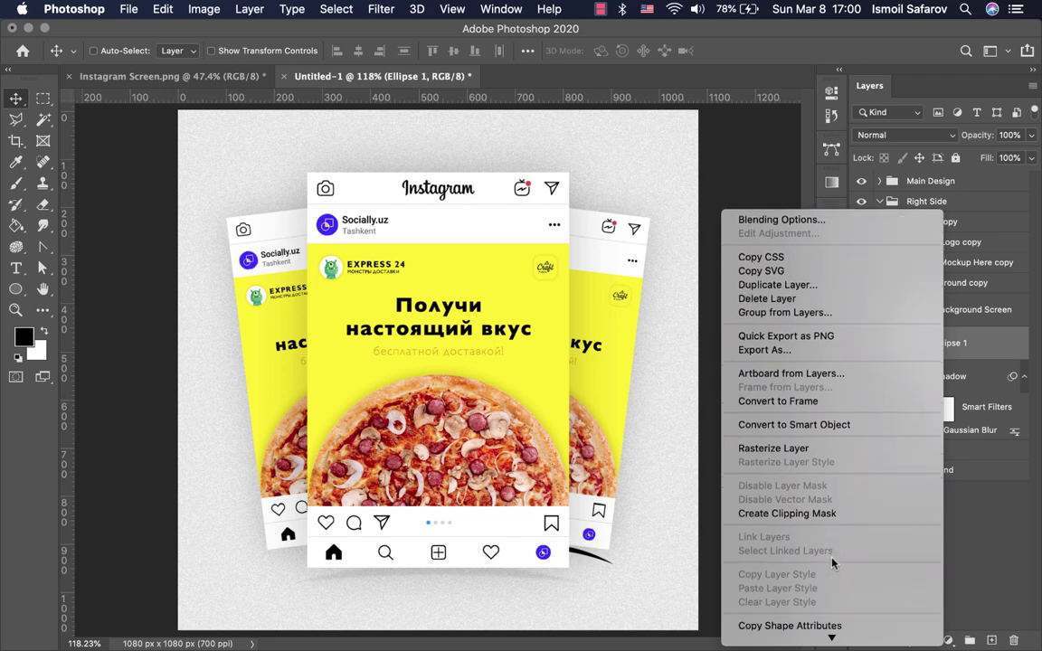
pyautogui.click(816, 425)
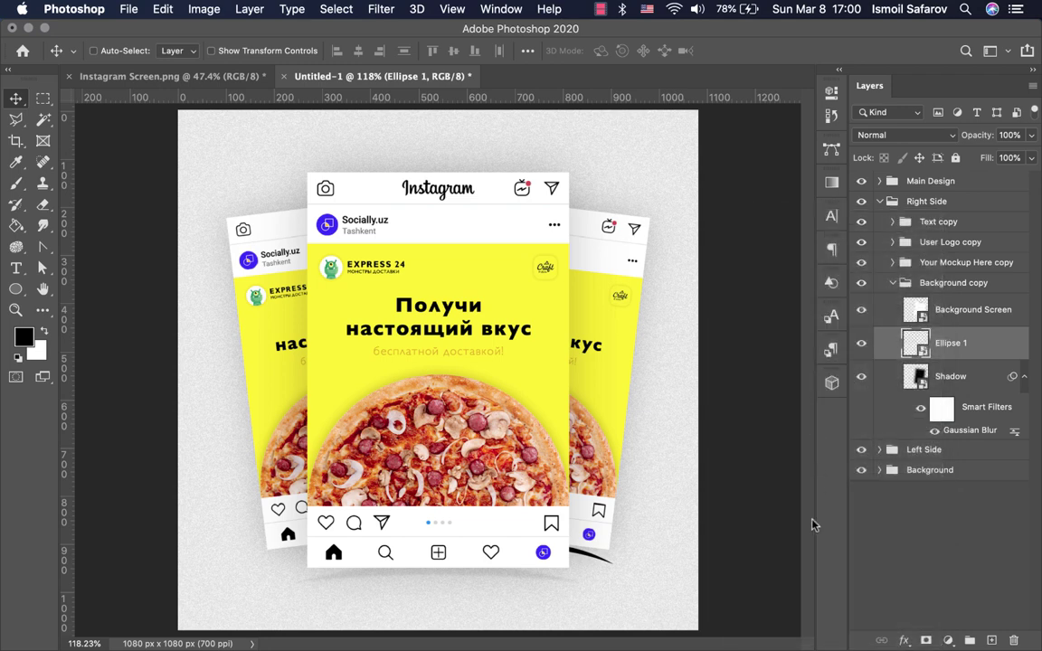
pyautogui.doubleClick(951, 343)
pyautogui.write('Line Shadow')
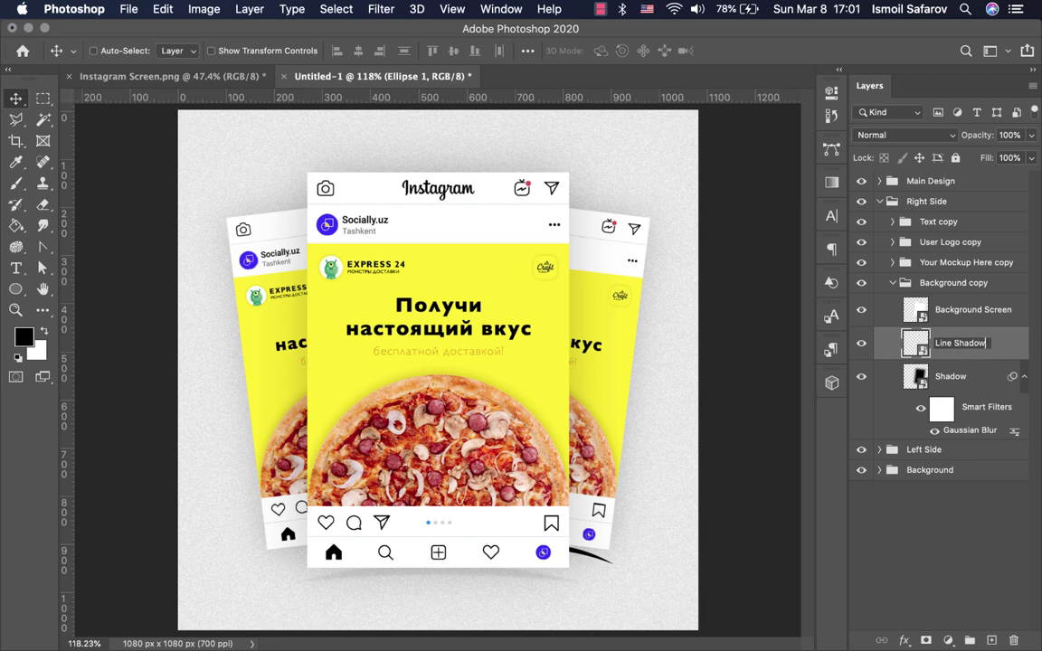
pyautogui.press('Return')
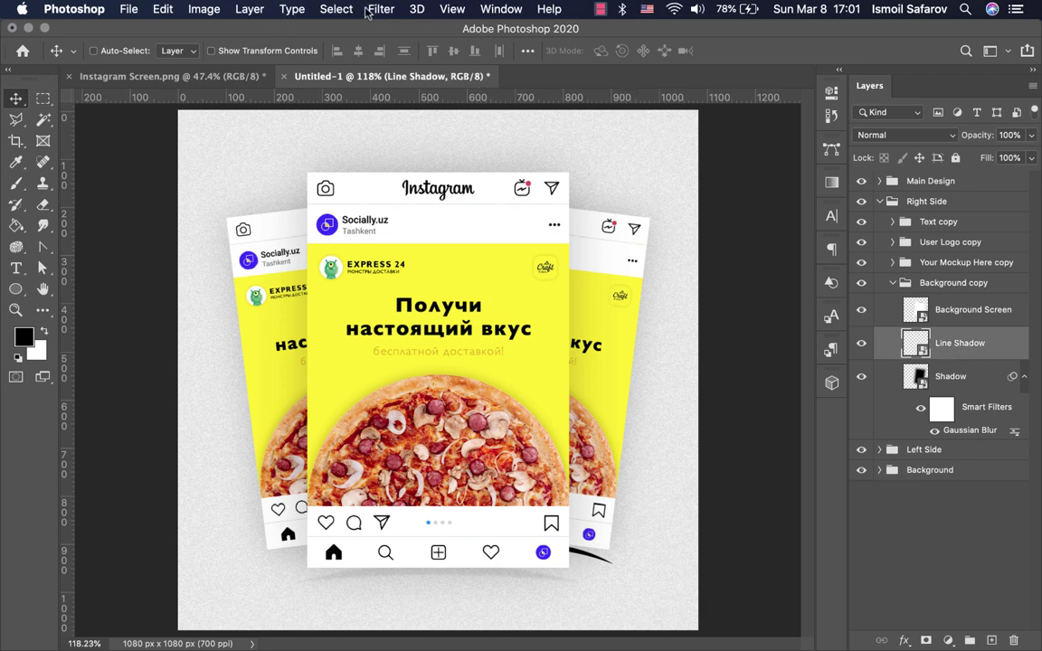
pyautogui.click(381, 9)
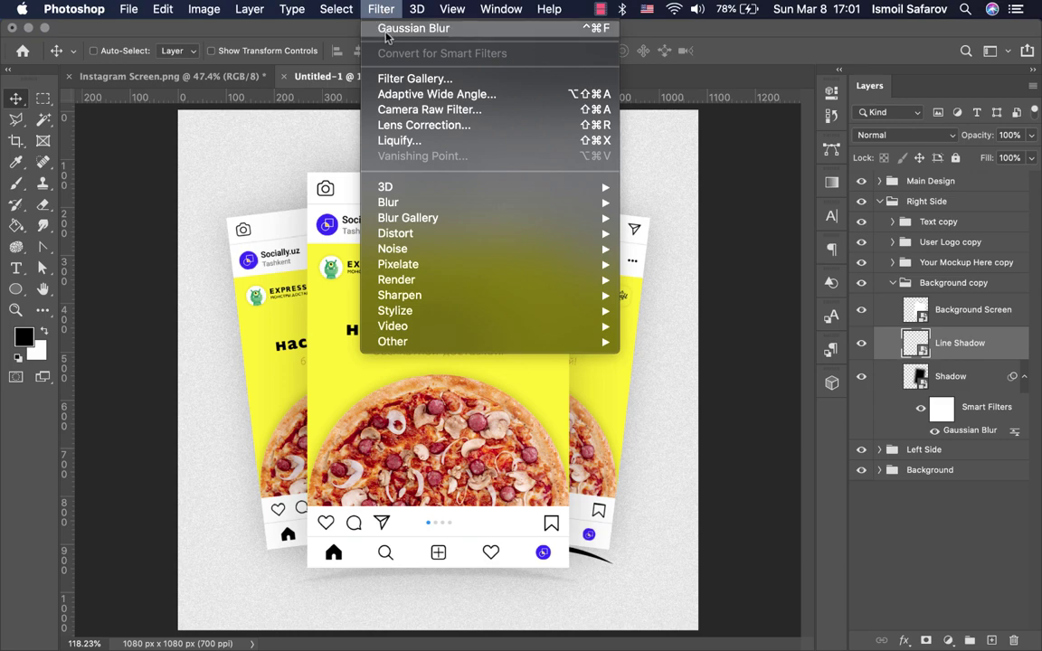
# Step: Apply a 2-pixel Gaussian Blur to Line Shadow and set its opacity to 7%
pyautogui.click(386, 31)
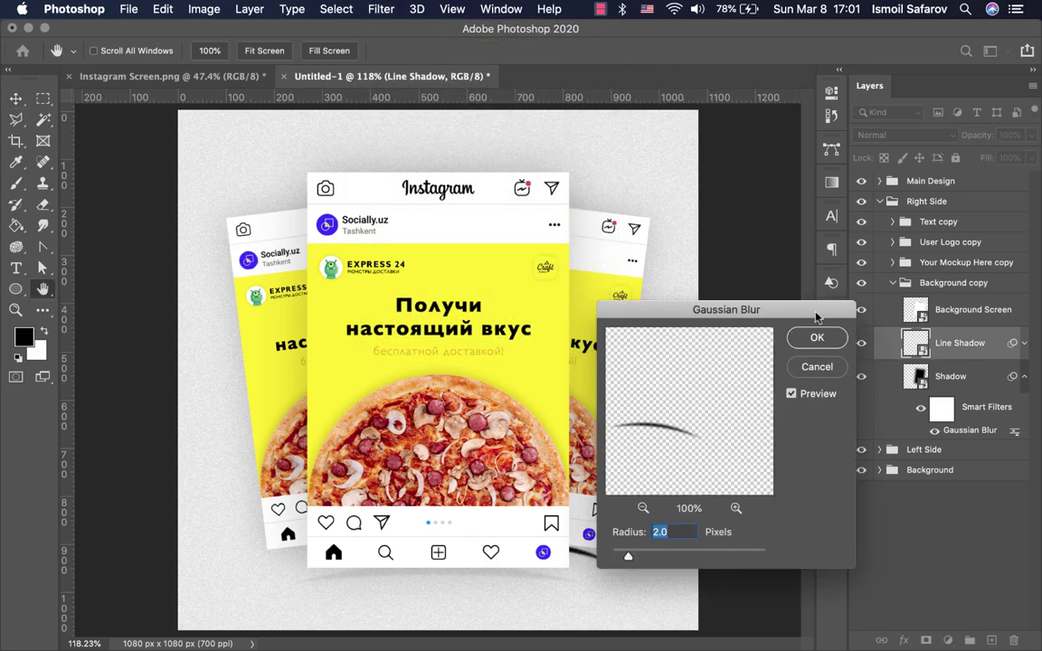
pyautogui.click(816, 336)
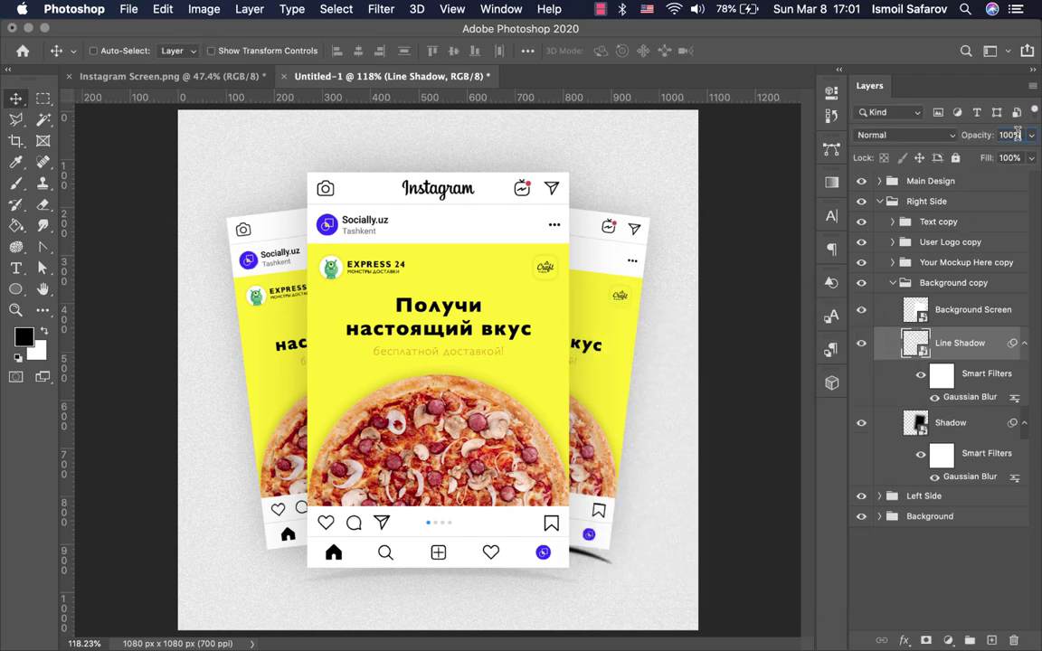
pyautogui.write('7')
# Step: Nudge the Line Shadow 1 px right and 1 px up using distance guides
pyautogui.press('ctrl')
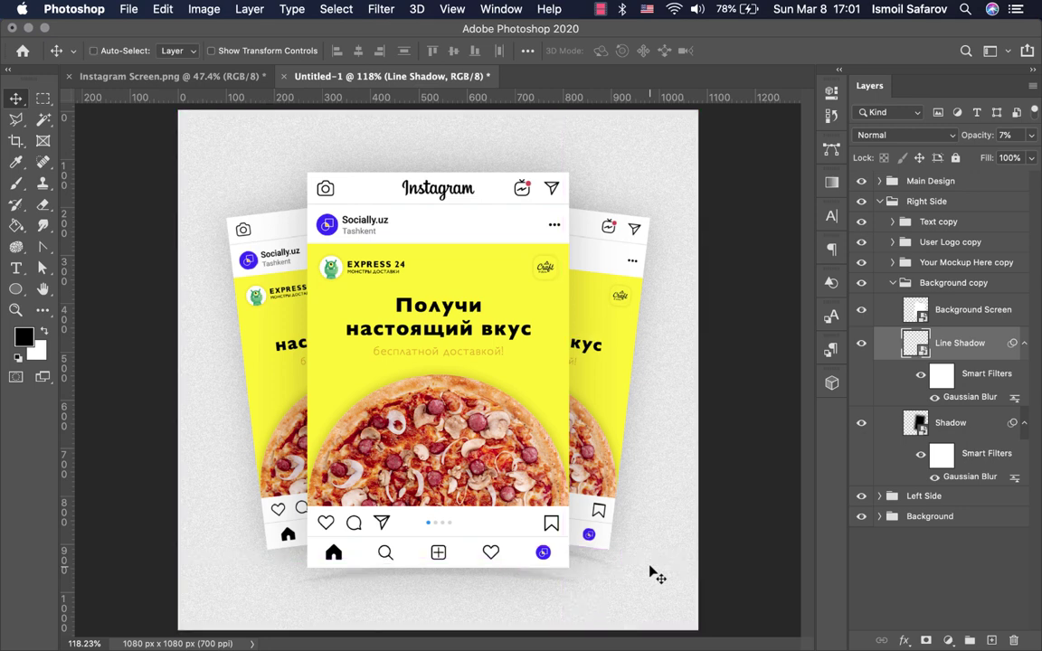
pyautogui.press('ctrl')
pyautogui.press('Right')
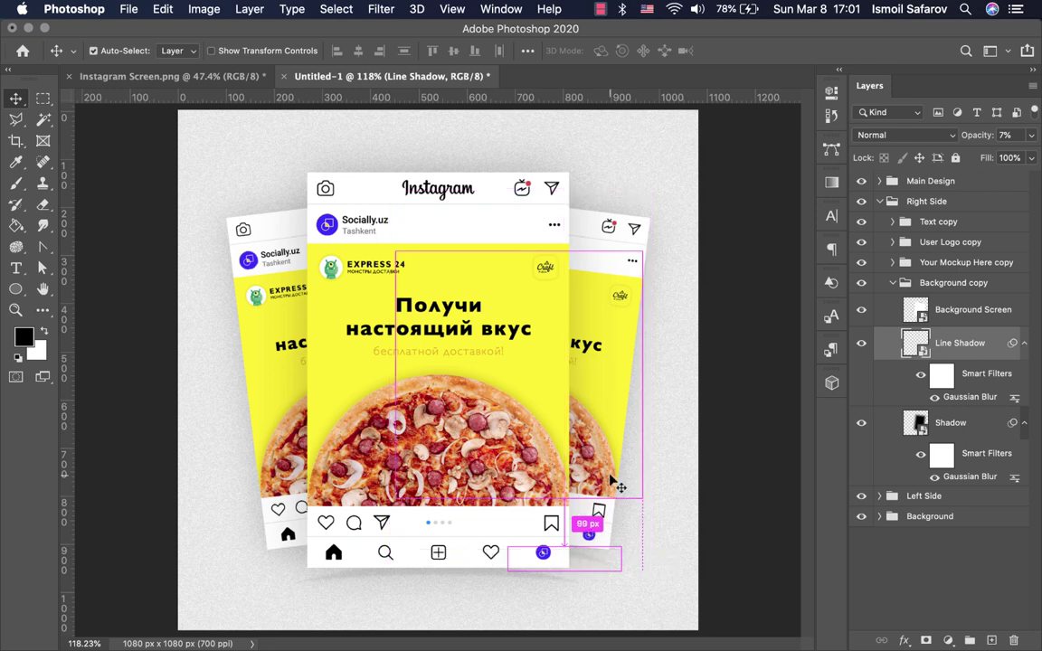
pyautogui.press('Up')
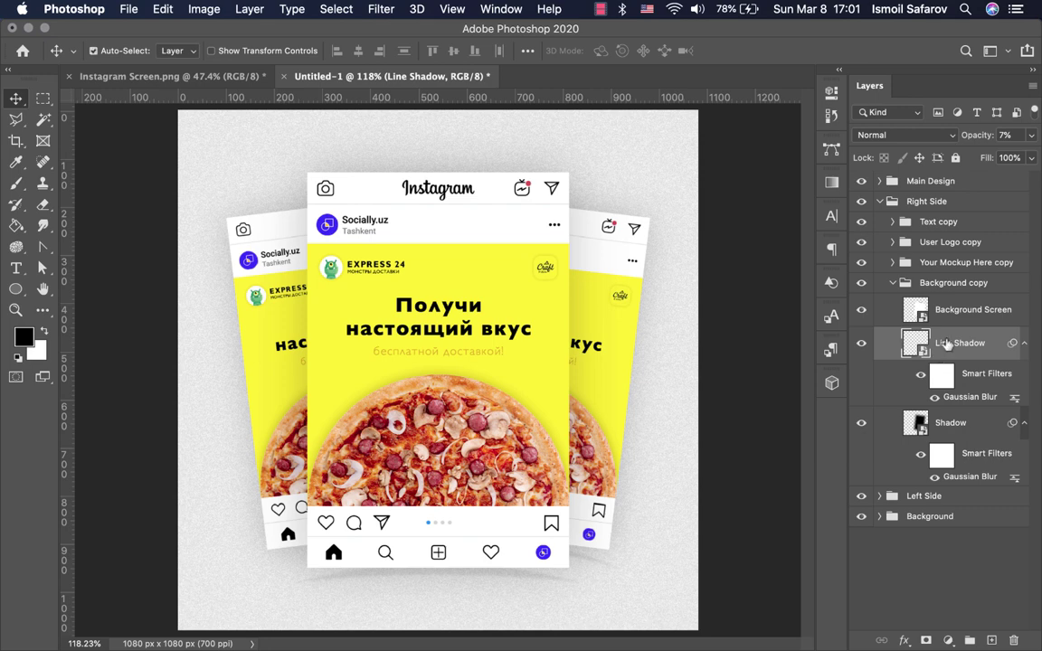
# Step: Duplicate Line Shadow and drag the copy into the Left Side group
pyautogui.moveTo(946, 344)
pyautogui.mouseDown()
pyautogui.moveTo(956, 348)
pyautogui.moveTo(943, 202)
pyautogui.mouseUp()
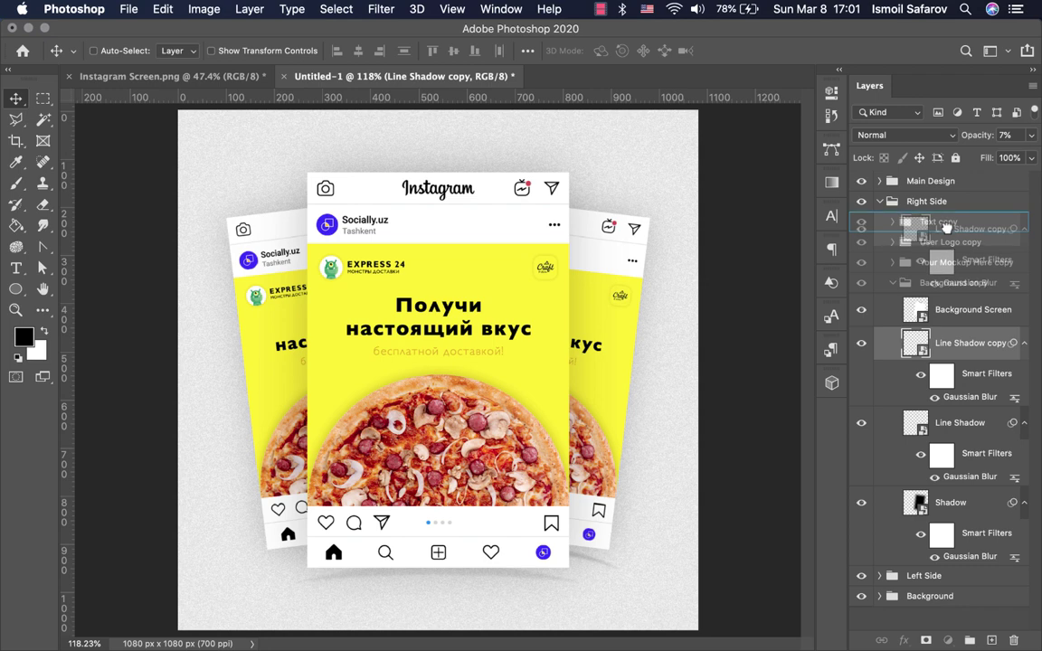
pyautogui.moveTo(942, 202); pyautogui.dragTo(941, 192)
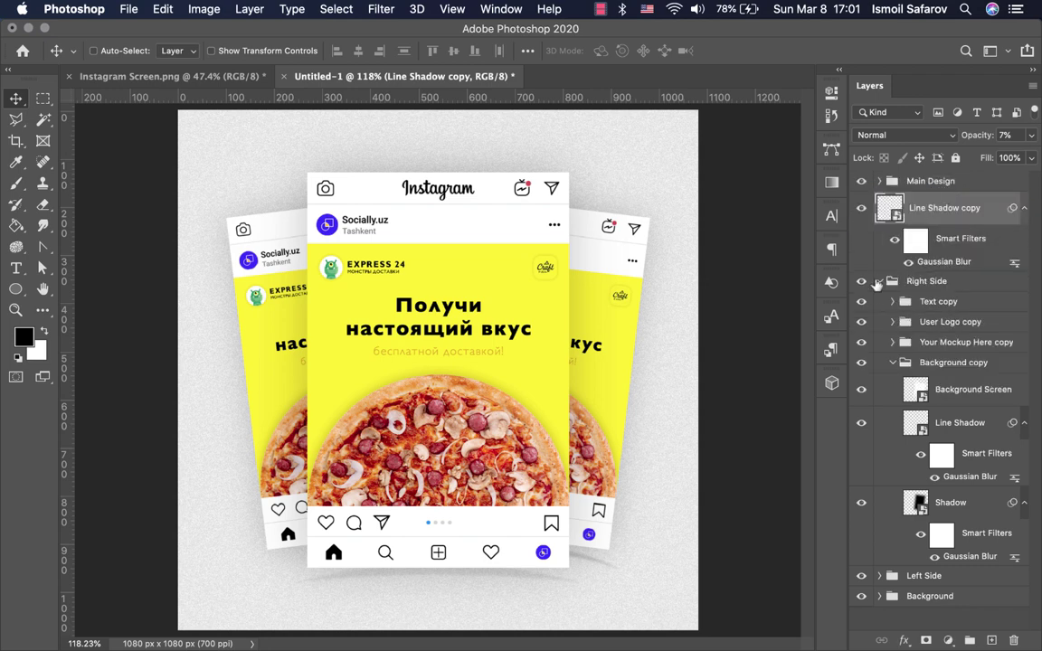
pyautogui.click(895, 361)
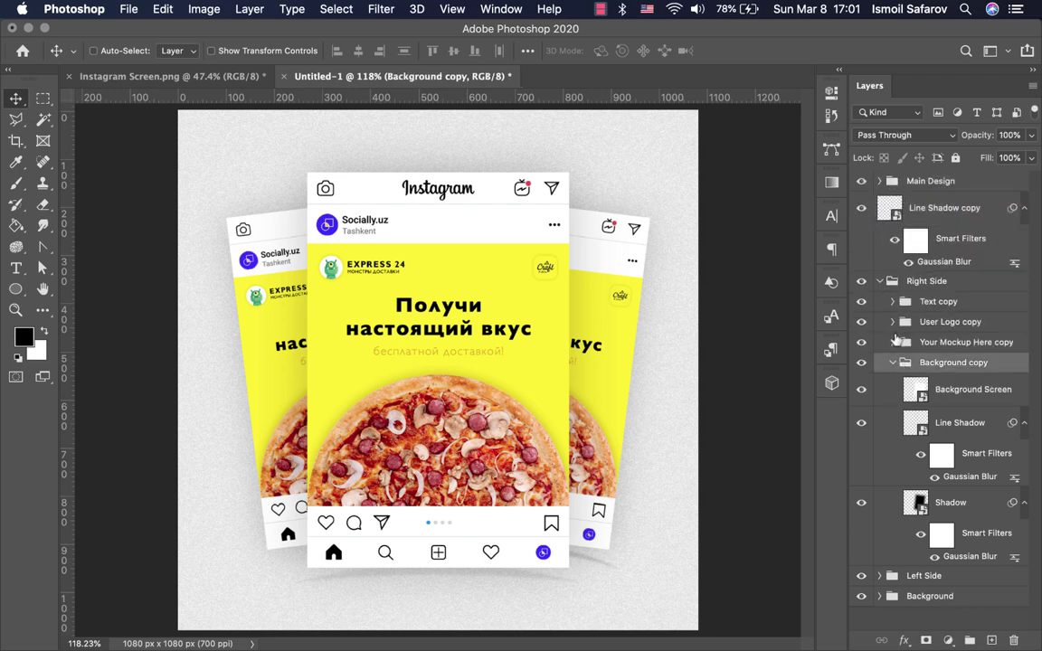
pyautogui.click(879, 281)
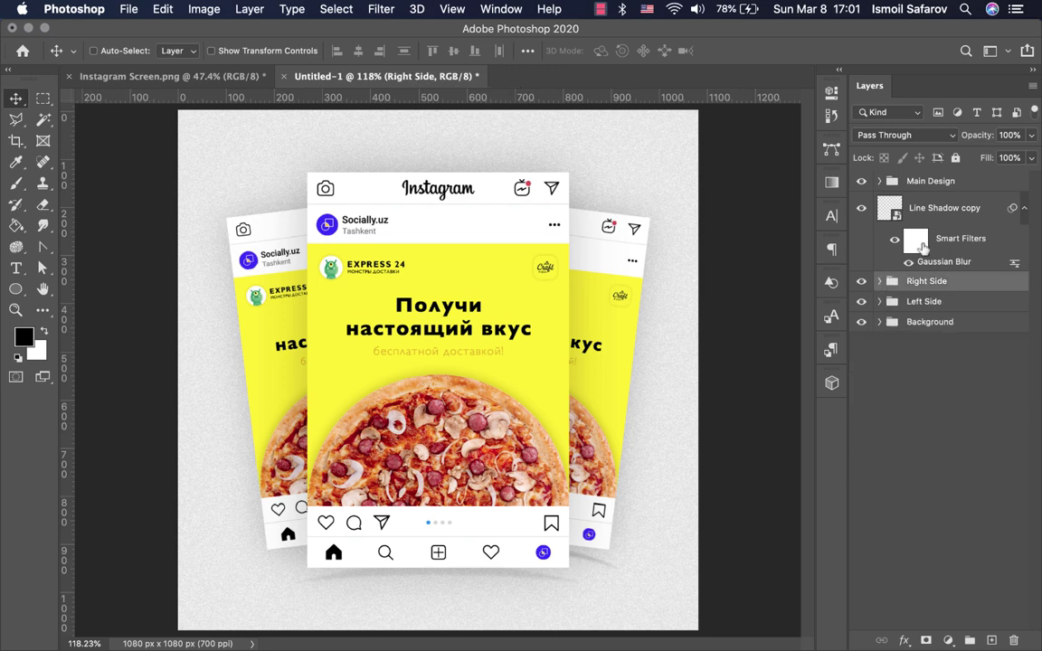
pyautogui.moveTo(942, 210); pyautogui.dragTo(940, 282)
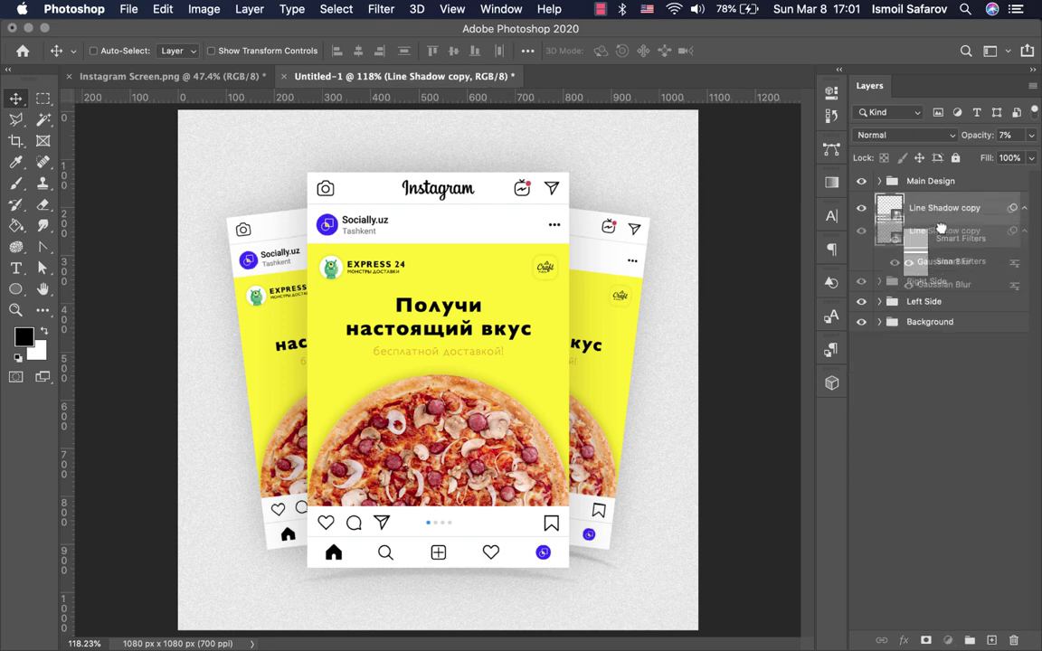
pyautogui.moveTo(940, 283); pyautogui.dragTo(932, 303)
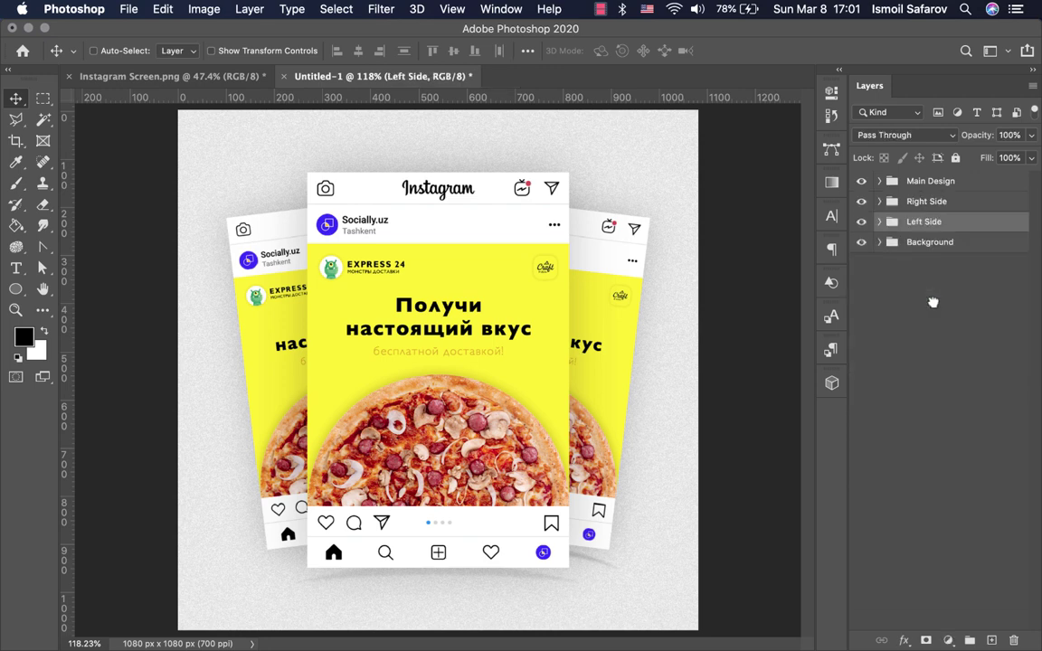
# Step: Place Line Shadow copy in Left Side's Background copy, between Background Screen and Shadow
pyautogui.click(879, 221)
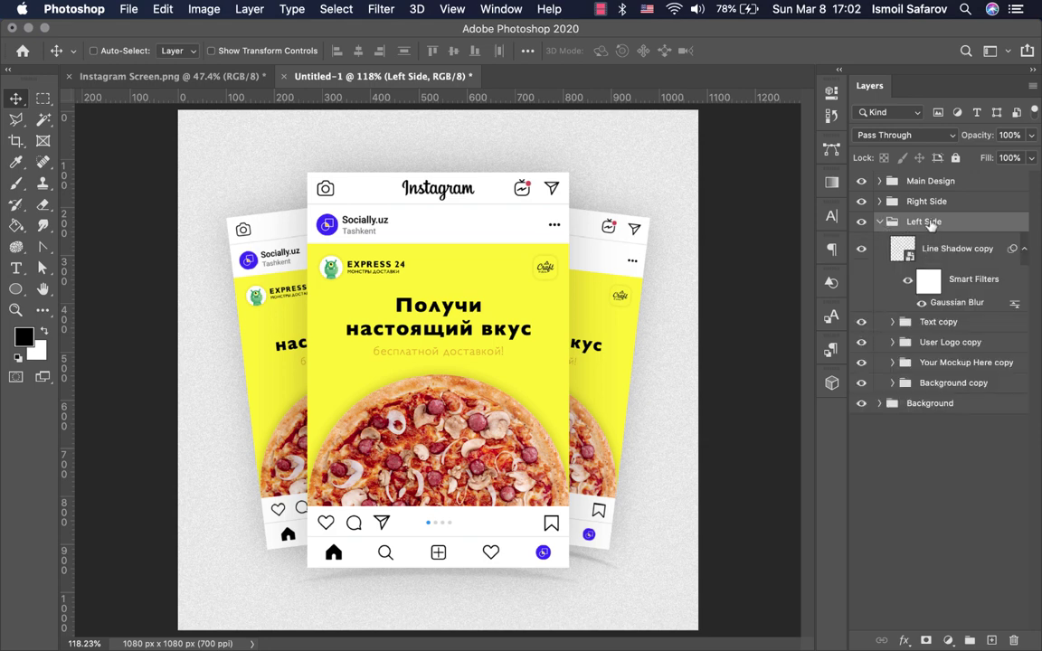
pyautogui.moveTo(927, 221)
pyautogui.mouseDown()
pyautogui.moveTo(944, 405)
pyautogui.moveTo(940, 384)
pyautogui.mouseUp()
pyautogui.click(892, 303)
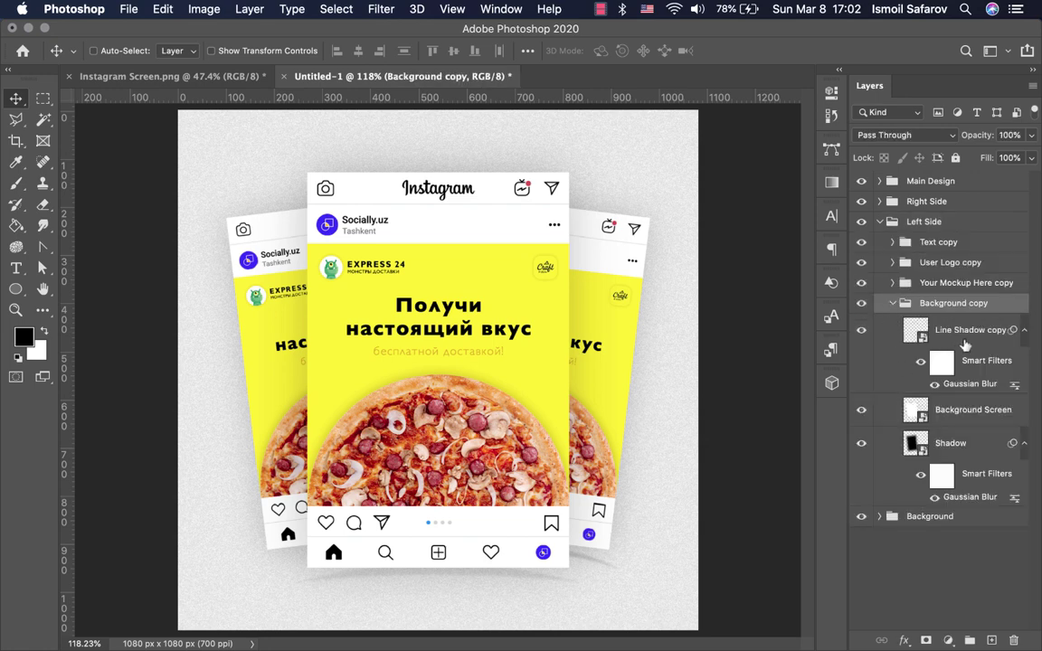
pyautogui.click(958, 334)
pyautogui.moveTo(963, 335); pyautogui.dragTo(952, 472)
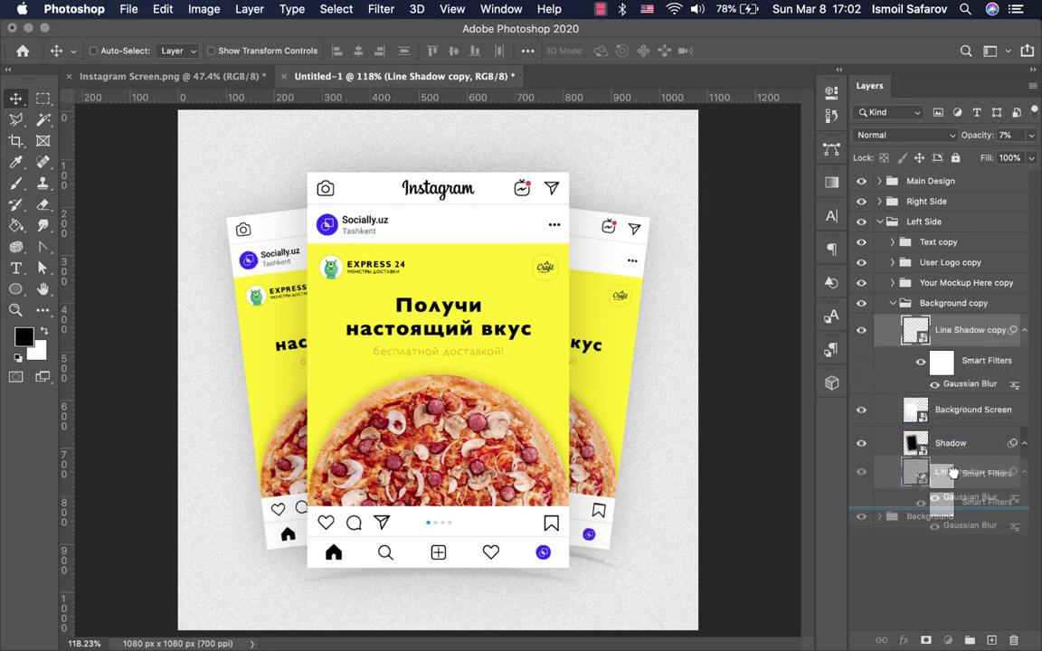
pyautogui.moveTo(952, 472); pyautogui.dragTo(940, 425)
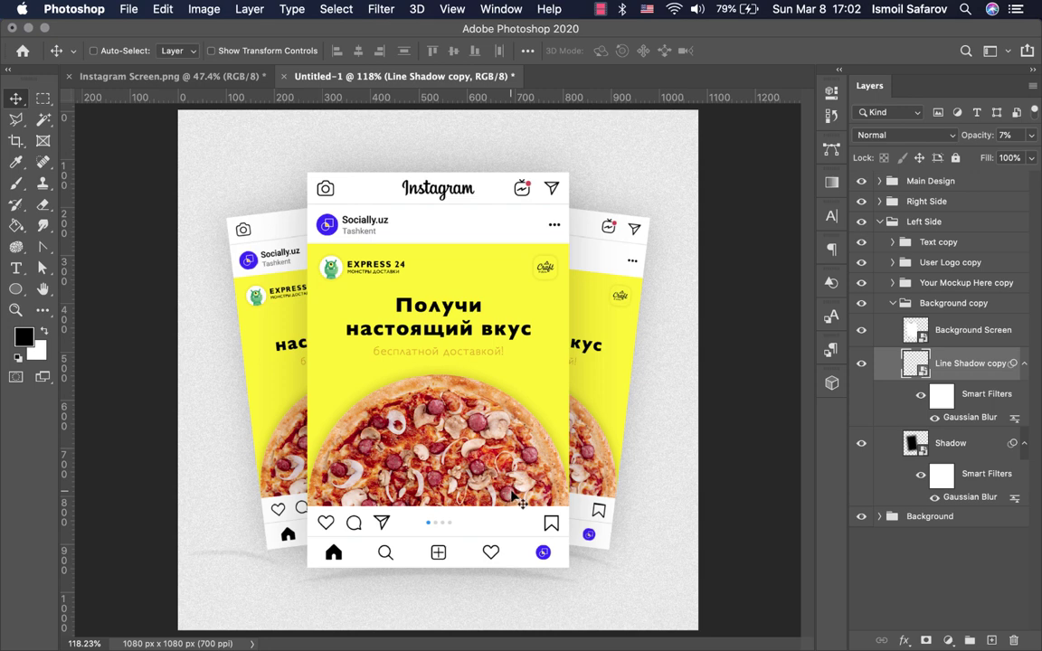
# Step: Rotate Line Shadow copy by -14° and check its spacing under the left card
pyautogui.hotkey('ctrl', 't')
pyautogui.click(459, 51)
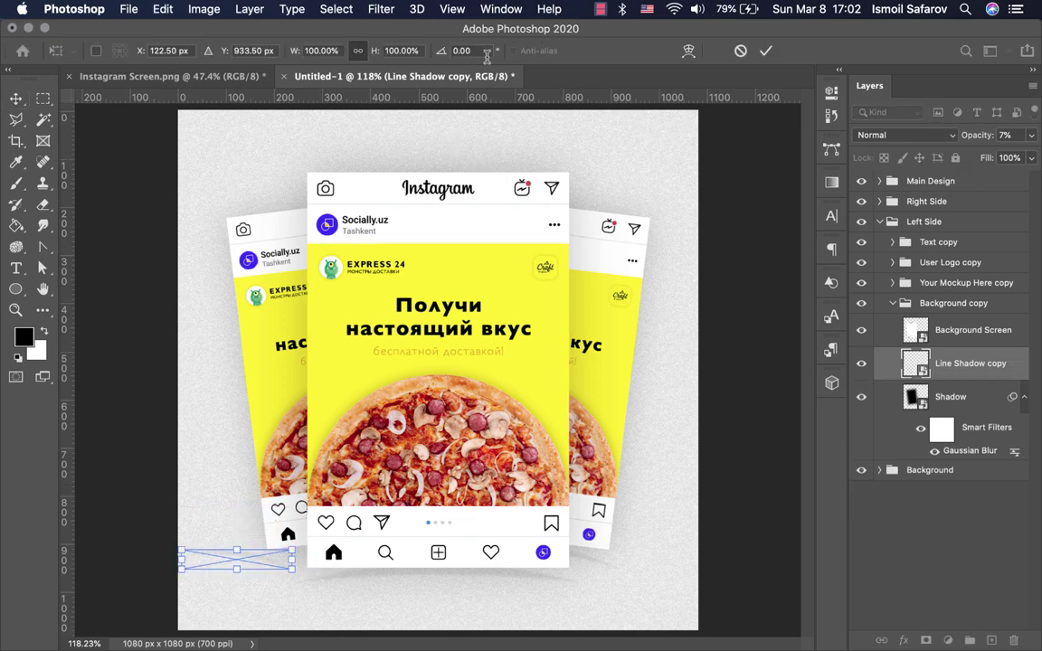
pyautogui.write('-')
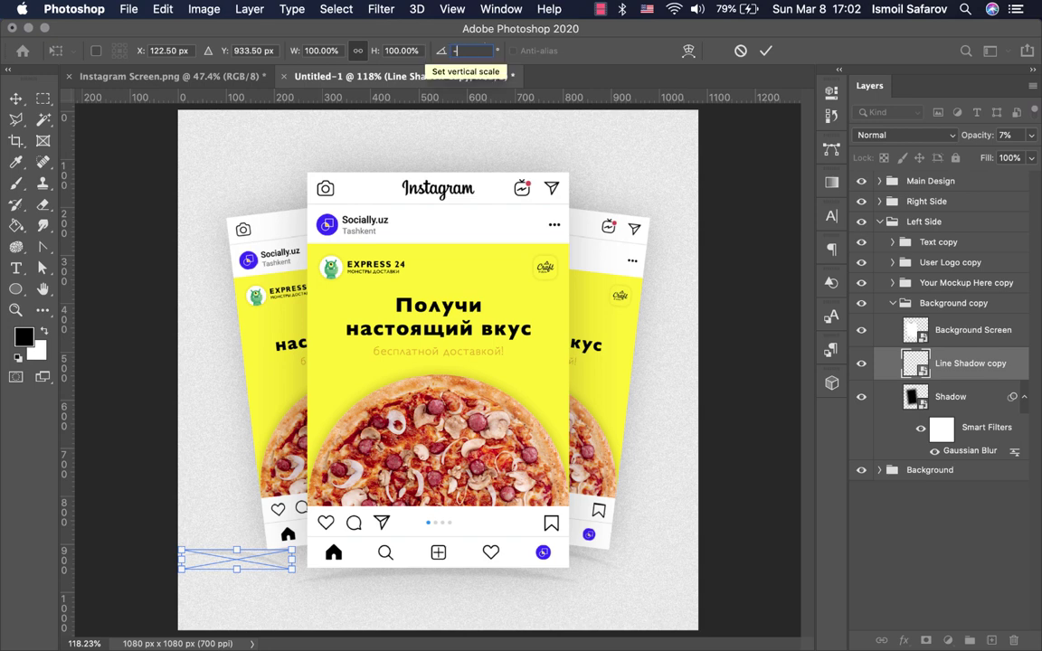
pyautogui.write('1')
pyautogui.write('4')
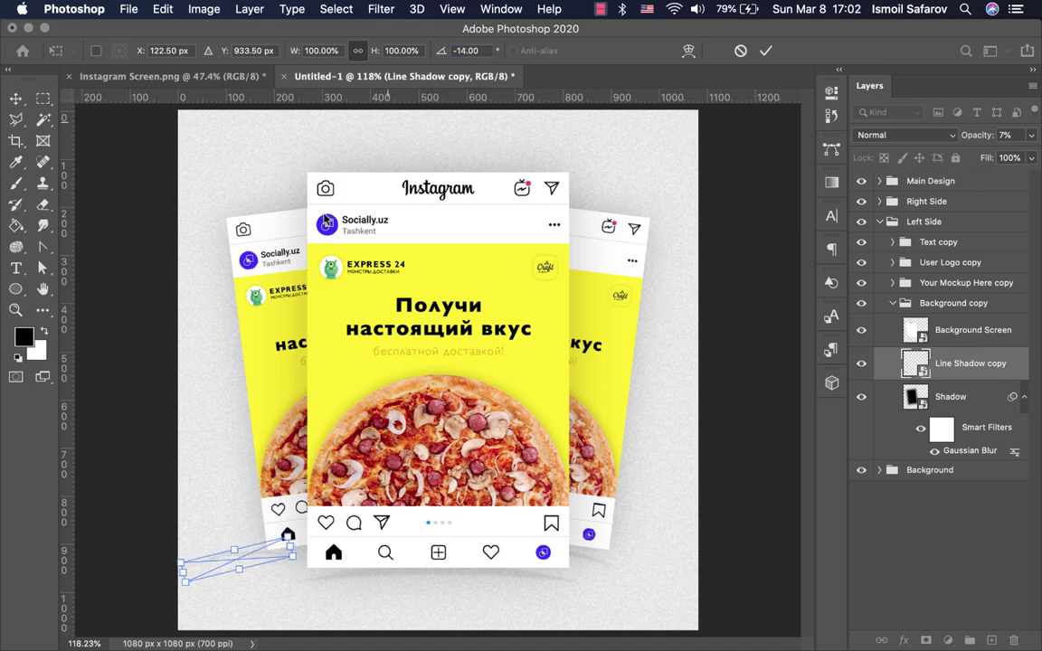
pyautogui.click(16, 96)
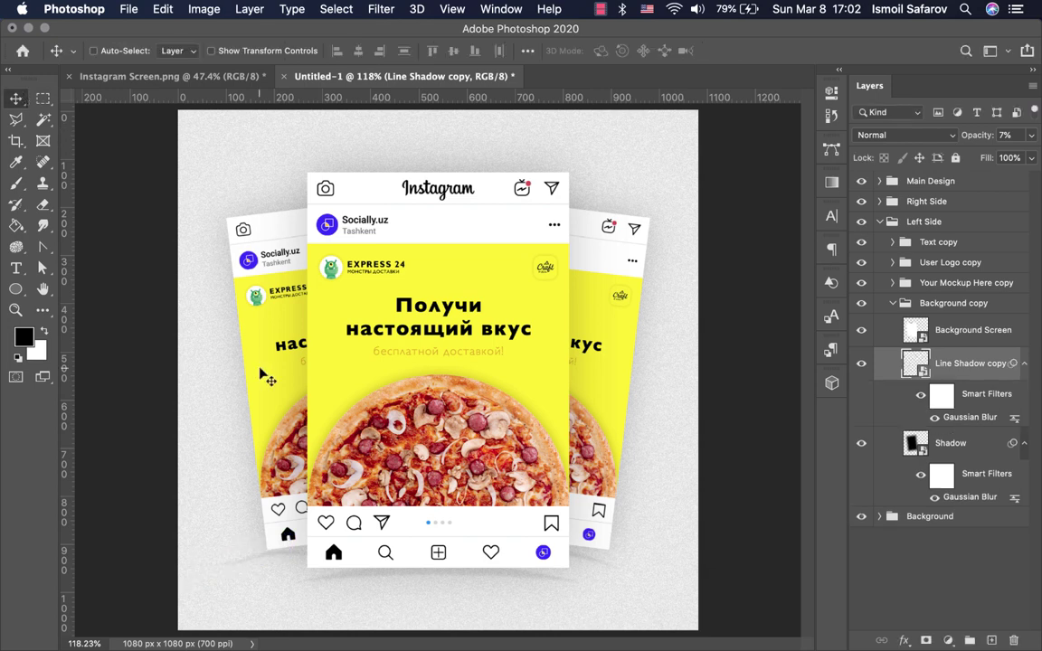
pyautogui.press('super')
pyautogui.press('super')
pyautogui.press('super')
pyautogui.press('super')
pyautogui.press('super')
pyautogui.press('super')
pyautogui.press('super')
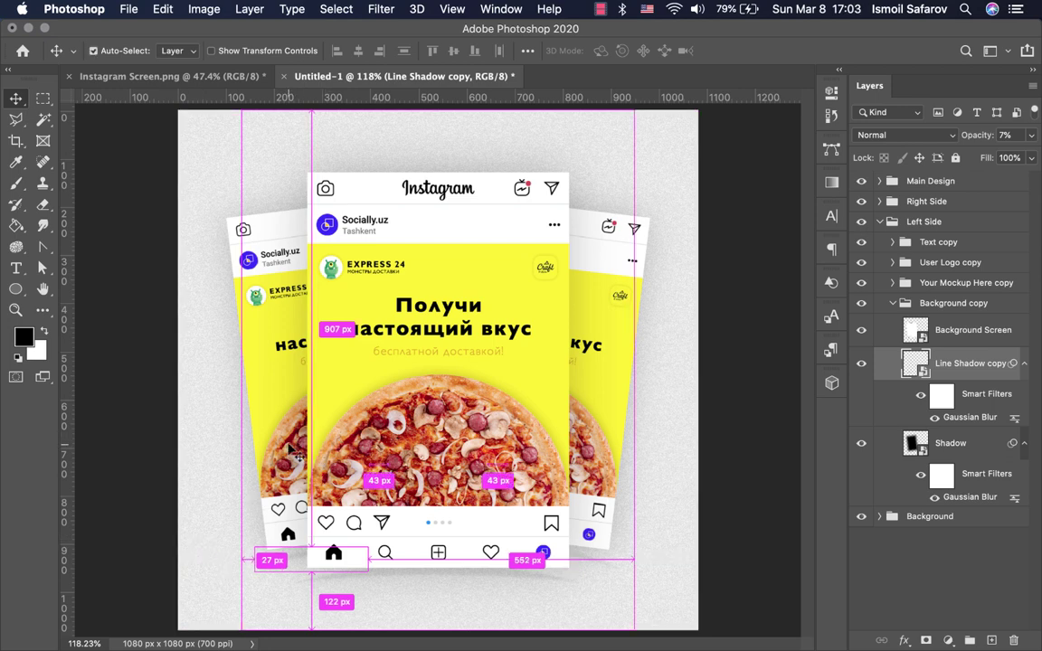
pyautogui.press('super')
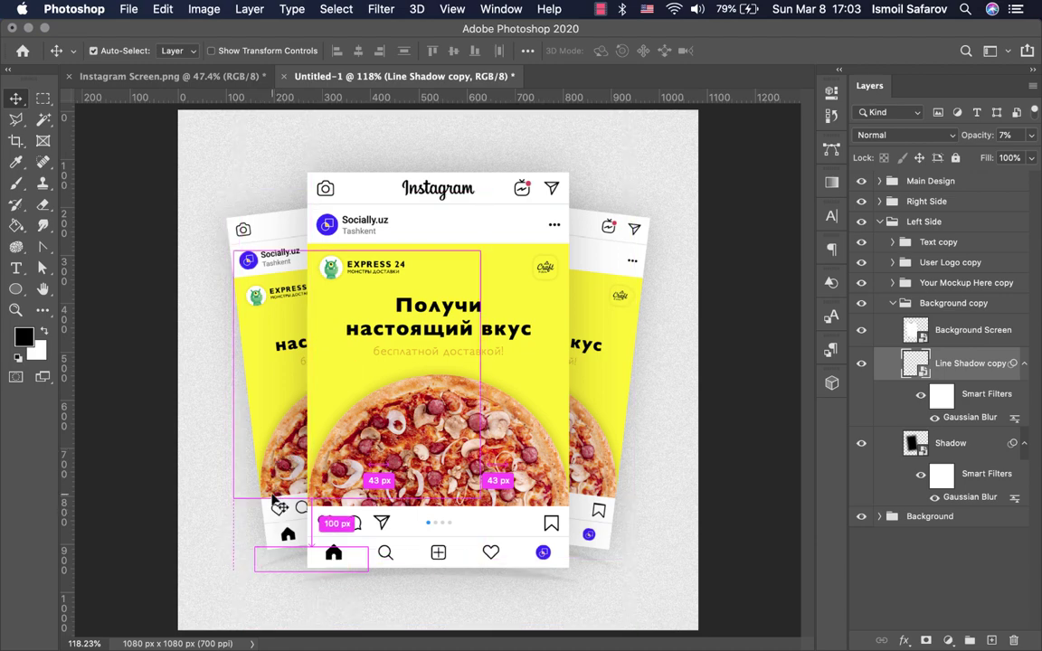
# Step: Collapse Background copy and Left Side, open Right Side > Text copy, and select Socially.uz
pyautogui.scroll(-3, 202, 585)
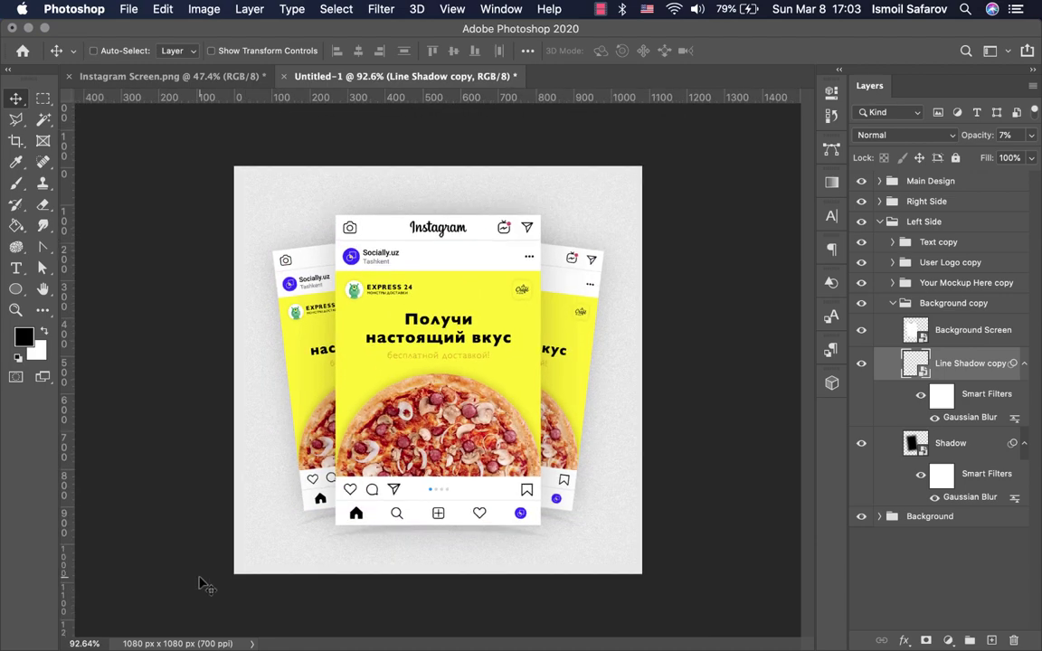
pyautogui.scroll(1, 203, 584)
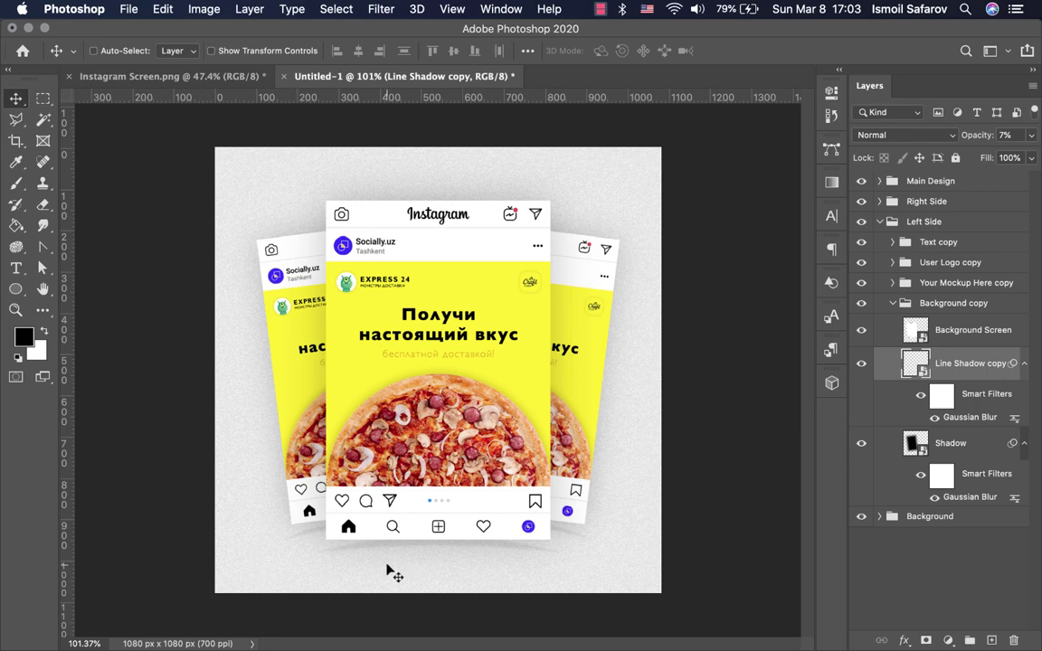
pyautogui.click(893, 304)
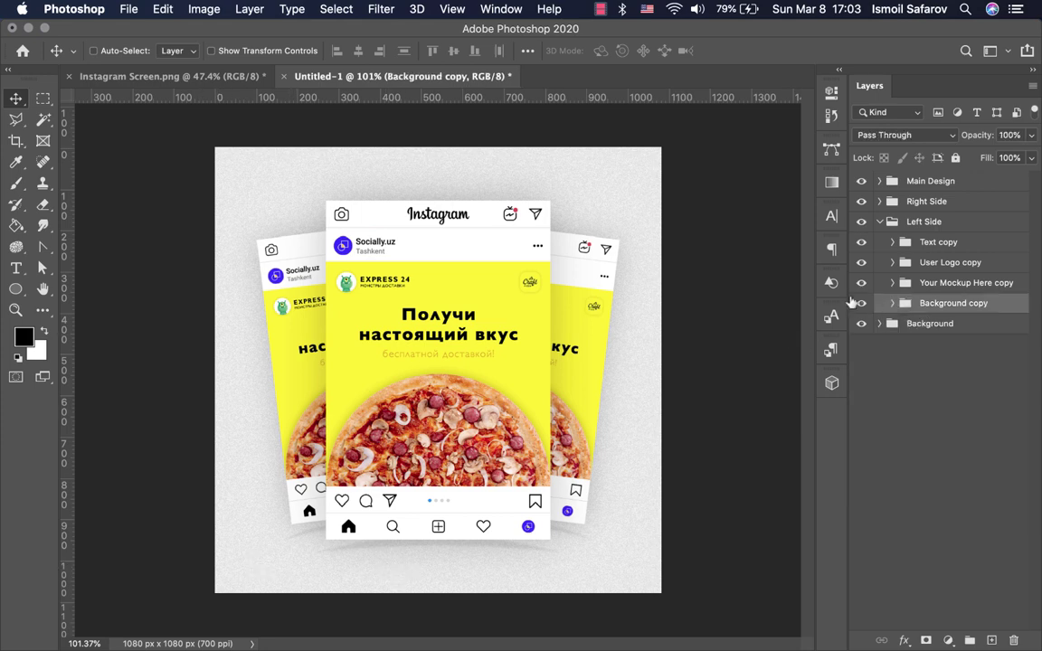
pyautogui.click(879, 221)
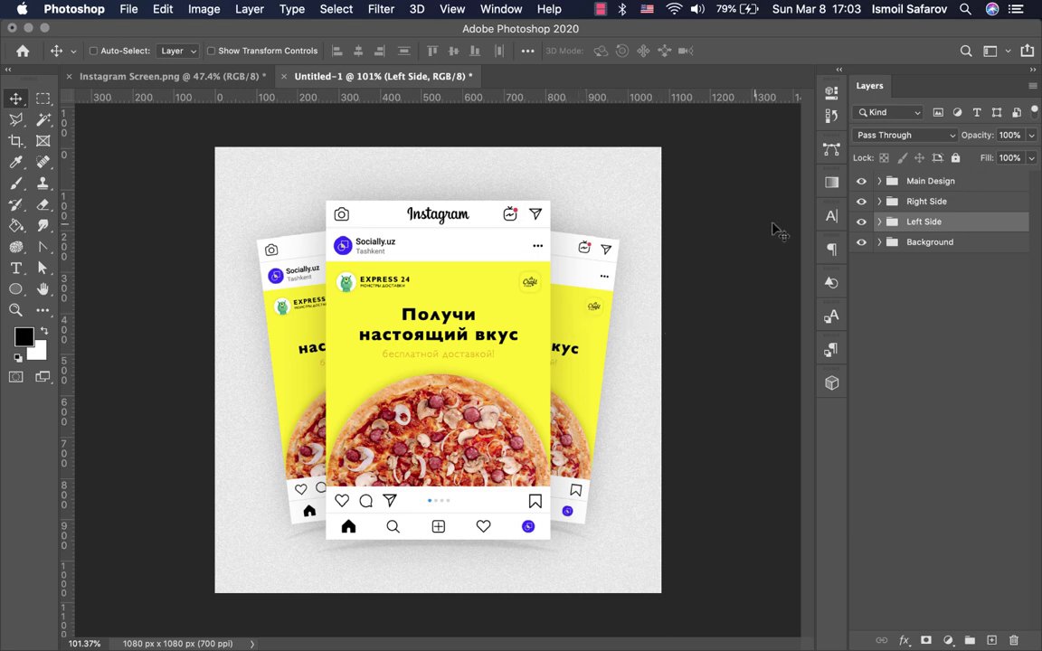
pyautogui.click(878, 202)
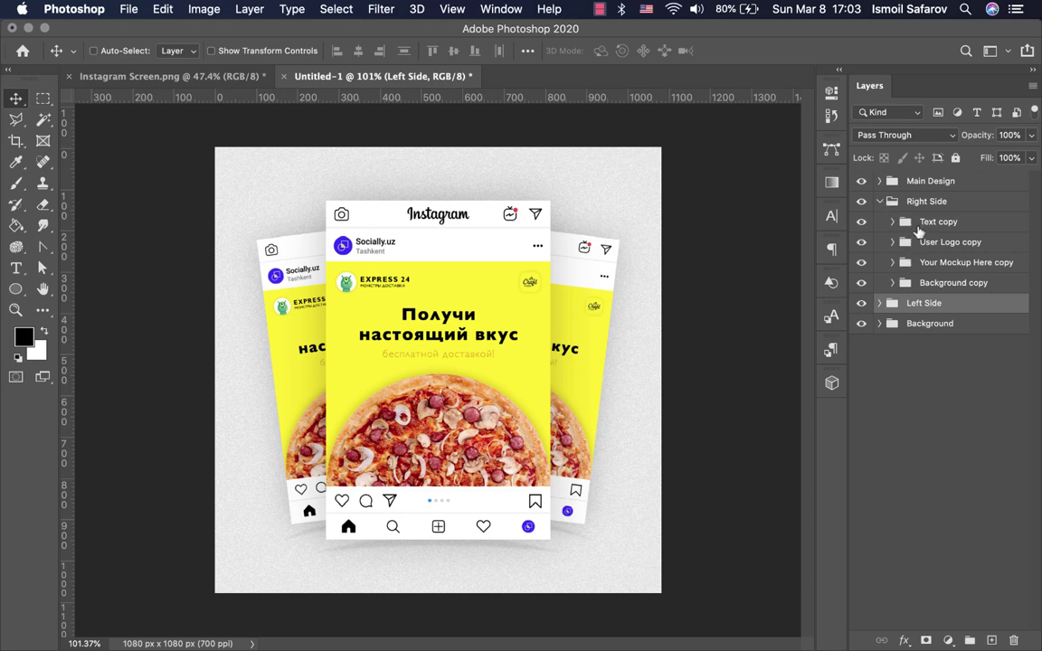
pyautogui.click(920, 224)
pyautogui.click(892, 222)
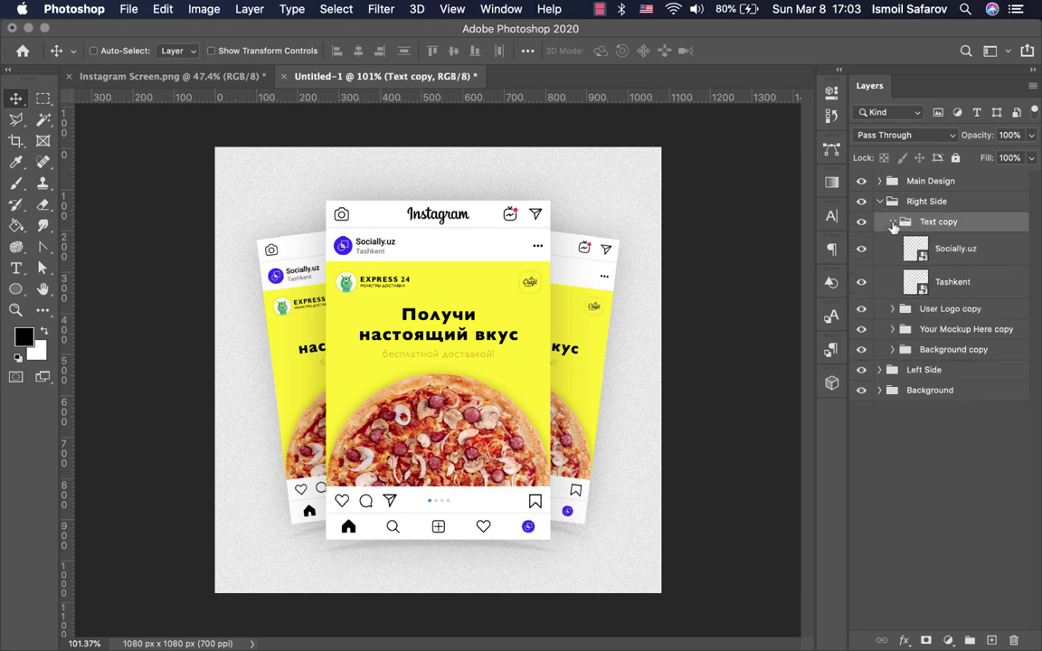
pyautogui.click(917, 248)
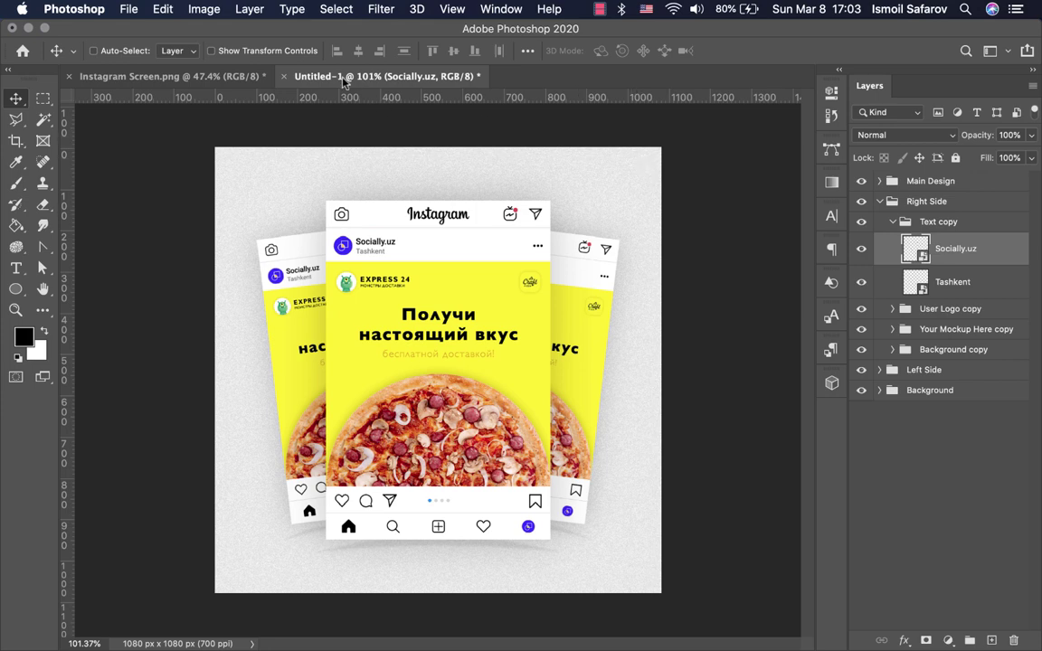
pyautogui.click(379, 9)
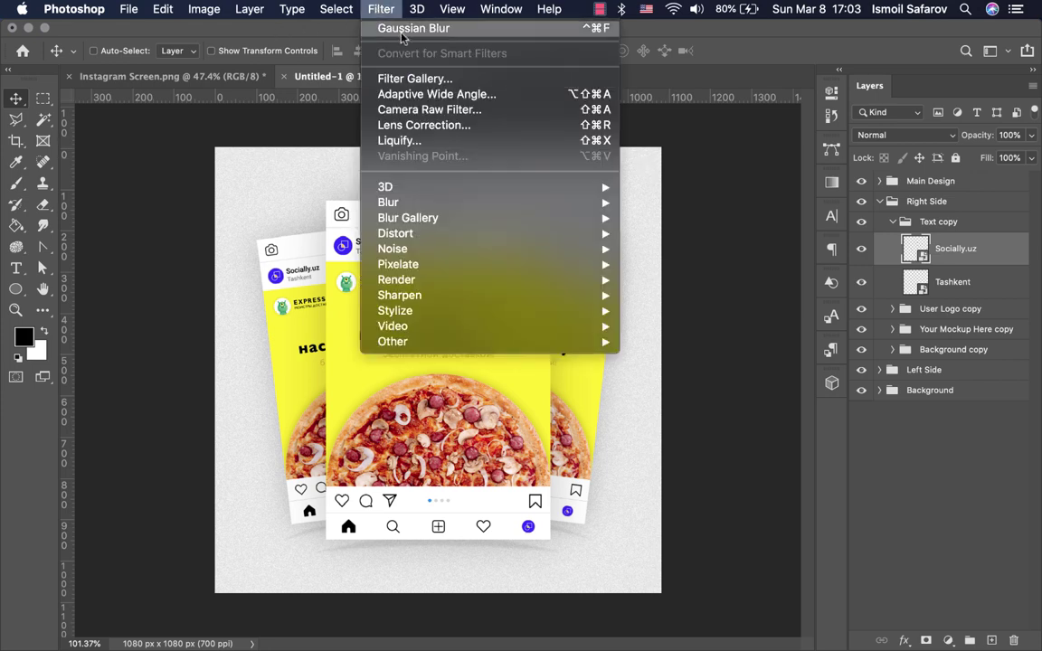
# Step: Apply a 1.5-pixel Gaussian Blur to the right card's Socially.uz text layer
pyautogui.click(403, 30)
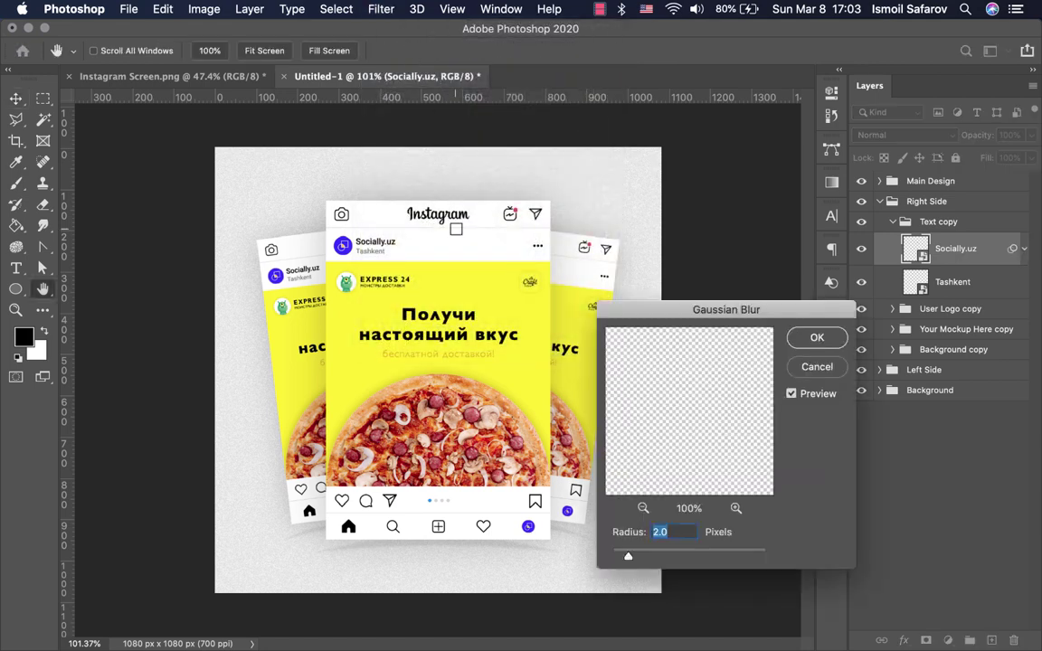
pyautogui.click(663, 533)
pyautogui.click(633, 538)
pyautogui.click(642, 508)
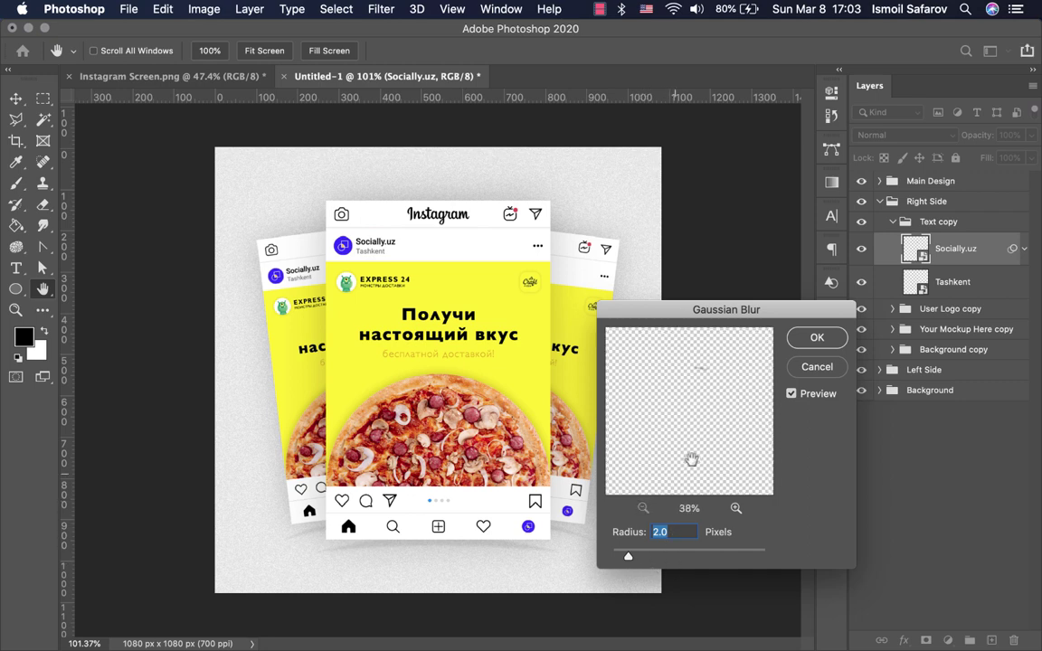
pyautogui.click(736, 508)
pyautogui.click(736, 509)
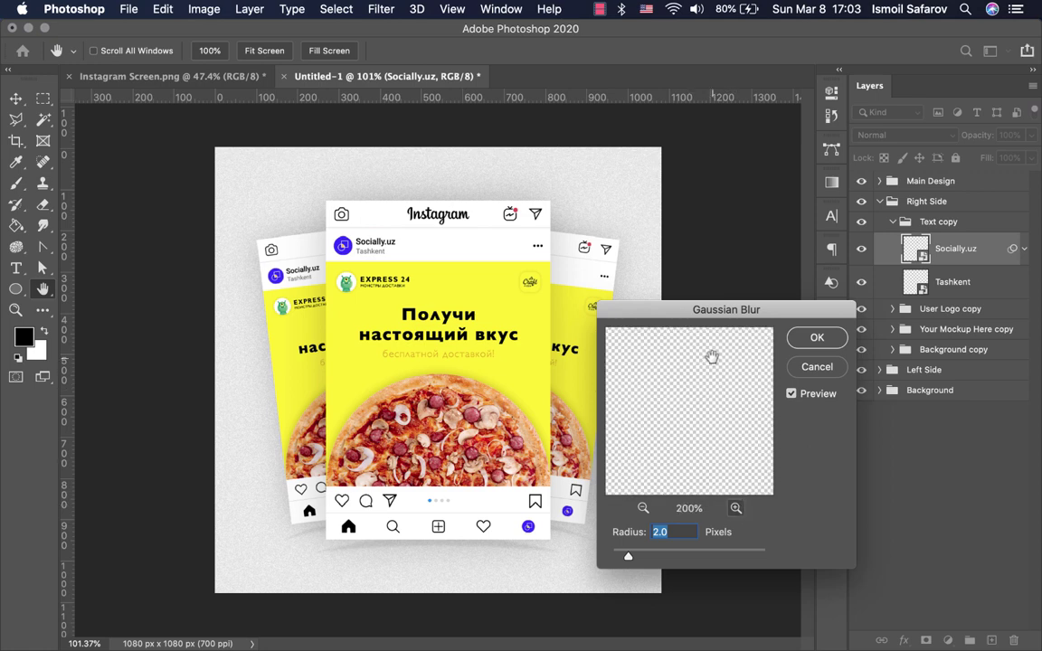
pyautogui.moveTo(652, 381); pyautogui.dragTo(723, 435)
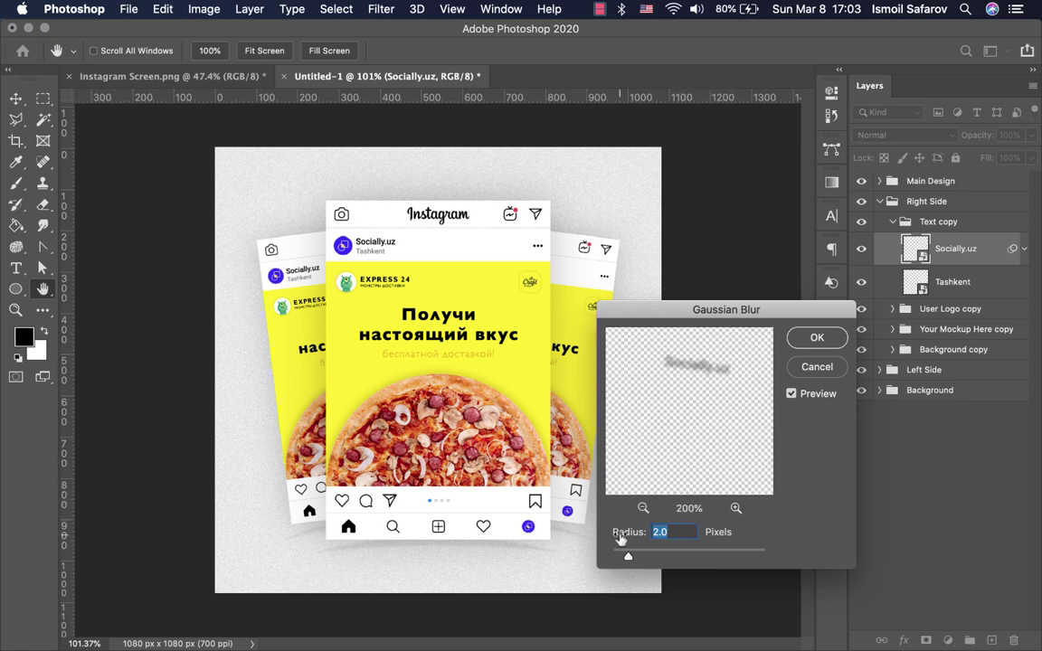
pyautogui.moveTo(621, 536)
pyautogui.mouseDown()
pyautogui.moveTo(608, 536)
pyautogui.moveTo(659, 535)
pyautogui.mouseUp()
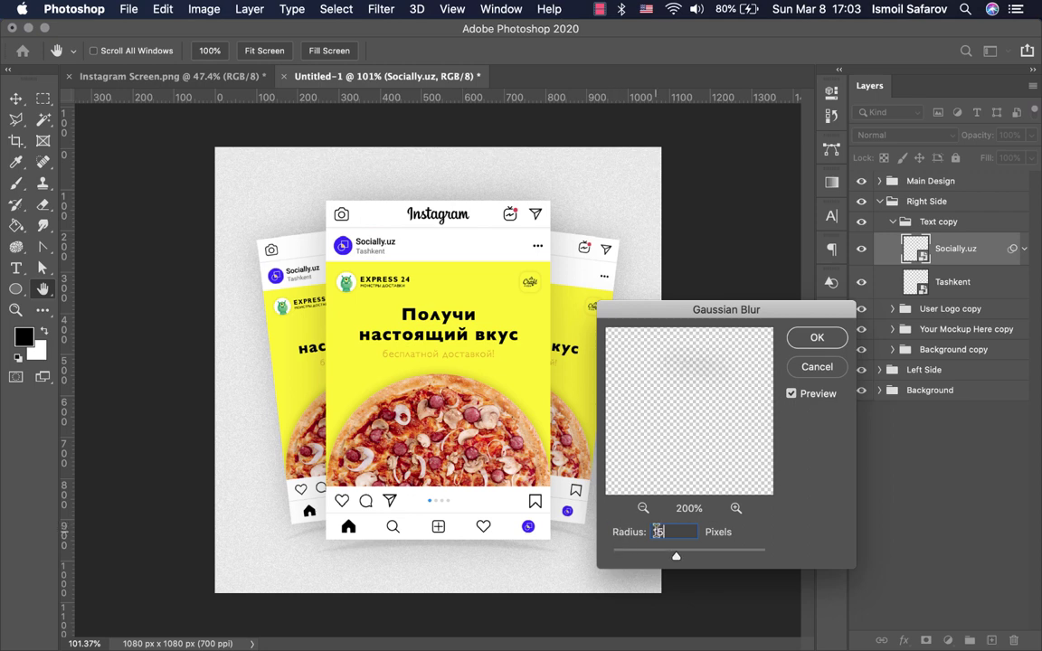
pyautogui.click(658, 535)
pyautogui.write('.')
pyautogui.click(801, 340)
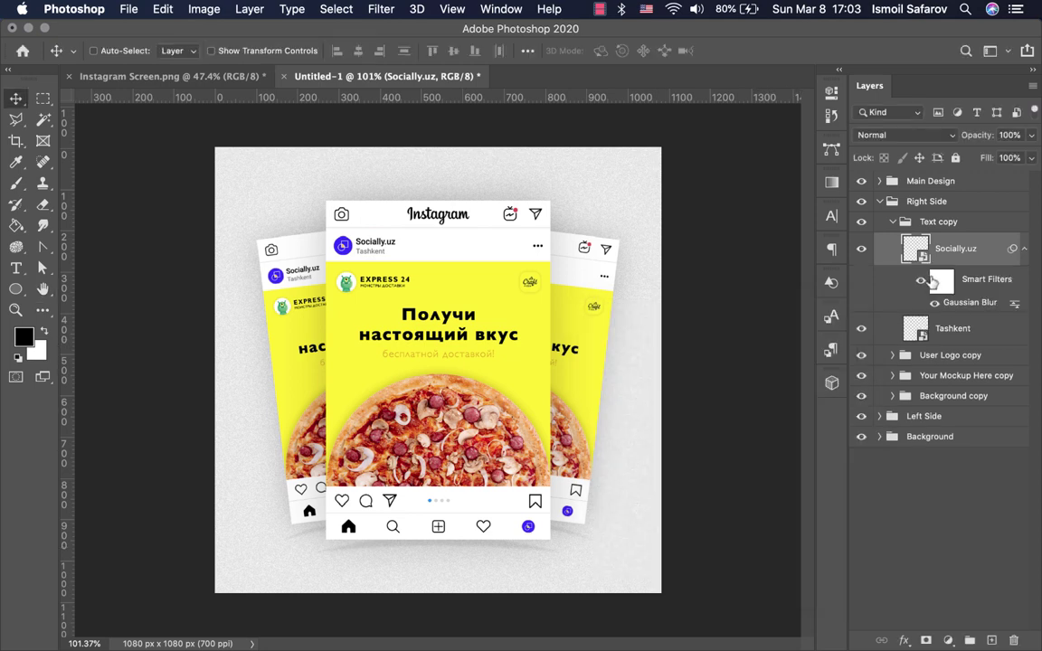
# Step: Apply the same 1.5-pixel Gaussian Blur to the Tashkent text layer
pyautogui.click(922, 329)
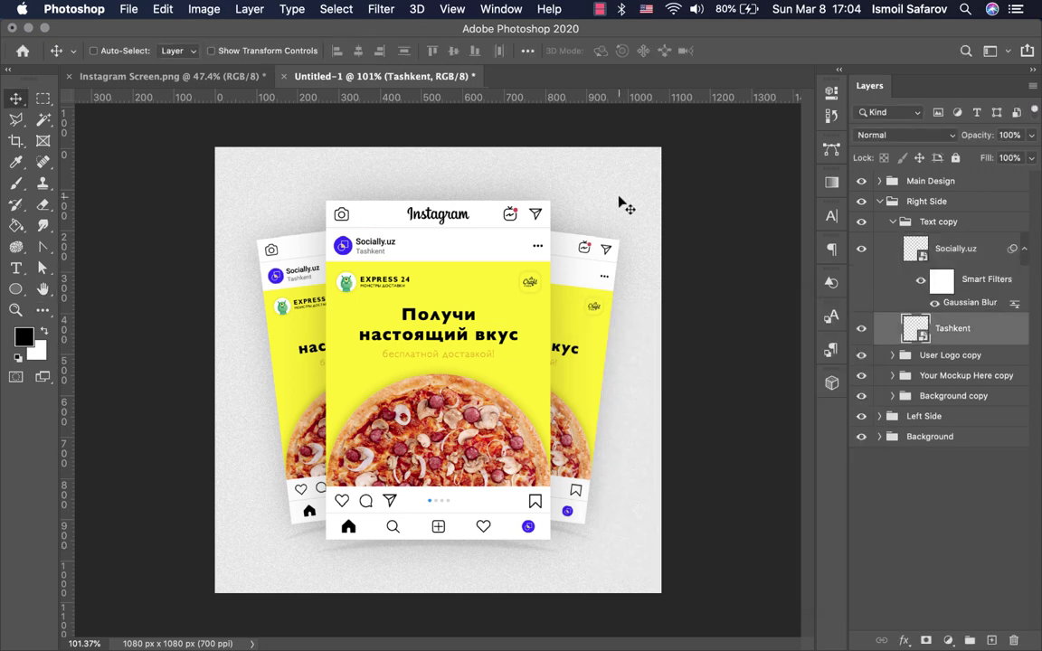
pyautogui.click(381, 9)
pyautogui.click(398, 28)
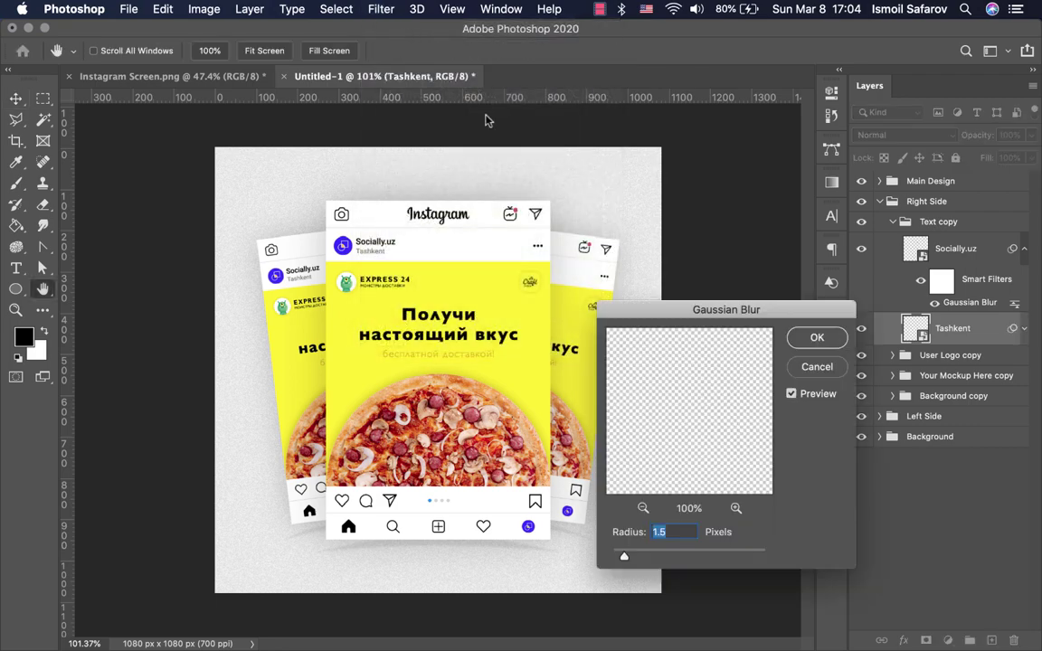
pyautogui.click(813, 337)
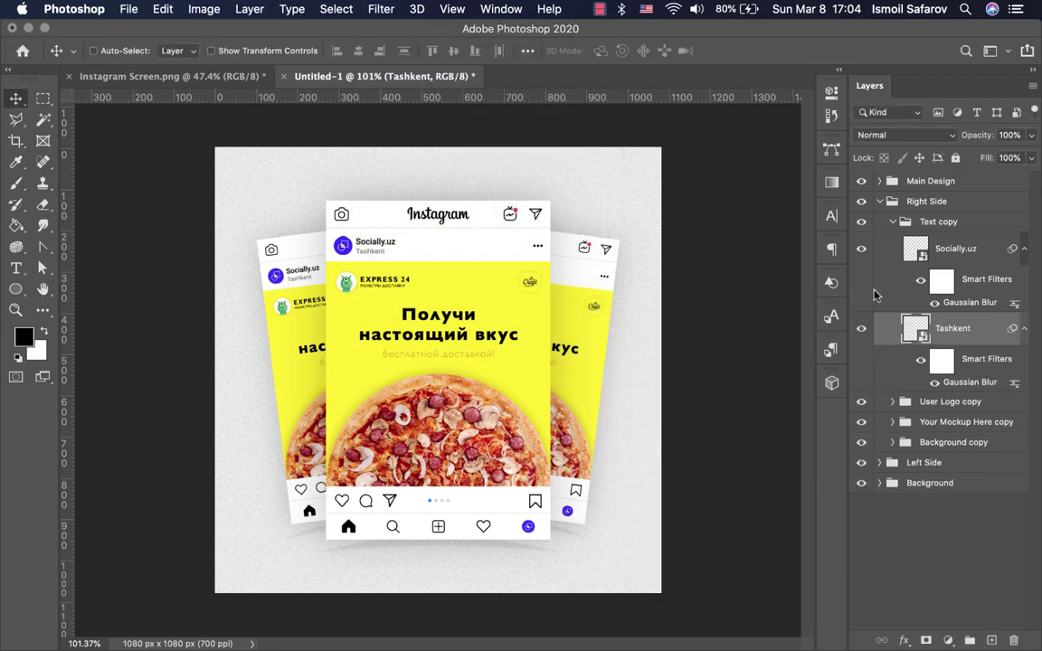
# Step: Blur the User Logo mini layer in User Logo copy with a 1.5-pixel Gaussian Blur
pyautogui.click(893, 222)
pyautogui.click(892, 242)
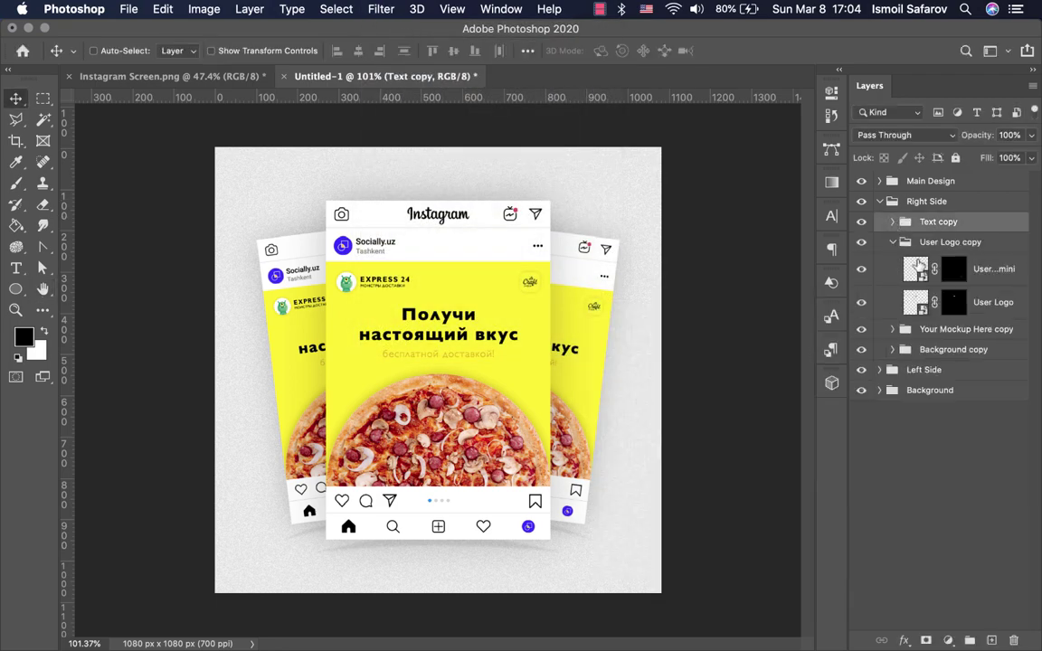
pyautogui.click(915, 269)
pyautogui.click(381, 9)
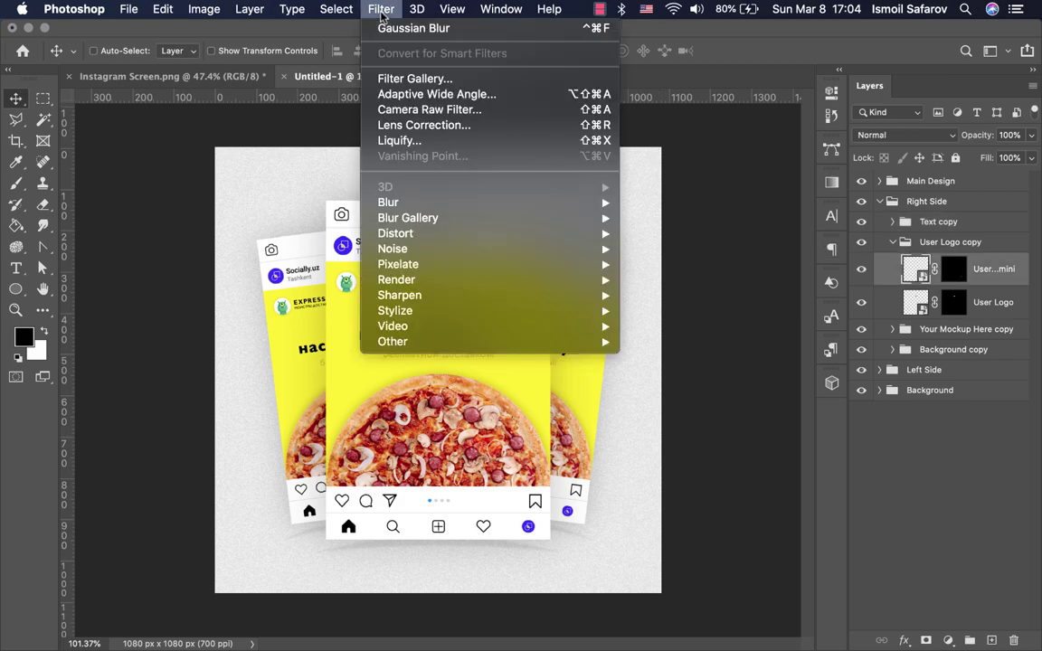
pyautogui.click(403, 28)
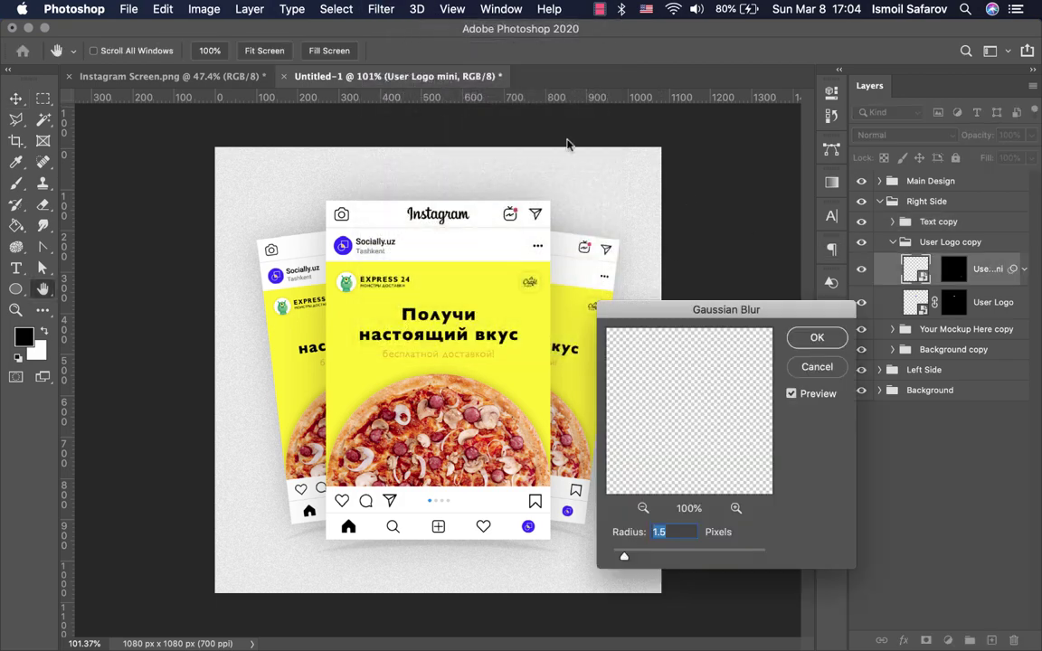
pyautogui.click(813, 342)
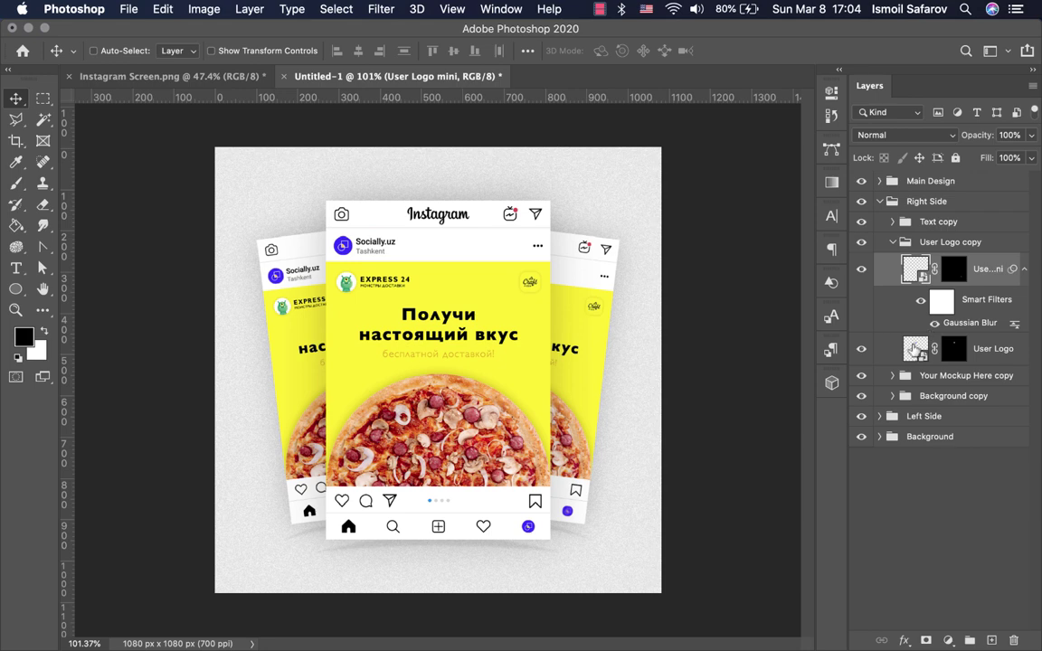
pyautogui.click(941, 301)
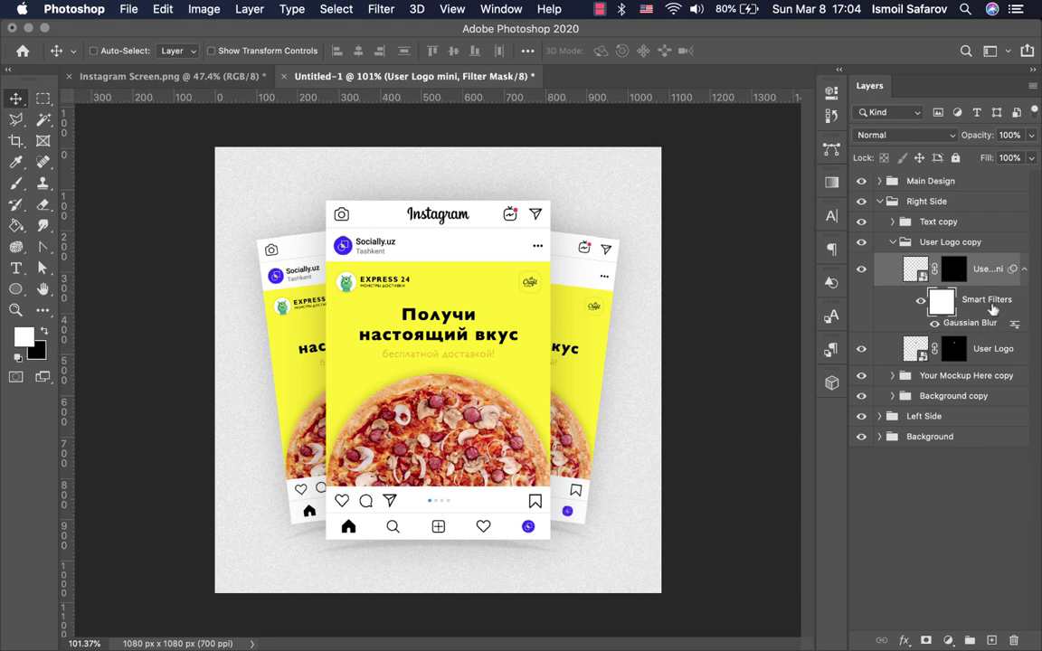
pyautogui.click(967, 323)
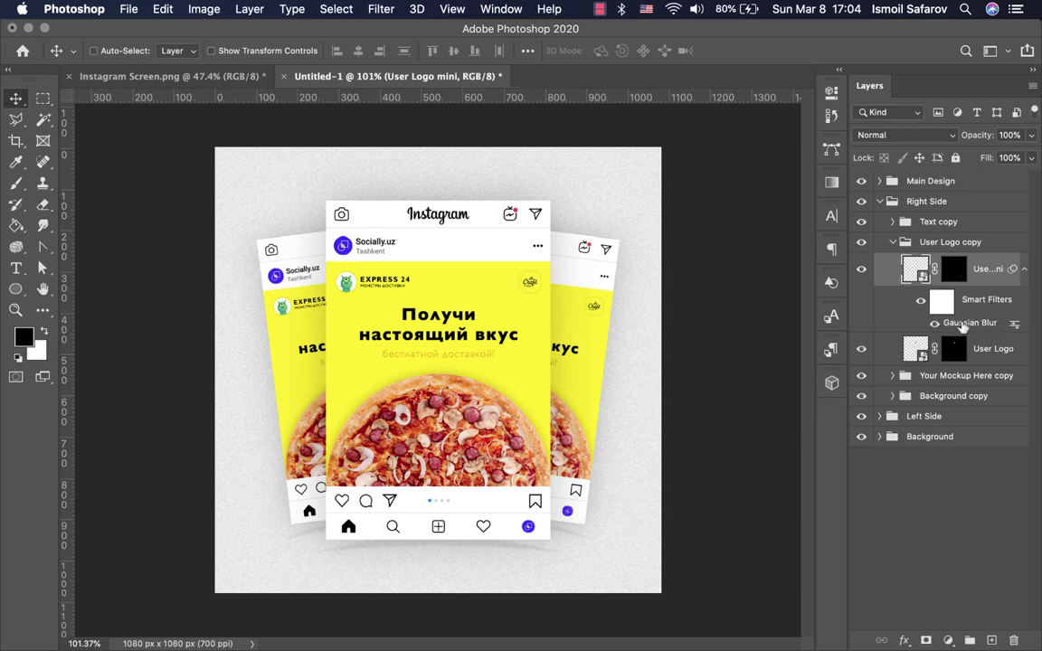
pyautogui.rightClick(963, 325)
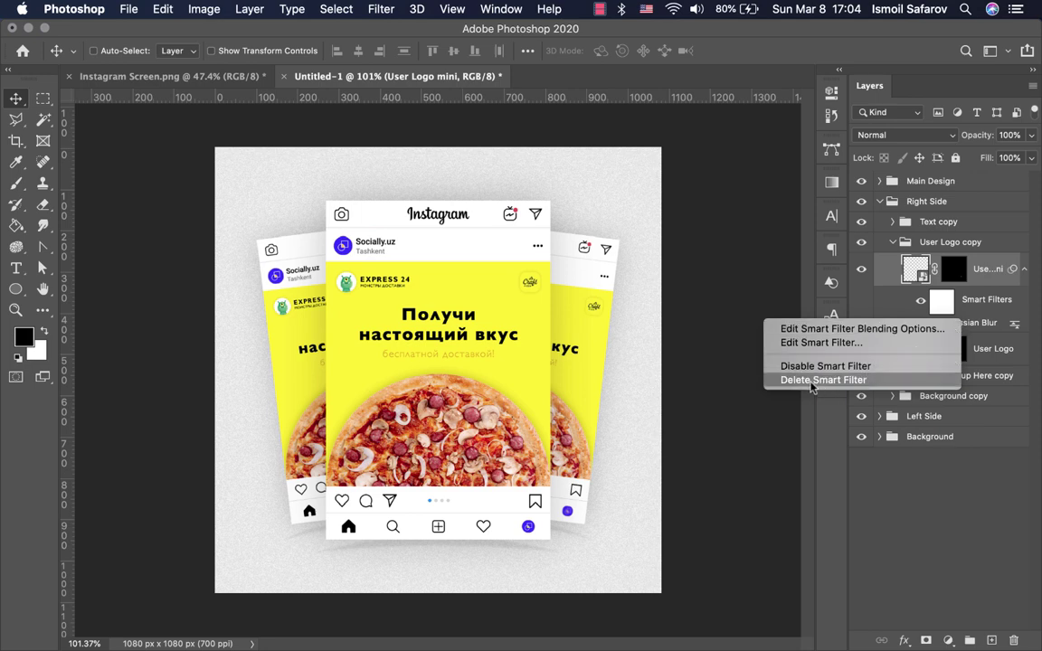
pyautogui.click(801, 275)
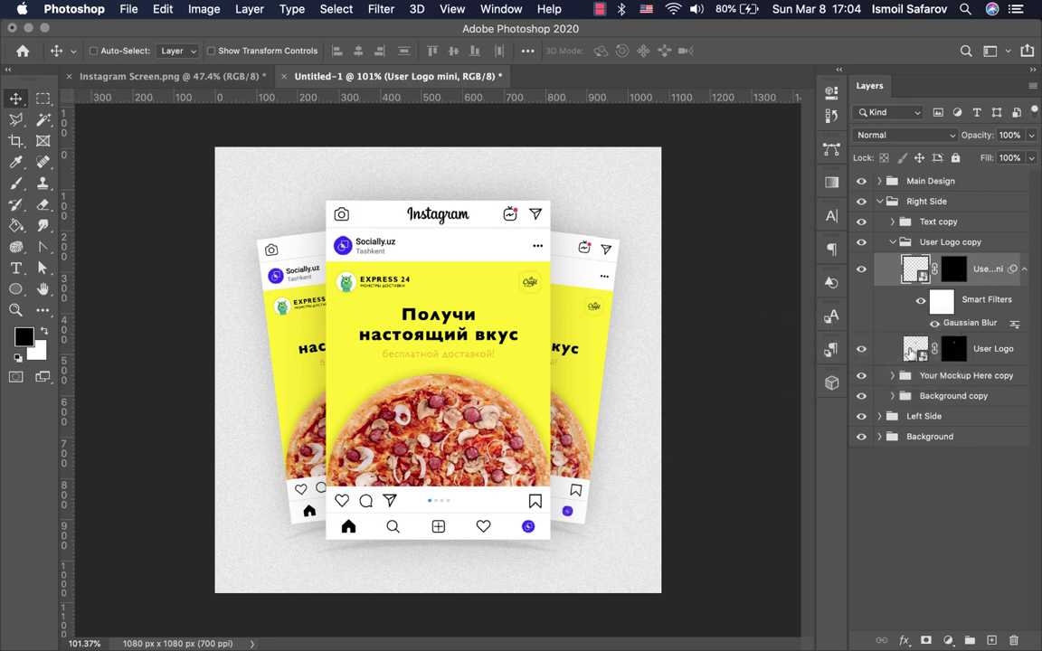
# Step: Give the User Logo layer the same 1.5-pixel Gaussian Blur, then collapse User Logo copy
pyautogui.click(911, 352)
pyautogui.click(381, 9)
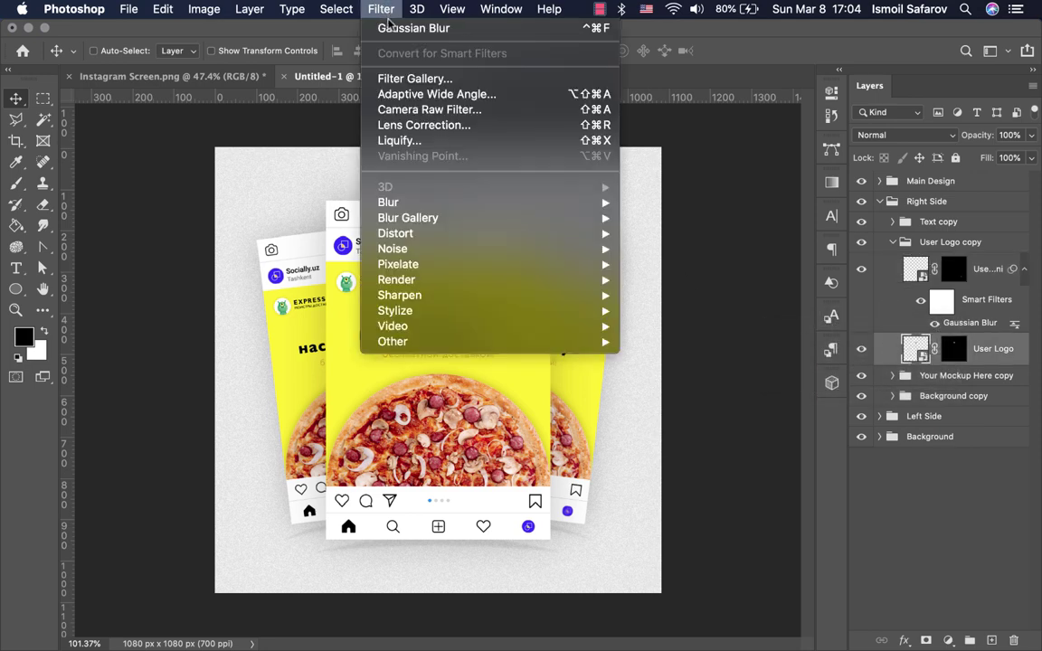
pyautogui.click(389, 33)
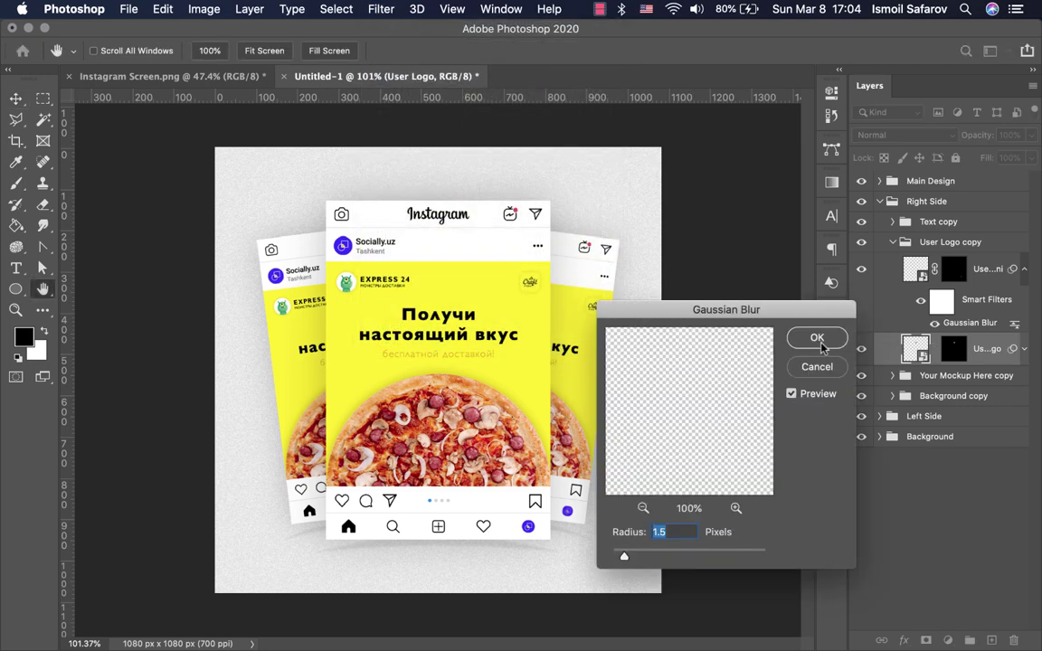
pyautogui.click(817, 338)
pyautogui.click(892, 242)
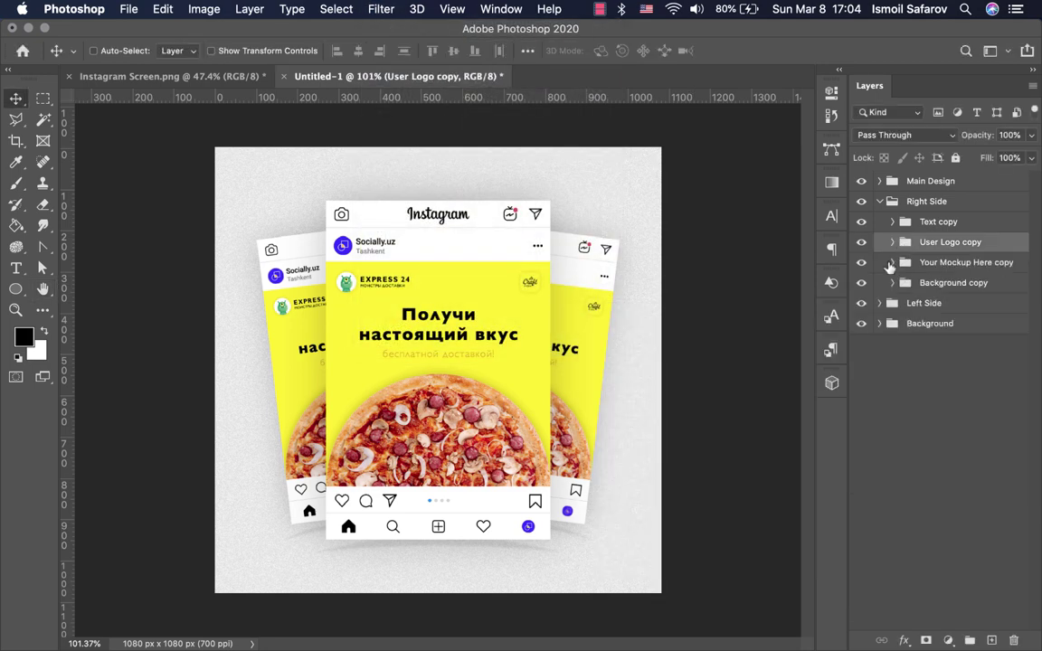
# Step: Apply a 1.5-pixel Gaussian Blur to the SMD Mockup layer in Your Mockup Here copy
pyautogui.click(894, 262)
pyautogui.click(893, 262)
pyautogui.click(920, 293)
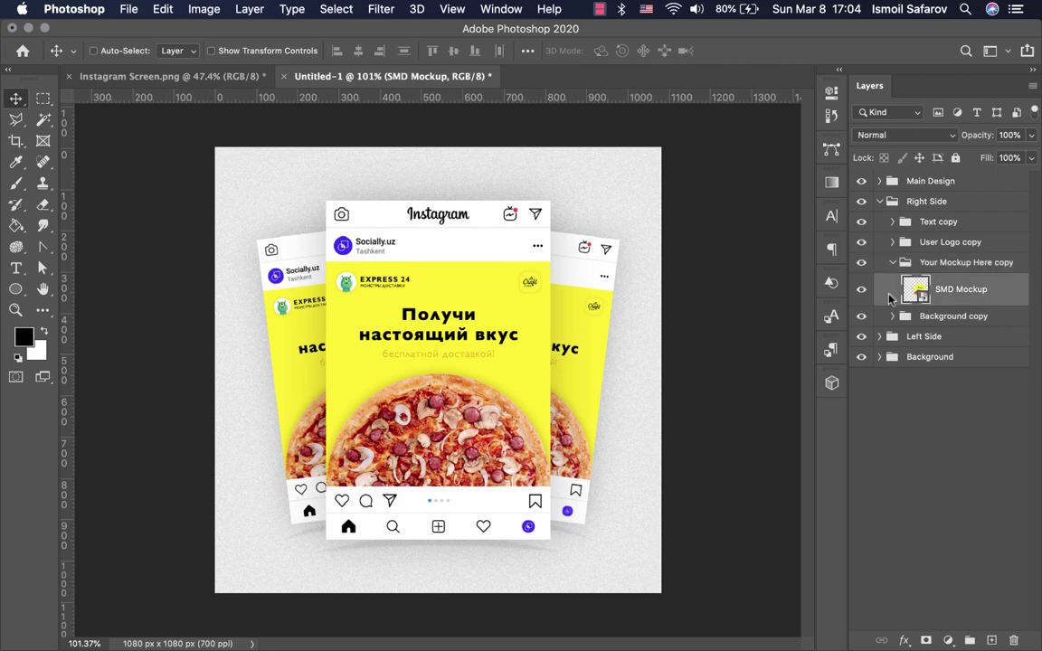
pyautogui.click(383, 11)
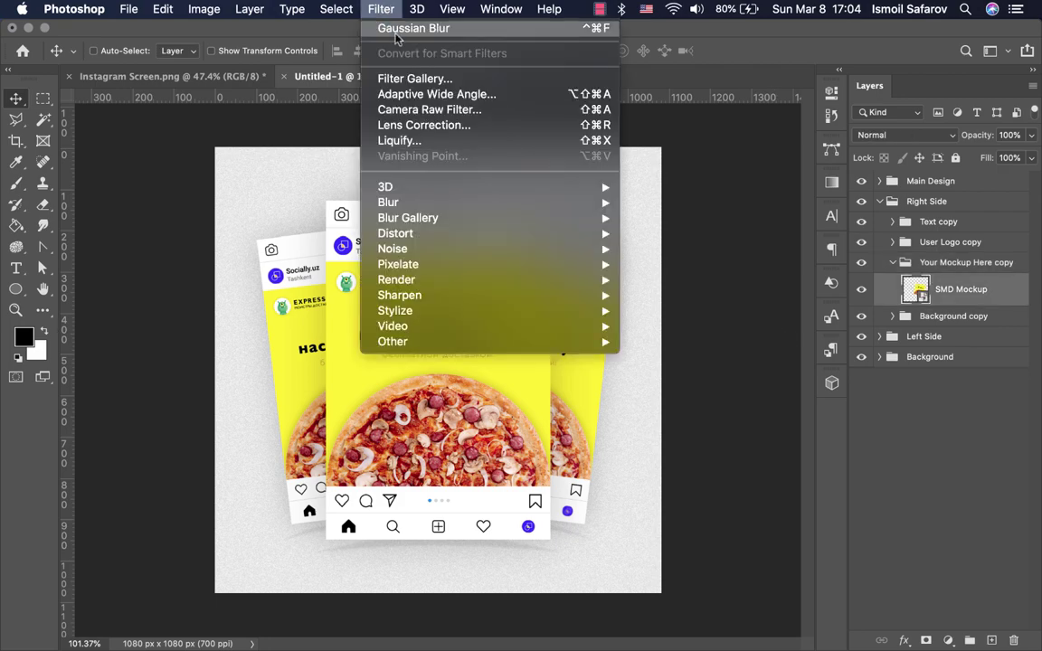
pyautogui.click(407, 29)
pyautogui.press('Return')
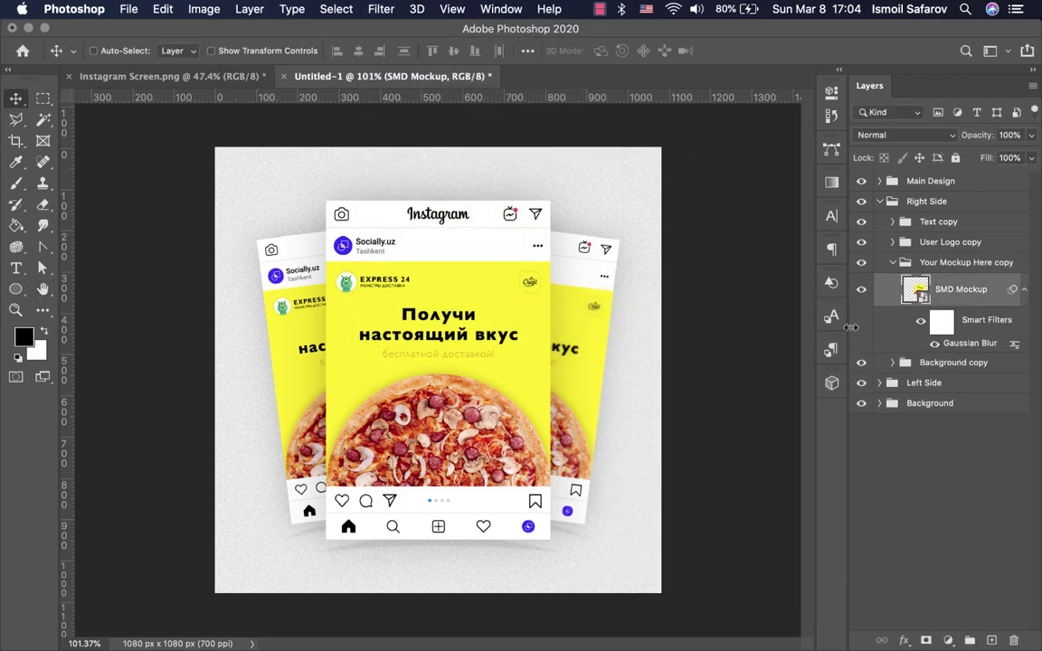
pyautogui.click(892, 264)
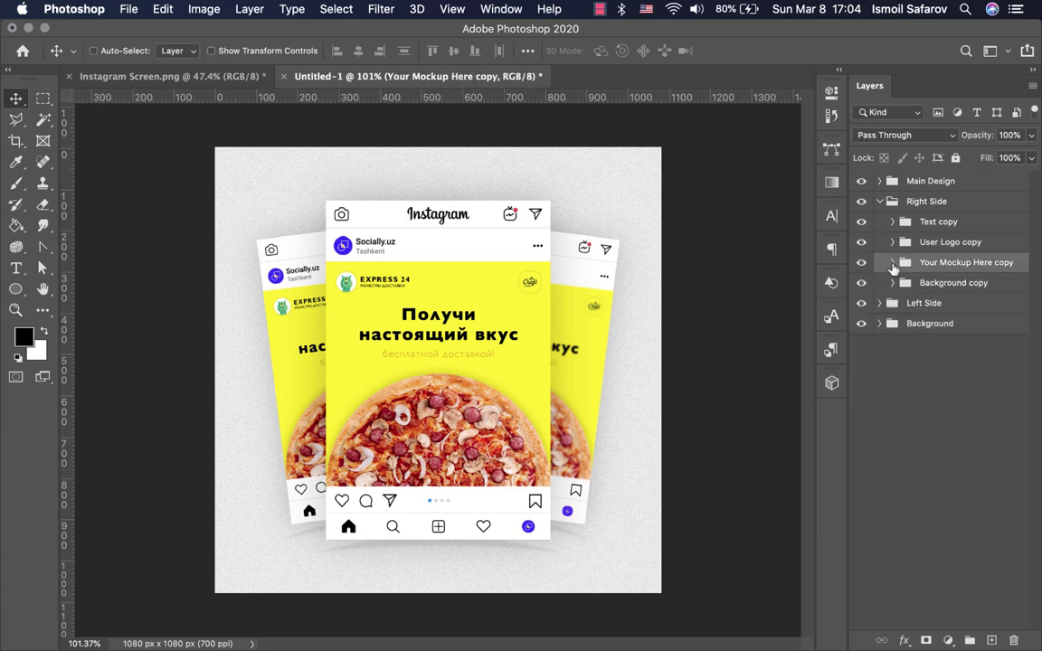
# Step: Apply the 1.5-pixel Gaussian Blur to the Background Screen layer in Background copy
pyautogui.click(893, 283)
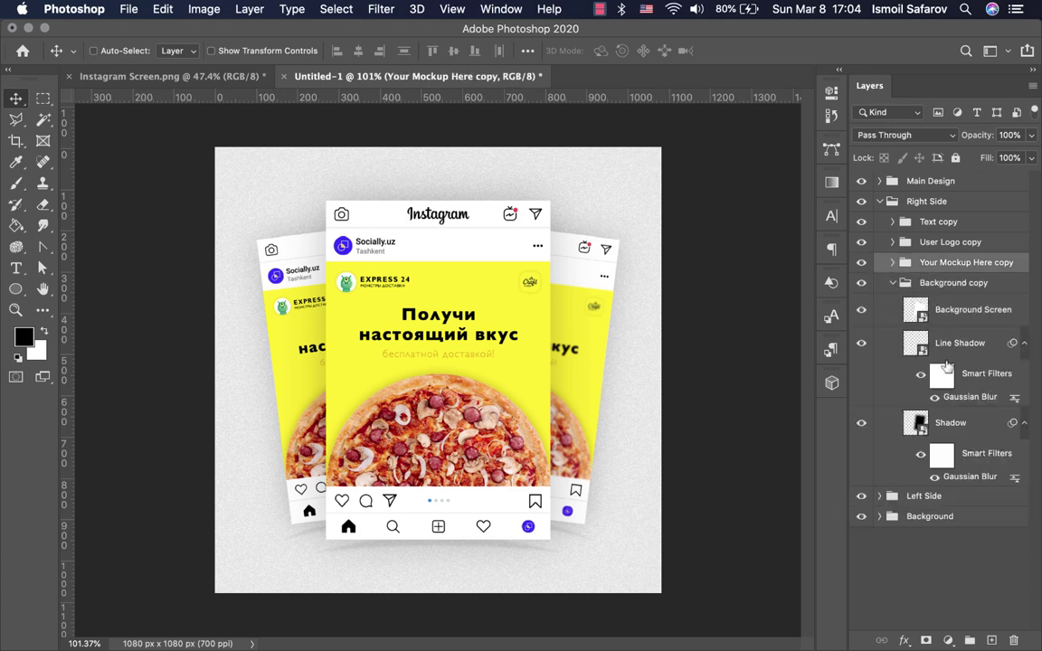
pyautogui.click(953, 311)
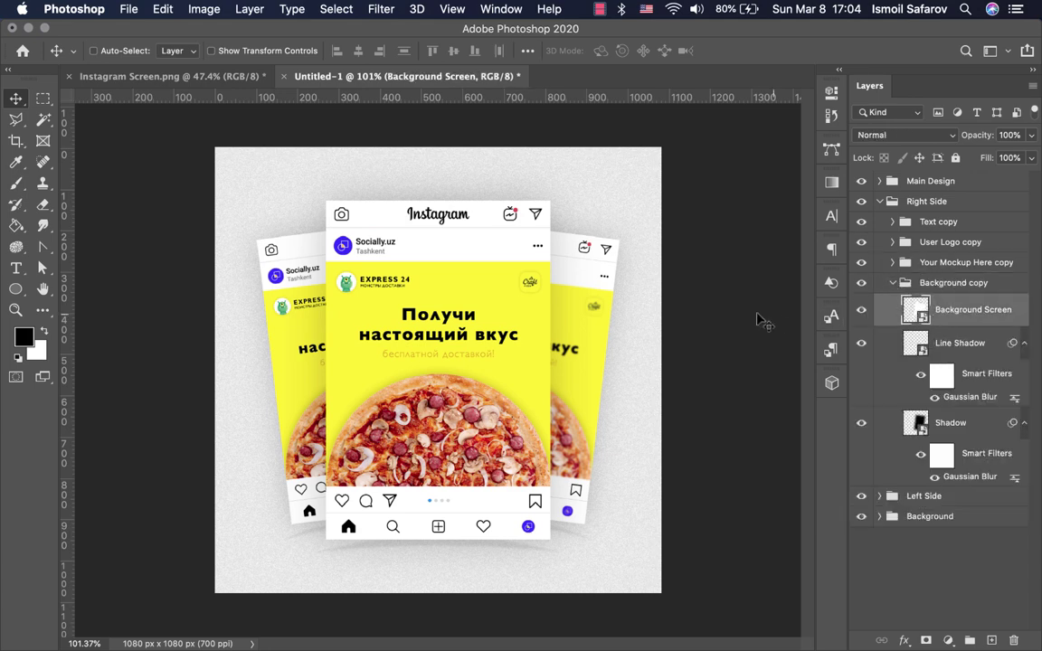
pyautogui.click(389, 8)
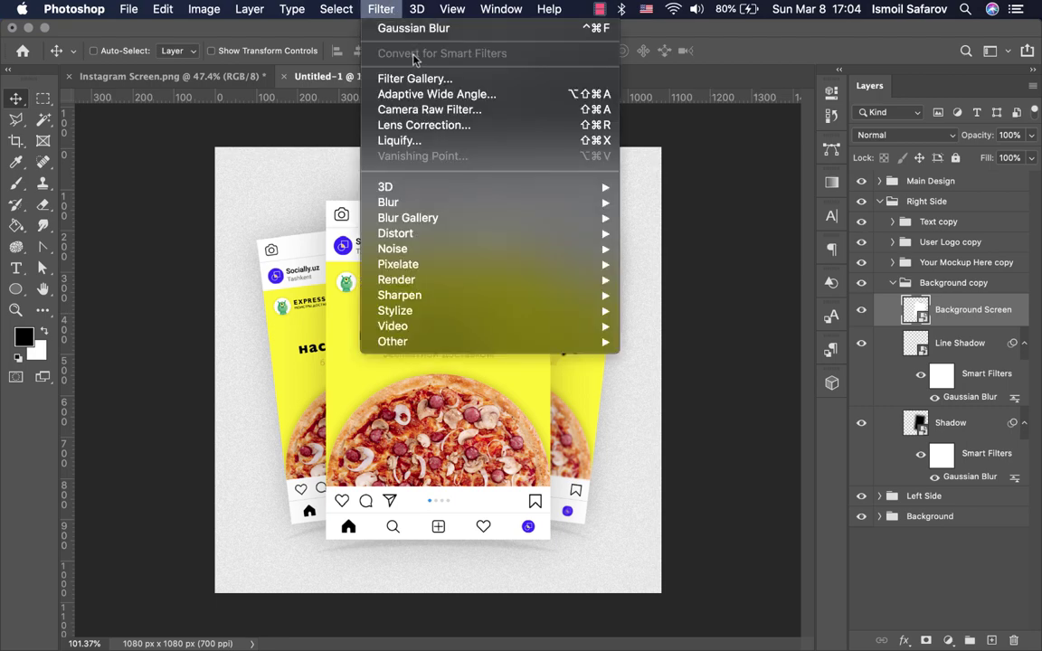
pyautogui.click(416, 28)
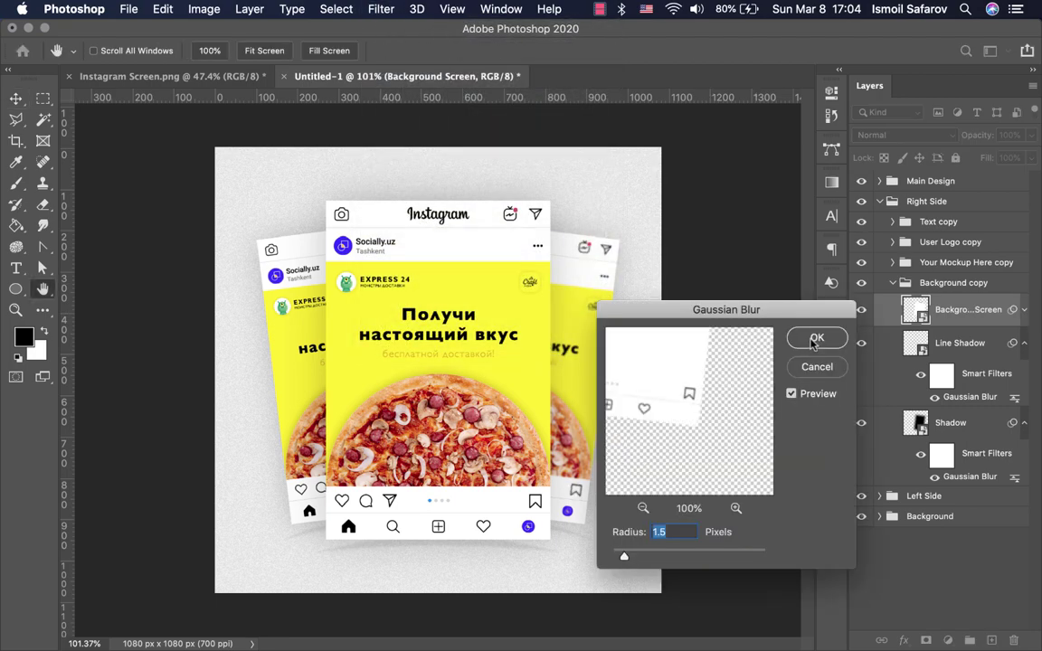
pyautogui.click(816, 339)
pyautogui.click(893, 282)
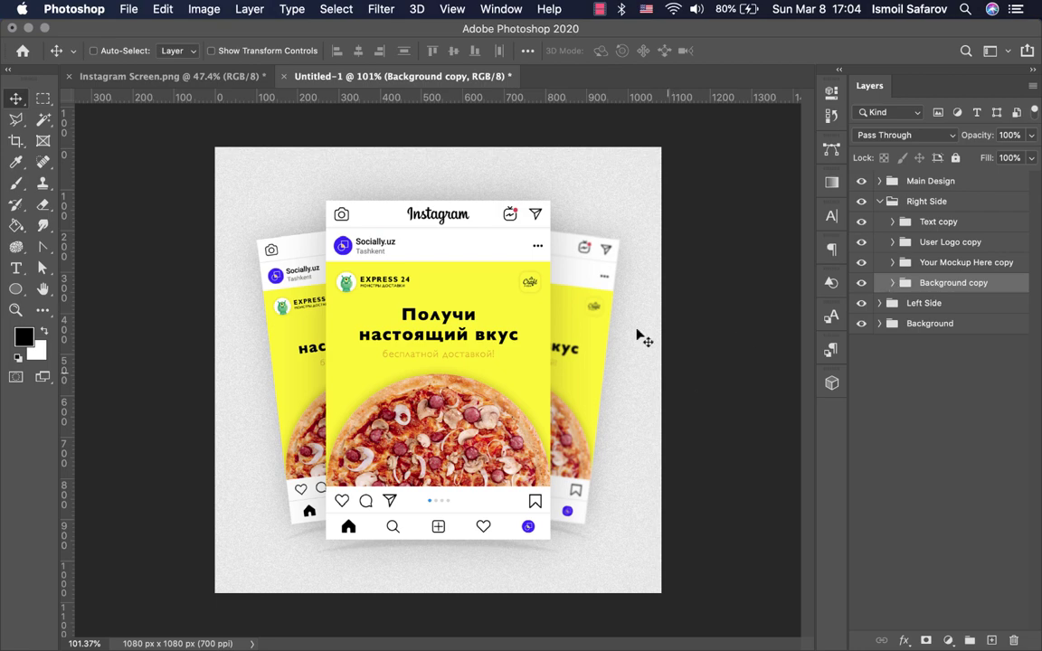
# Step: Zoom into the canvas to inspect the softened edges of the right card
pyautogui.press('super+plus')
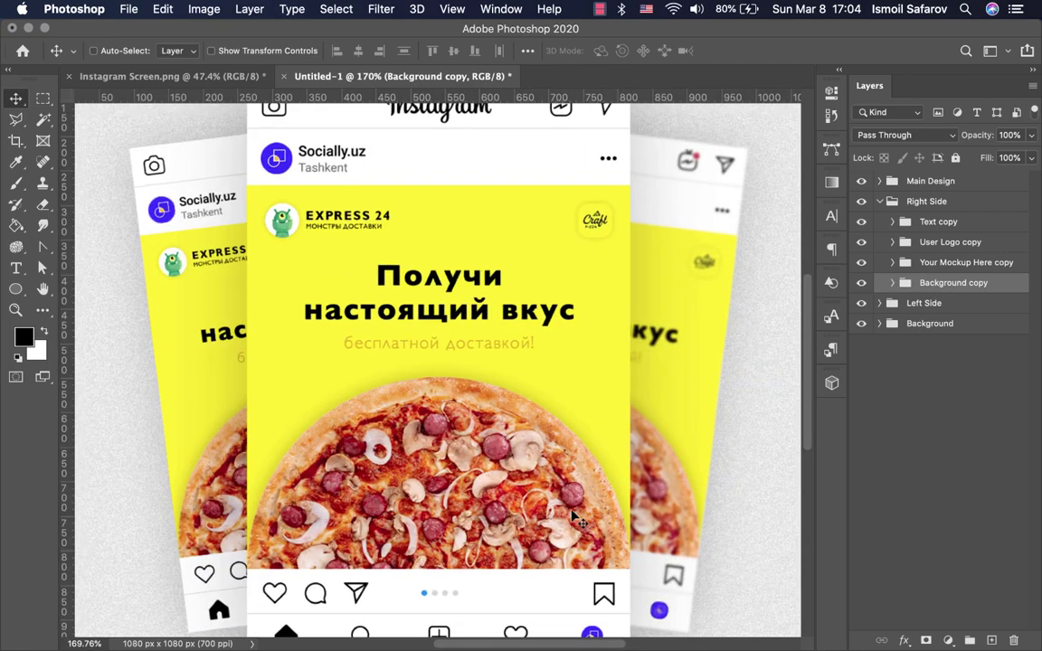
pyautogui.scroll(2, 574, 517)
pyautogui.scroll(2, 574, 517)
pyautogui.scroll(2, 574, 517)
pyautogui.scroll(2, 574, 517)
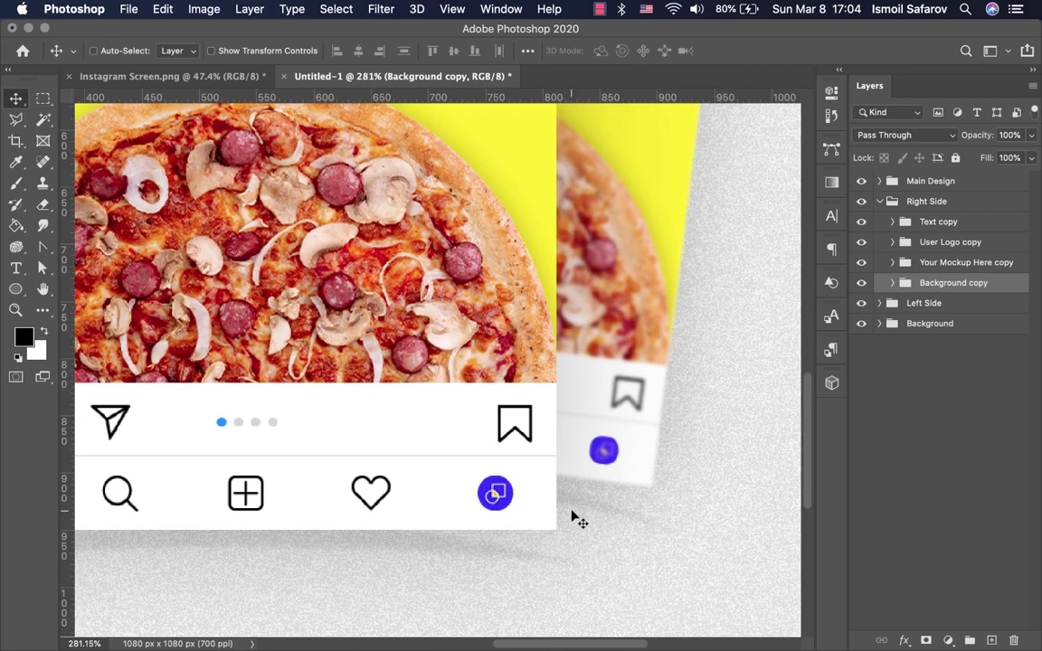
pyautogui.scroll(-2, 577, 517)
pyautogui.scroll(-2, 576, 517)
pyautogui.scroll(-3, 577, 517)
pyautogui.click(950, 242)
pyautogui.click(893, 242)
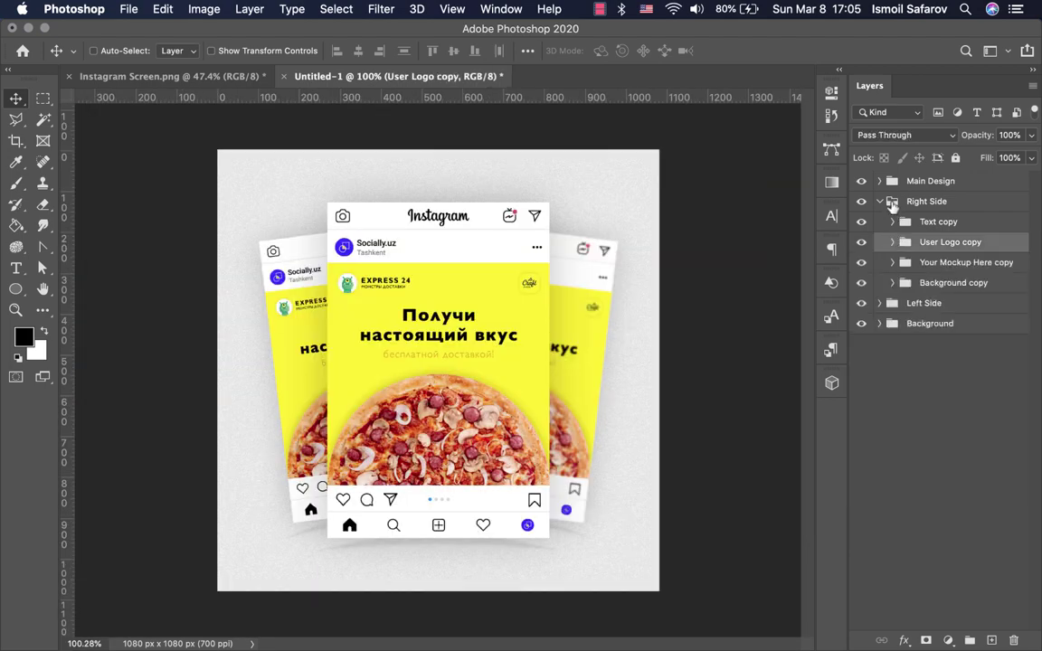
# Step: Open Left Side > Text copy and blur Socially.uz with a 1.5-pixel Gaussian Blur
pyautogui.click(892, 201)
pyautogui.click(892, 222)
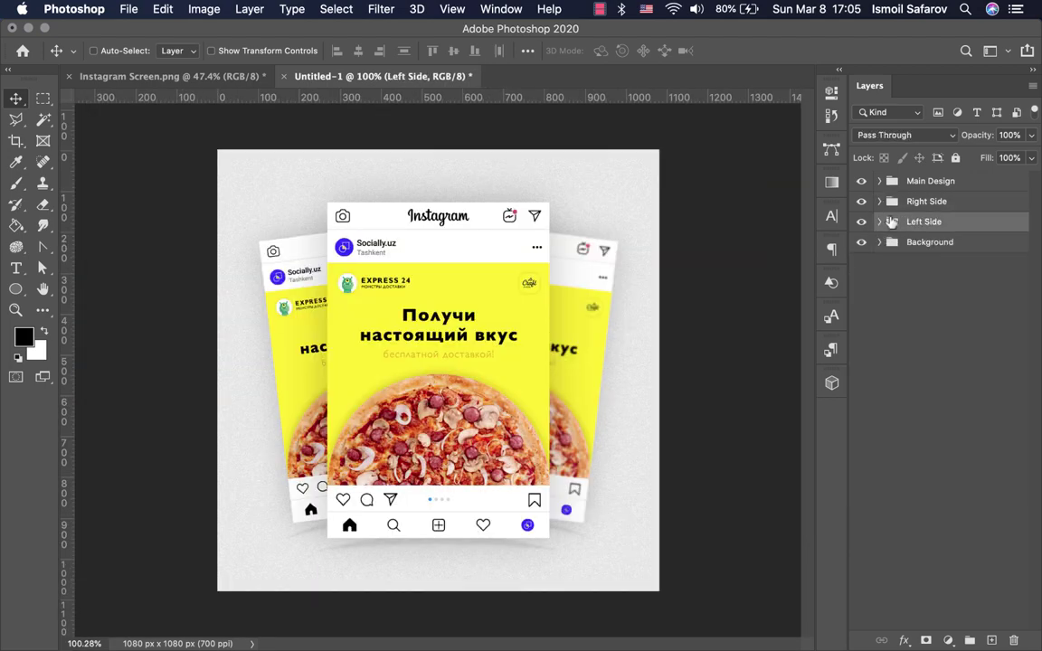
pyautogui.click(880, 221)
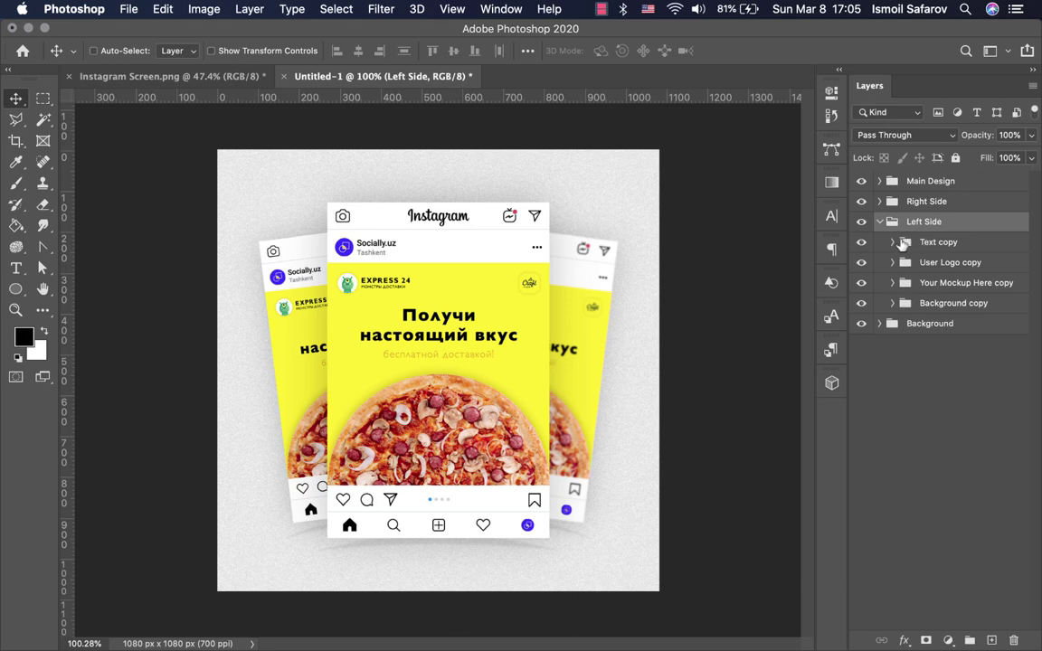
pyautogui.click(895, 243)
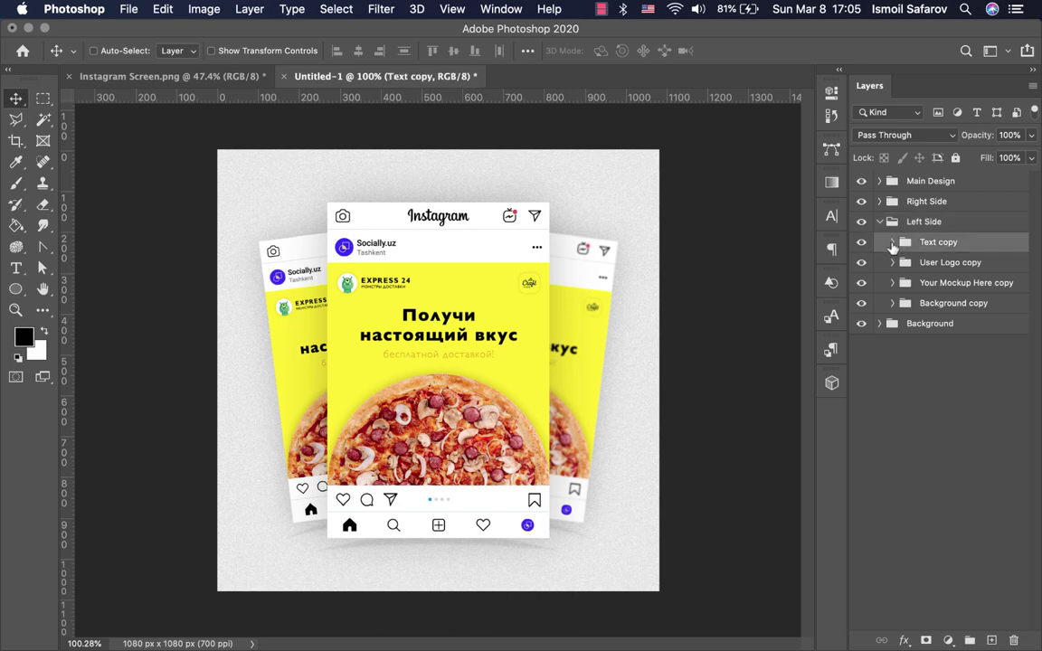
pyautogui.click(892, 242)
pyautogui.click(949, 269)
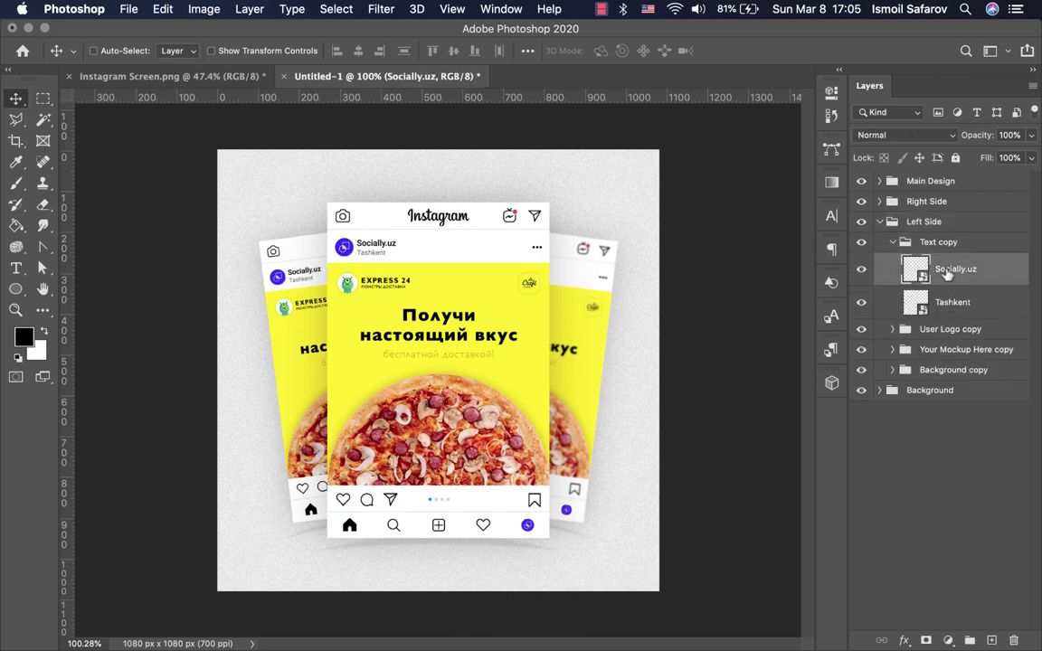
pyautogui.click(379, 9)
pyautogui.click(407, 30)
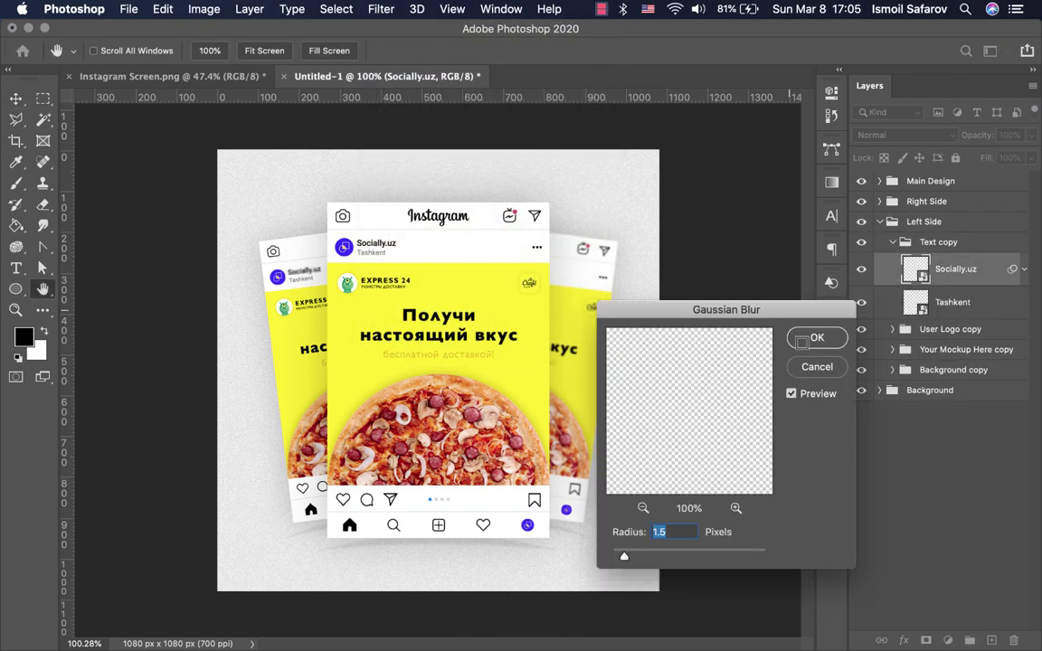
pyautogui.click(814, 338)
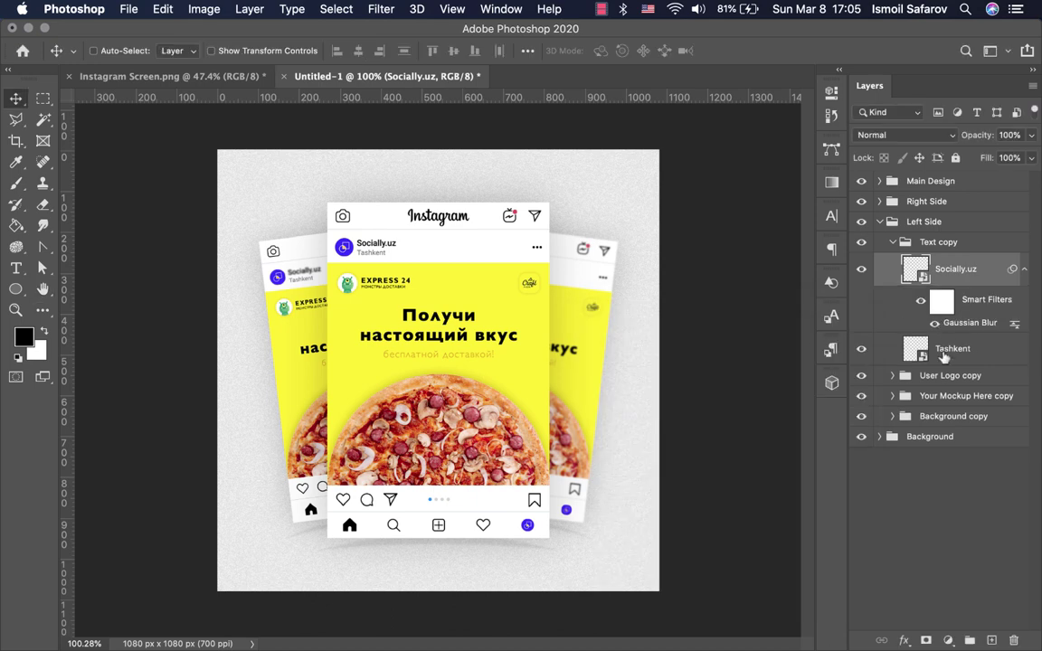
# Step: Blur the left card's Tashkent text layer with 1.5-pixel Gaussian Blur, then collapse Text copy
pyautogui.click(943, 355)
pyautogui.click(379, 9)
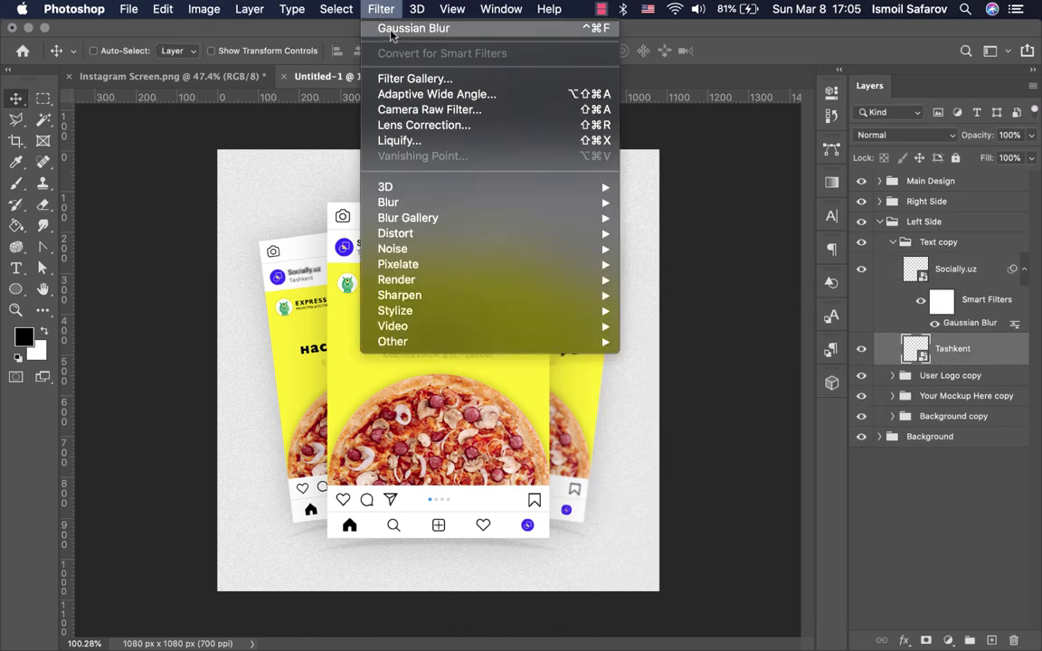
pyautogui.click(407, 29)
pyautogui.click(817, 338)
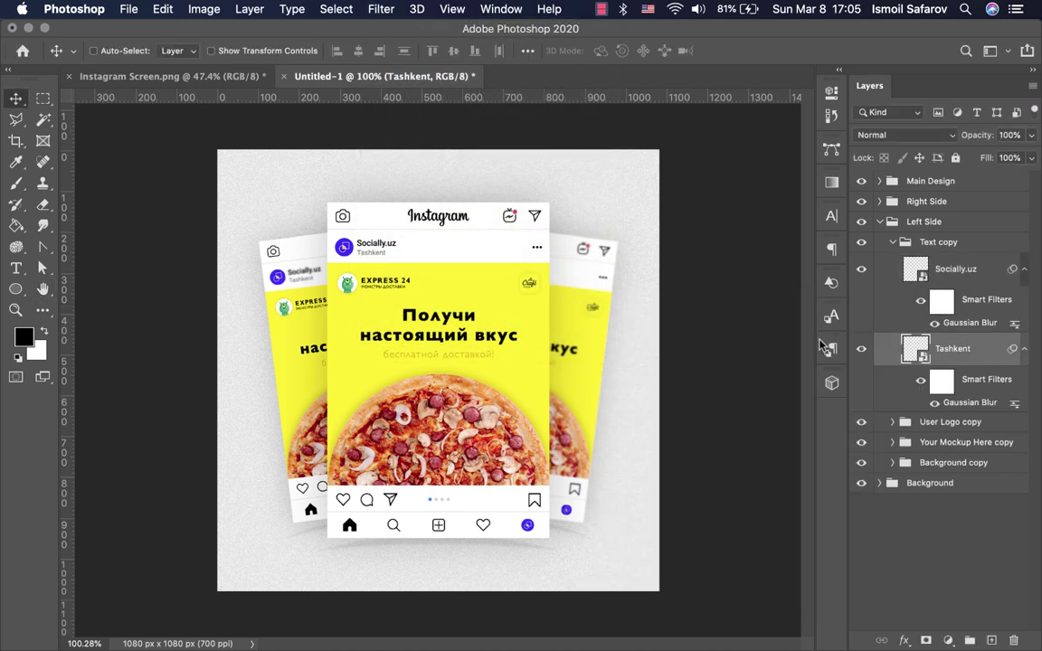
pyautogui.click(891, 242)
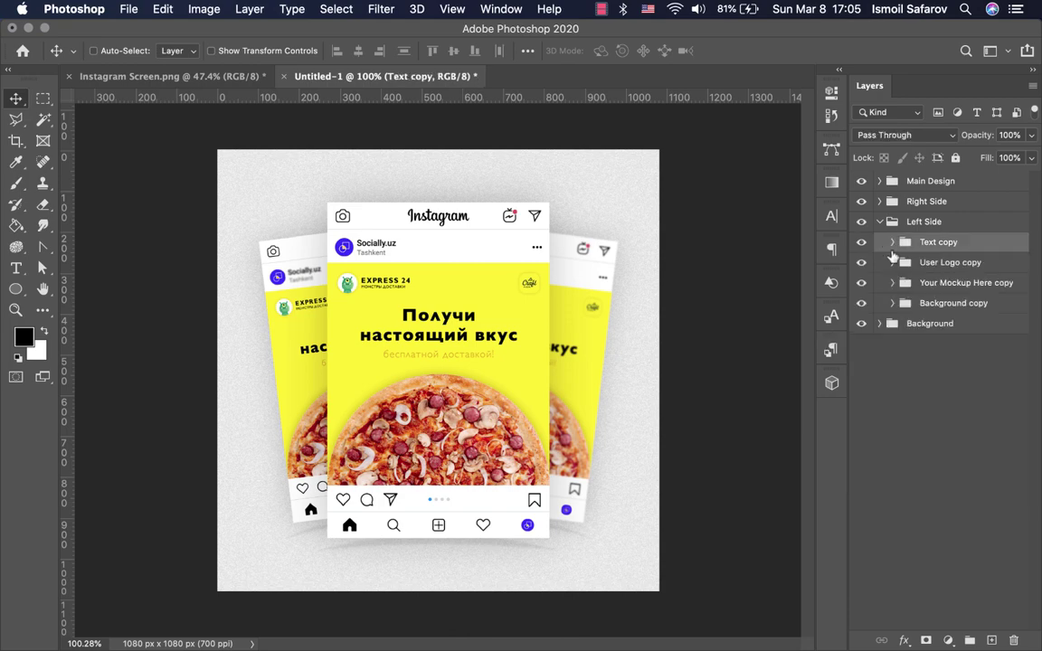
# Step: Blur the left card's User Logo mini and User Logo layers with 1.5-pixel Gaussian Blur
pyautogui.click(892, 262)
pyautogui.click(936, 291)
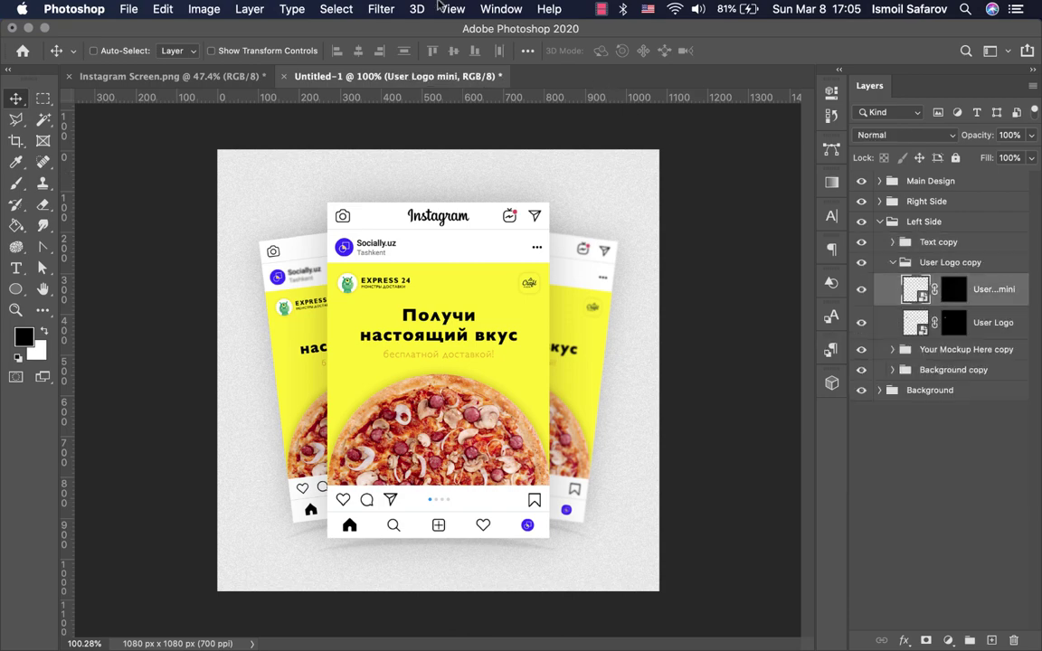
pyautogui.click(381, 9)
pyautogui.click(398, 25)
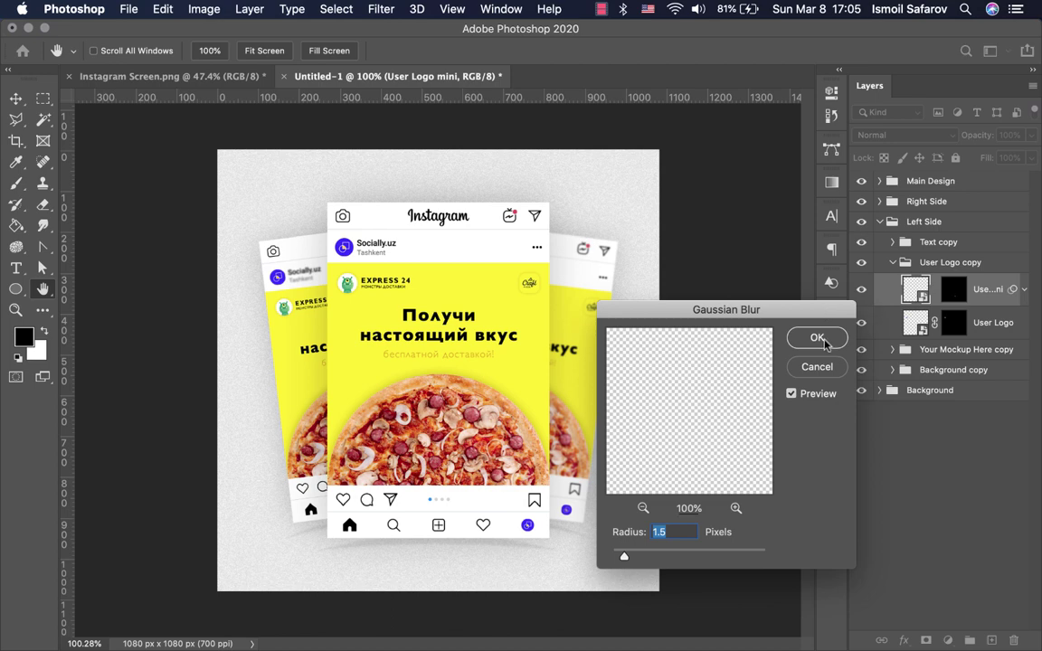
pyautogui.click(817, 338)
pyautogui.click(913, 369)
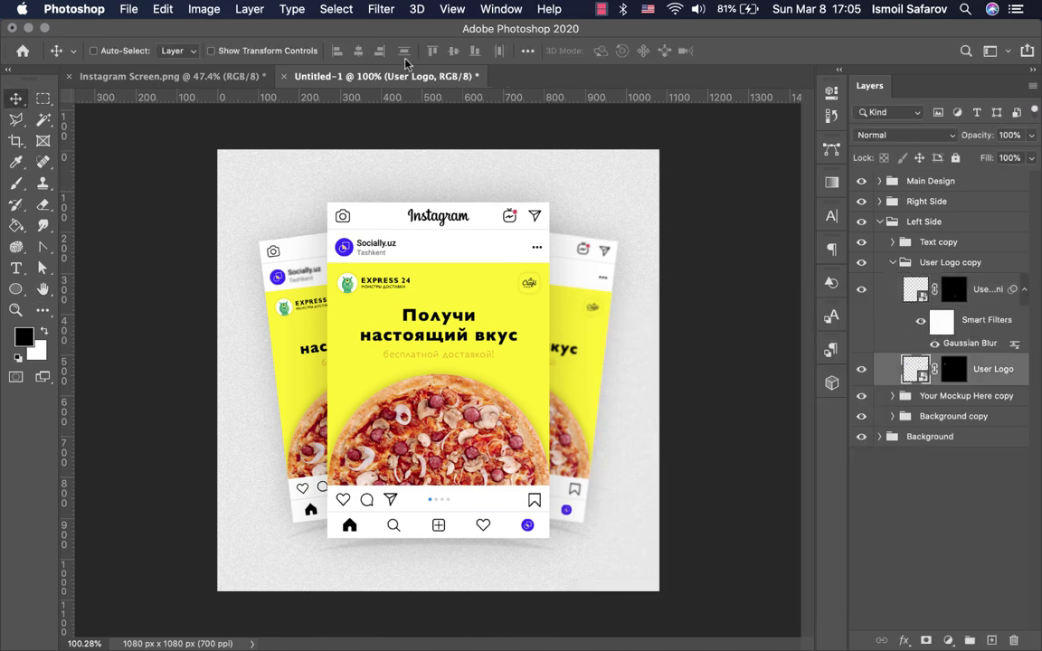
pyautogui.click(381, 9)
pyautogui.click(355, 27)
pyautogui.click(817, 337)
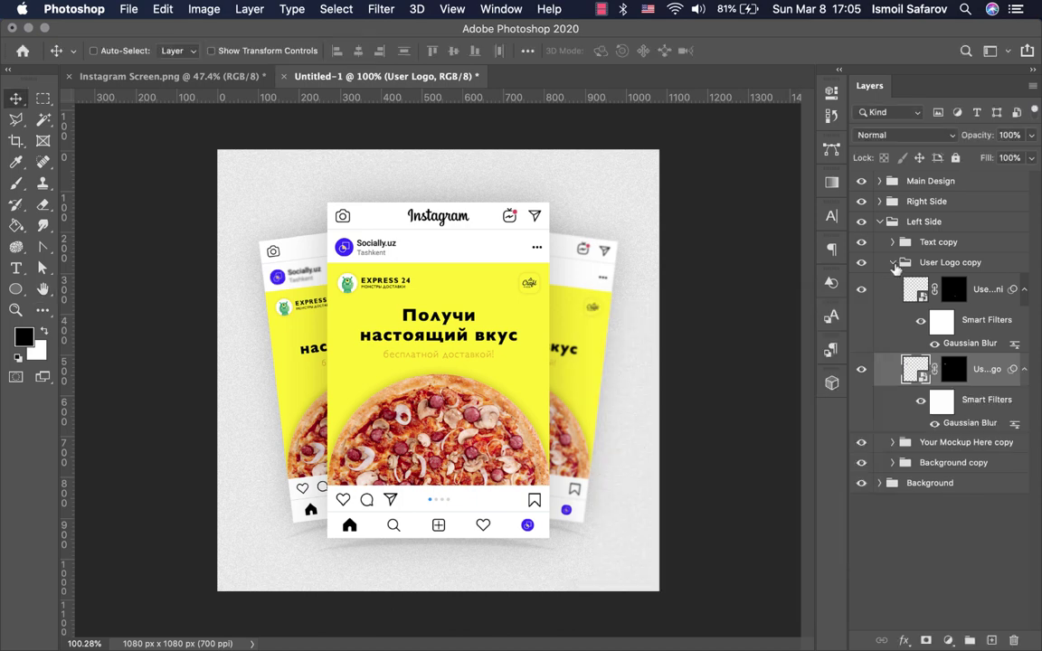
pyautogui.click(892, 262)
# Step: Apply the 1.5-pixel Gaussian Blur to the left card's SMD Mockup layer
pyautogui.click(892, 283)
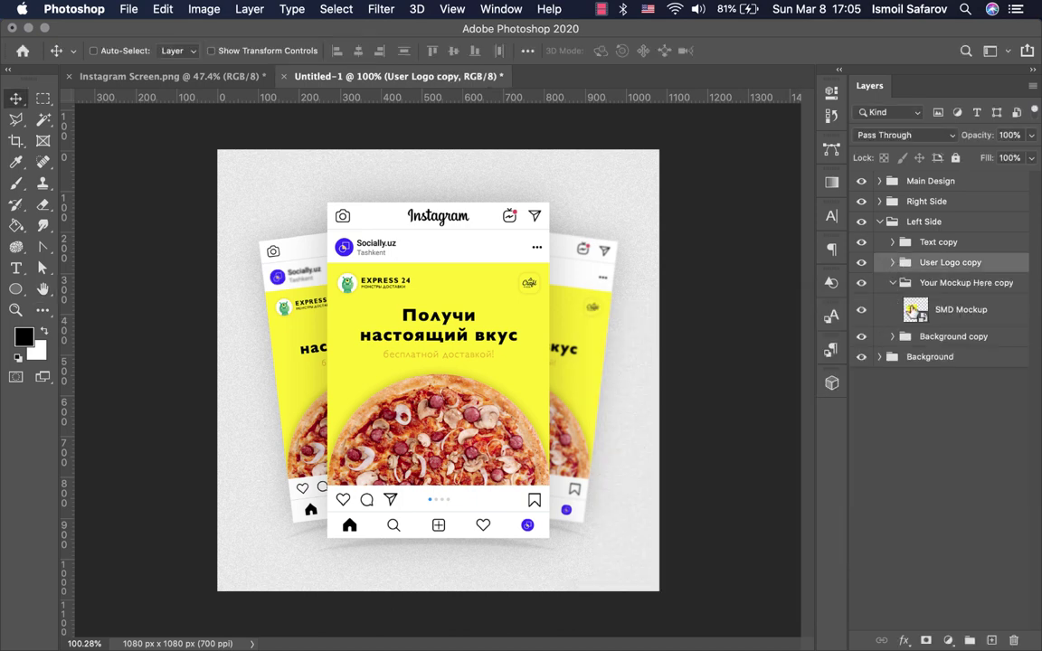
pyautogui.click(958, 309)
pyautogui.click(380, 9)
pyautogui.click(411, 28)
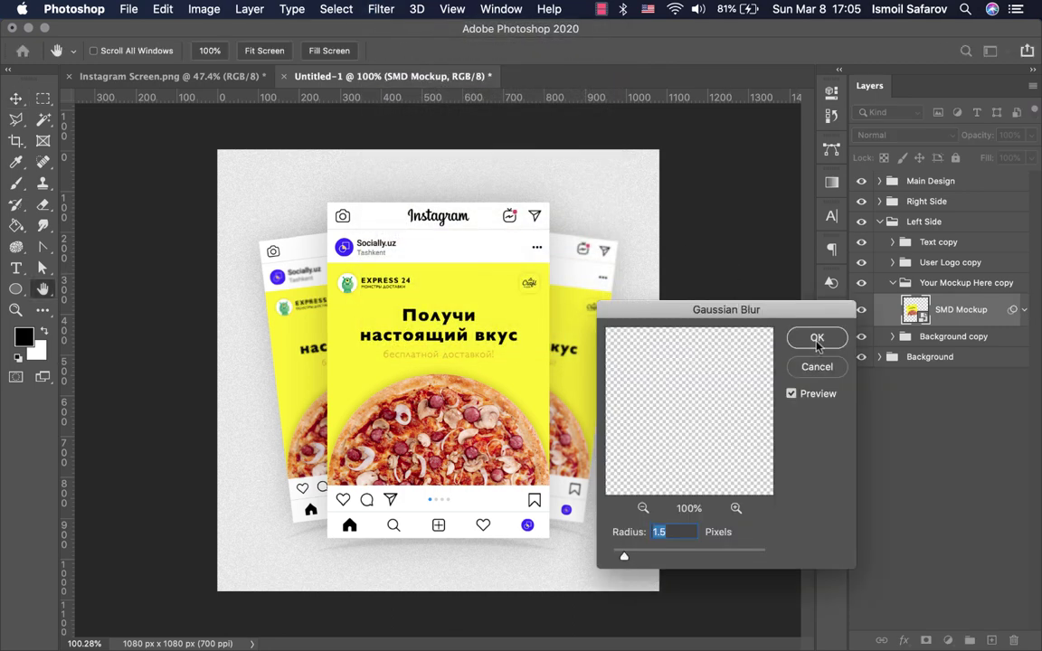
pyautogui.click(815, 338)
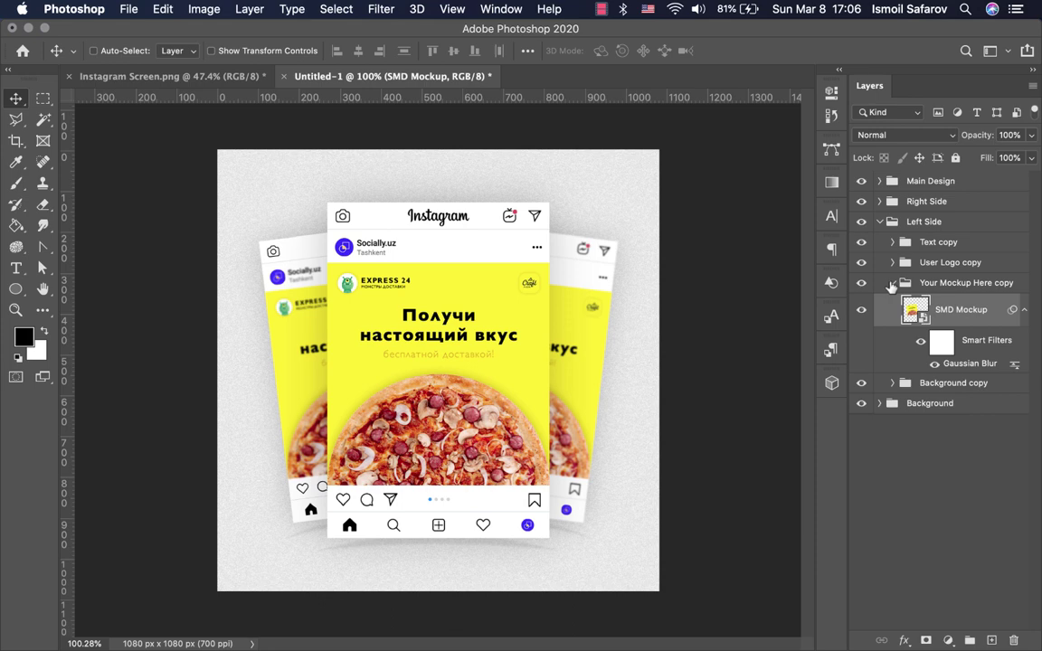
pyautogui.click(891, 284)
# Step: Blur the left card's Background Screen layer at 1.5 pixels and collapse the Left Side group
pyautogui.click(892, 303)
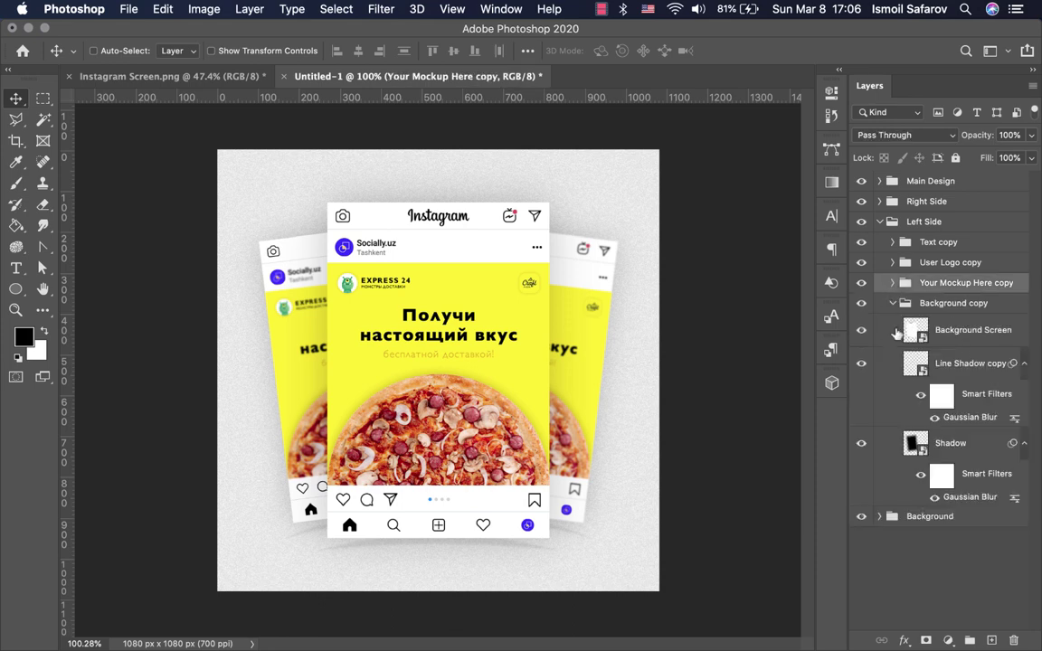
pyautogui.keyDown('super'); pyautogui.click(500, 177); pyautogui.keyUp('super')
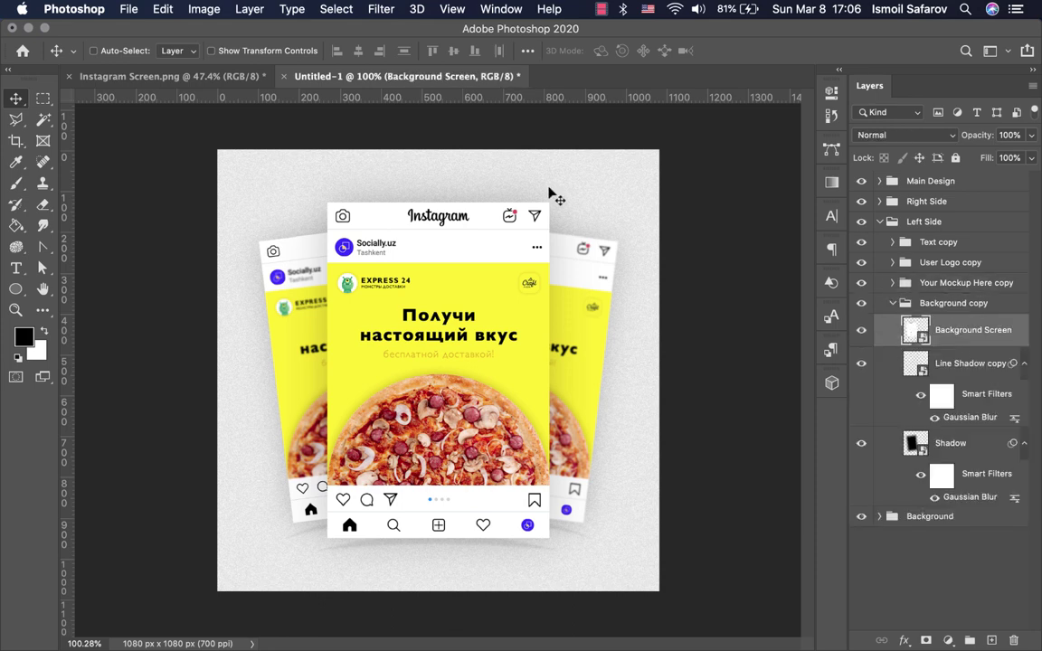
pyautogui.click(379, 9)
pyautogui.click(403, 28)
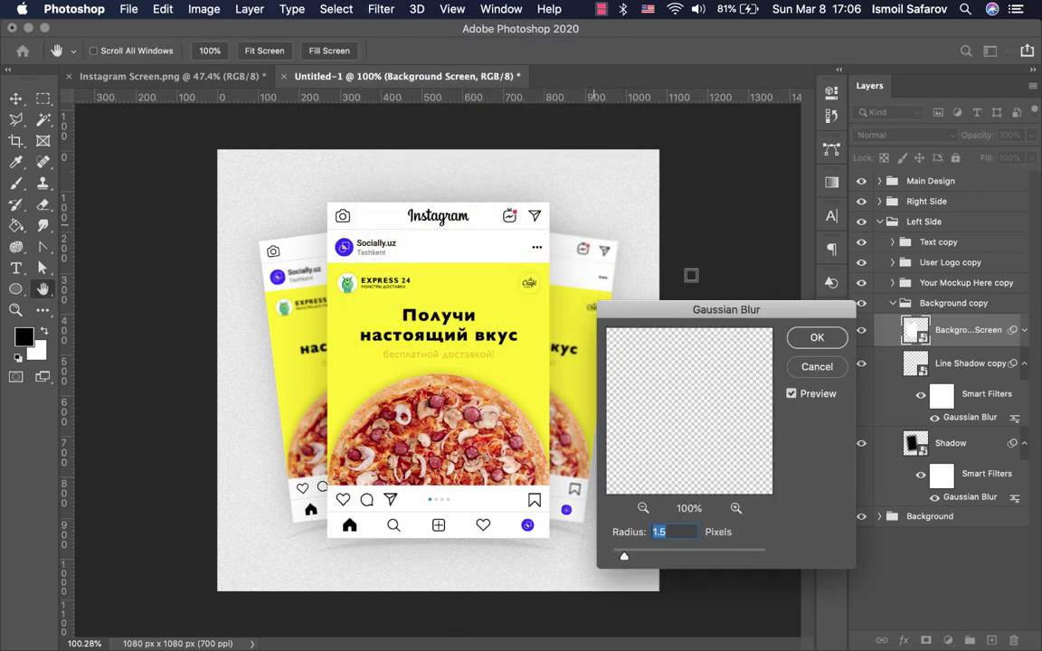
pyautogui.click(816, 337)
pyautogui.click(892, 303)
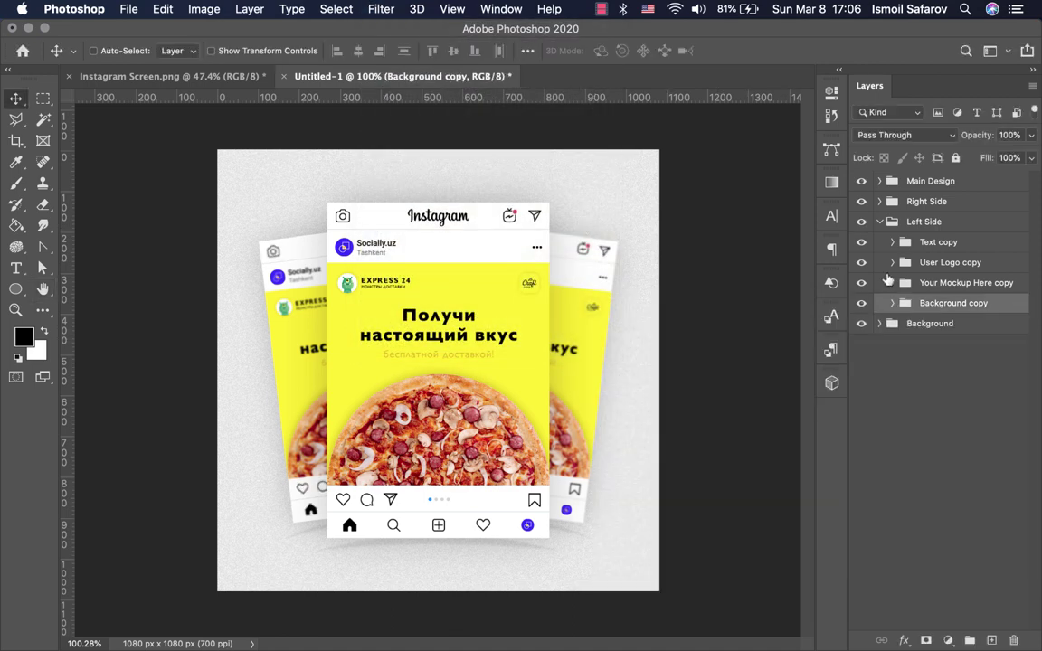
pyautogui.click(880, 222)
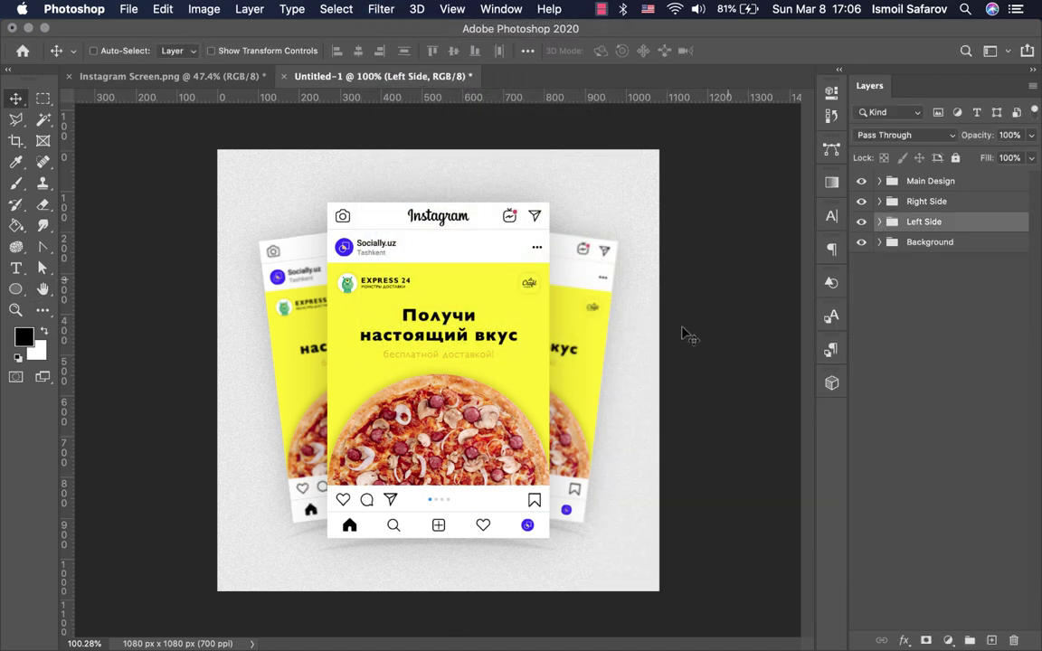
pyautogui.scroll(3, 674, 337)
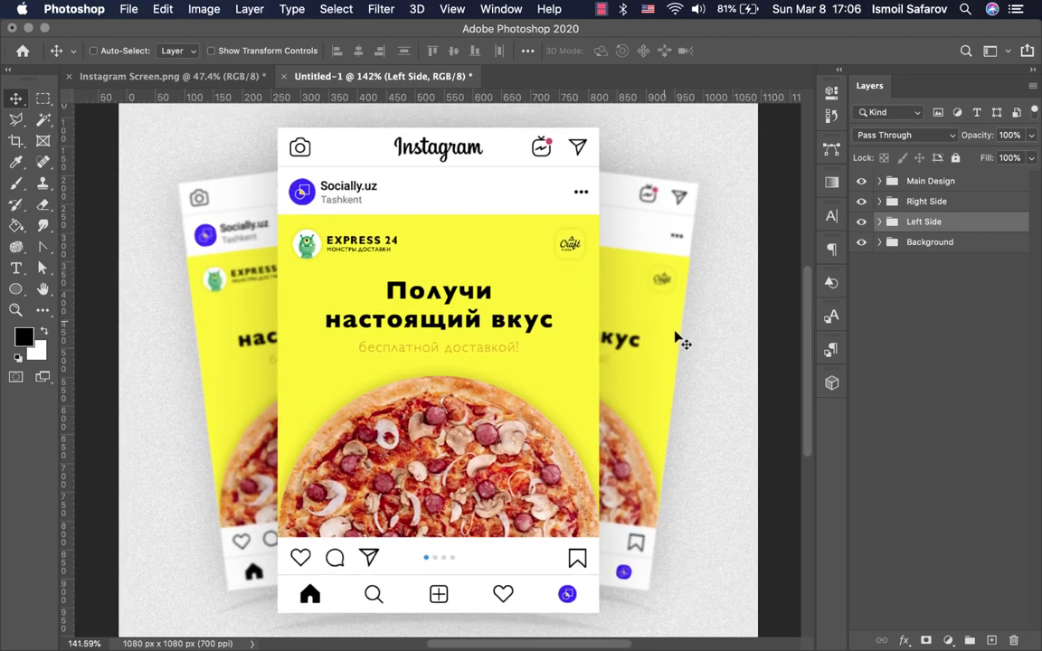
pyautogui.scroll(-3, 673, 338)
pyautogui.scroll(1, 674, 338)
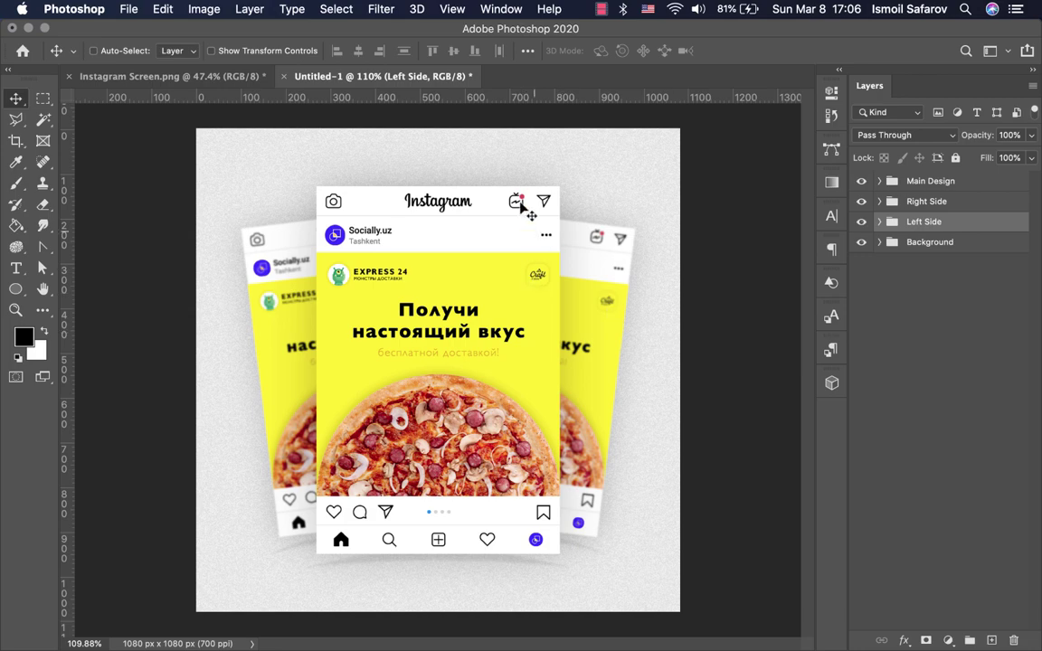
pyautogui.scroll(1, 434, 401)
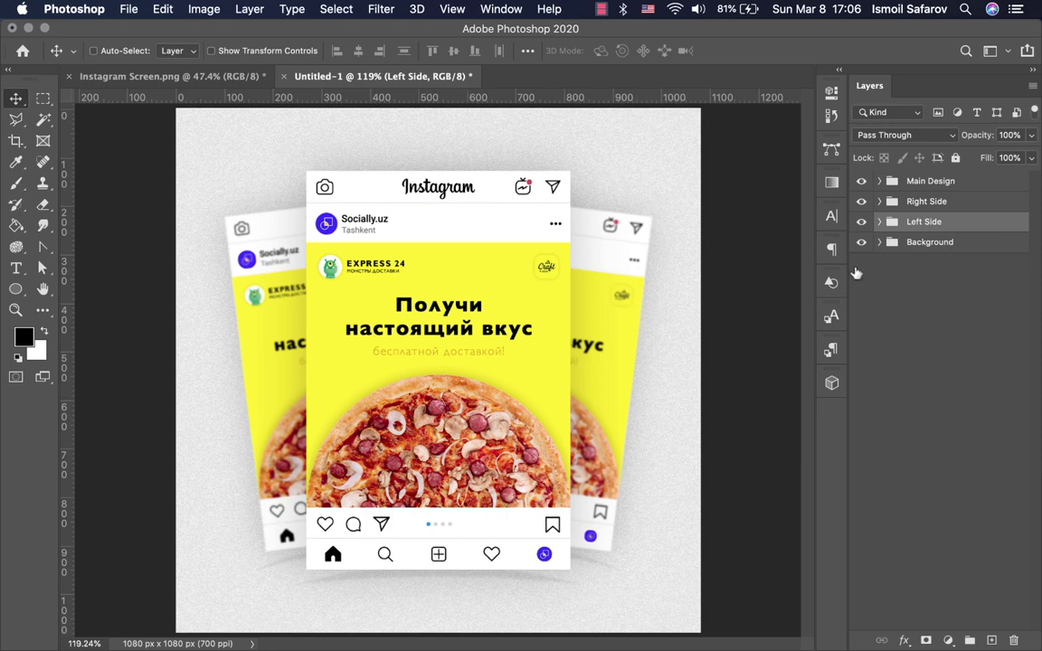
# Step: Drag Your Mockup Here above Text in Main Design and select its SMD Mockup layer
pyautogui.click(915, 182)
pyautogui.click(880, 182)
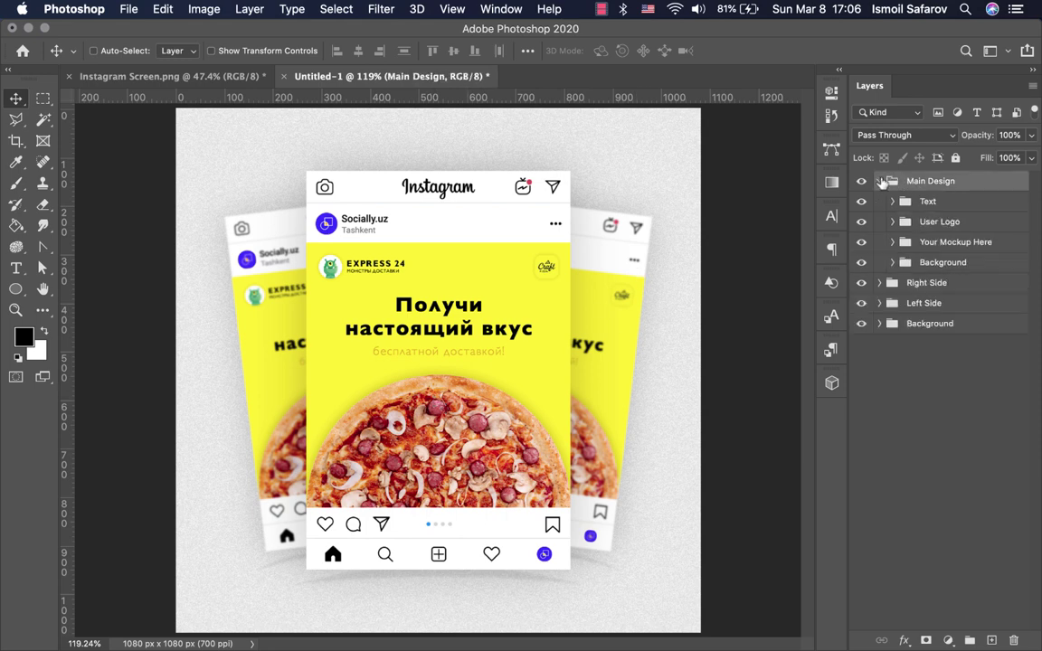
pyautogui.click(947, 244)
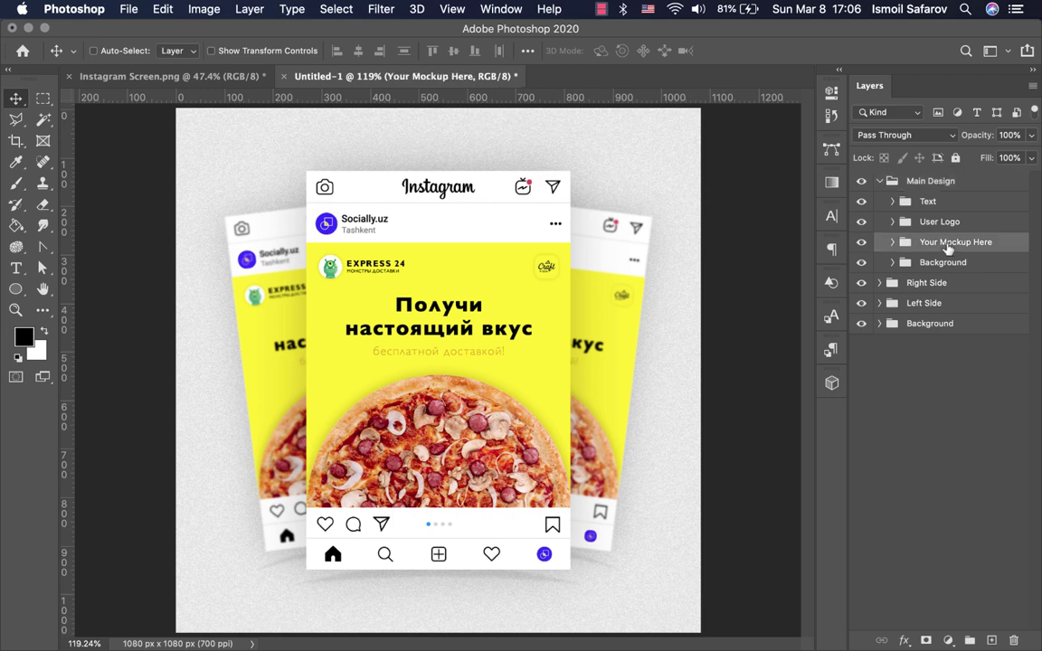
pyautogui.moveTo(947, 244); pyautogui.dragTo(931, 194)
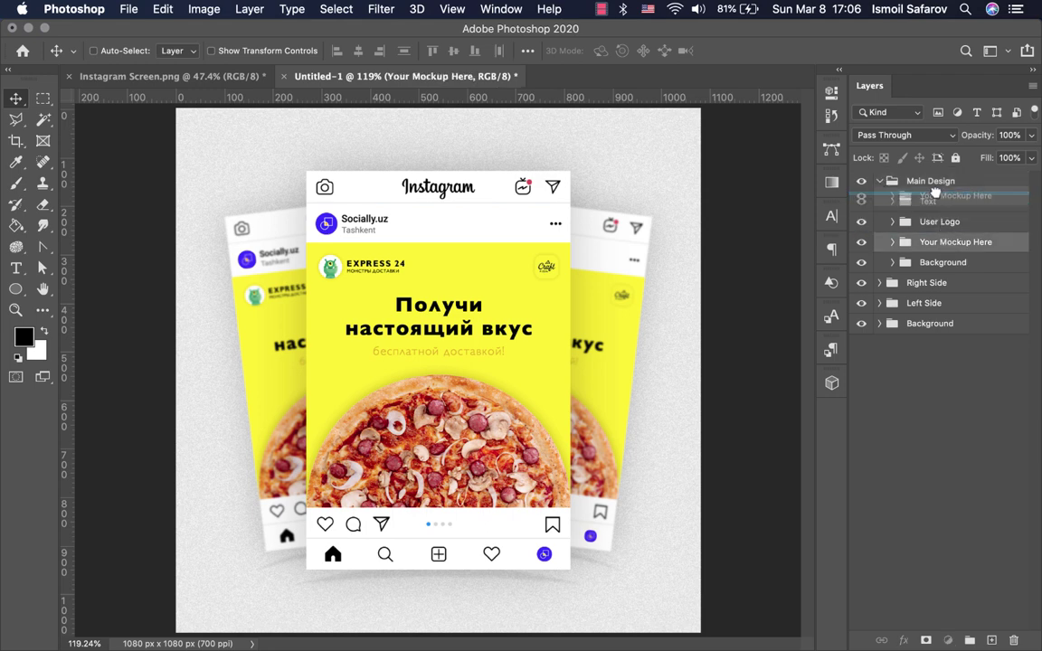
pyautogui.click(892, 201)
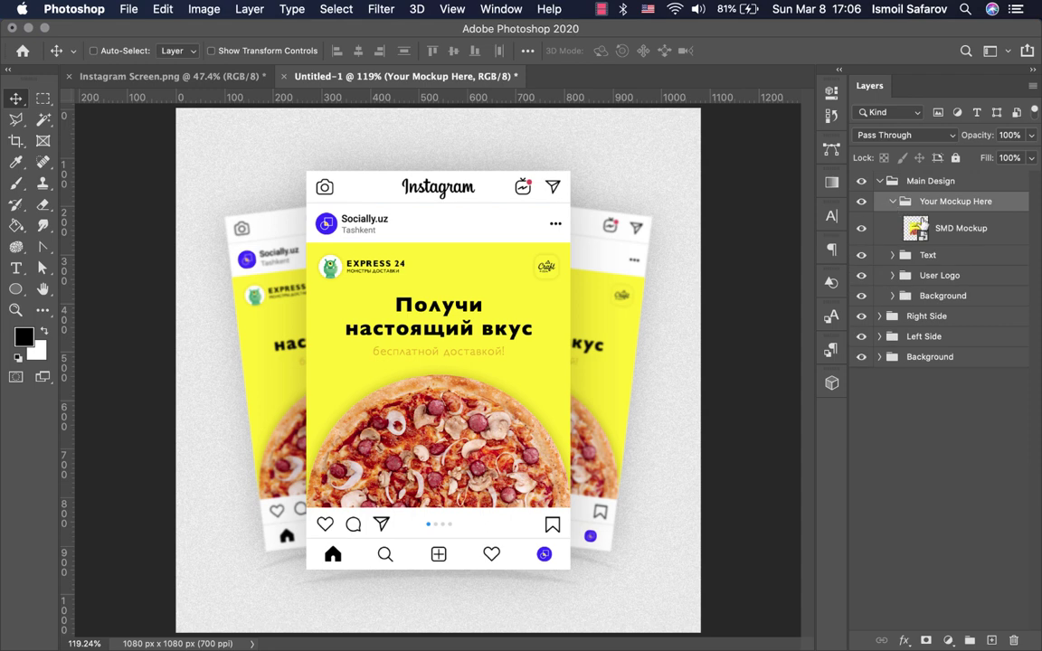
pyautogui.click(917, 233)
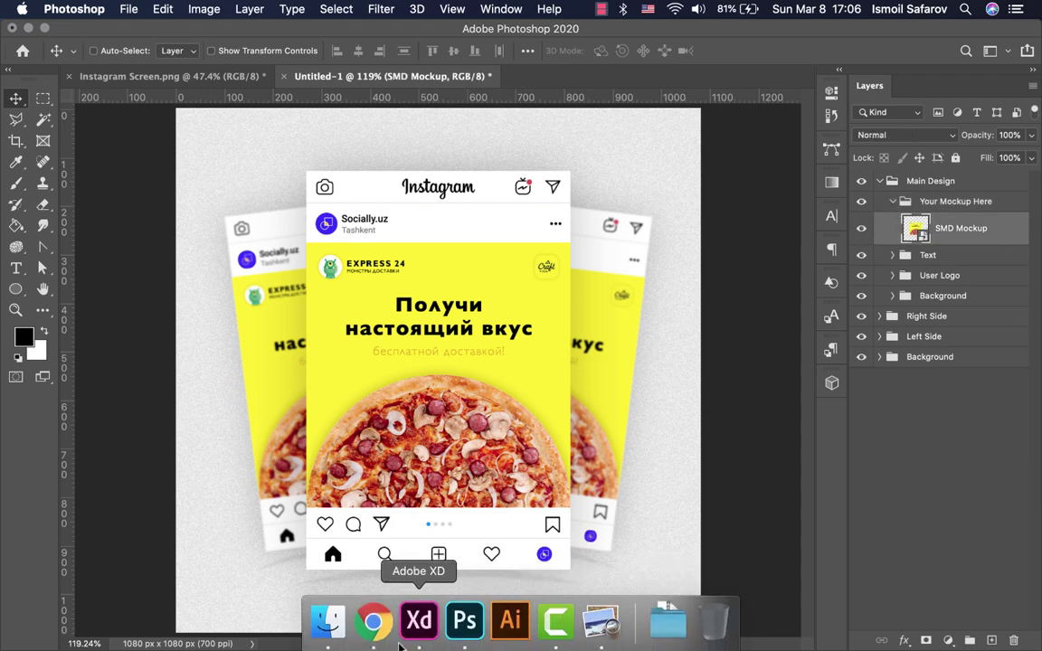
# Step: In Finder, open #2_amaliyot > Sample Design and select Sample Udacity Design.png
pyautogui.click(327, 618)
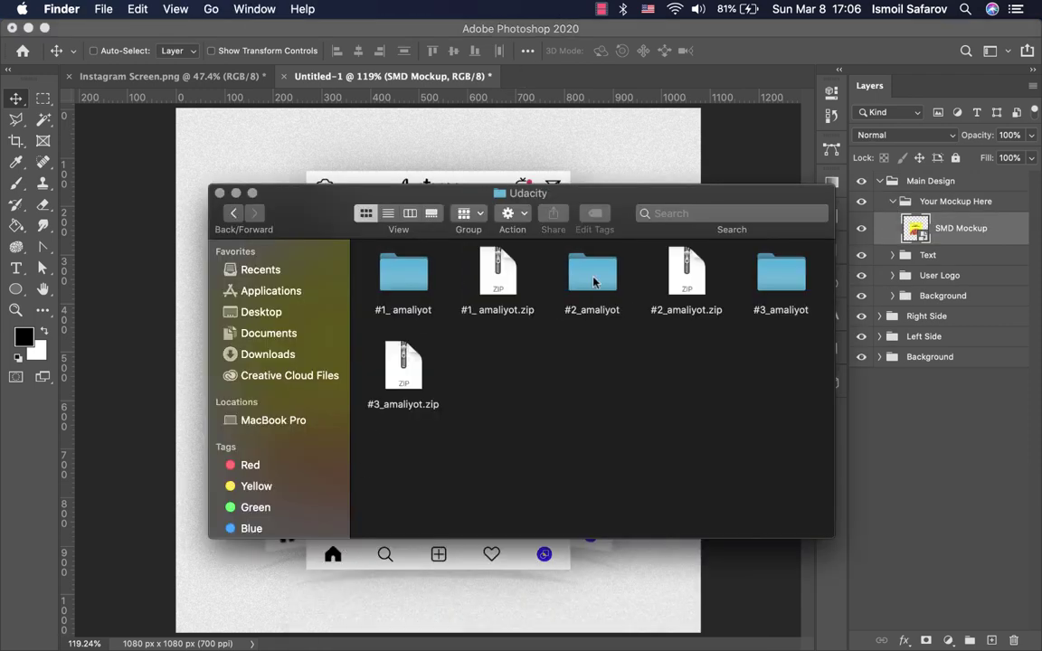
pyautogui.doubleClick(593, 276)
pyautogui.doubleClick(562, 284)
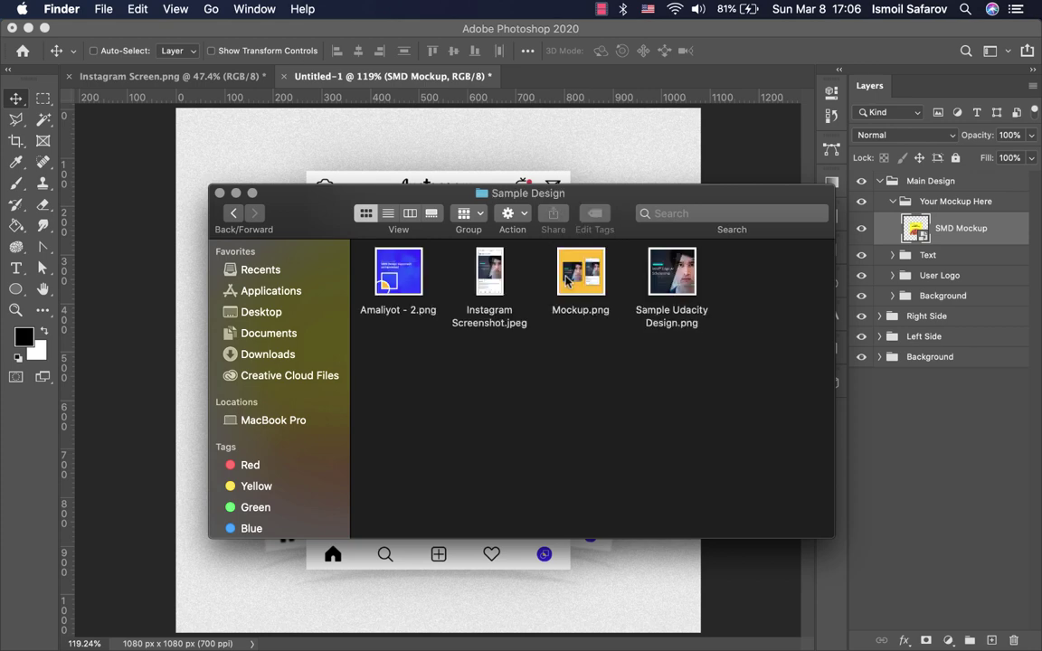
pyautogui.click(671, 272)
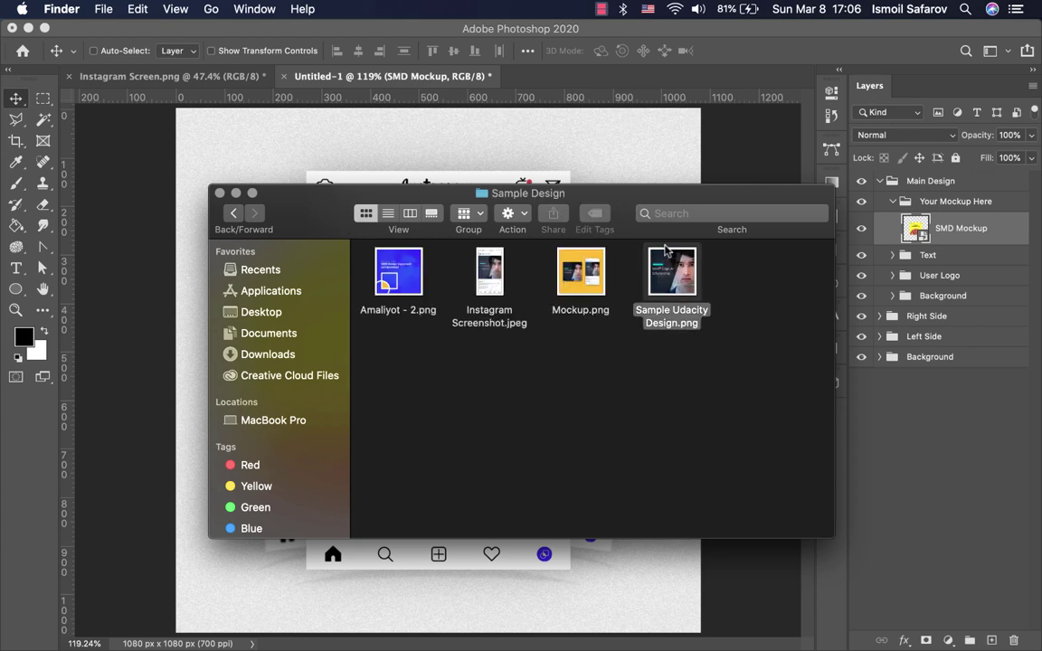
pyautogui.moveTo(631, 194); pyautogui.dragTo(556, 398)
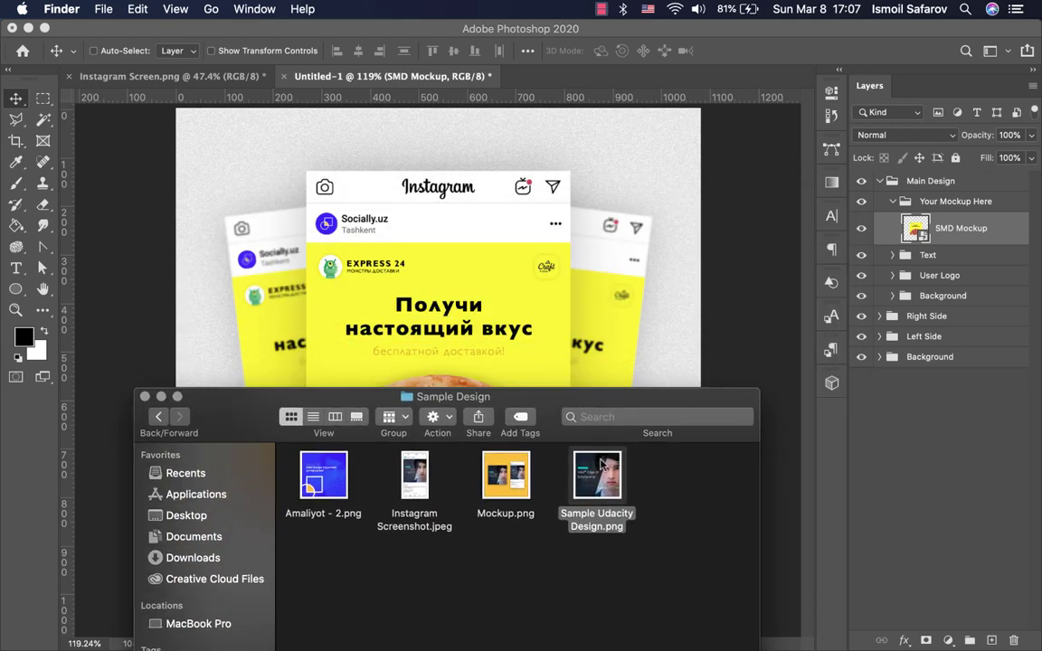
# Step: Place Sample Udacity Design.png into the SMD Mockup smart object, save, and close it
pyautogui.click(916, 233)
pyautogui.doubleClick(916, 233)
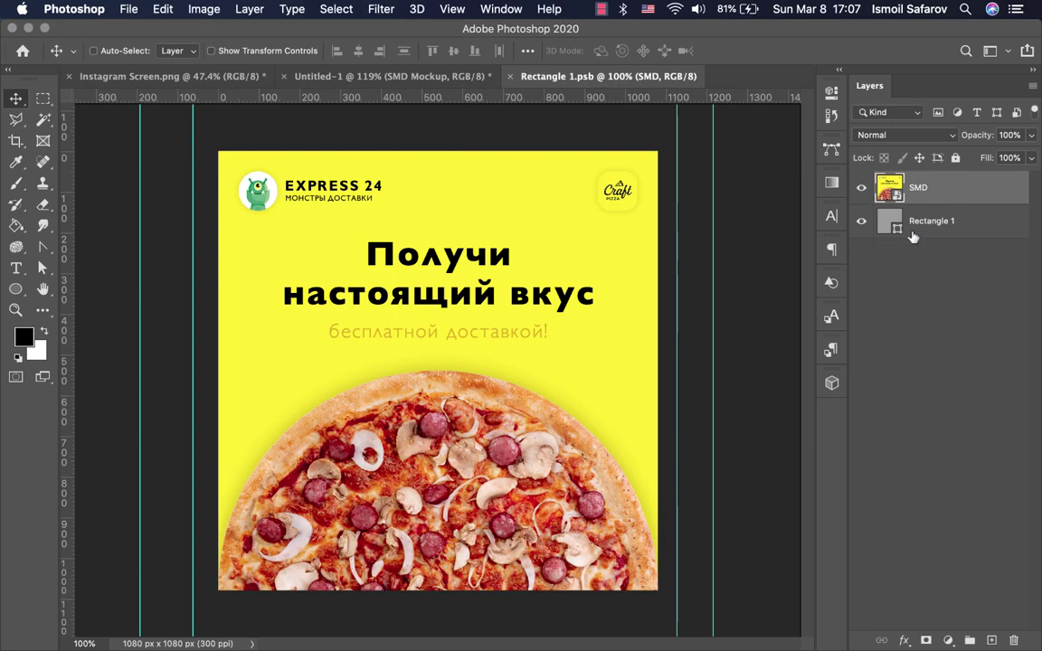
pyautogui.press('super+Tab')
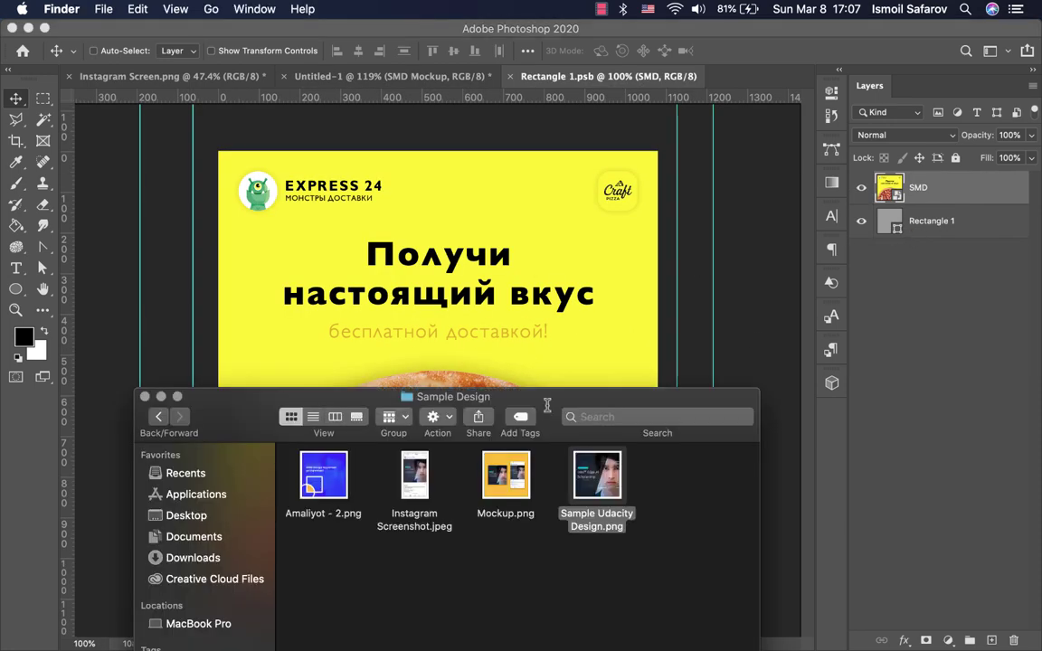
pyautogui.moveTo(606, 471); pyautogui.dragTo(496, 270)
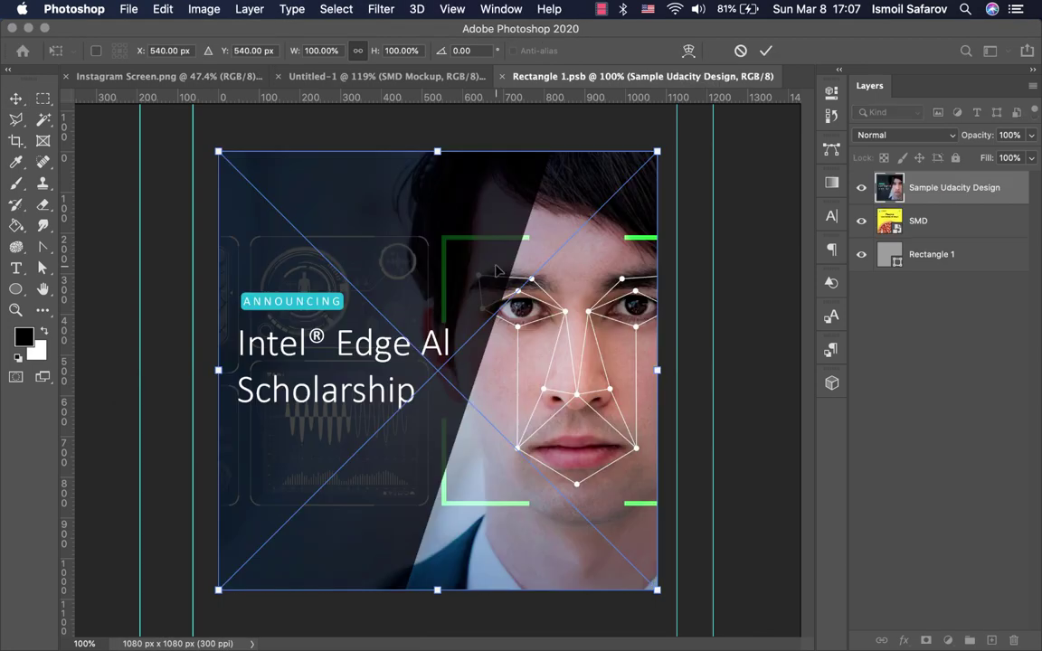
pyautogui.press('Return')
pyautogui.press('super+s')
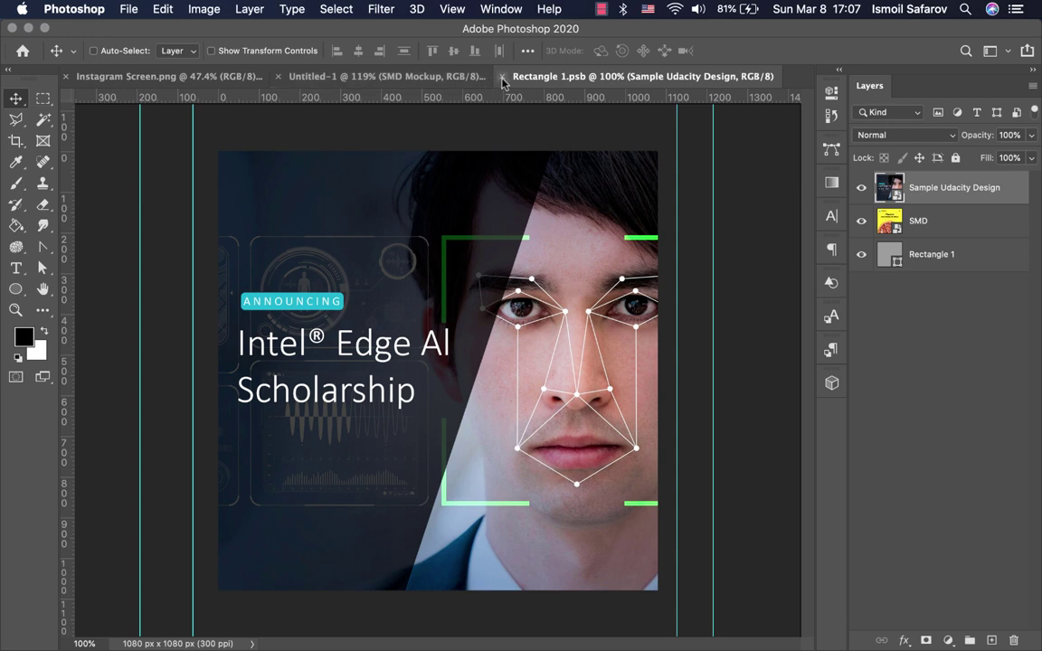
pyautogui.click(503, 77)
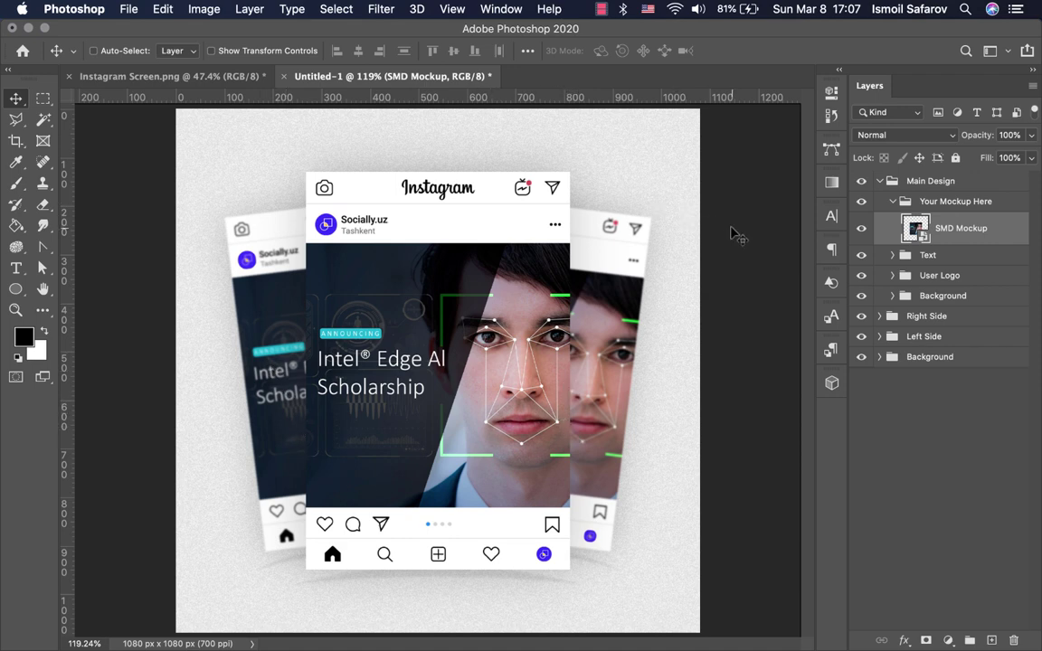
# Step: Place Amaliyot - 1.png from #1_ amaliyot > Sample Design into SMD Mockup, save and close
pyautogui.doubleClick(915, 227)
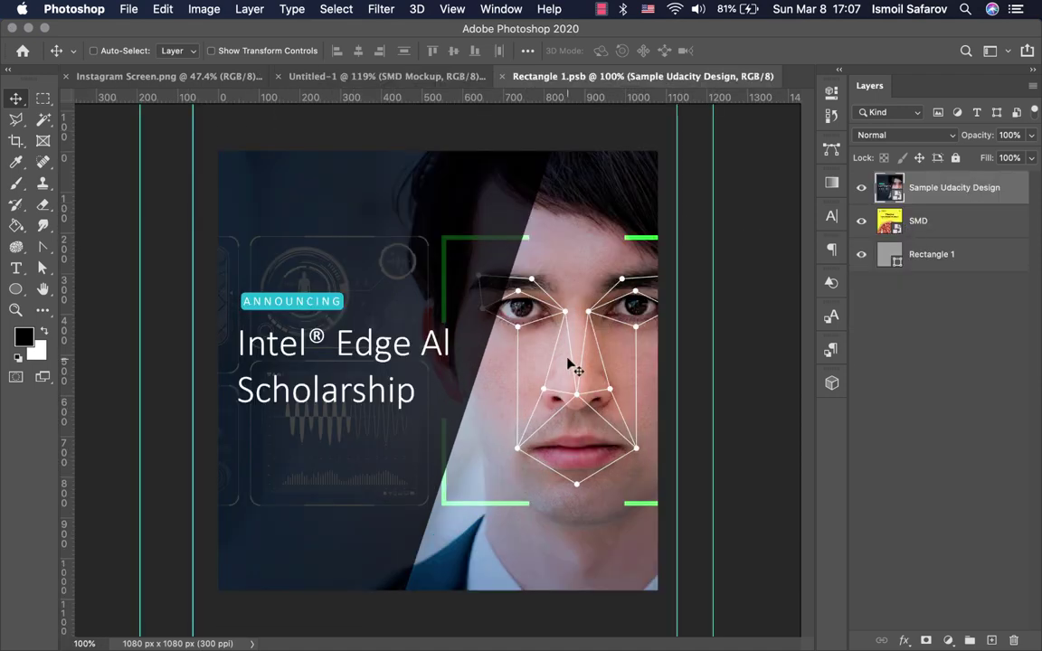
pyautogui.press('super+Tab')
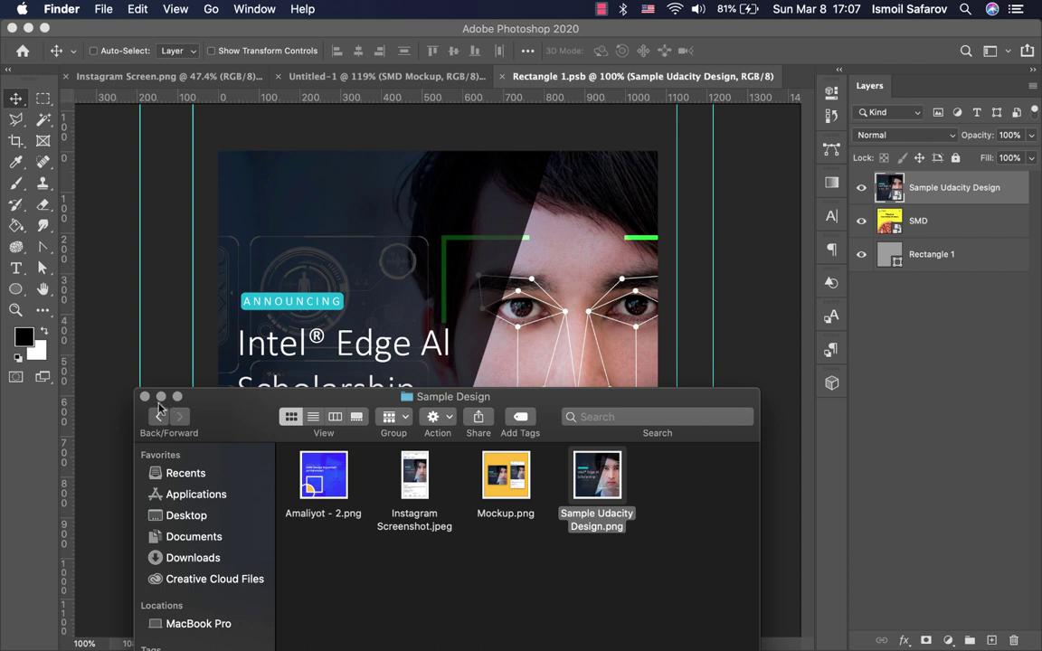
pyautogui.click(159, 415)
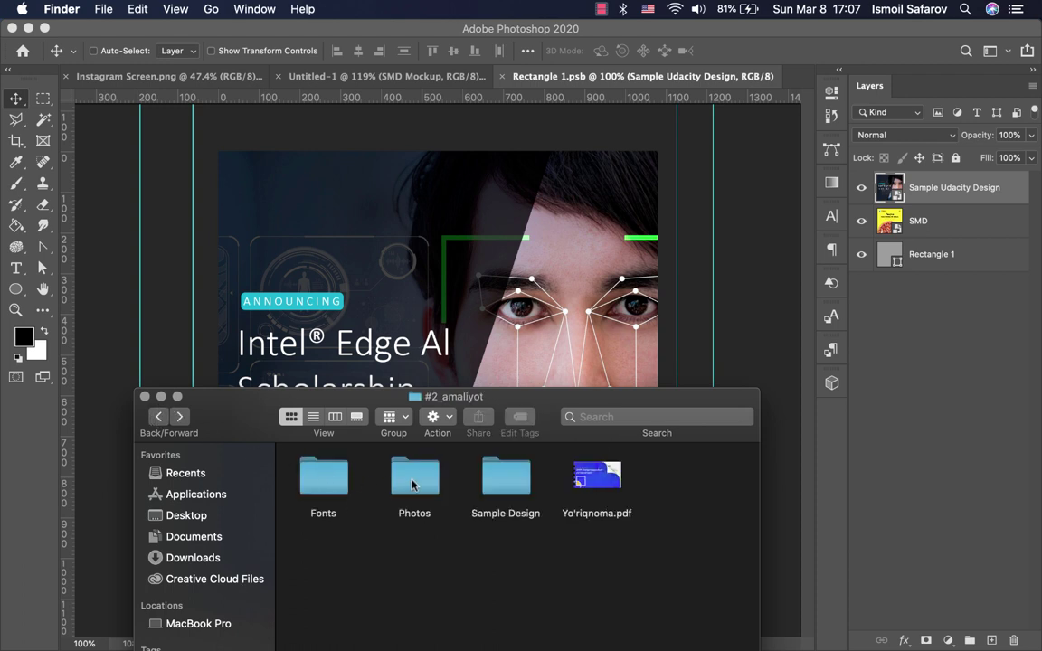
pyautogui.click(160, 415)
pyautogui.click(326, 482)
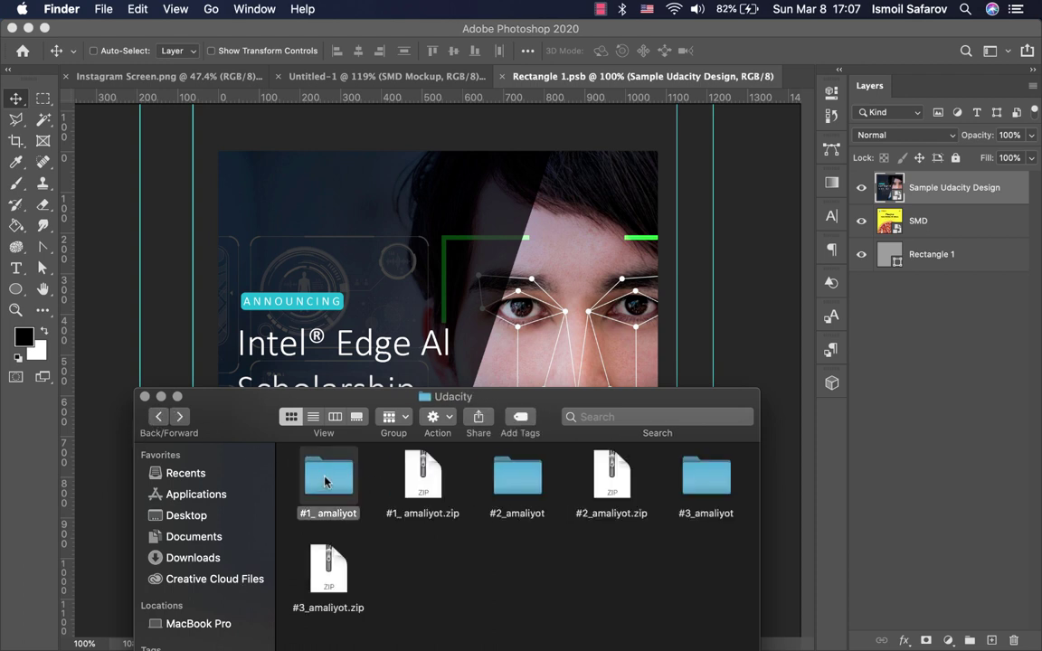
pyautogui.doubleClick(325, 482)
pyautogui.doubleClick(505, 478)
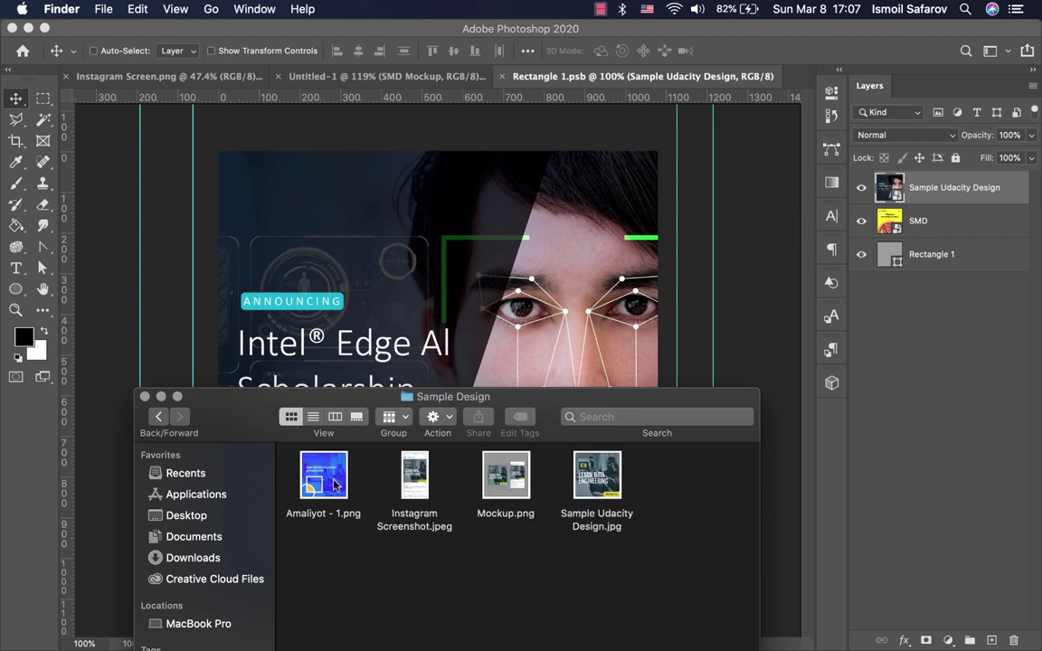
pyautogui.moveTo(335, 485); pyautogui.dragTo(483, 395)
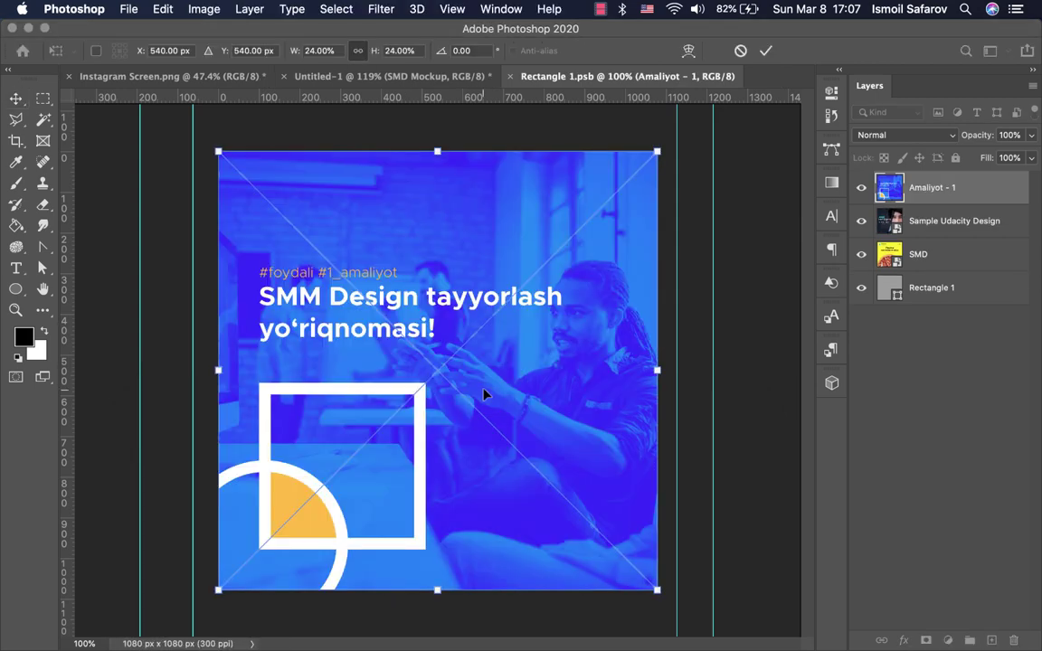
pyautogui.press('Return')
pyautogui.press('super+s')
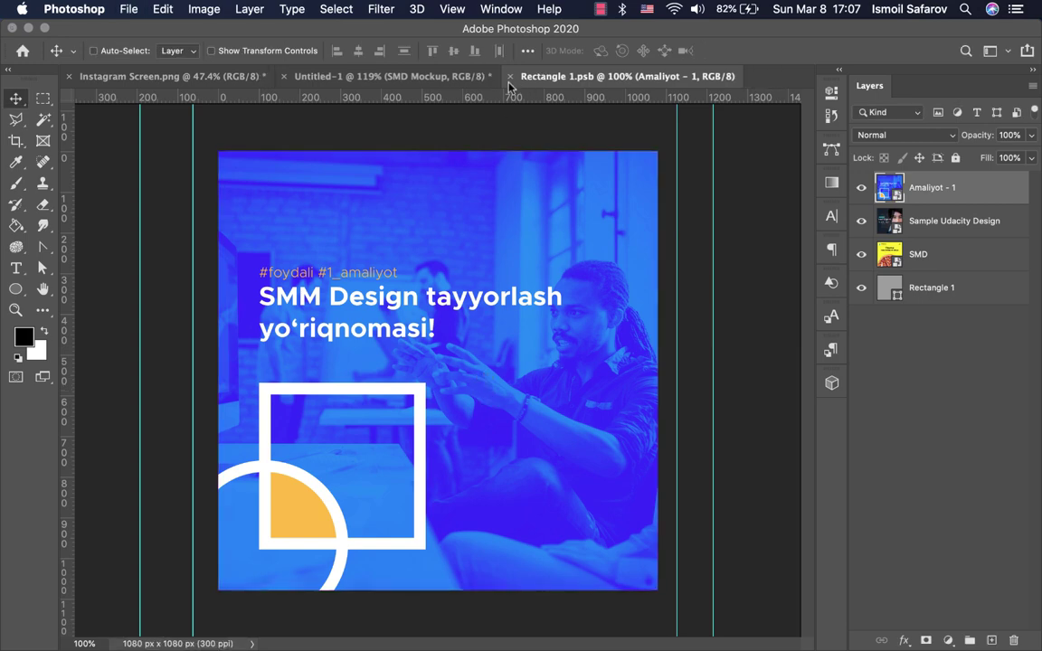
pyautogui.click(509, 77)
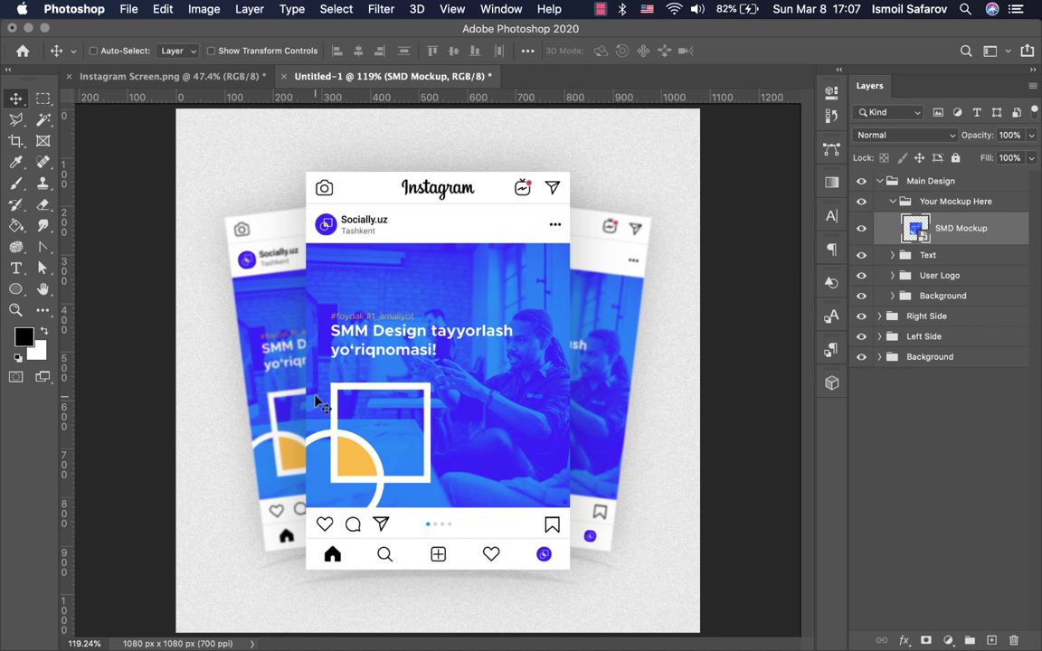
# Step: Raise the Background group's Shadow layer opacity from 25% to 40%, passing through 35%
pyautogui.click(891, 296)
pyautogui.click(961, 436)
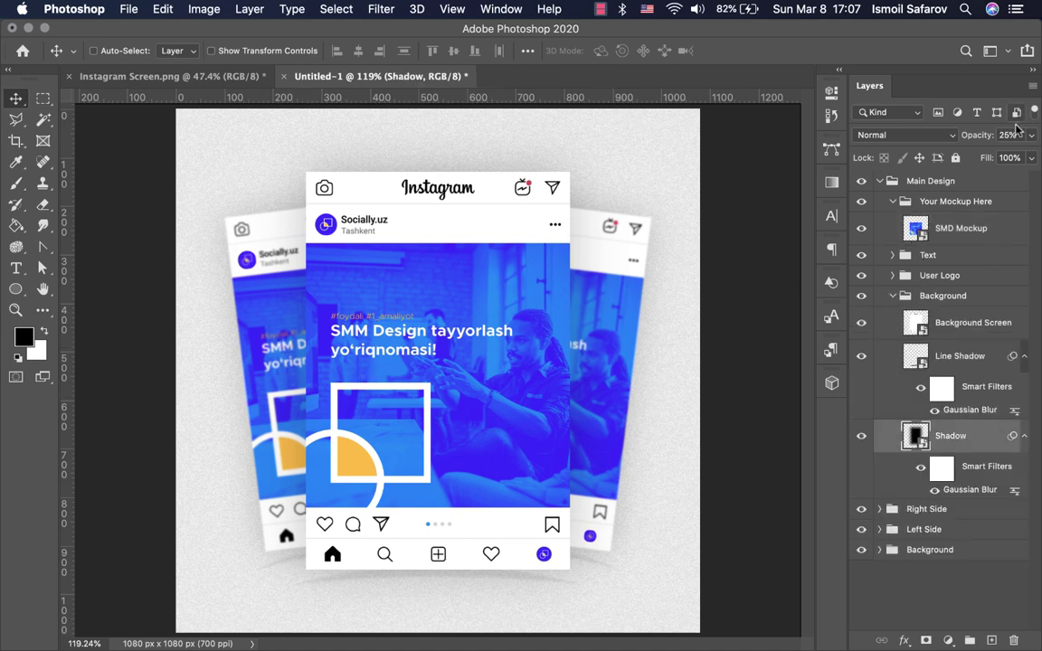
pyautogui.press('2')
pyautogui.press('5')
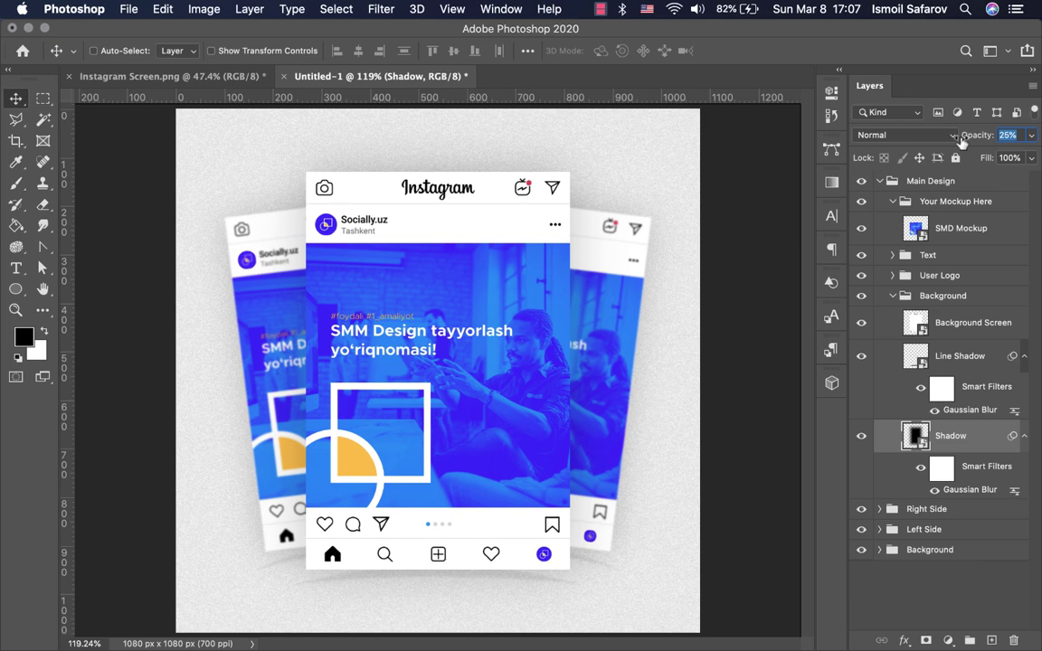
pyautogui.write('35')
pyautogui.press('Return')
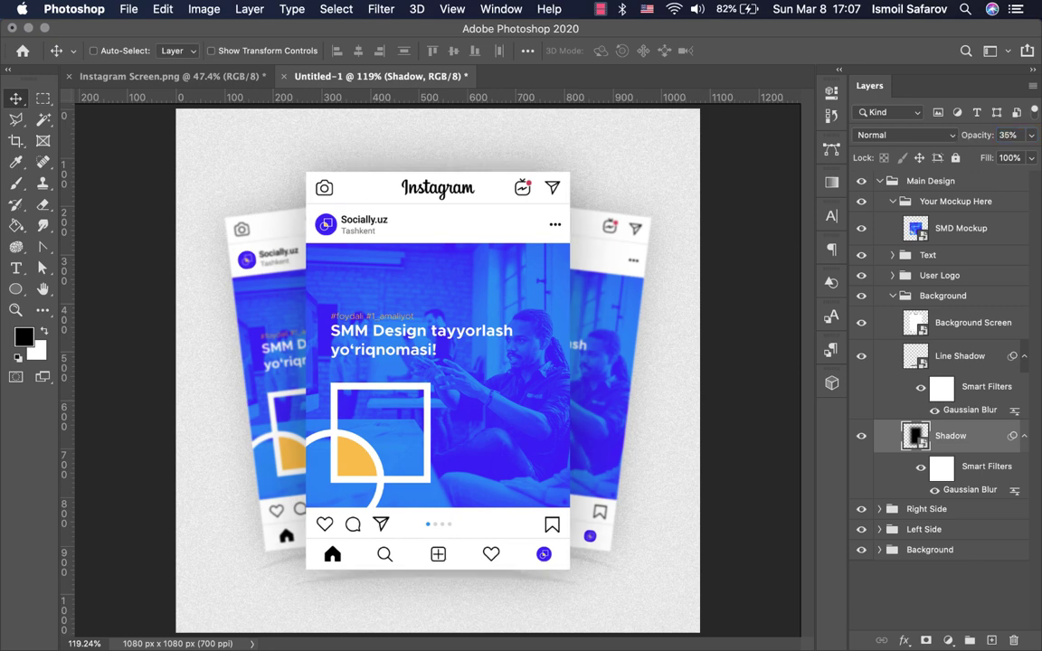
pyautogui.click(970, 136)
pyautogui.write('40')
pyautogui.press('Return')
pyautogui.click(892, 297)
# Step: Hide the Sample Udacity Design layer inside the SMD Mockup smart object, then save and close it
pyautogui.click(916, 229)
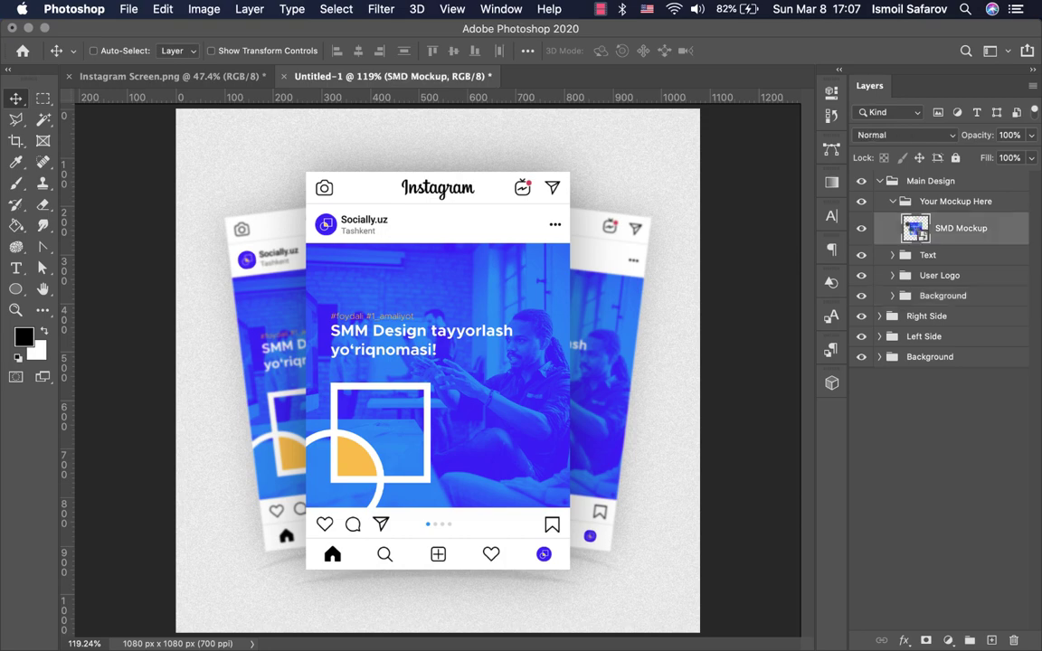
pyautogui.doubleClick(915, 228)
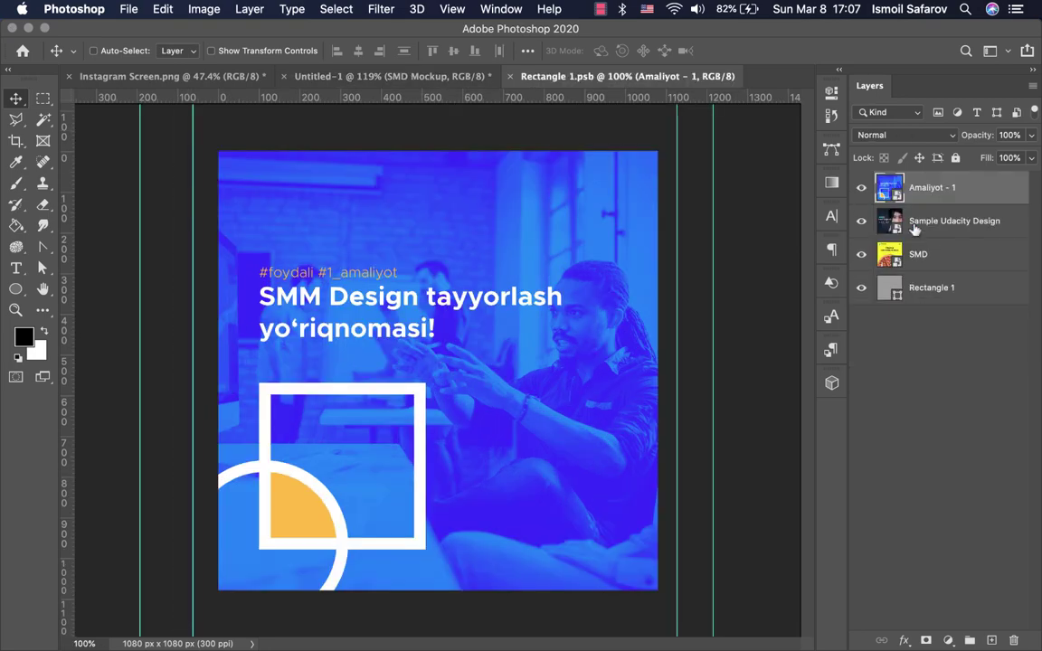
pyautogui.click(861, 223)
pyautogui.press('super+s')
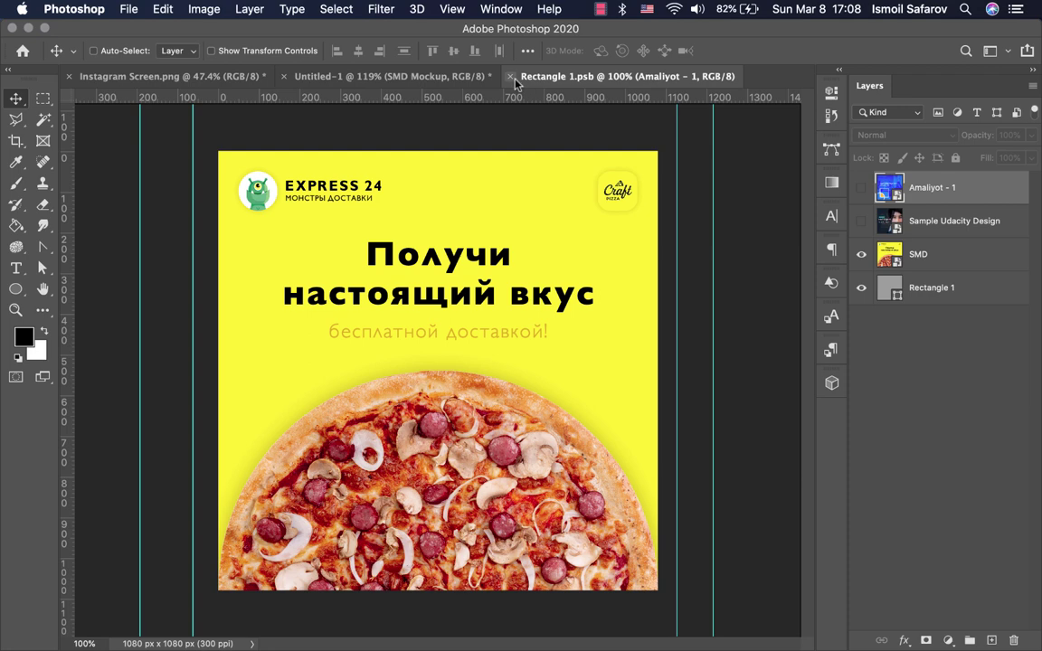
pyautogui.press('super+w')
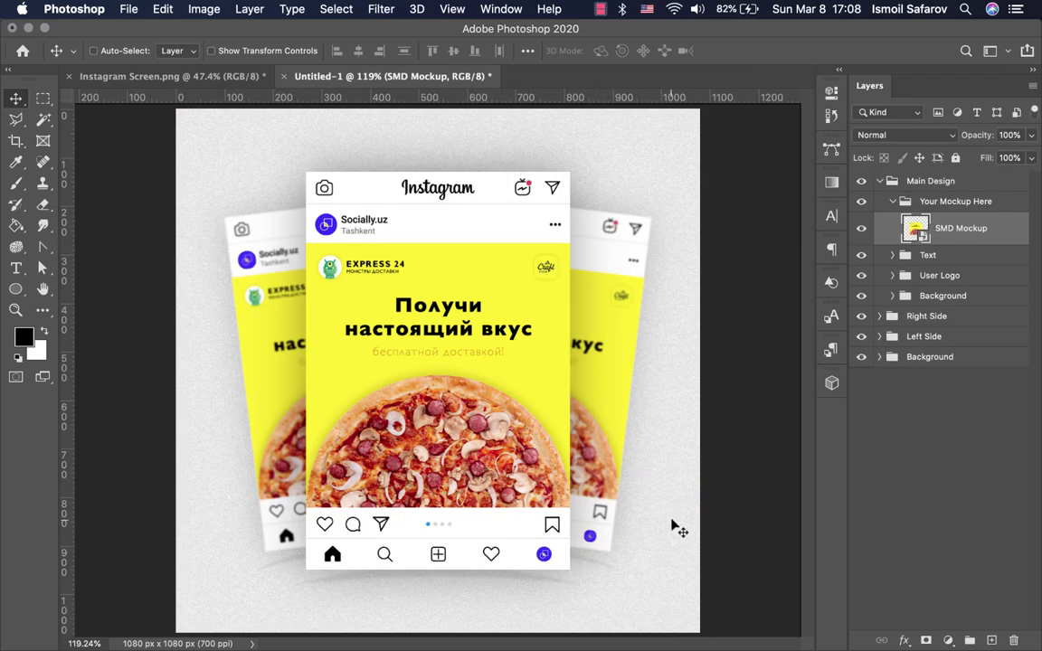
# Step: Collapse the Your Mockup Here and Main Design layer groups
pyautogui.scroll(-2, 676, 529)
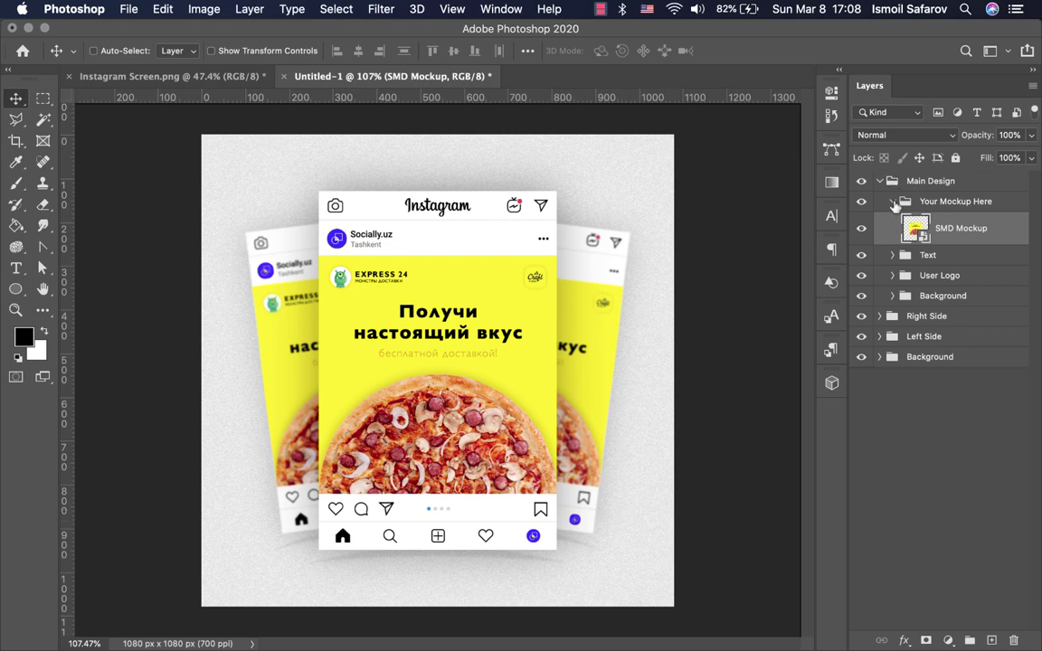
pyautogui.click(892, 201)
pyautogui.click(879, 182)
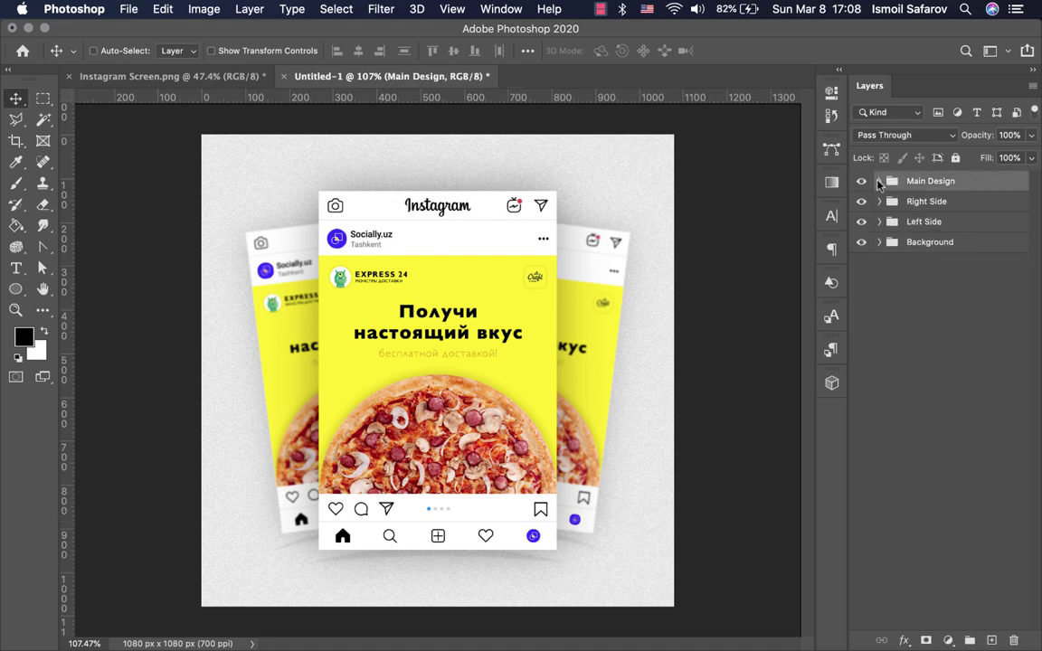